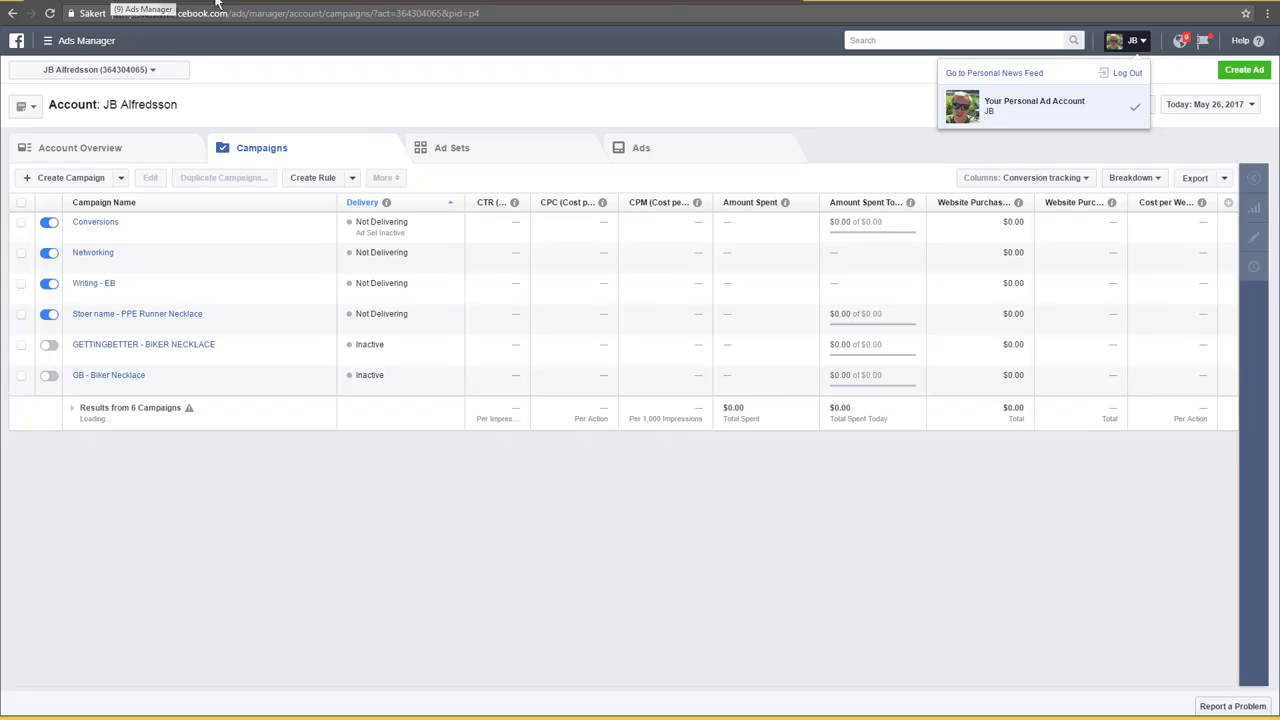
Look through the account's ad sets and ads in Ads Manager
click(381, 65)
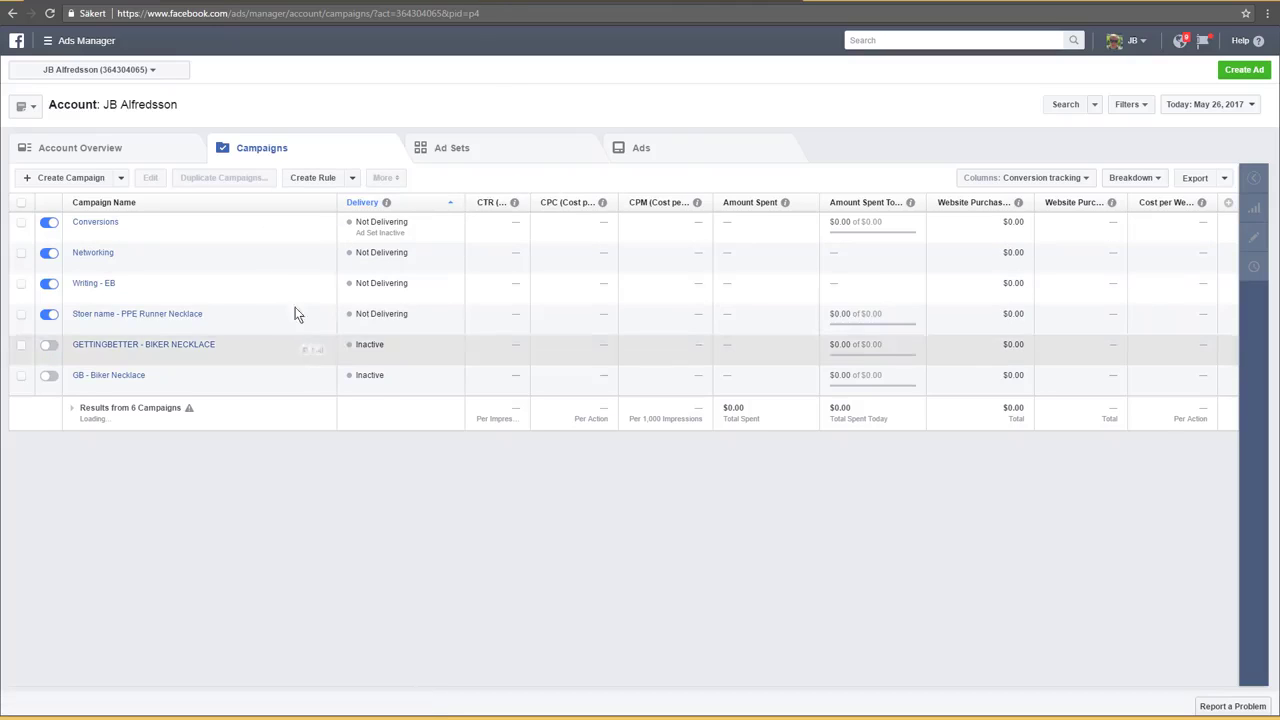
click(495, 157)
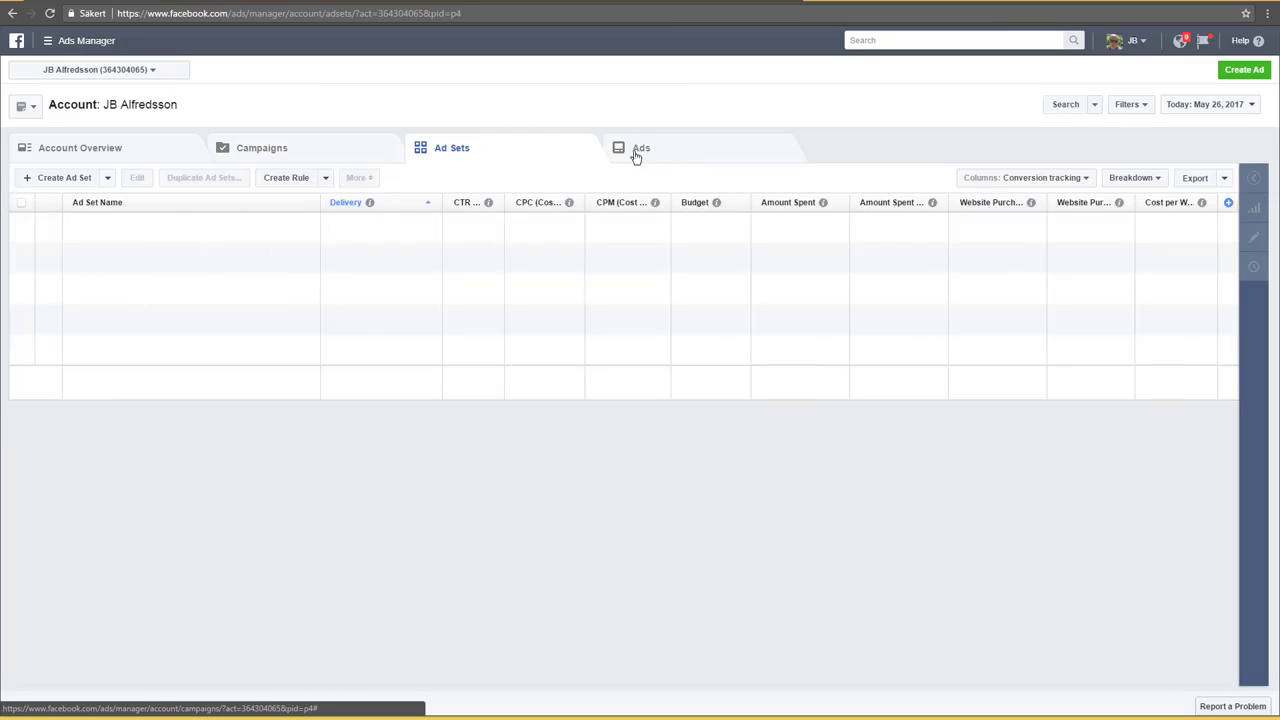
click(661, 162)
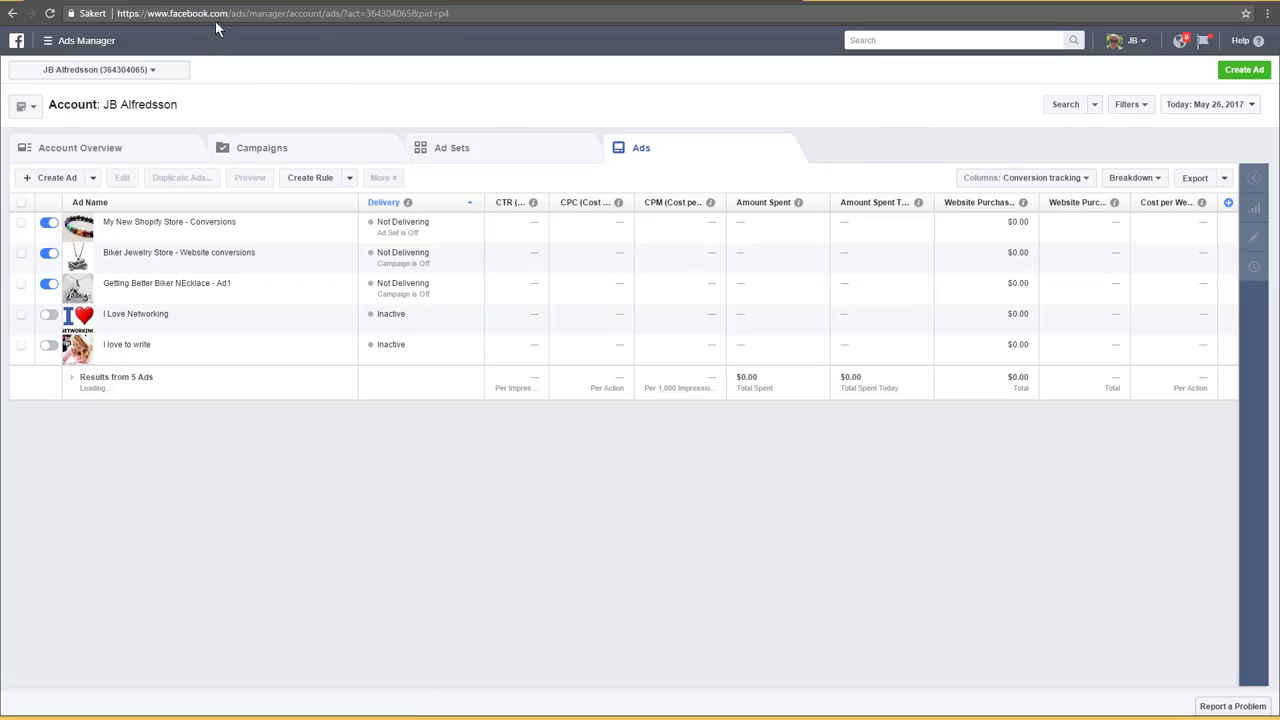
Switch from Ads Manager to Power Editor and clear the selected campaign
click(56, 44)
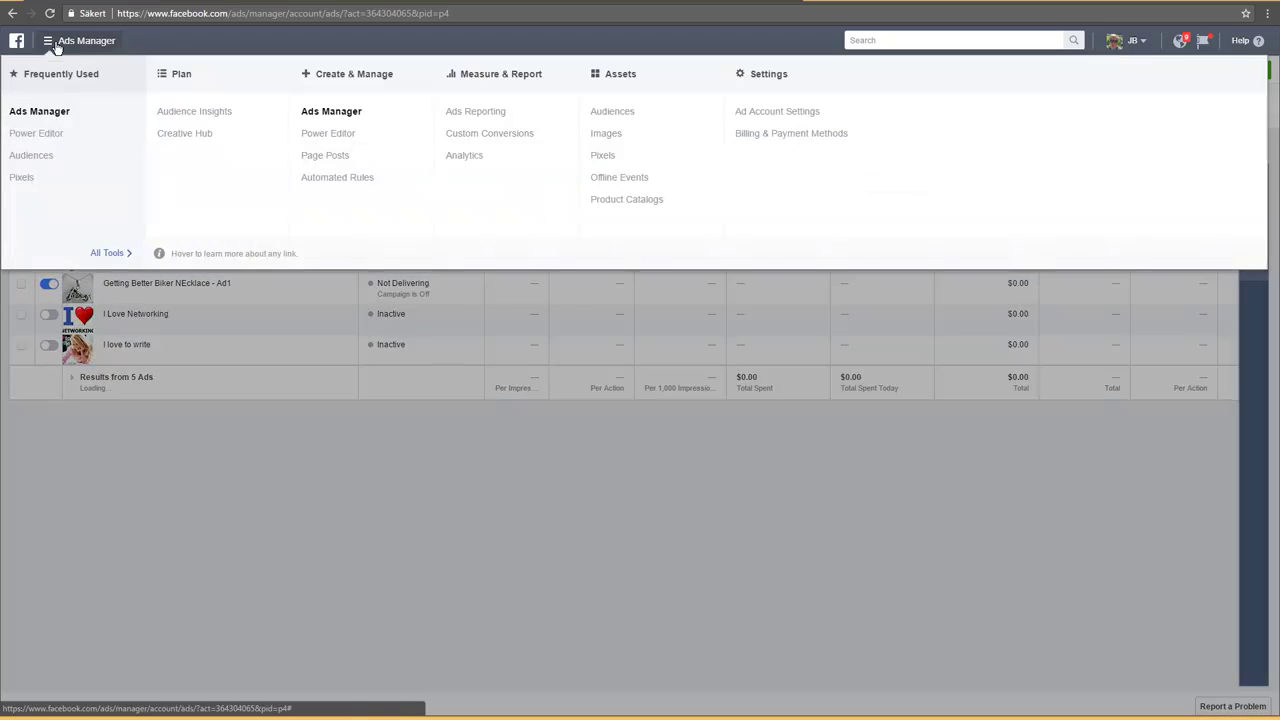
click(38, 143)
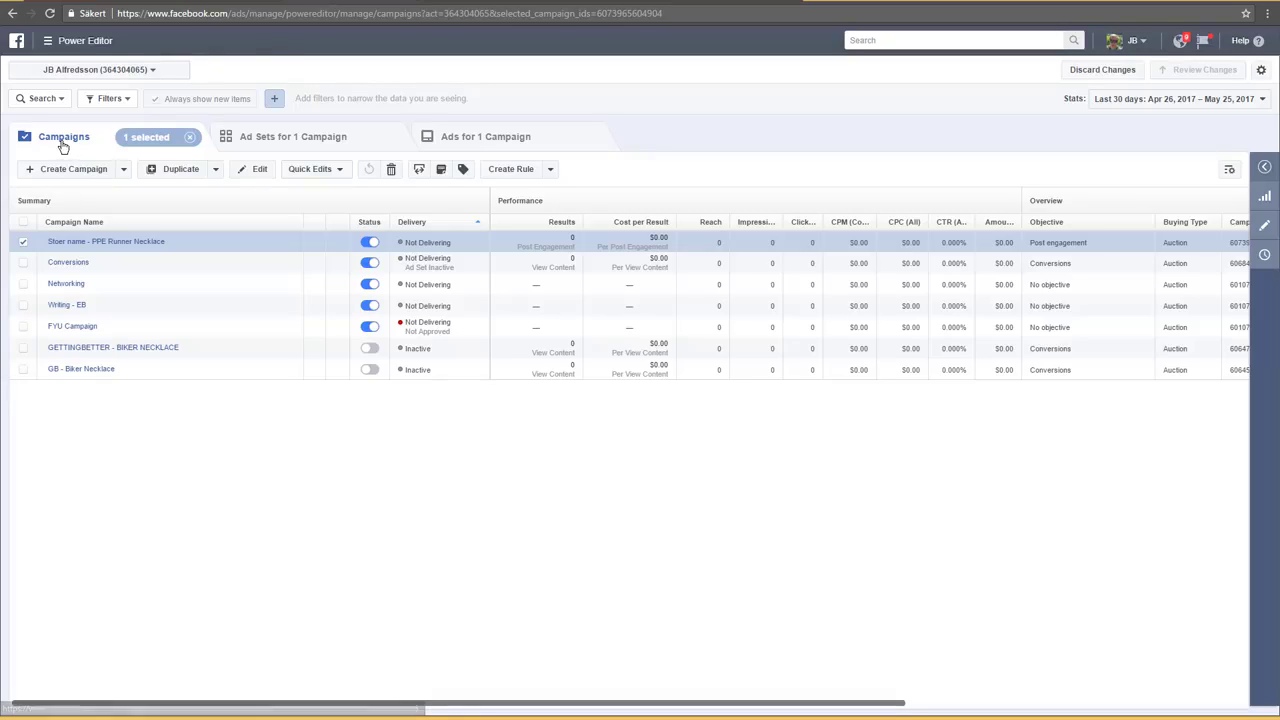
click(192, 140)
Examine the ad sets table in Power Editor, including its targeting columns and the available ad set column options
click(292, 146)
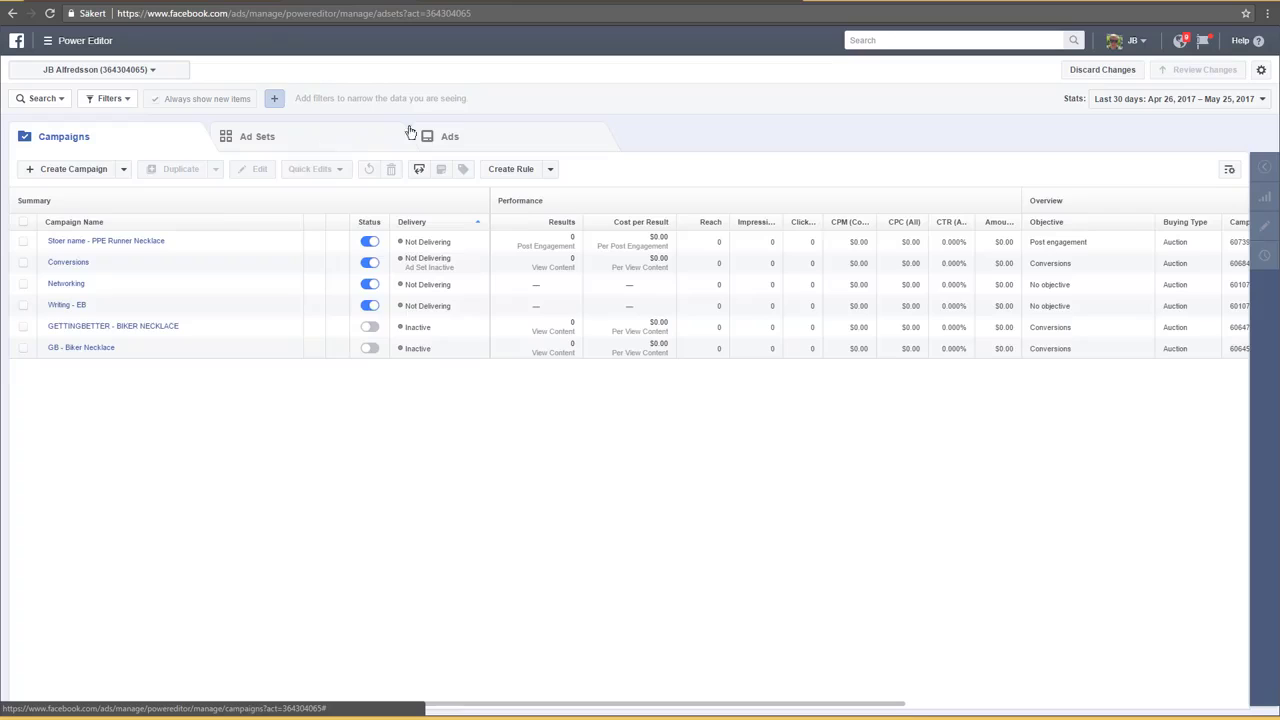
click(463, 135)
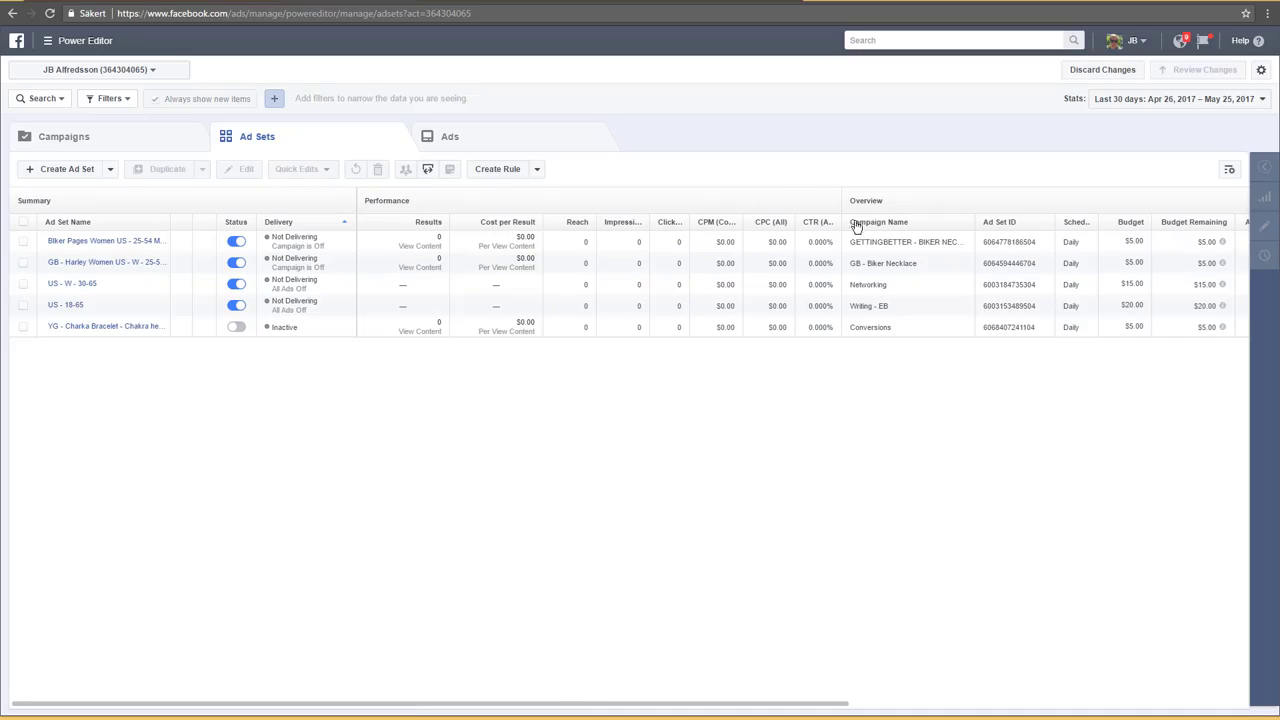
drag(575, 704, 985, 636)
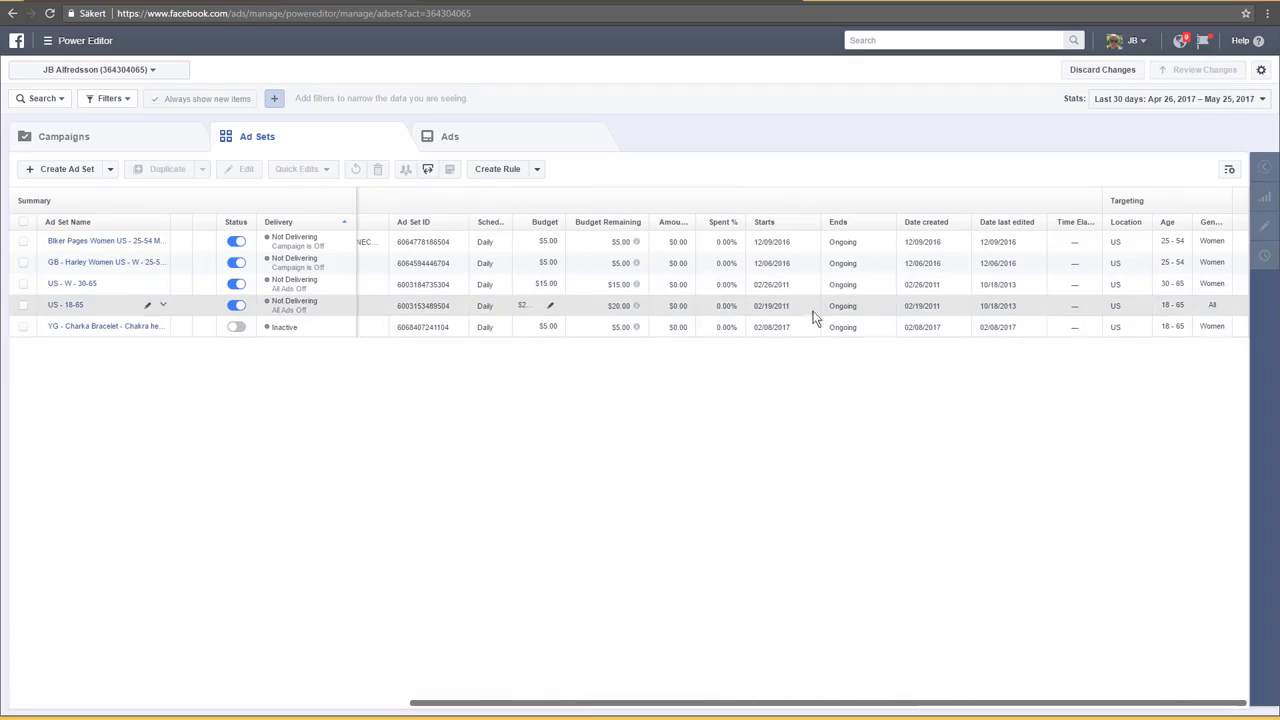
click(1229, 170)
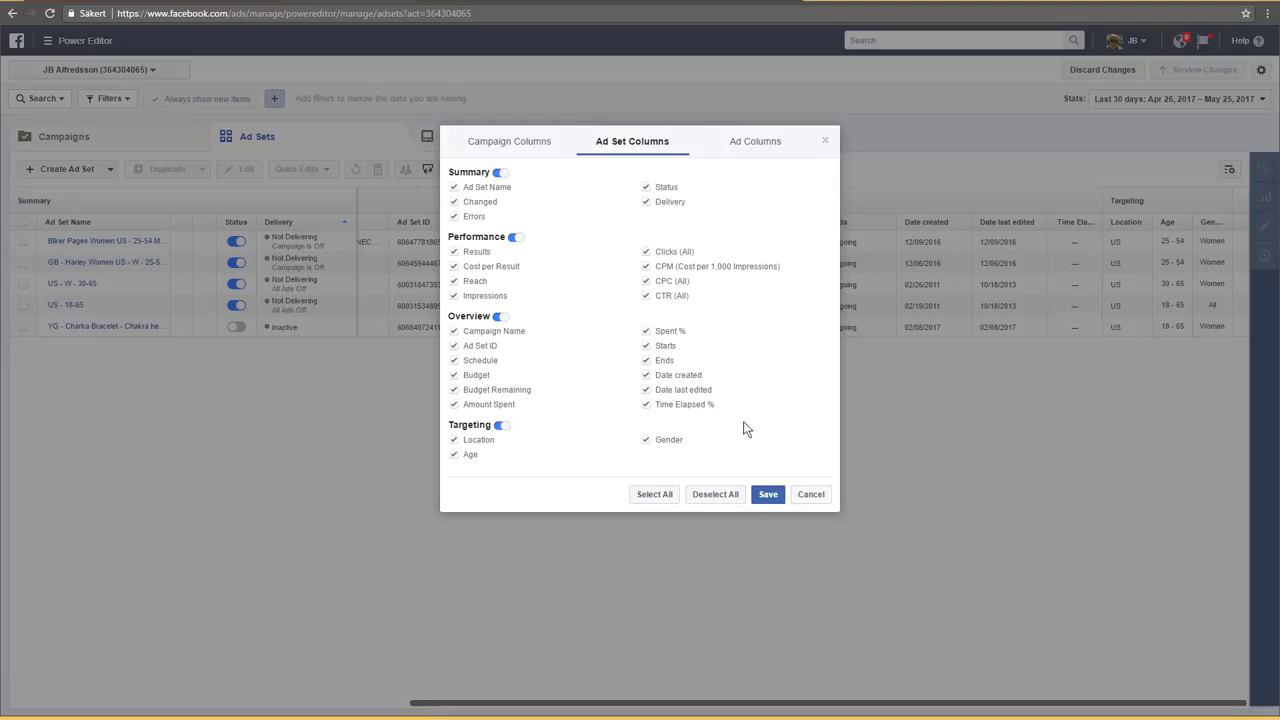
click(802, 497)
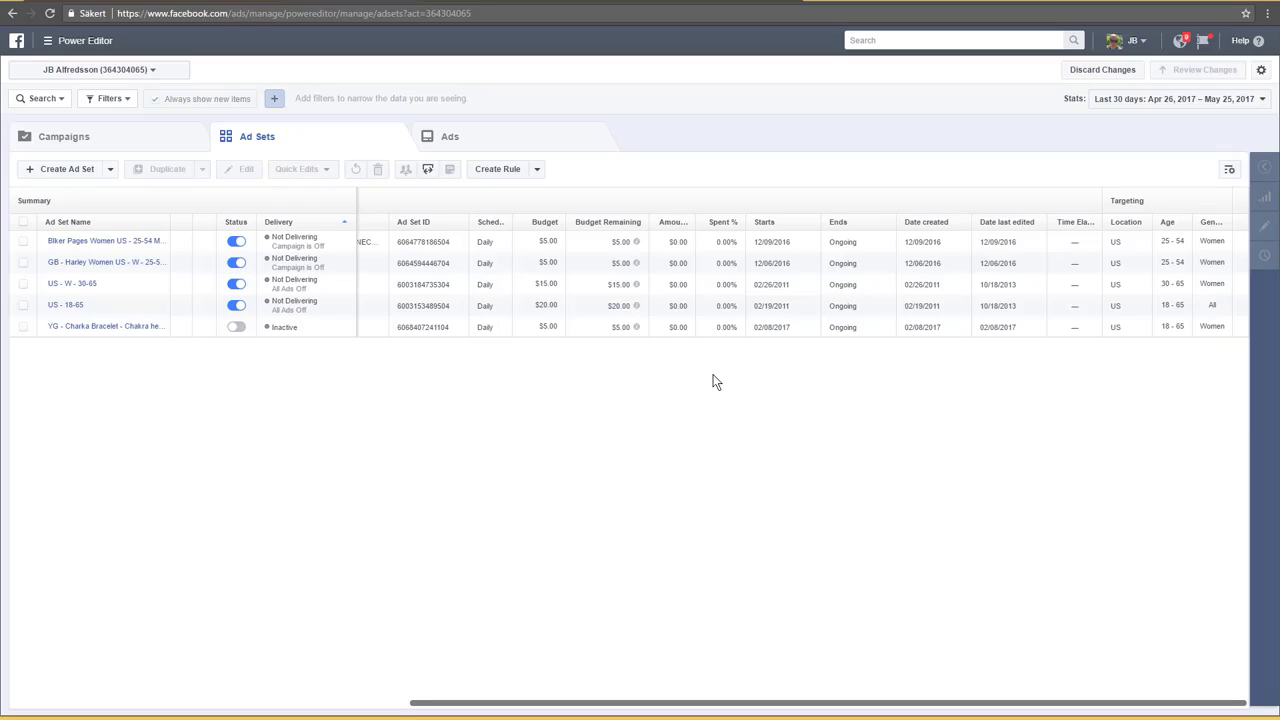
drag(632, 705, 288, 706)
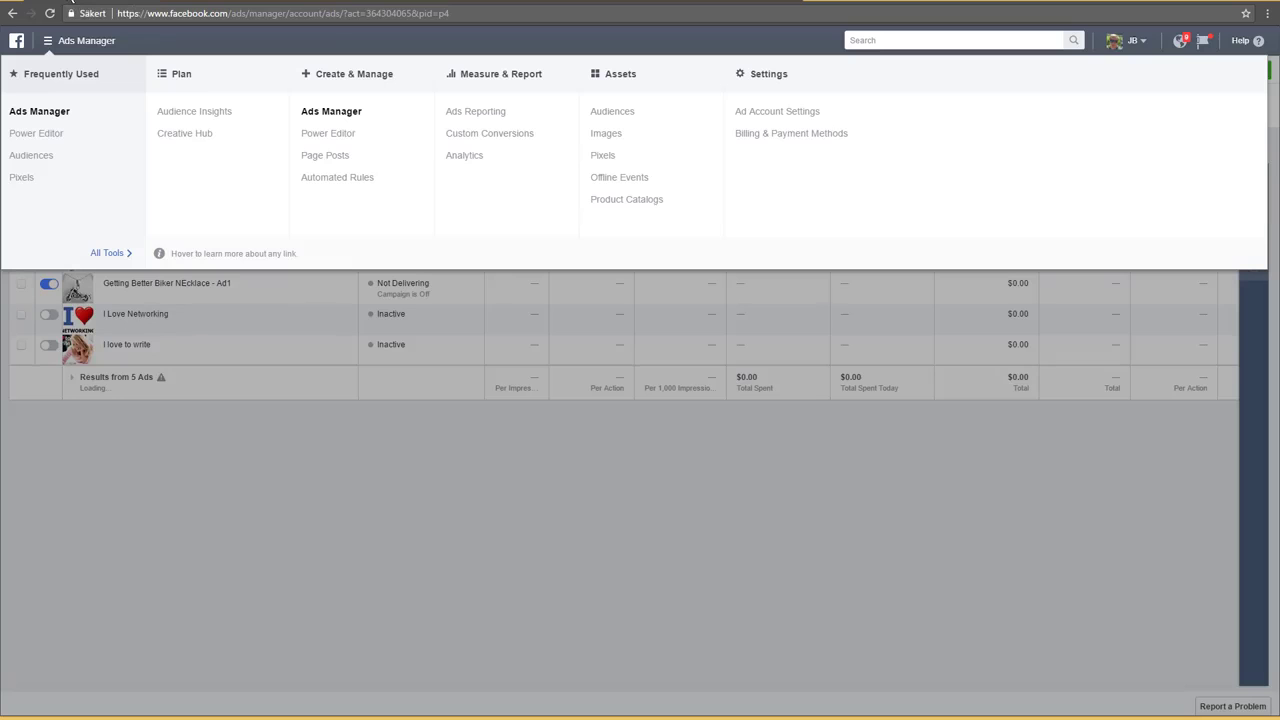
Return to Ads Manager and review the column presets available for the campaigns table
click(263, 475)
click(290, 157)
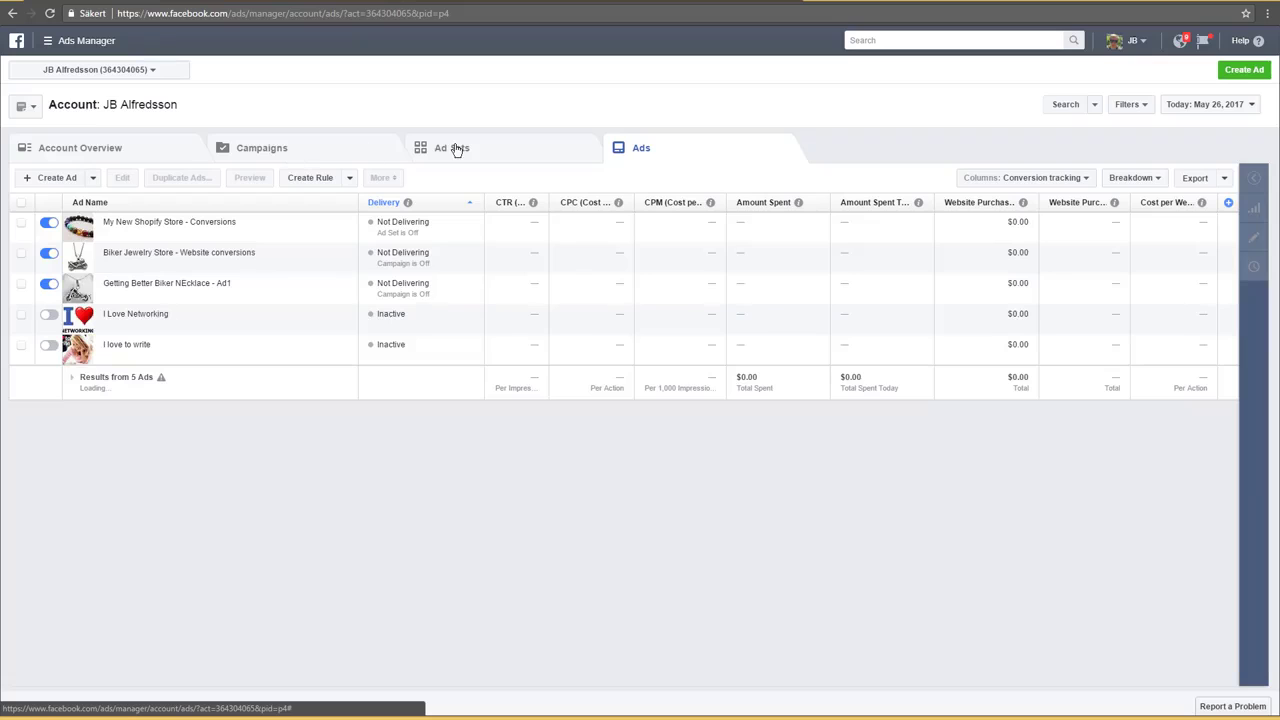
click(1002, 184)
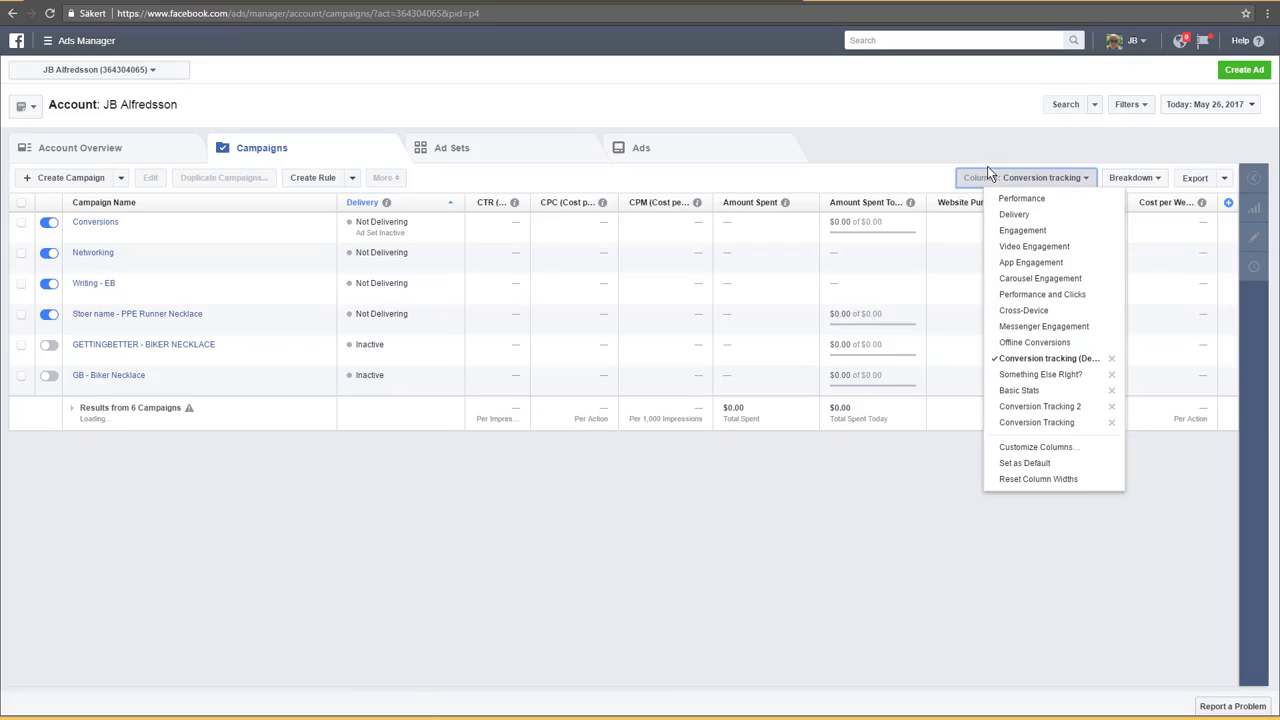
click(868, 147)
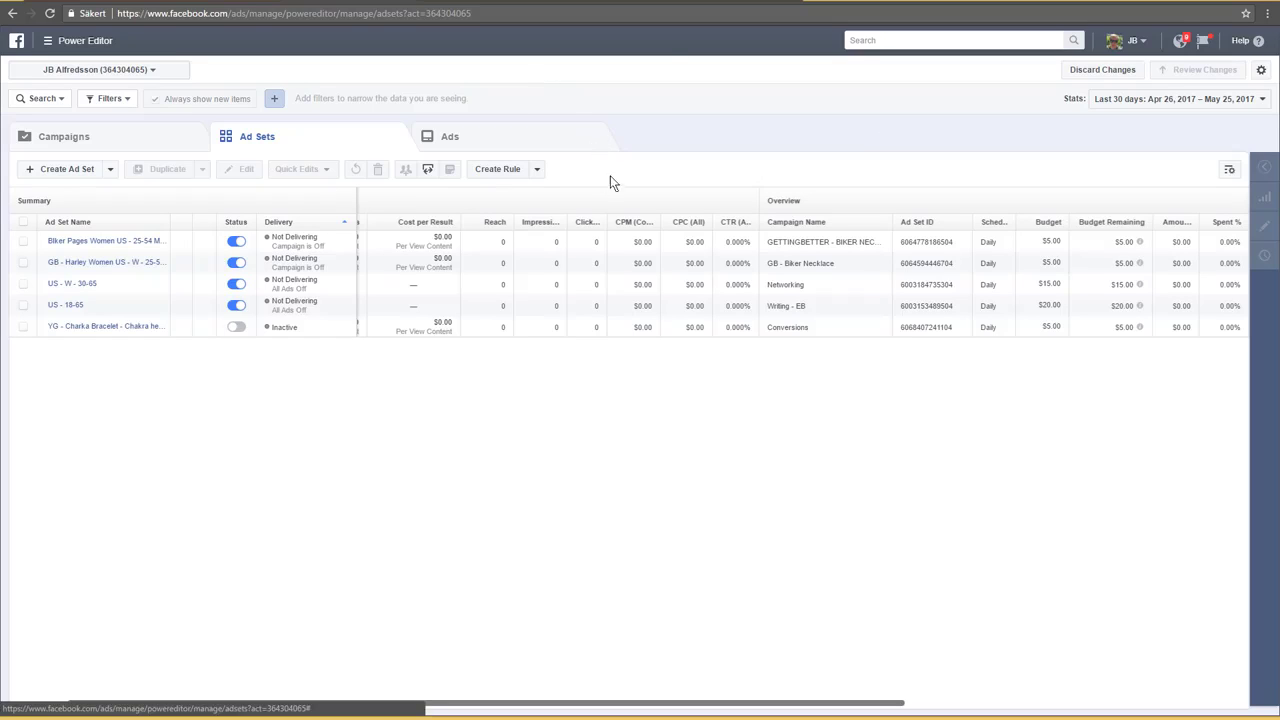
Review the ads table in Power Editor together with its search criteria and delivery filter options
click(100, 136)
click(448, 140)
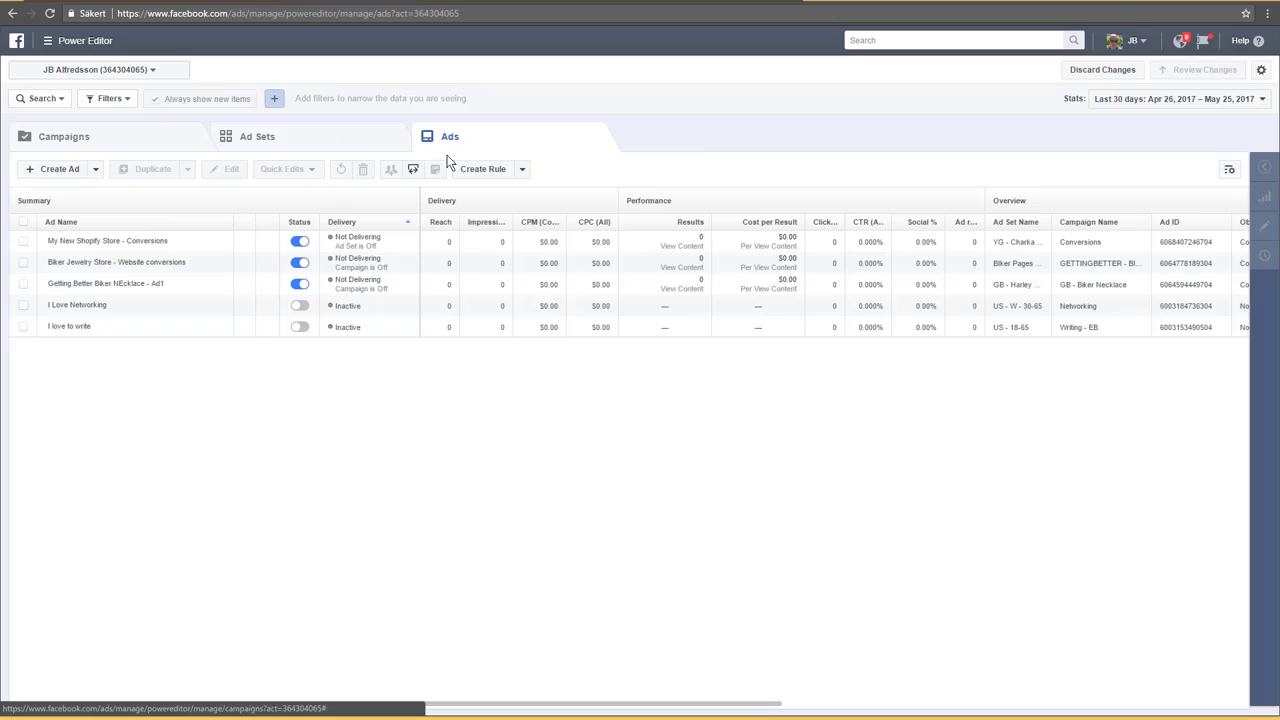
click(62, 101)
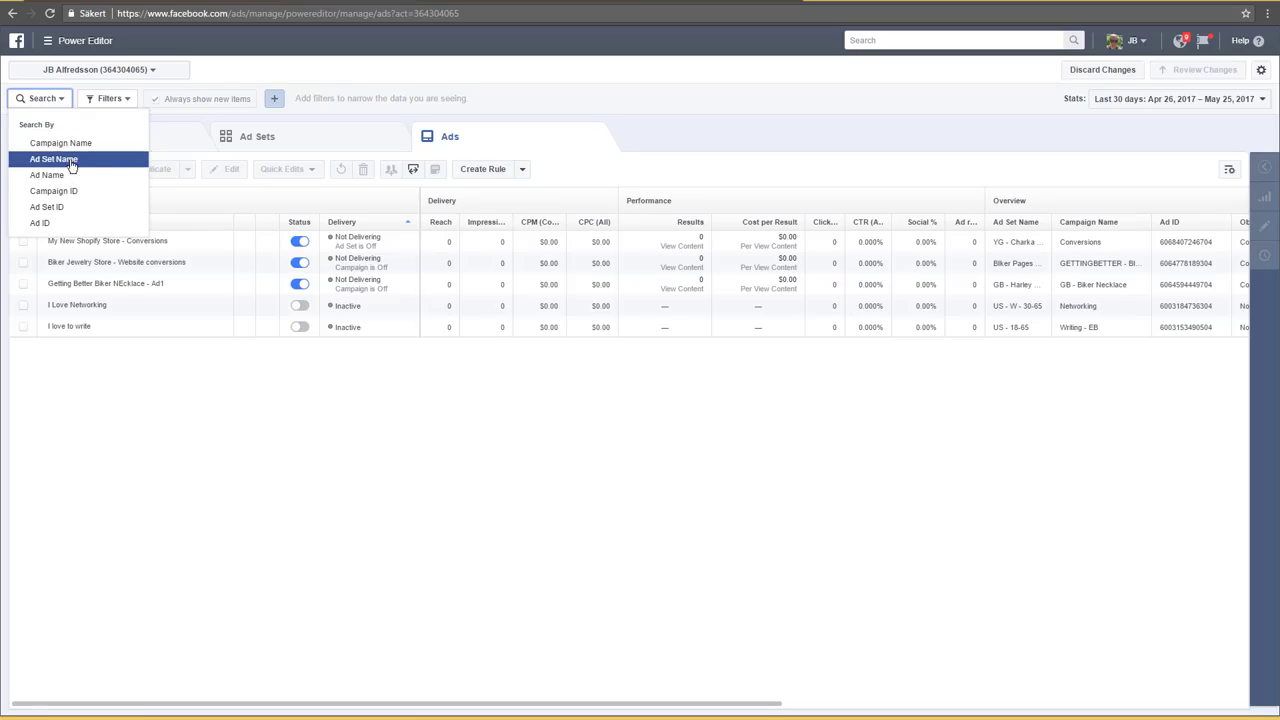
click(107, 99)
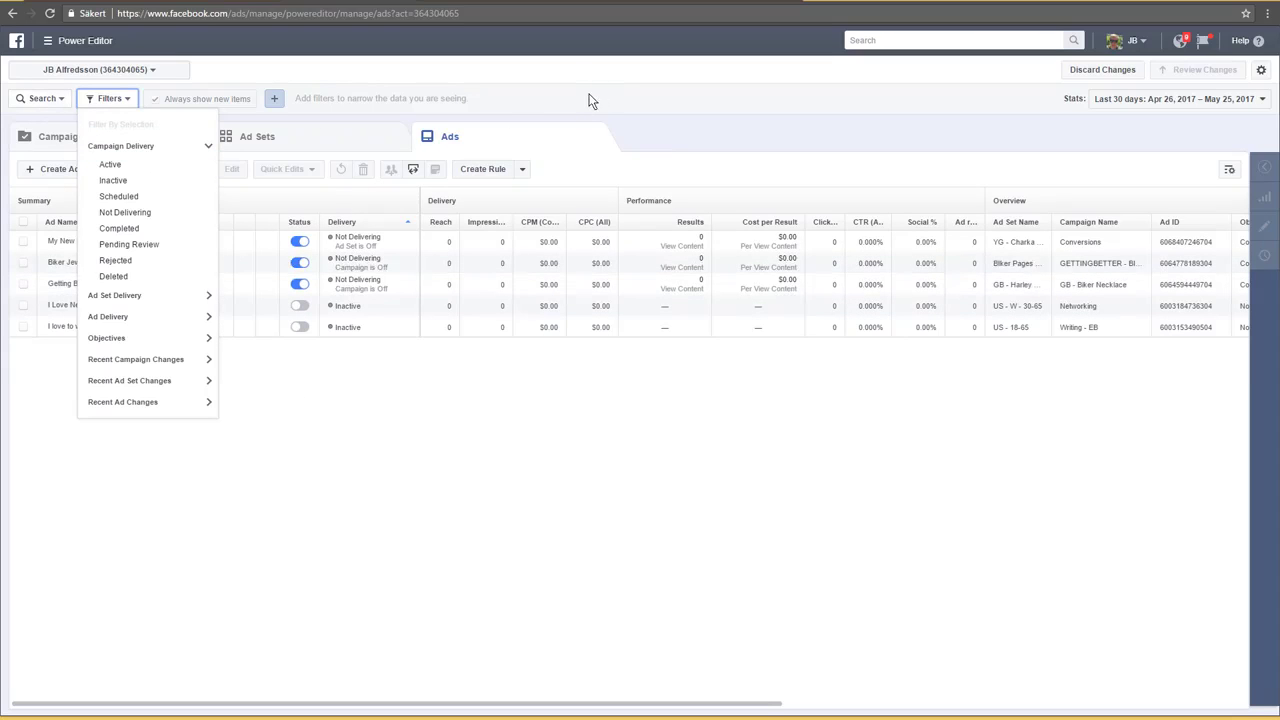
click(720, 110)
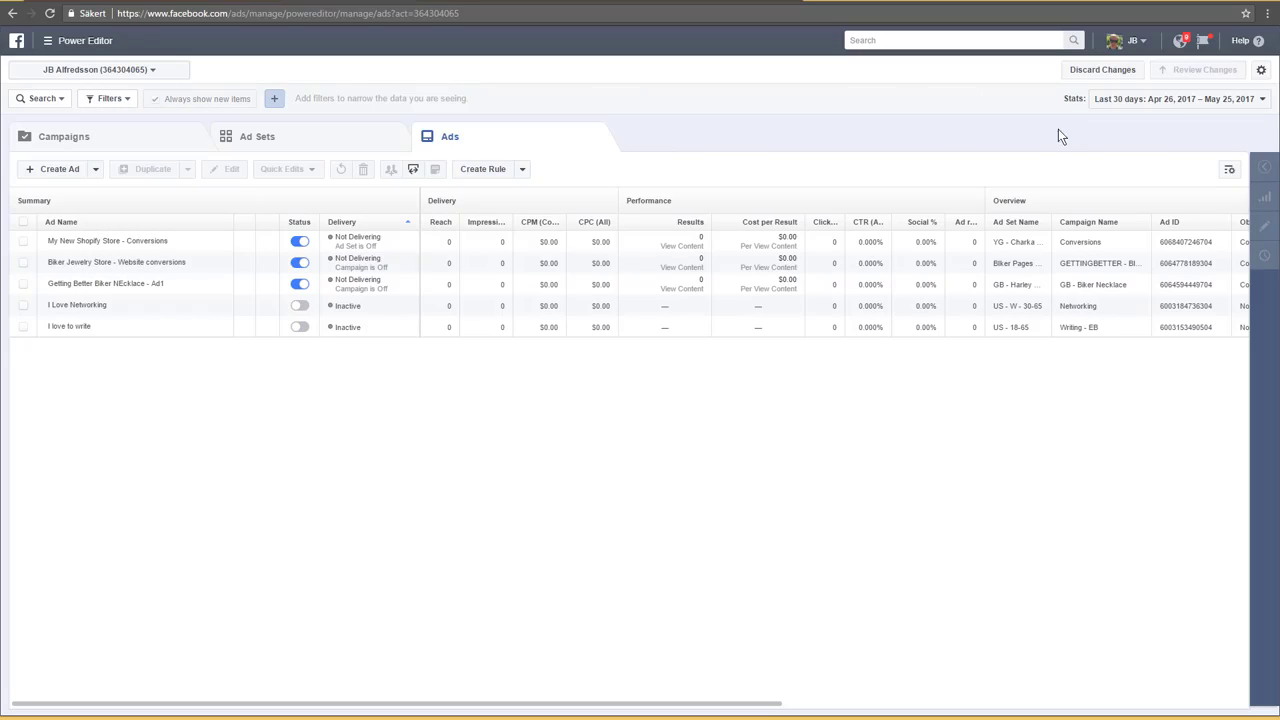
Set the statistics date range for the ads to Last 7 days
click(1138, 106)
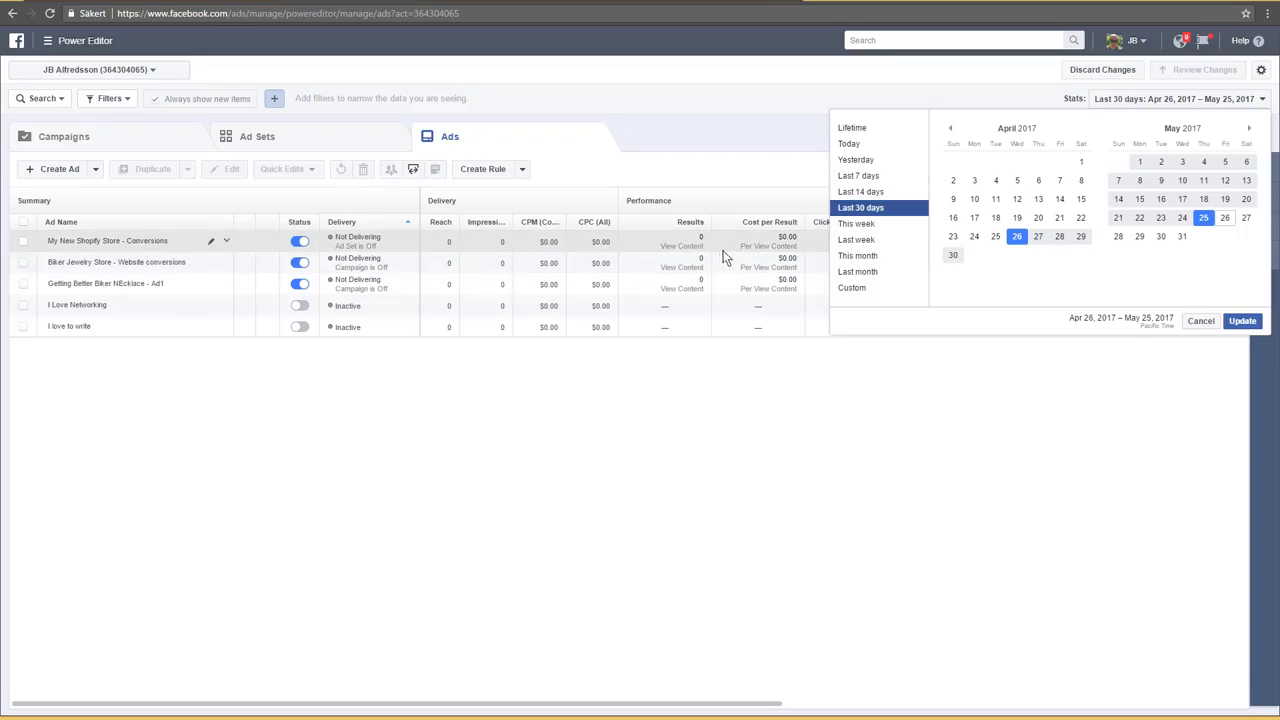
click(862, 177)
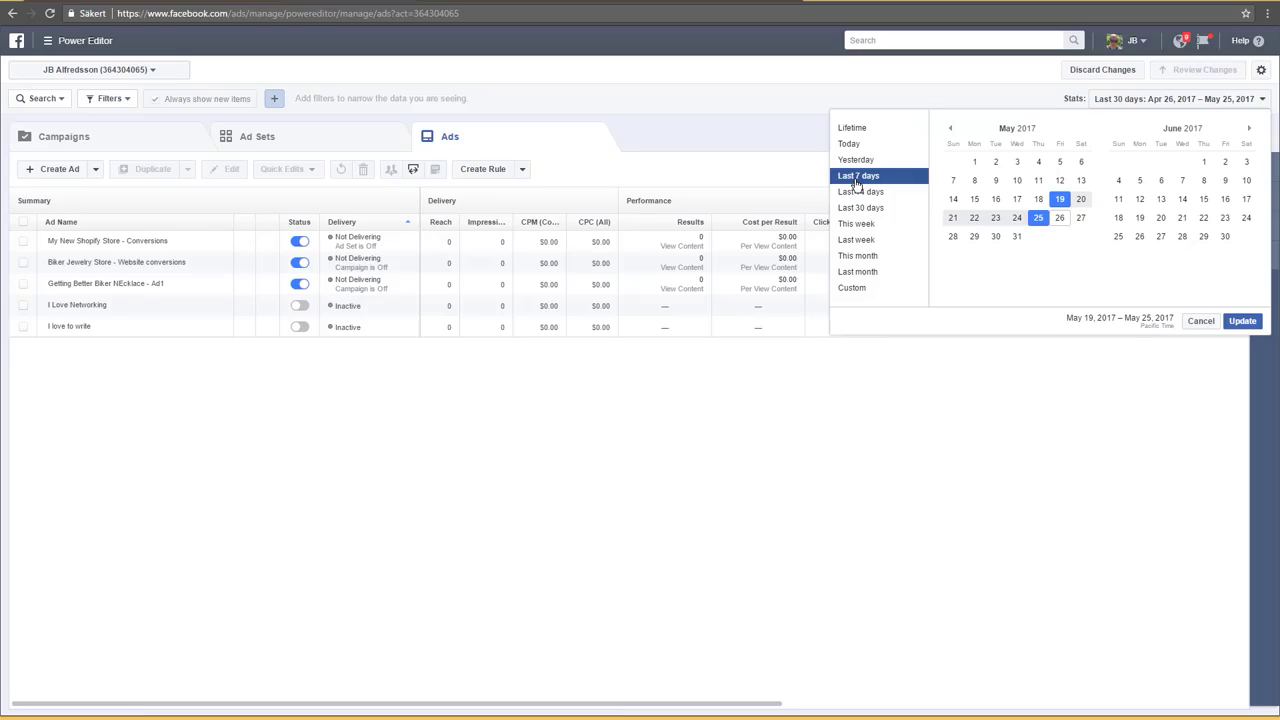
click(1236, 323)
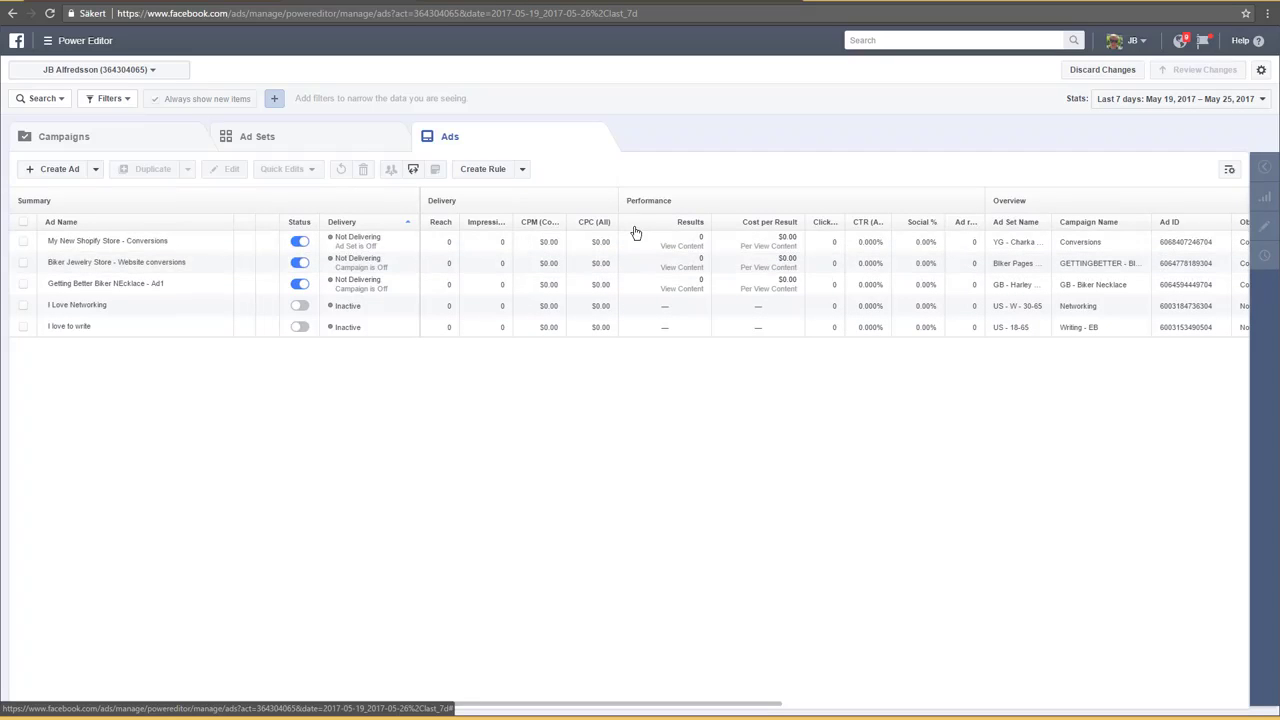
Set a custom statistics date range of May 20 to May 26, 2017 for the ads
click(1114, 104)
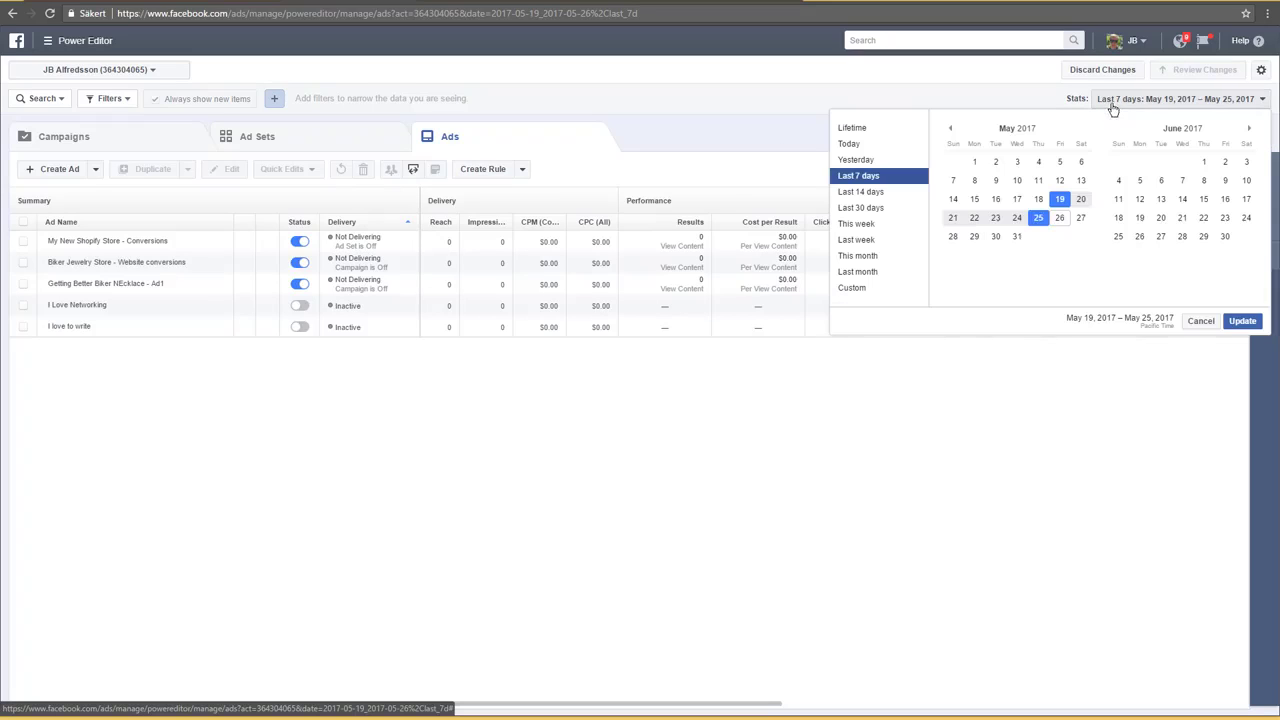
click(1062, 218)
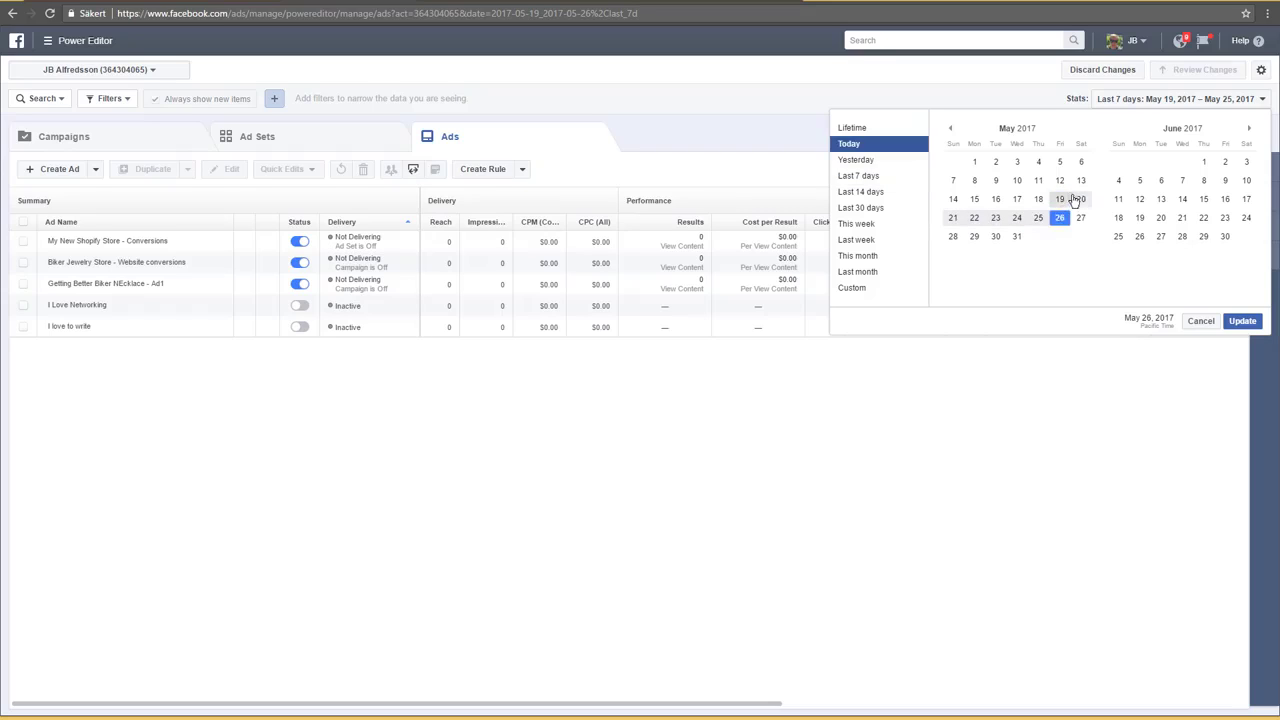
click(1080, 199)
click(1059, 218)
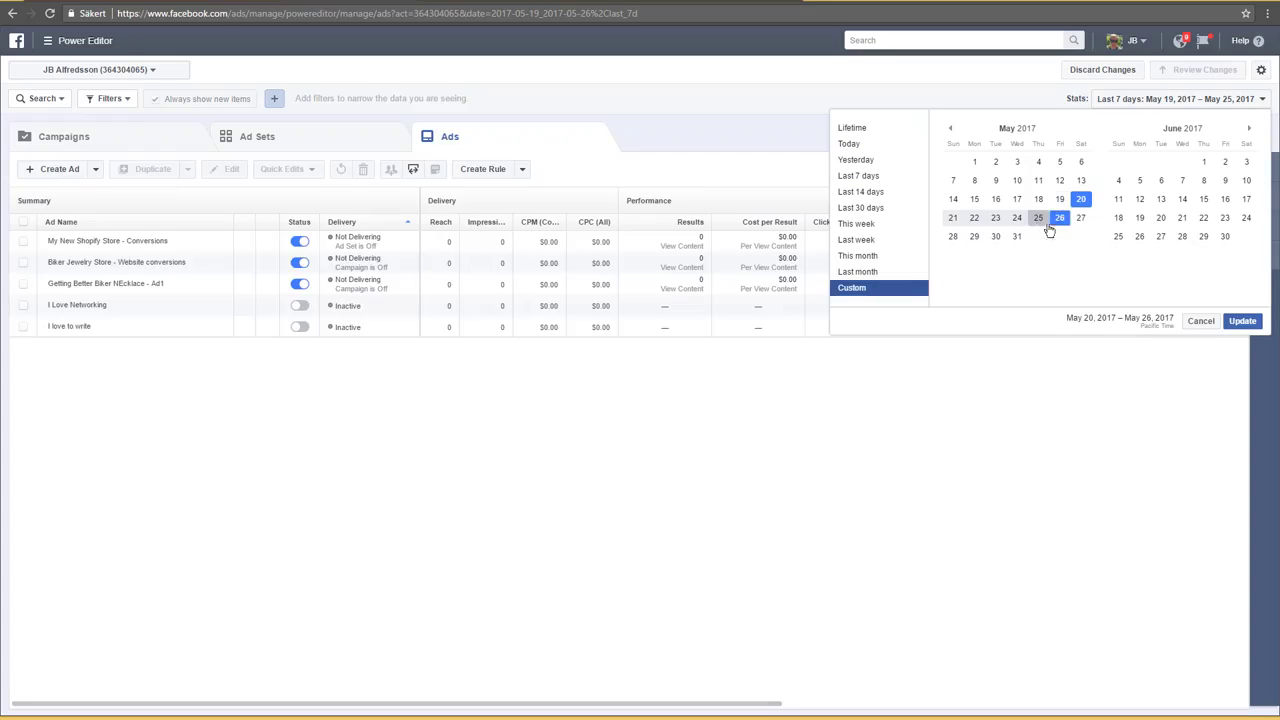
click(1243, 321)
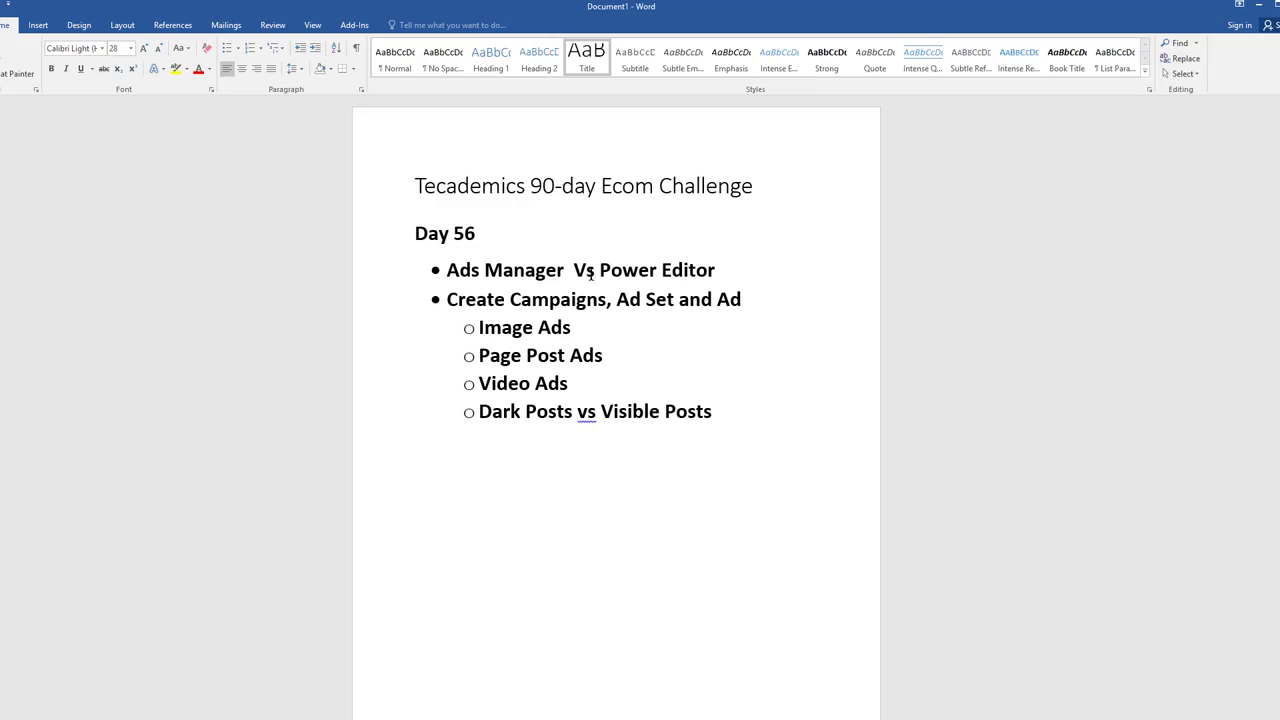
Point out the "Ads Manager Vs Power Editor" item in the Word outline and view the Biker Jewelry Store Facebook page
drag(700, 280, 436, 279)
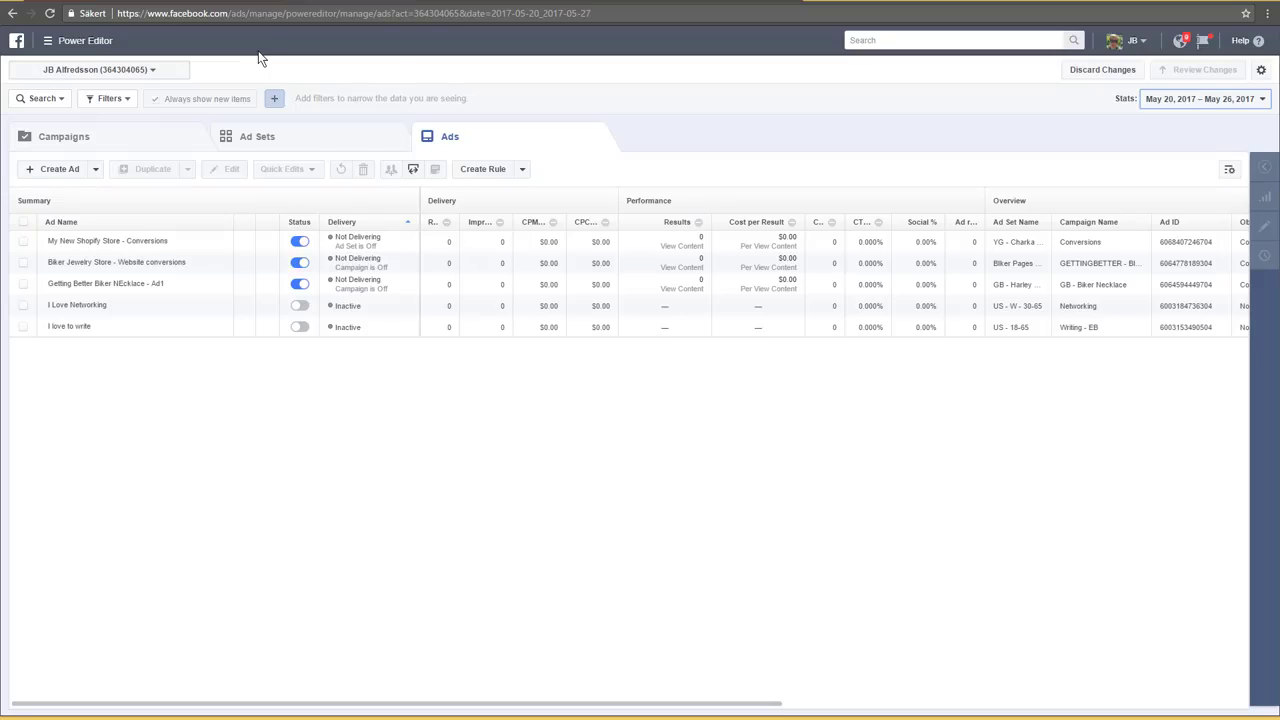
click(725, 3)
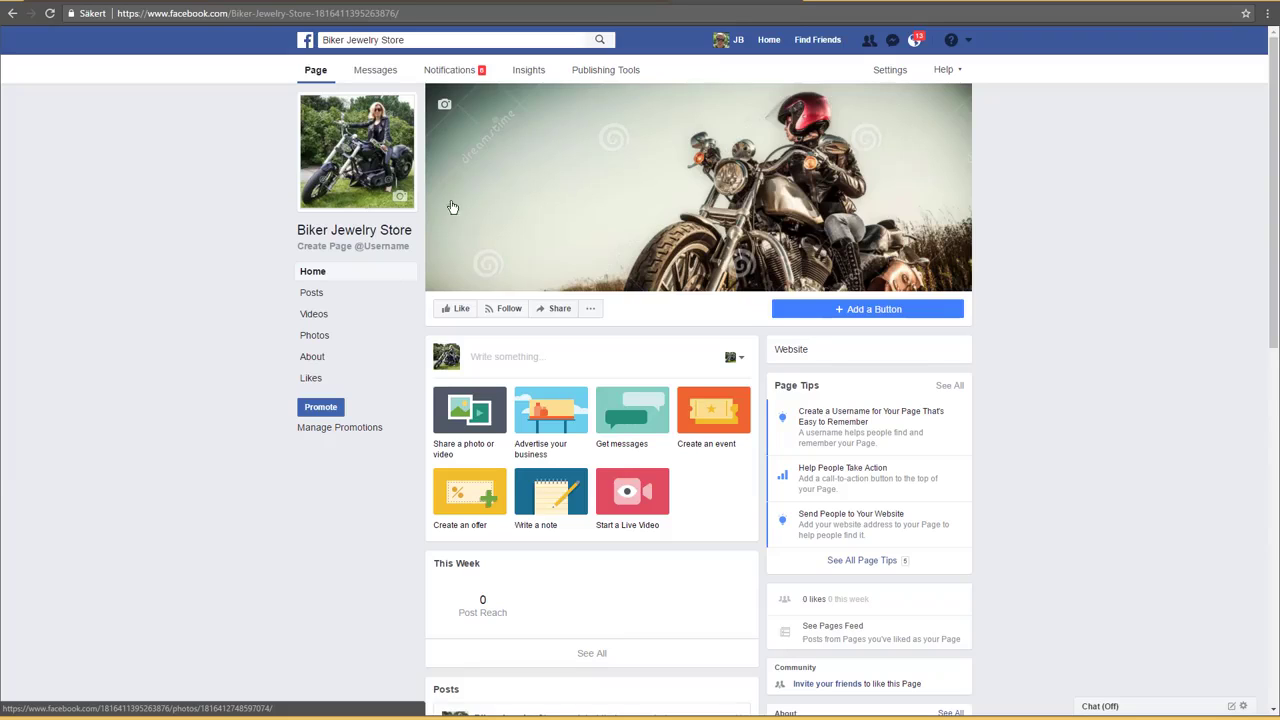
mouse_move(405, 196)
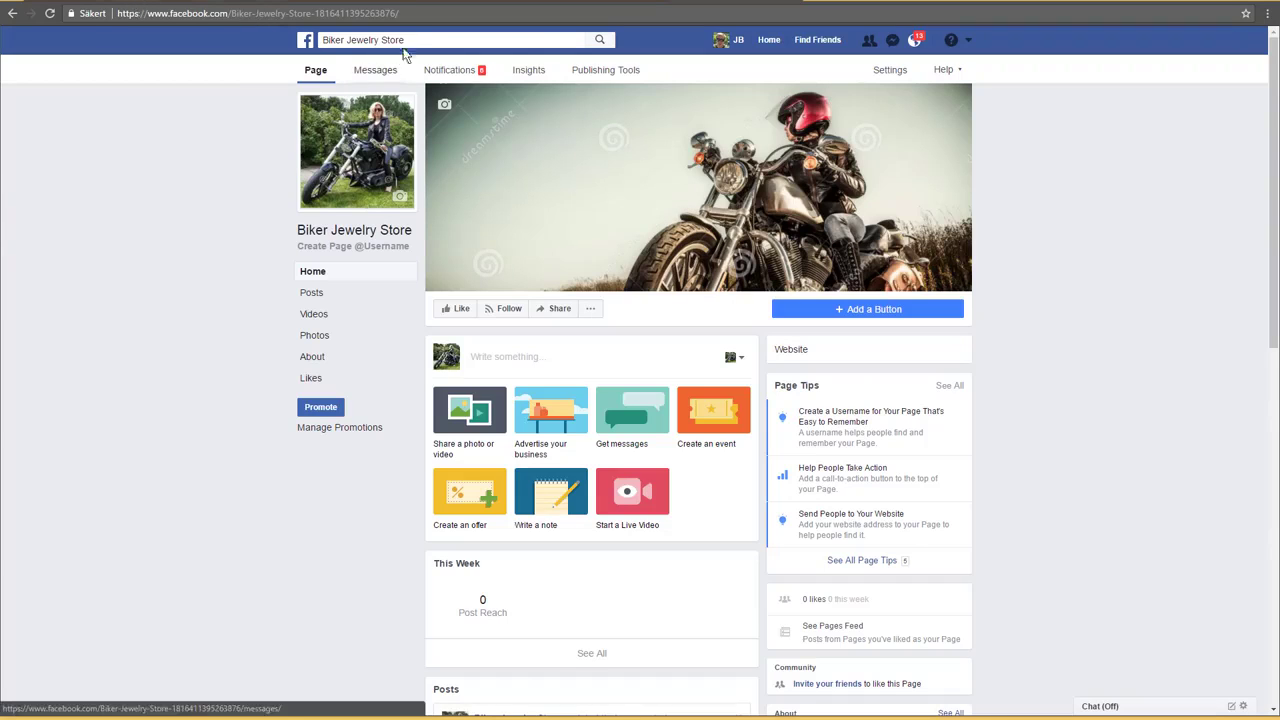
Switch to AliExpress and search for "motorcycle necklace"
click(466, 3)
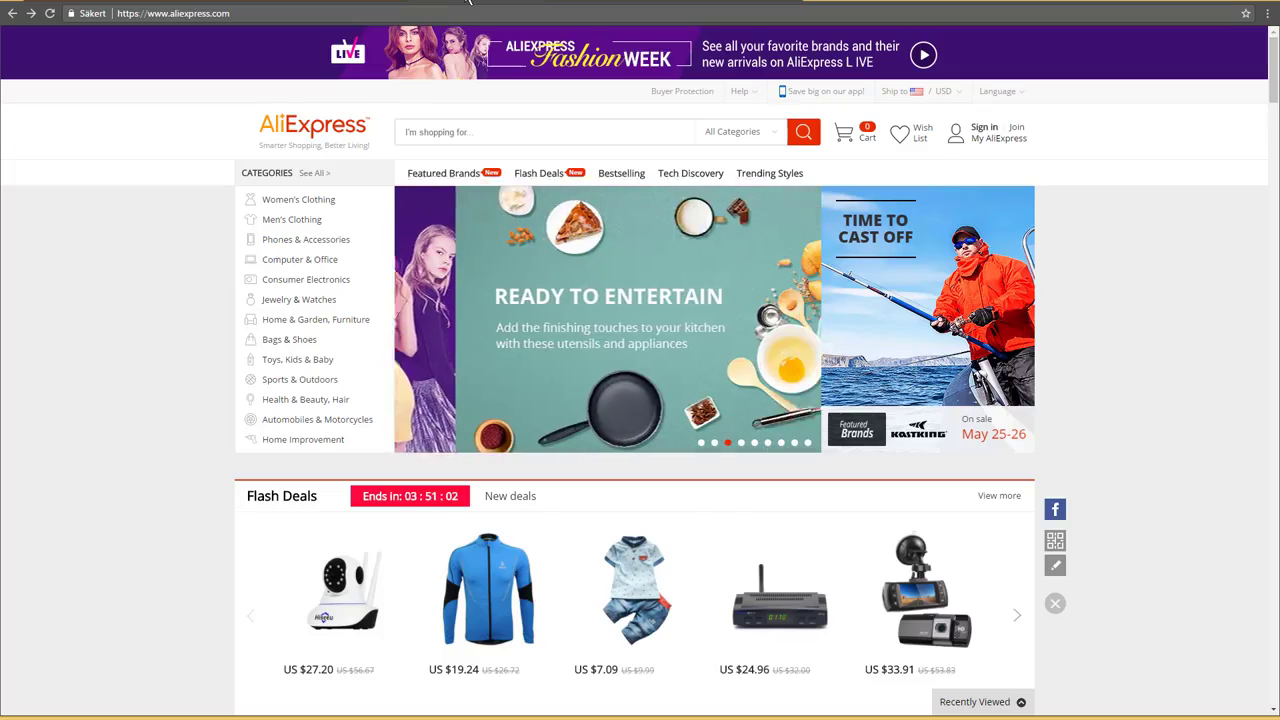
click(460, 135)
text(motorcycle necklace)
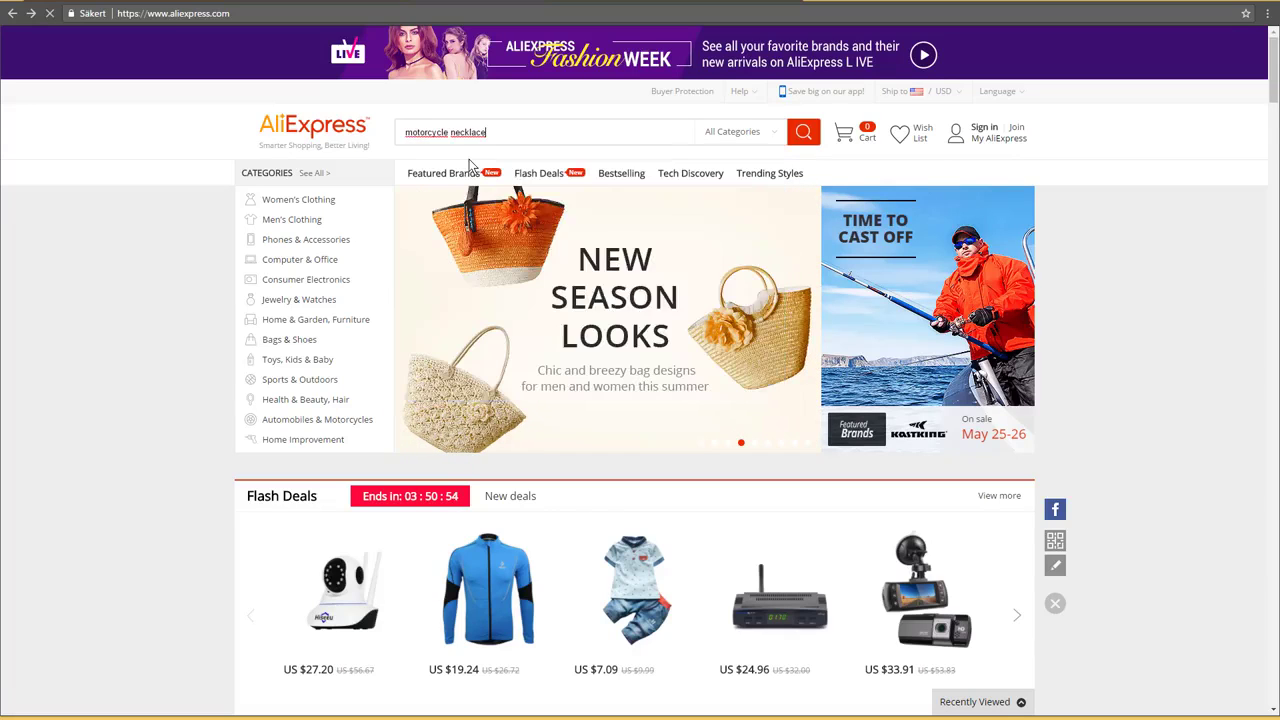
click(470, 163)
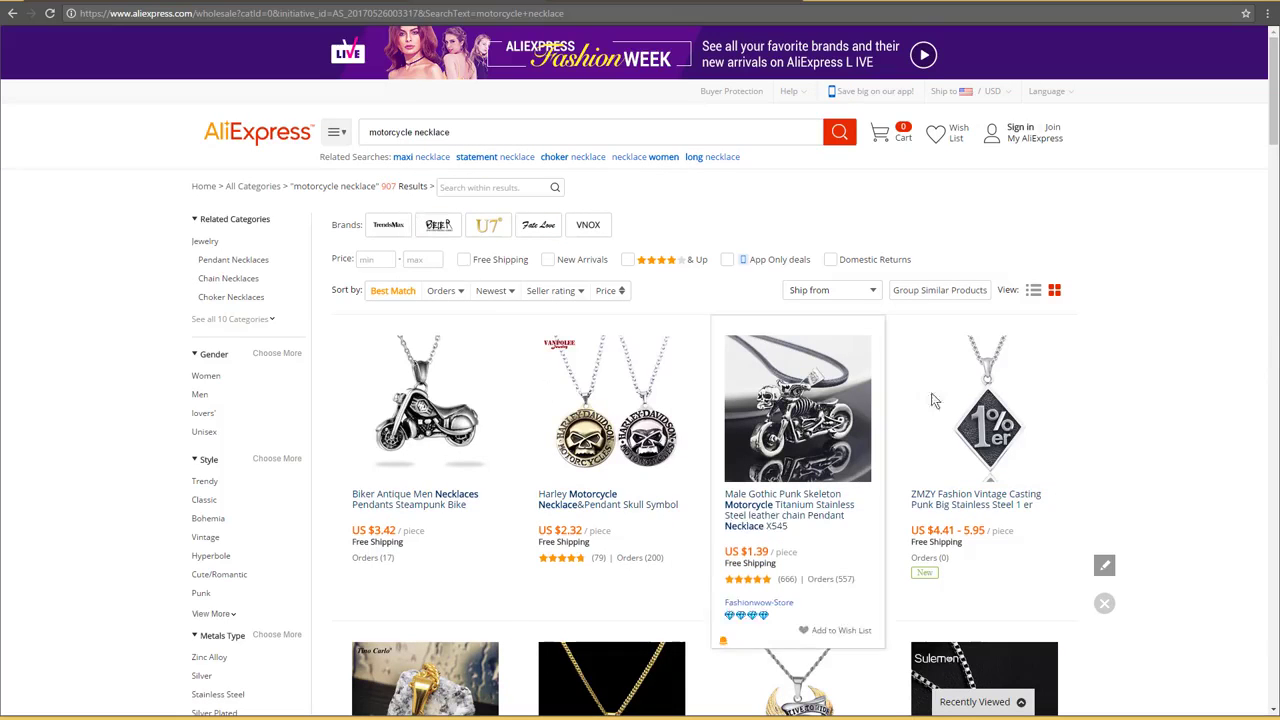
Browse the motorcycle necklace results, comparing designs, prices and order counts
scroll(1040, 395, down, 3)
scroll(1040, 390, down, 2)
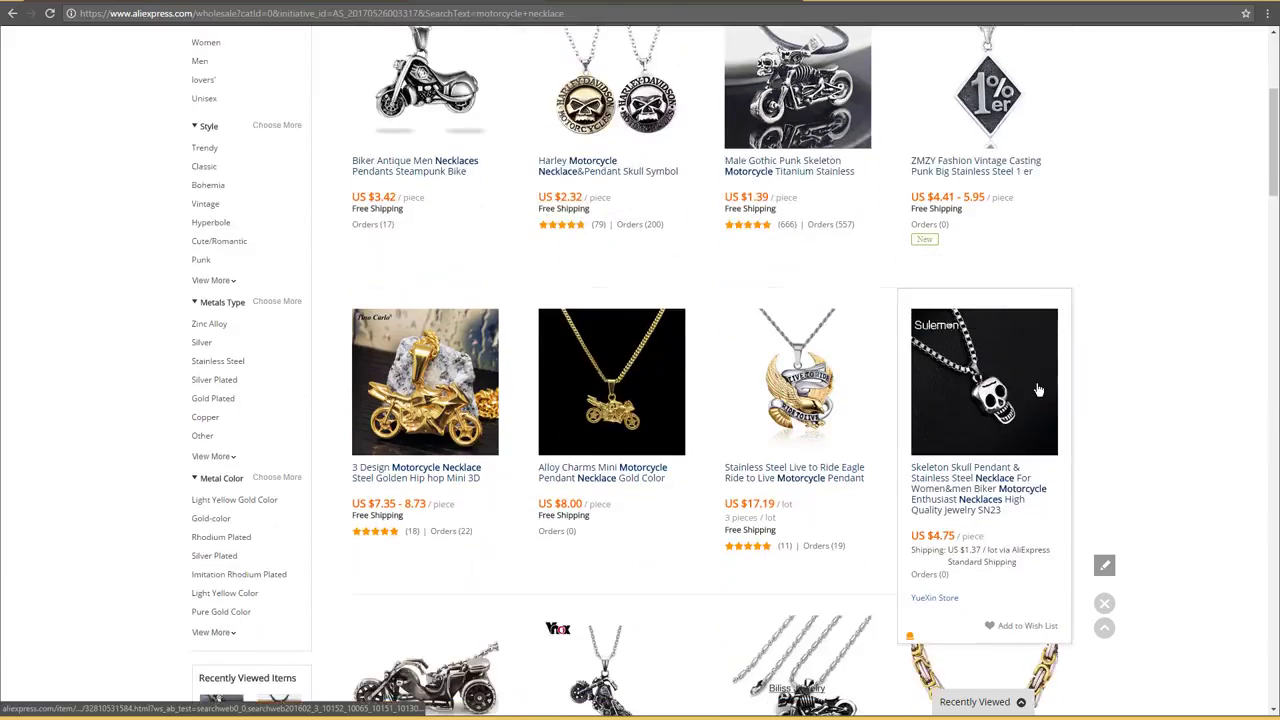
scroll(1036, 389, down, 1)
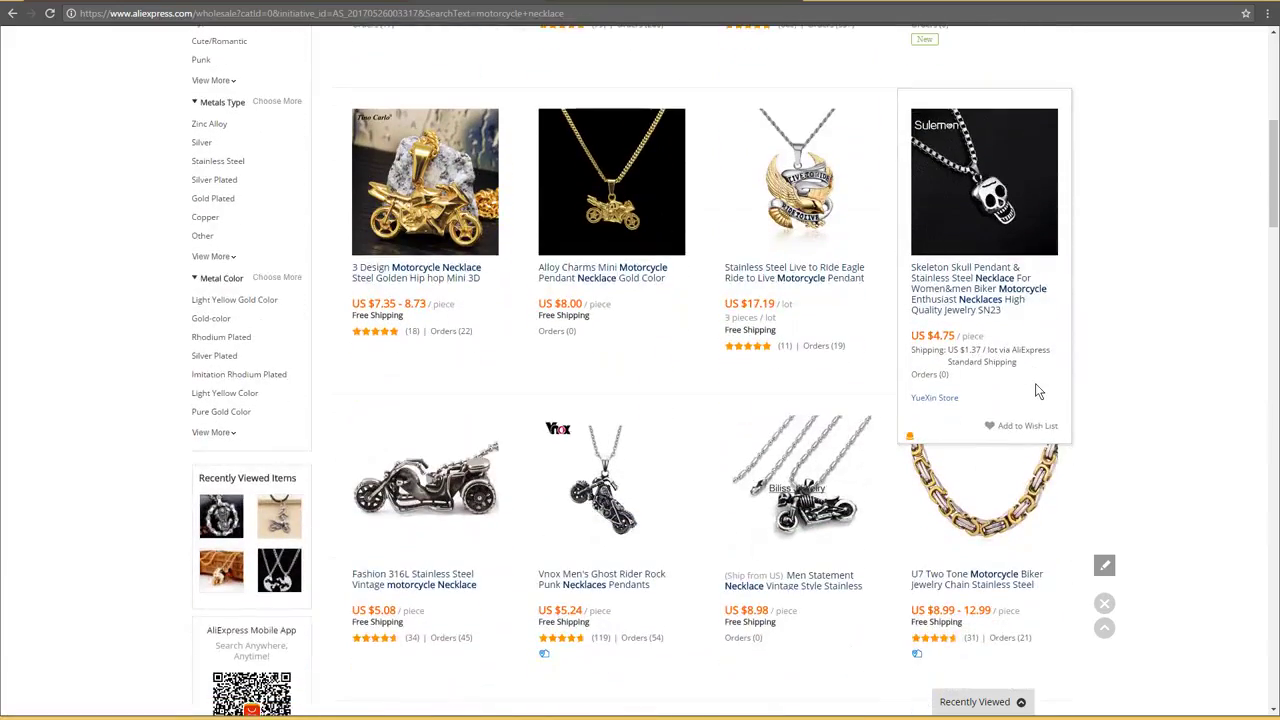
scroll(1036, 389, down, 1)
scroll(1036, 389, down, 4)
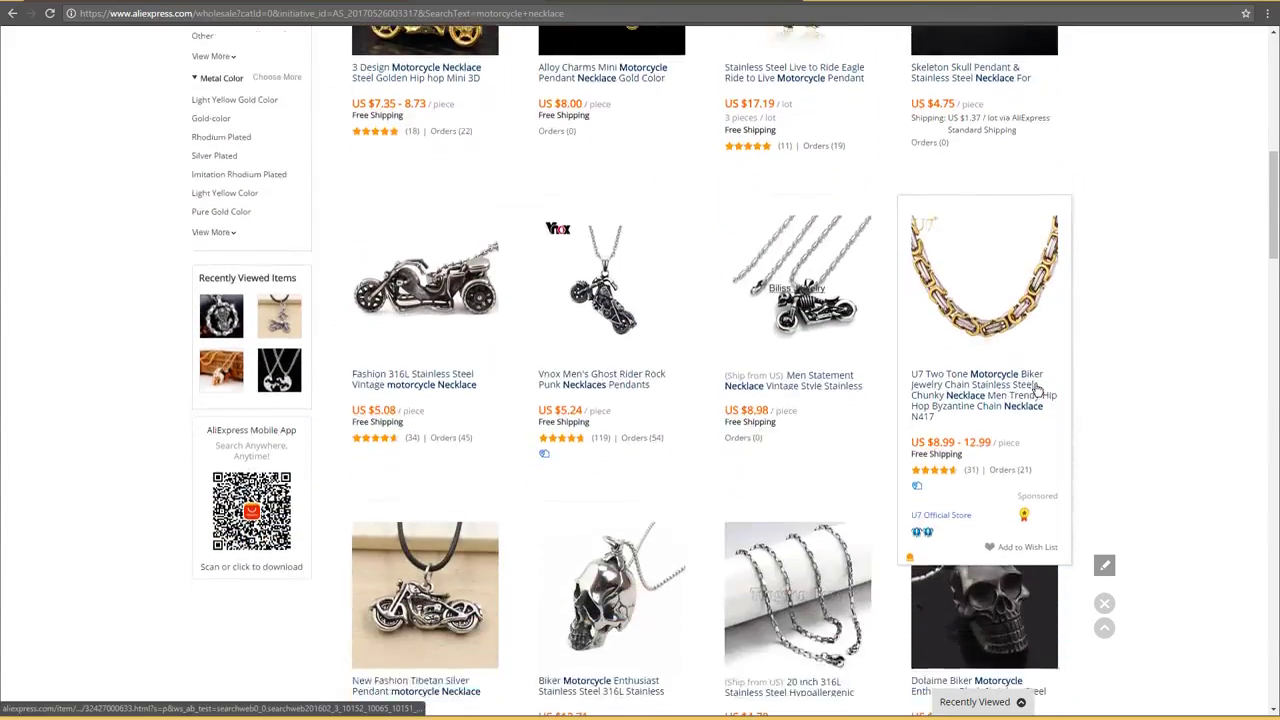
scroll(1037, 390, up, 3)
scroll(1037, 390, up, 6)
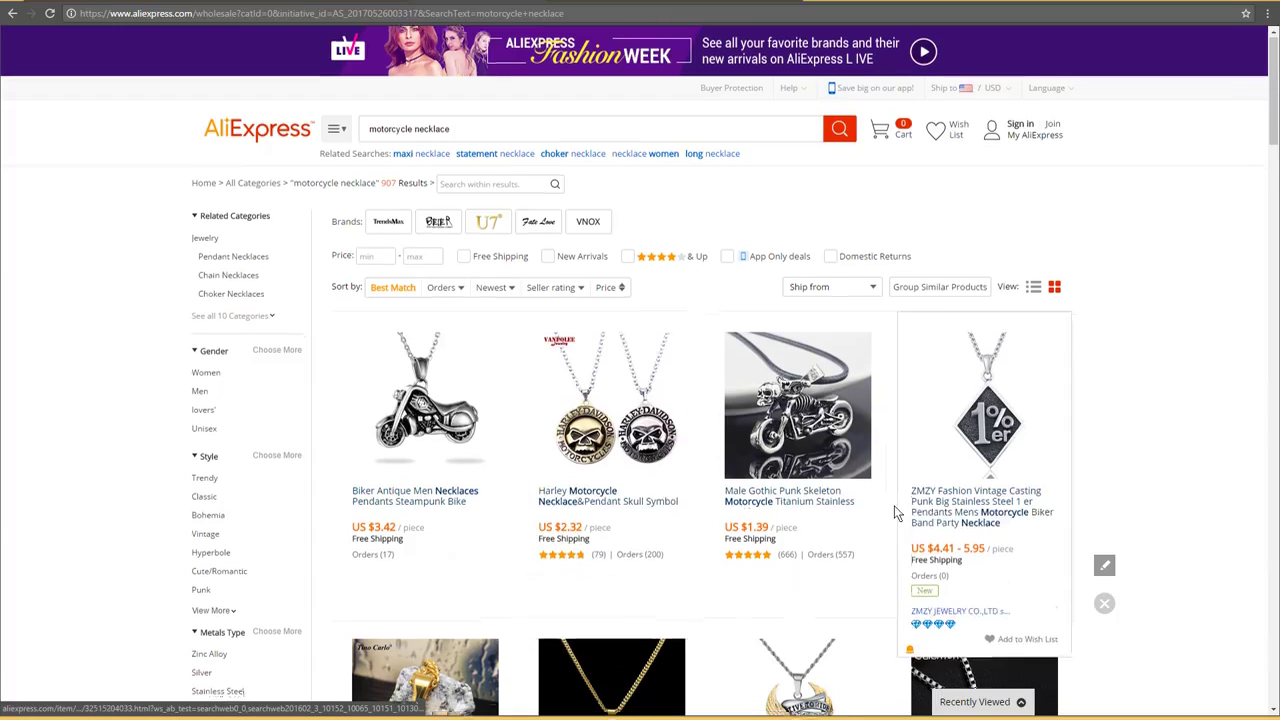
Sort the motorcycle necklace search results by Orders
scroll(894, 505, down, 3)
scroll(445, 345, up, 3)
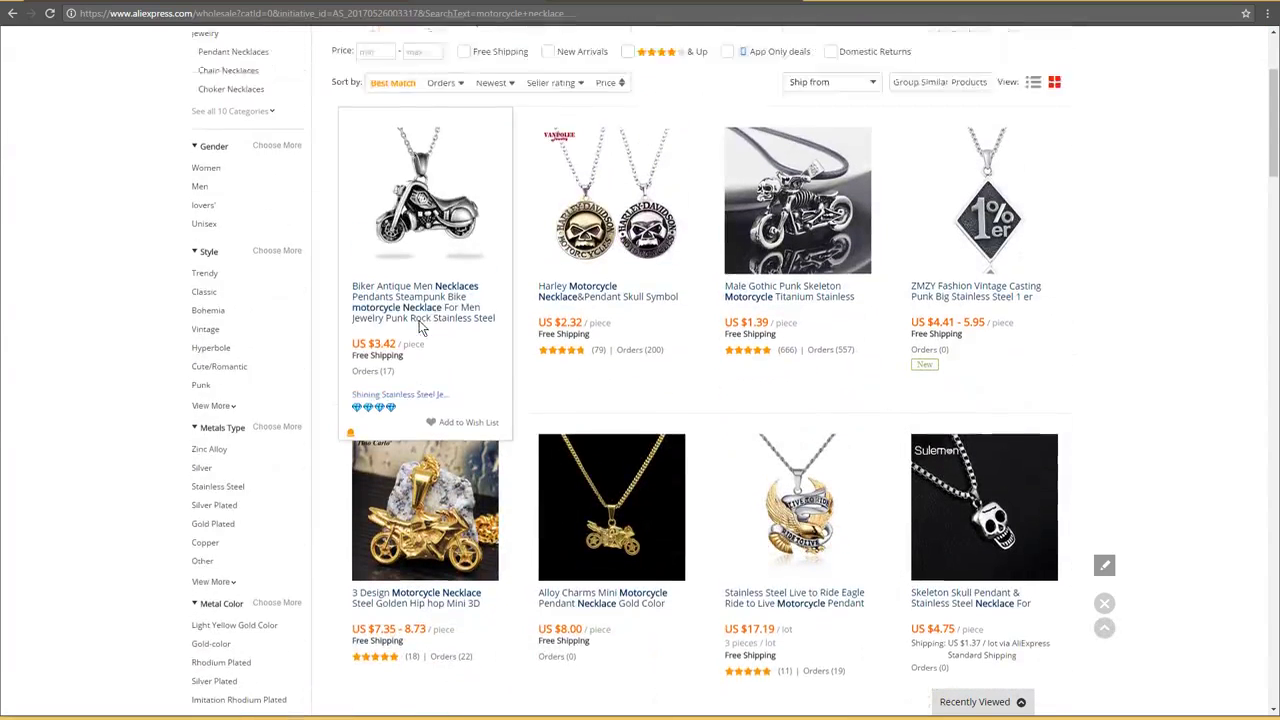
click(435, 291)
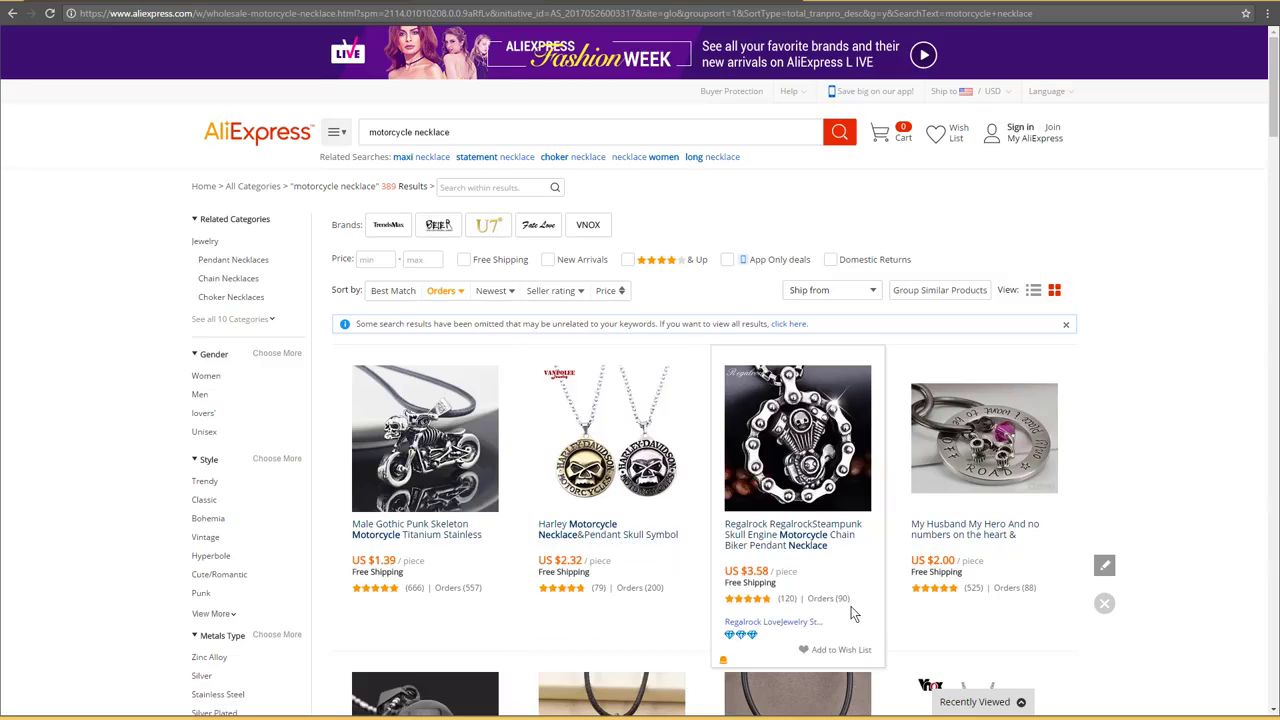
Browse the necklaces ranked by orders, comparing designs, prices, ratings and order counts
scroll(935, 430, down, 3)
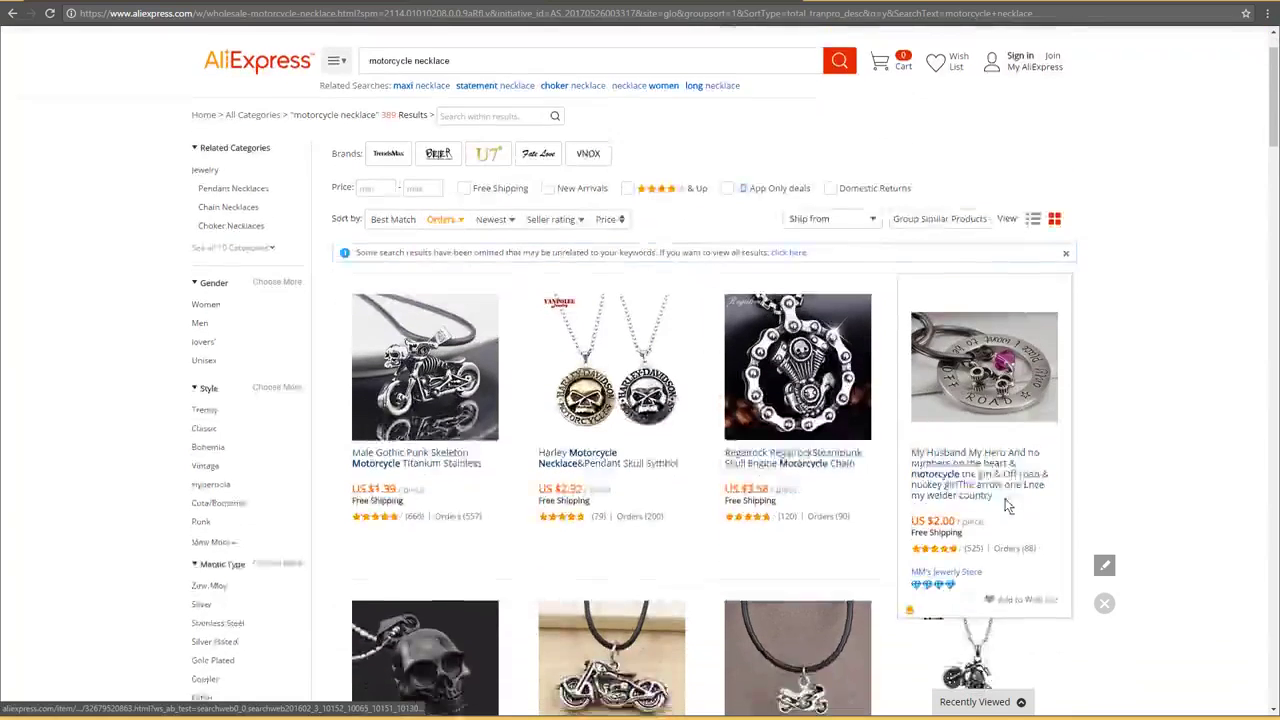
scroll(986, 498, down, 4)
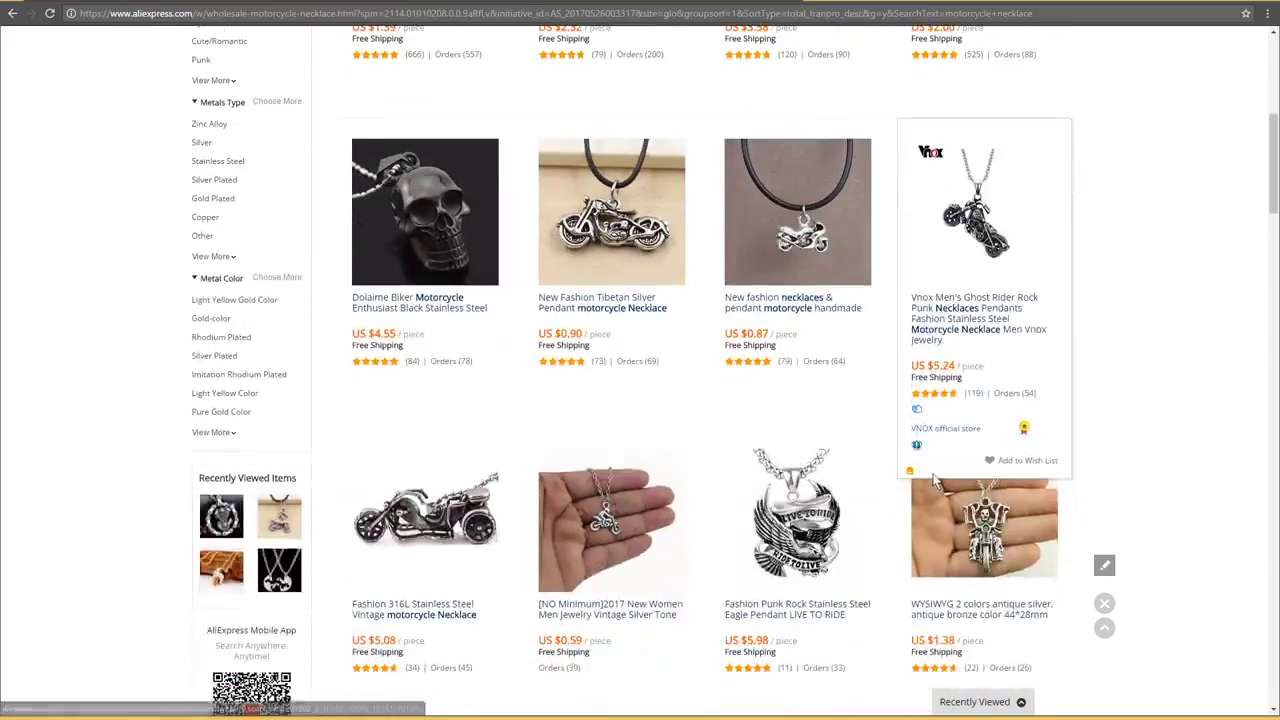
scroll(930, 482, down, 2)
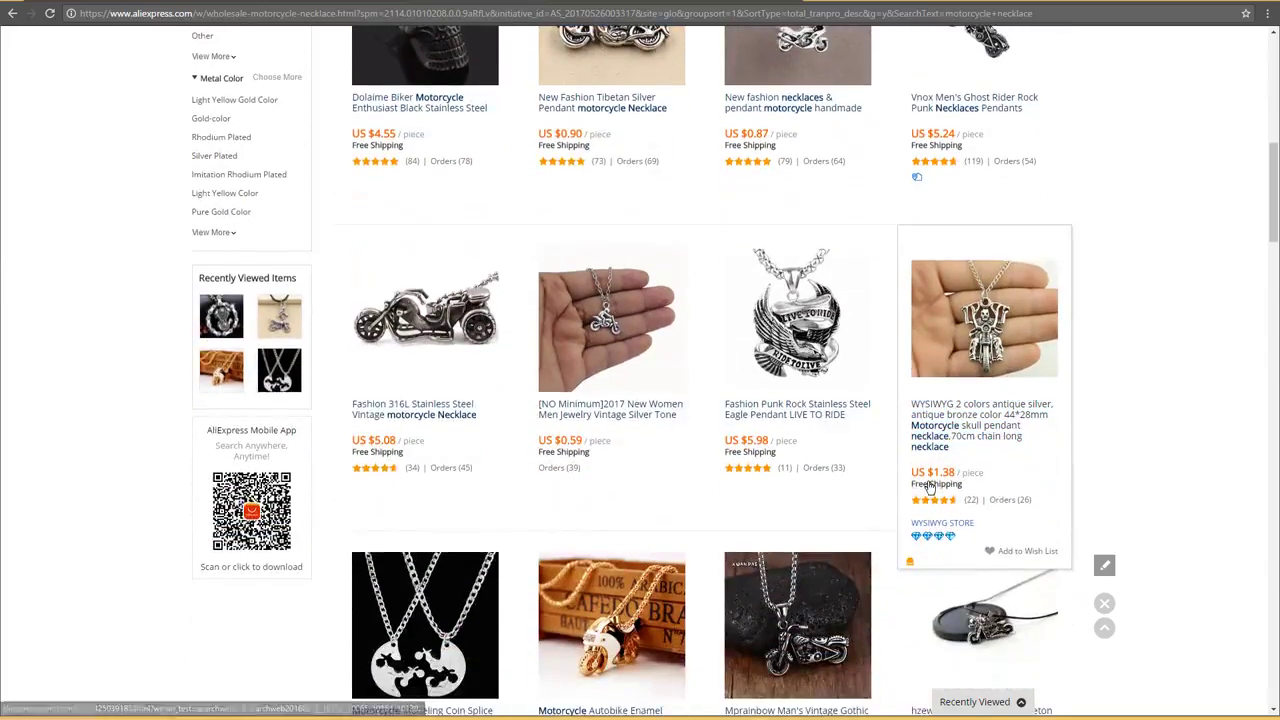
scroll(930, 490, down, 1)
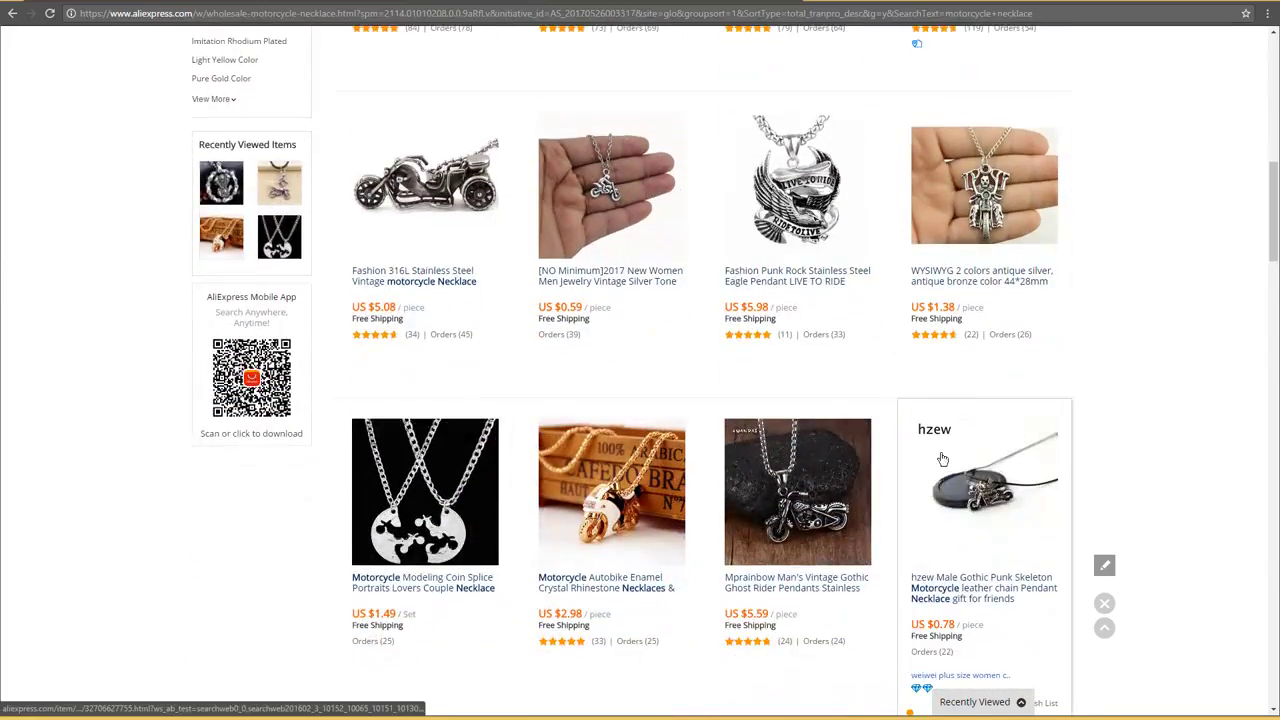
scroll(935, 470, down, 3)
scroll(940, 457, down, 2)
scroll(900, 470, up, 5)
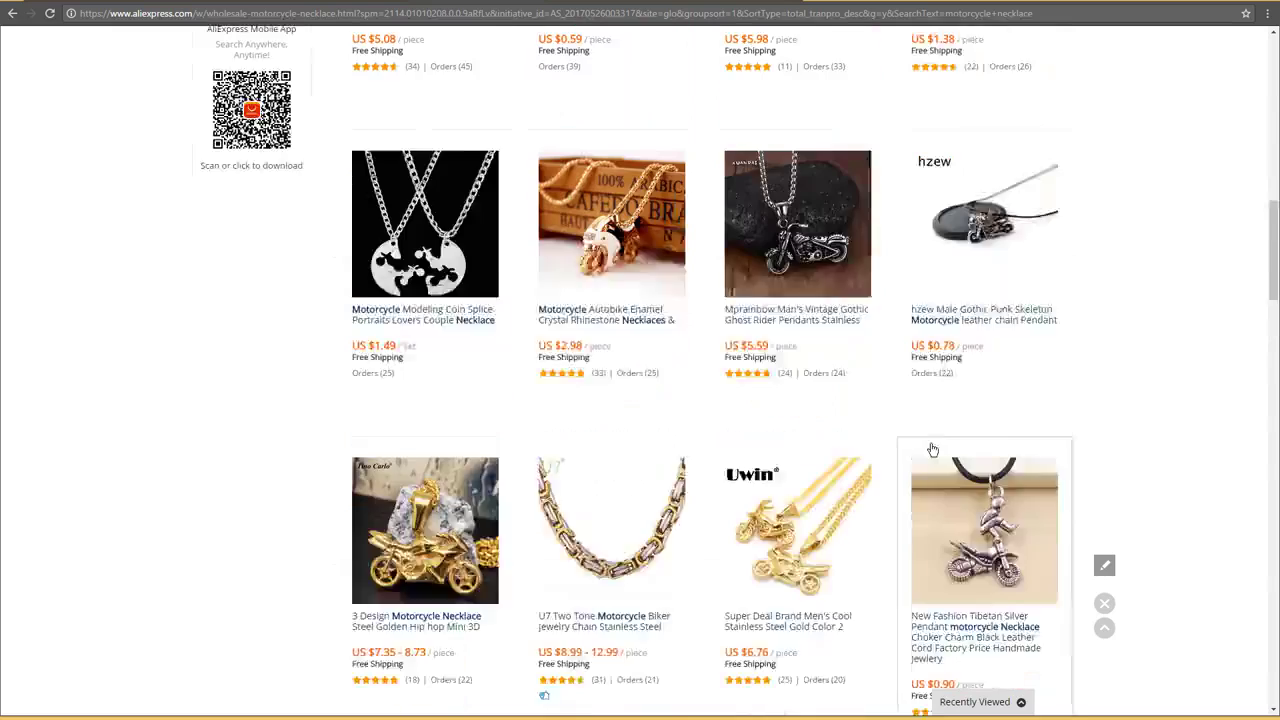
scroll(760, 470, down, 1)
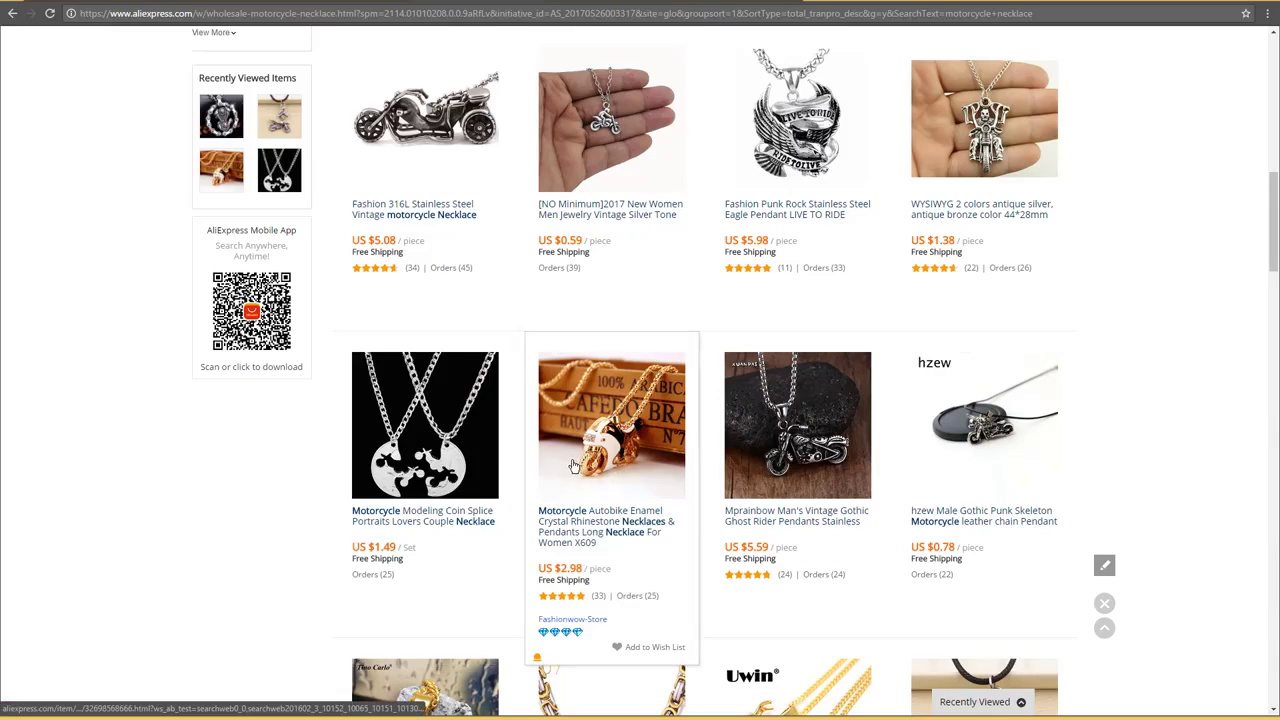
Open the Motorcycle Autobike Enamel Crystal Rhinestone necklace and select ePacket among its shipping methods to the United States
mouse_move(562, 654)
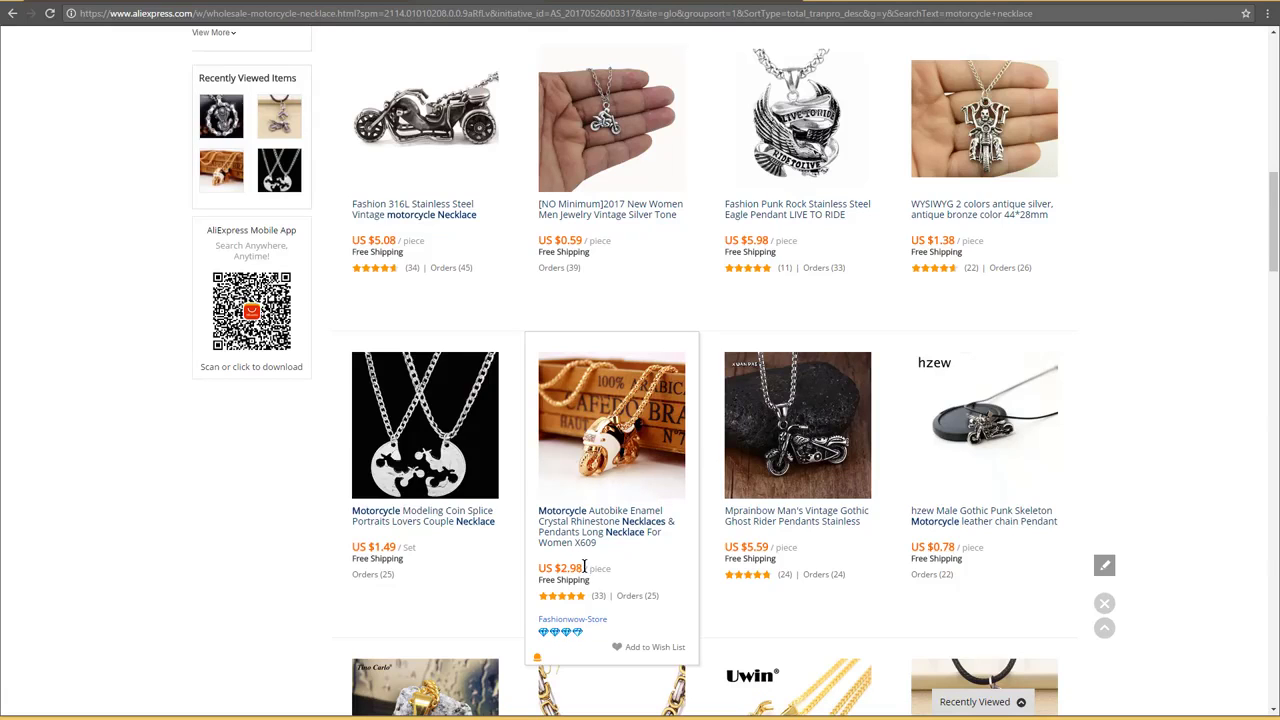
click(596, 530)
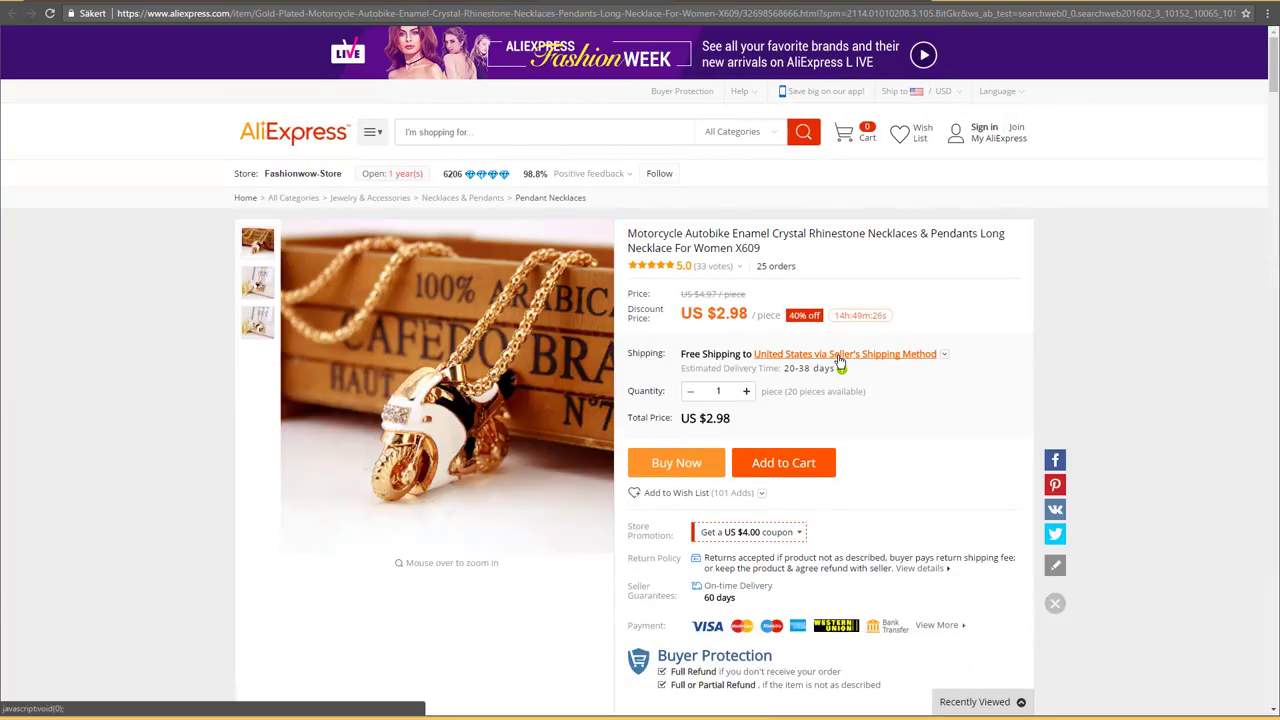
click(838, 358)
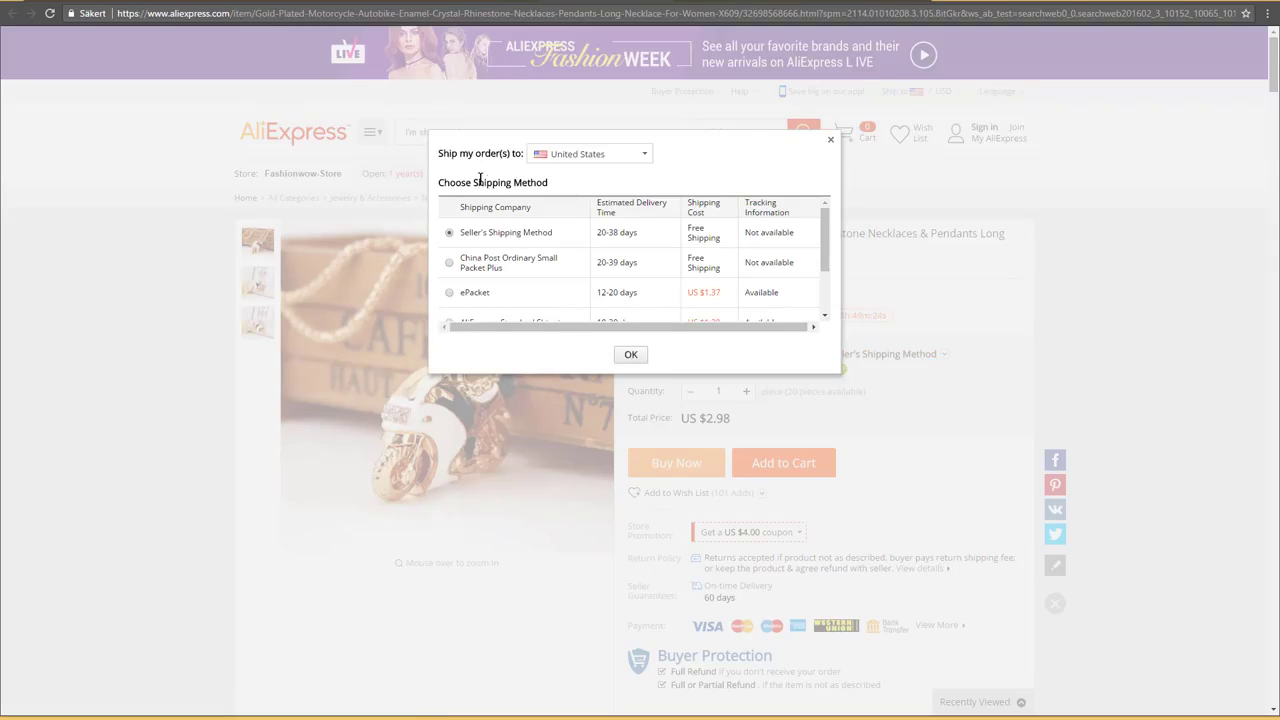
click(450, 294)
Compare the necklace's ePacket delivery time and cost for Canada, Australia and the United Kingdom
click(621, 155)
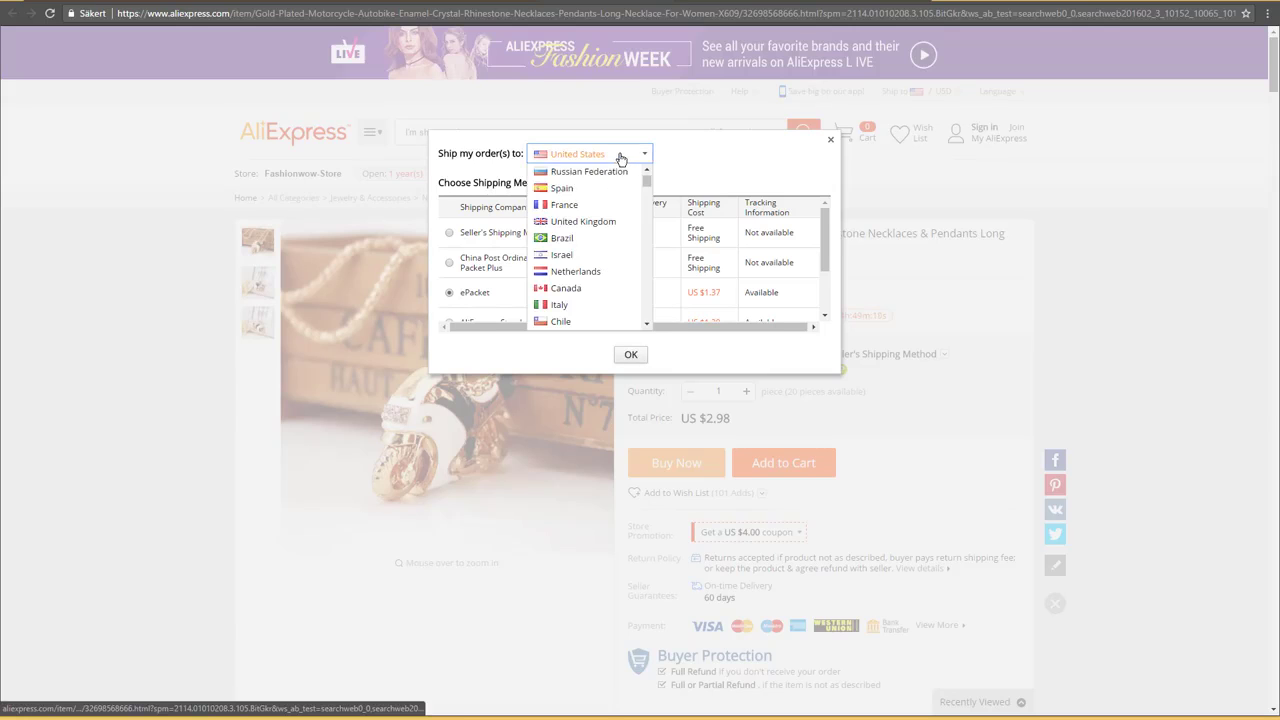
click(570, 290)
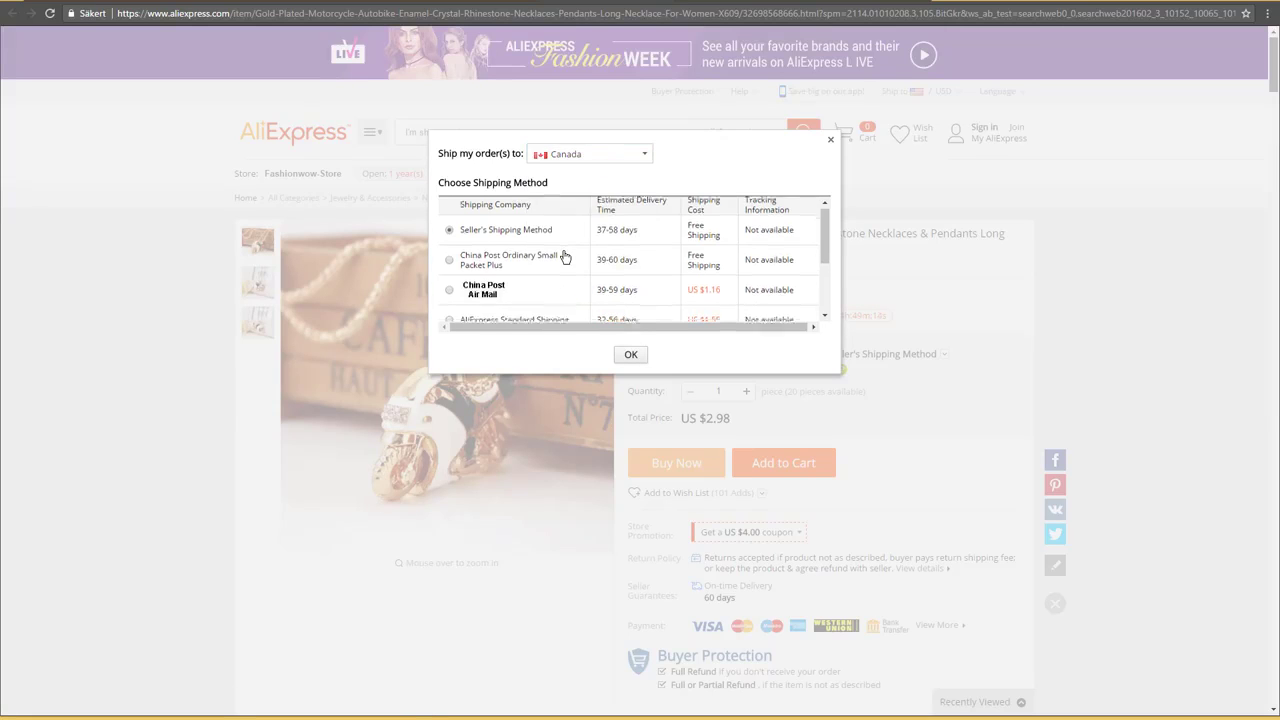
scroll(563, 257, down, 1)
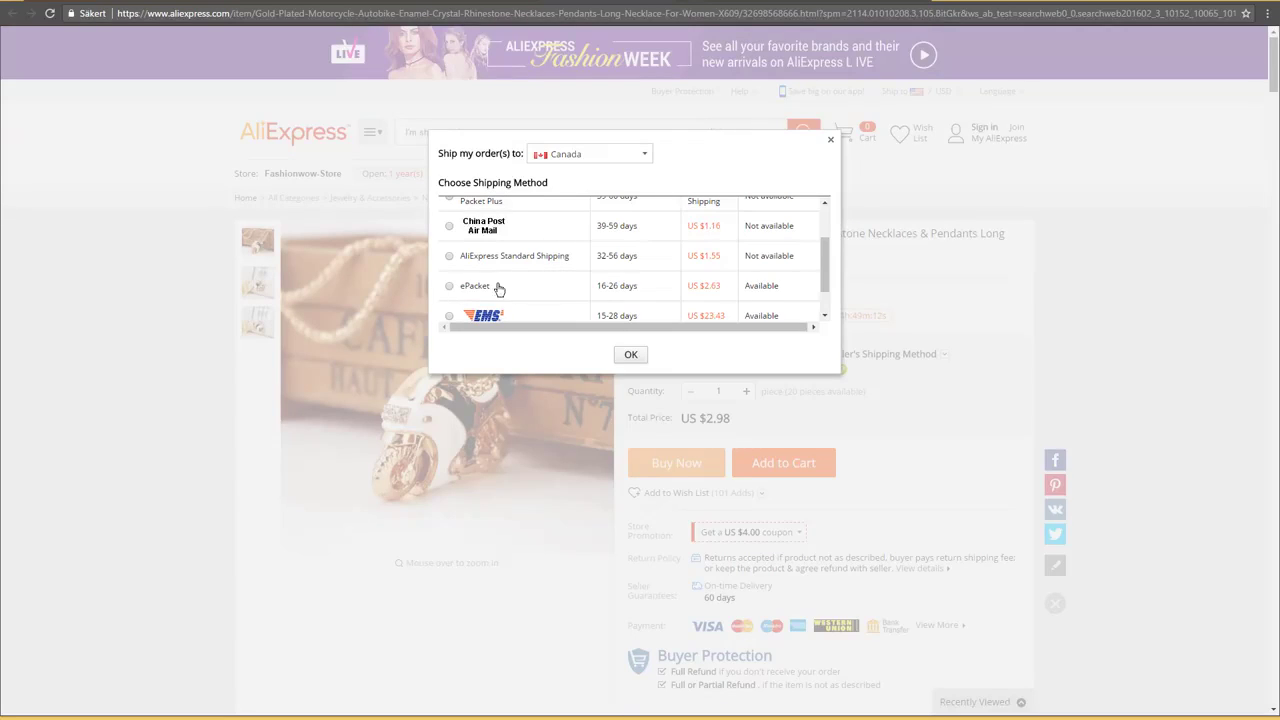
click(591, 157)
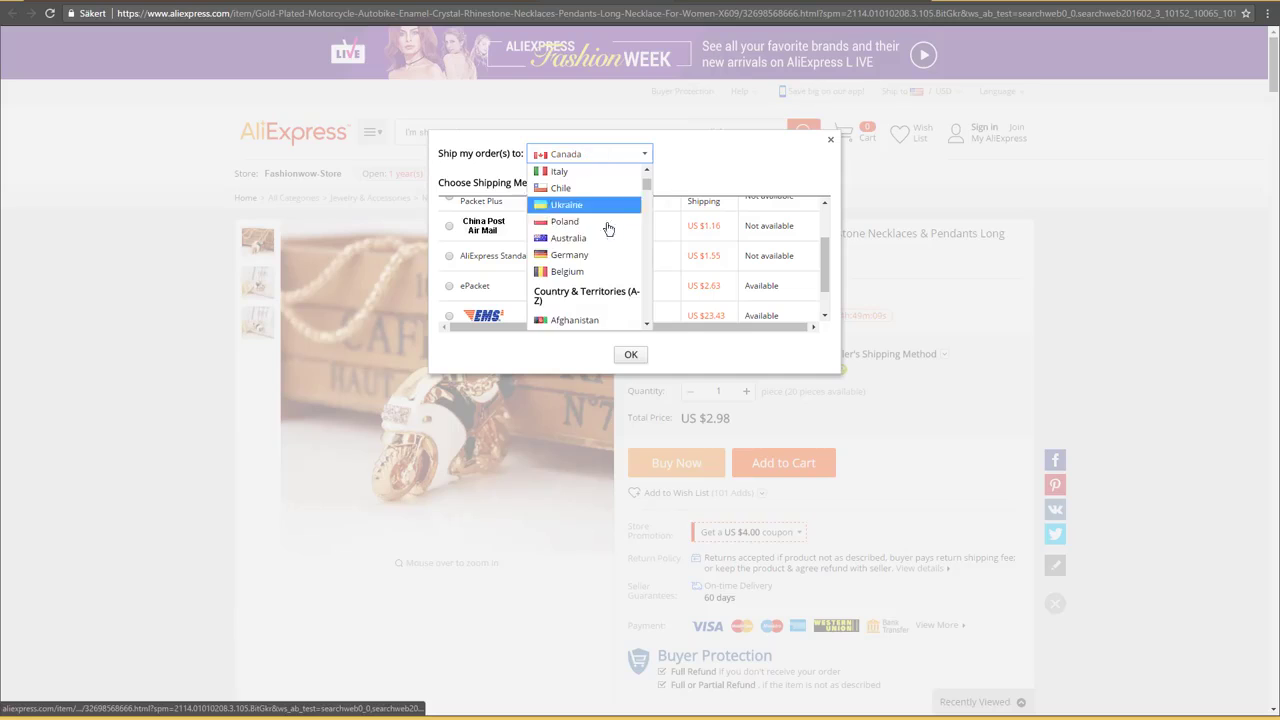
click(572, 302)
scroll(598, 262, down, 1)
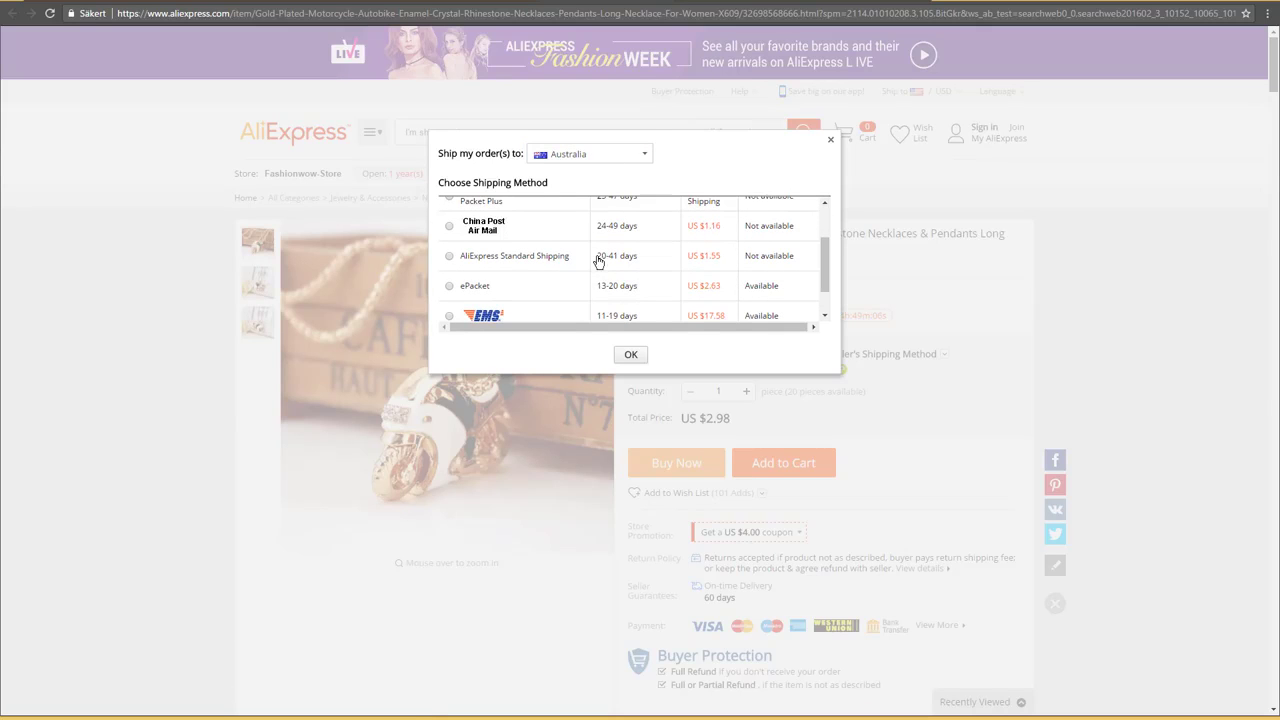
click(600, 158)
scroll(614, 225, up, 4)
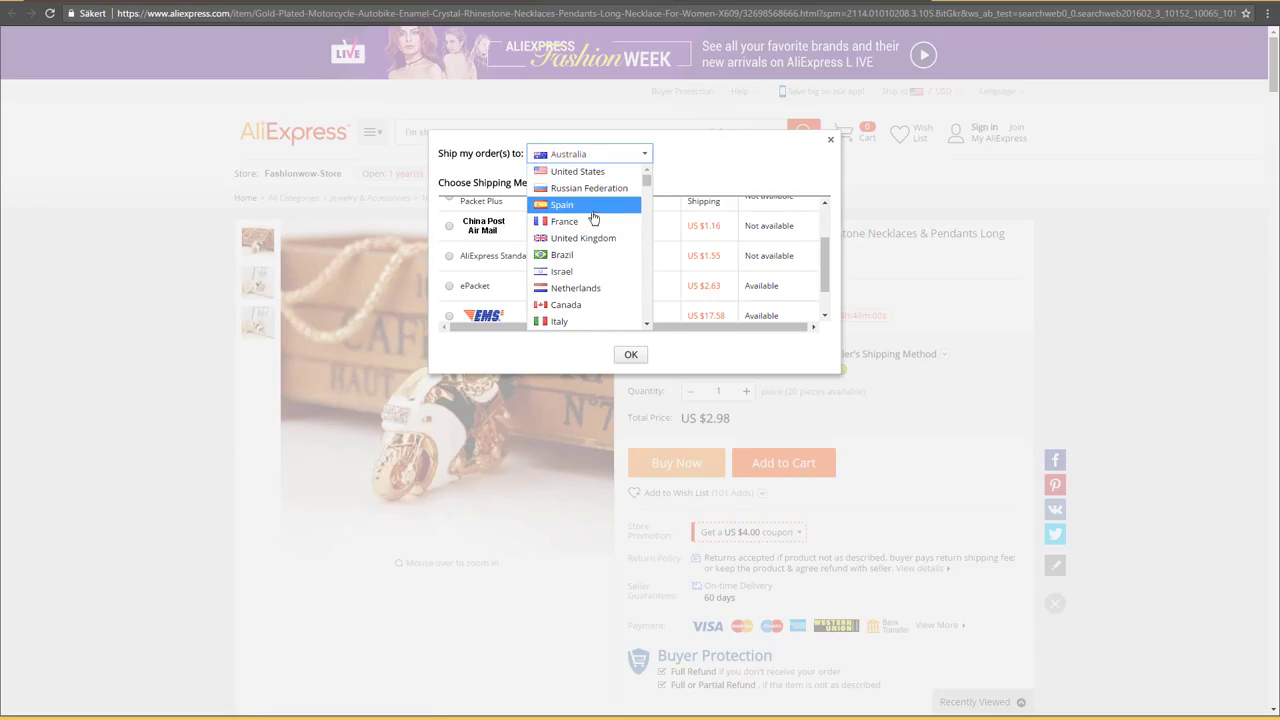
click(588, 238)
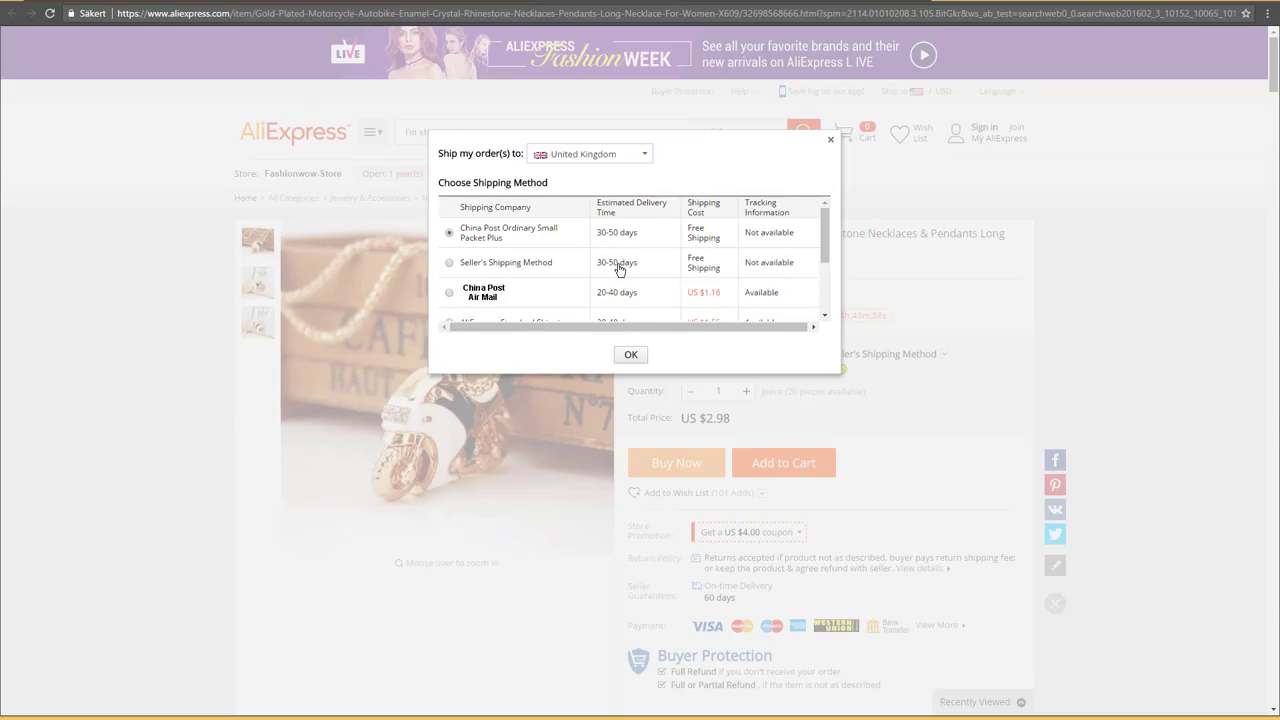
scroll(620, 270, down, 1)
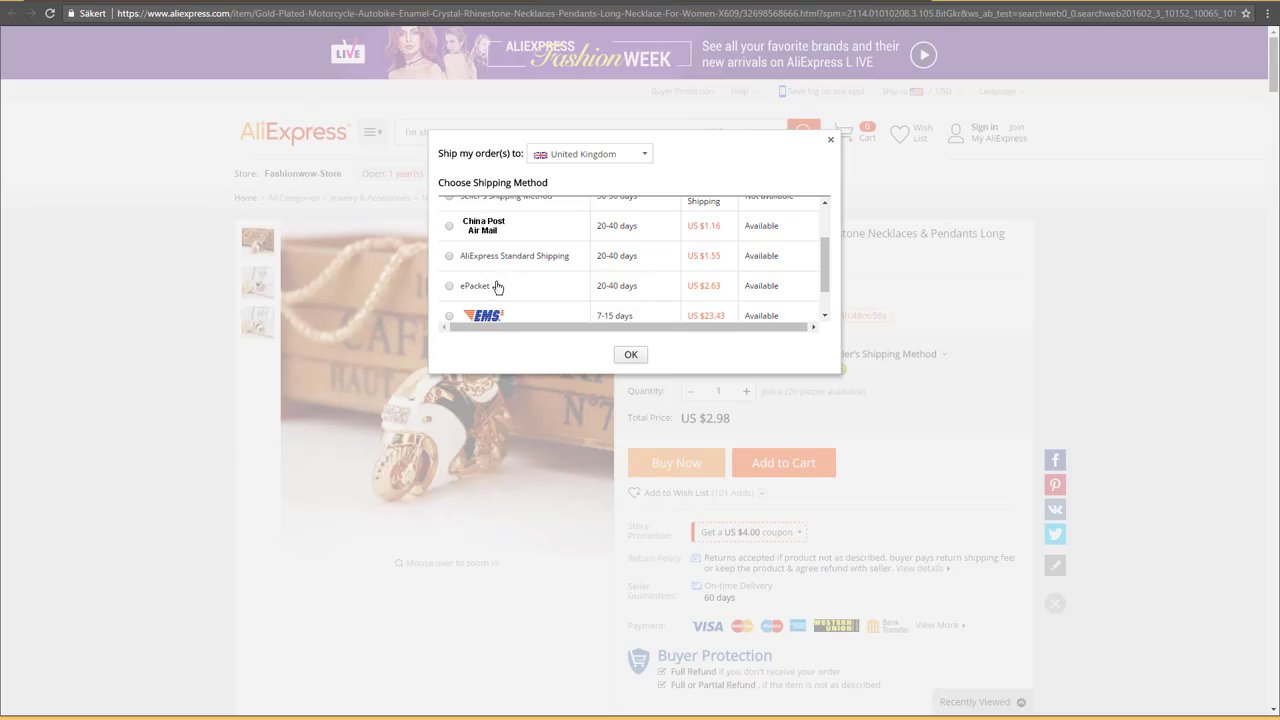
Set the shipping destination to United States with ePacket as the method and apply it
click(613, 157)
scroll(608, 165, up, 3)
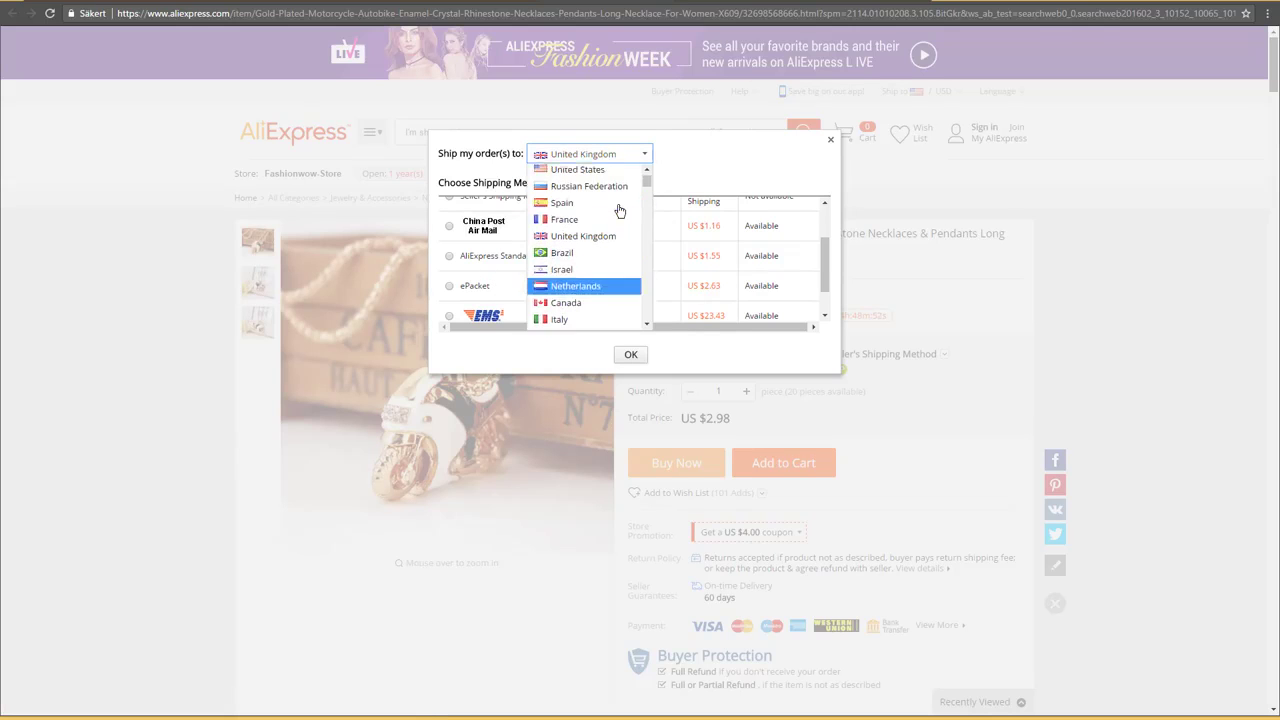
click(612, 173)
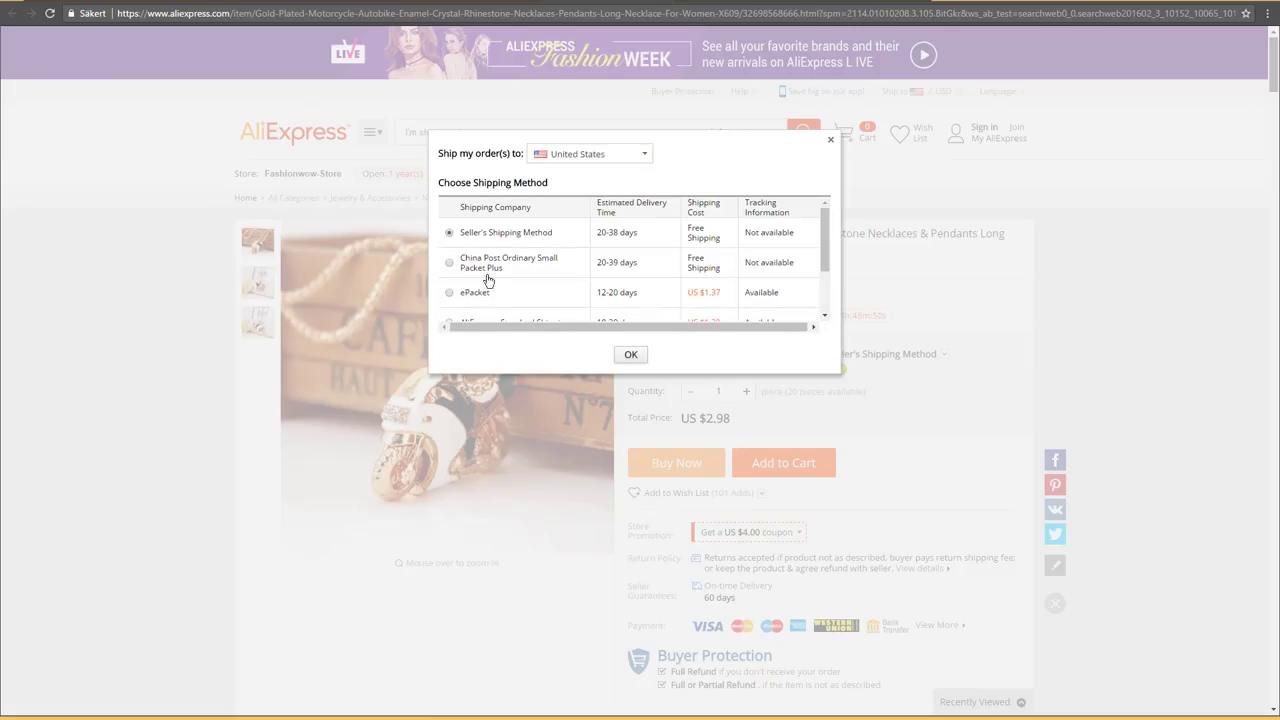
click(633, 355)
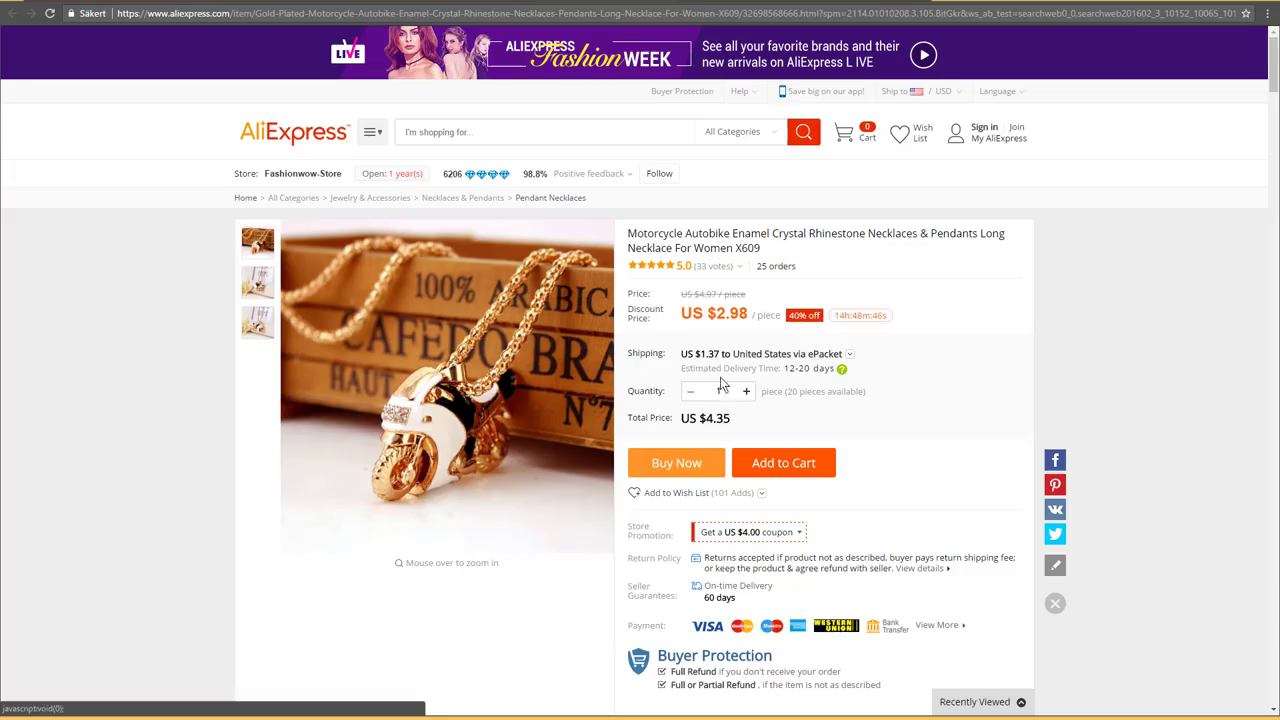
Examine the necklace's total price and available quantity, the seller's detailed ratings and the alternate product photo
drag(738, 423, 699, 415)
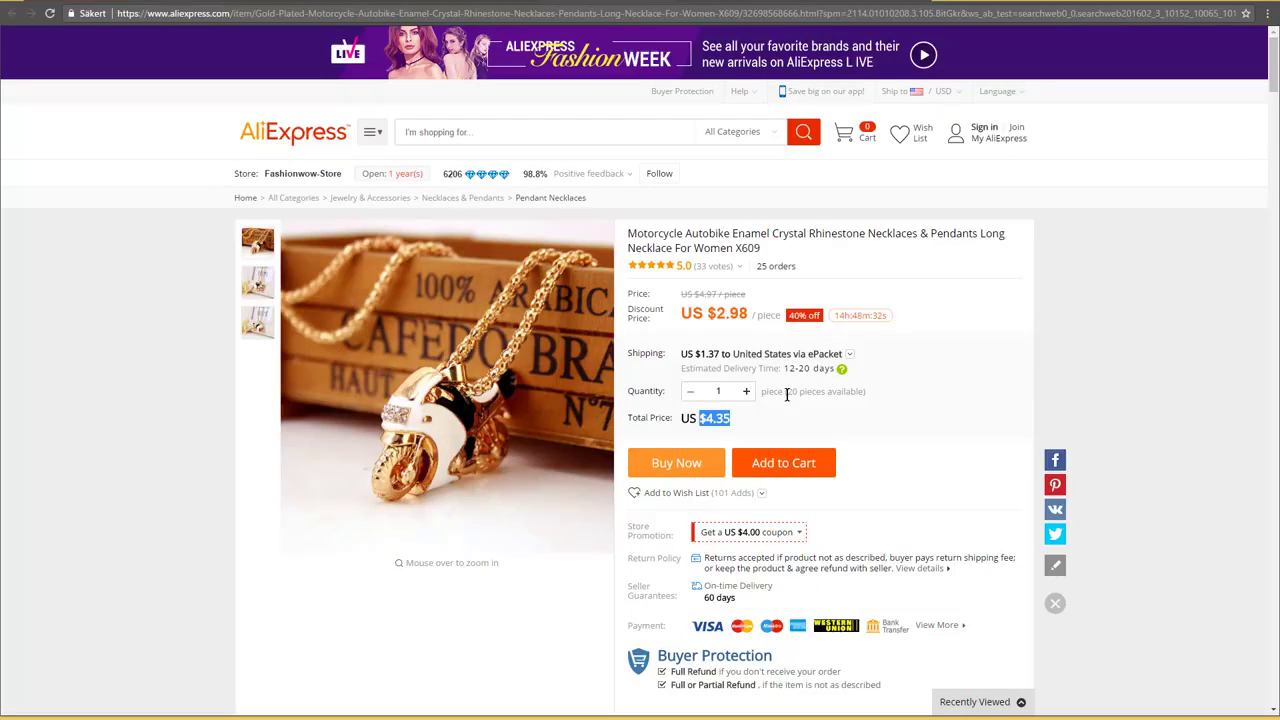
drag(787, 394, 858, 393)
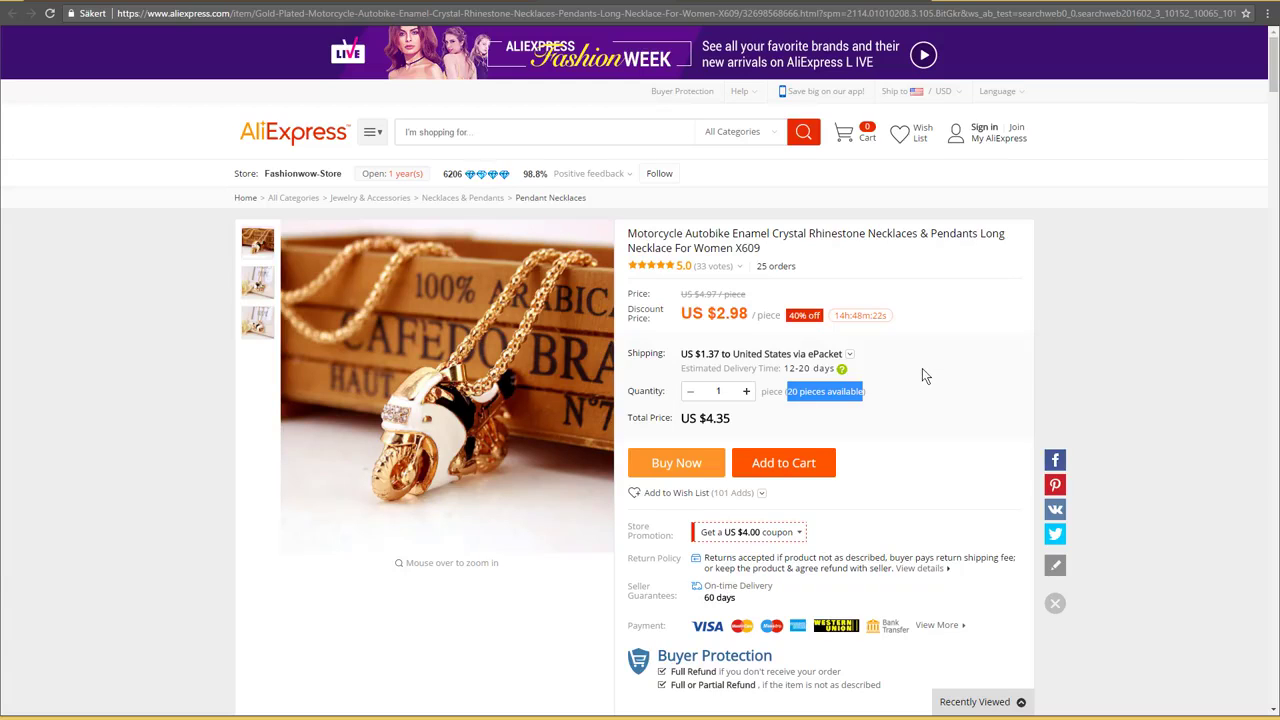
mouse_move(371, 282)
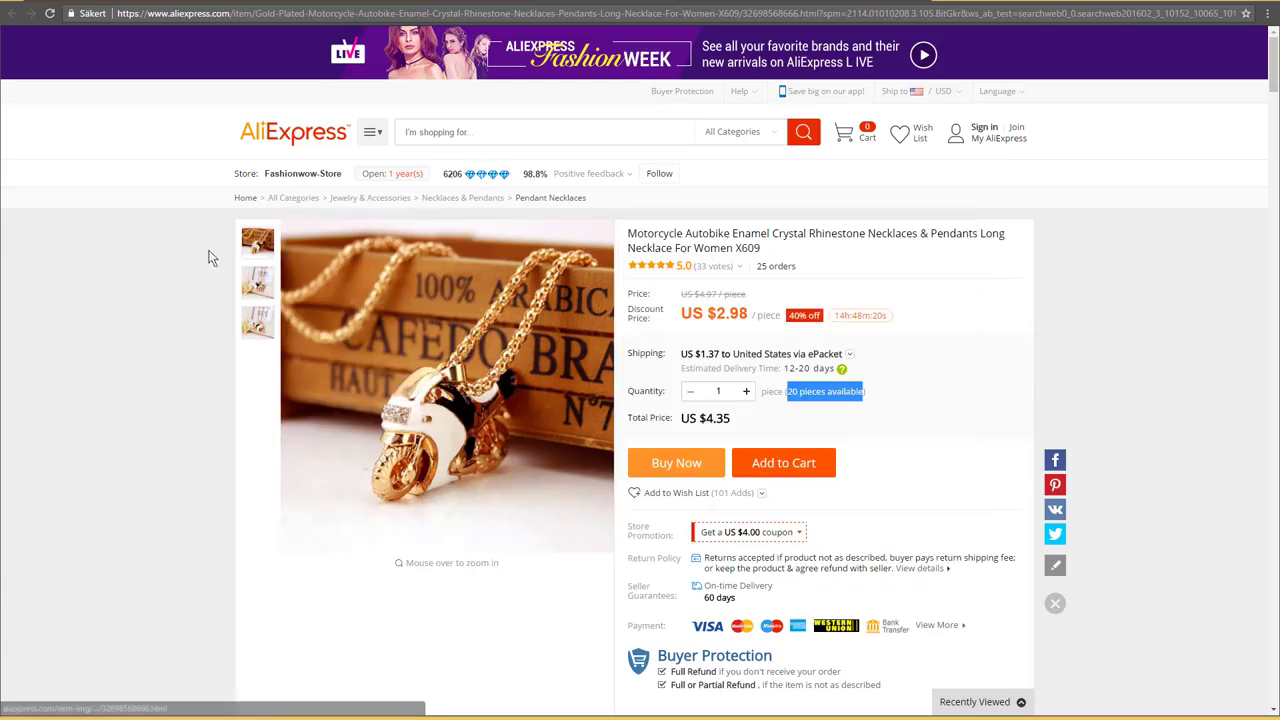
mouse_move(298, 180)
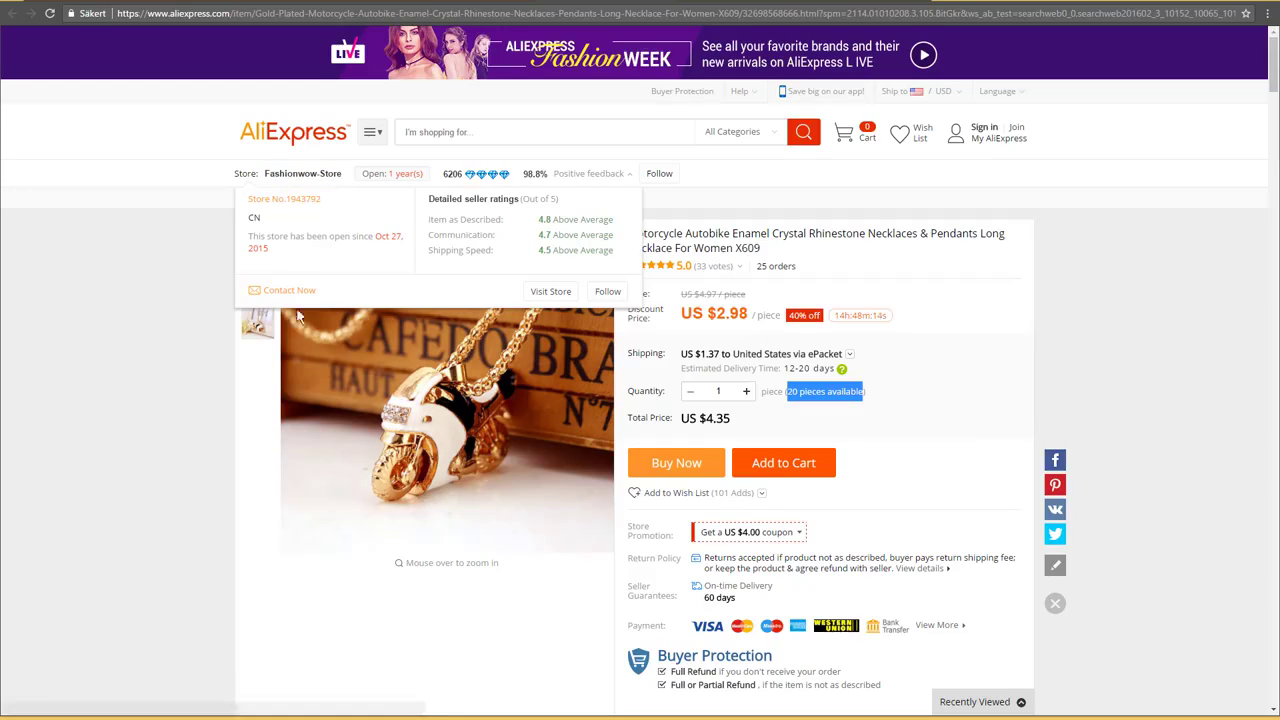
mouse_move(291, 301)
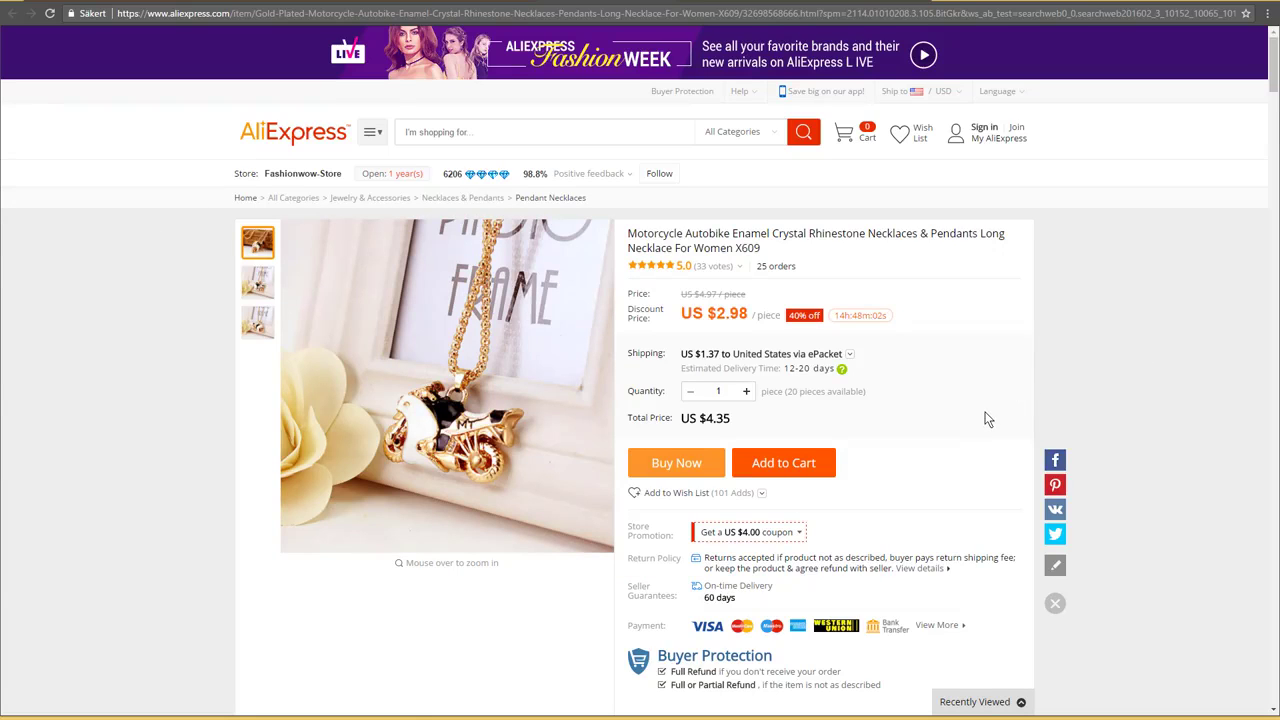
Review the necklace's item specifics, product description and star rating breakdown
scroll(985, 380, down, 6)
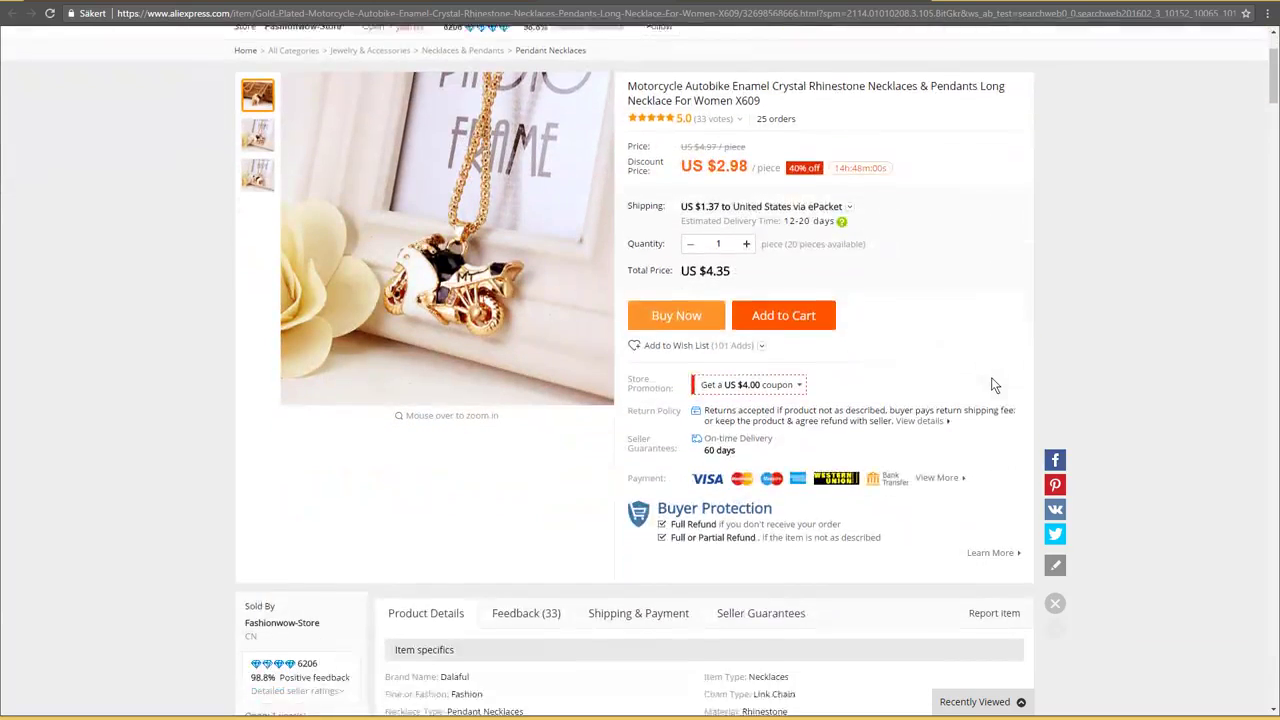
scroll(980, 382, down, 1)
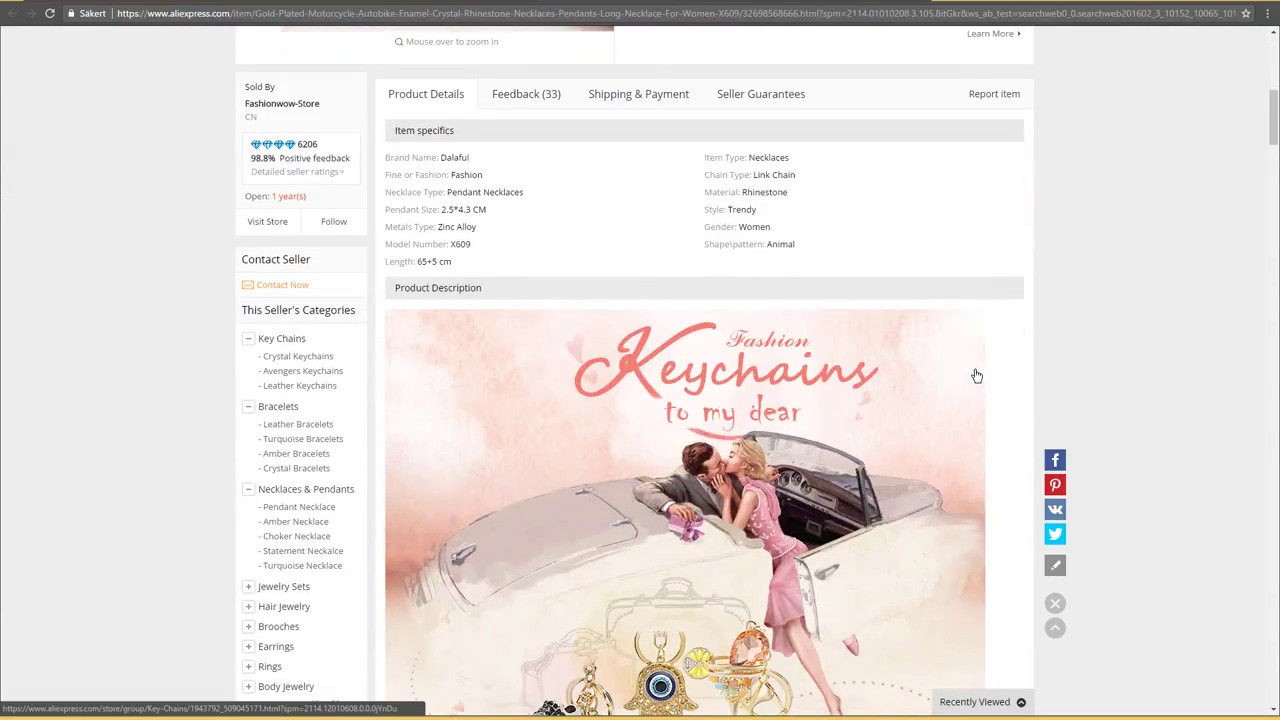
scroll(737, 294, up, 6)
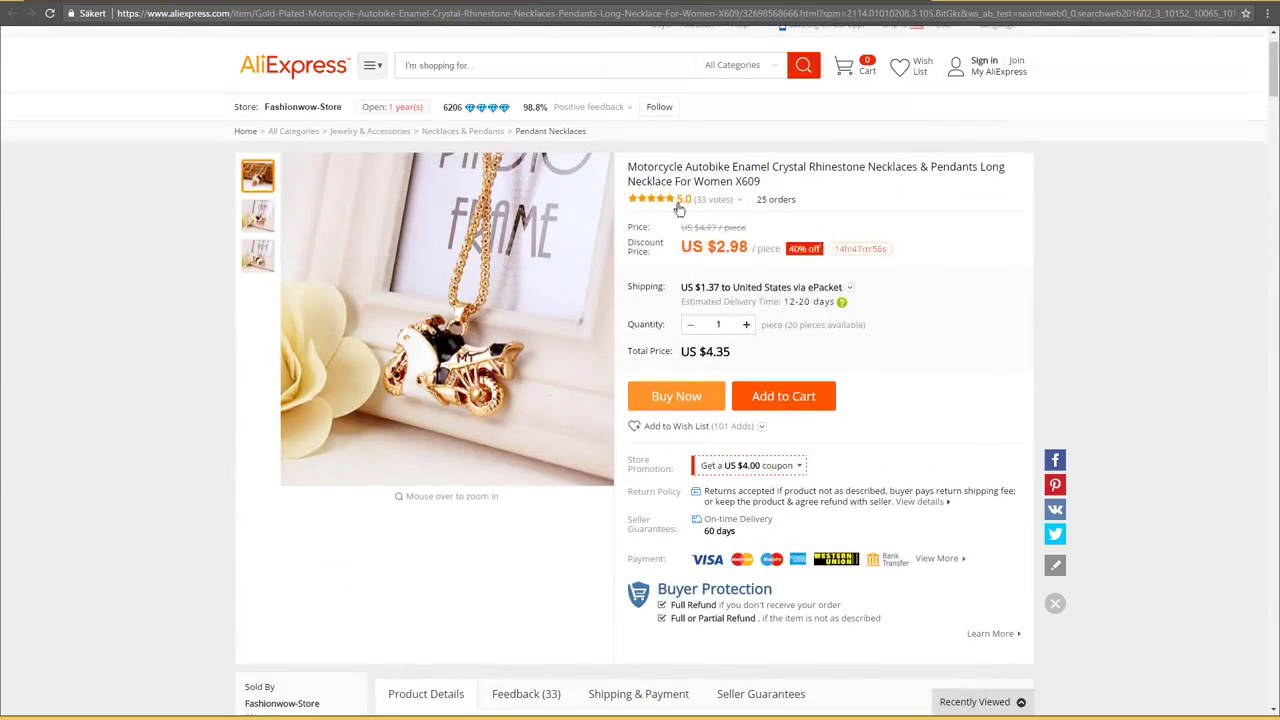
mouse_move(676, 203)
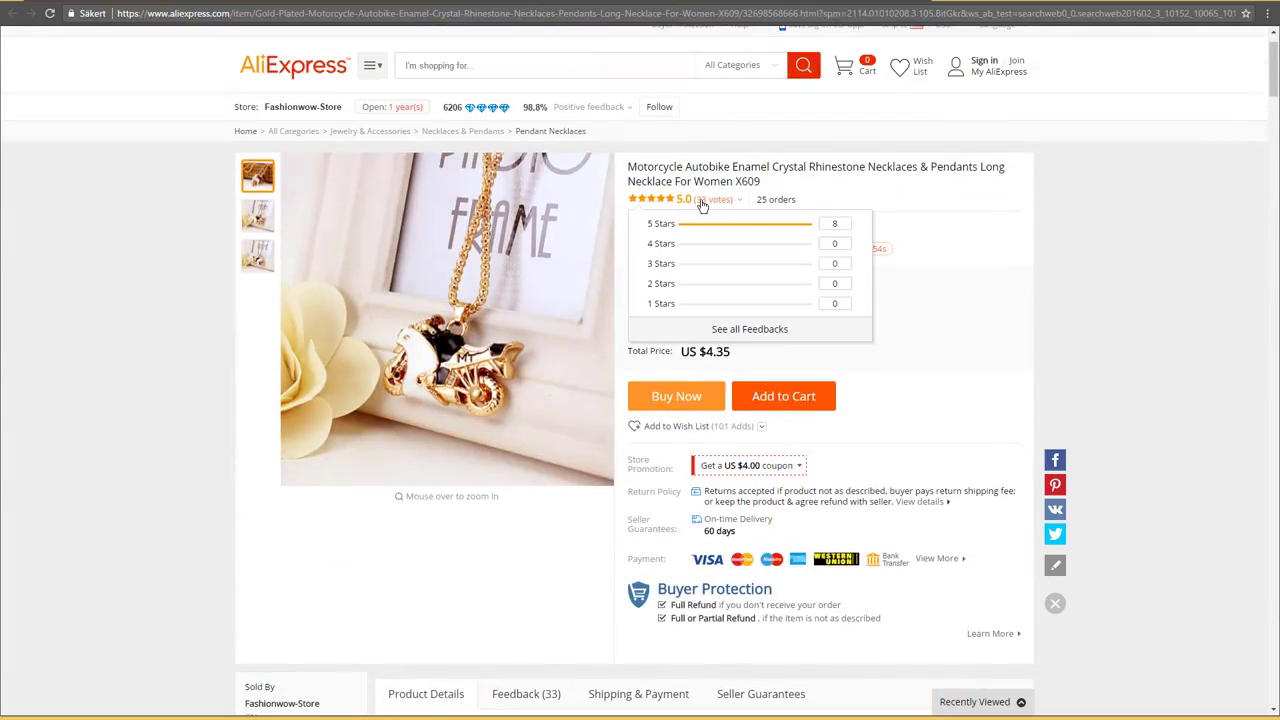
scroll(1060, 329, down, 4)
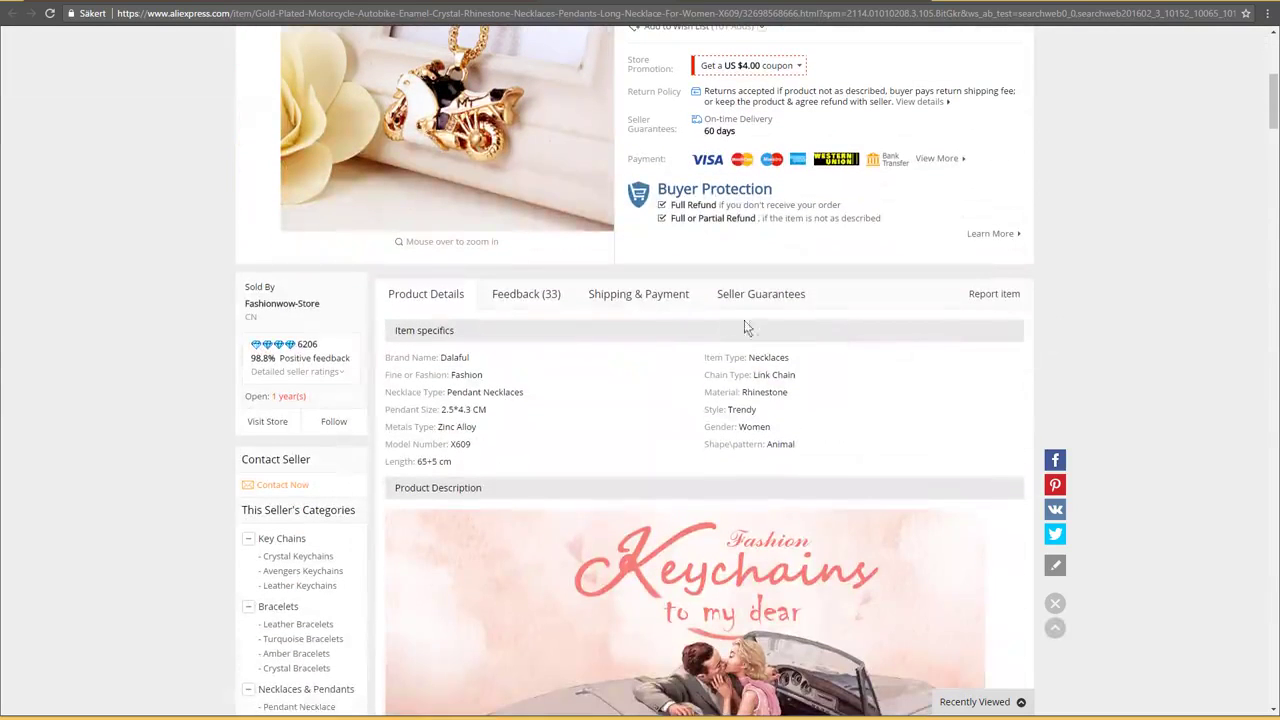
Open the necklace's buyer feedback and enlarge the customer photo in the first review
click(511, 296)
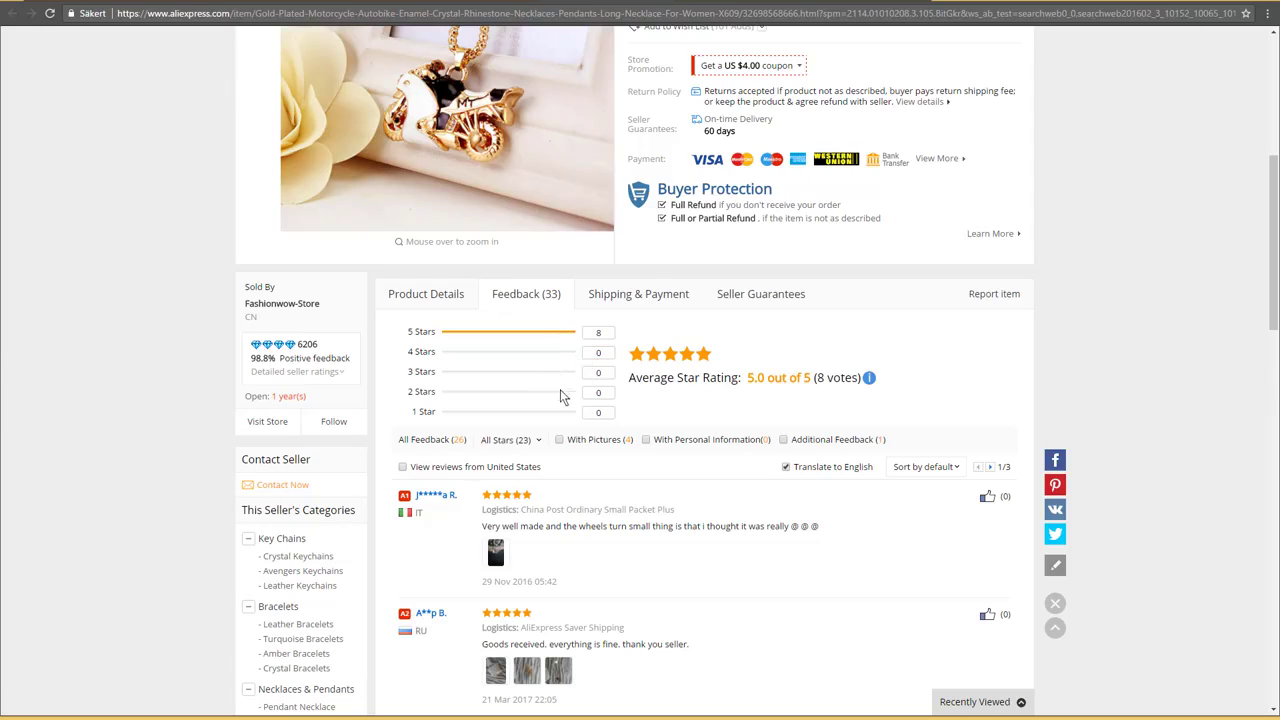
scroll(560, 395, down, 2)
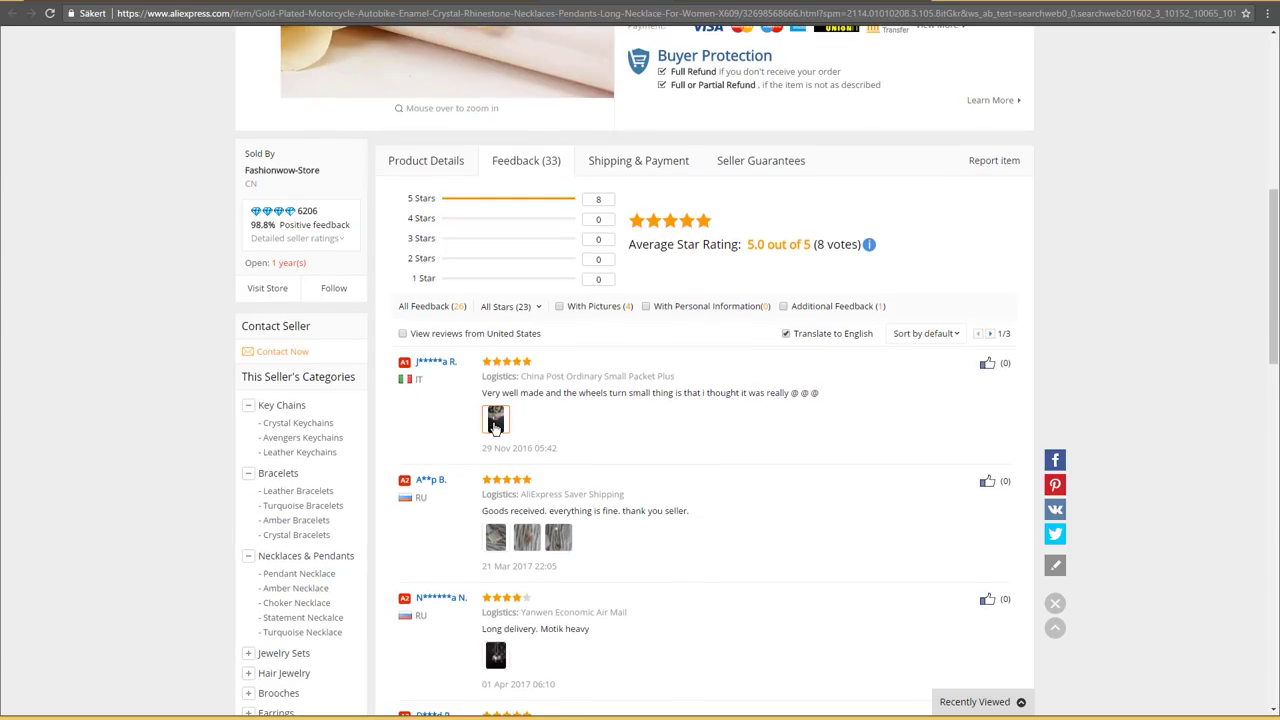
click(495, 422)
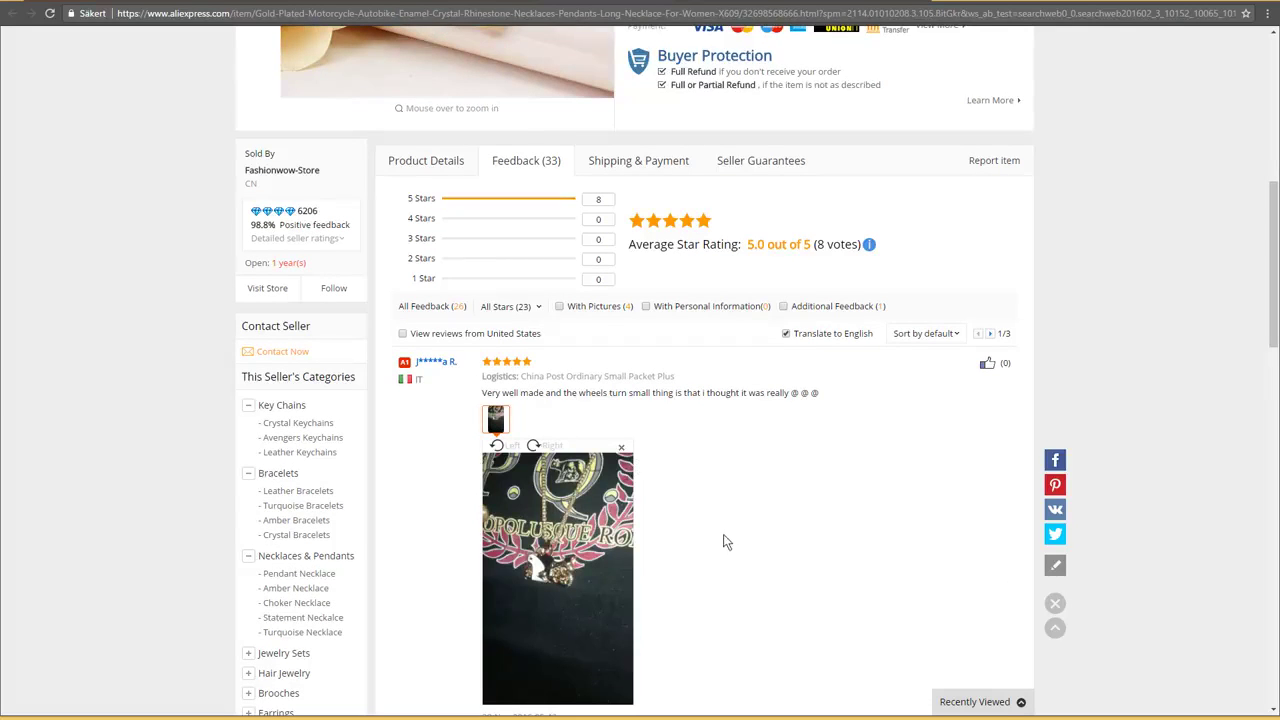
View the three customer photos attached to the second buyer review
scroll(730, 538, down, 2)
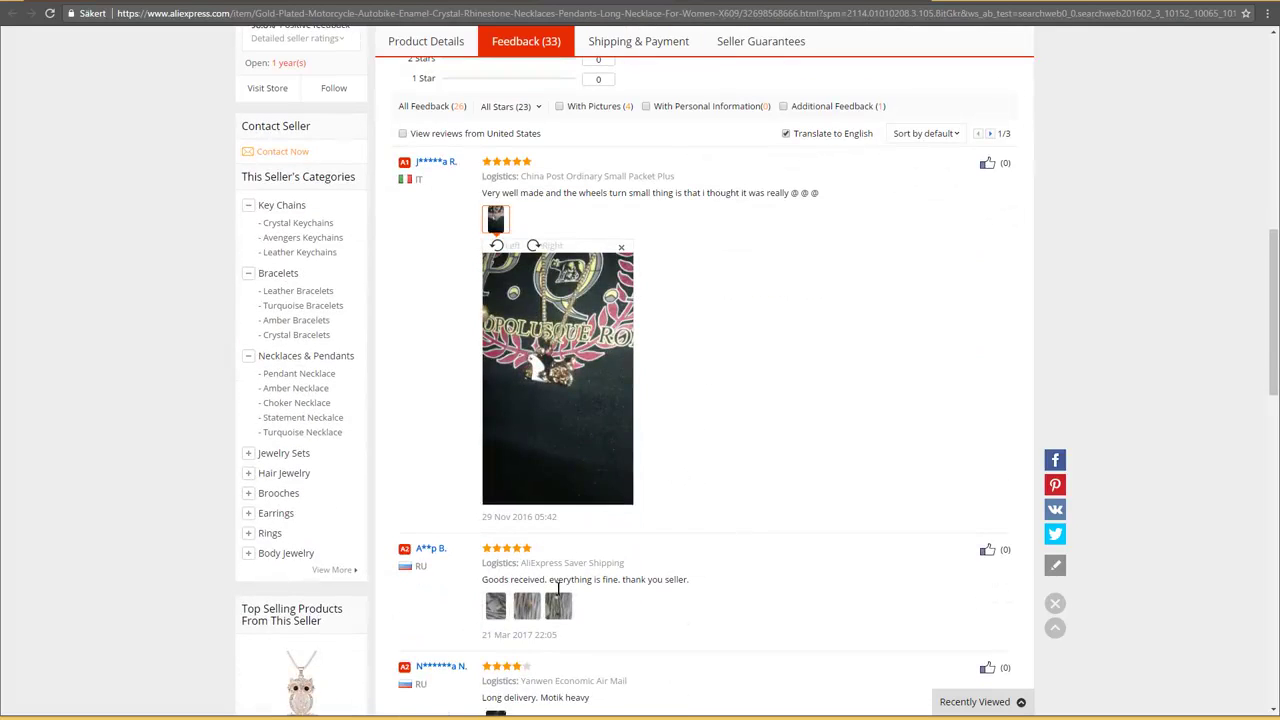
click(527, 605)
scroll(706, 471, down, 3)
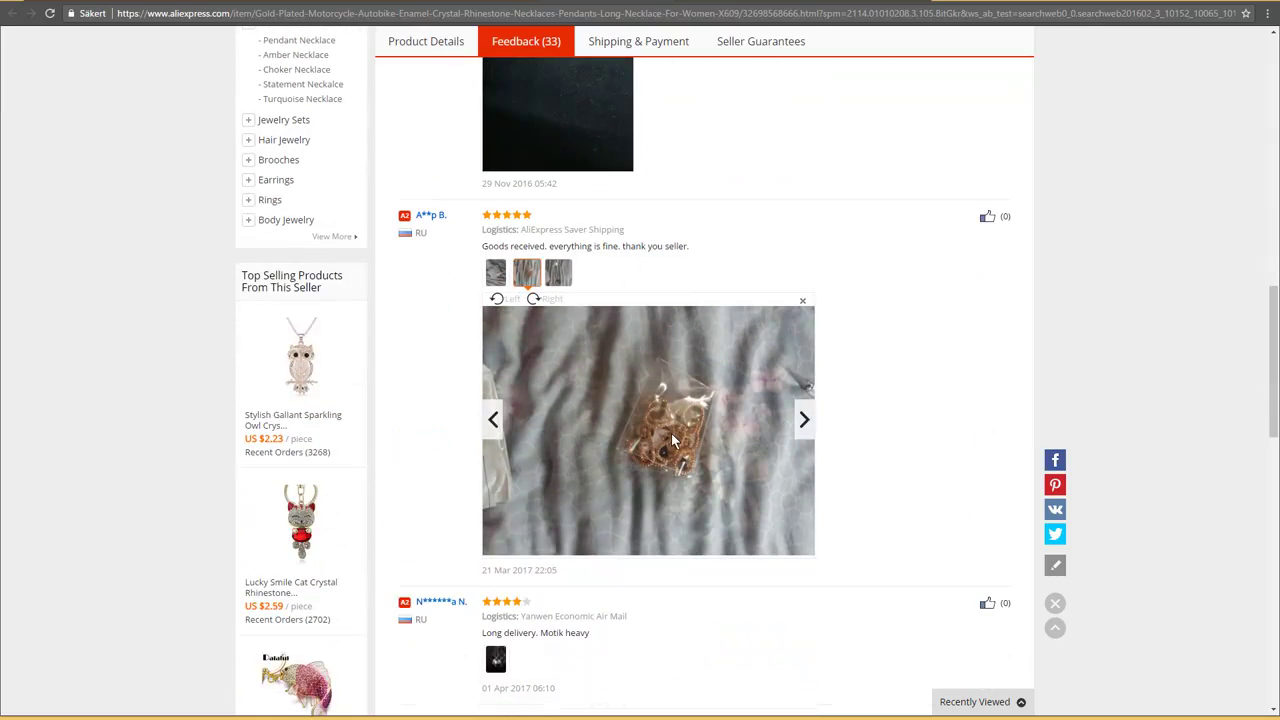
click(550, 276)
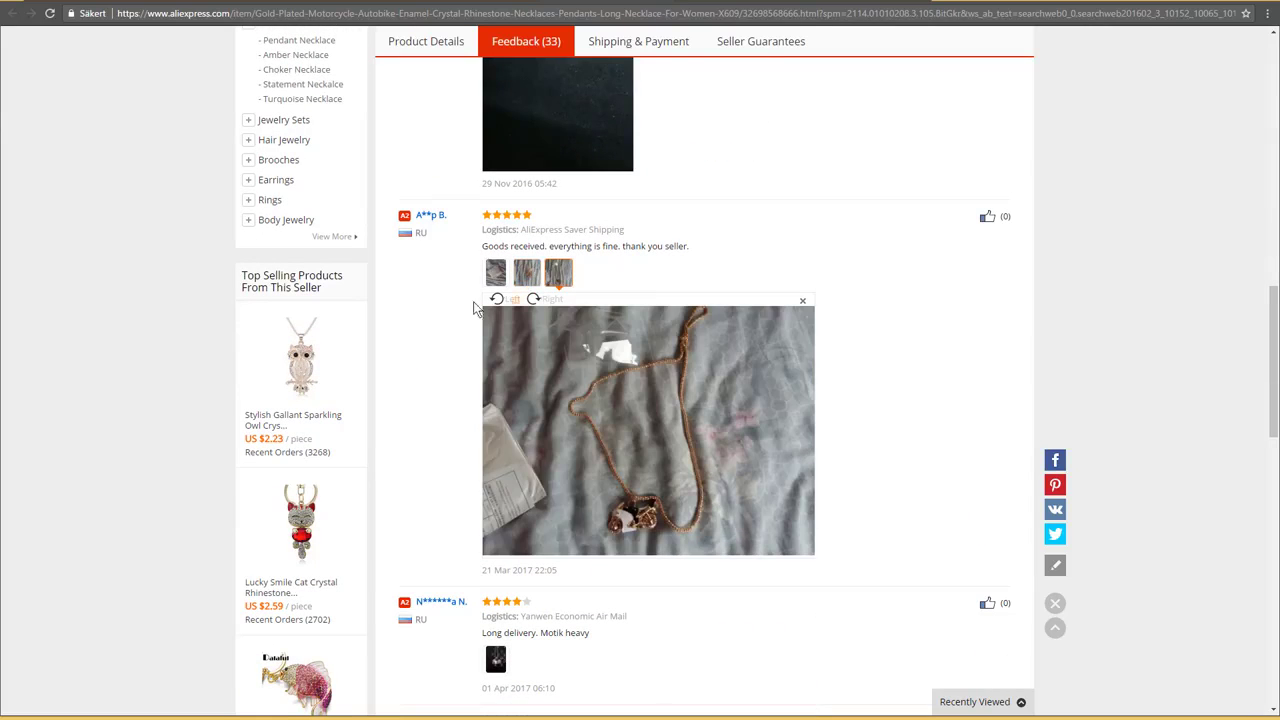
click(494, 276)
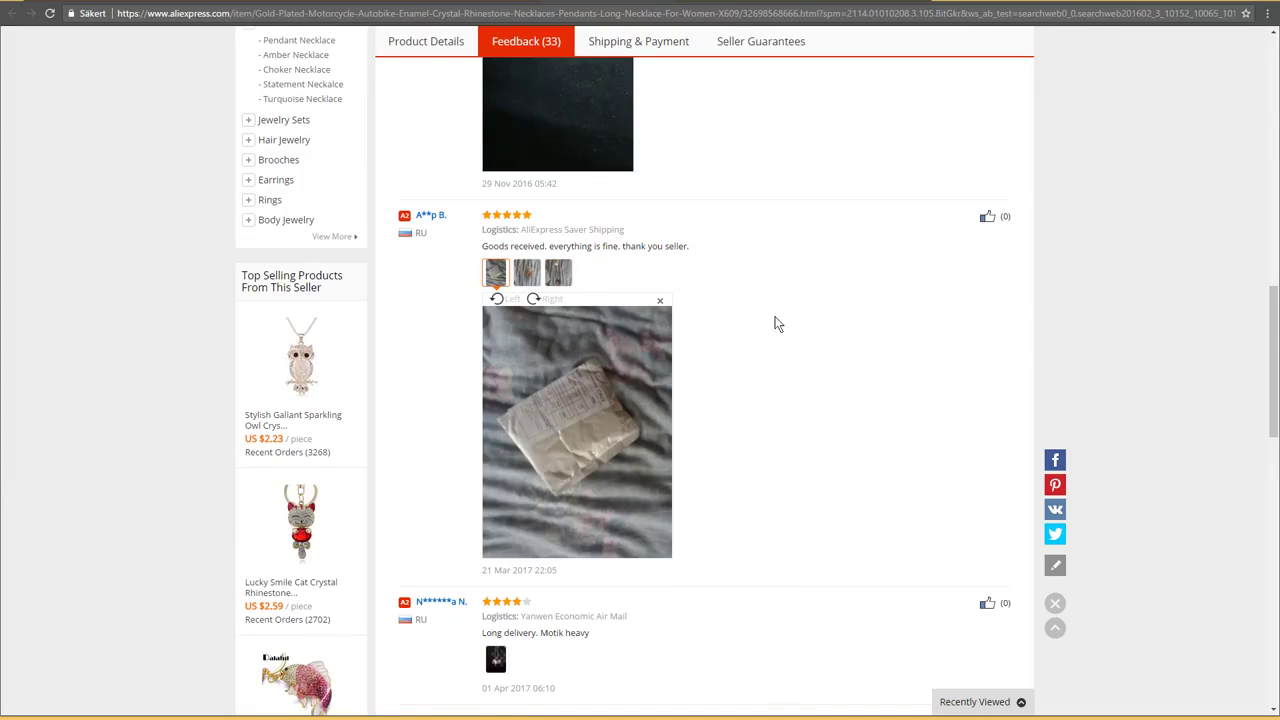
Read through the remaining buyer reviews for comments on delivery time, packaging and quality
scroll(789, 346, down, 4)
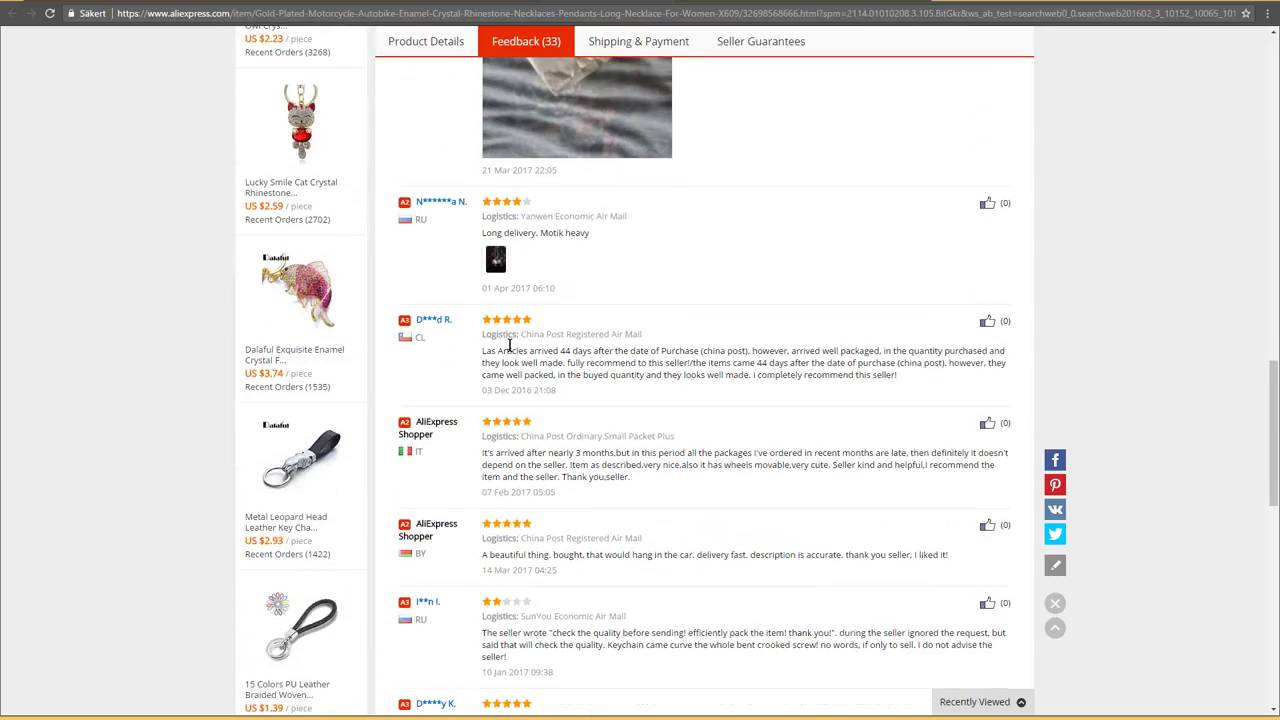
scroll(545, 357, down, 2)
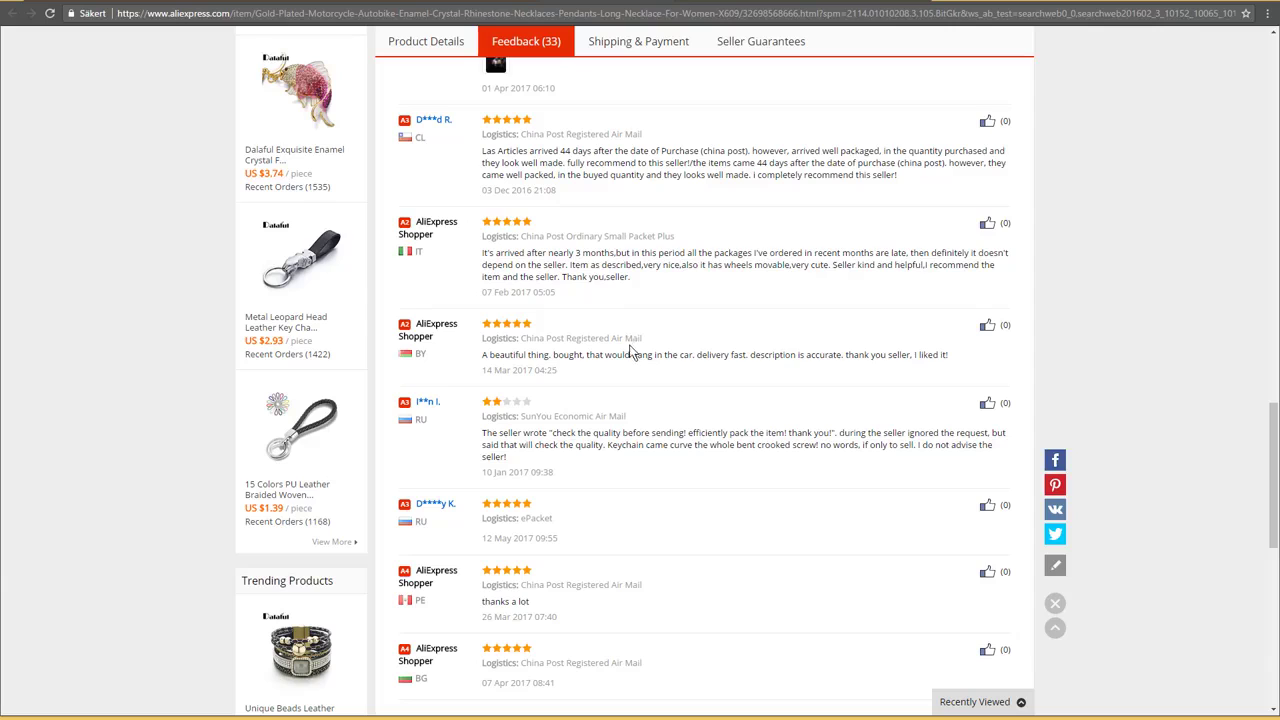
scroll(631, 355, down, 3)
scroll(549, 268, up, 2)
scroll(549, 268, up, 10)
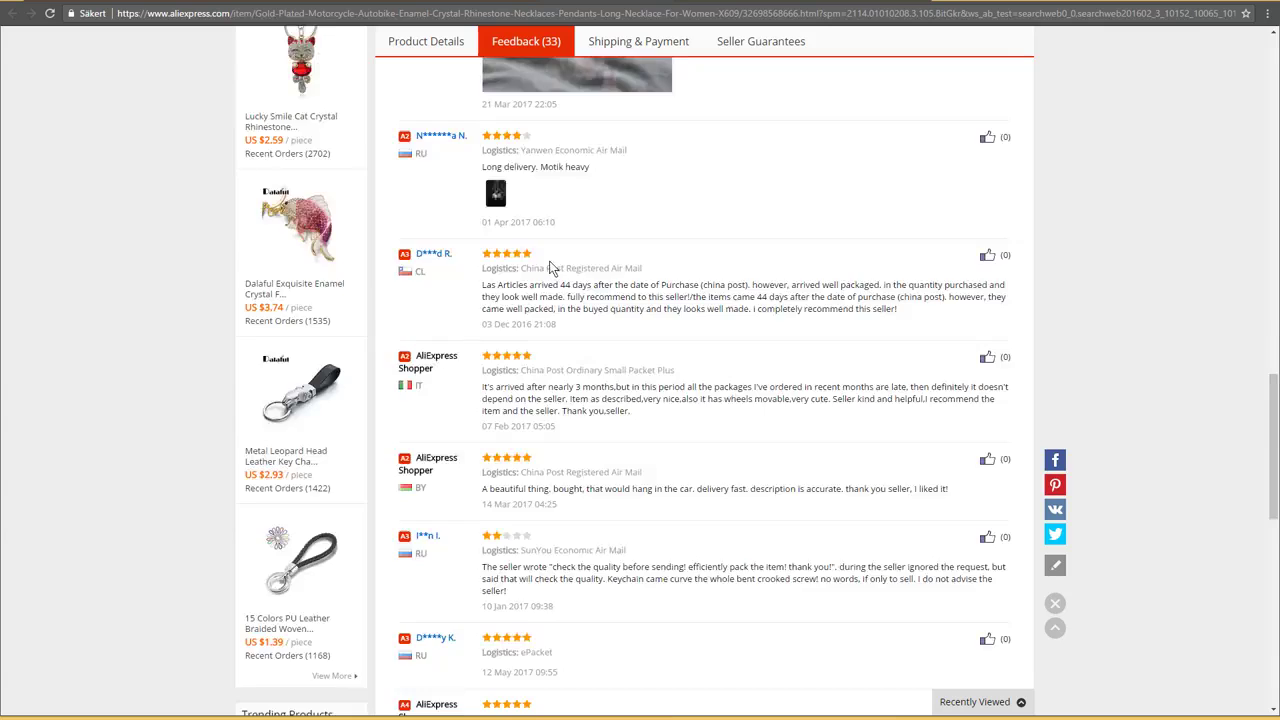
scroll(430, 220, up, 1)
Open the necklace's product details and examine the motorcycle pendant photos in the product description
click(424, 171)
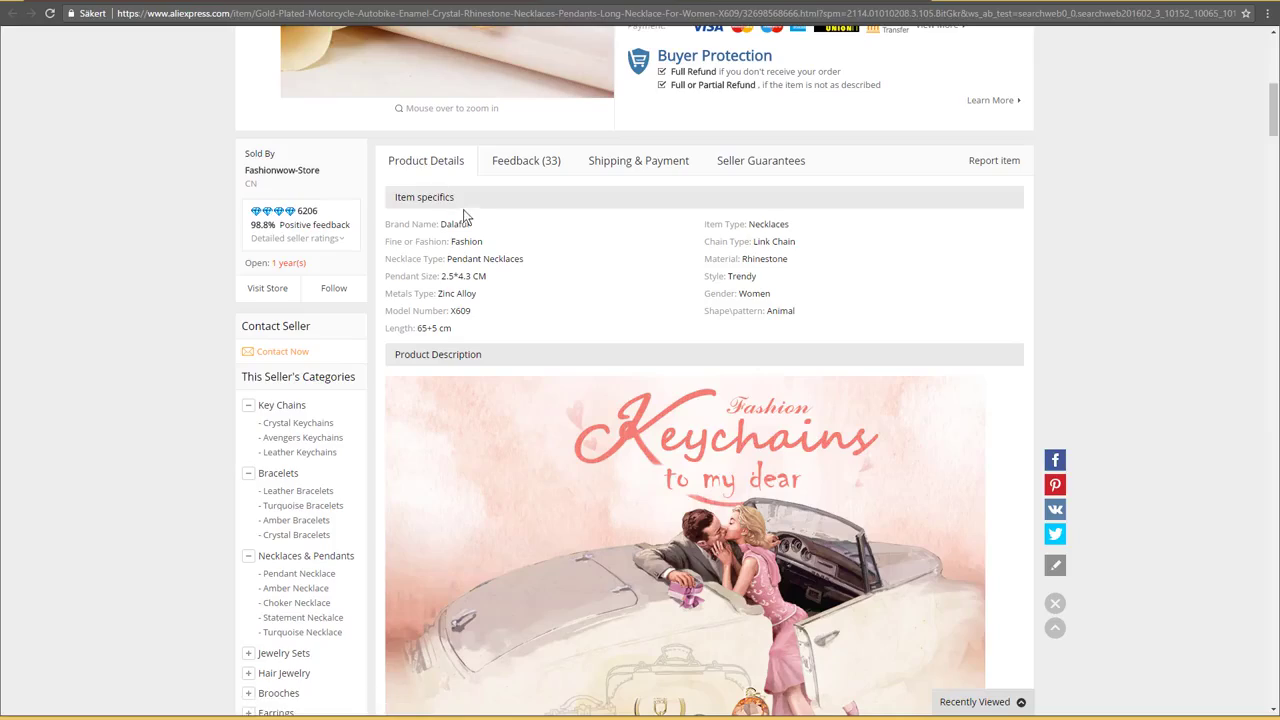
scroll(566, 246, down, 5)
scroll(566, 240, down, 6)
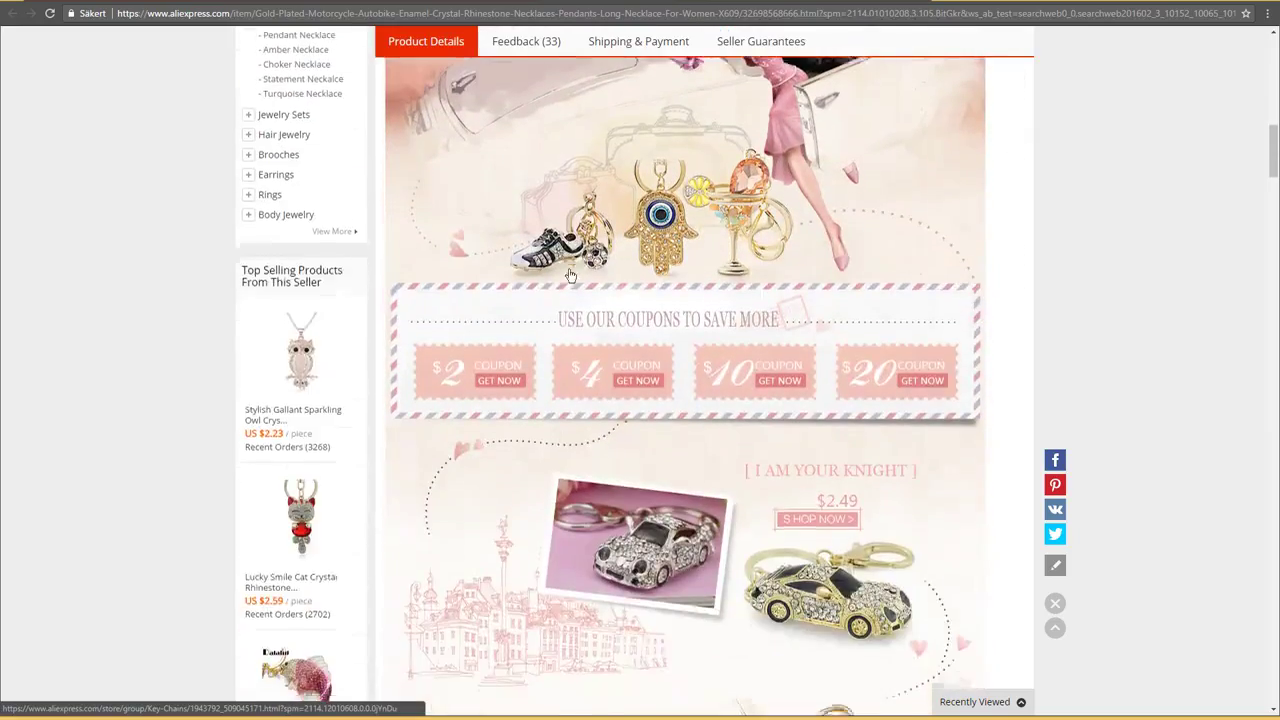
scroll(570, 275, down, 3)
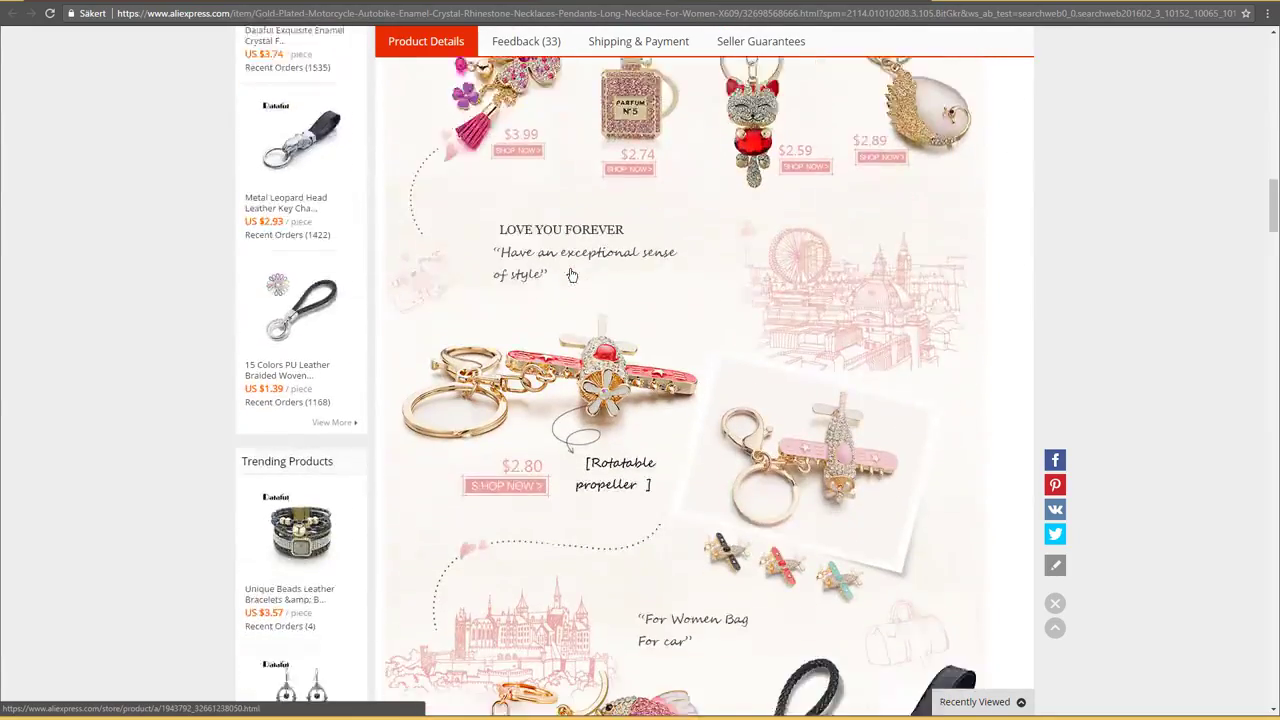
scroll(571, 275, down, 5)
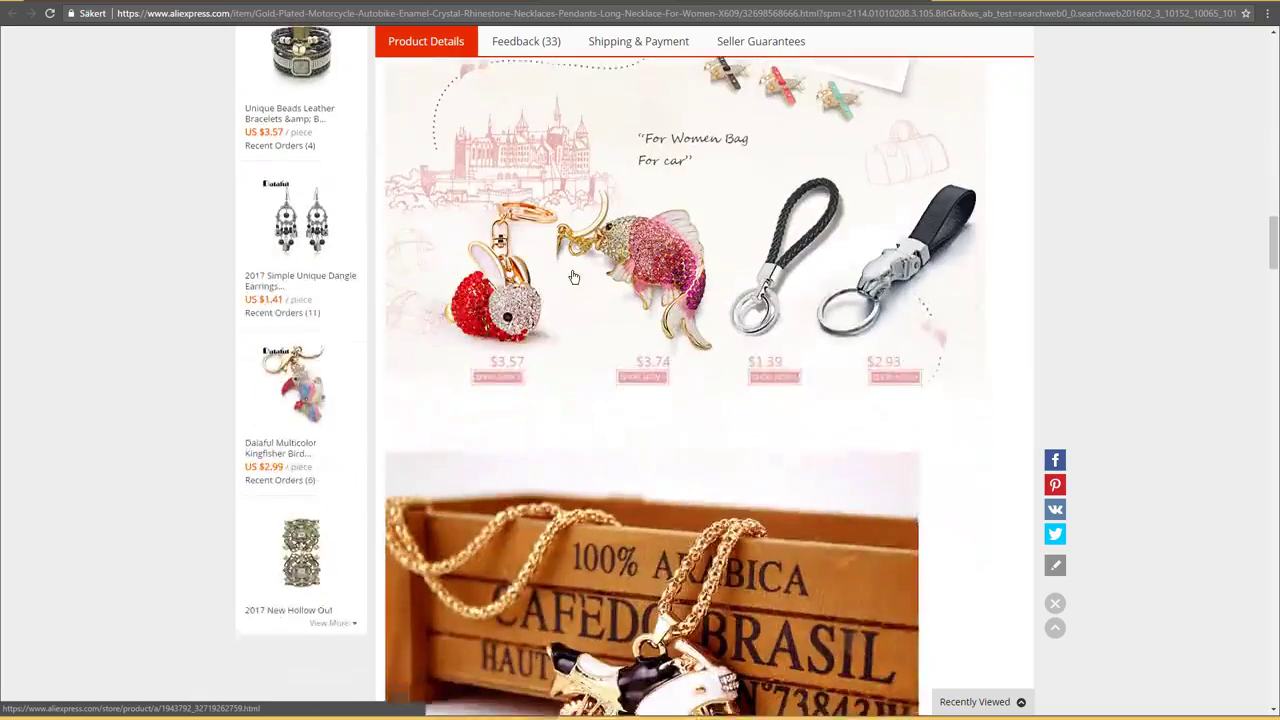
scroll(700, 350, down, 4)
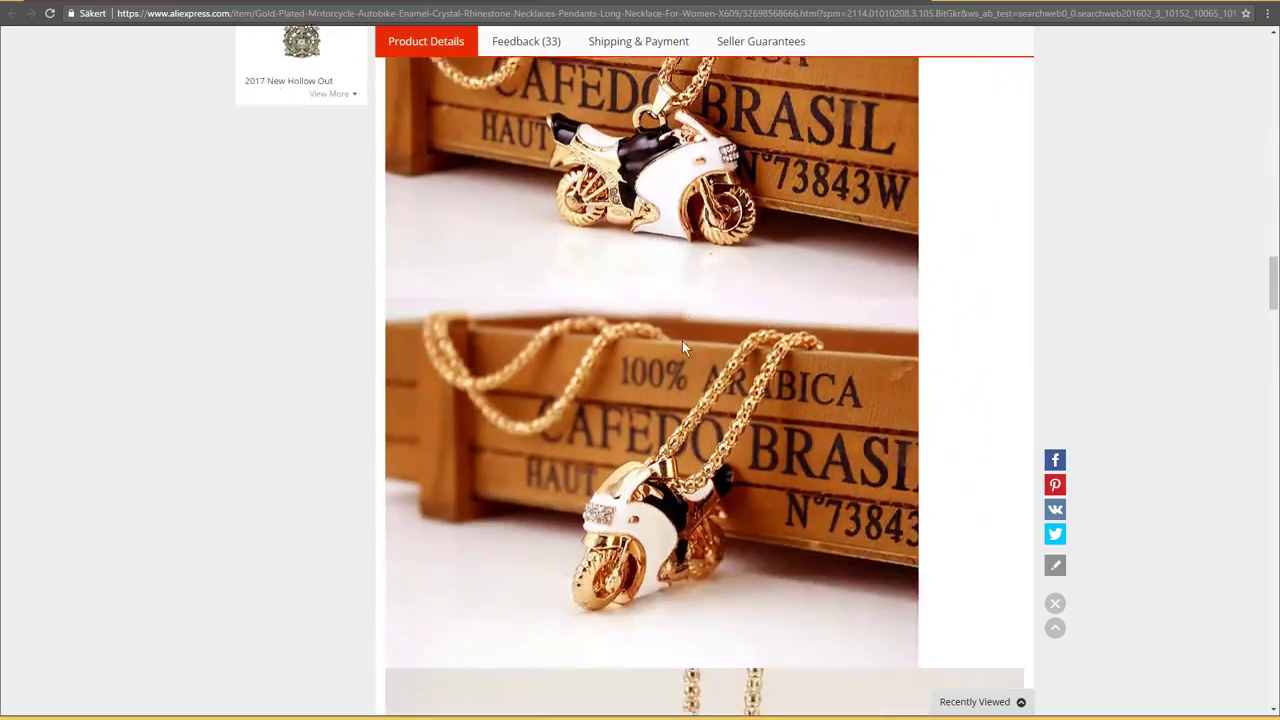
scroll(675, 338, down, 7)
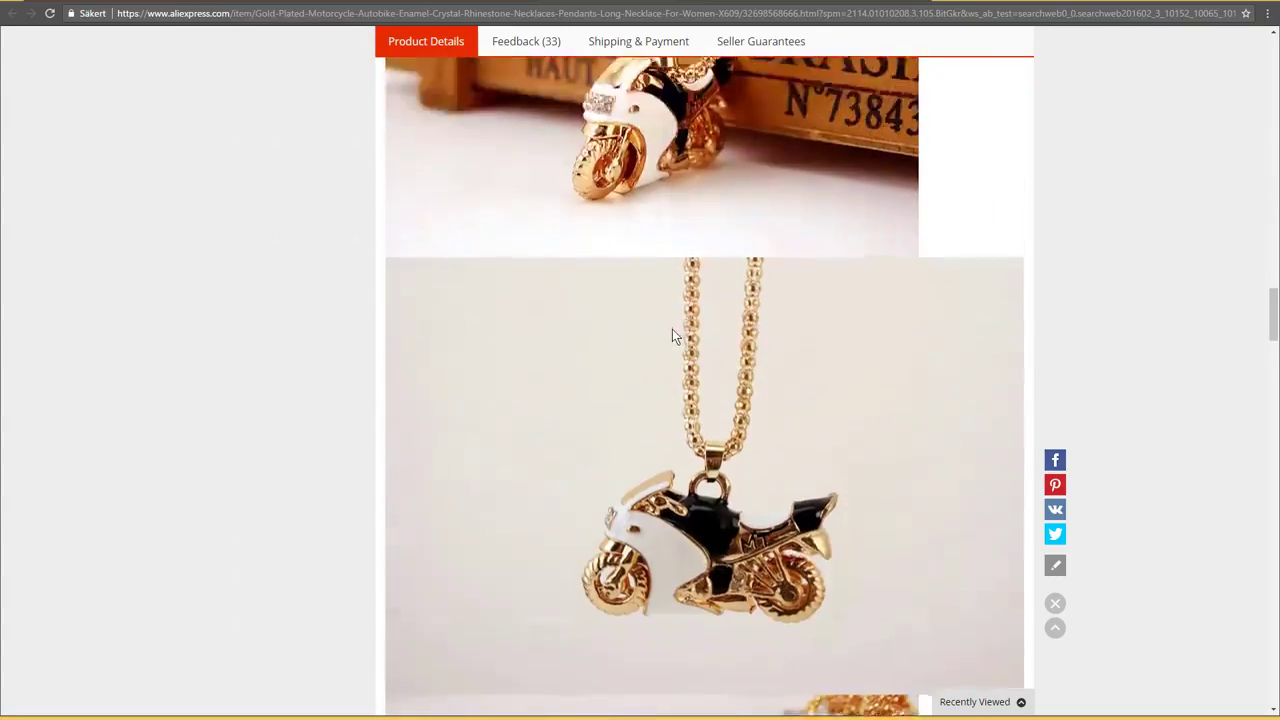
scroll(674, 336, down, 8)
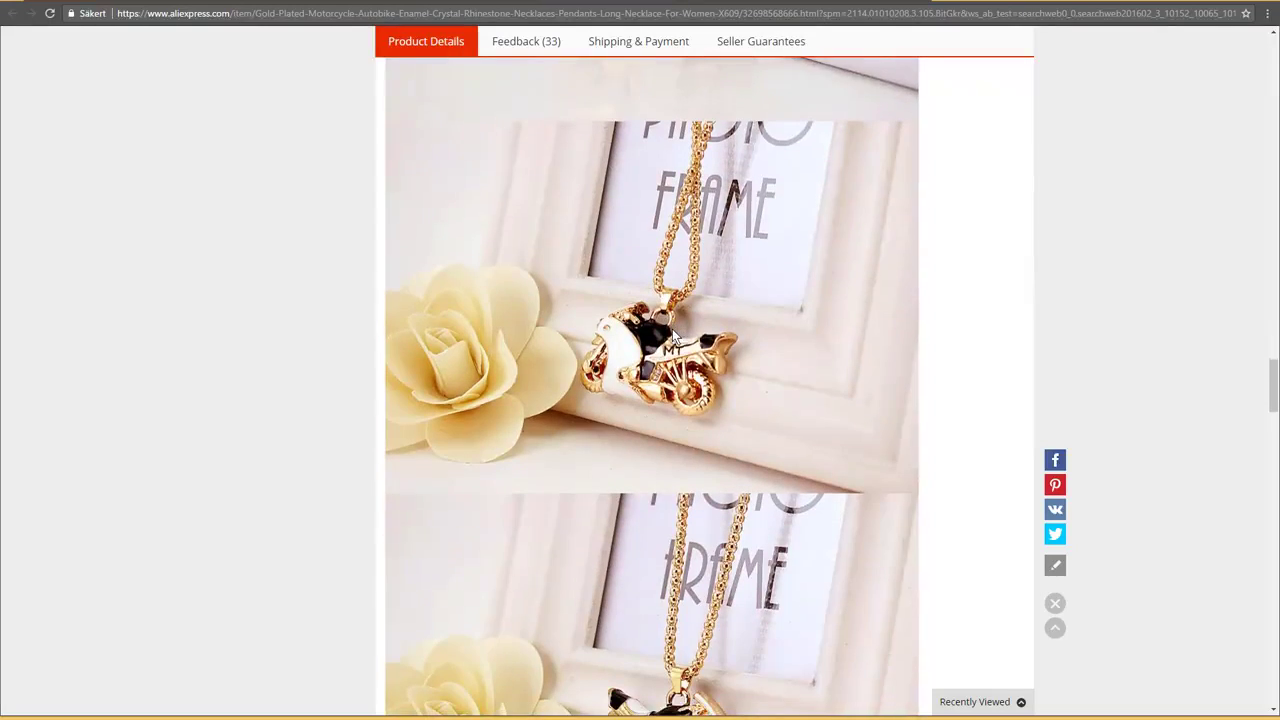
scroll(672, 336, up, 10)
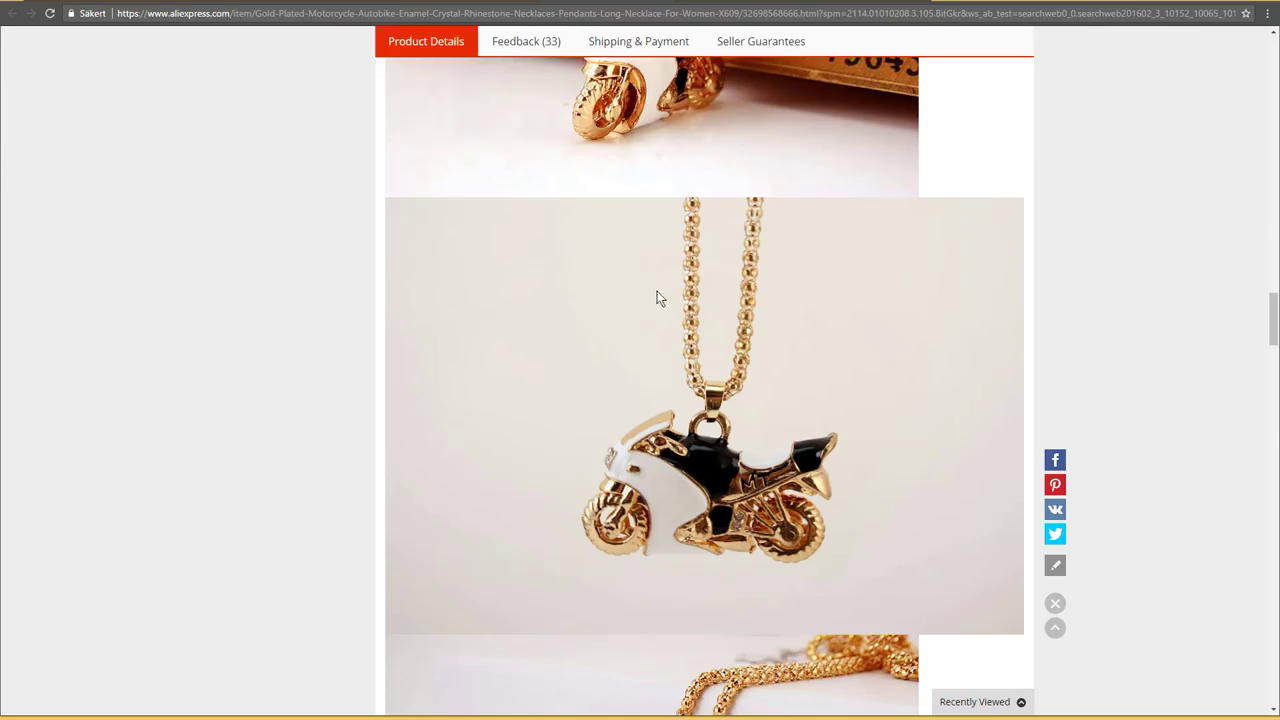
scroll(700, 305, up, 5)
scroll(699, 310, up, 2)
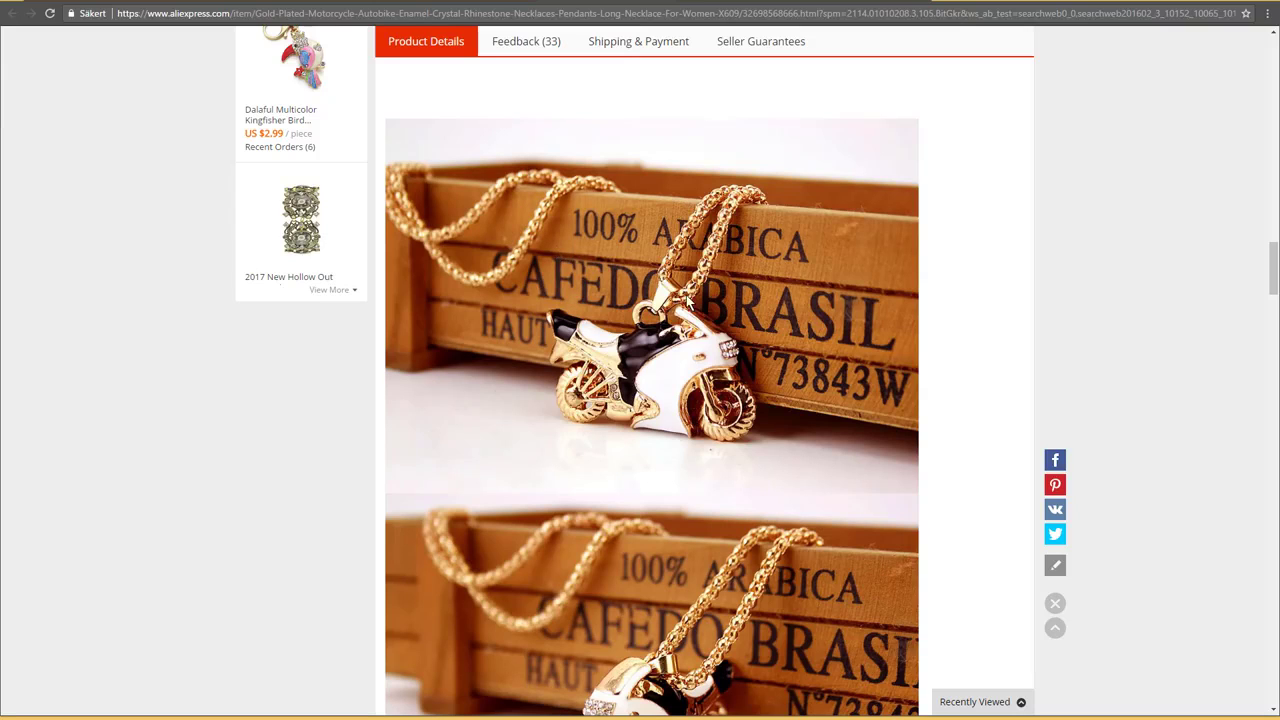
drag(684, 298, 662, 290)
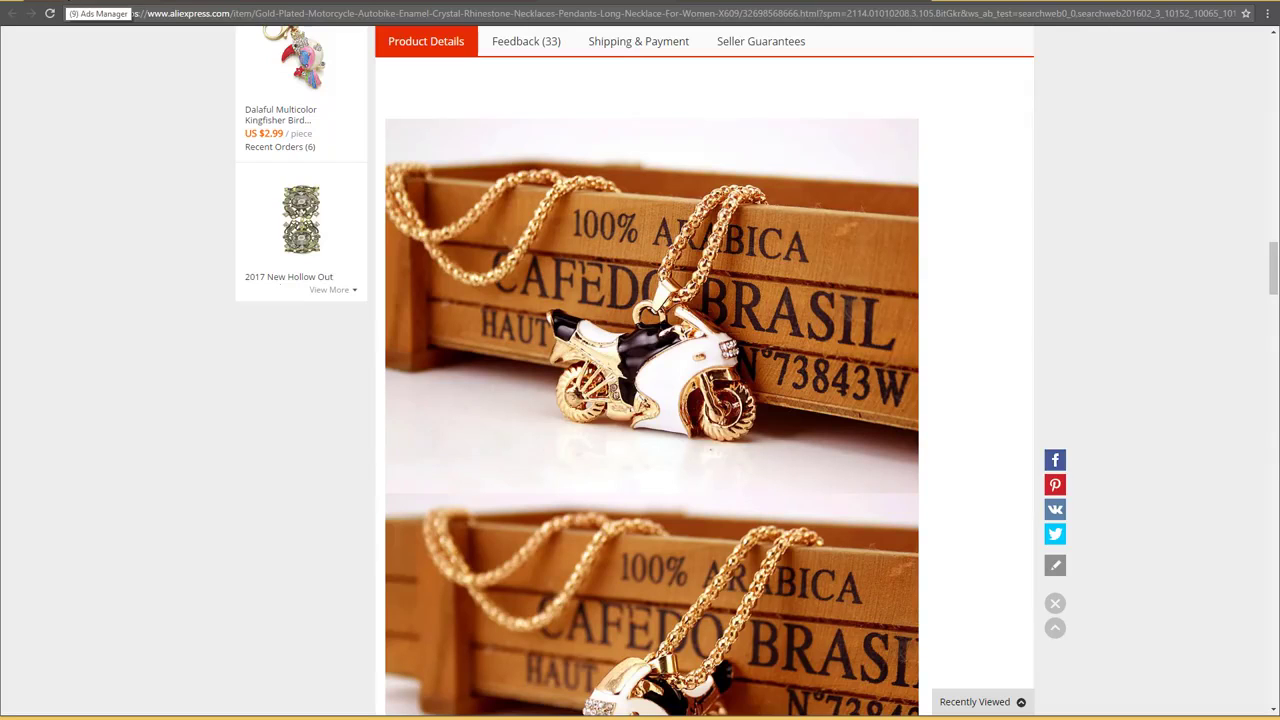
Switch to Facebook Power Editor and start creating a new campaign at the campaign level
click(320, 3)
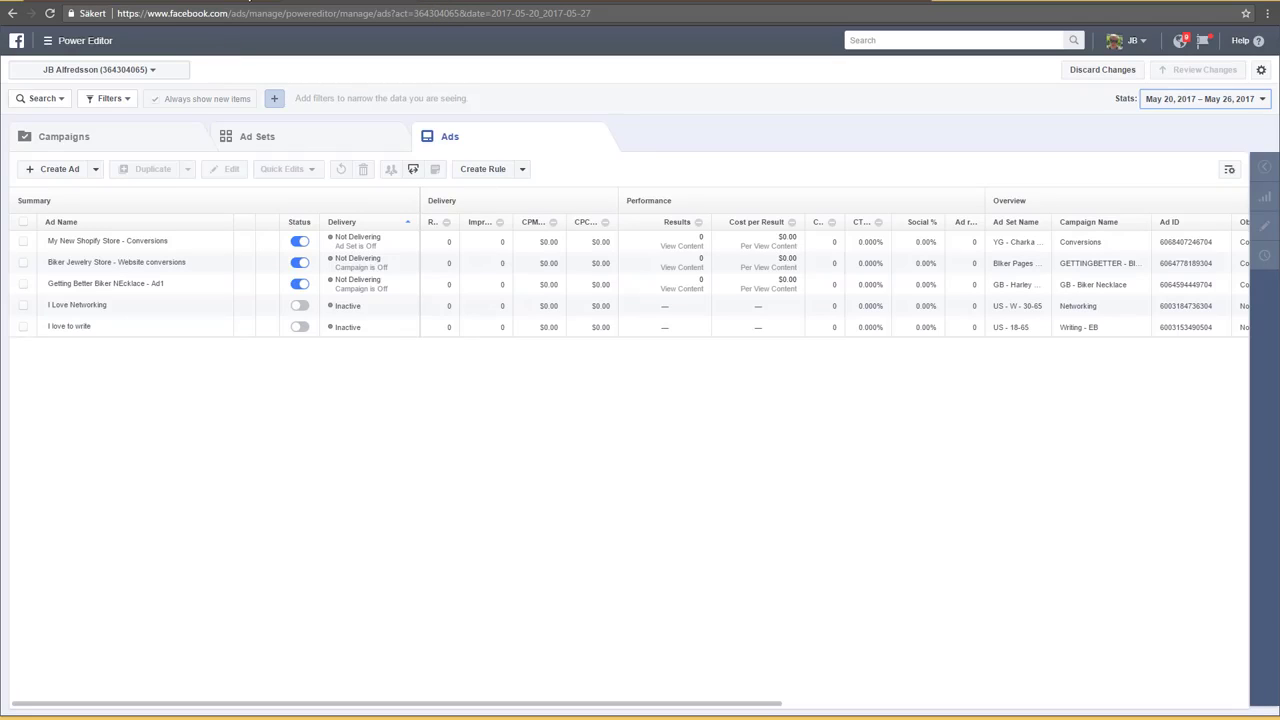
click(56, 145)
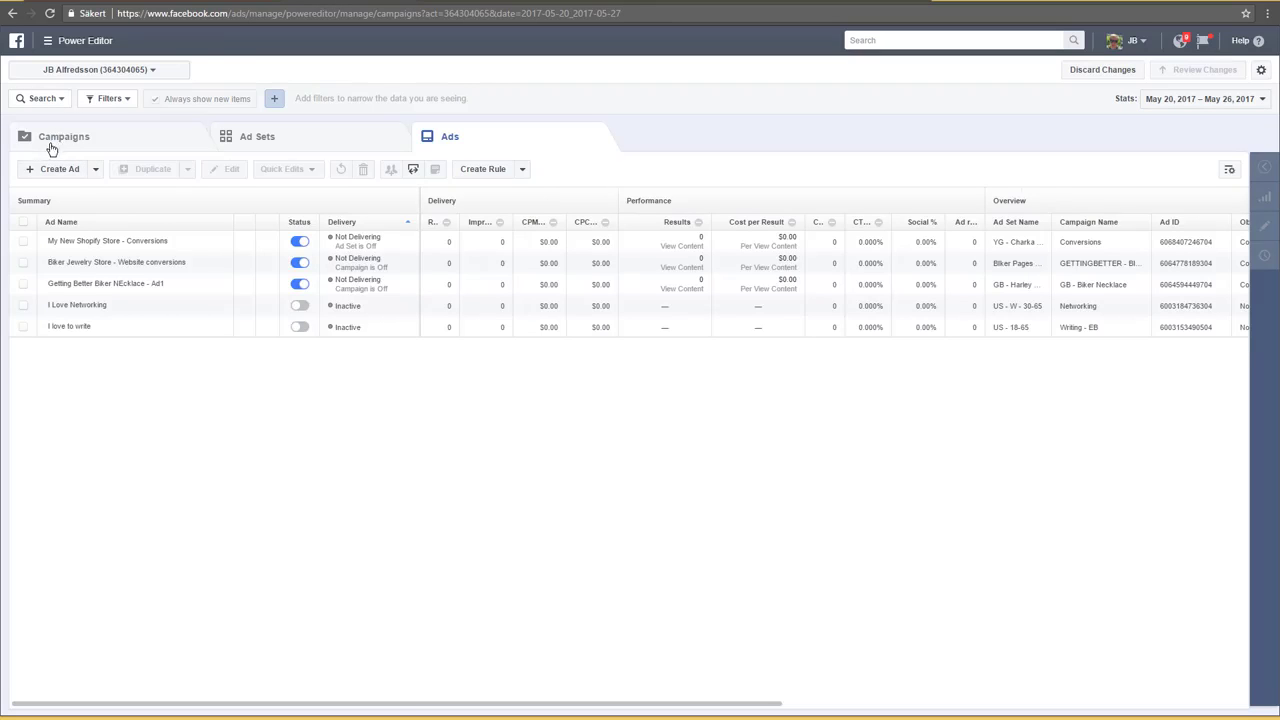
click(66, 171)
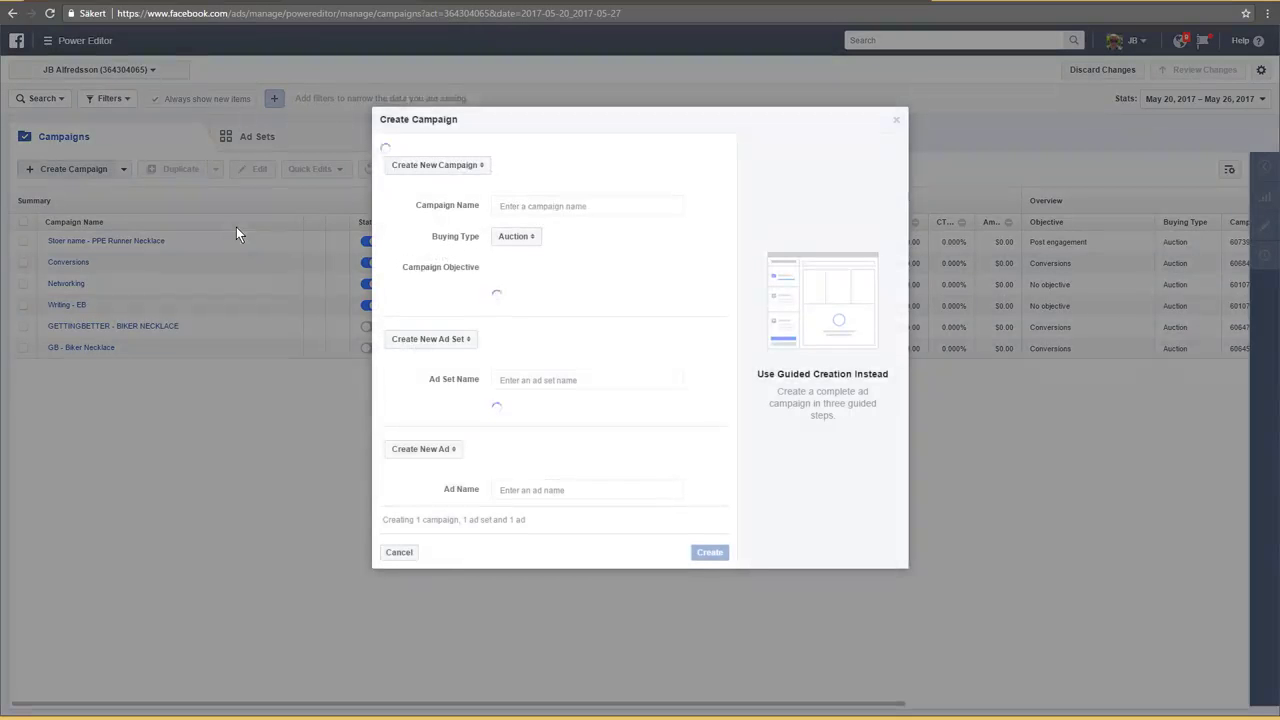
Name the campaign "StoreName - Gold Motorcycle Necklace - PPE"
click(539, 300)
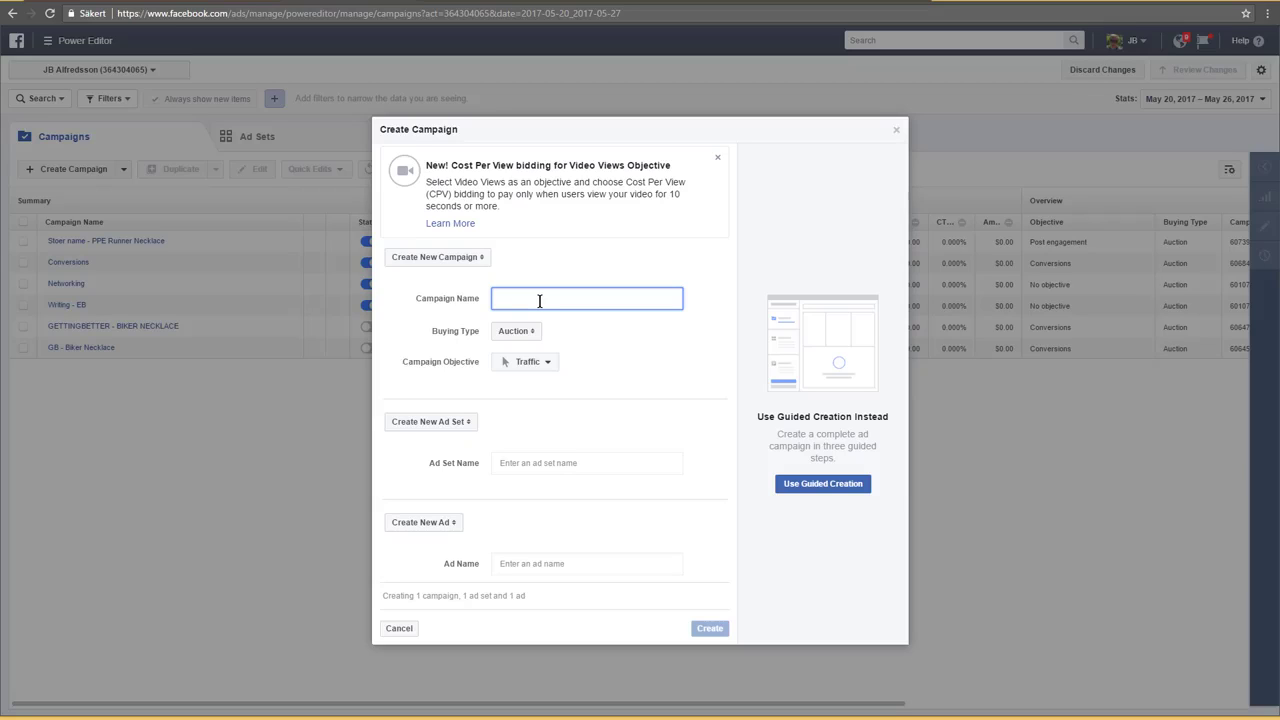
text(StoreNAme)
key(BackSpace)
key(BackSpace)
key(BackSpace)
text(ame -)
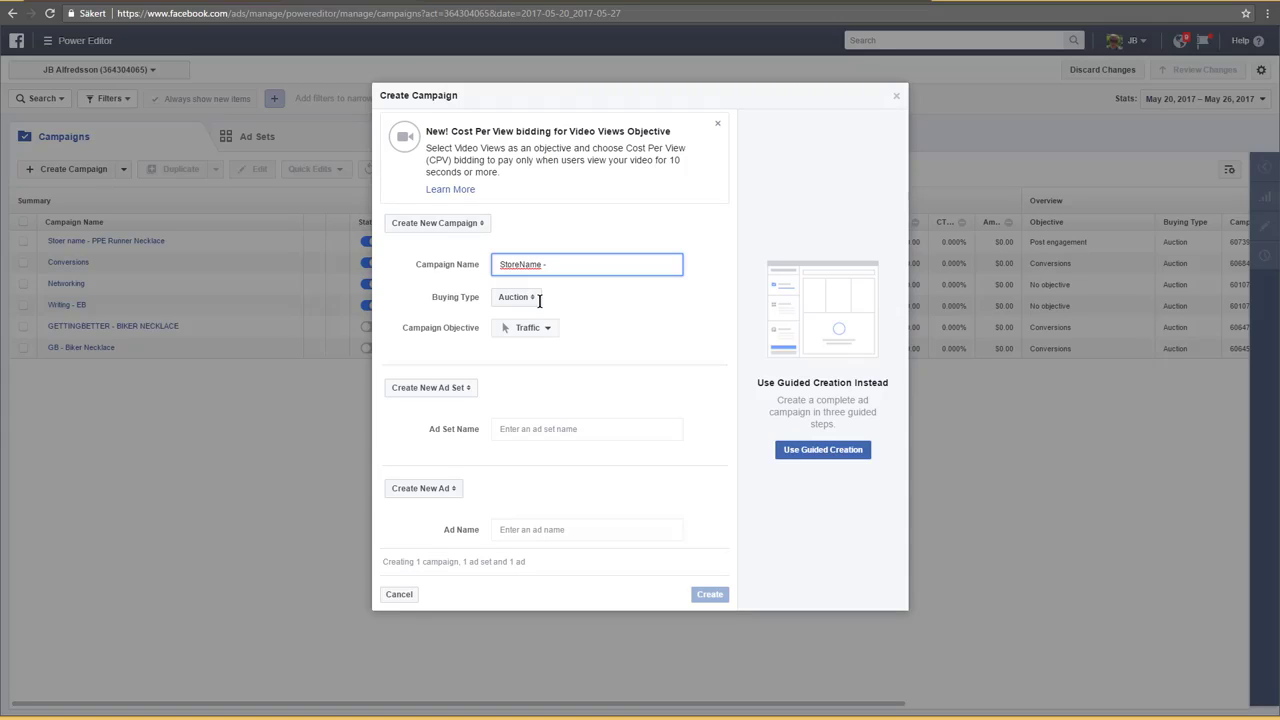
text( Mor)
key(BackSpace)
text(Gold Mo)
text(rtor)
text(cycle NEckl)
key(BackSpace)
key(BackSpace)
key(BackSpace)
key(BackSpace)
text(ecklace -)
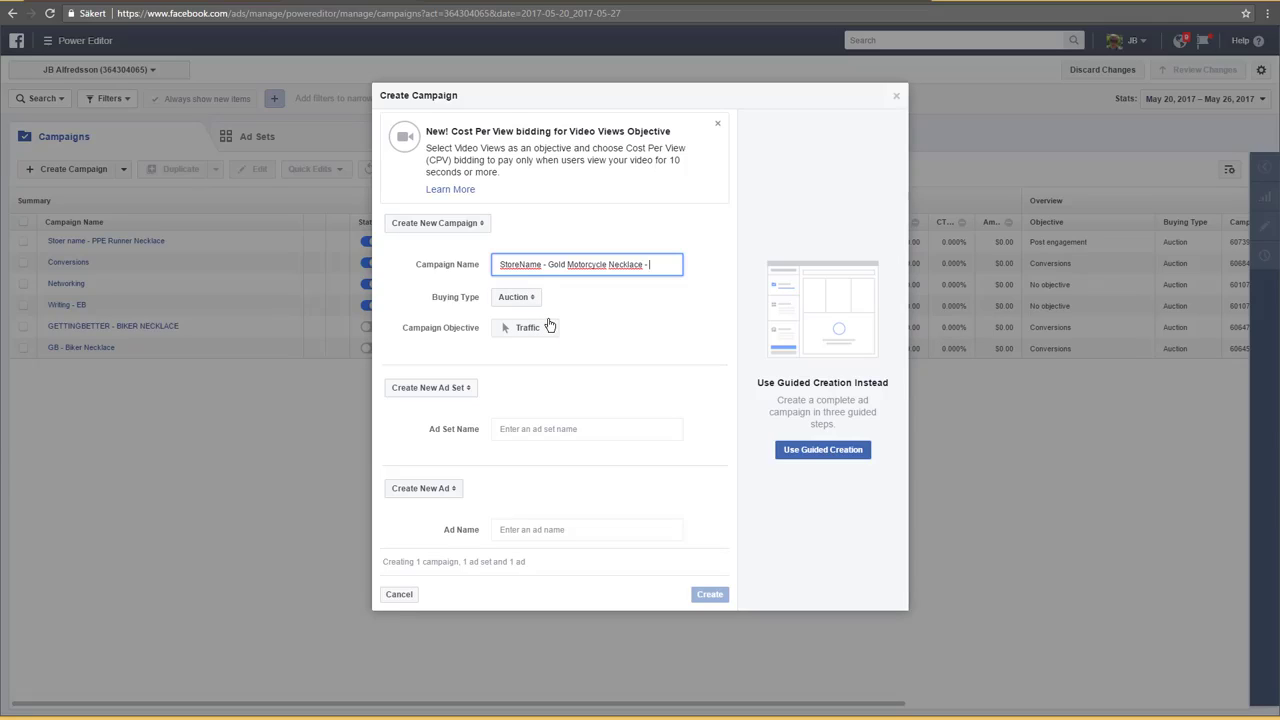
text(PPE)
Keep the buying type at Auction and set the campaign objective to Post engagement
click(529, 296)
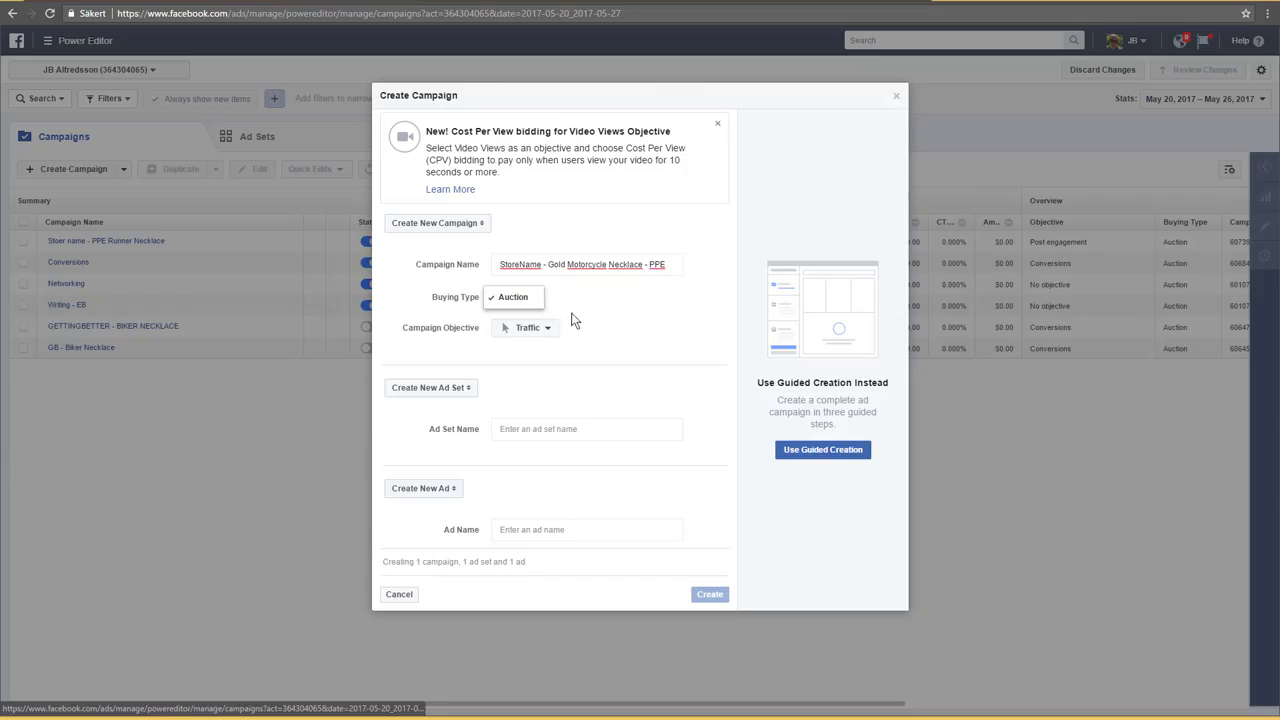
click(593, 310)
click(549, 330)
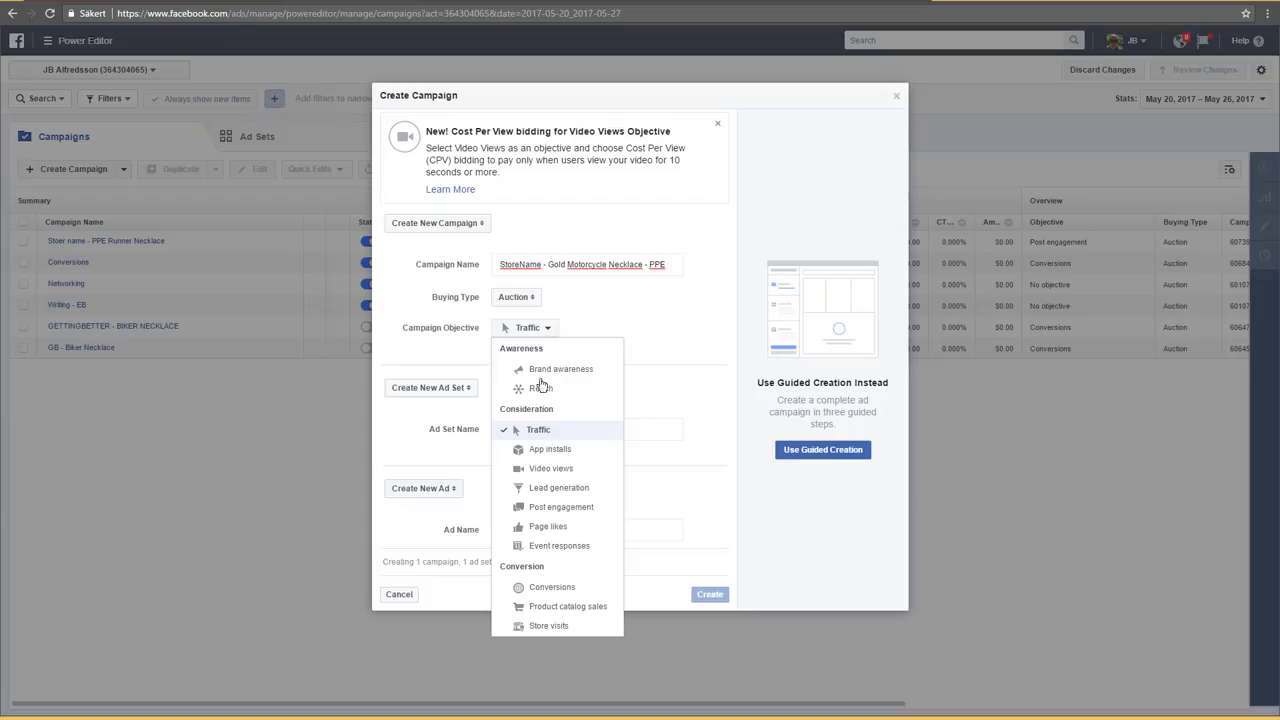
click(562, 510)
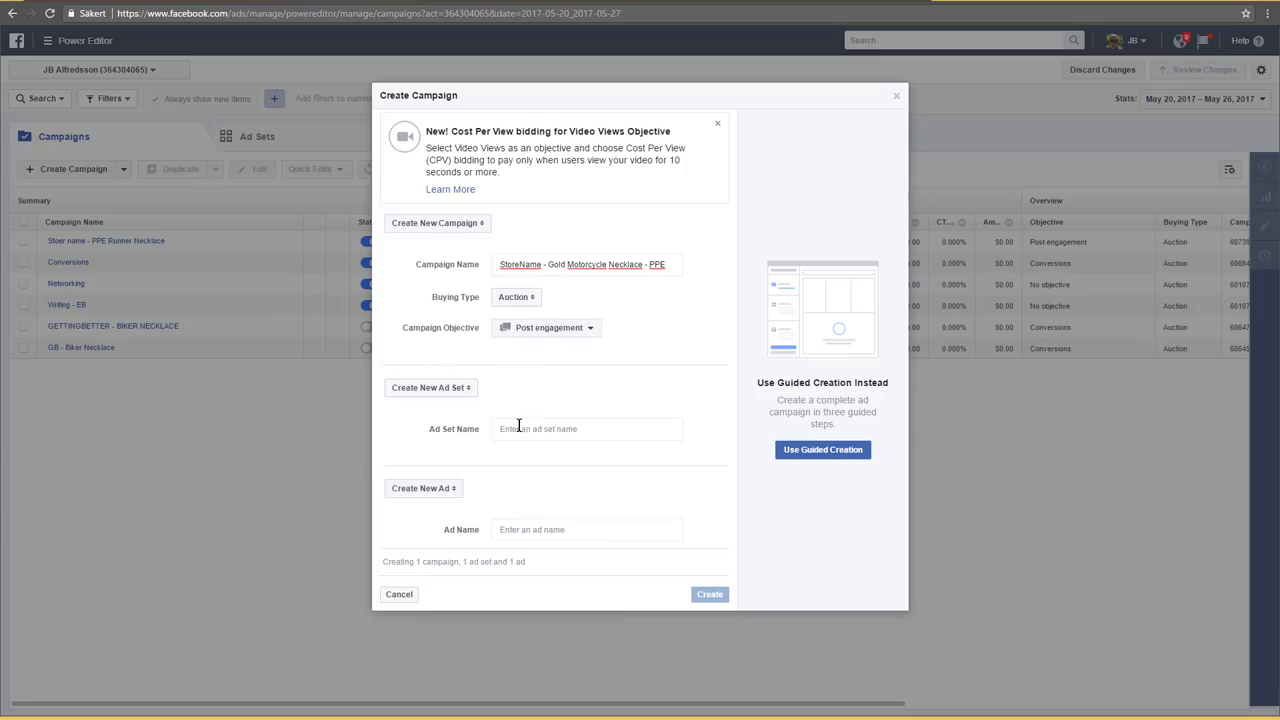
Copy "StoreName - Gold Motorcycle Necklace" from the campaign name into both the ad set name and the ad name
drag(643, 264, 484, 261)
key(ctrl+c)
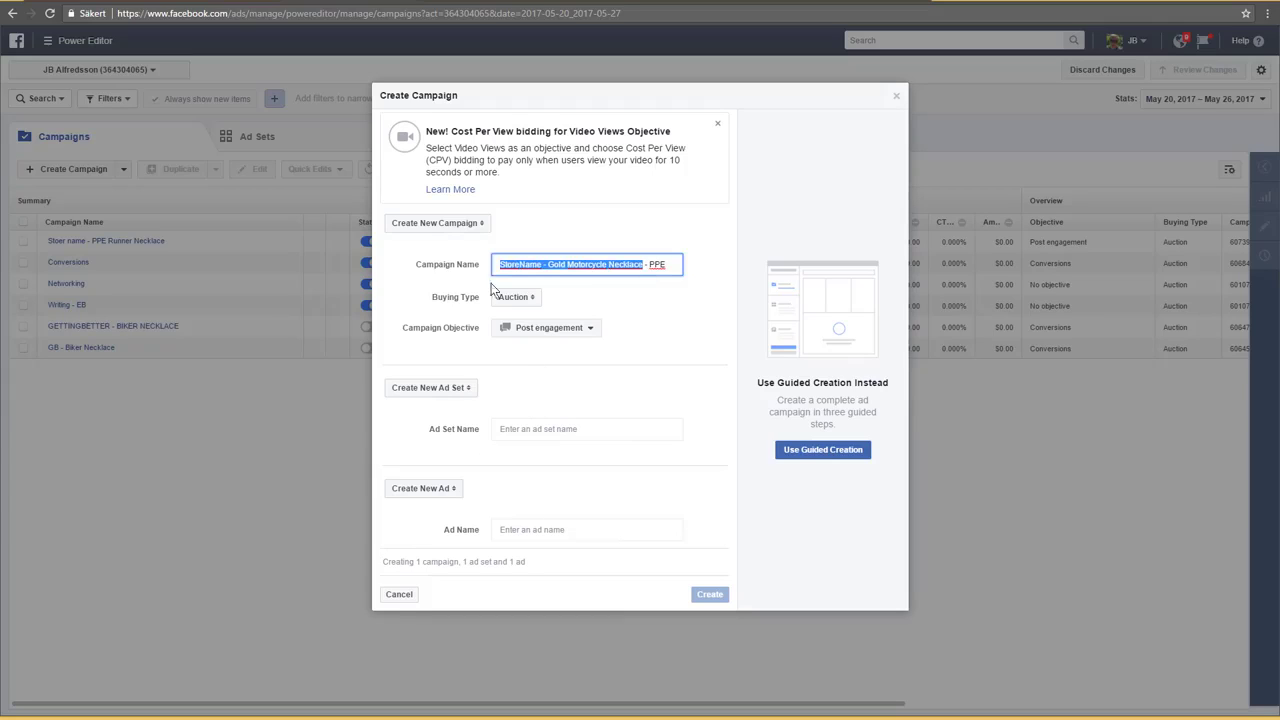
click(535, 429)
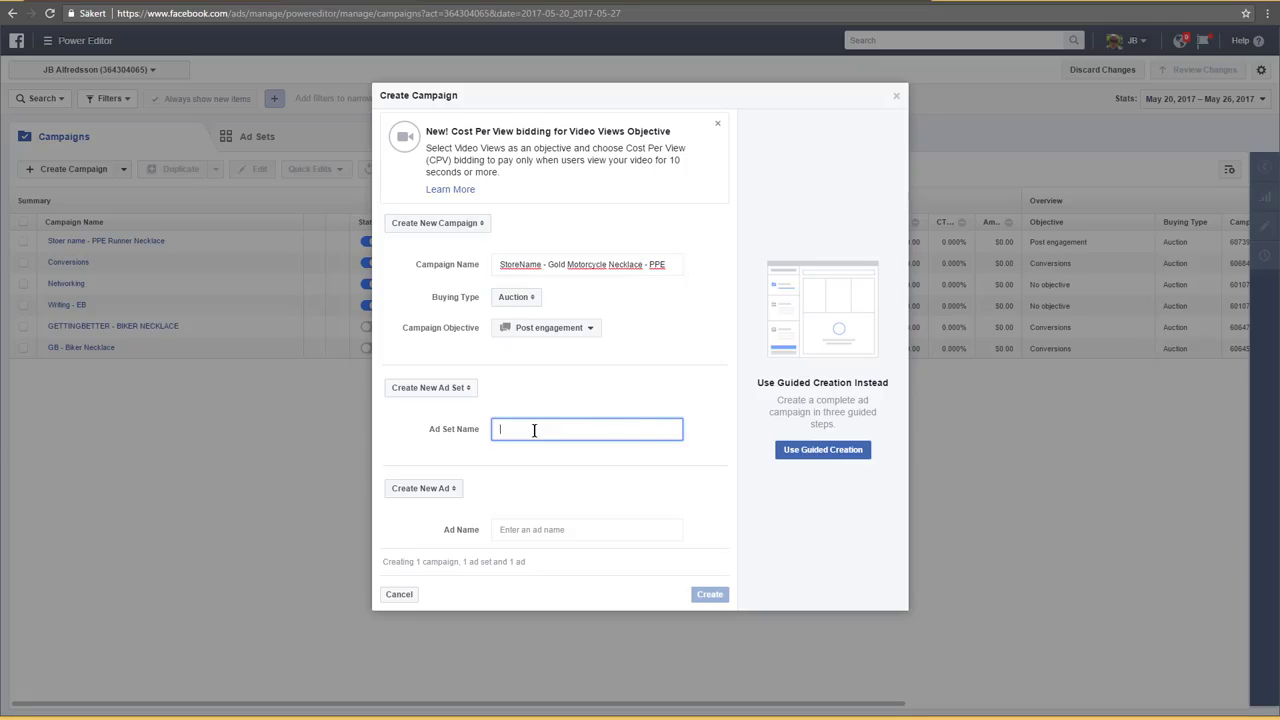
key(ctrl+v)
click(513, 529)
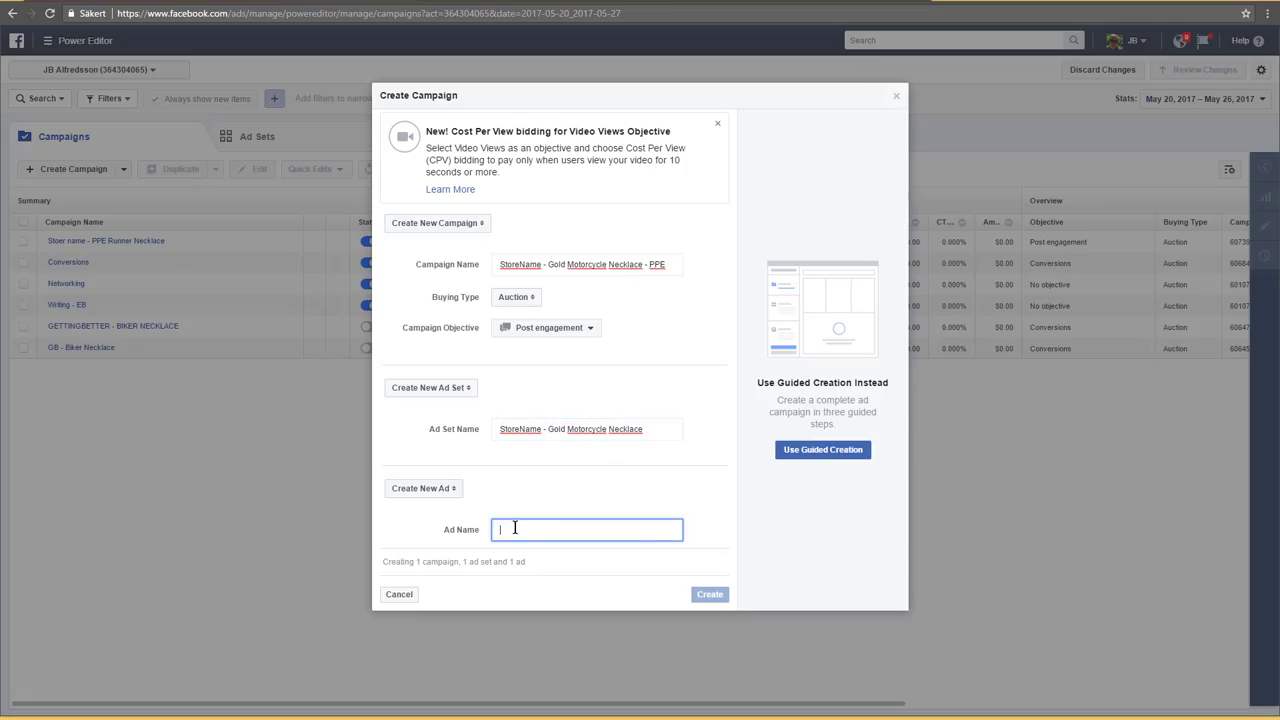
key(ctrl+v)
Append "Ad set" to the ad set name and "Ad 1" to the ad name, and create the campaign
click(658, 432)
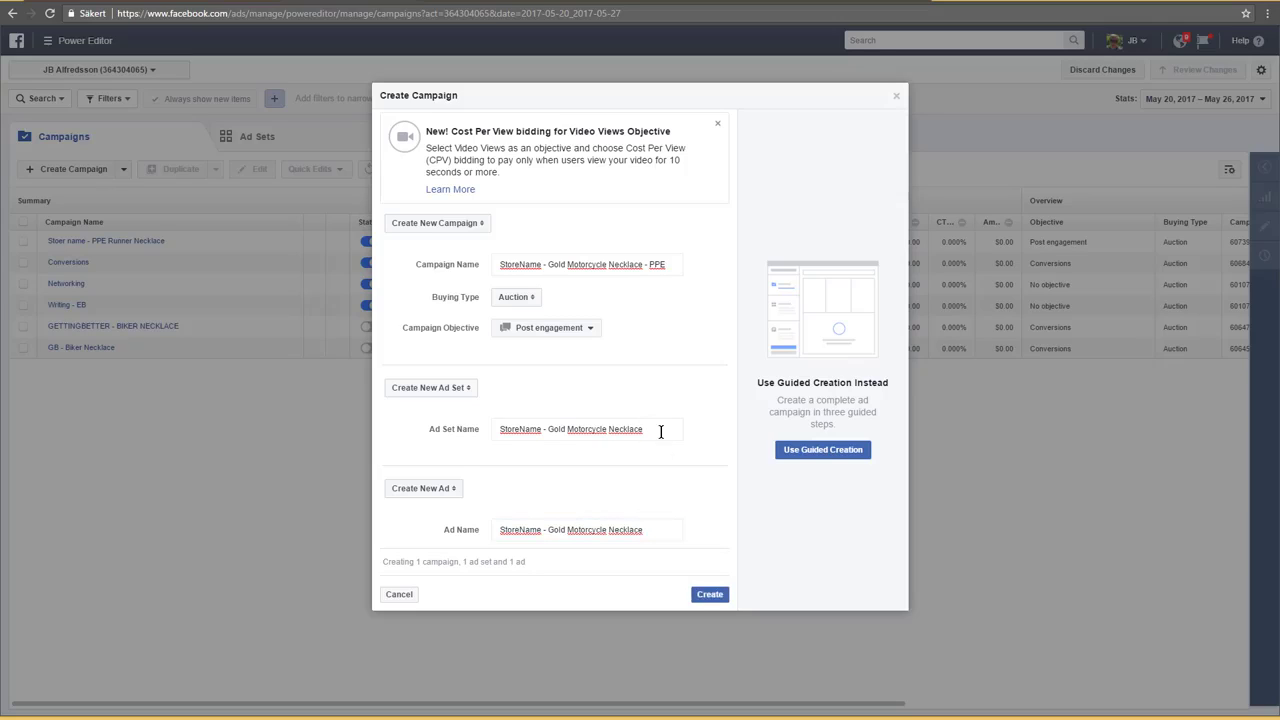
text(Adset)
click(670, 529)
text(Ad)
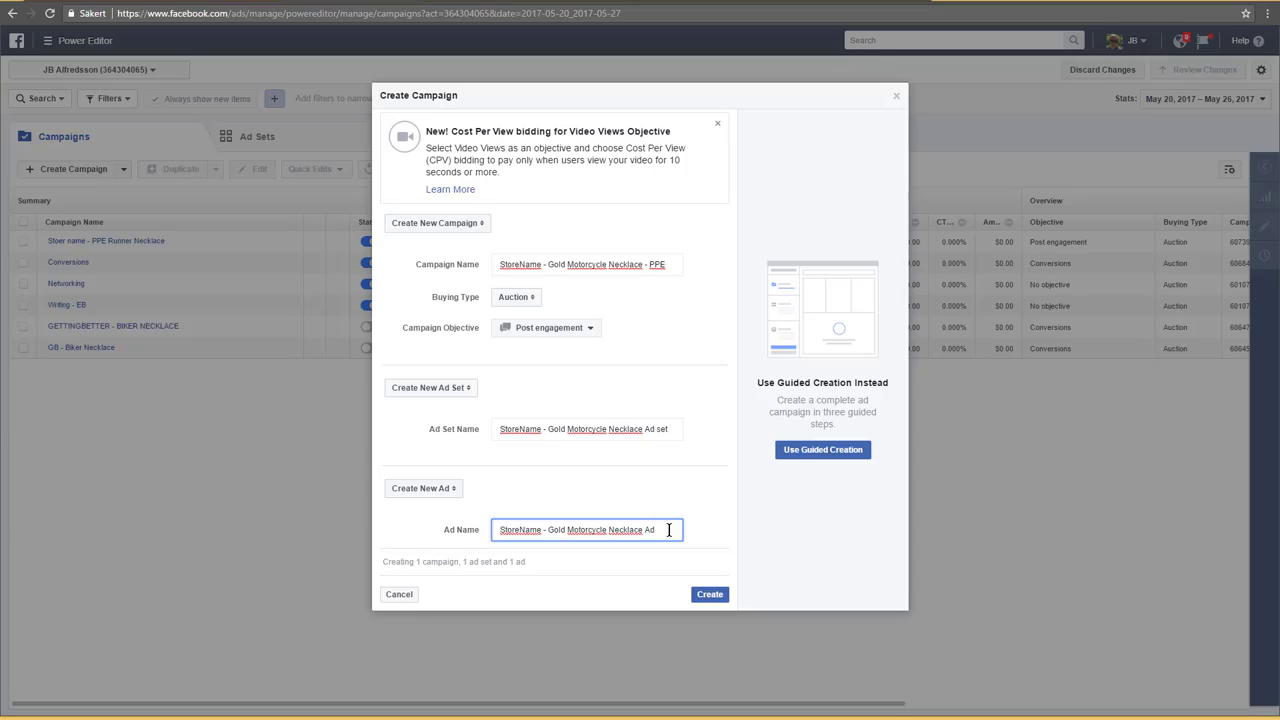
text(1)
click(709, 596)
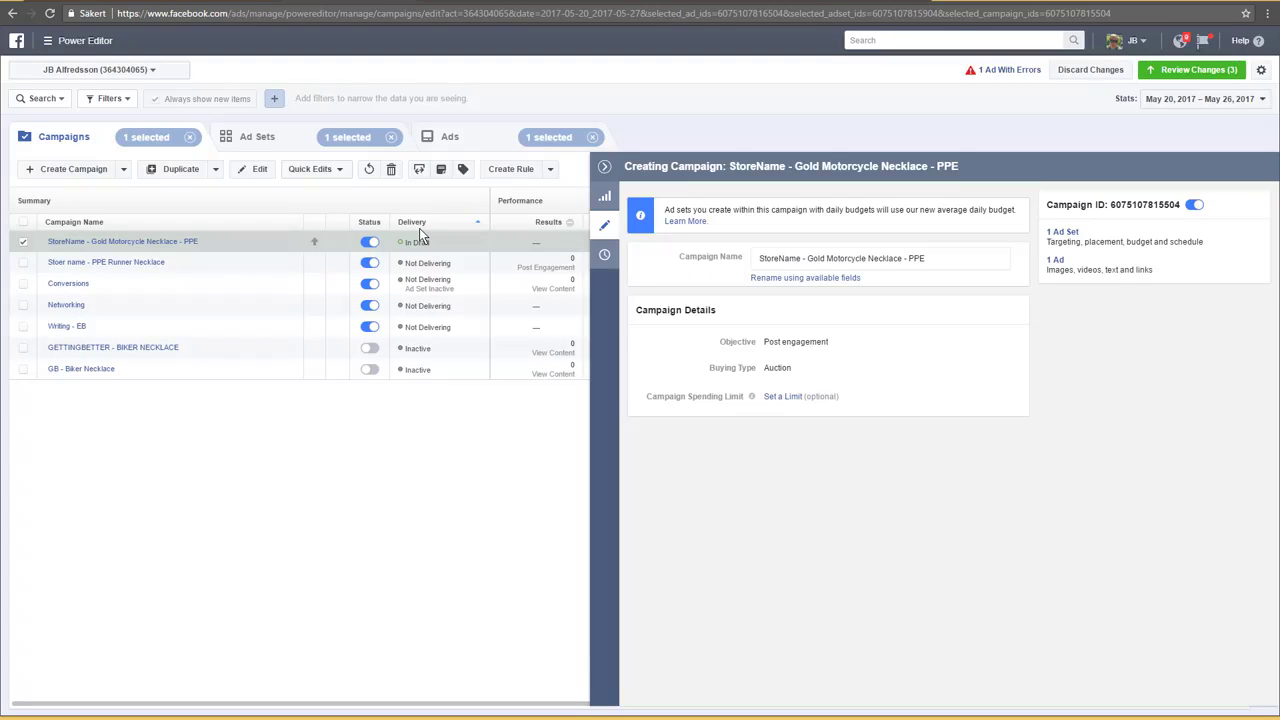
Open the gold motorcycle necklace ad set for editing and set its daily budget to $5.00
click(256, 137)
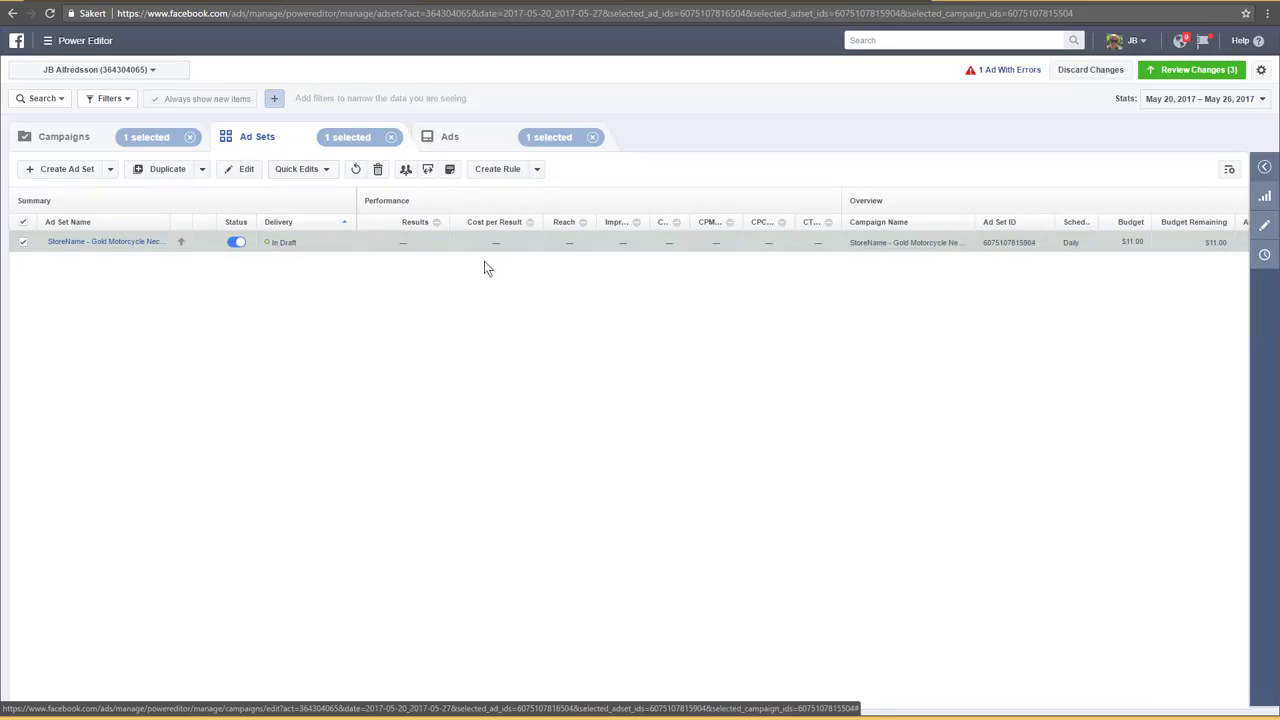
click(235, 243)
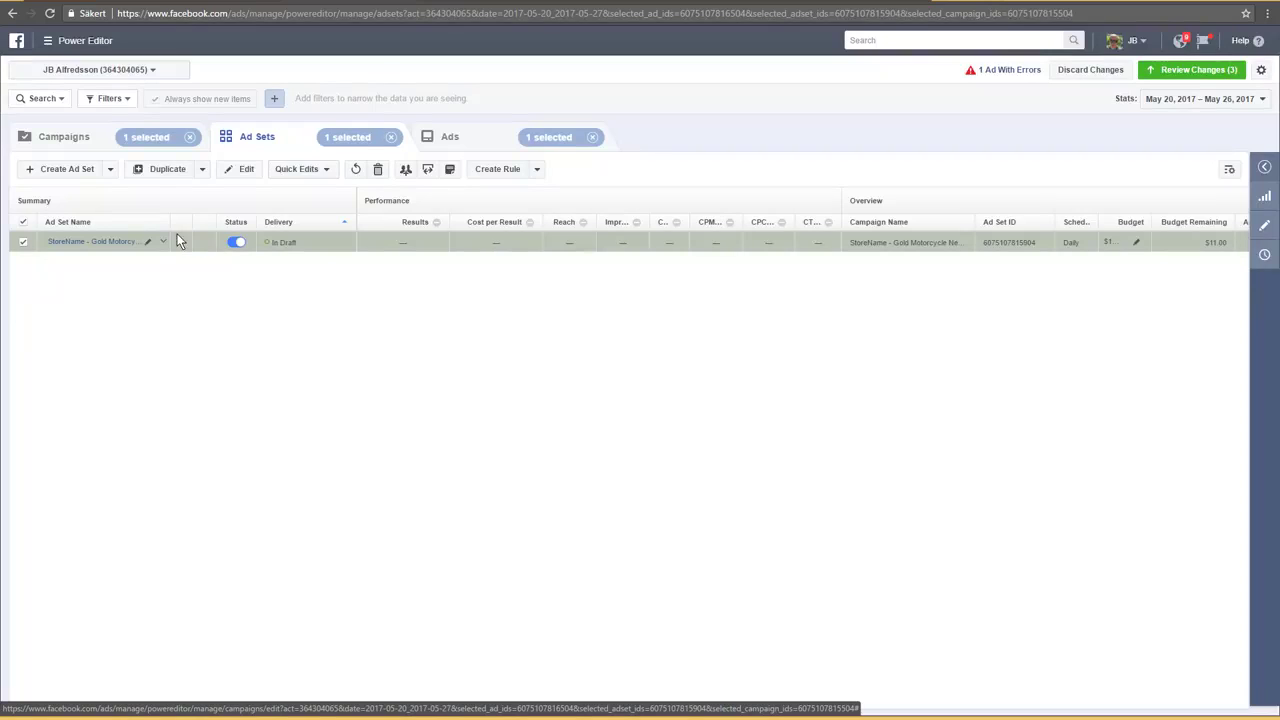
mouse_move(182, 246)
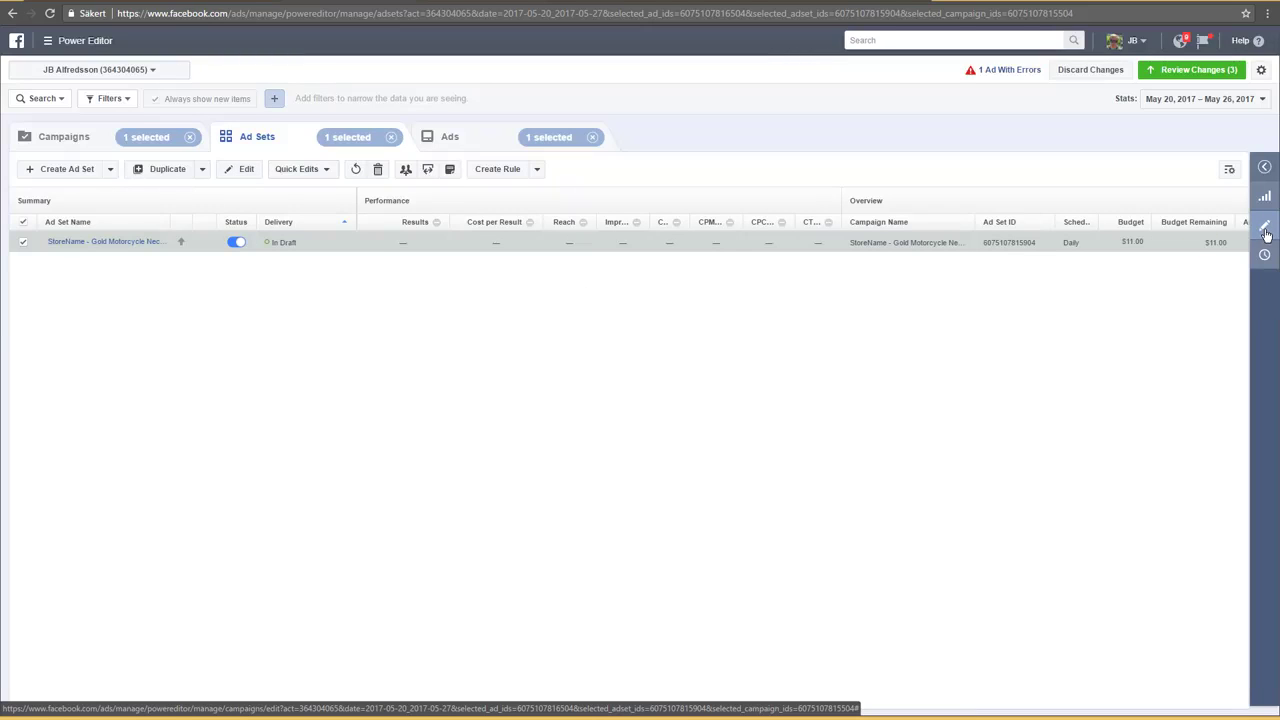
click(239, 172)
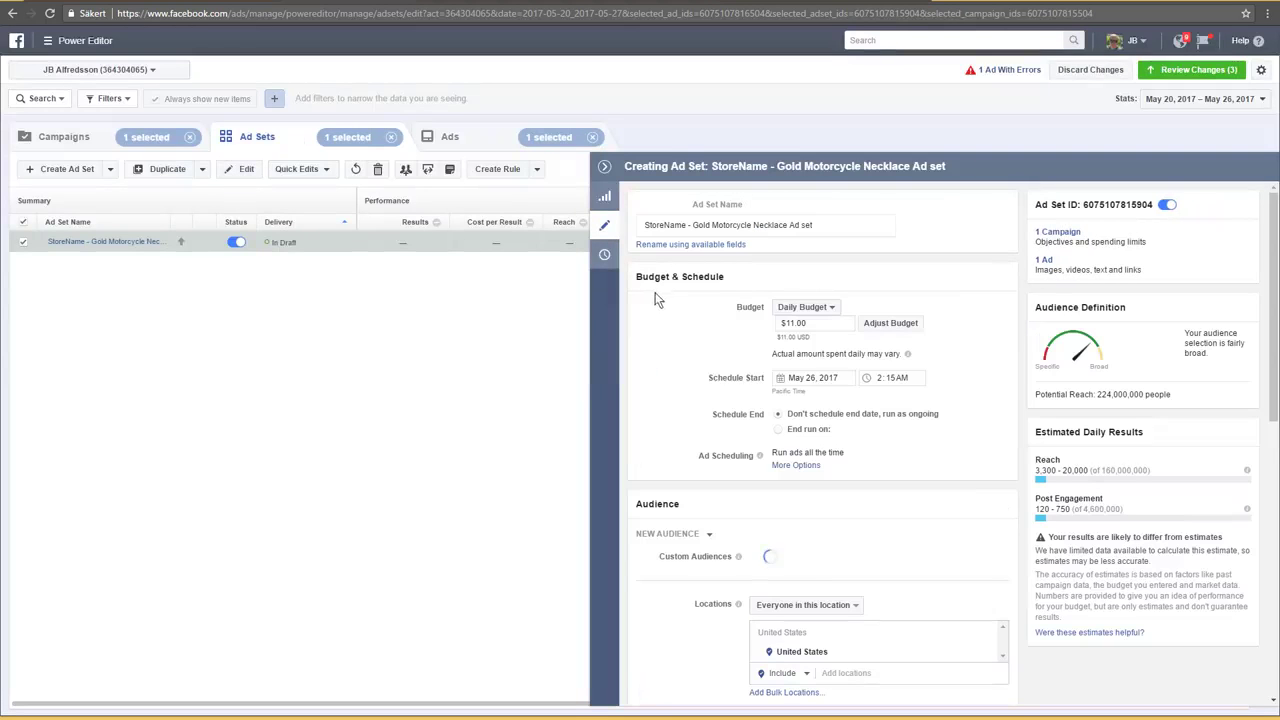
click(810, 324)
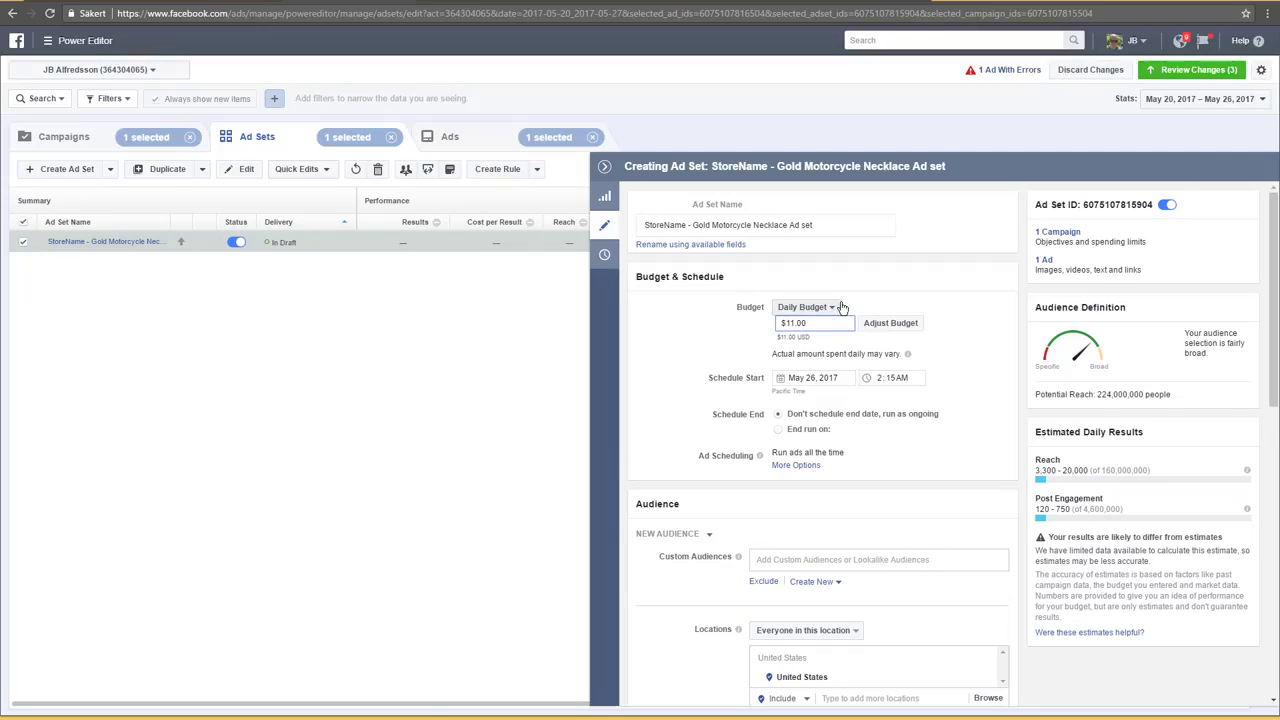
key(BackSpace)
key(BackSpace)
text(5)
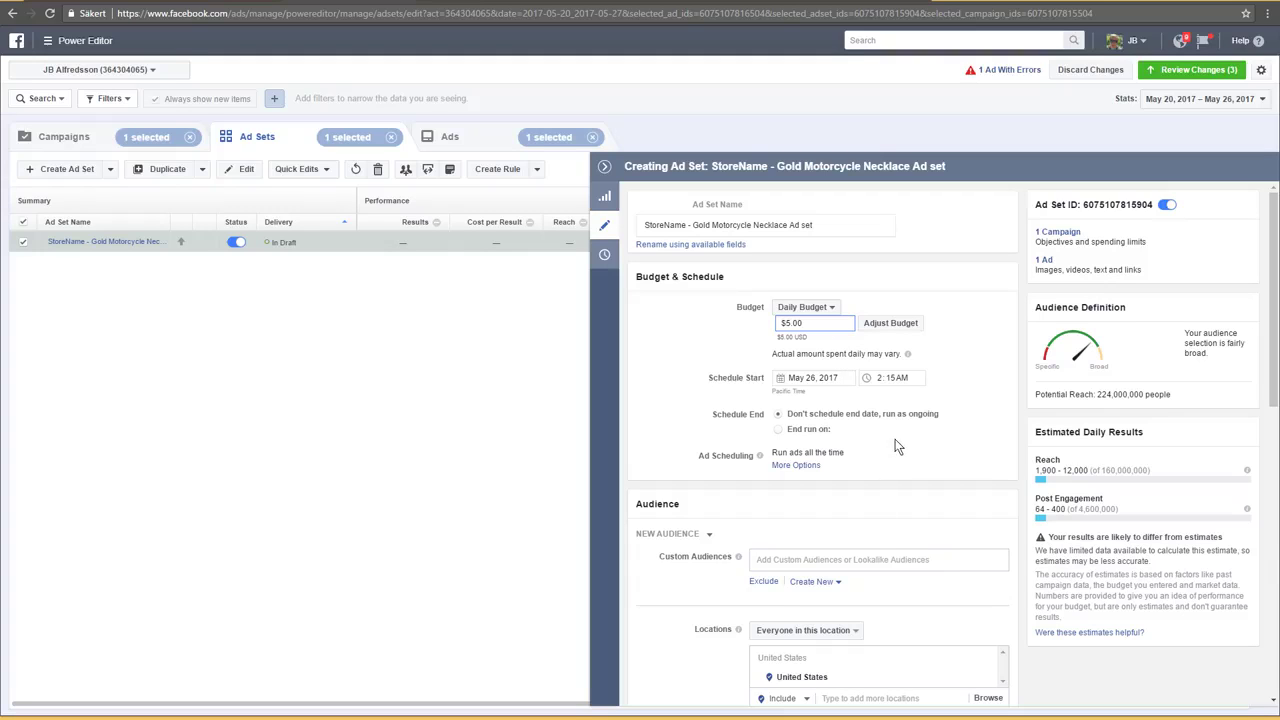
Restrict the ad set's audience gender to Women
scroll(905, 450, down, 4)
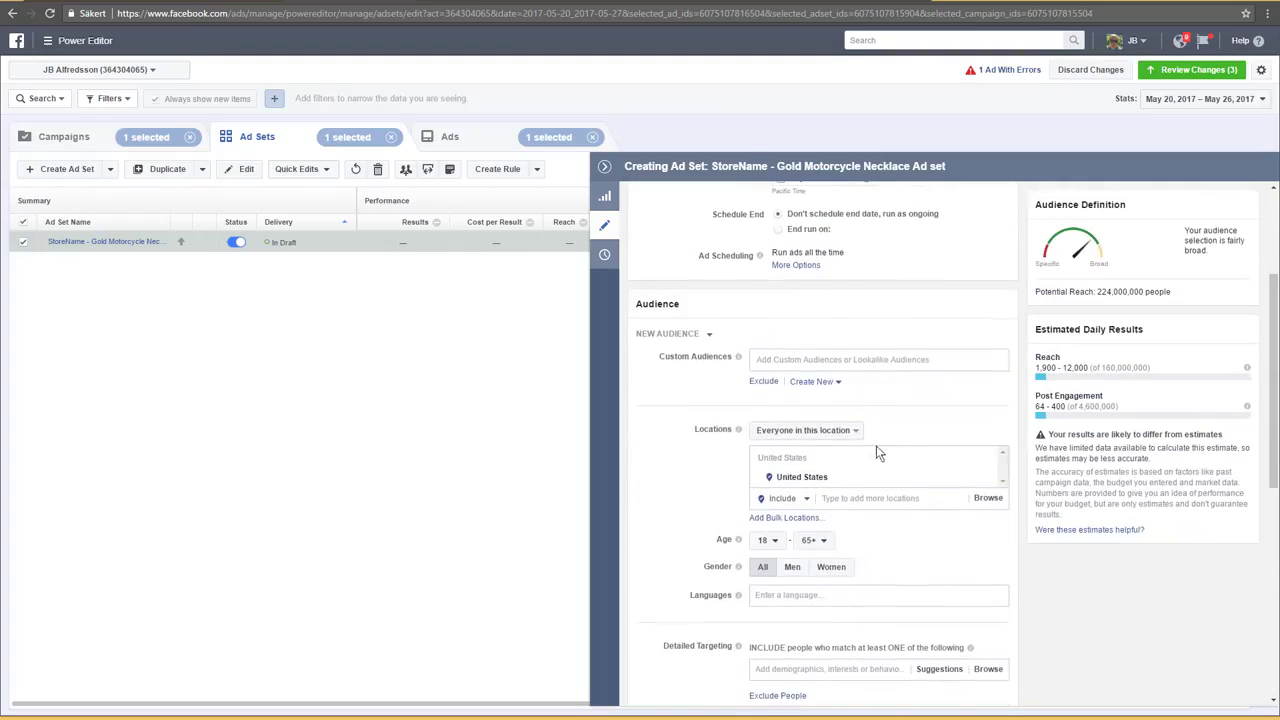
scroll(686, 416, down, 3)
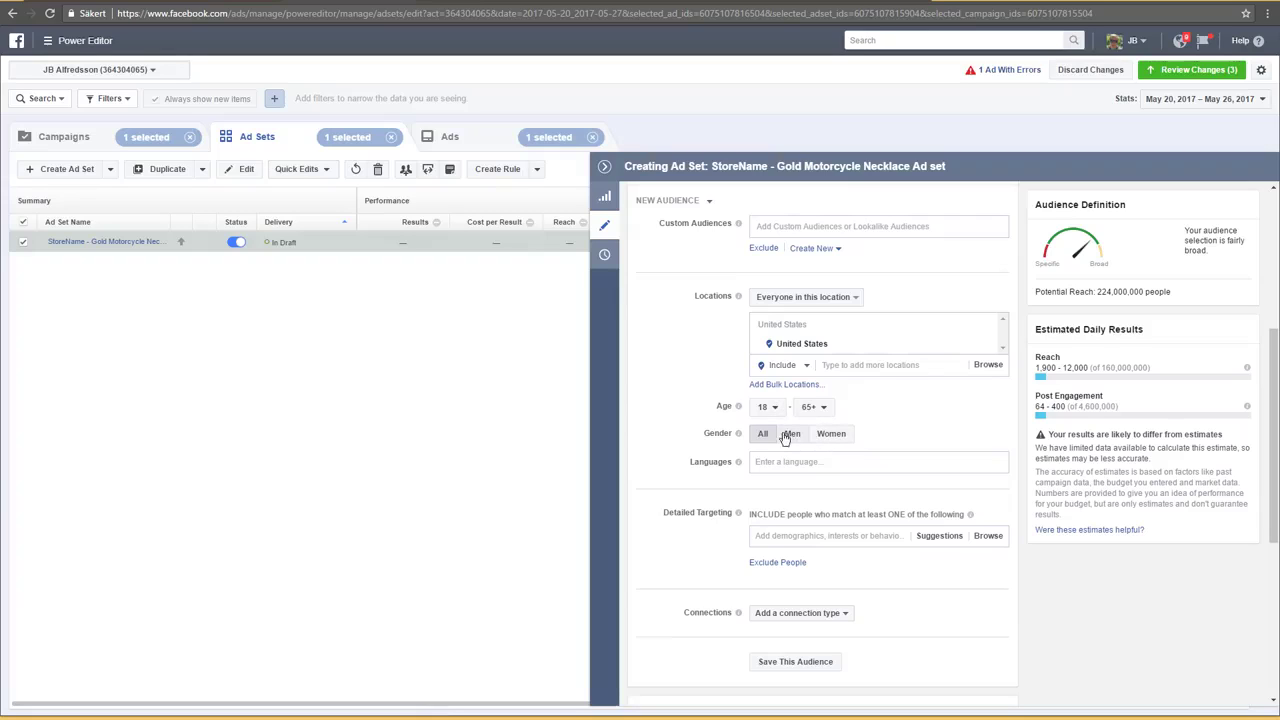
click(832, 435)
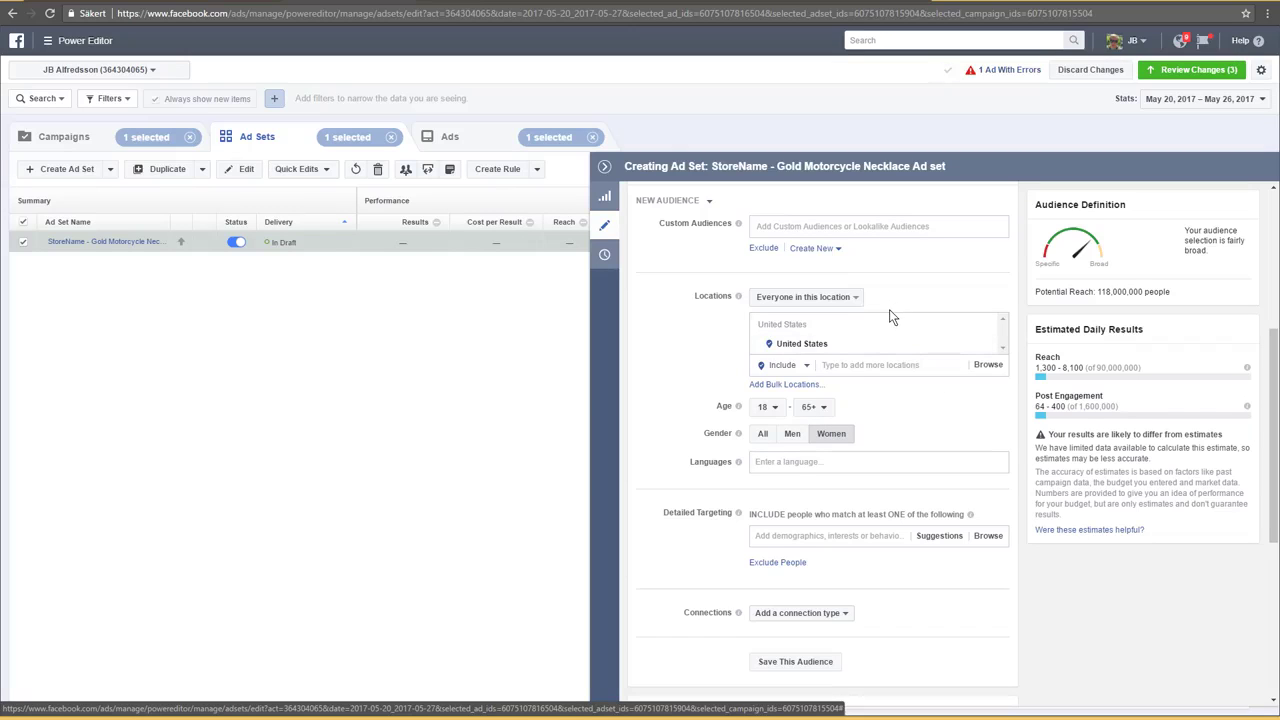
mouse_move(899, 324)
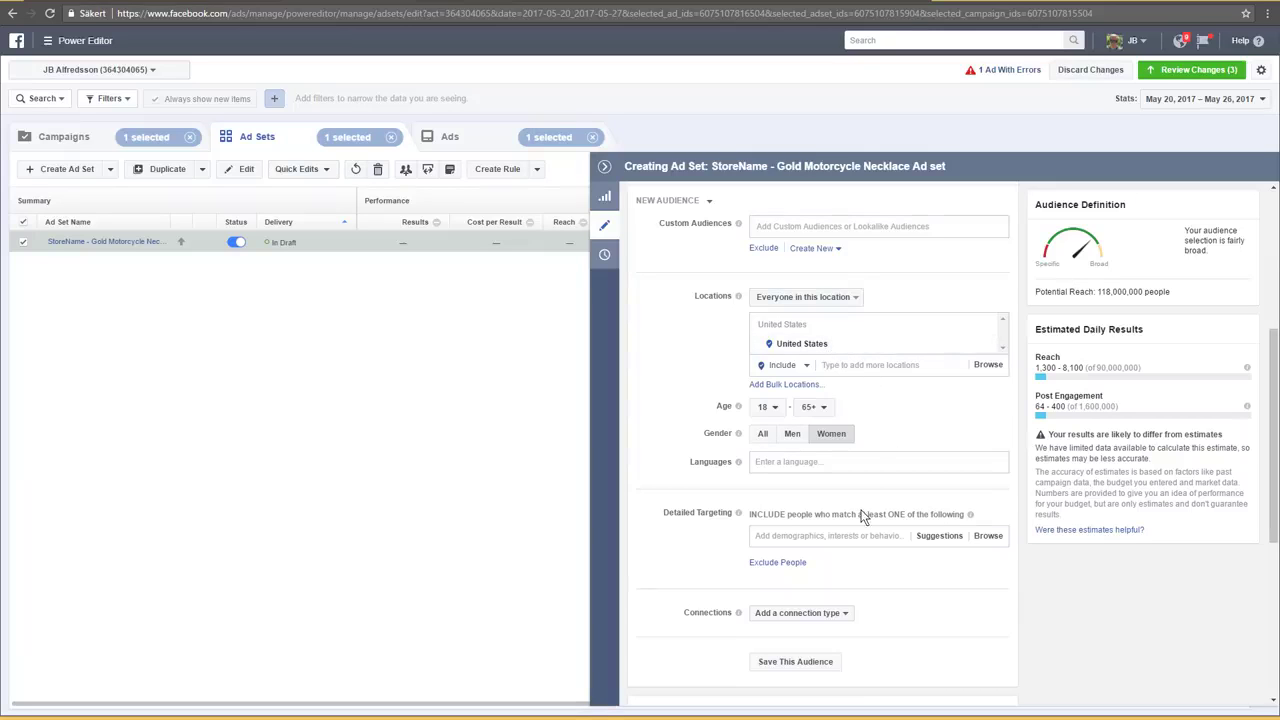
Search detailed targeting for "motorcycle" and include the Motorcycles interest
scroll(708, 555, down, 2)
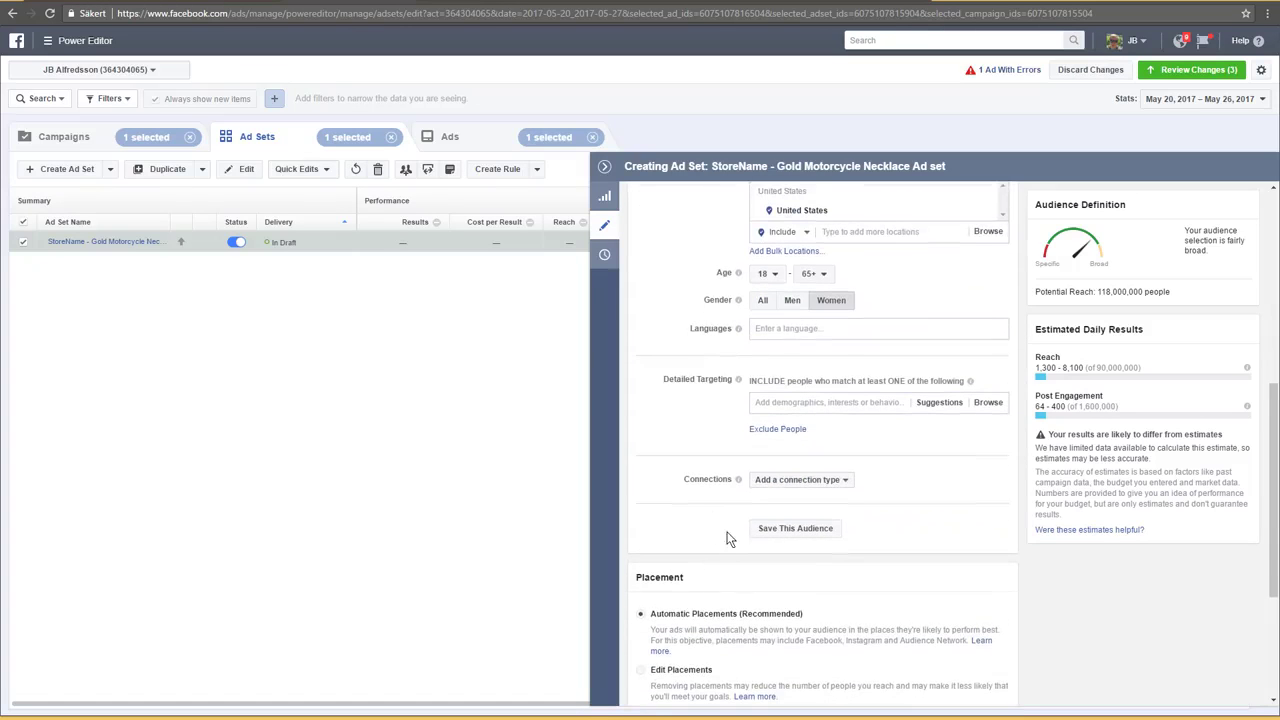
click(796, 404)
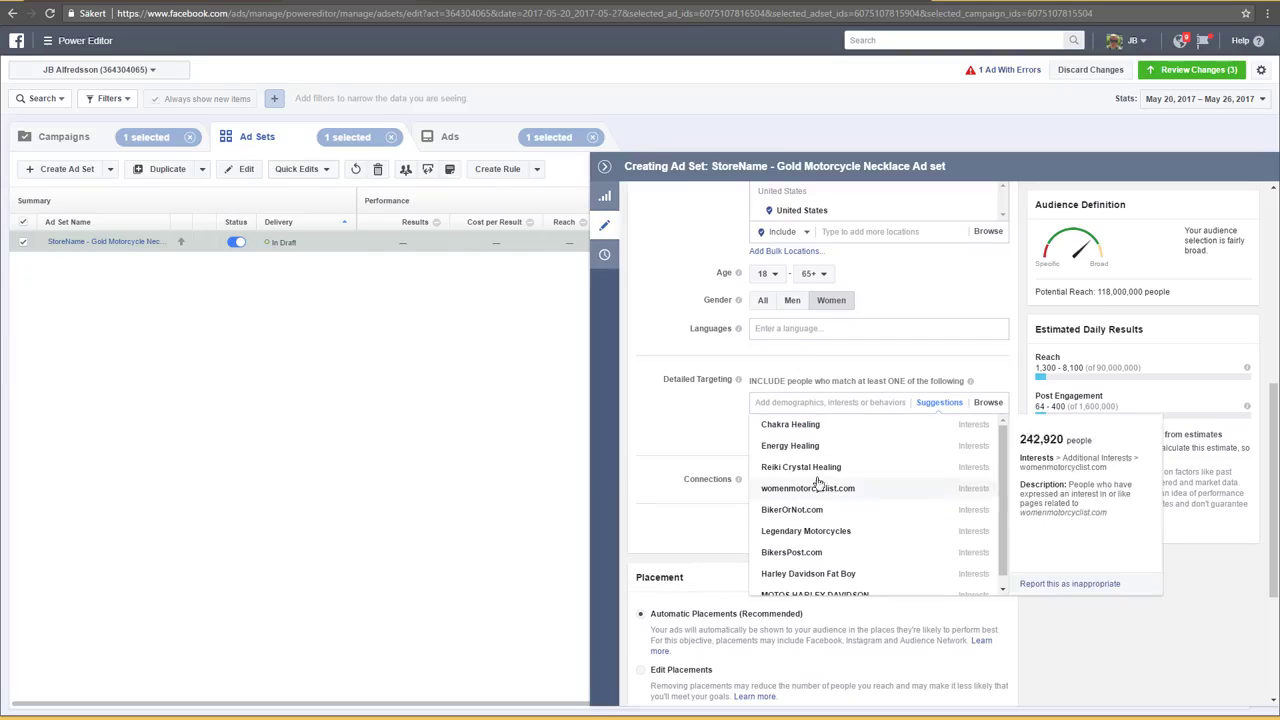
text(mo)
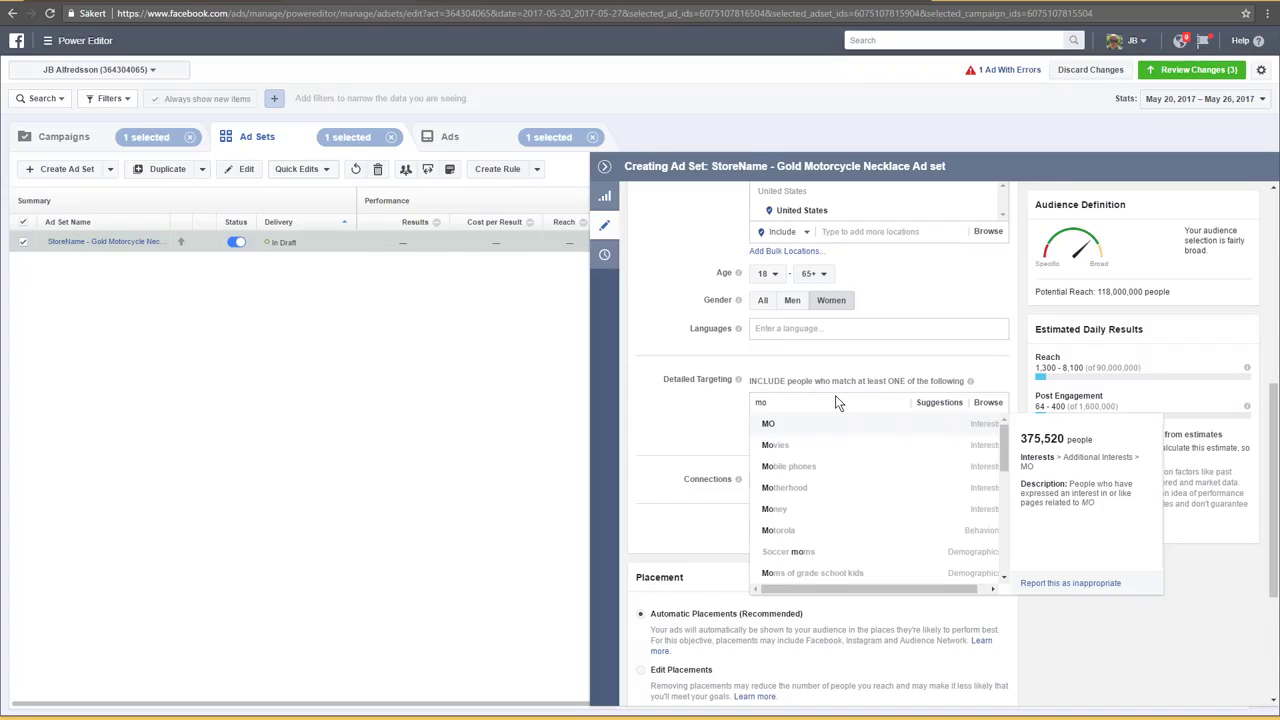
text(torcucl)
key(BackSpace)
key(BackSpace)
key(BackSpace)
text(y)
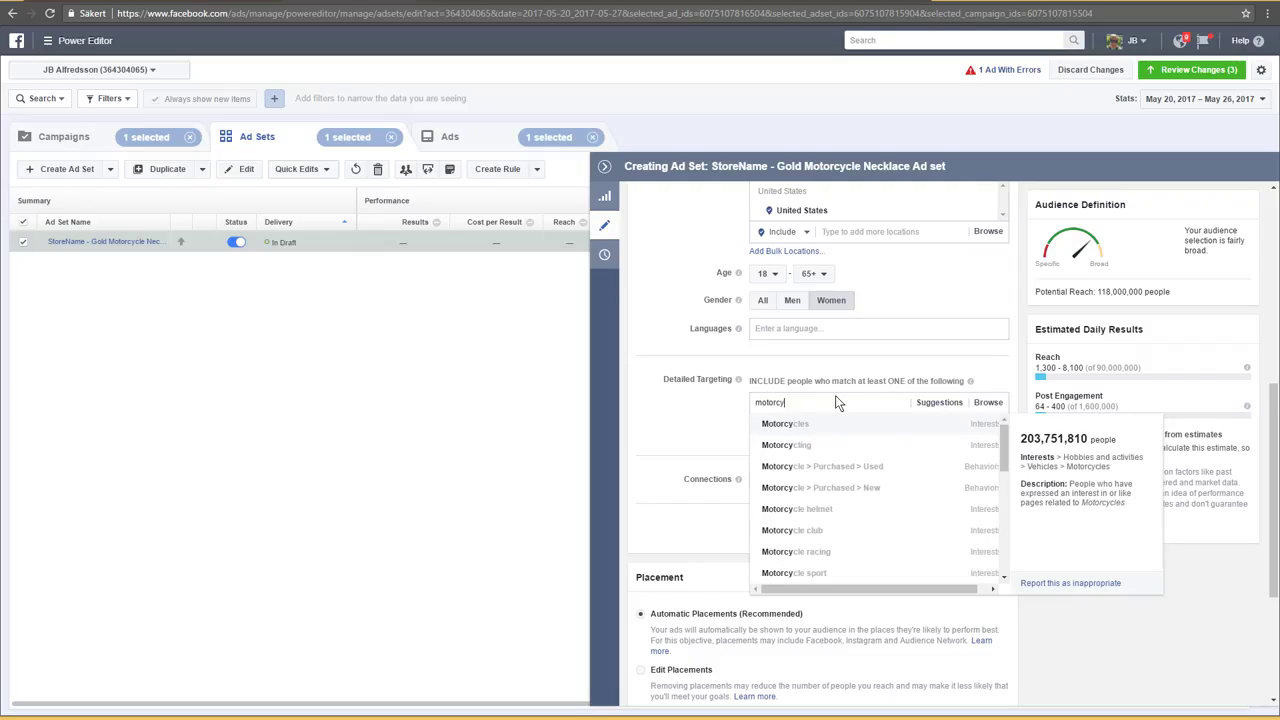
text(cle)
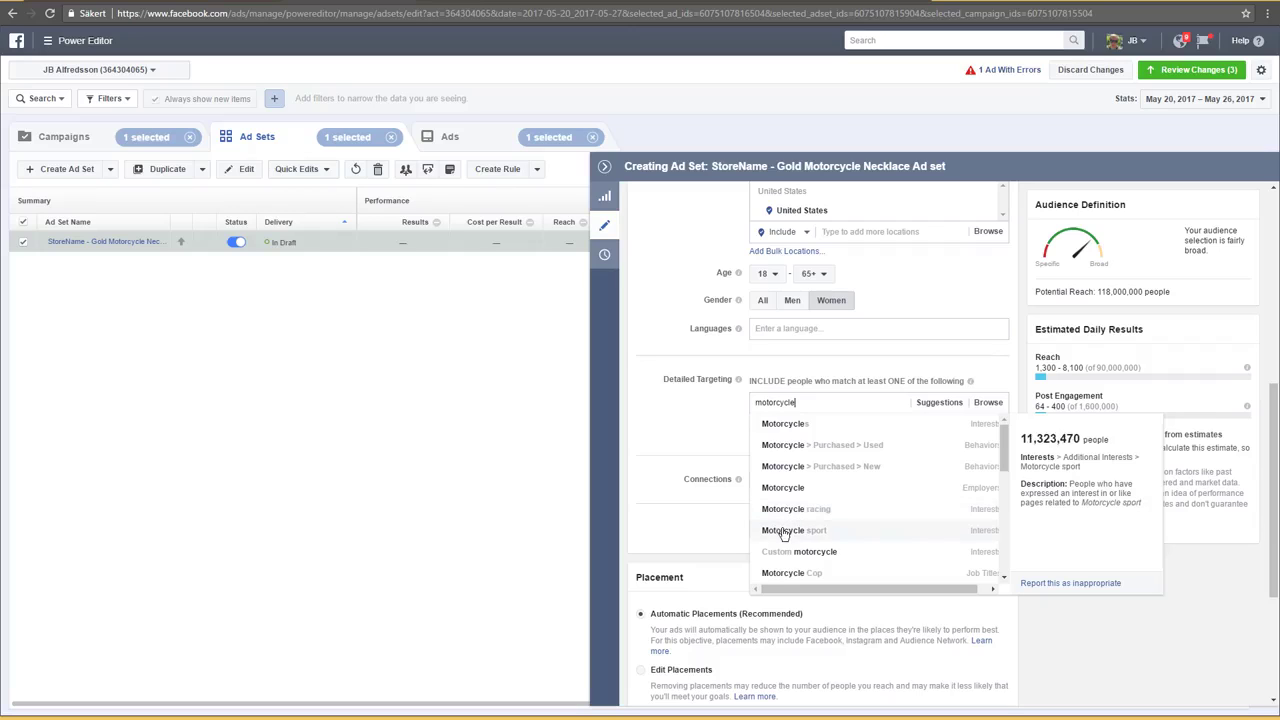
click(806, 426)
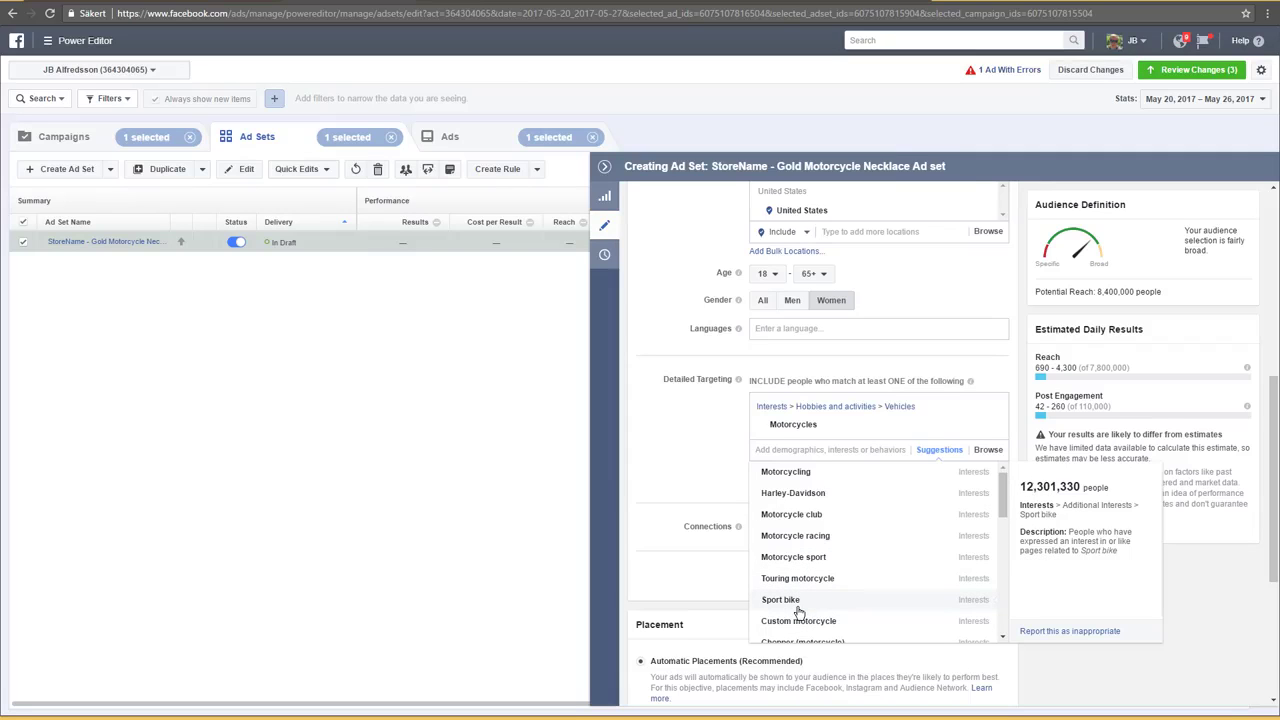
Add the suggested Motorcycle club interest to the included targeting and remove the Motorcycles interest
scroll(815, 595, down, 1)
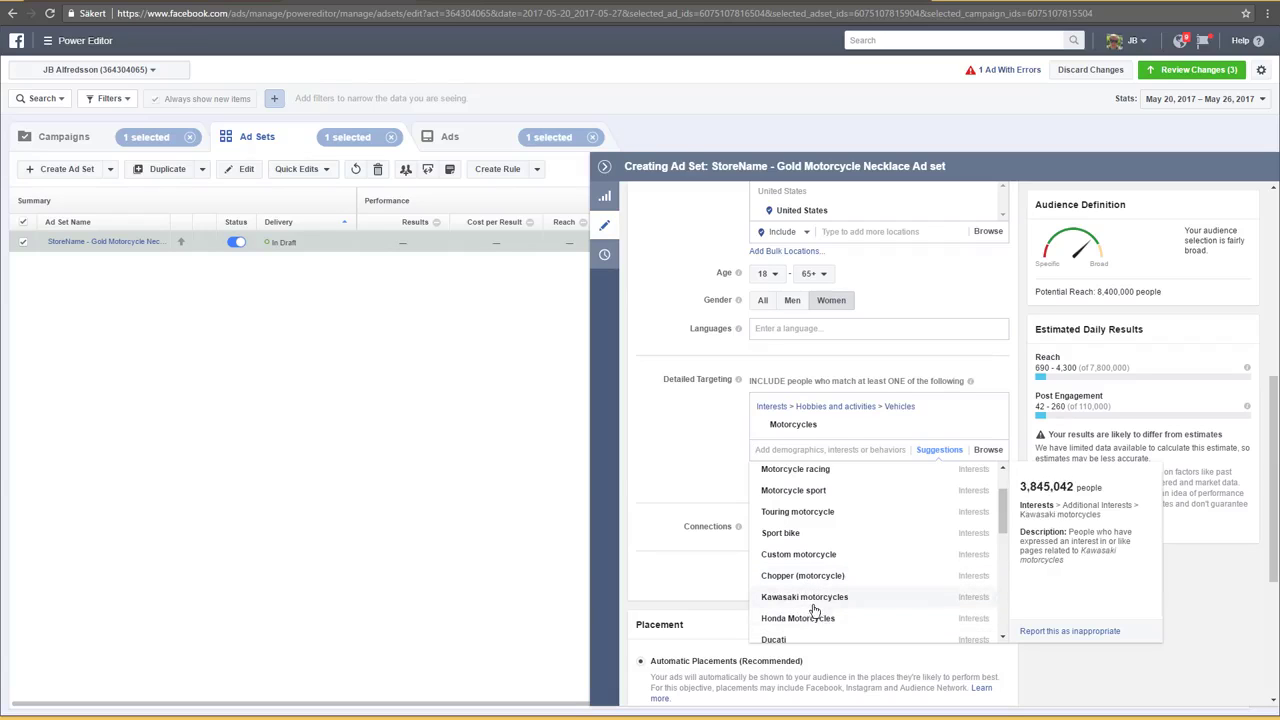
scroll(818, 602, down, 1)
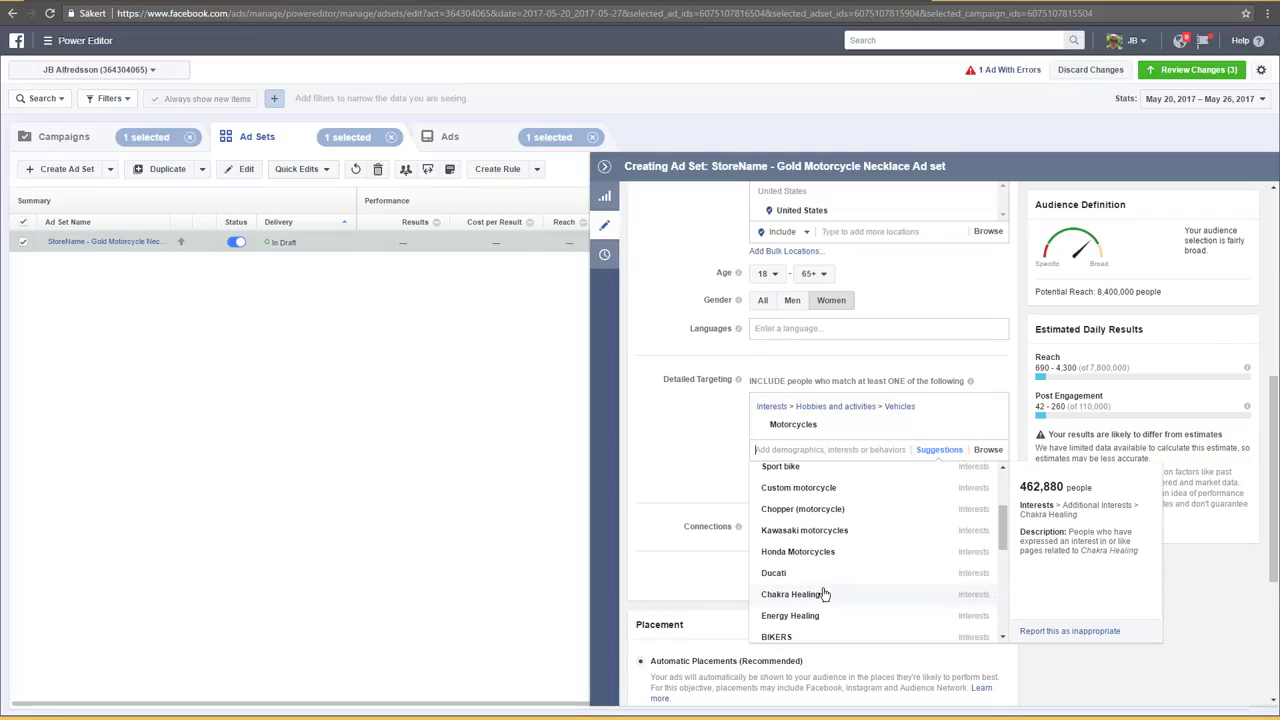
scroll(827, 580, up, 2)
scroll(829, 563, down, 2)
scroll(829, 570, up, 3)
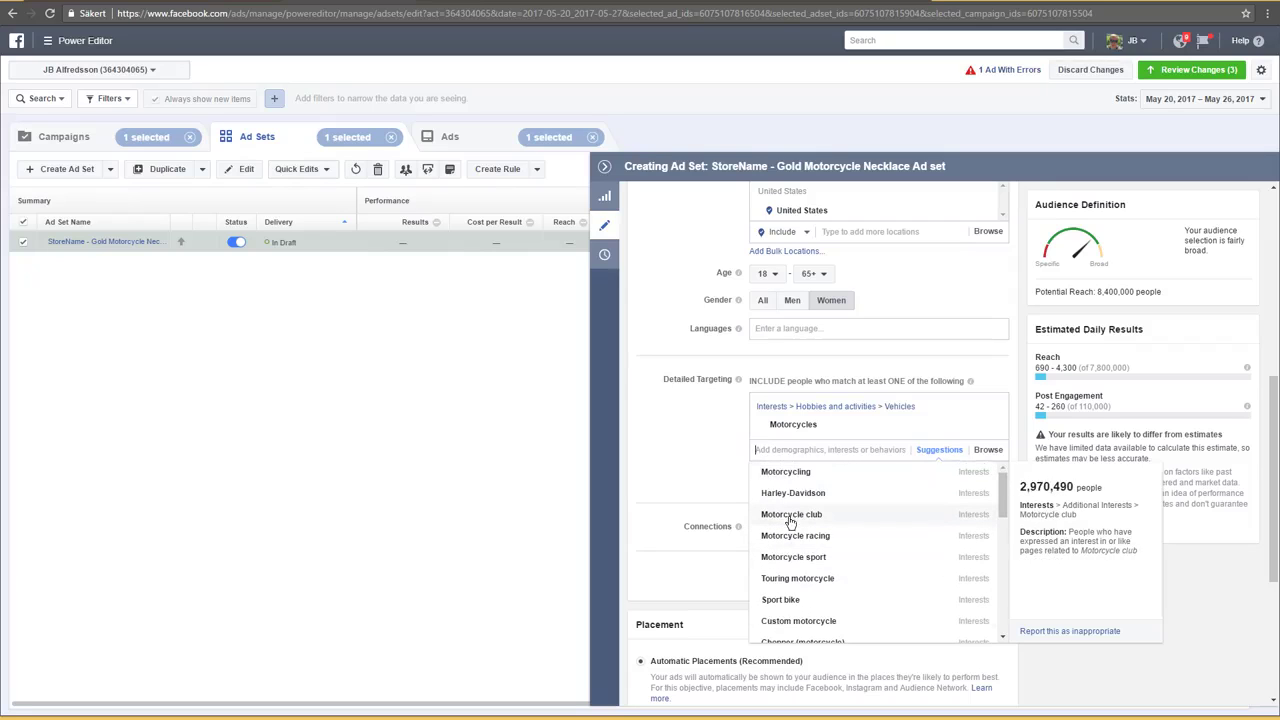
click(790, 515)
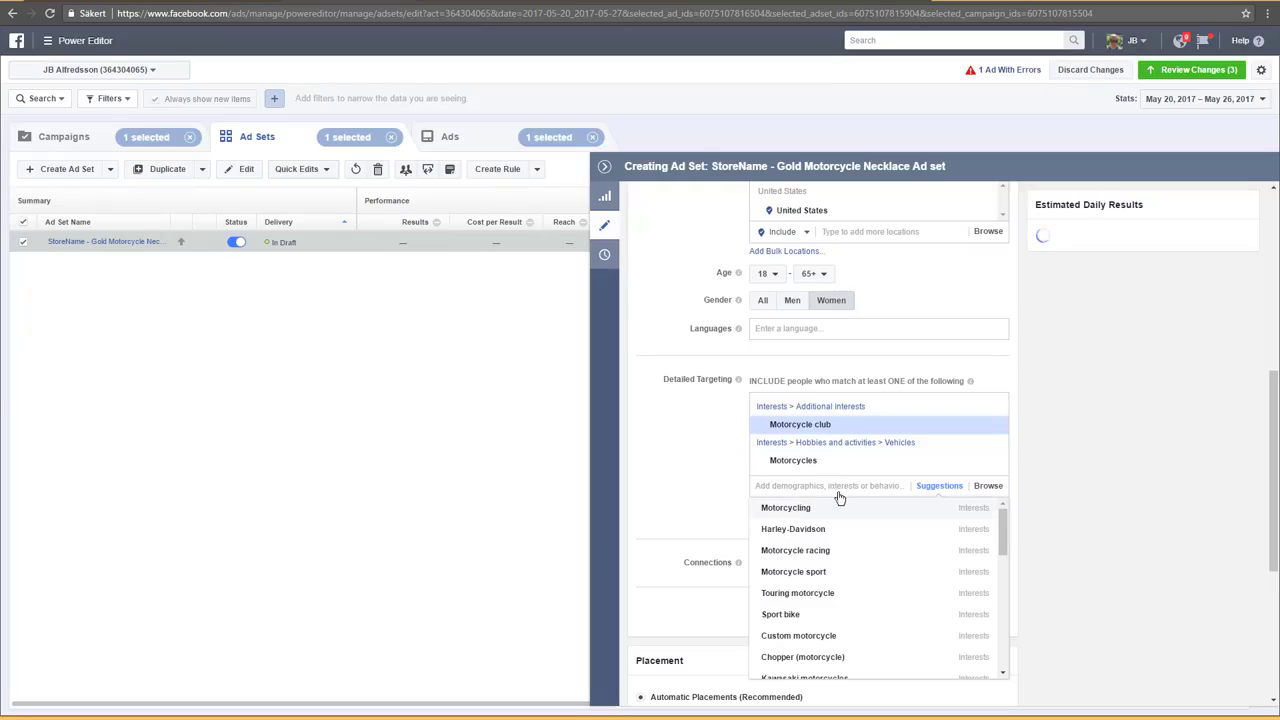
click(990, 468)
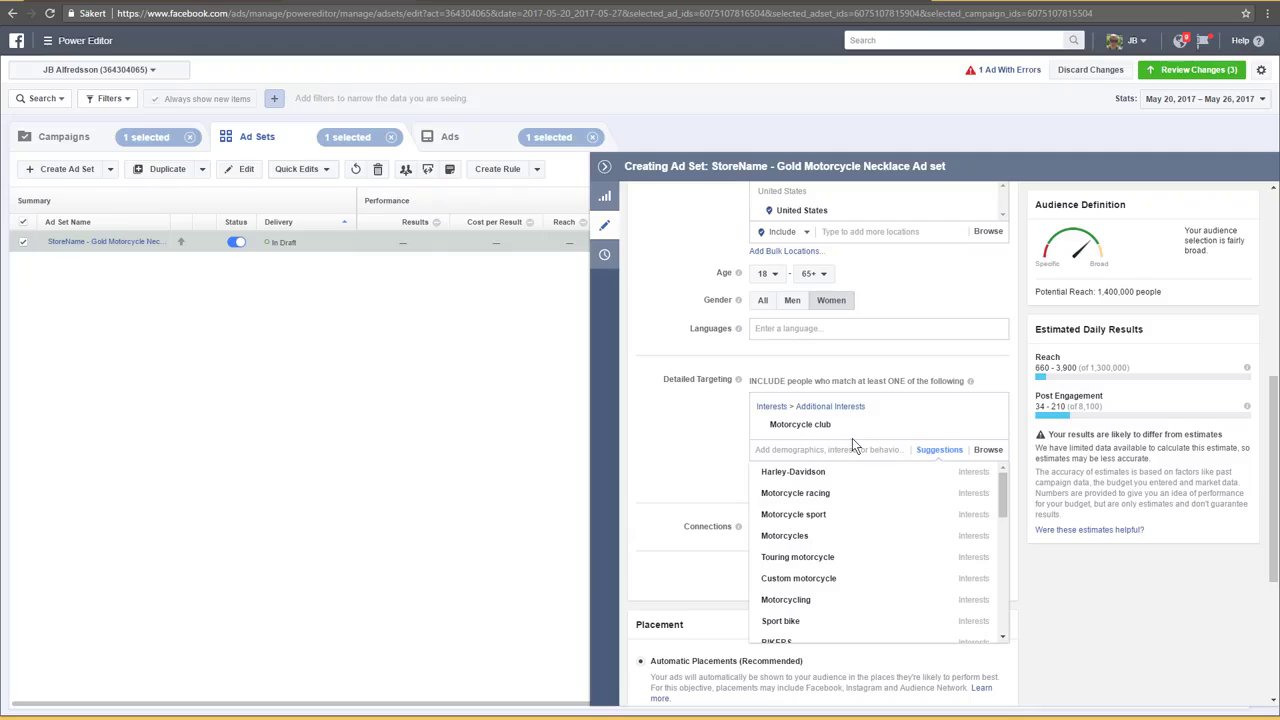
Narrow the audience so that people must also match the womenmotorcyclist.com interest
mouse_move(855, 432)
mouse_move(779, 431)
drag(1169, 290, 1034, 300)
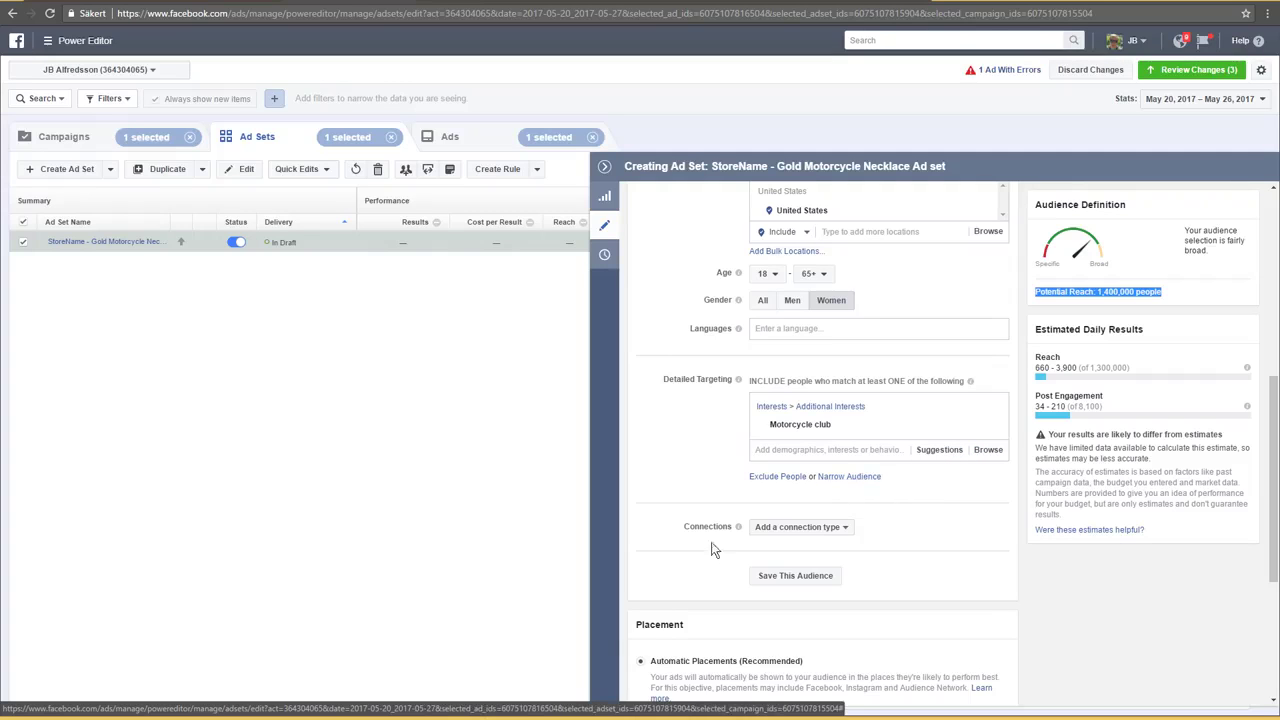
click(848, 478)
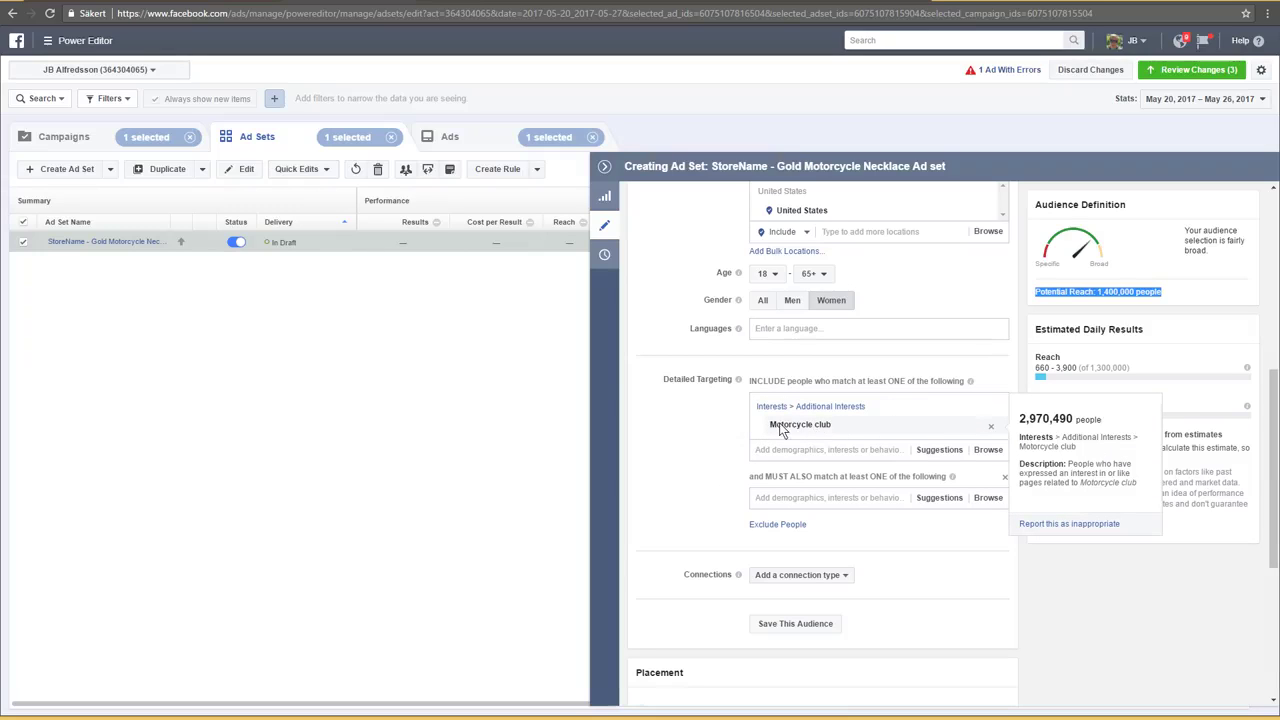
click(818, 491)
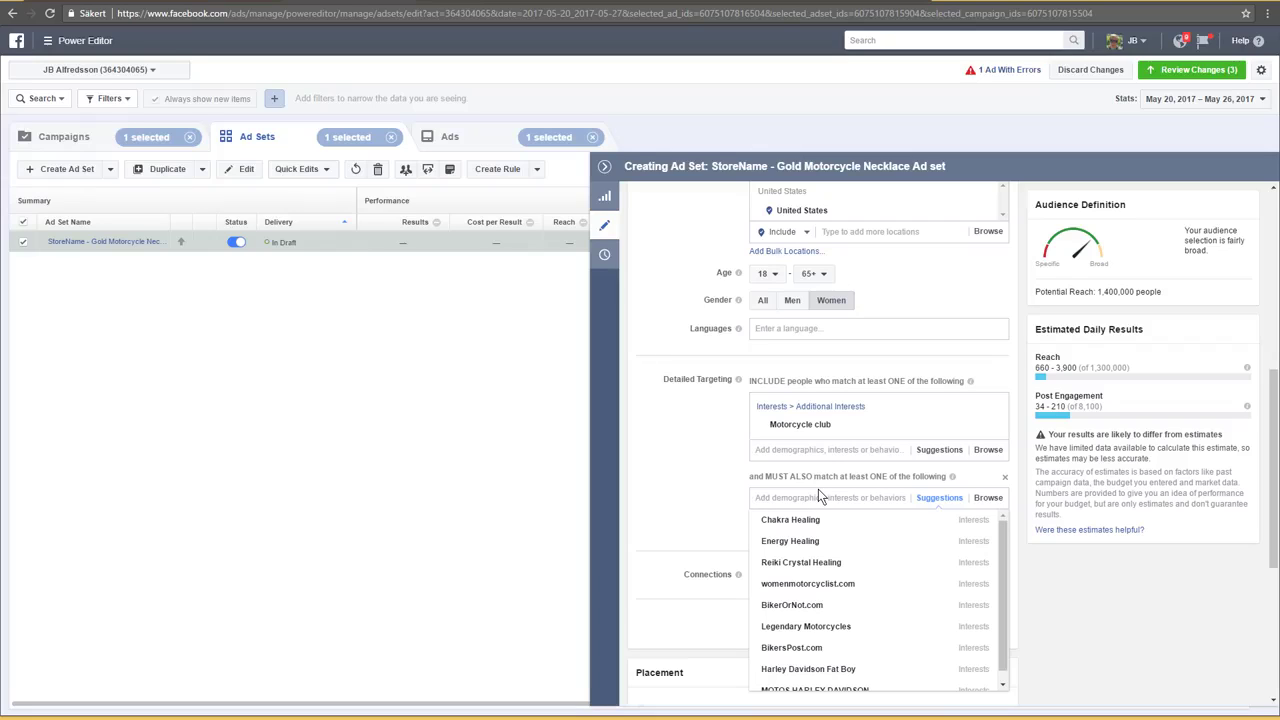
mouse_move(855, 427)
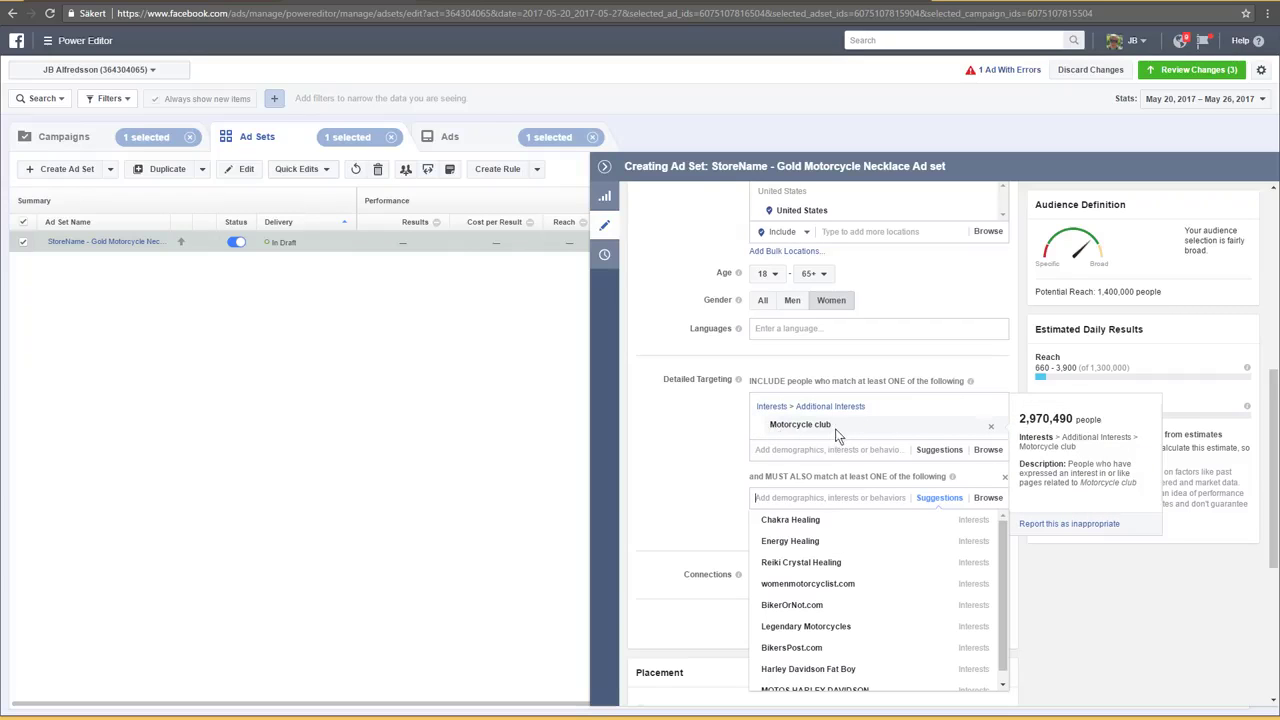
mouse_move(828, 516)
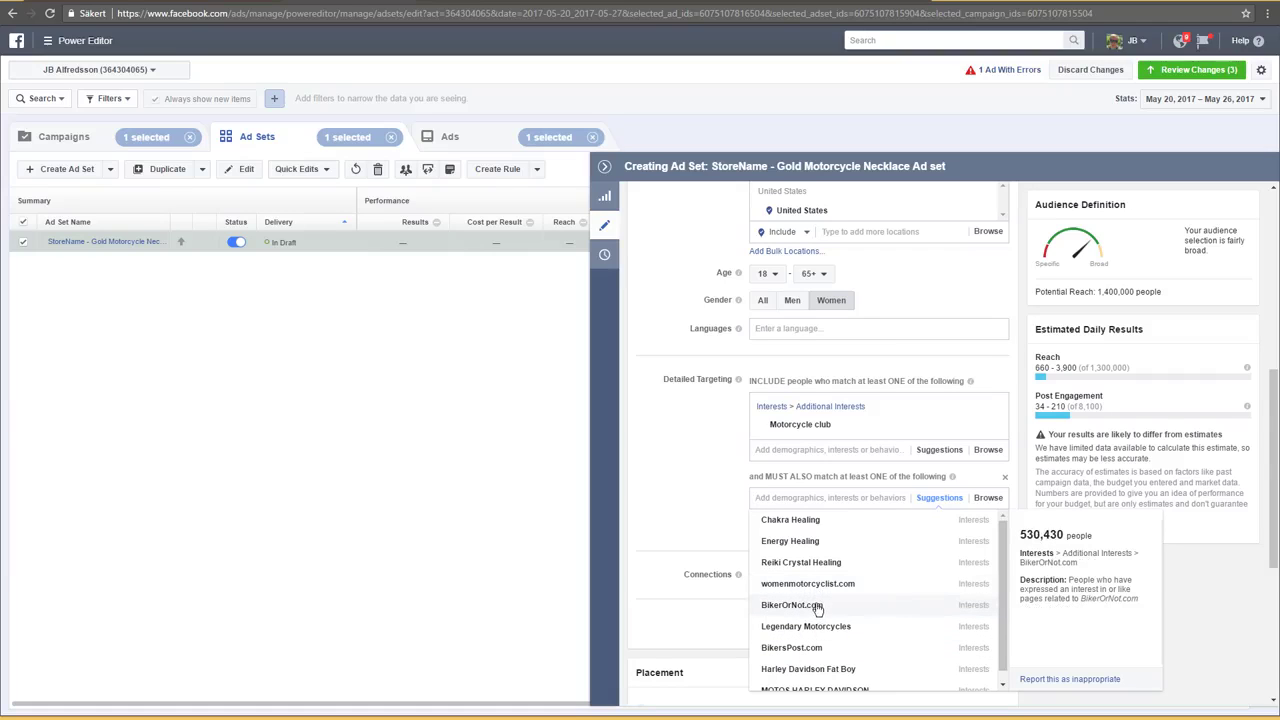
scroll(818, 607, down, 1)
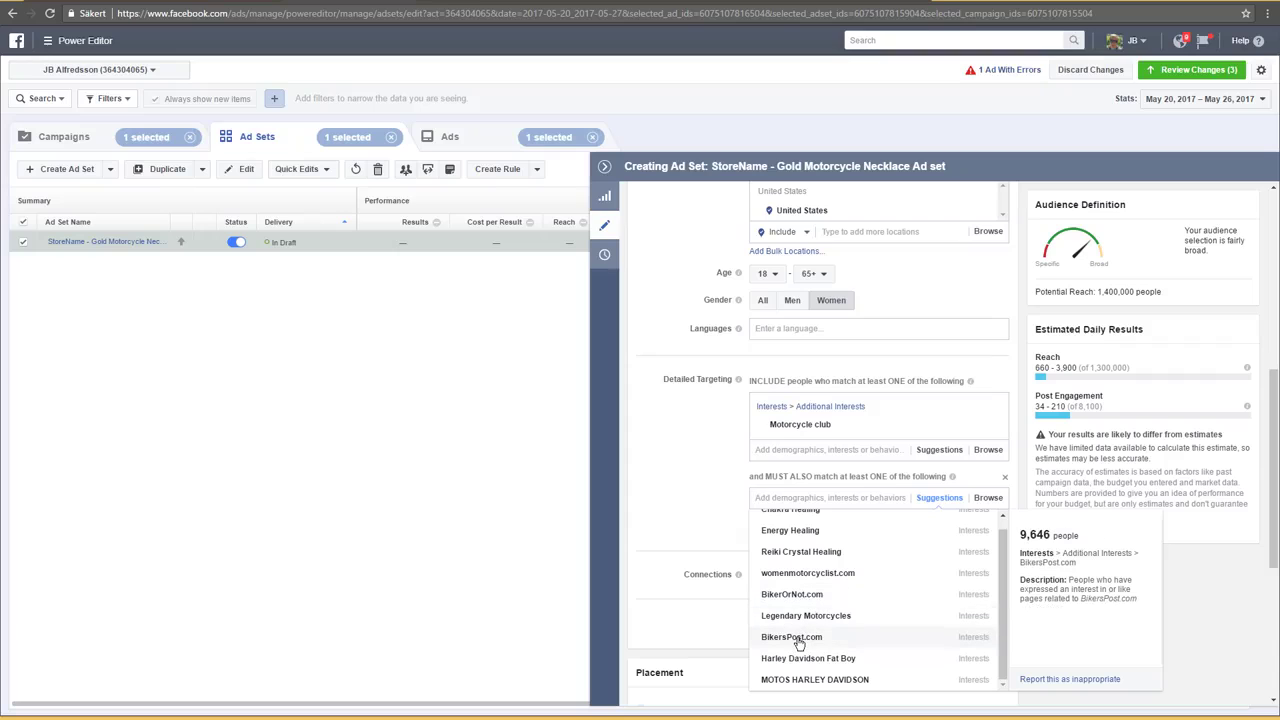
click(808, 578)
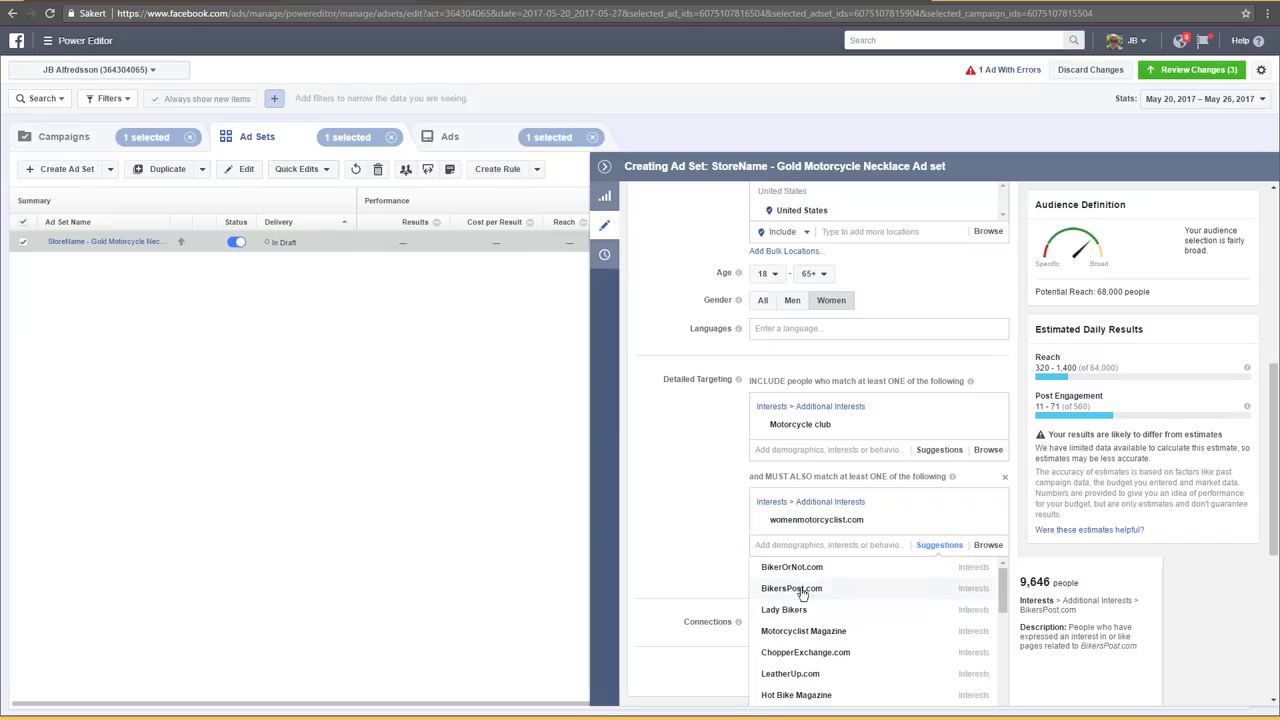
Add the interests BikerOrNot.com, ChopperExchange.com, BikersPost.com and LeatherUp.com to the must-also-match targeting group
click(807, 577)
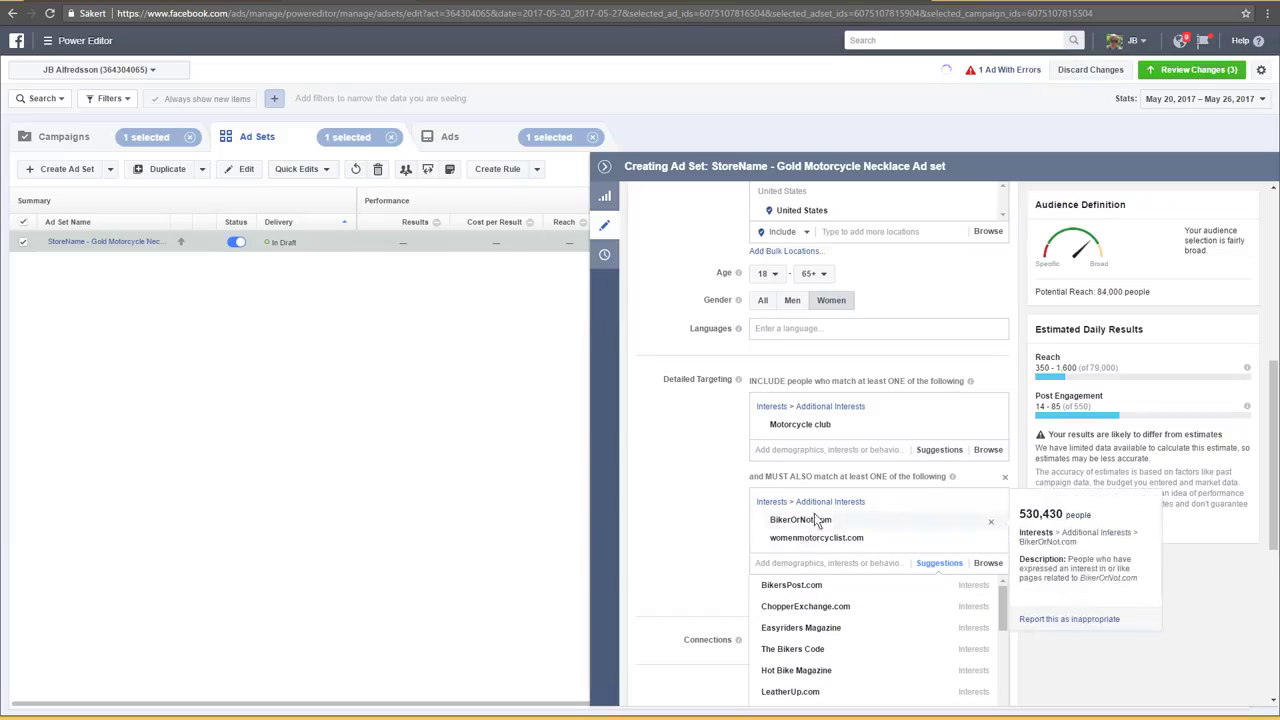
scroll(846, 531, down, 1)
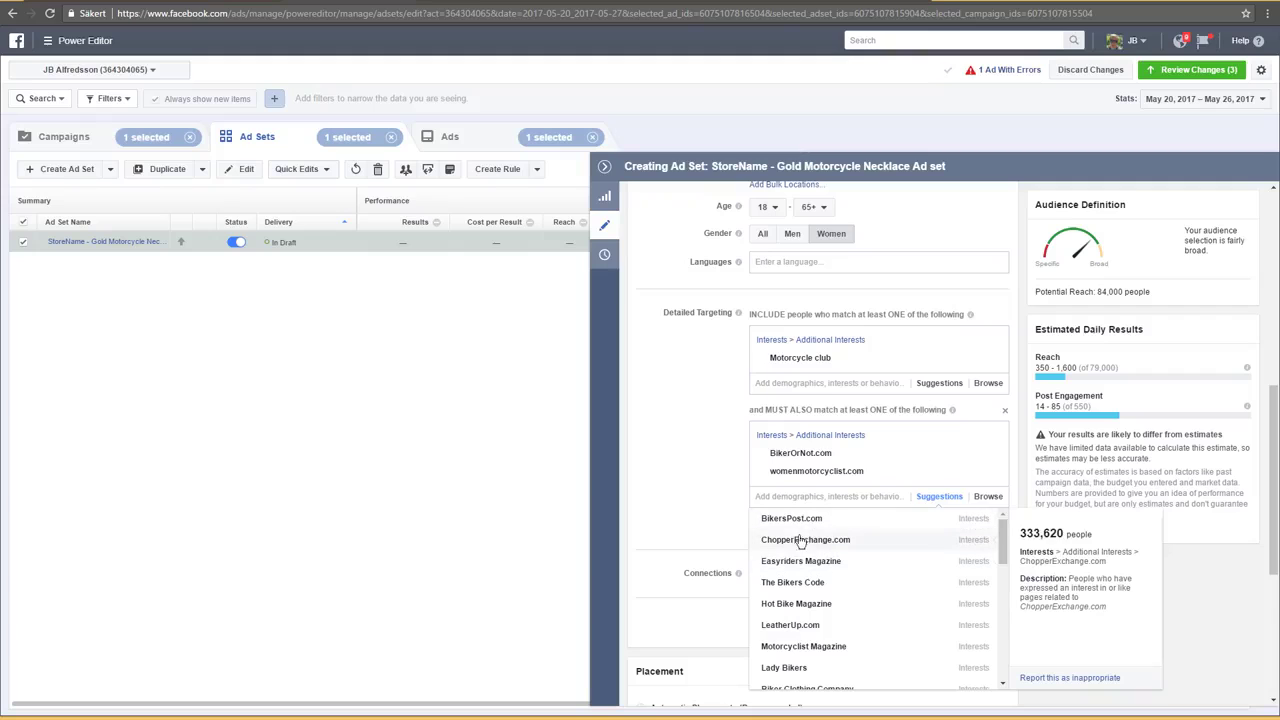
click(798, 542)
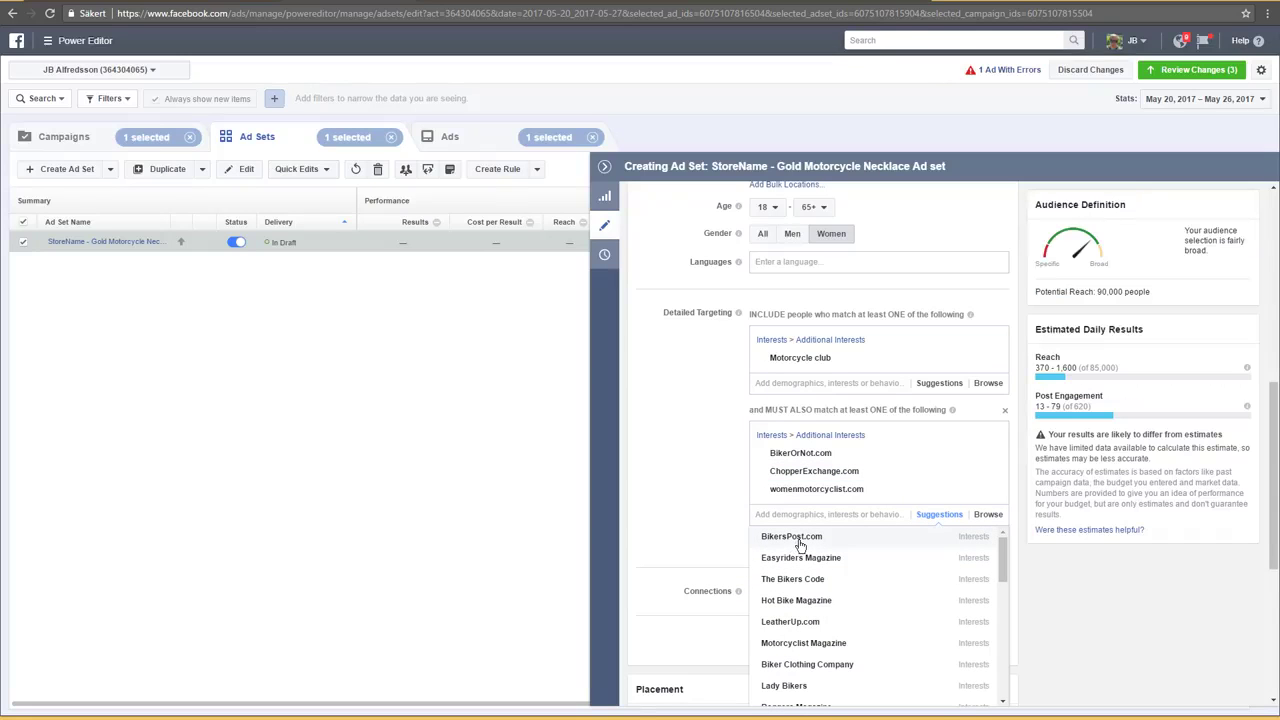
click(800, 545)
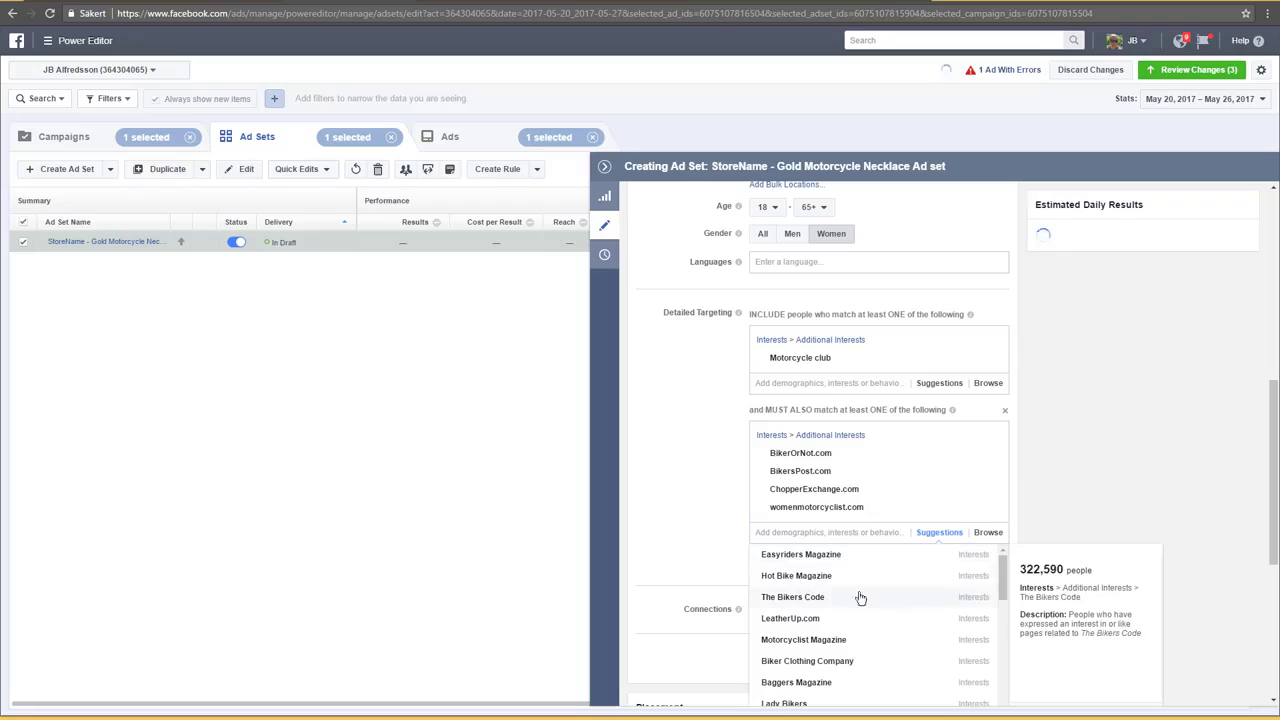
scroll(804, 578, down, 1)
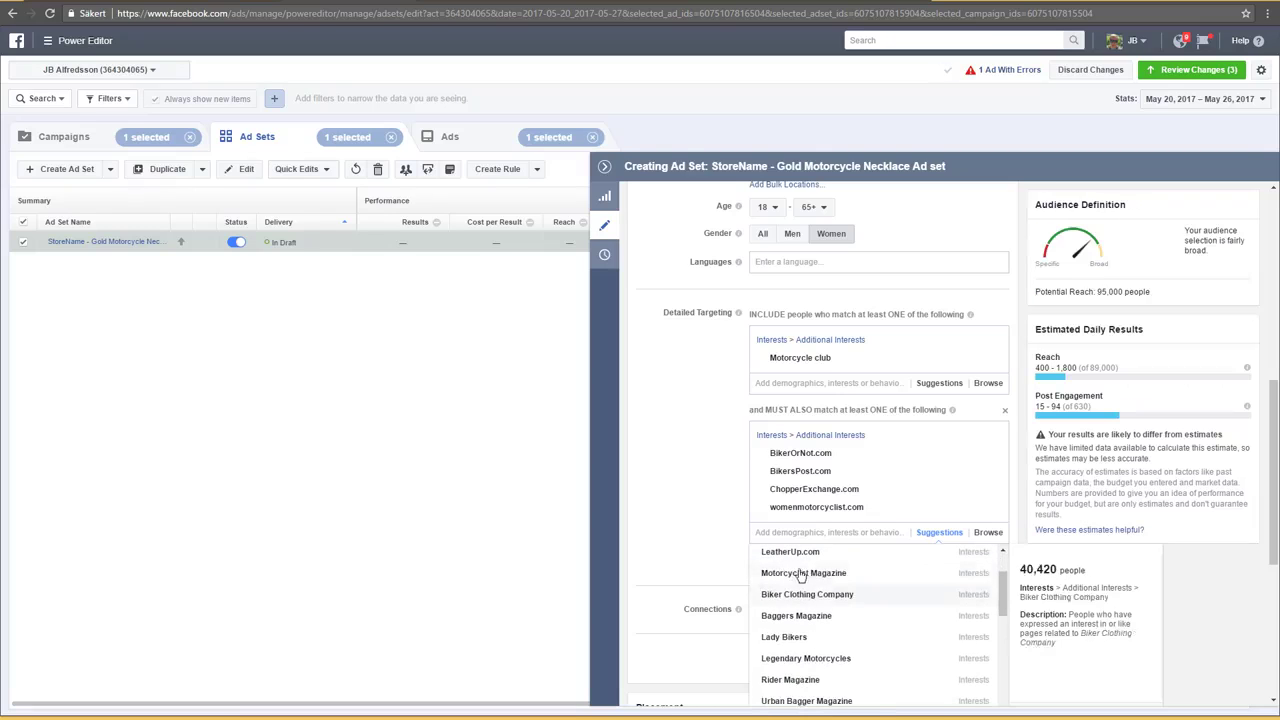
scroll(802, 590, up, 1)
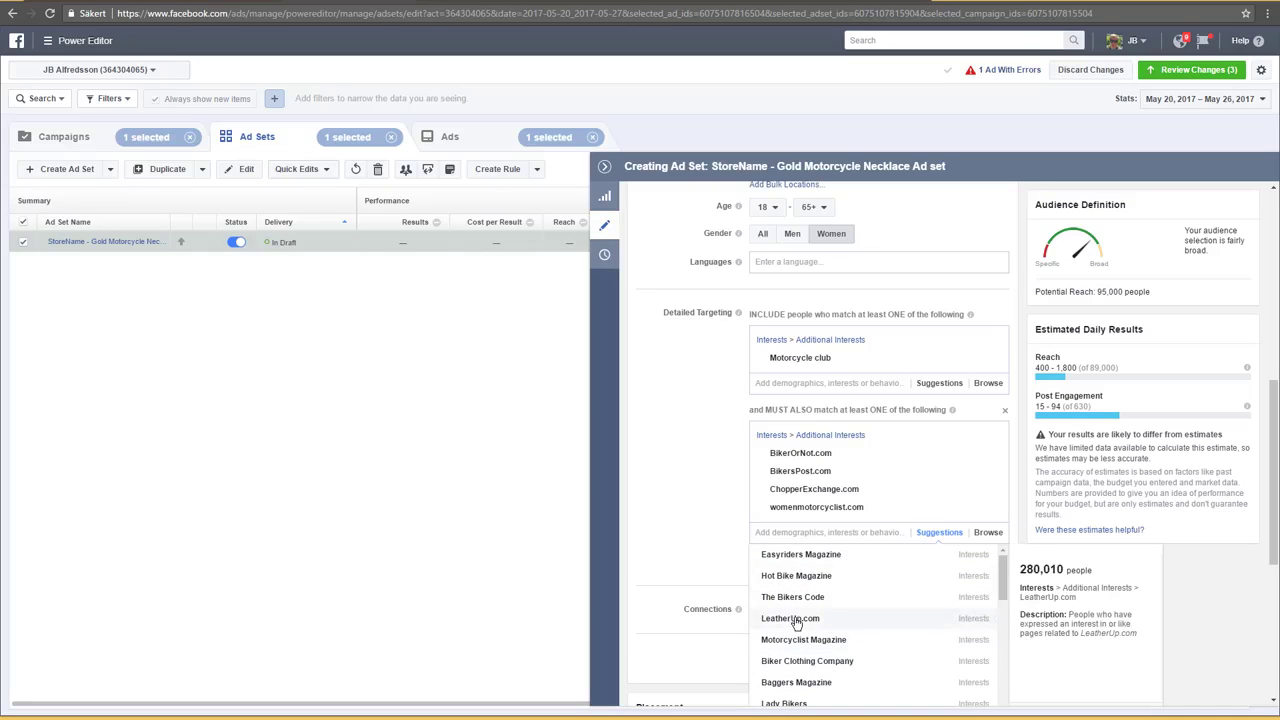
click(790, 619)
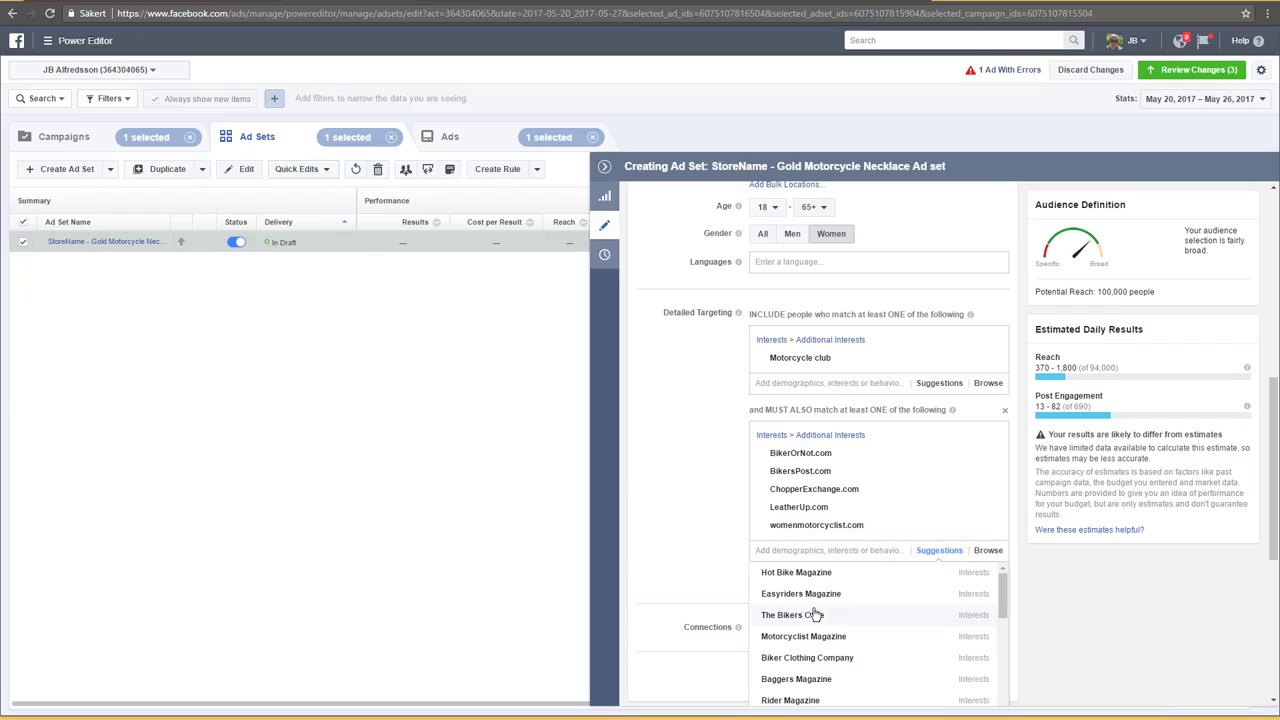
Add the suggested interests Hot Bike Magazine, Motorcyclist Magazine and Rider Magazine to the must-also-match targeting group
mouse_move(824, 360)
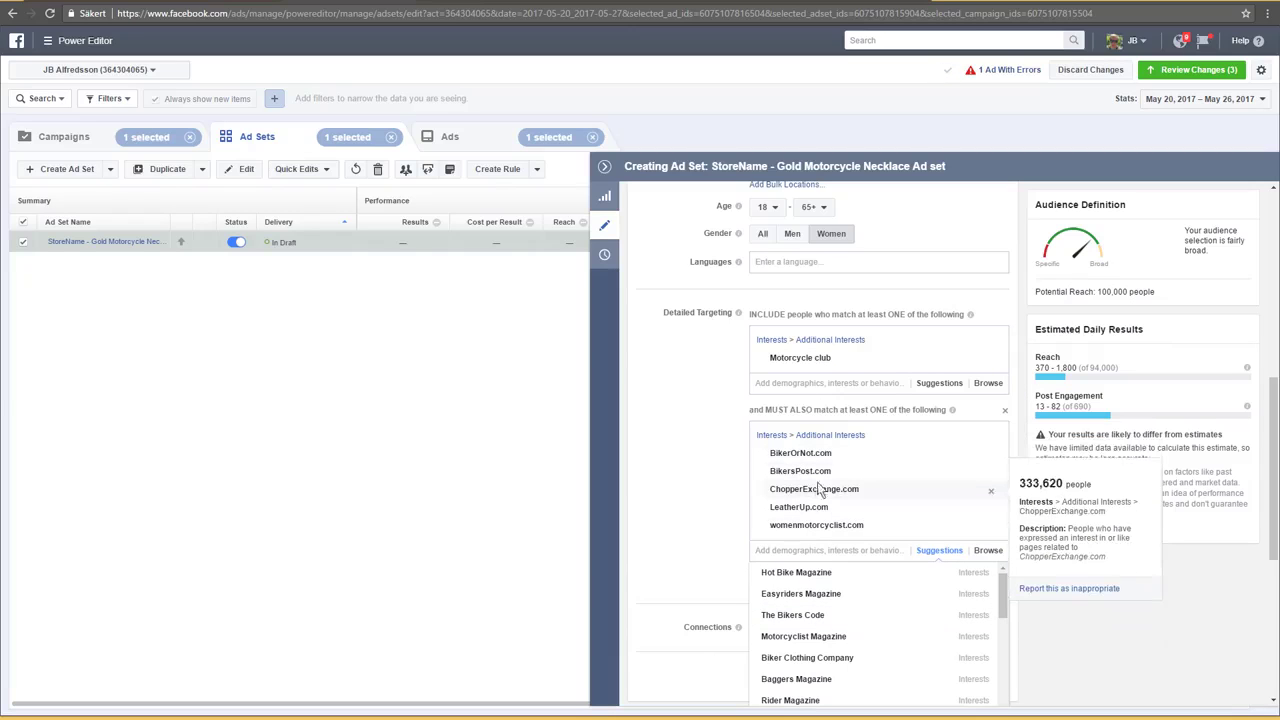
mouse_move(793, 487)
mouse_move(820, 572)
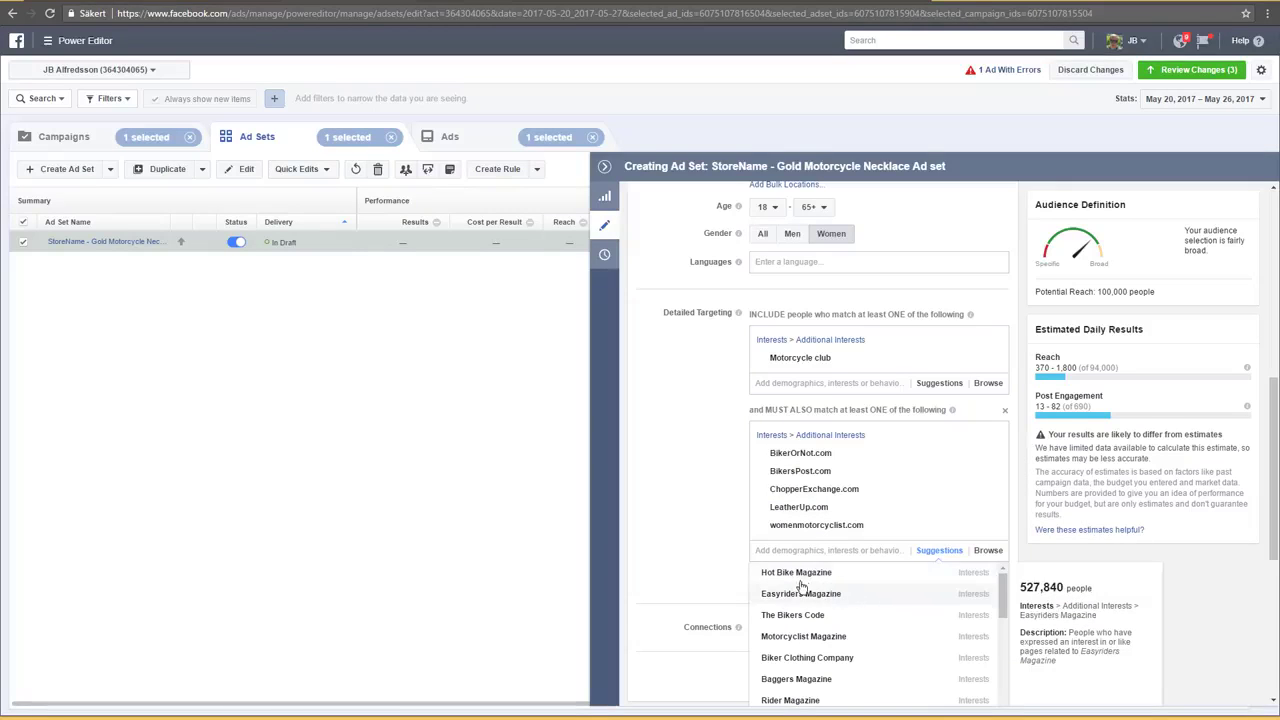
mouse_move(790, 597)
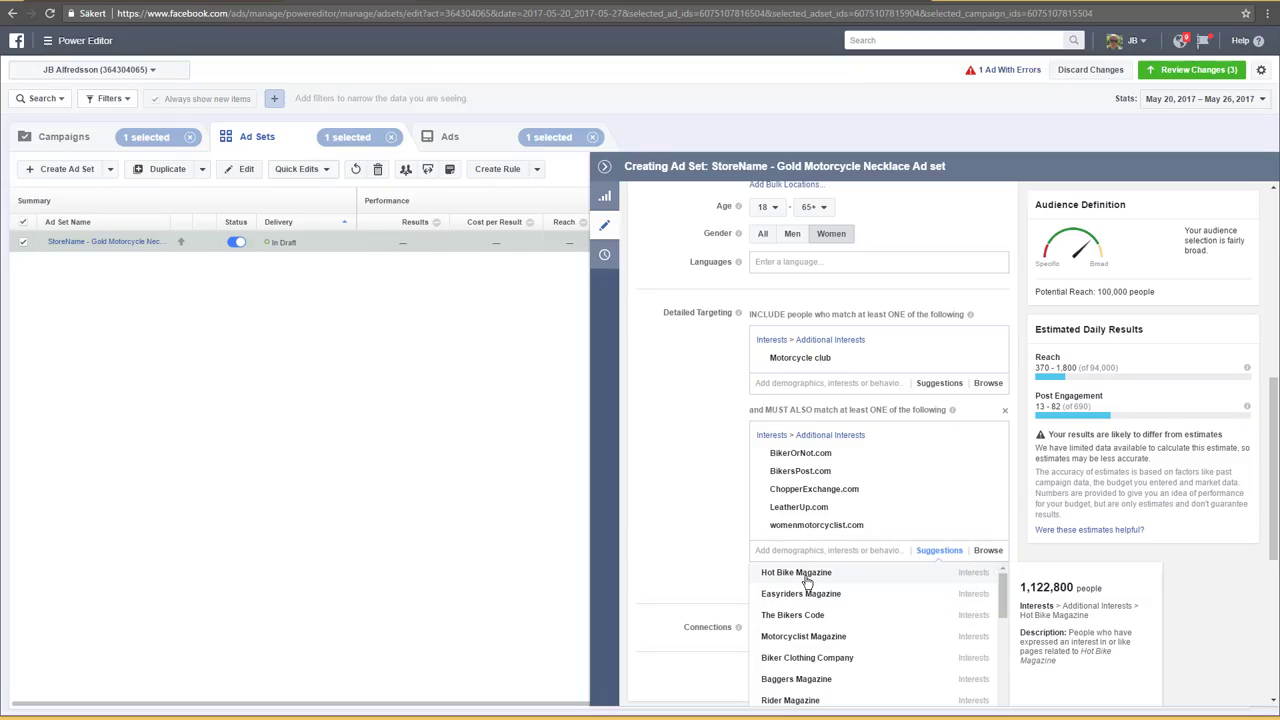
mouse_move(811, 640)
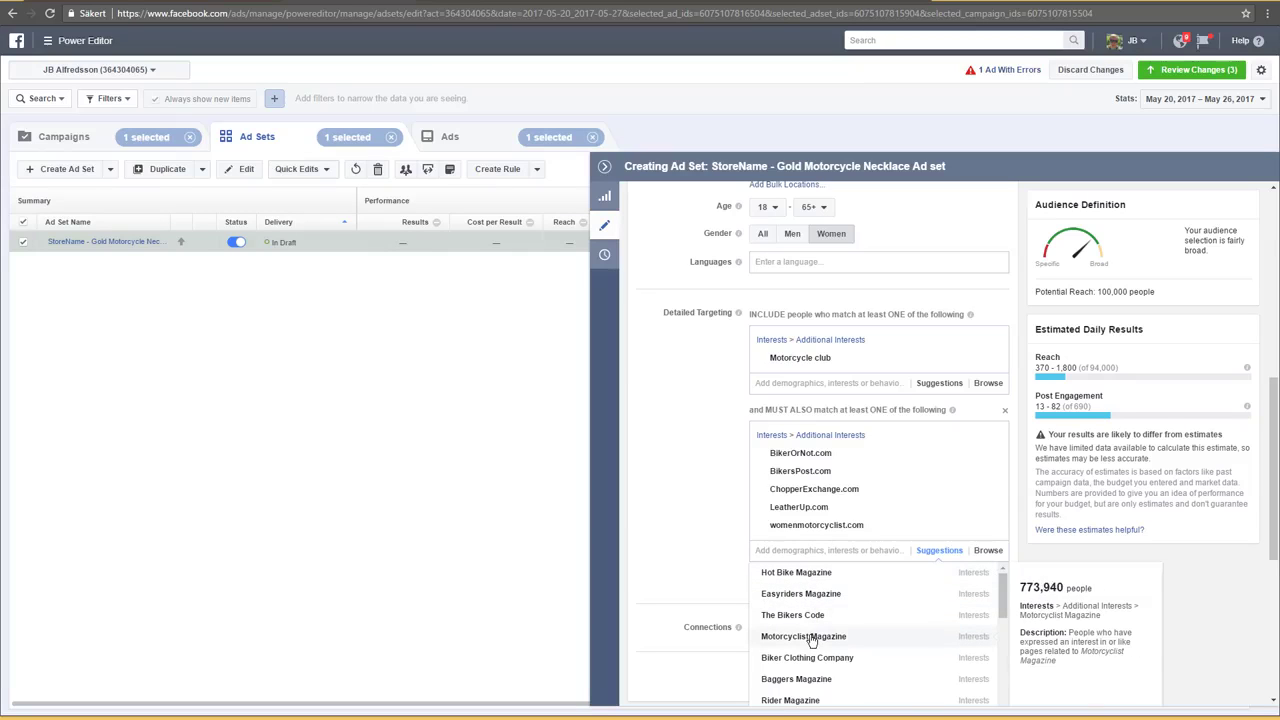
mouse_move(819, 667)
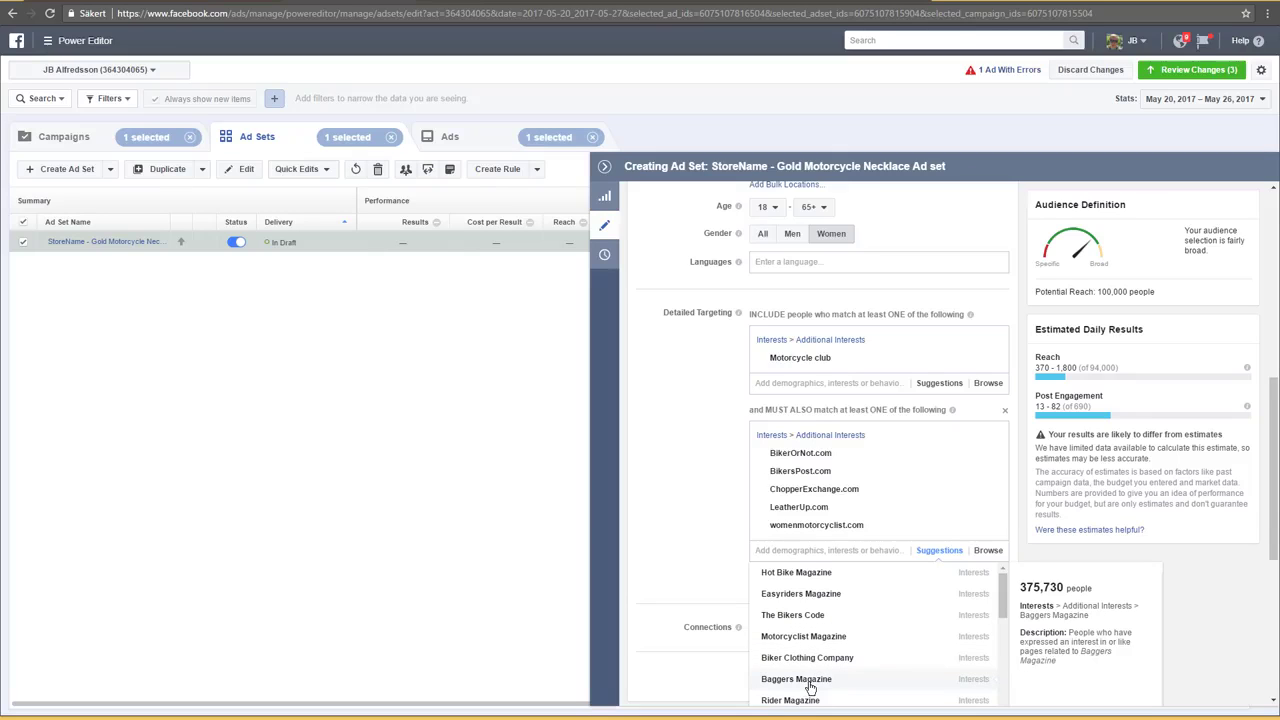
click(795, 578)
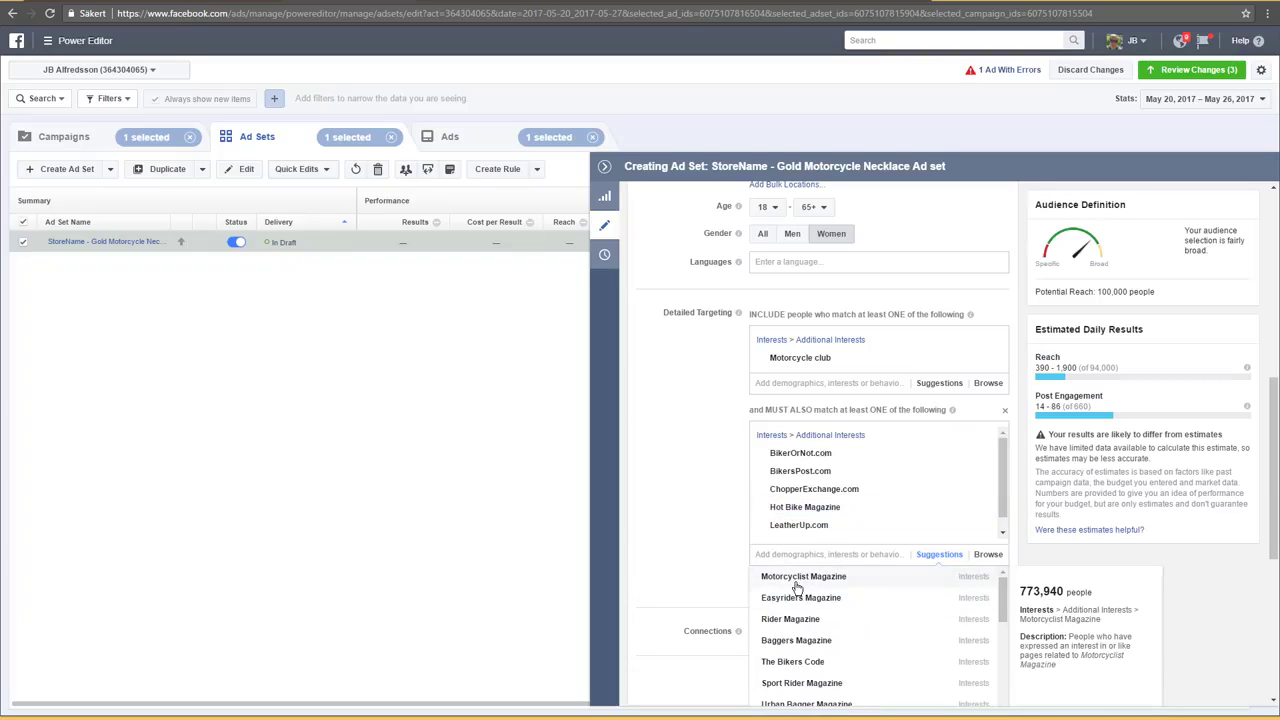
click(800, 582)
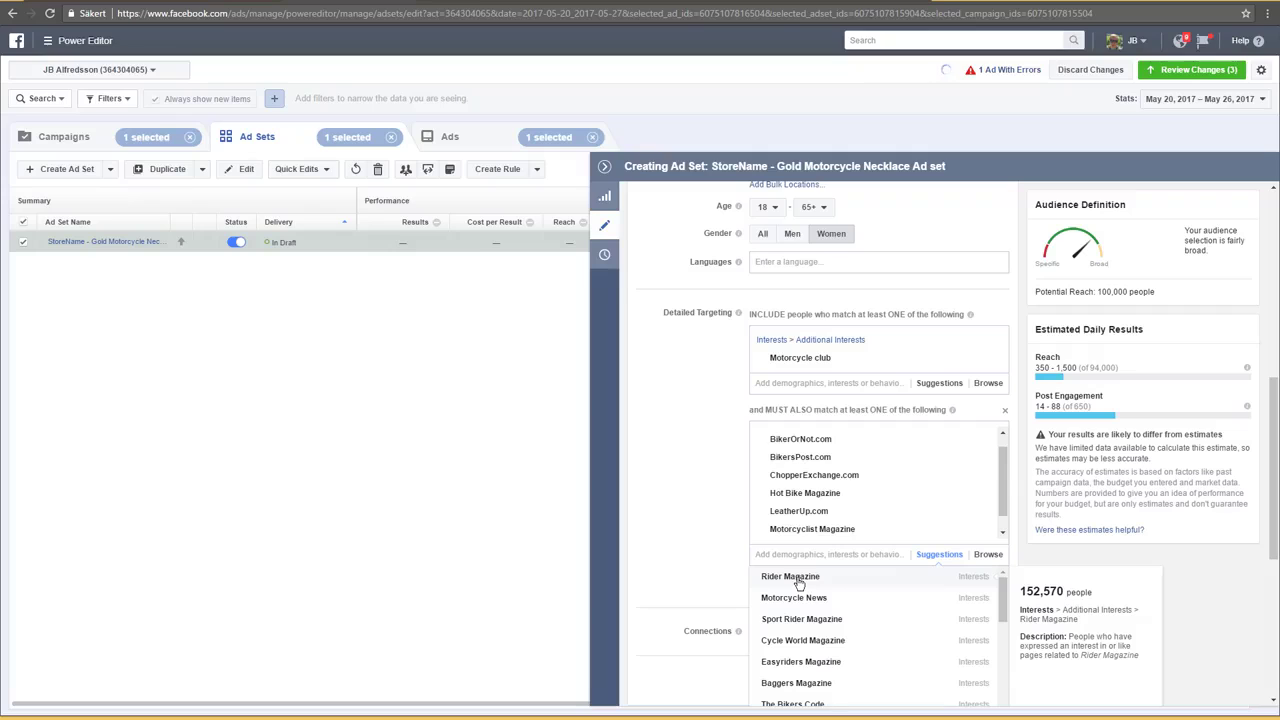
click(799, 584)
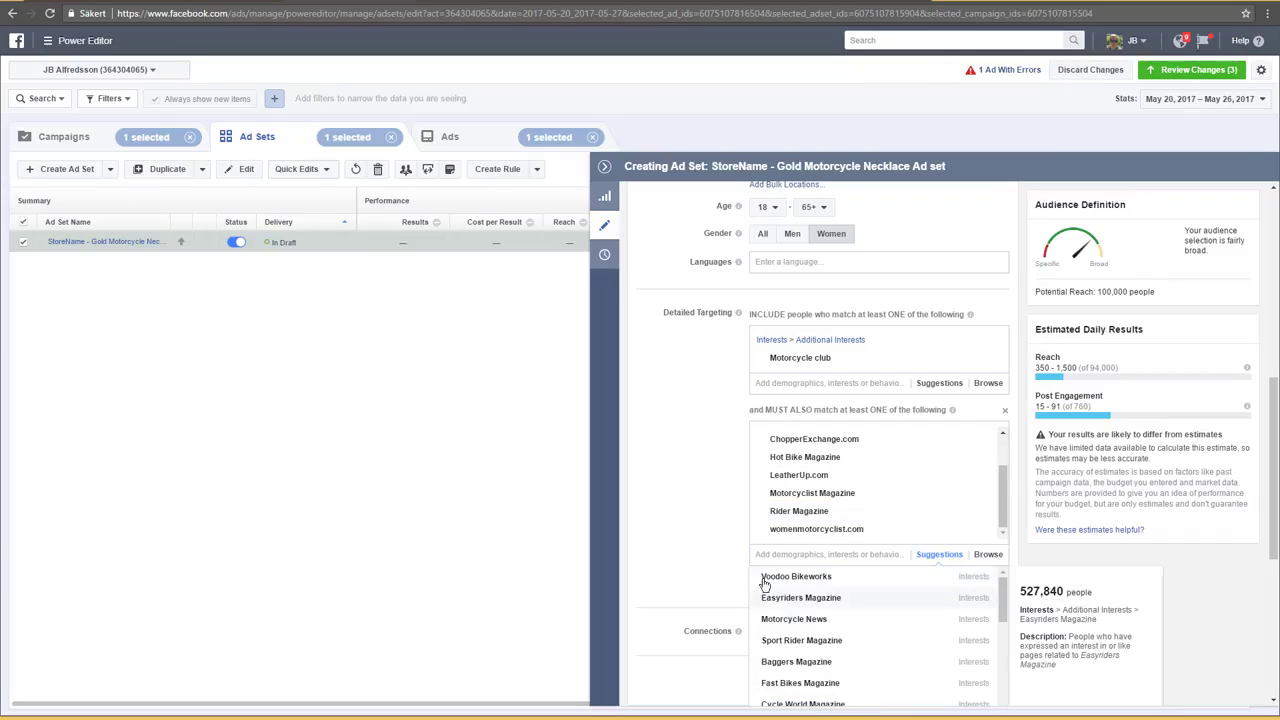
Add Motorcycle News, Easyriders Magazine, Fast Bikes Magazine and SuperBike (magazine) to the must-also-match interests
mouse_move(806, 604)
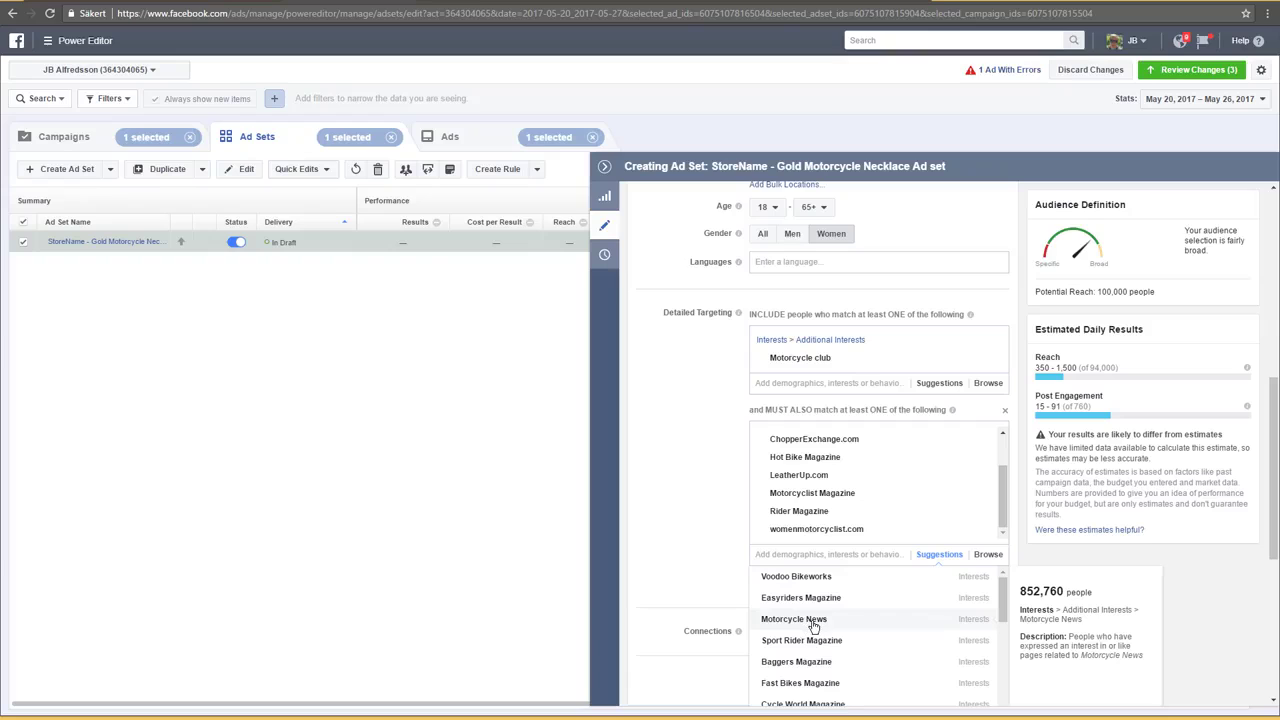
click(810, 621)
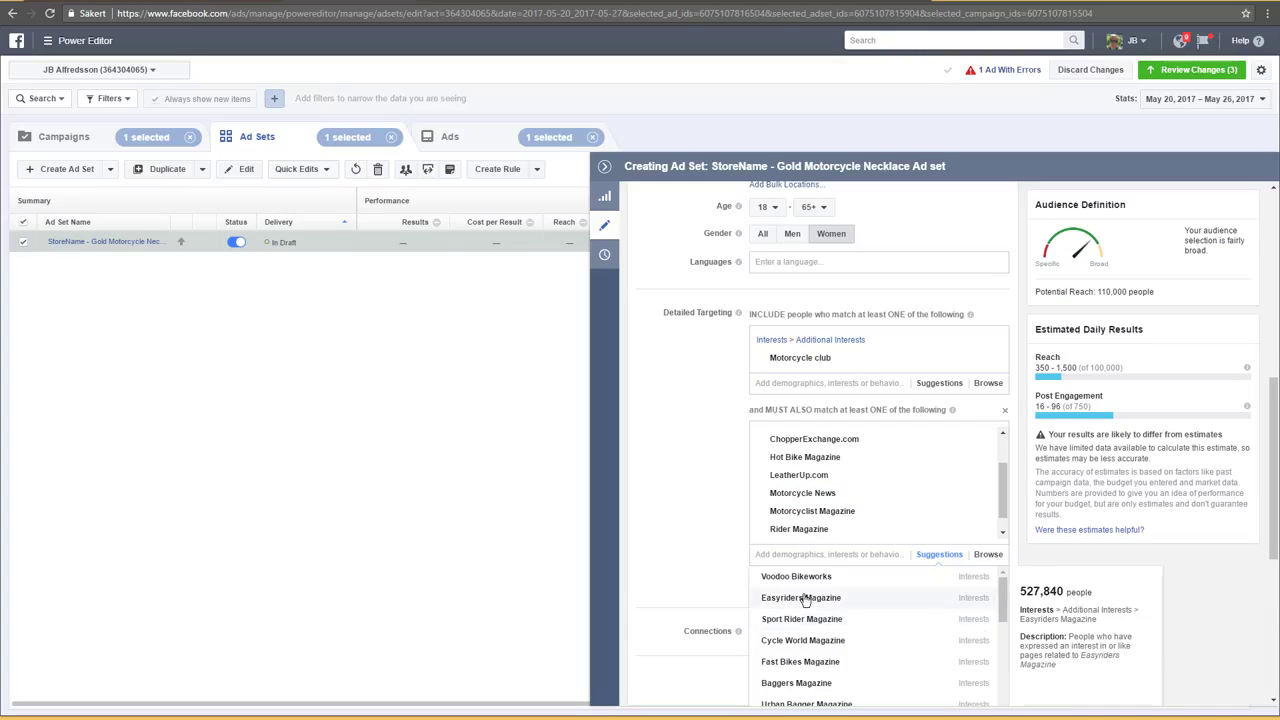
click(806, 599)
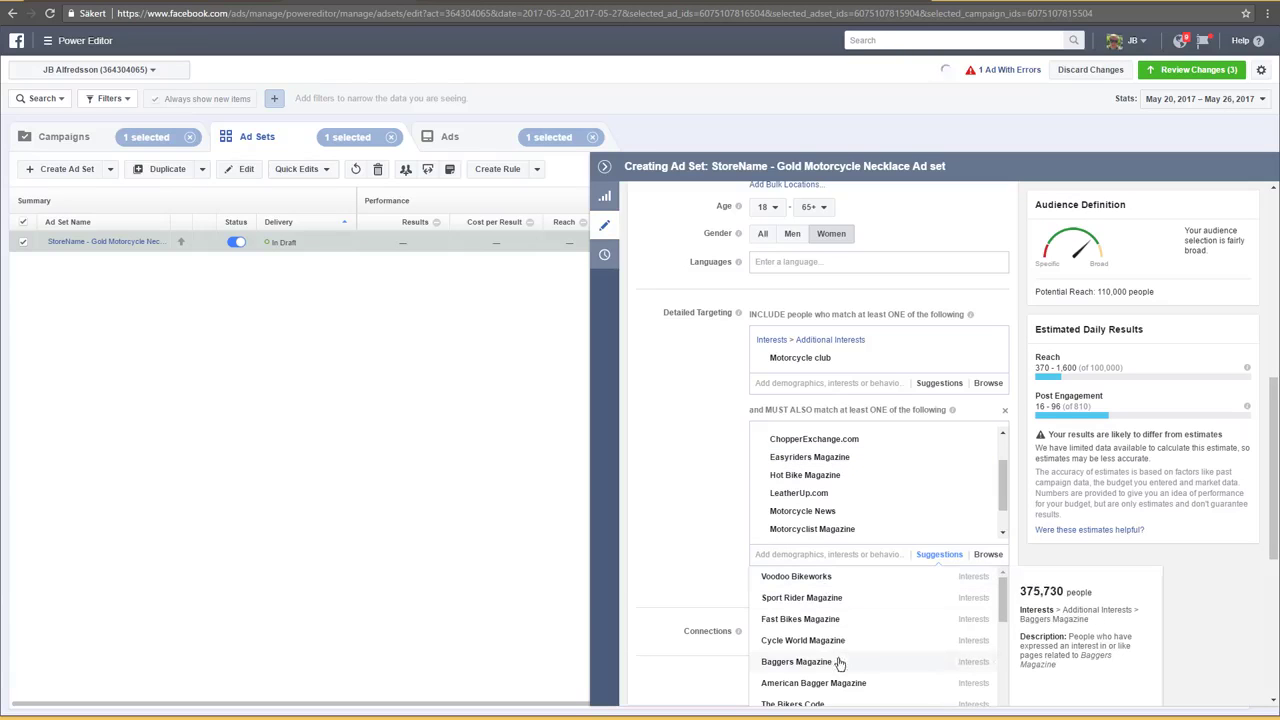
mouse_move(812, 641)
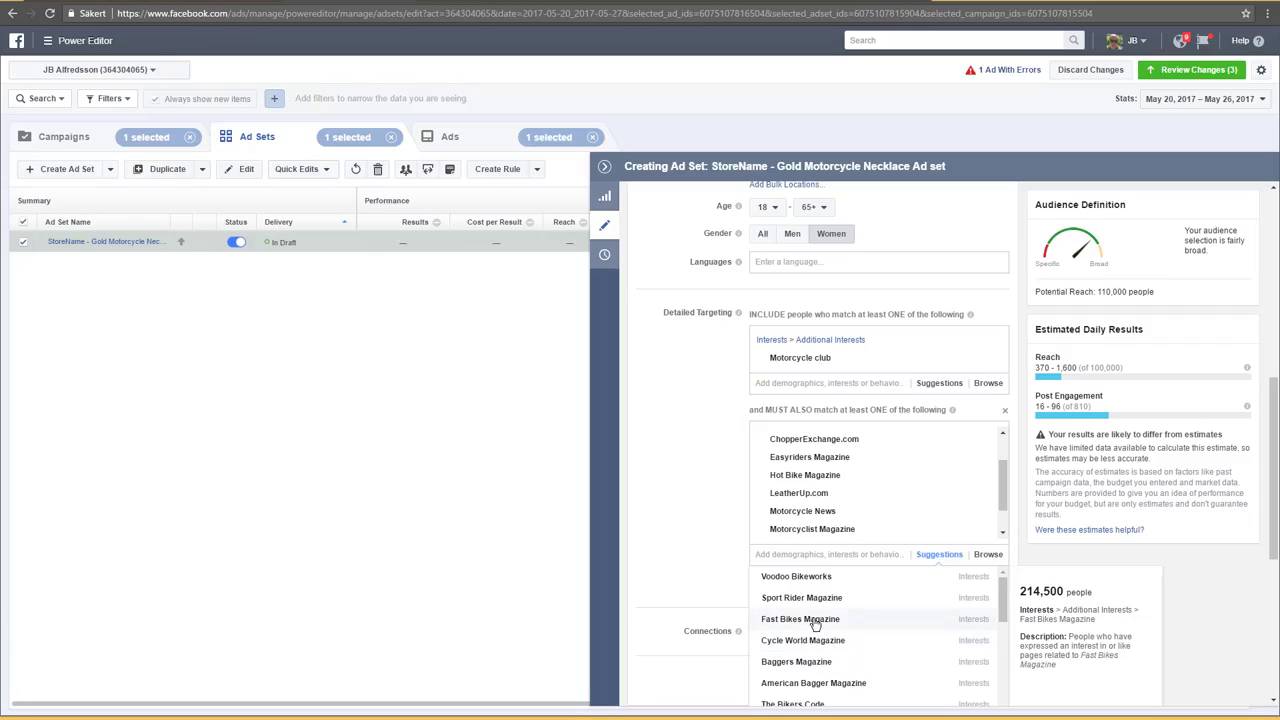
click(815, 623)
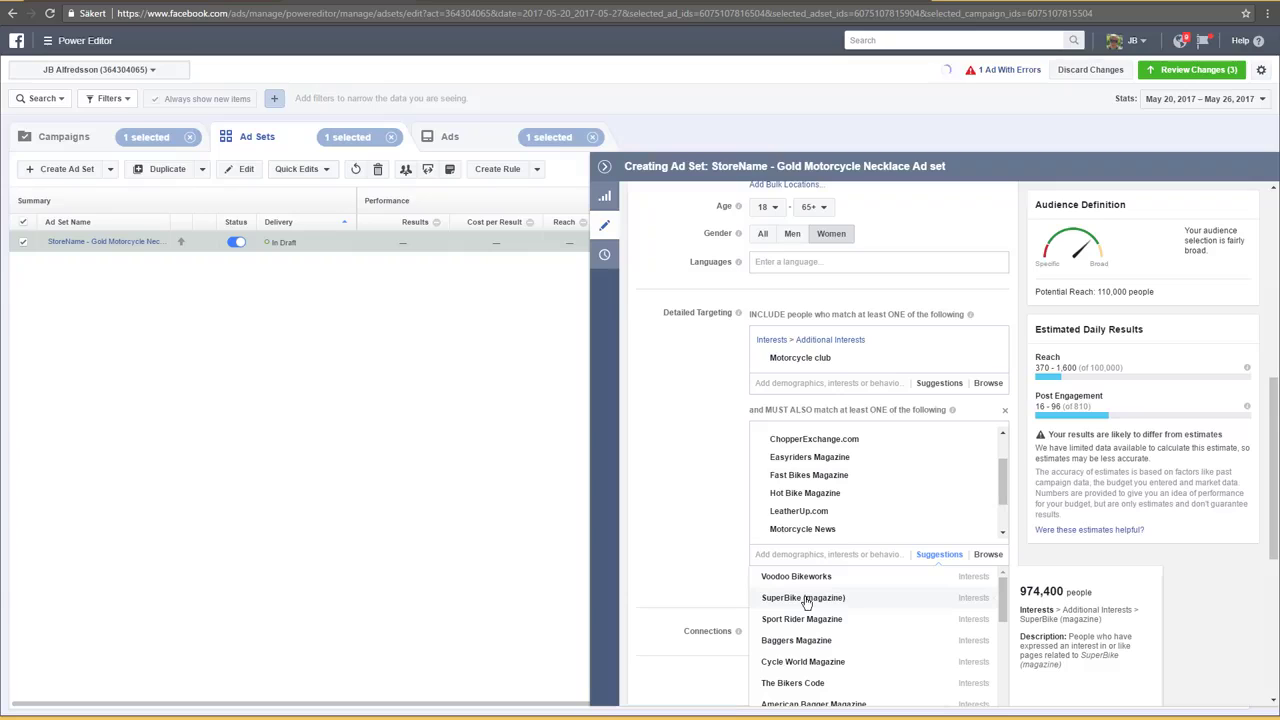
click(806, 600)
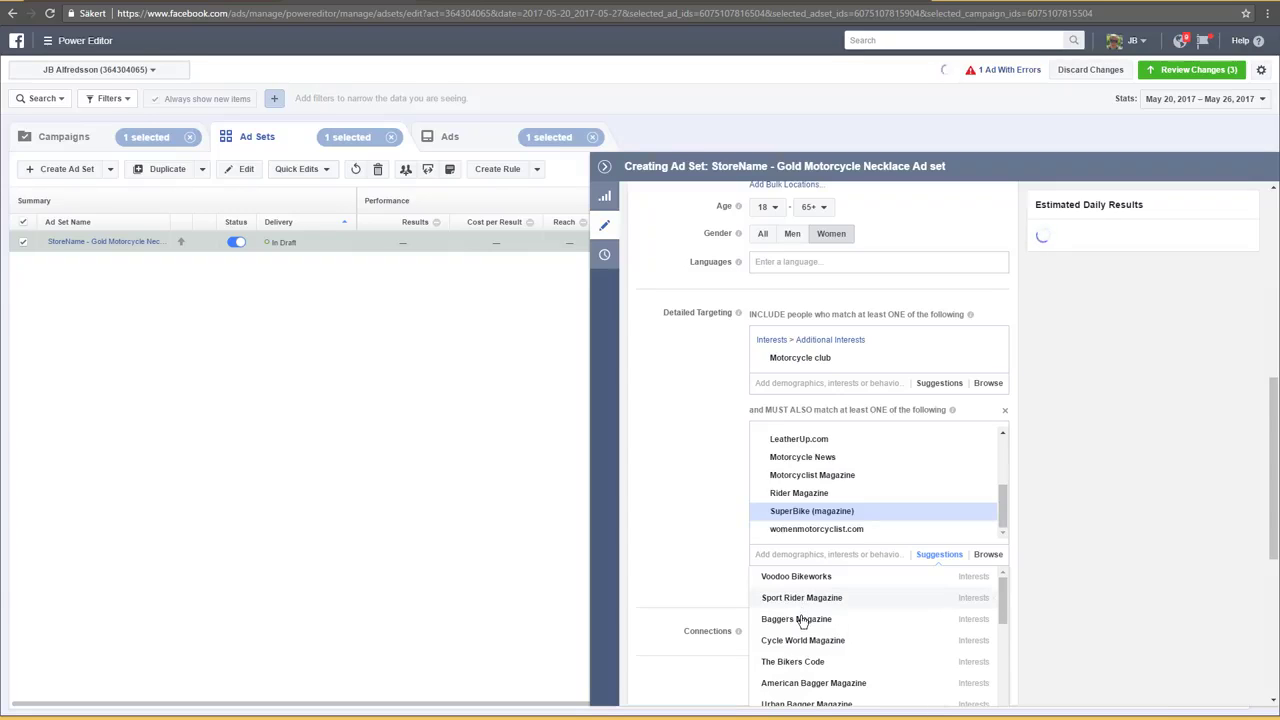
Add Sport Rider Magazine and The Bikers Code to the must-also-match interests, checking the potential reach
mouse_move(806, 627)
mouse_move(812, 604)
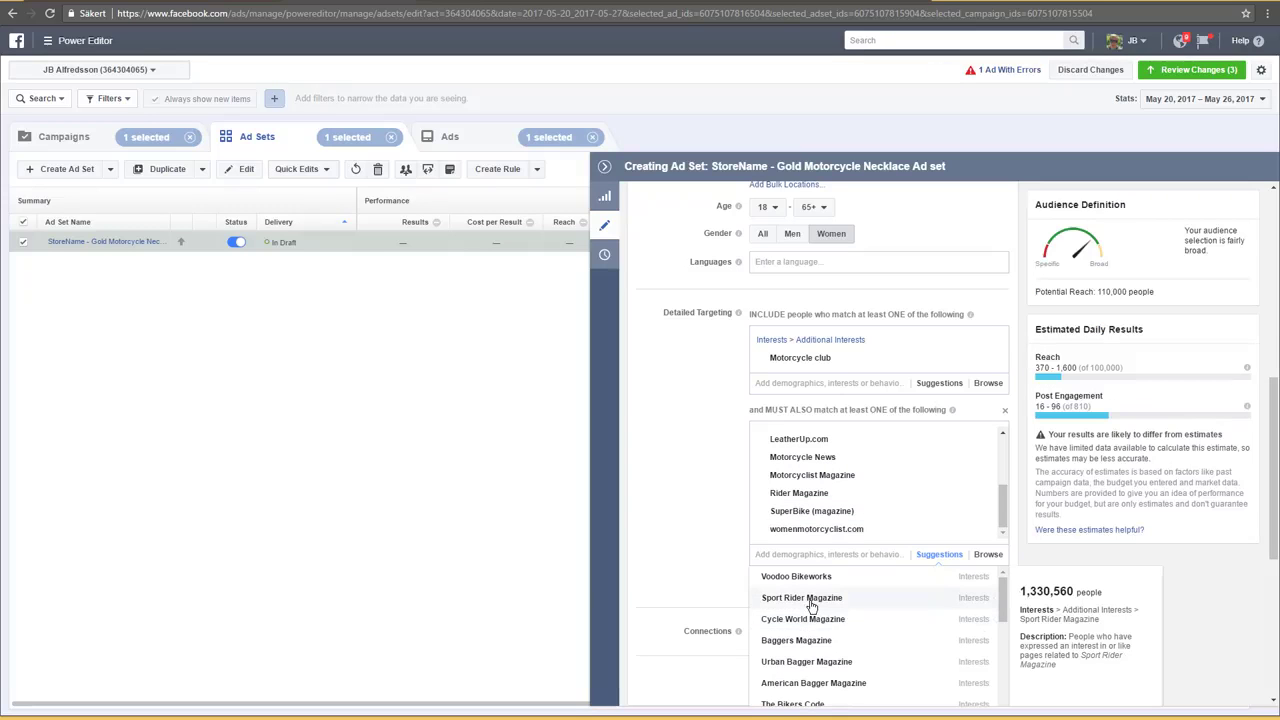
click(812, 600)
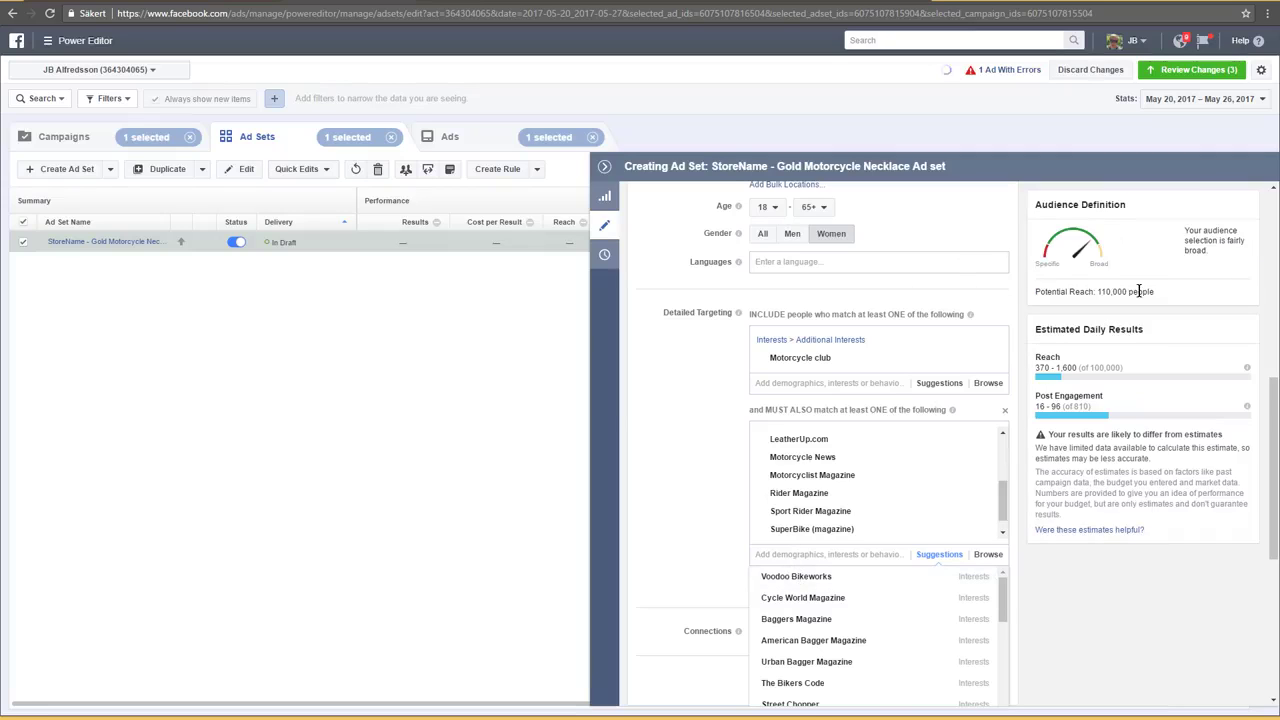
drag(1100, 291, 1129, 291)
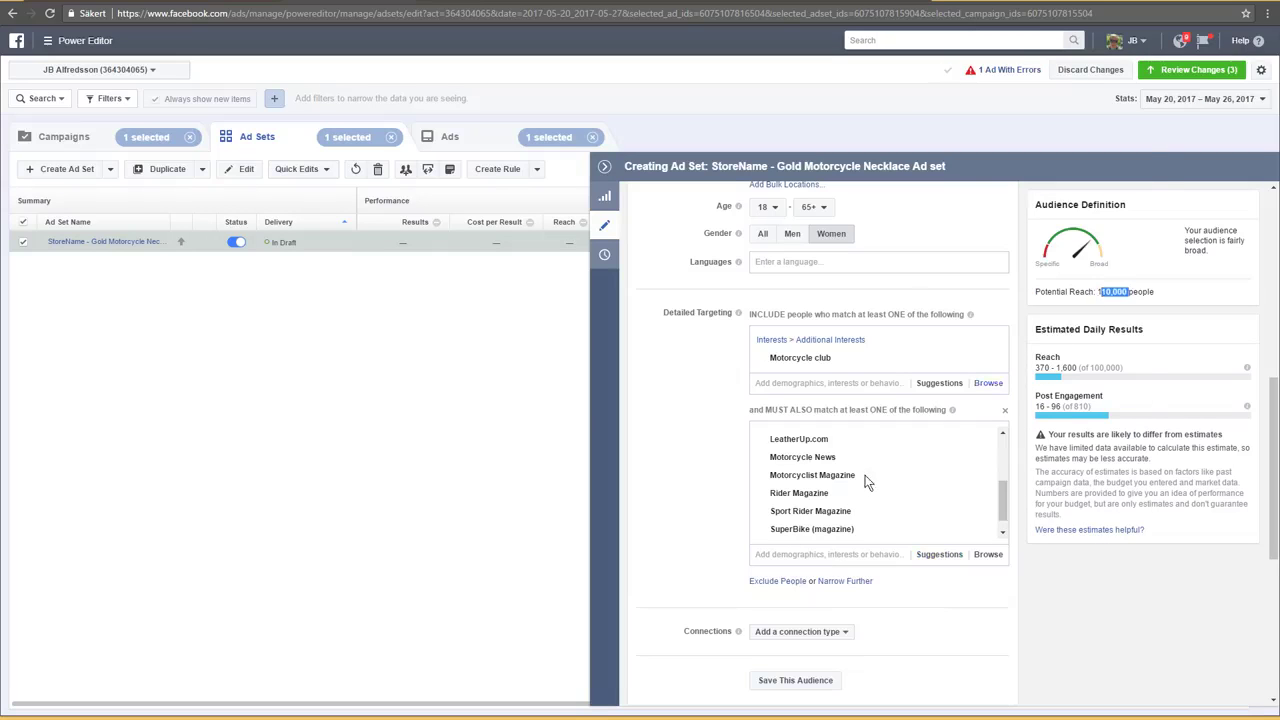
click(820, 556)
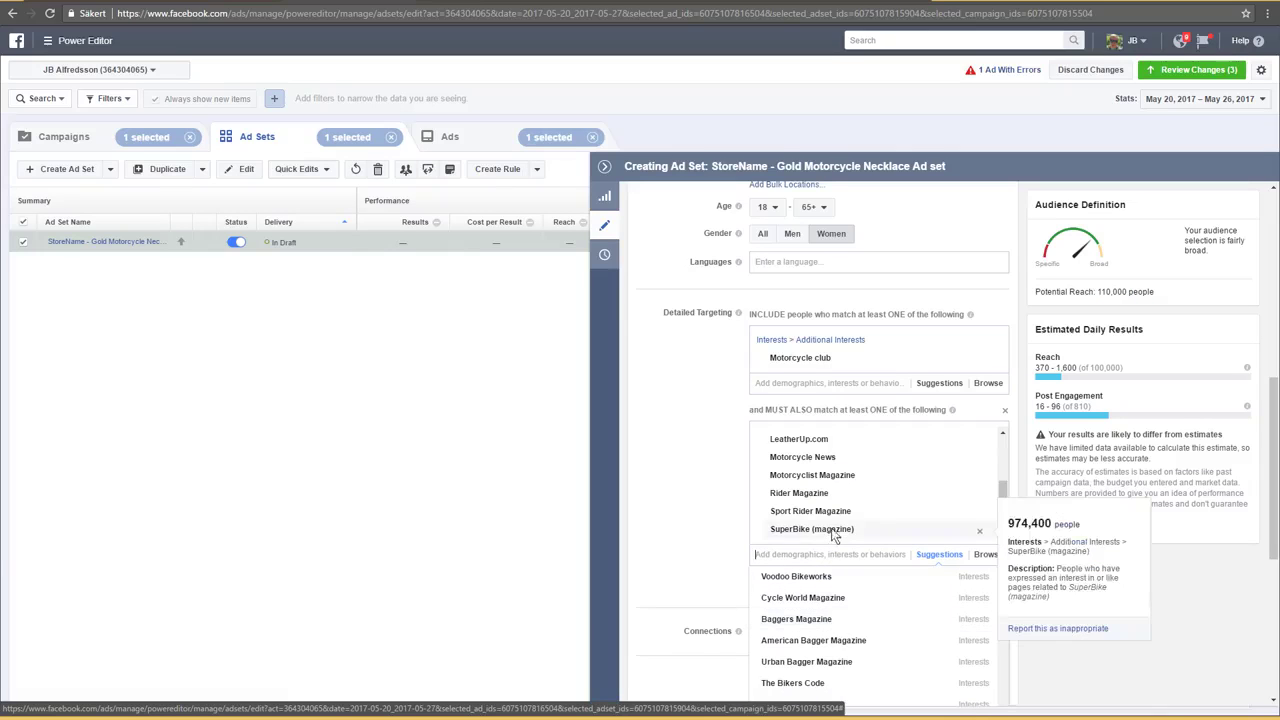
click(796, 686)
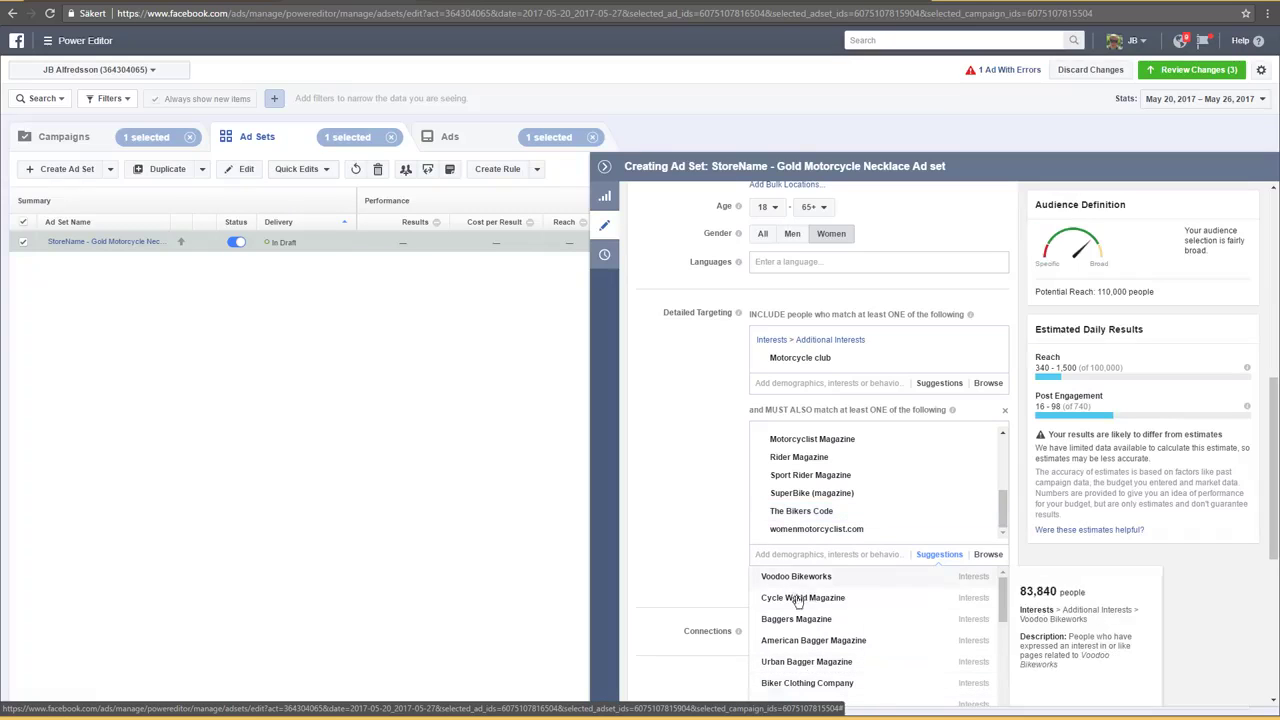
Add the suggested Sport bike interest to the included targeting group alongside Motorcycle club and check the potential reach
click(827, 383)
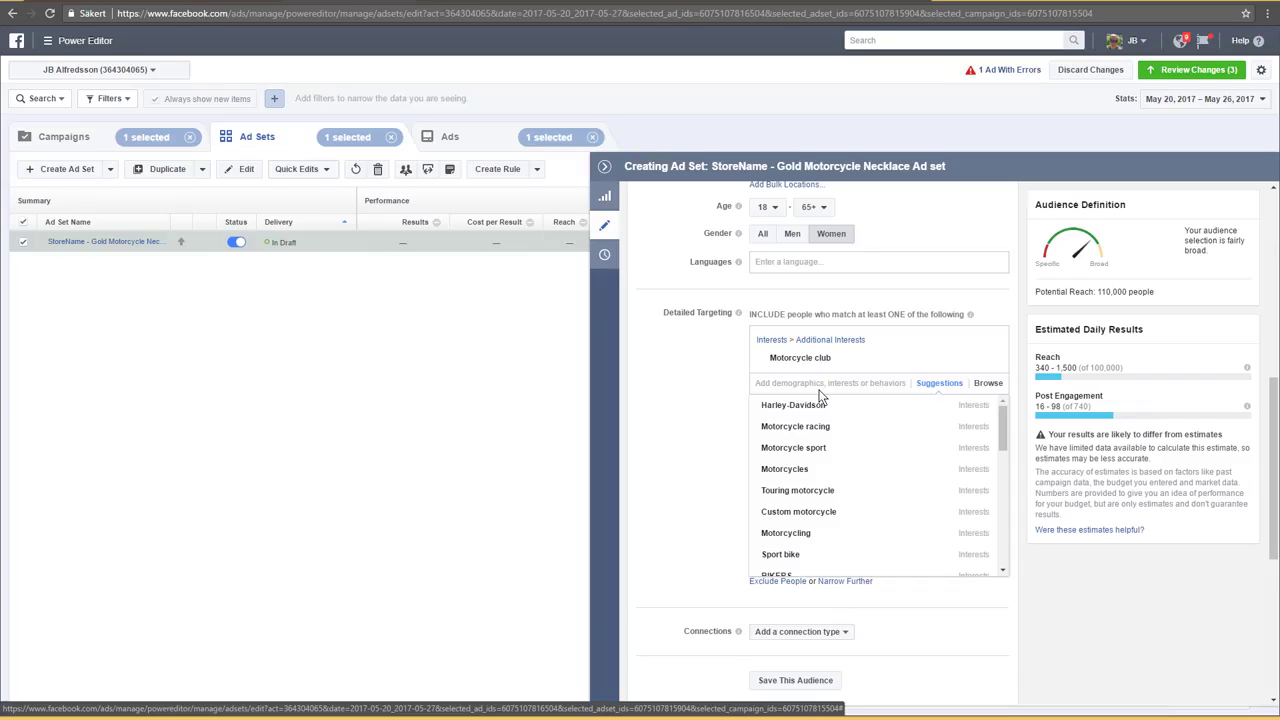
mouse_move(831, 461)
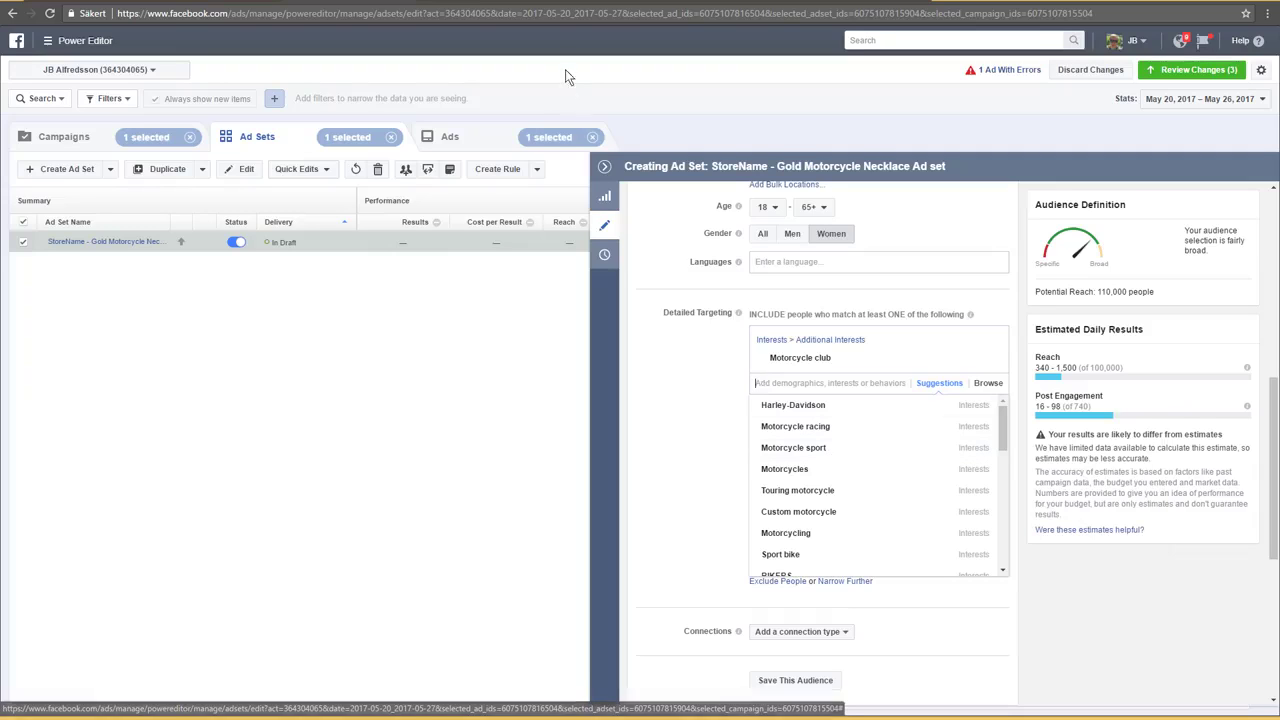
click(580, 4)
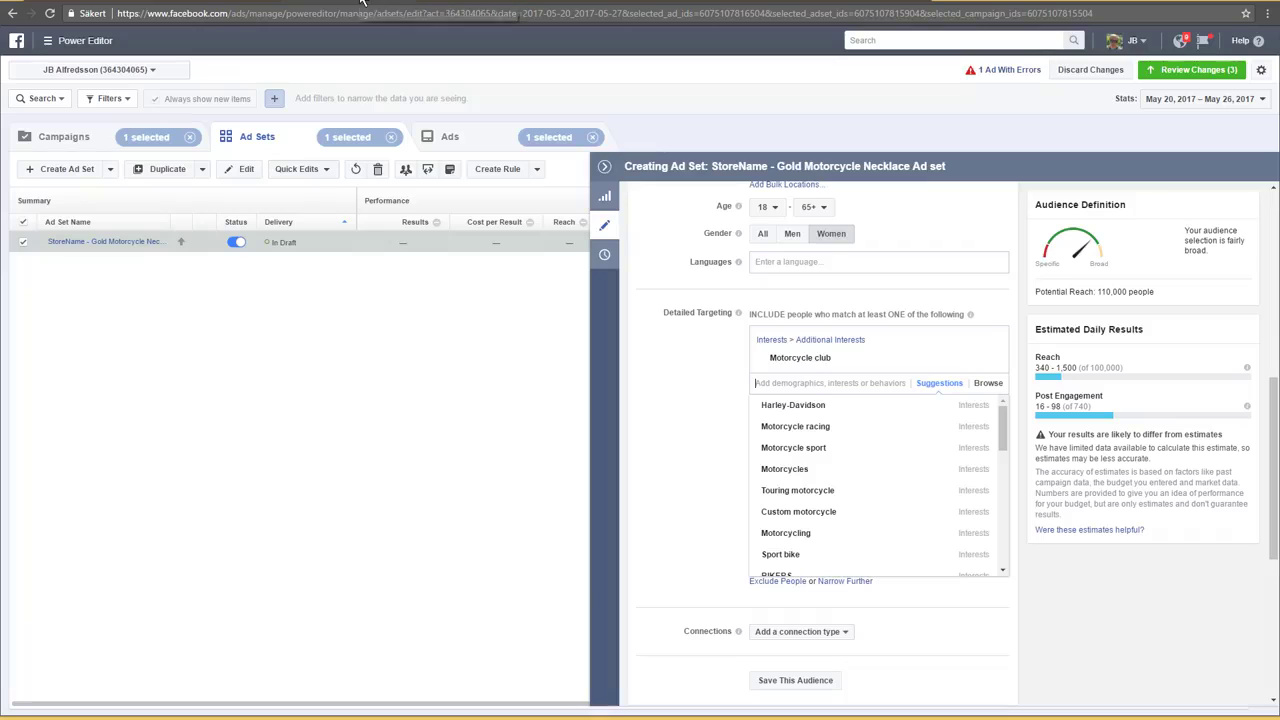
click(362, 4)
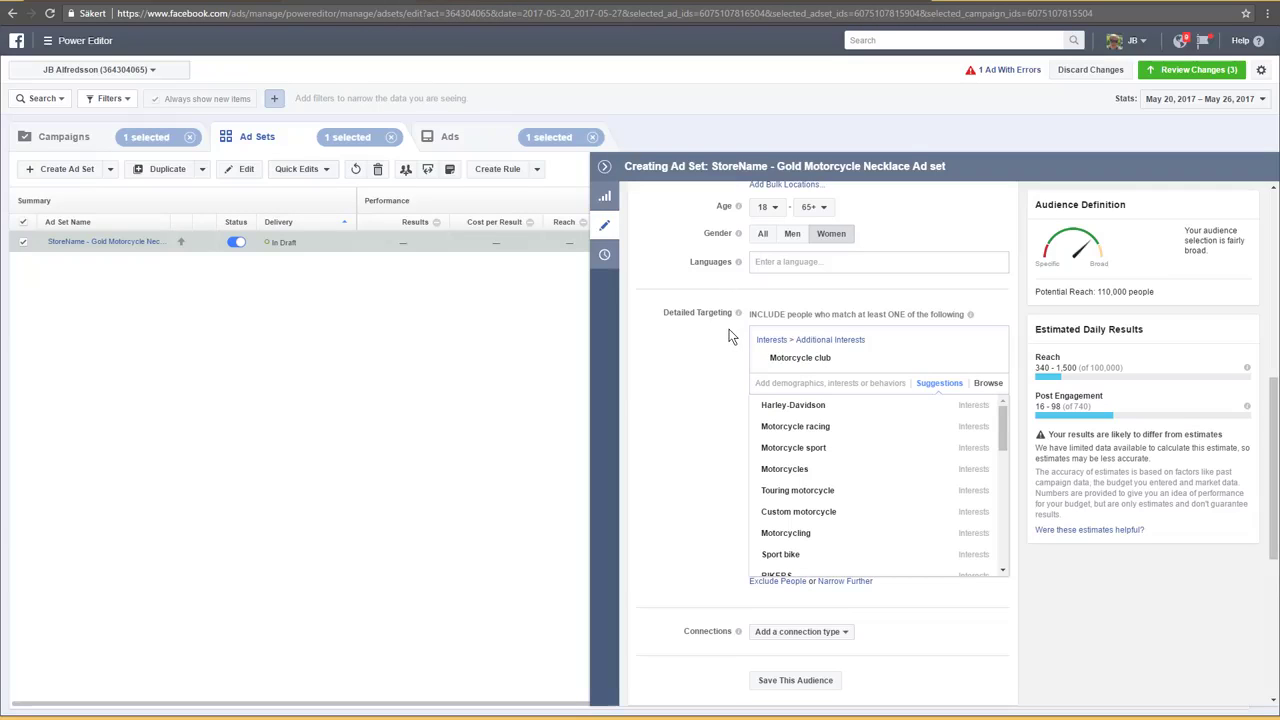
mouse_move(812, 416)
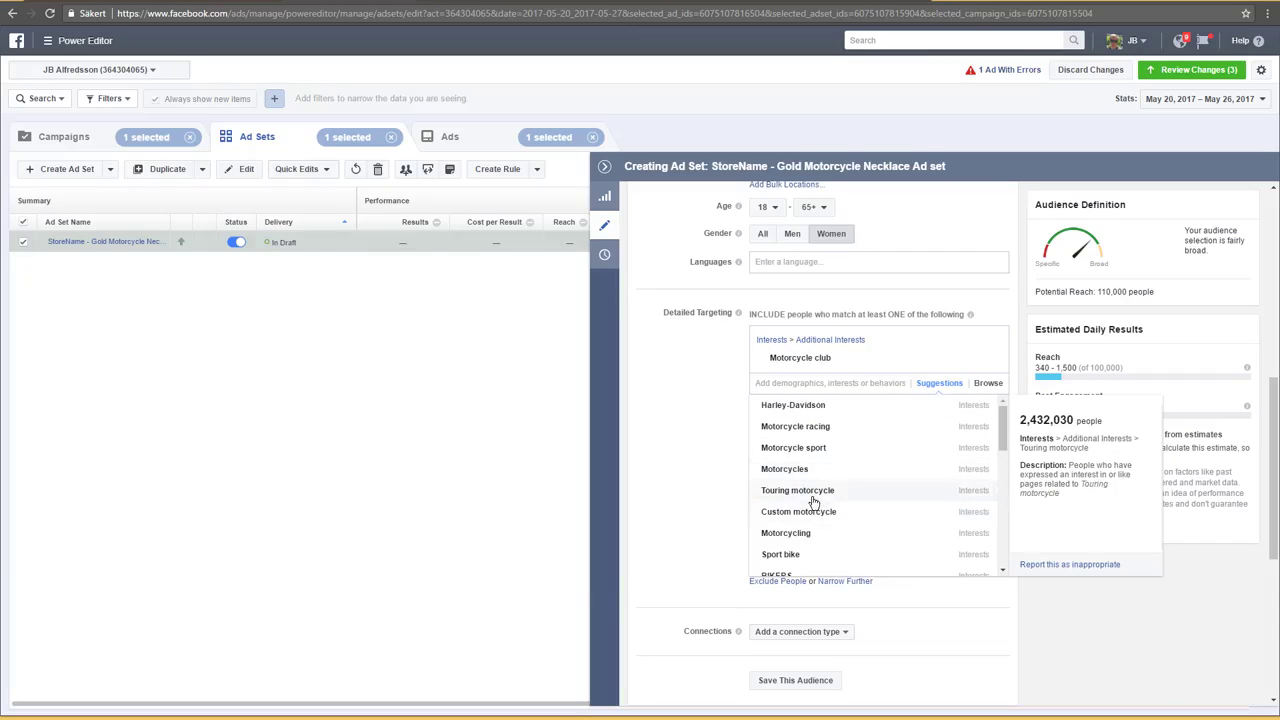
scroll(812, 500, down, 1)
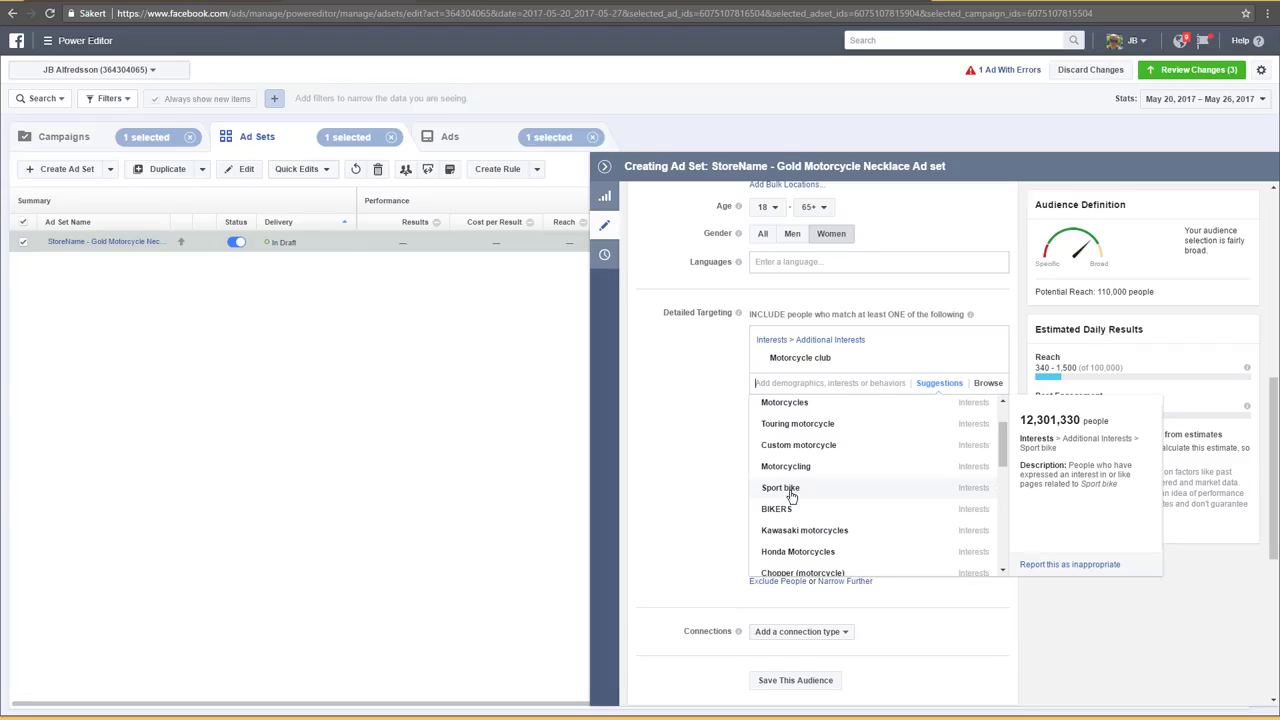
click(785, 490)
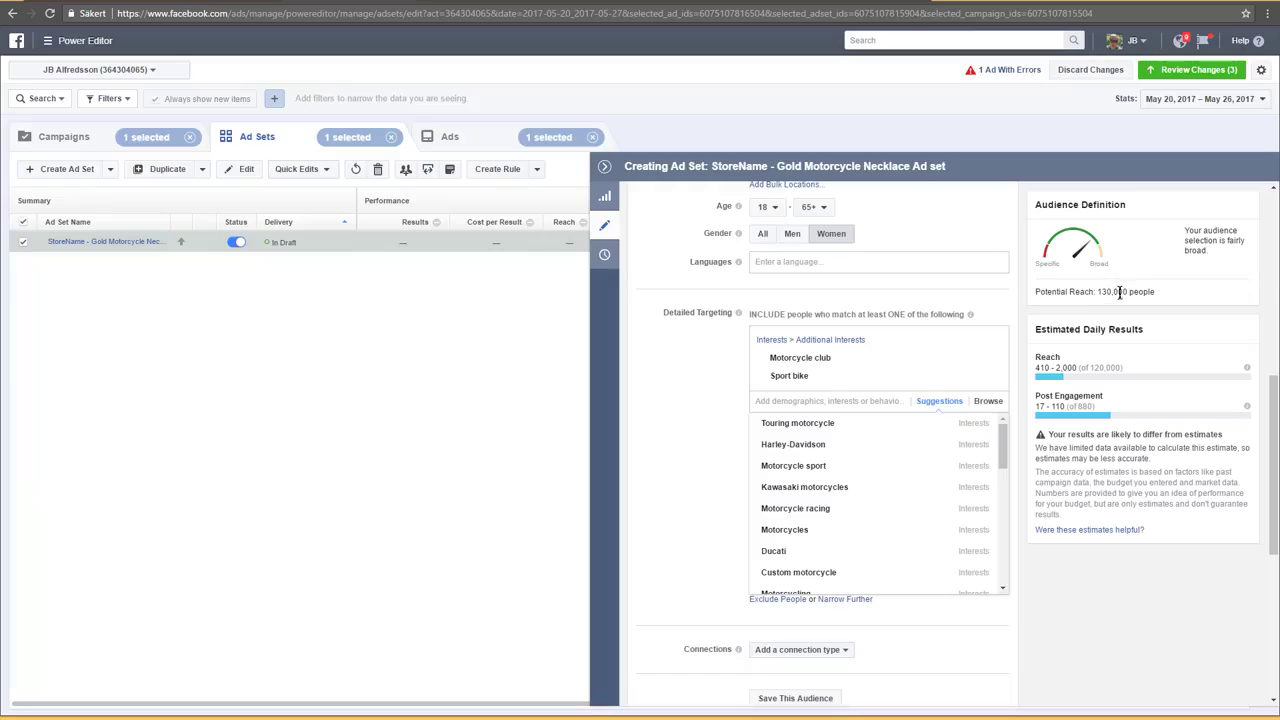
drag(1129, 291, 1104, 291)
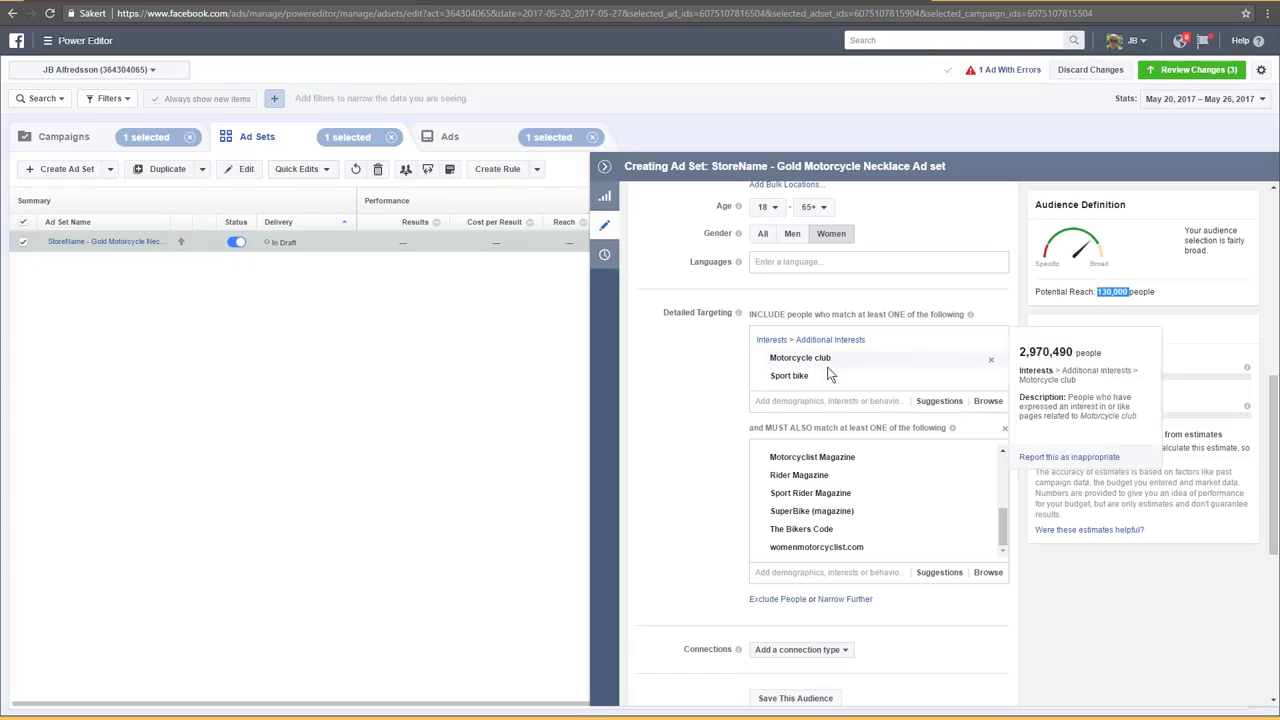
Add the brand interests Kawasaki motorcycles, Honda Motorcycles and Yamaha Motorcycles to the included targeting group
click(795, 409)
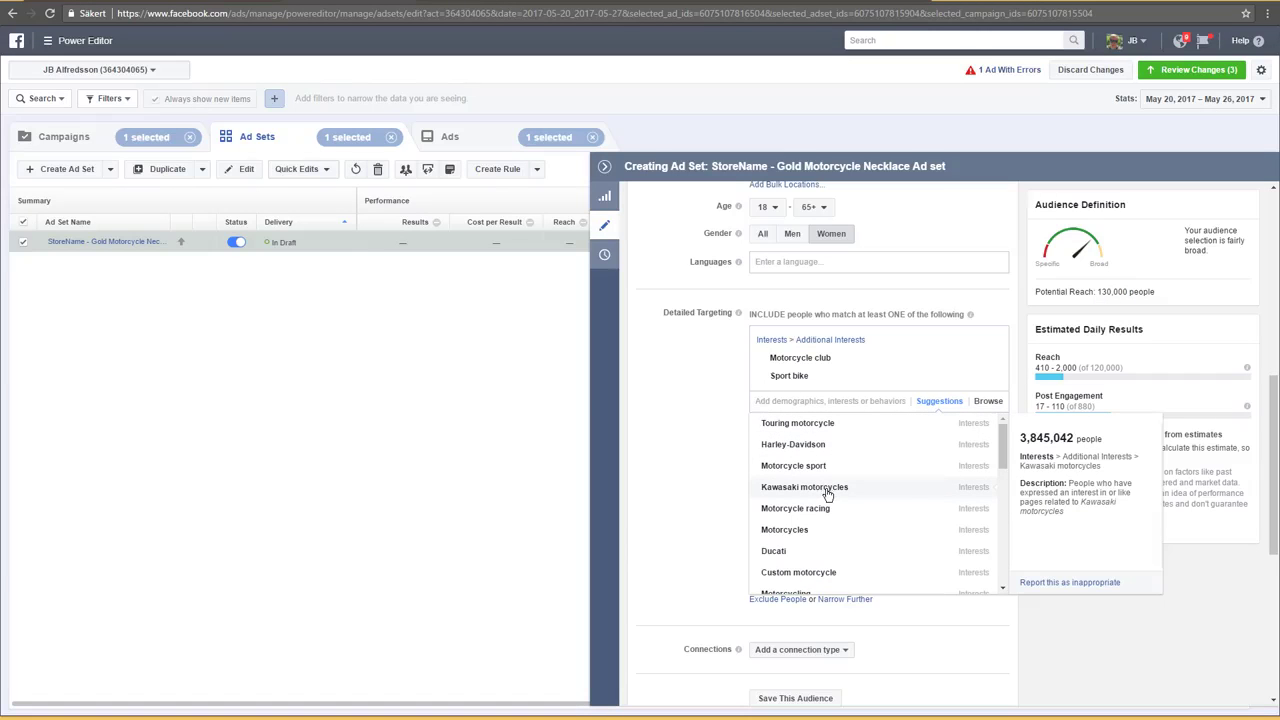
click(827, 492)
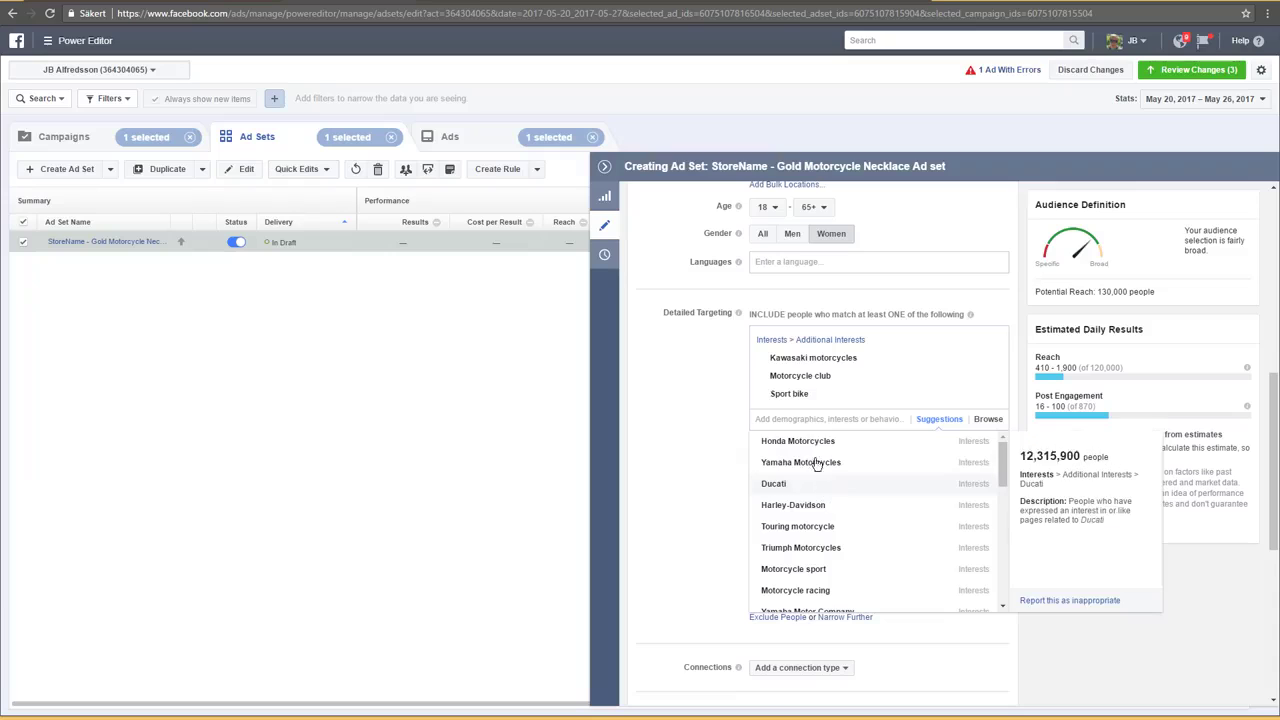
click(820, 442)
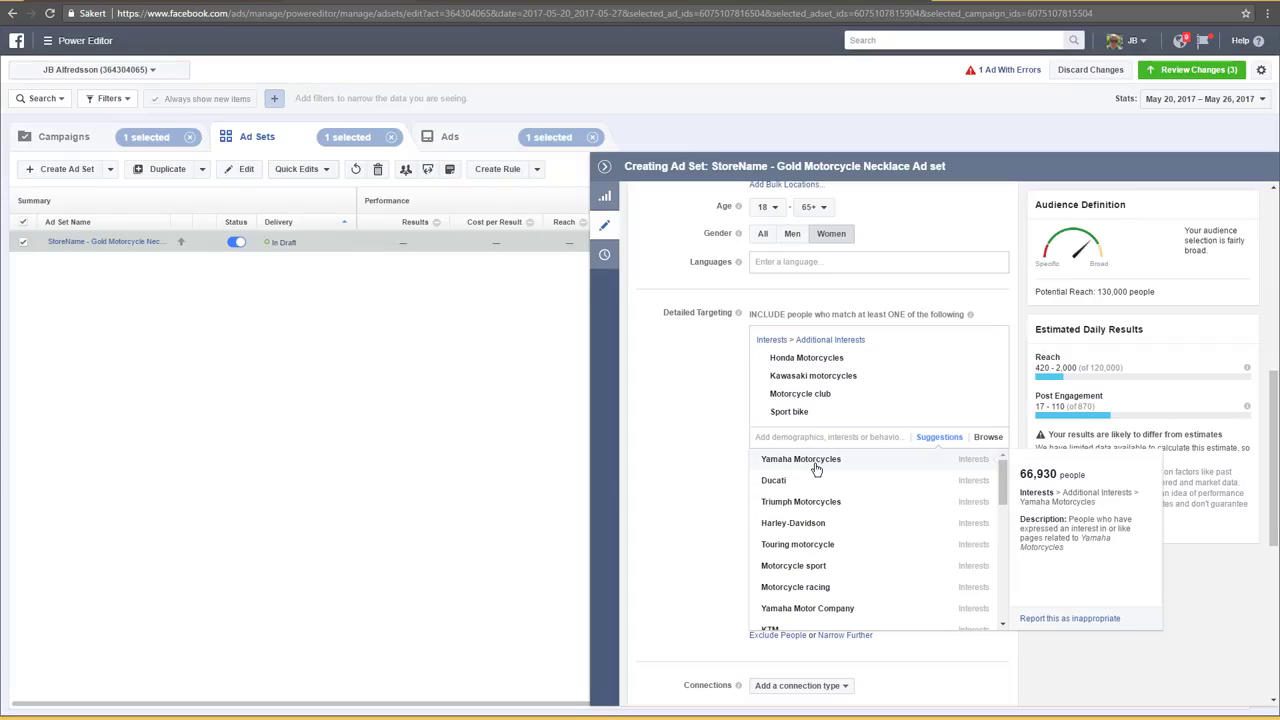
click(816, 462)
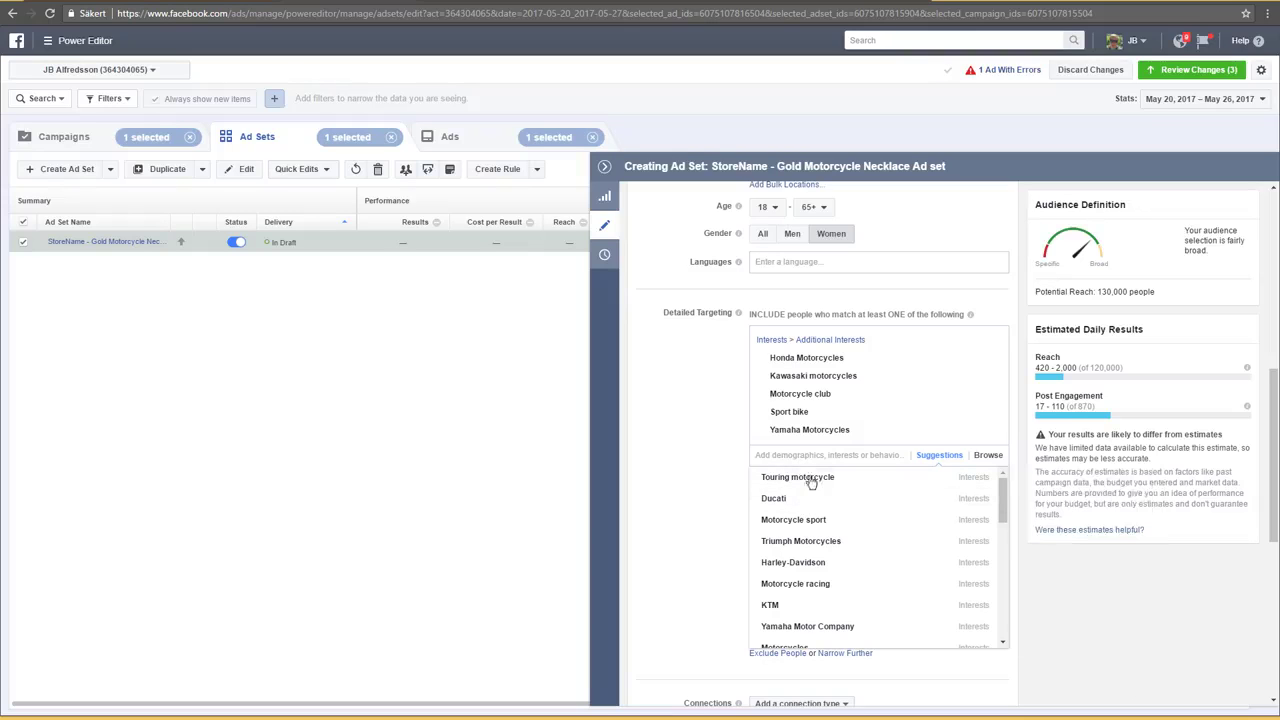
Add the interests Touring motorcycle, Sport touring motorcycle, Motorcycle sport and Motorcycle racing to the included targeting group
click(800, 479)
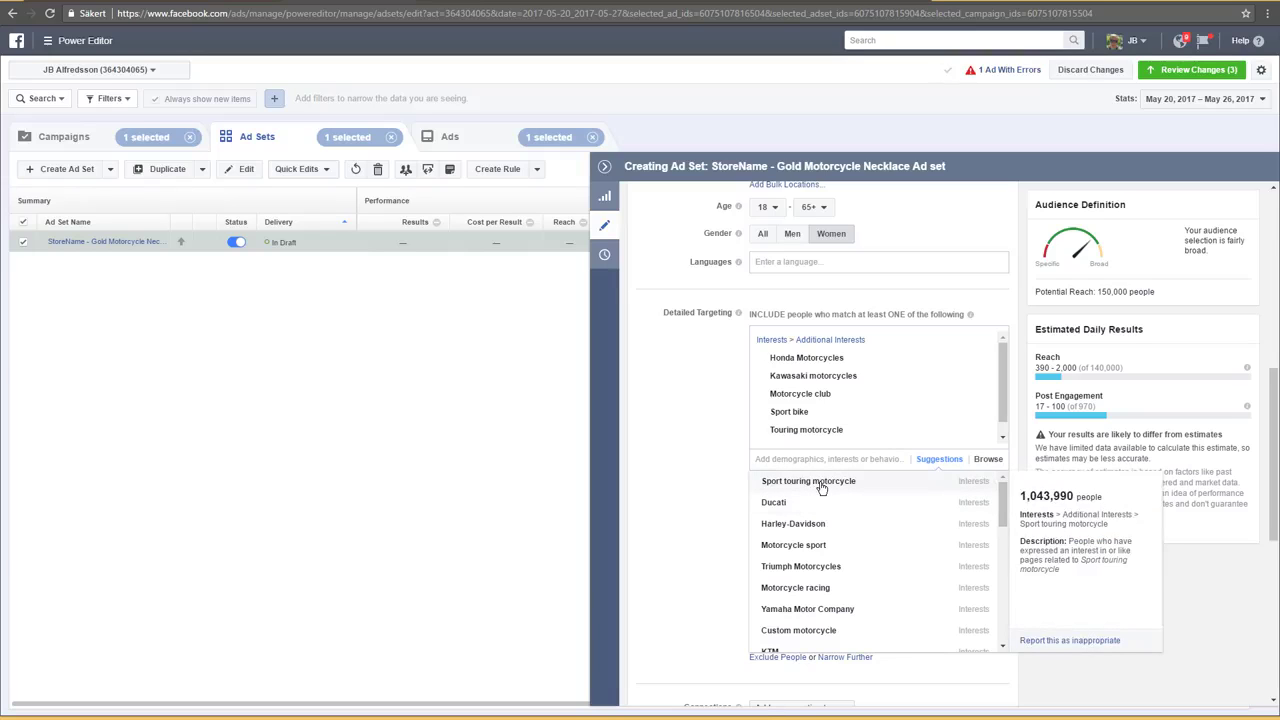
click(820, 484)
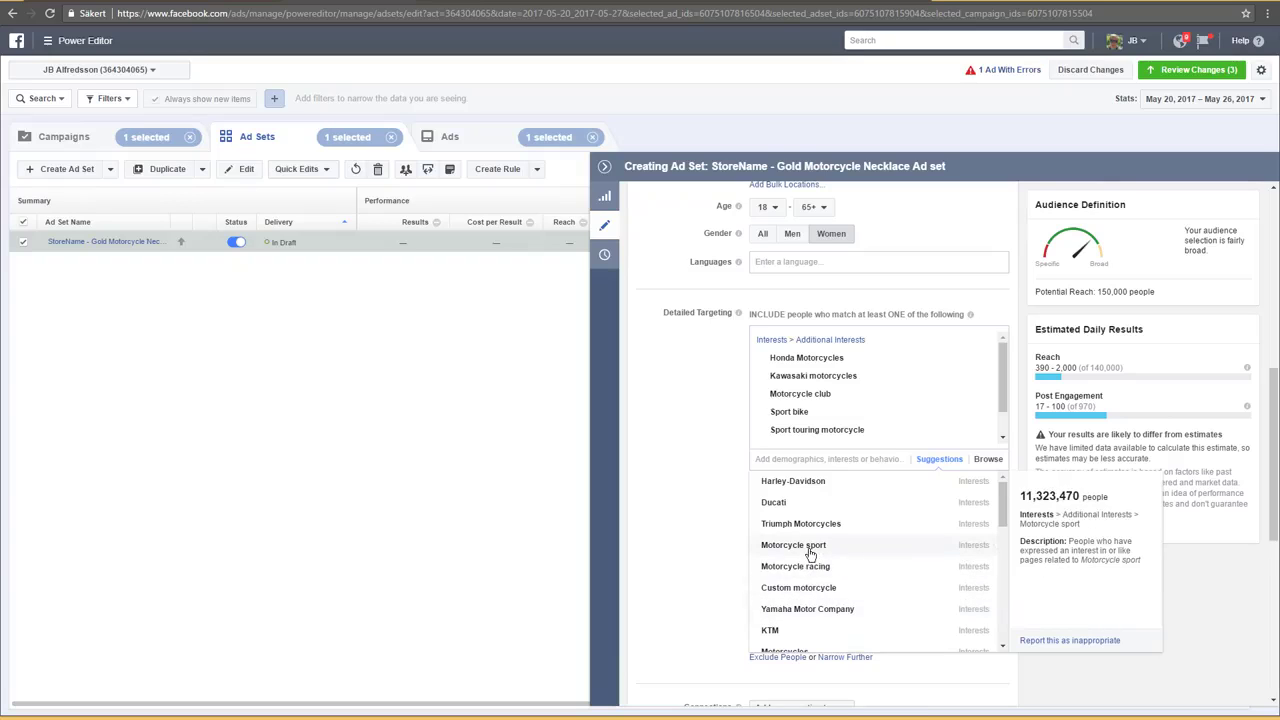
click(810, 548)
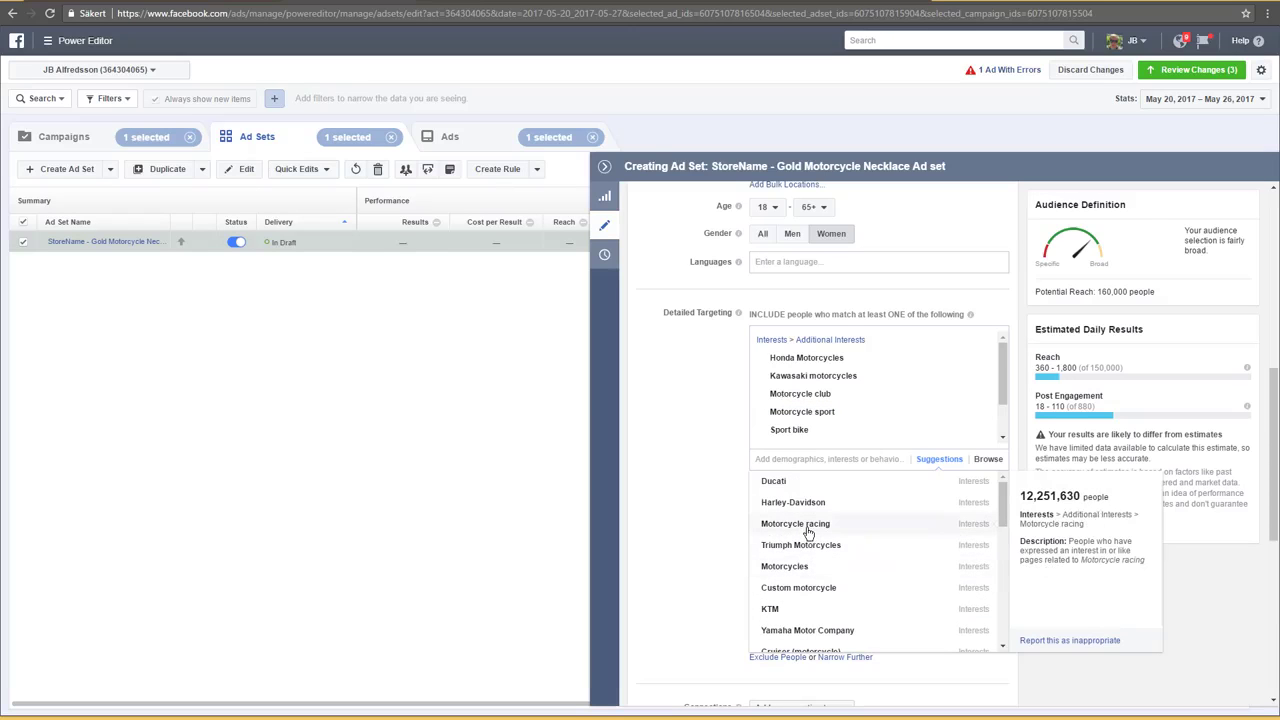
click(808, 527)
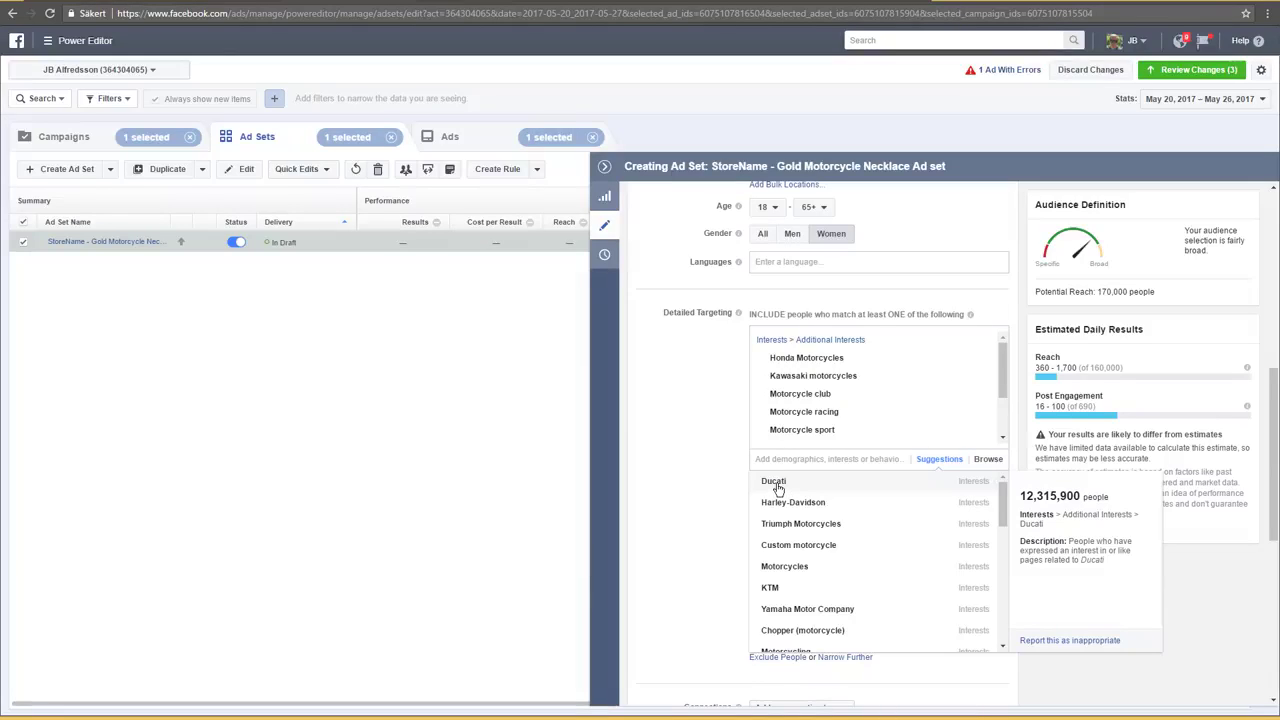
Add the suggested brand interests Triumph Motorcycles, Harley-Davidson and Ducati to the included targeting group
click(785, 525)
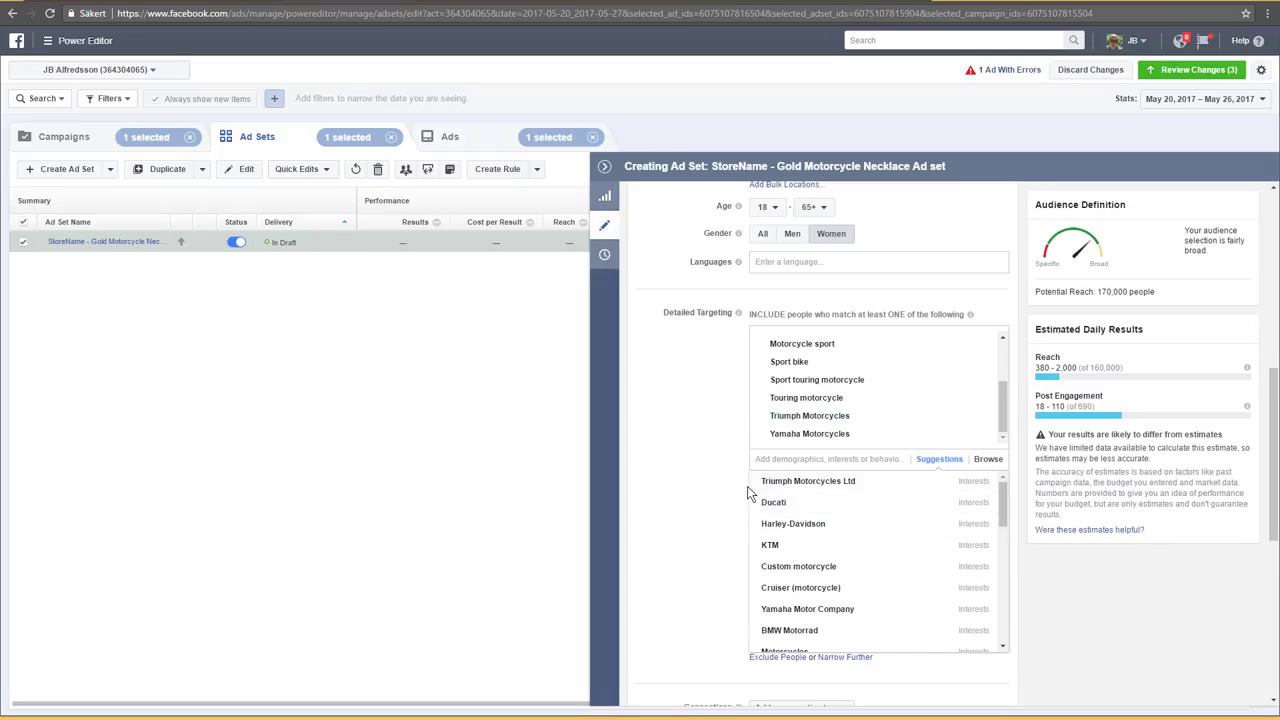
click(805, 526)
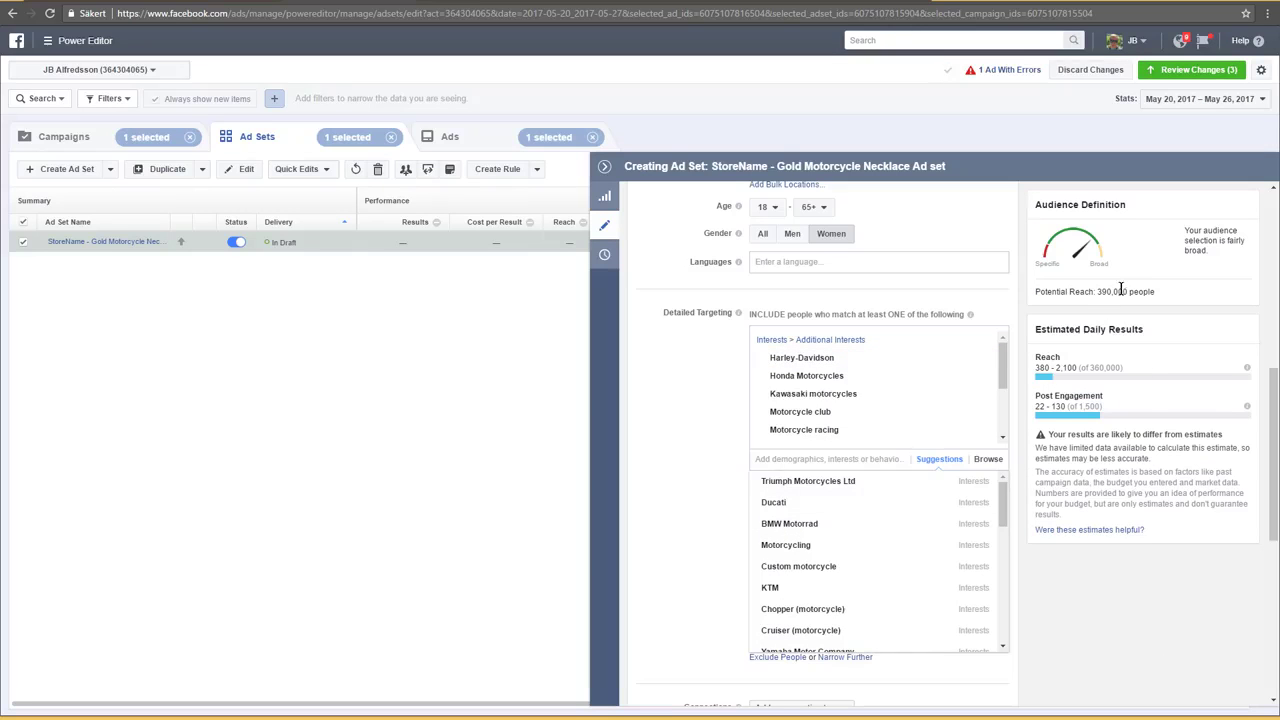
click(775, 502)
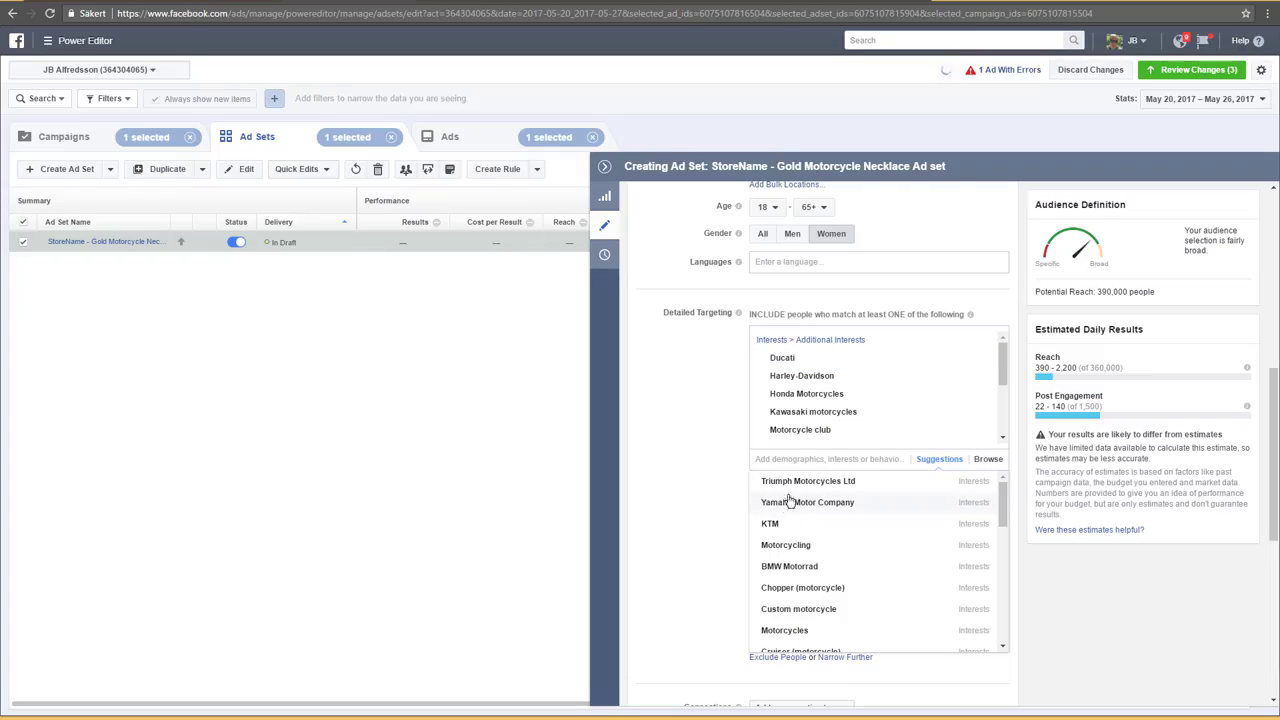
click(717, 479)
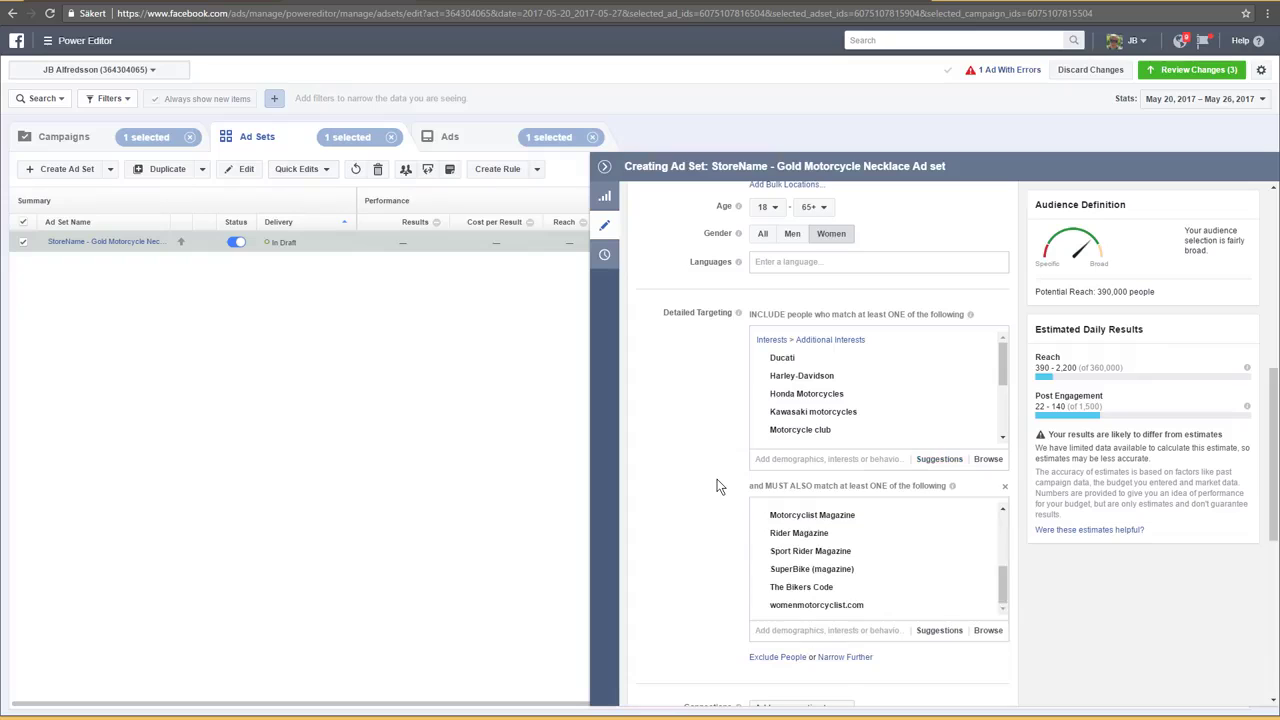
Add the suggested interests Super Streetbike and Super Bikes! to the must-also-match targeting group
click(860, 633)
scroll(1203, 608, down, 1)
scroll(1203, 608, down, 1)
mouse_move(822, 549)
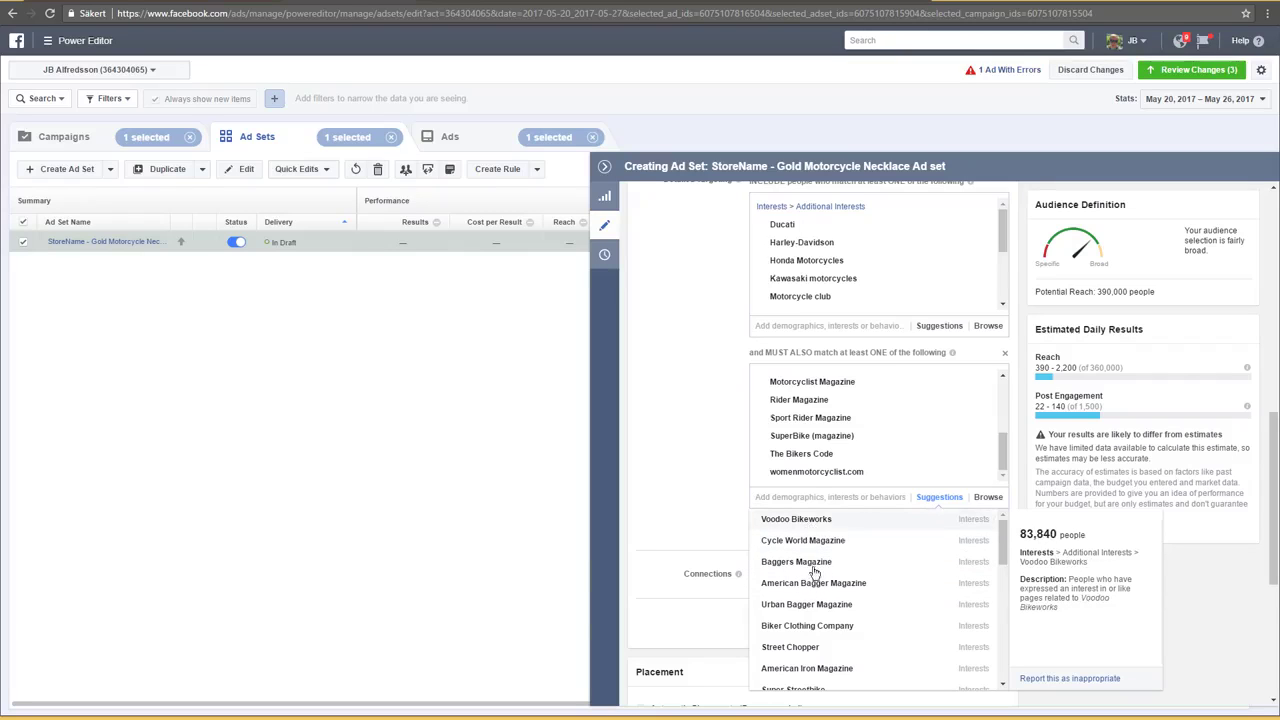
scroll(818, 592, down, 1)
scroll(818, 592, down, 1)
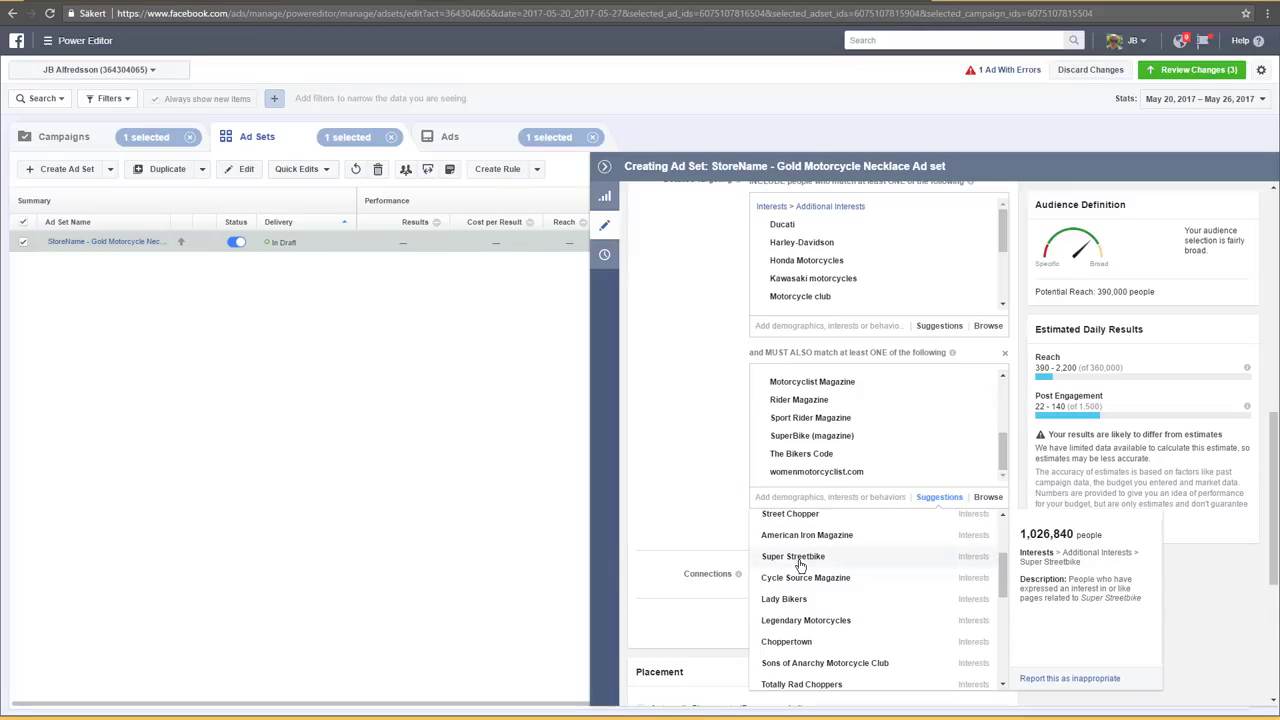
click(800, 563)
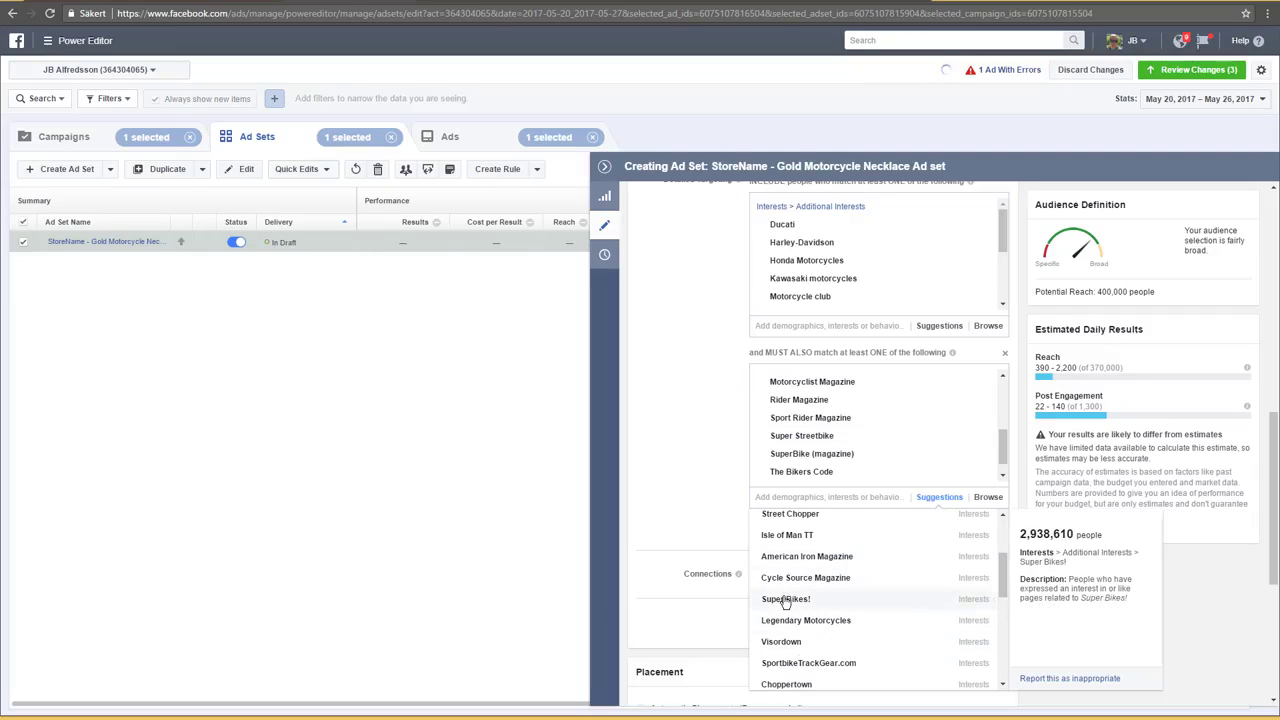
click(785, 599)
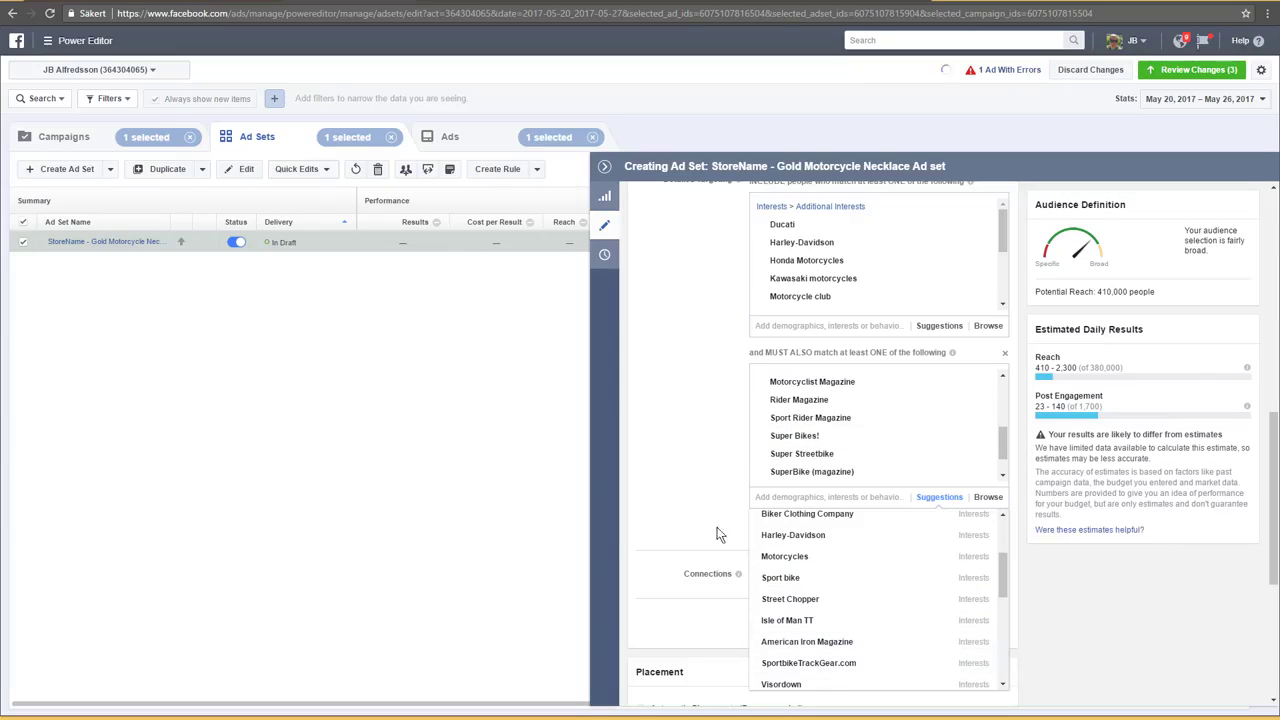
click(692, 503)
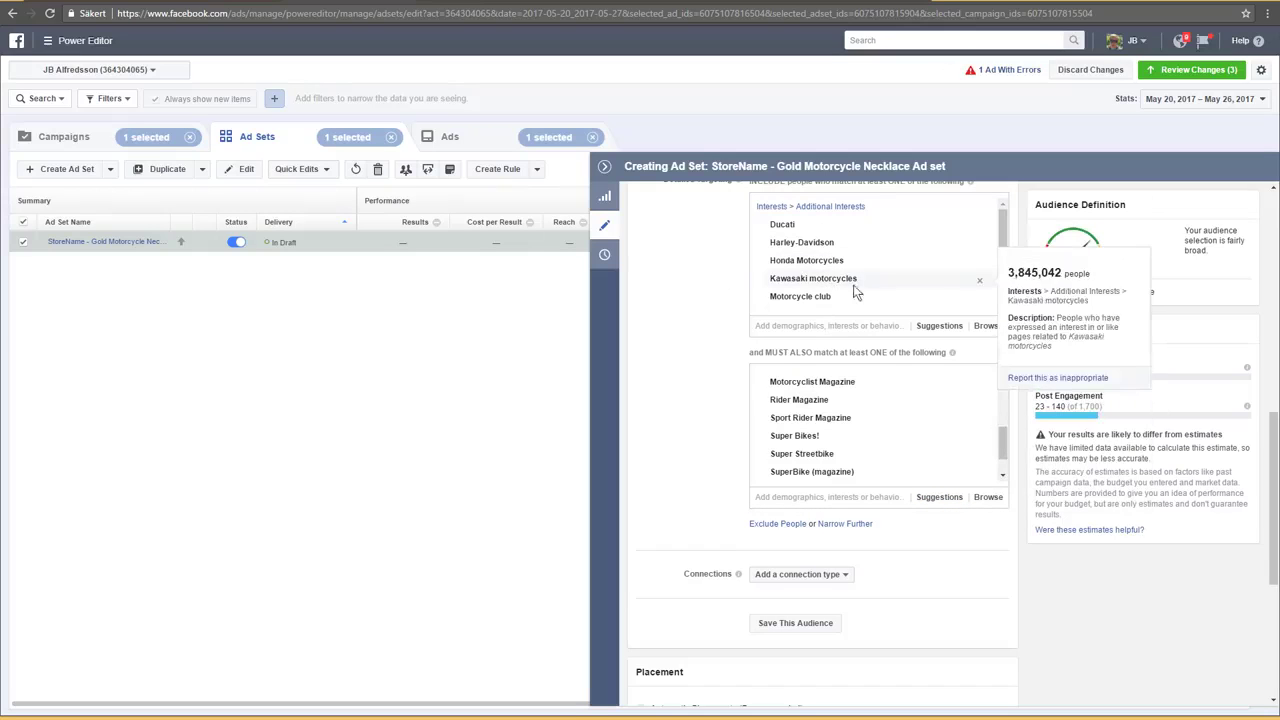
Review the interests listed in the included group and in the must-also-match group of the detailed targeting
scroll(735, 380, up, 1)
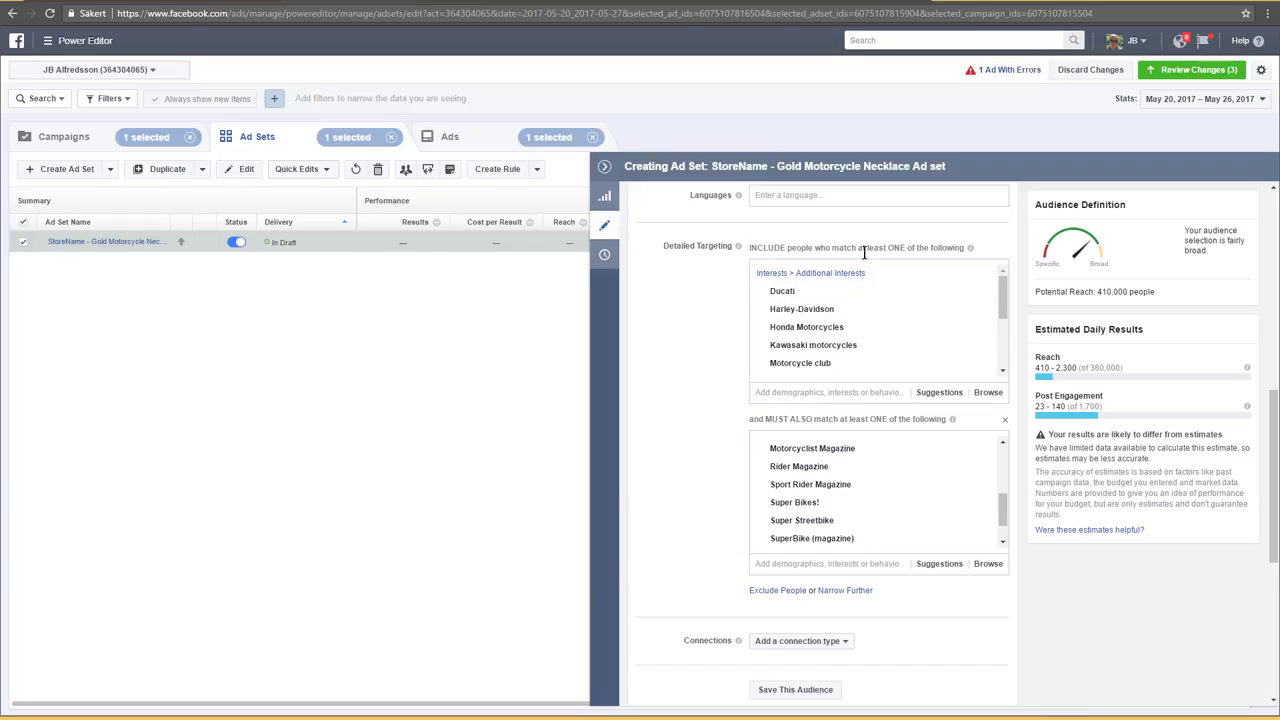
drag(962, 247, 770, 256)
mouse_move(806, 318)
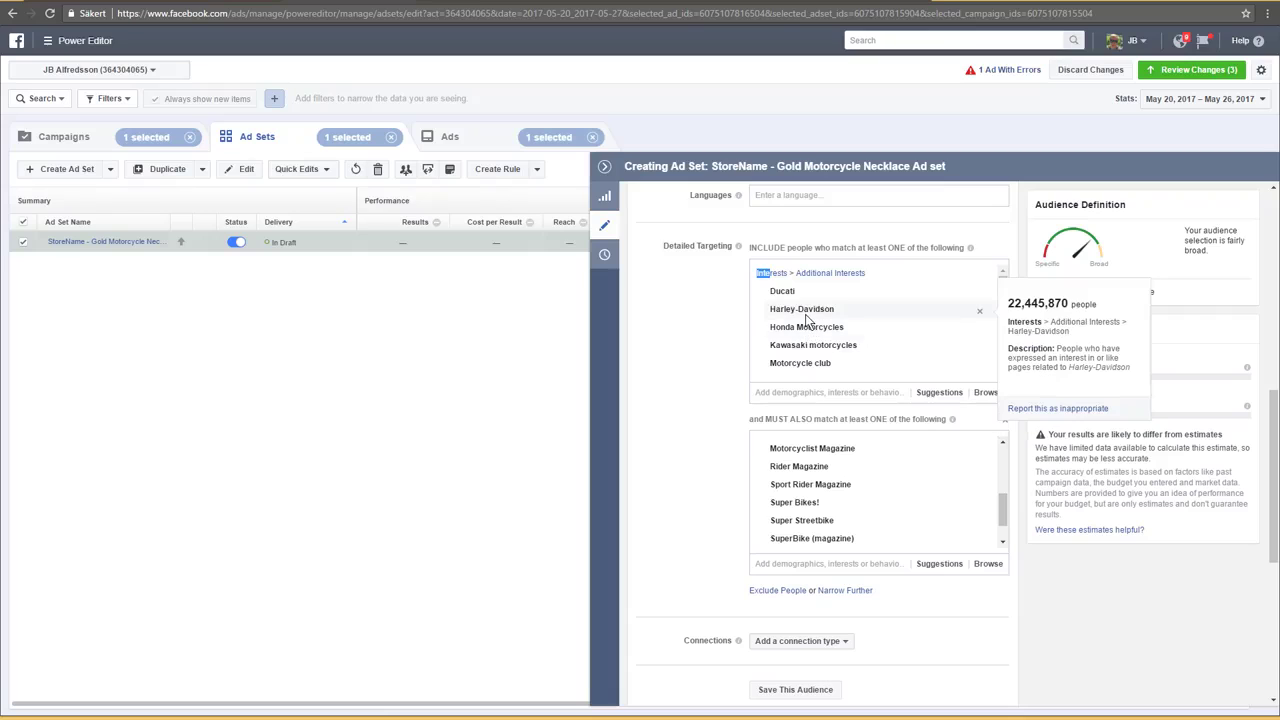
scroll(806, 318, down, 2)
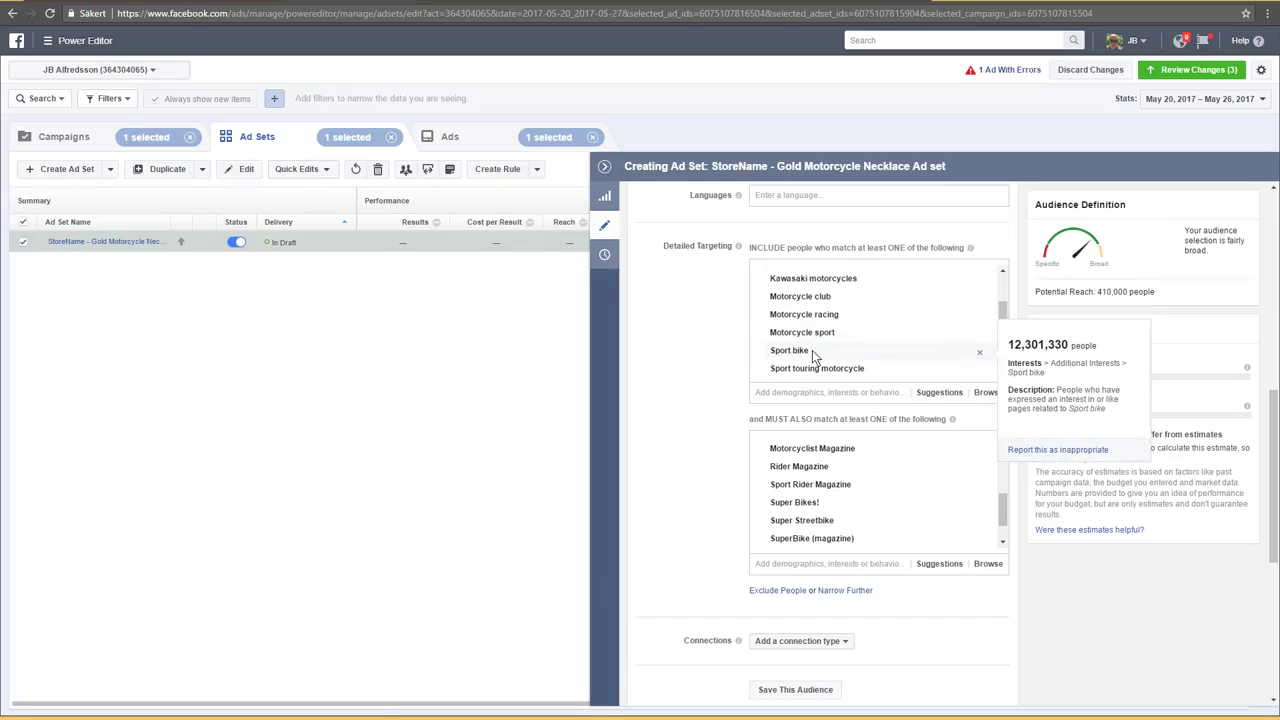
scroll(812, 351, down, 2)
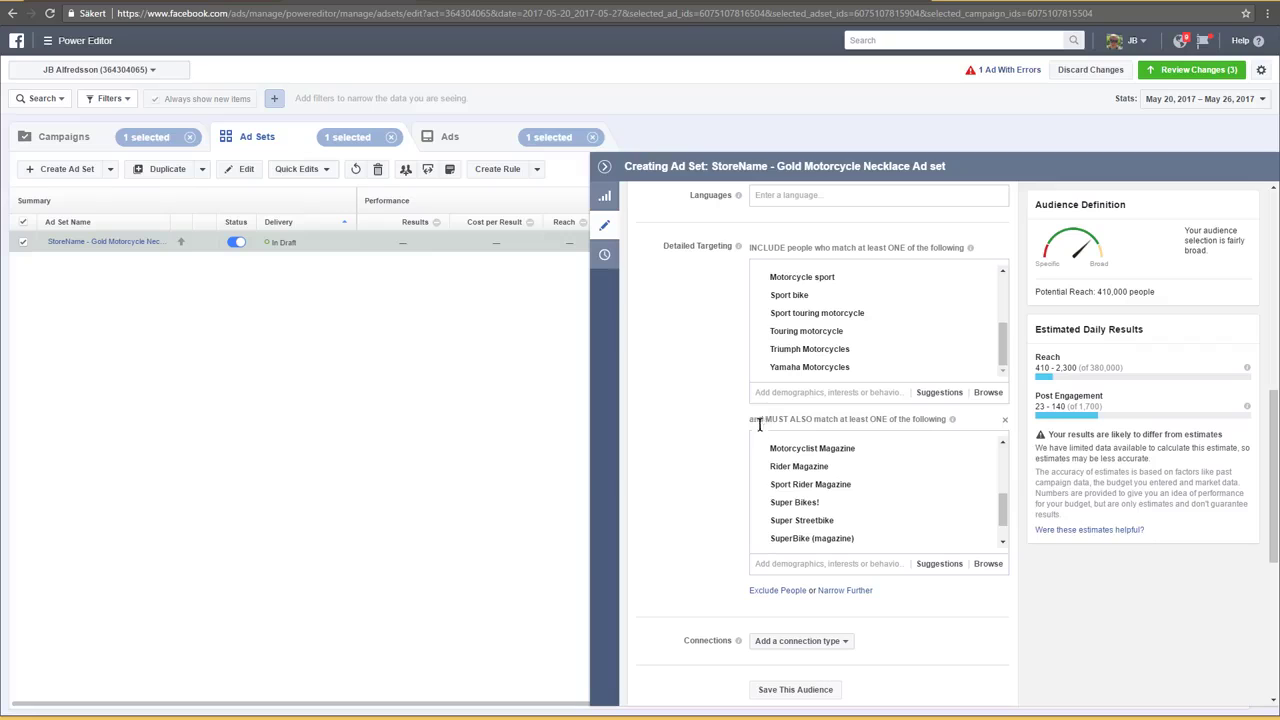
mouse_move(841, 492)
scroll(843, 497, up, 5)
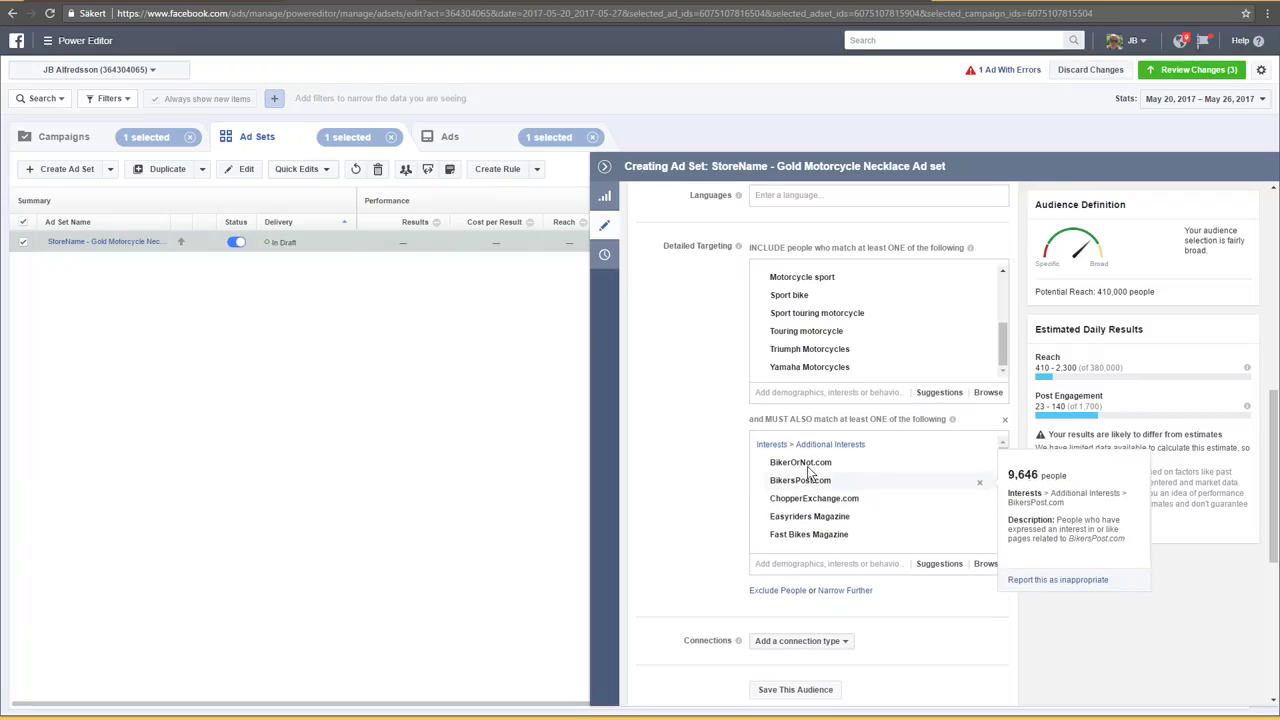
scroll(806, 495, down, 1)
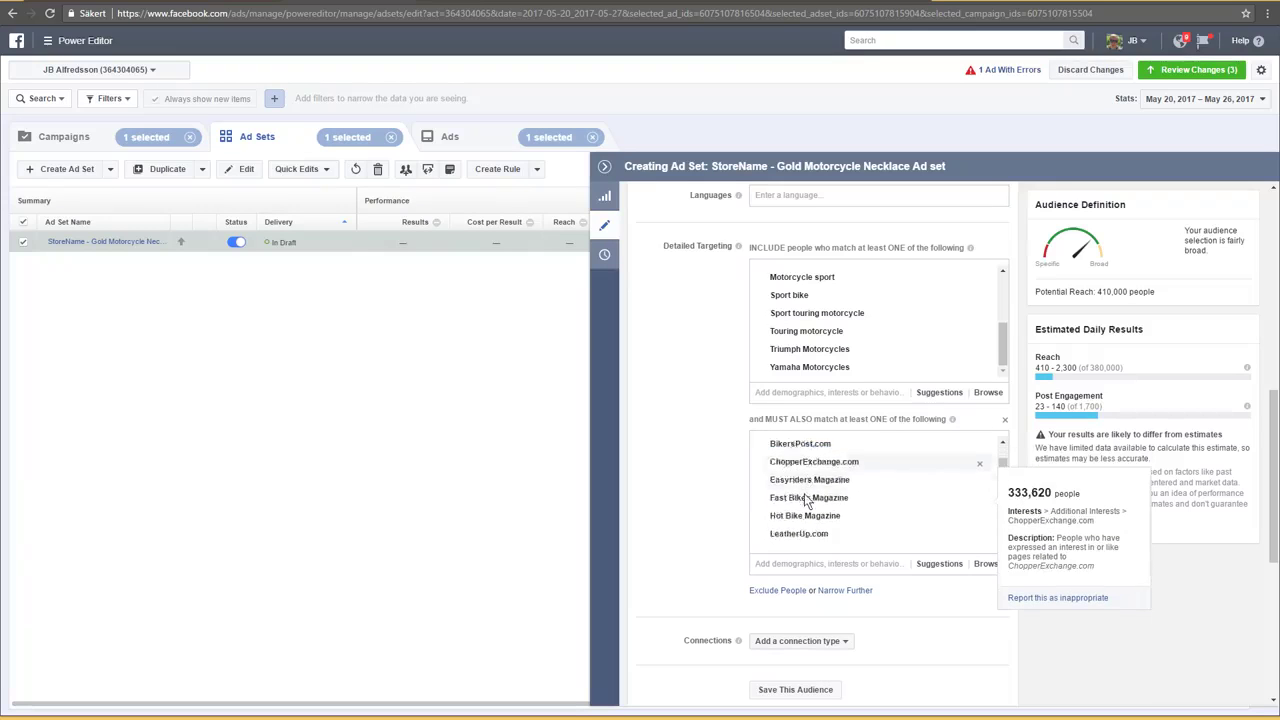
scroll(804, 493, down, 1)
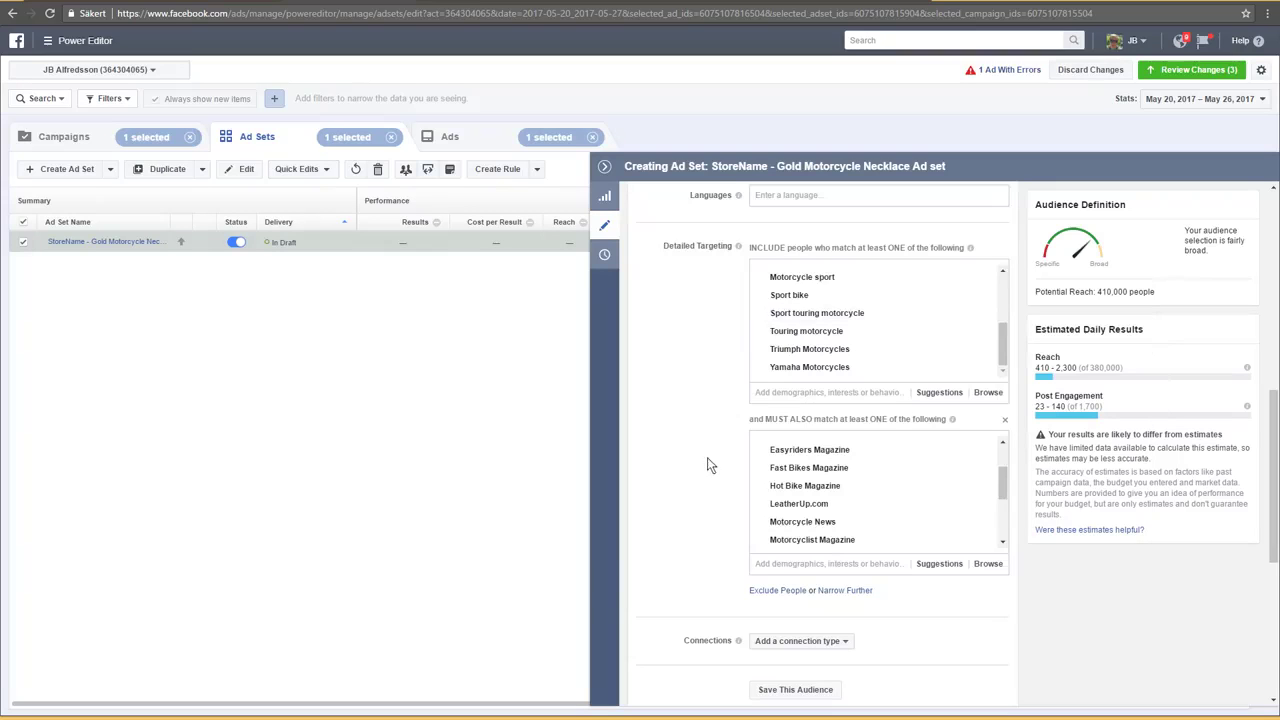
Switch the ad set from automatic to edited placements and set the device types to Mobile Only
scroll(706, 458, down, 3)
scroll(656, 440, down, 4)
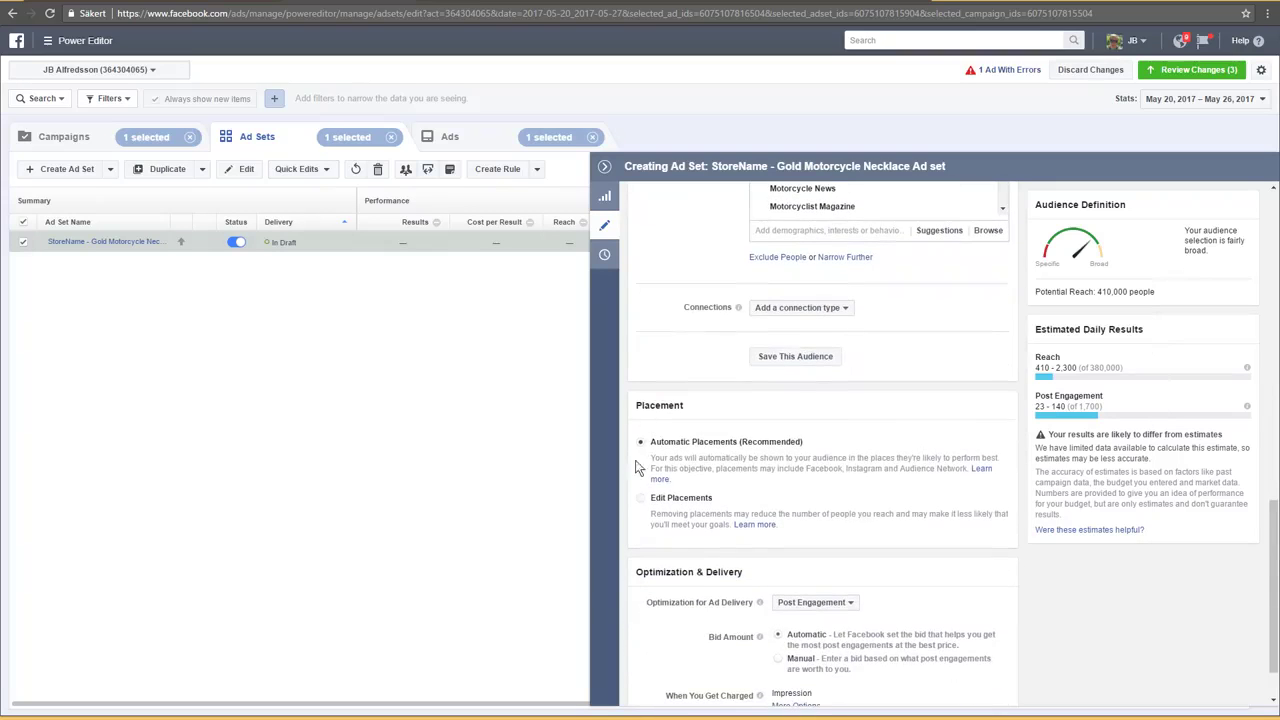
click(639, 499)
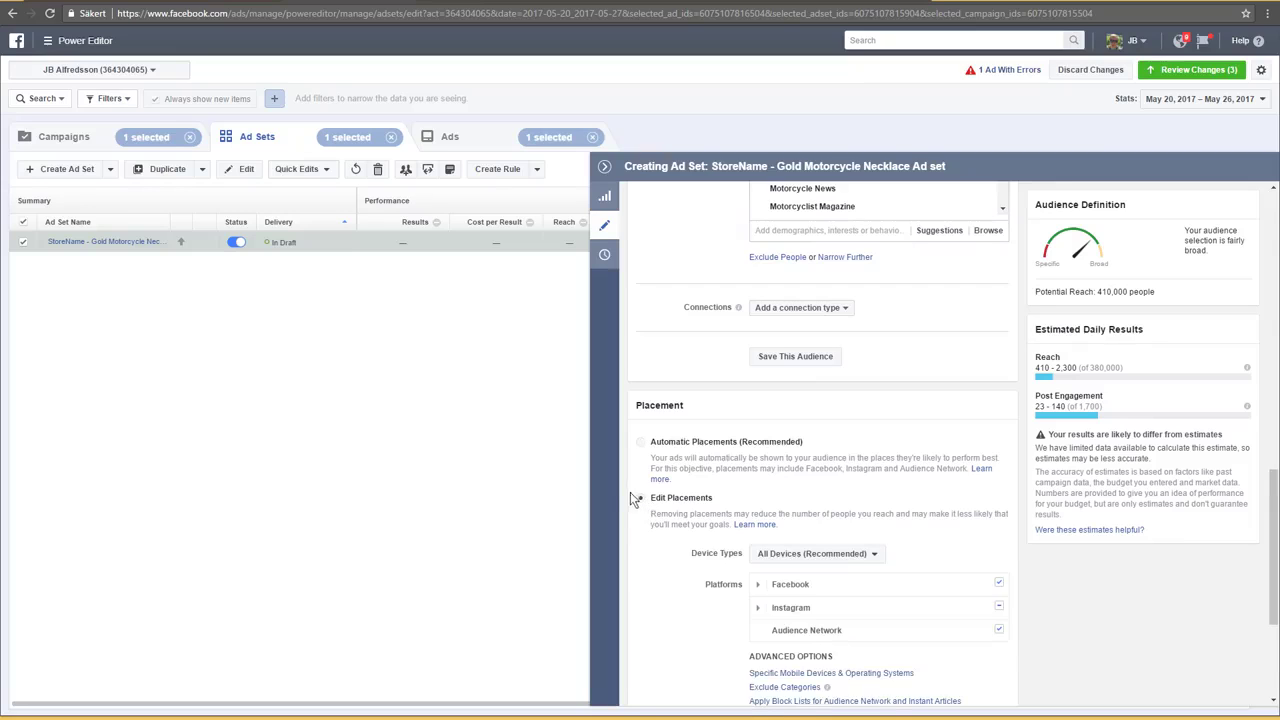
scroll(803, 428, down, 3)
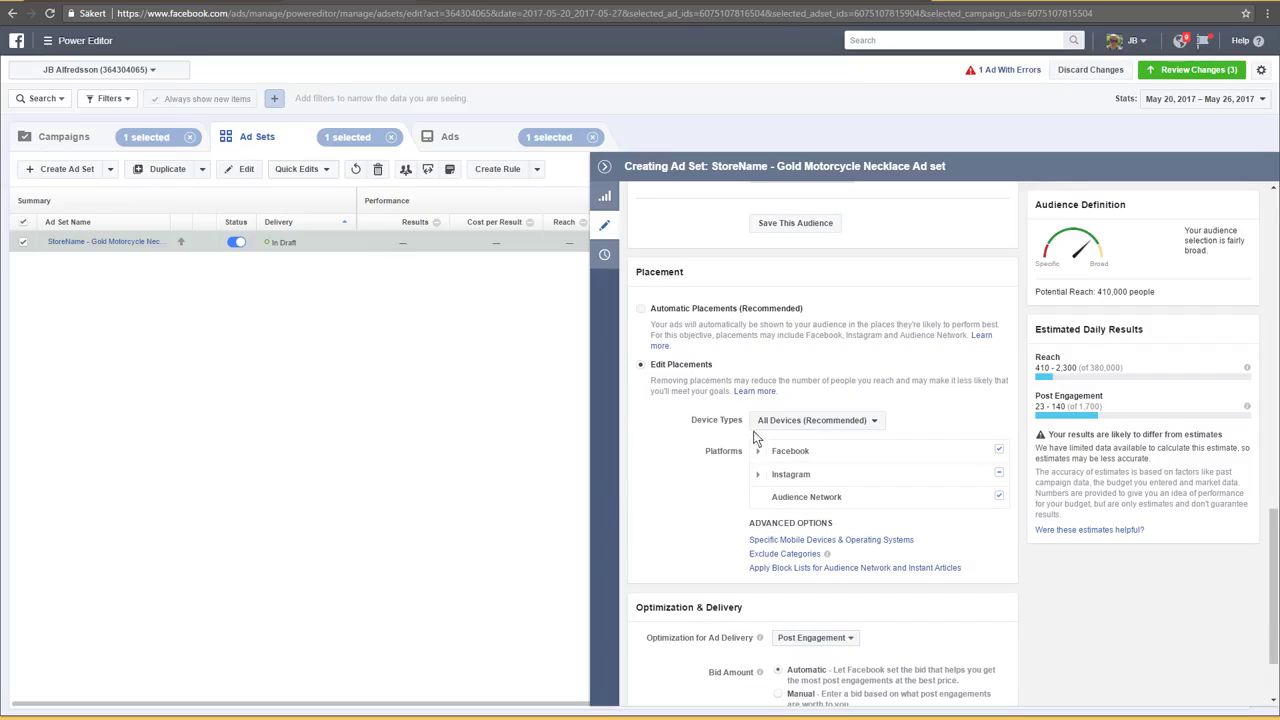
click(872, 424)
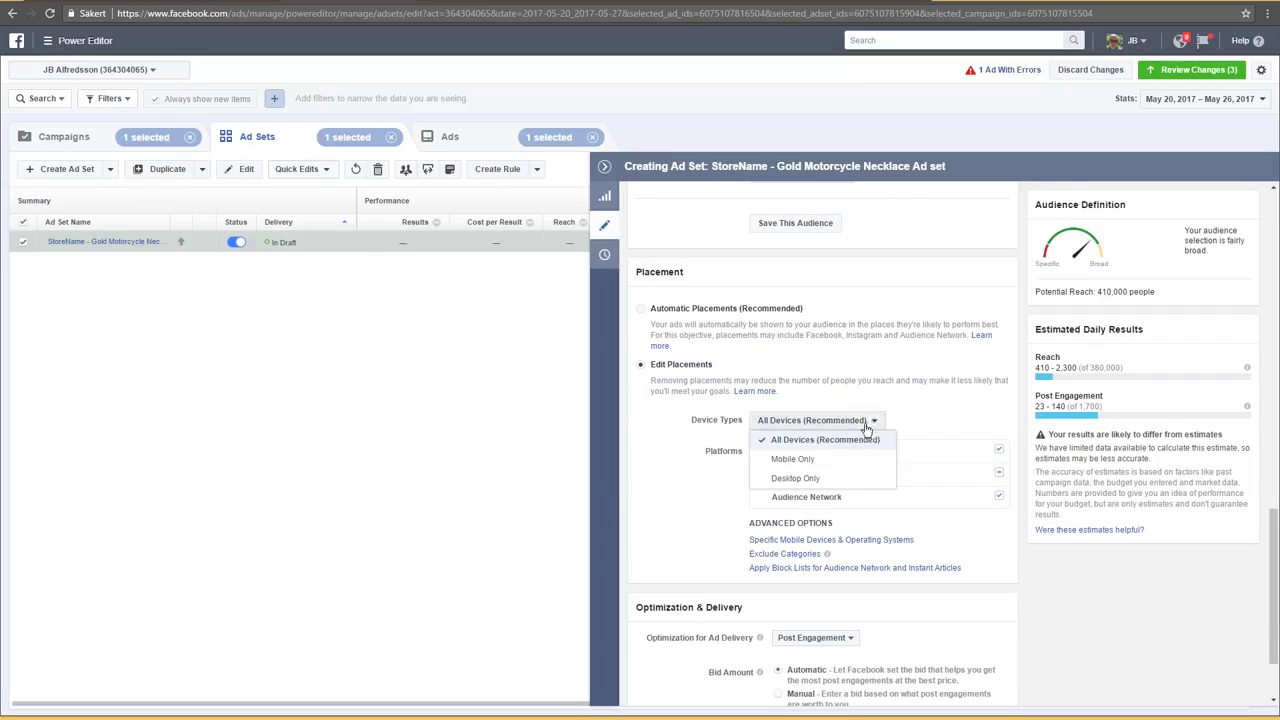
click(792, 460)
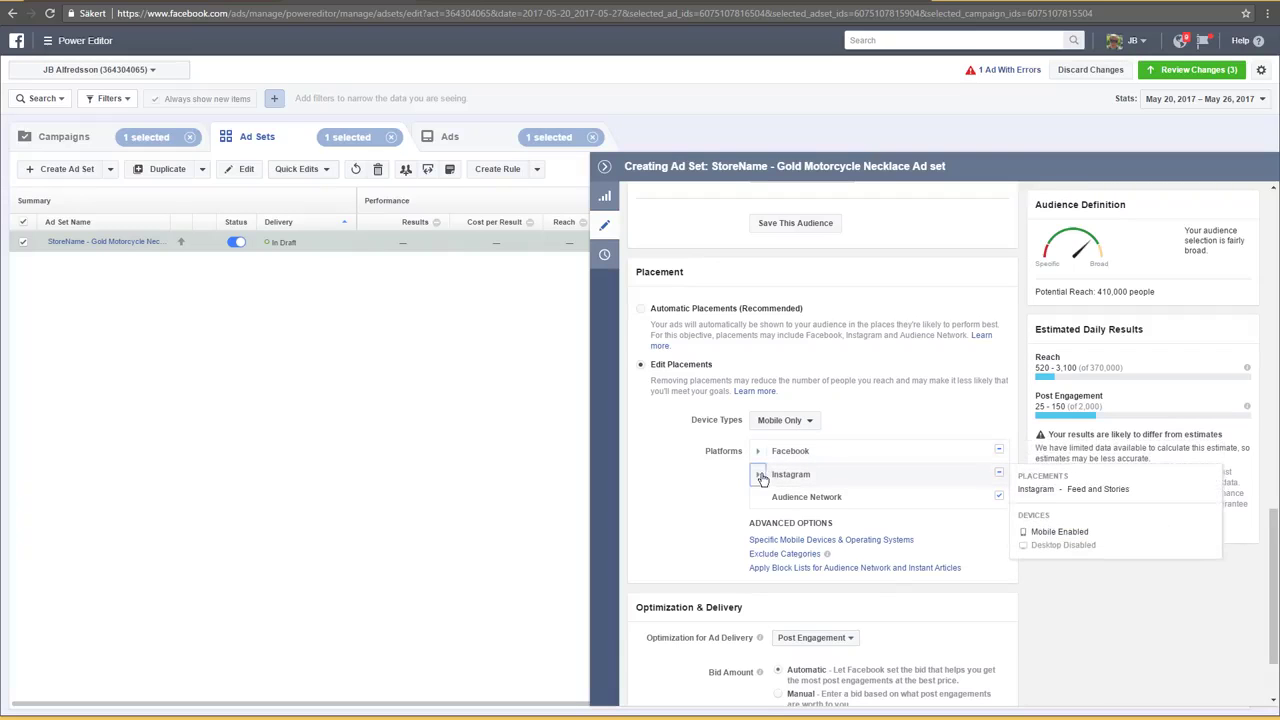
Exclude the Instagram and Audience Network platforms from the placements and check the potential reach
click(758, 474)
mouse_move(1001, 485)
click(999, 475)
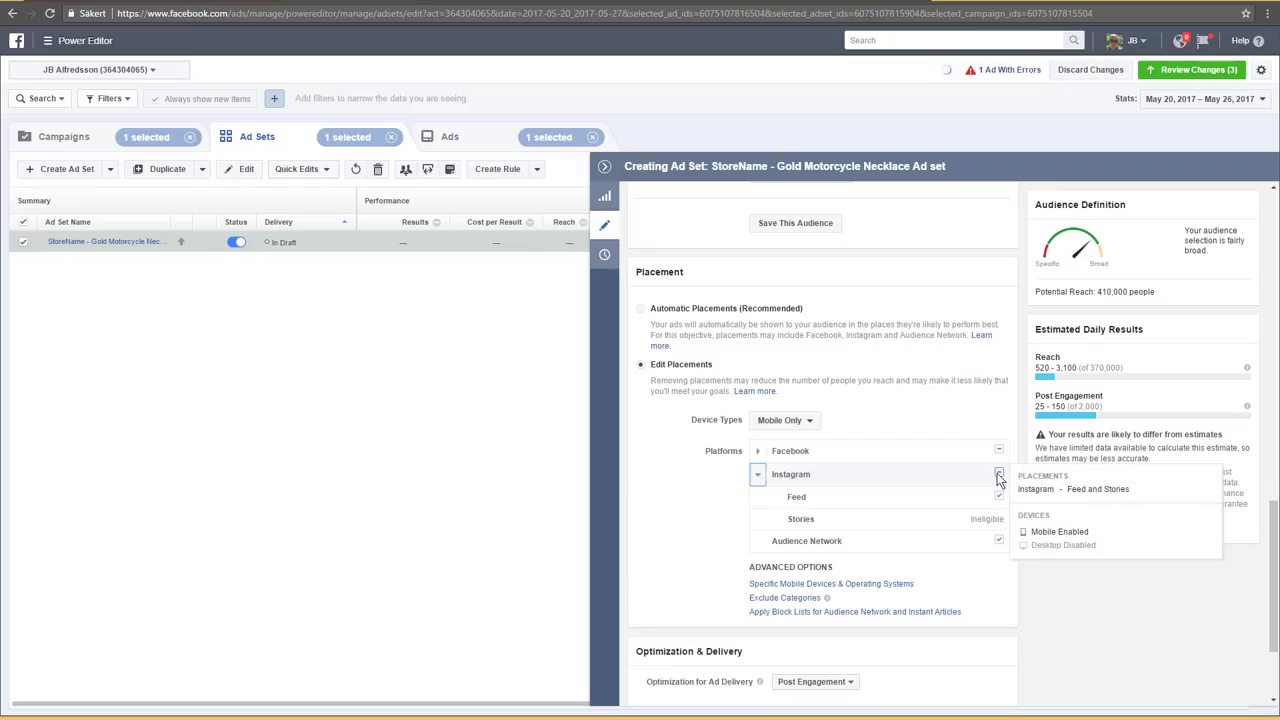
click(999, 539)
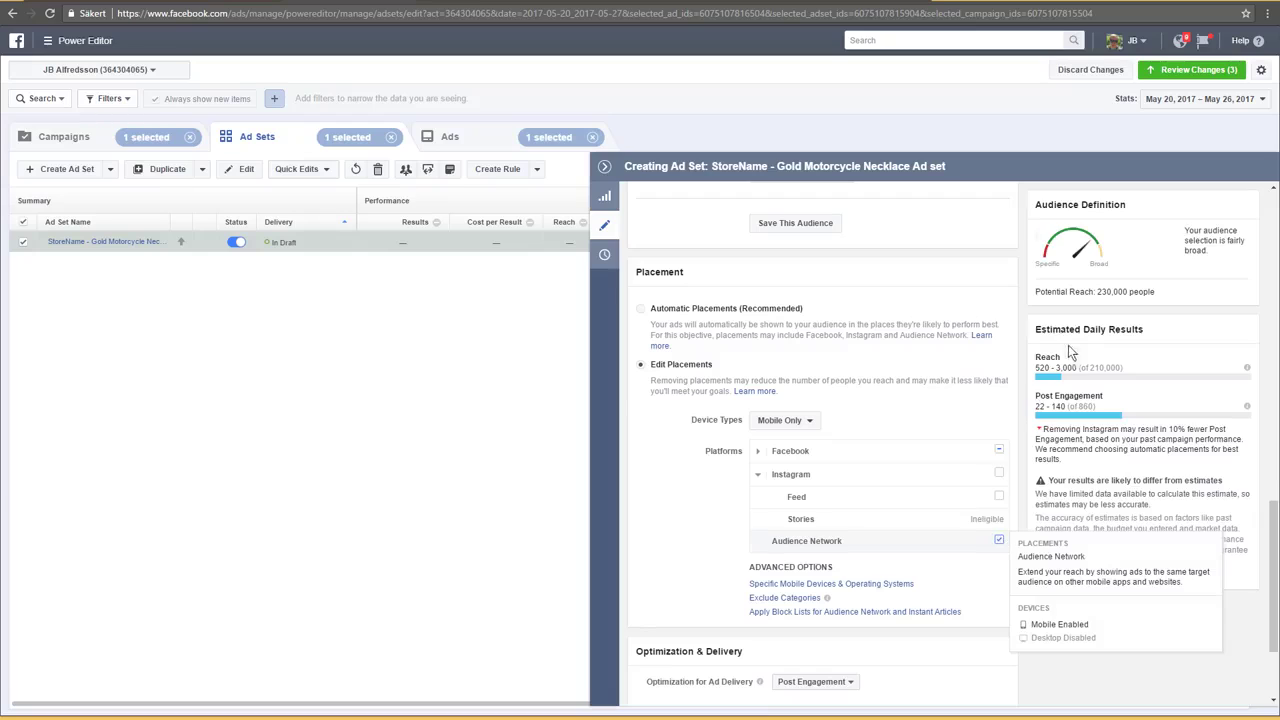
double_click(1115, 292)
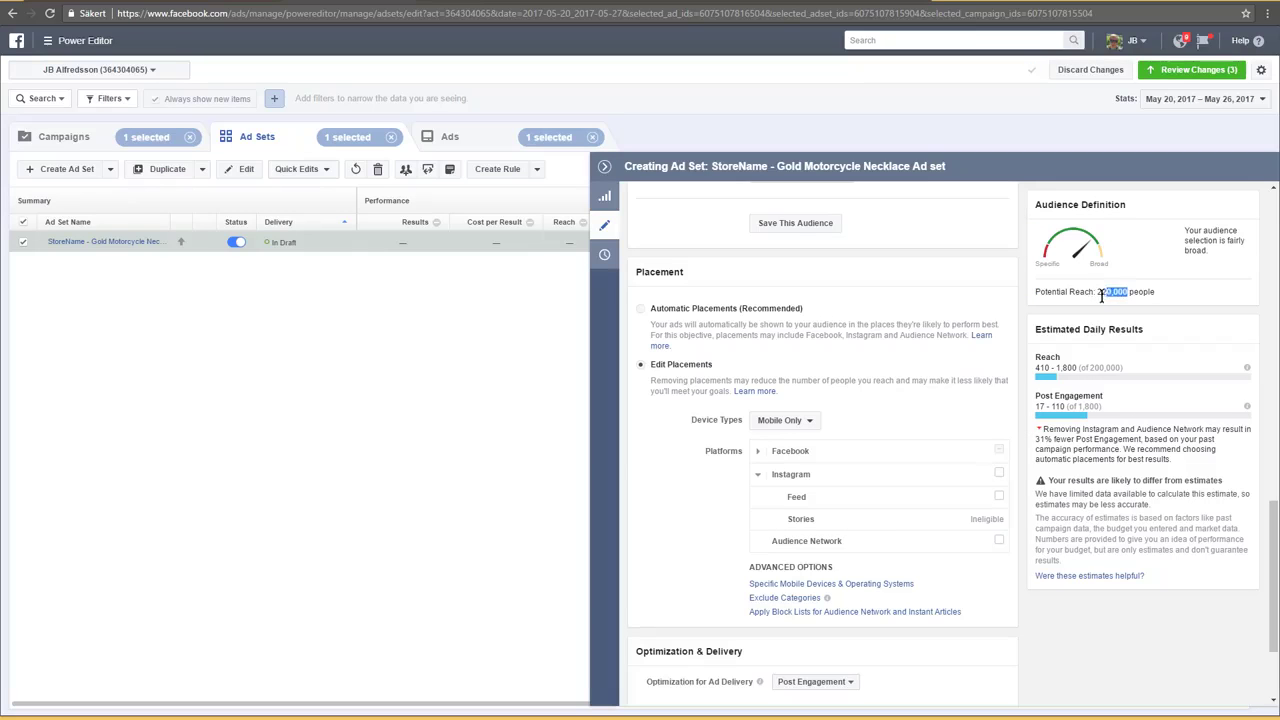
Exclude In-Stream Videos and Instant Articles from the Facebook placements, keeping only Feeds, and check the estimated daily reach
click(758, 452)
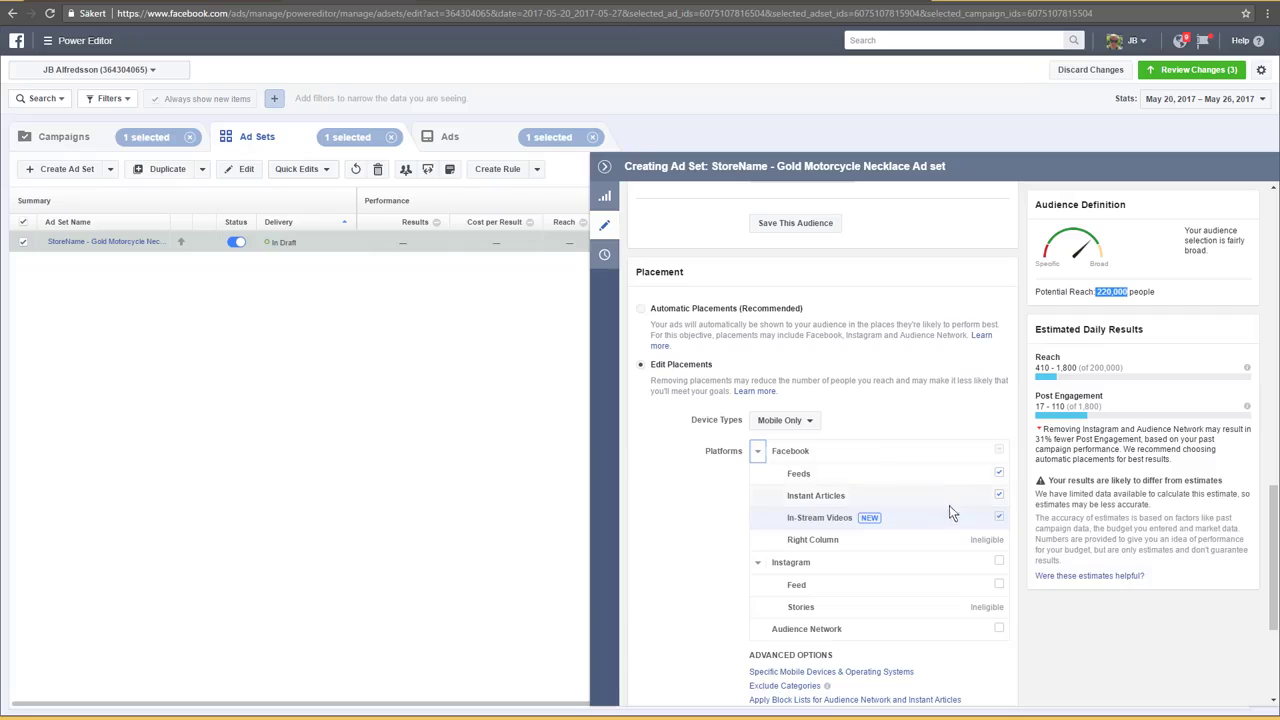
click(999, 518)
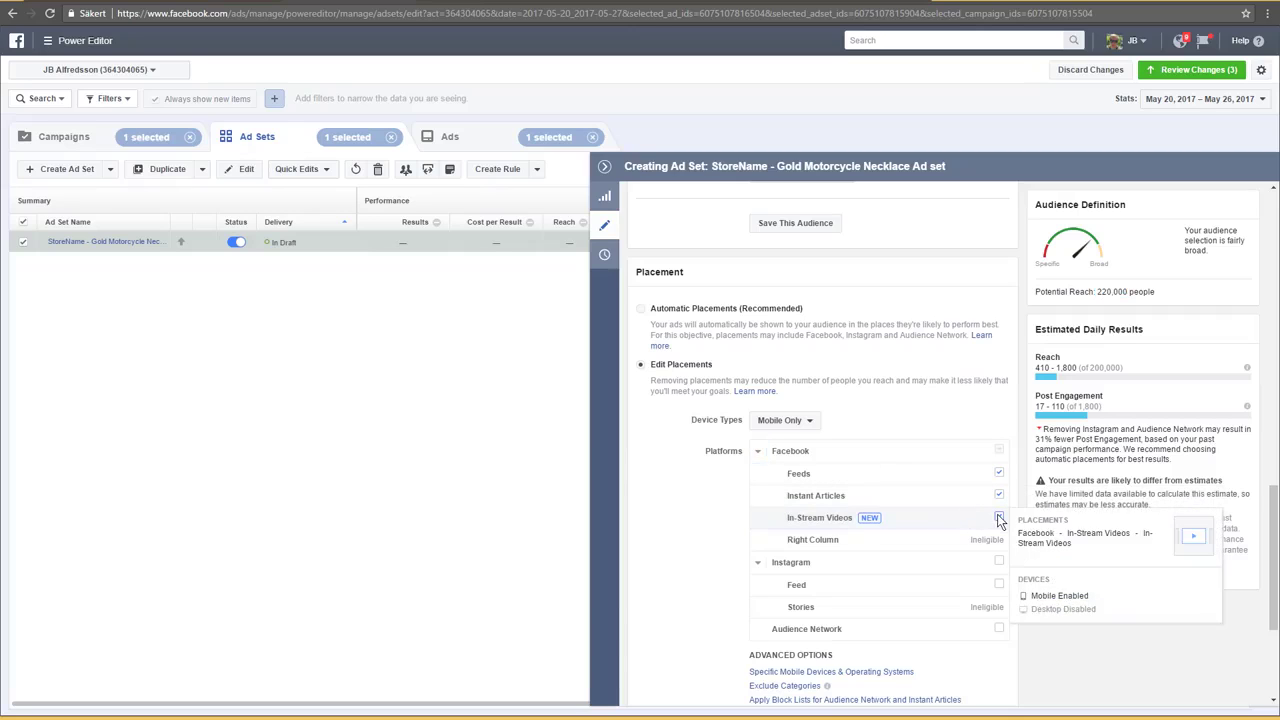
click(996, 493)
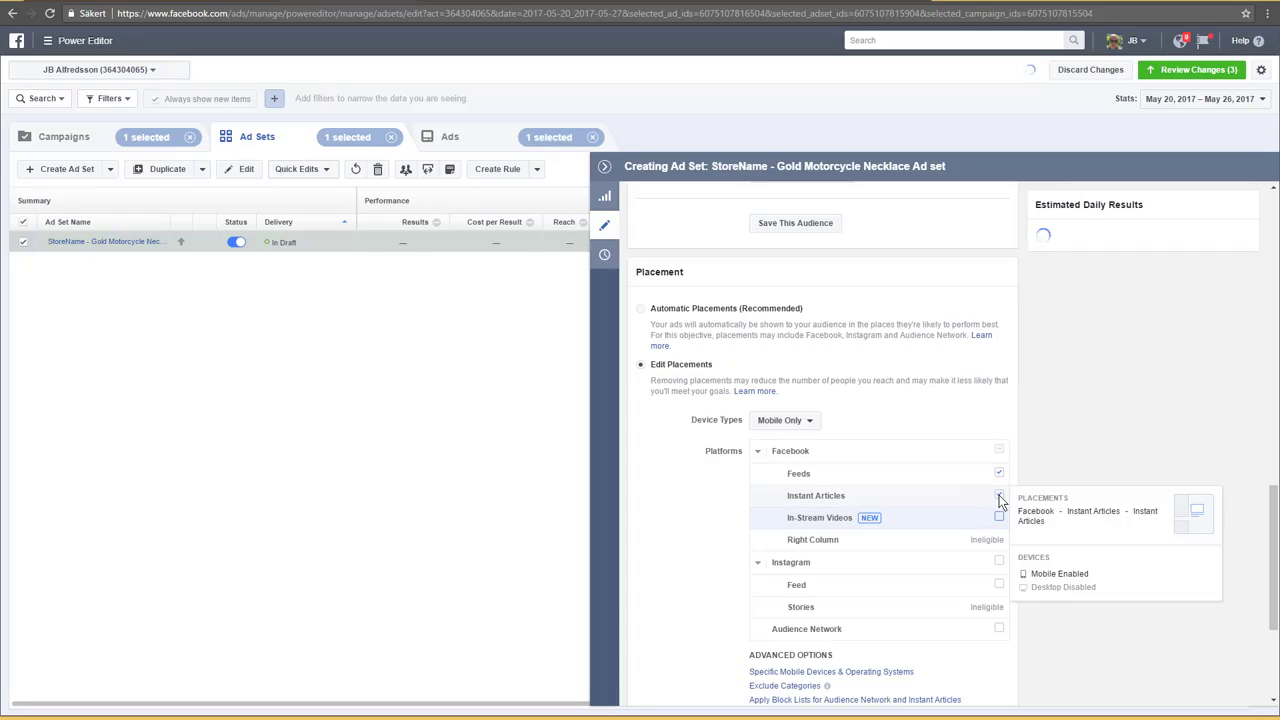
click(999, 495)
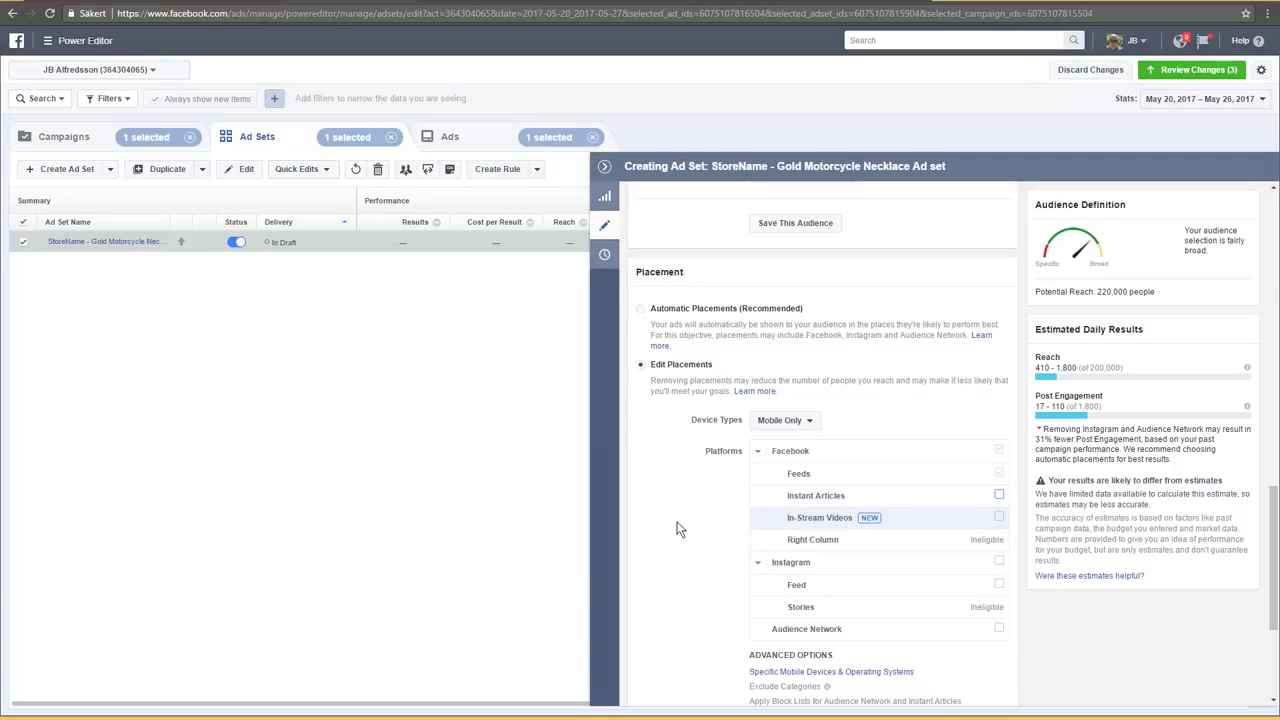
scroll(686, 517, down, 2)
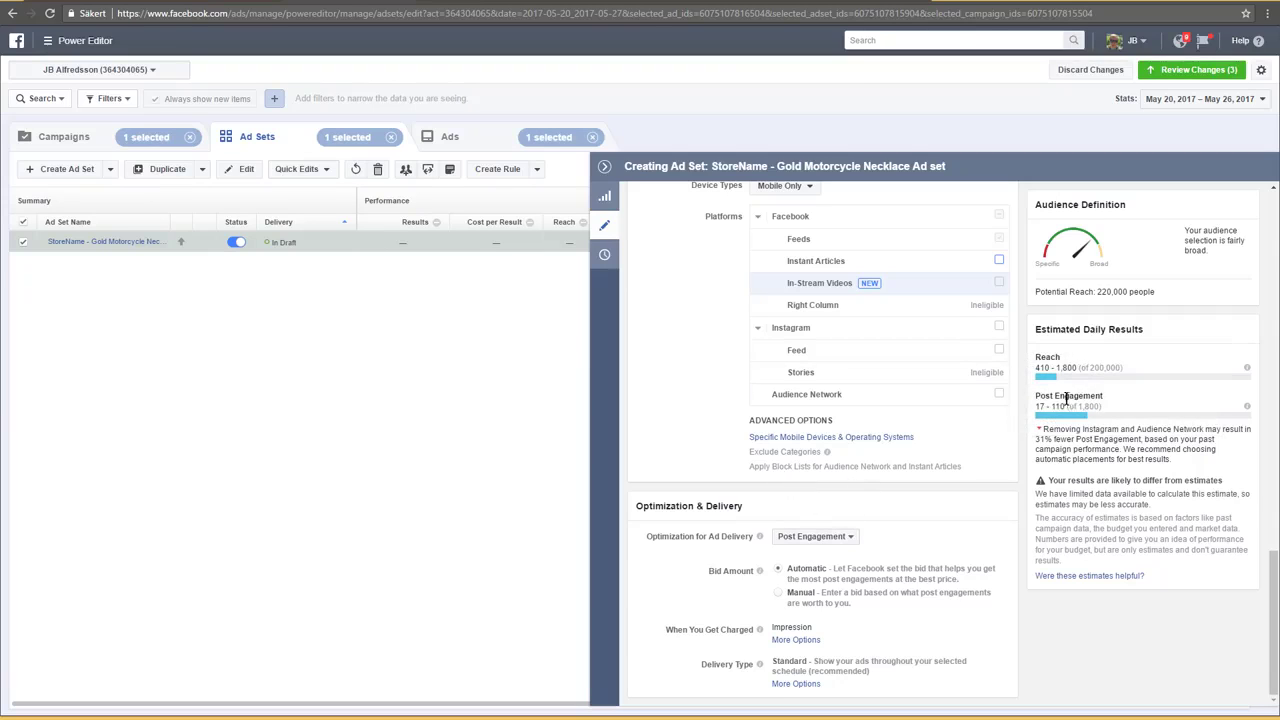
drag(1075, 365, 1033, 368)
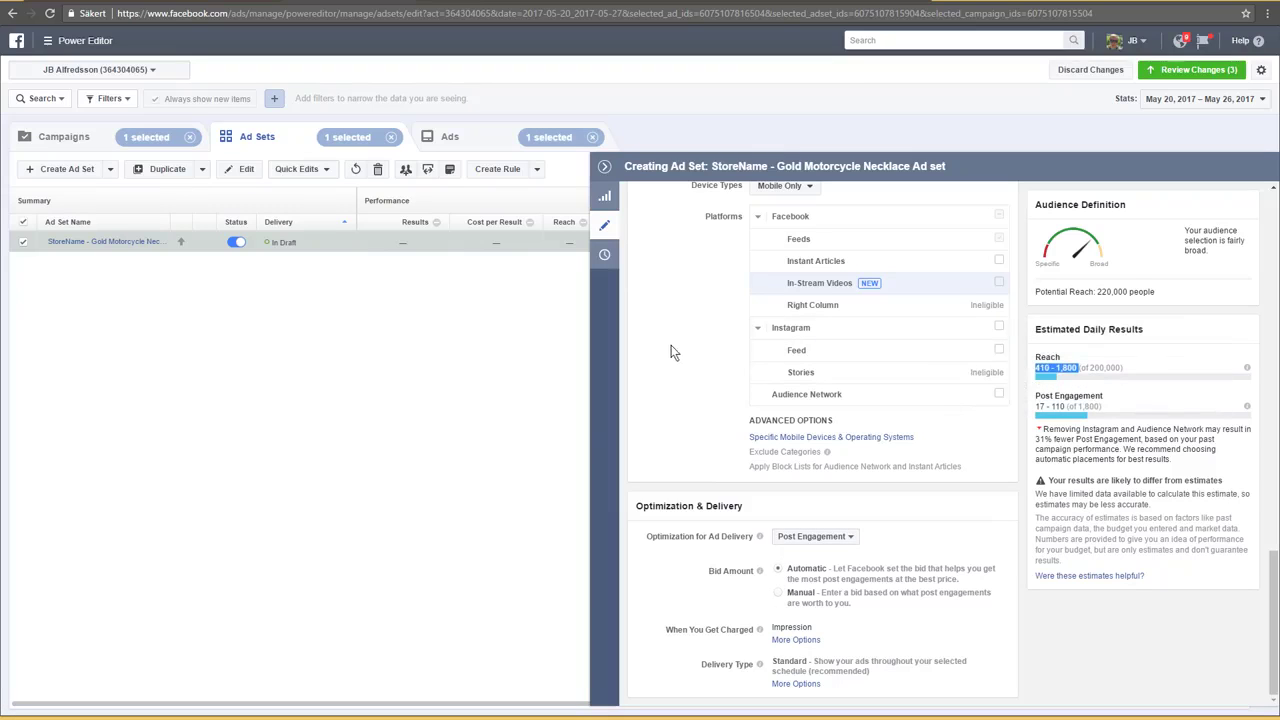
Rename the ad set as "StoreName - Gold Motorcycle Necklace - F18-65 mobile US clubs+magazines/websites"
click(459, 140)
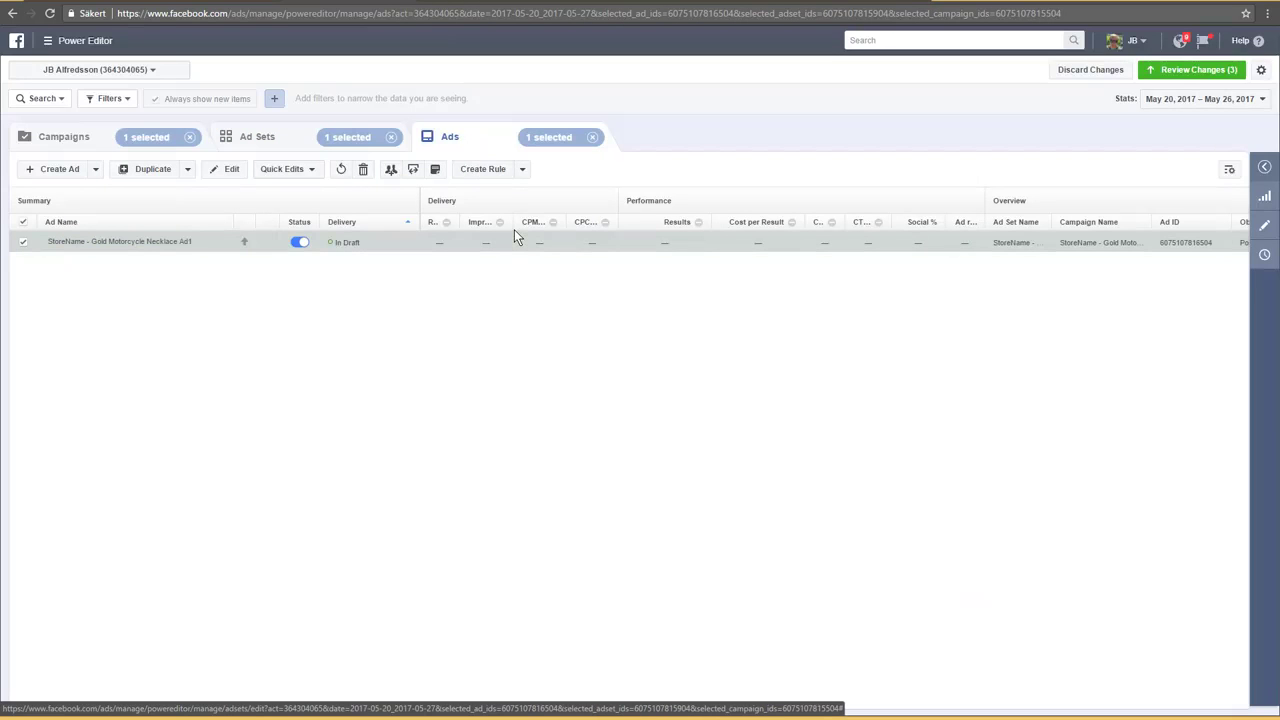
click(258, 141)
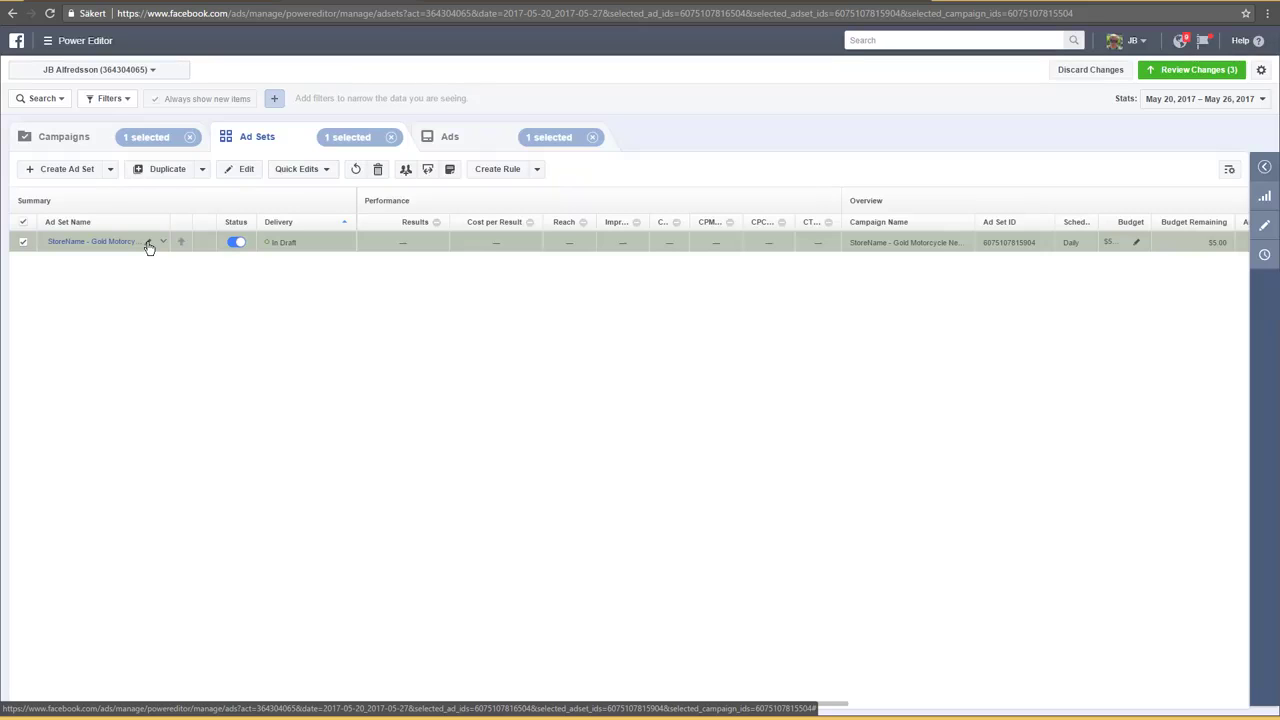
click(1266, 227)
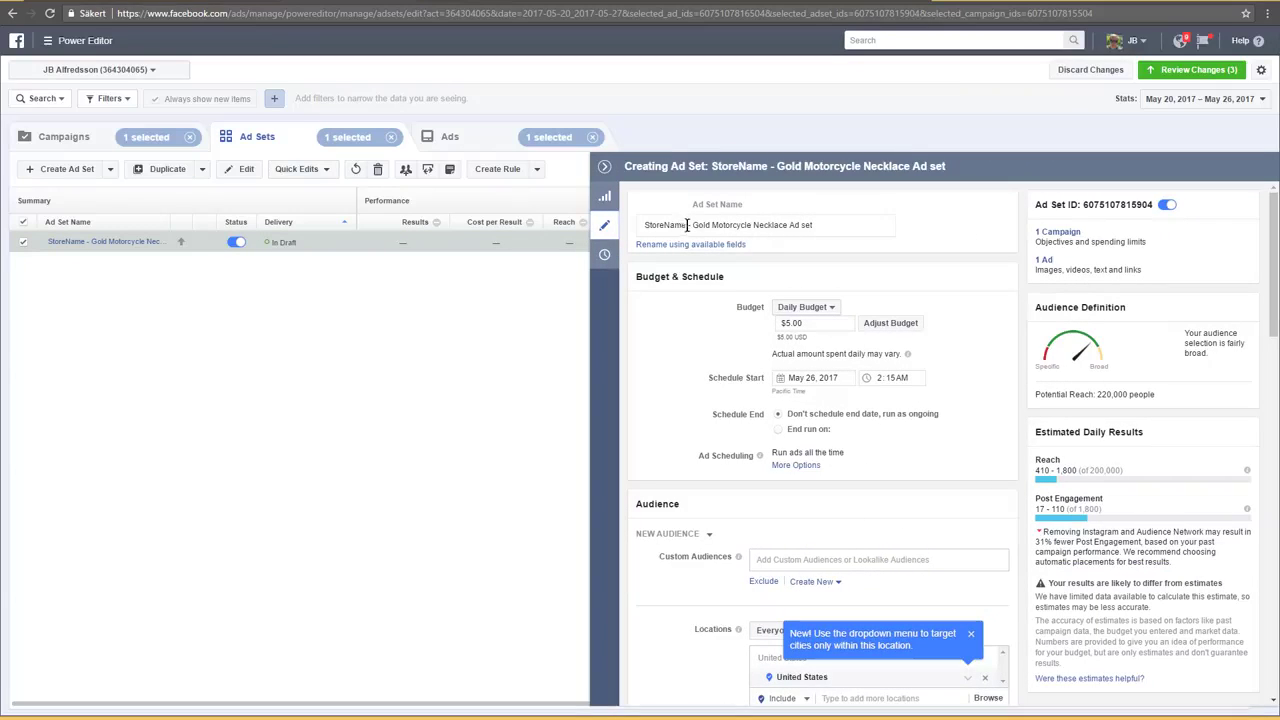
click(788, 226)
drag(788, 226, 858, 233)
text(-)
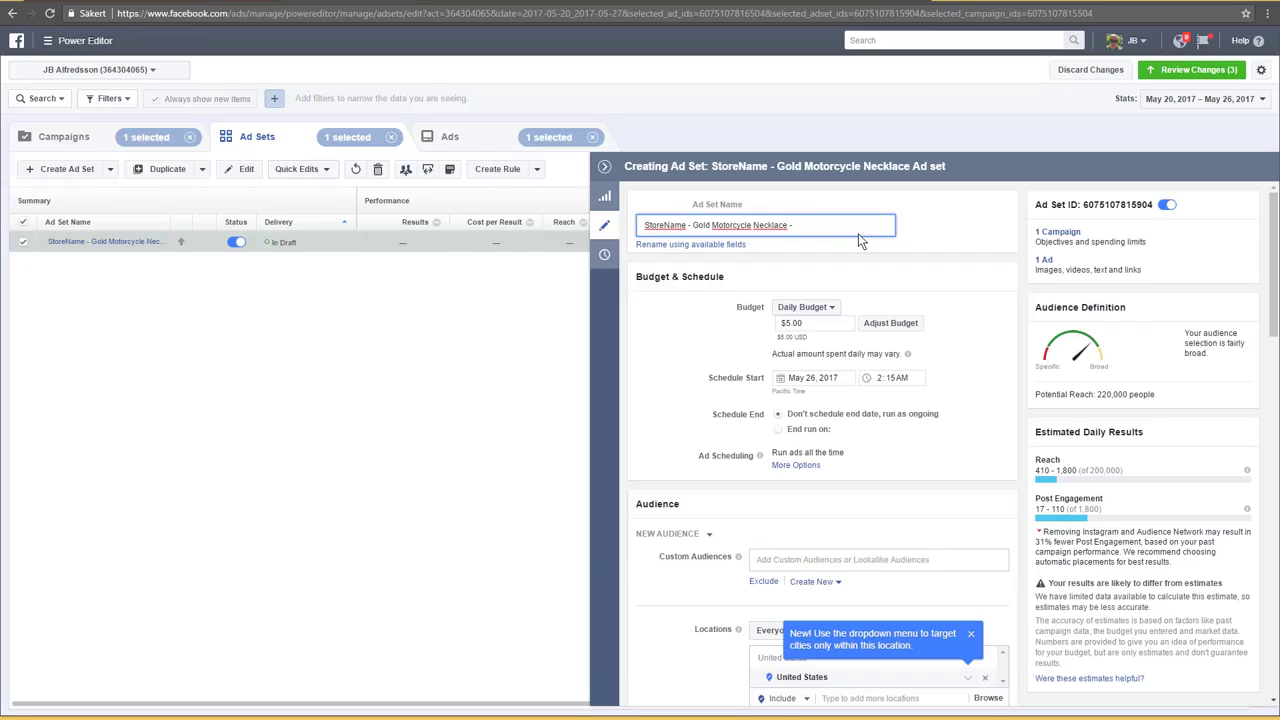
text( F18-65 mobile )
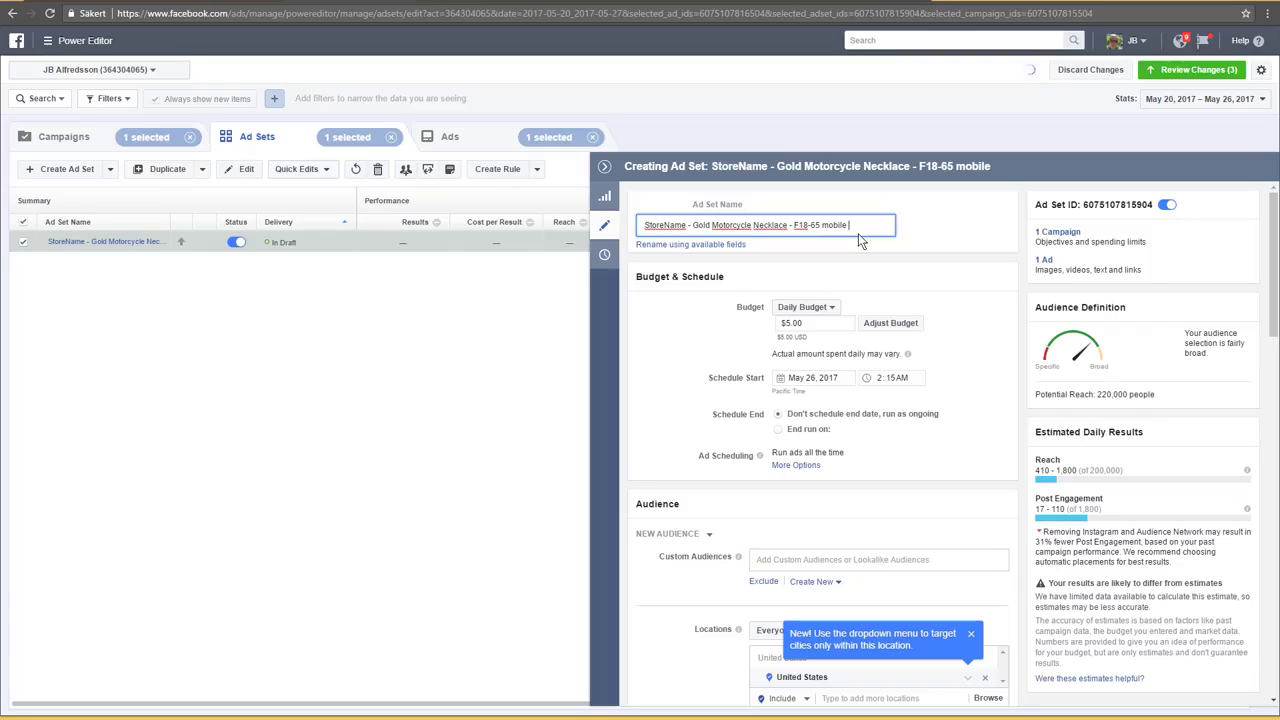
text(US)
text(C)
text(lubs+magazines)
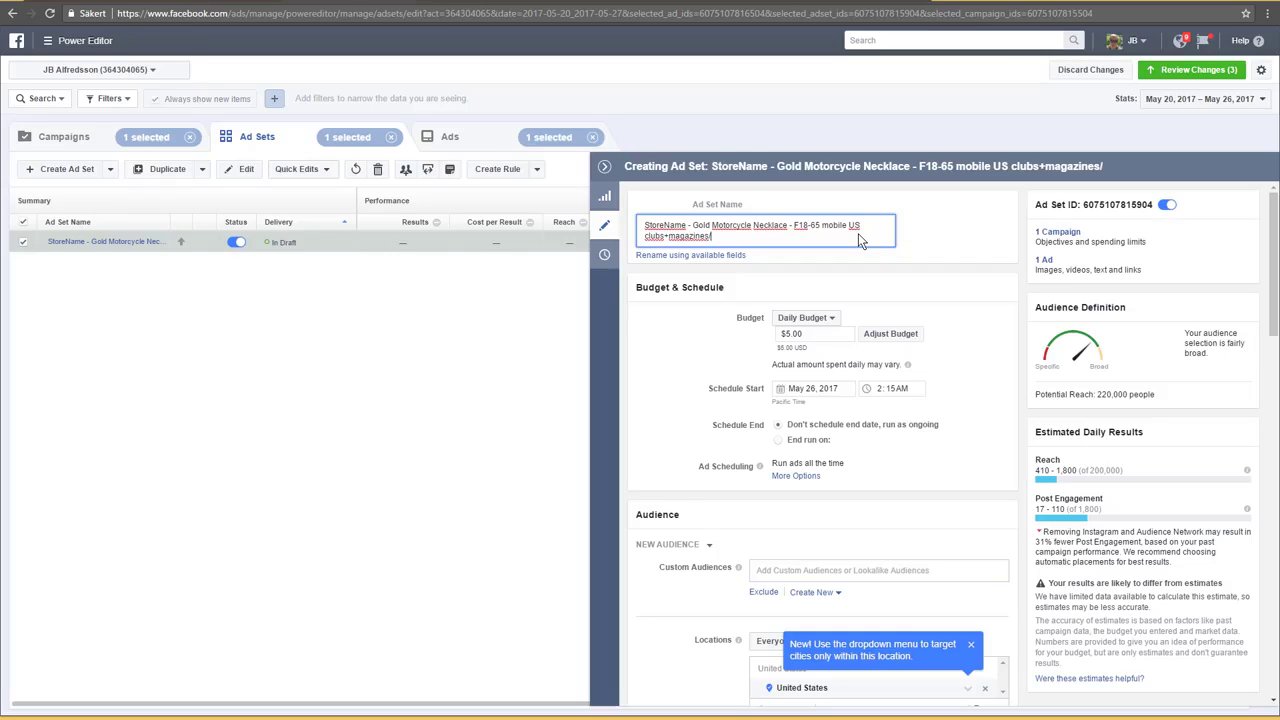
text(/websites)
drag(660, 236, 668, 236)
click(956, 350)
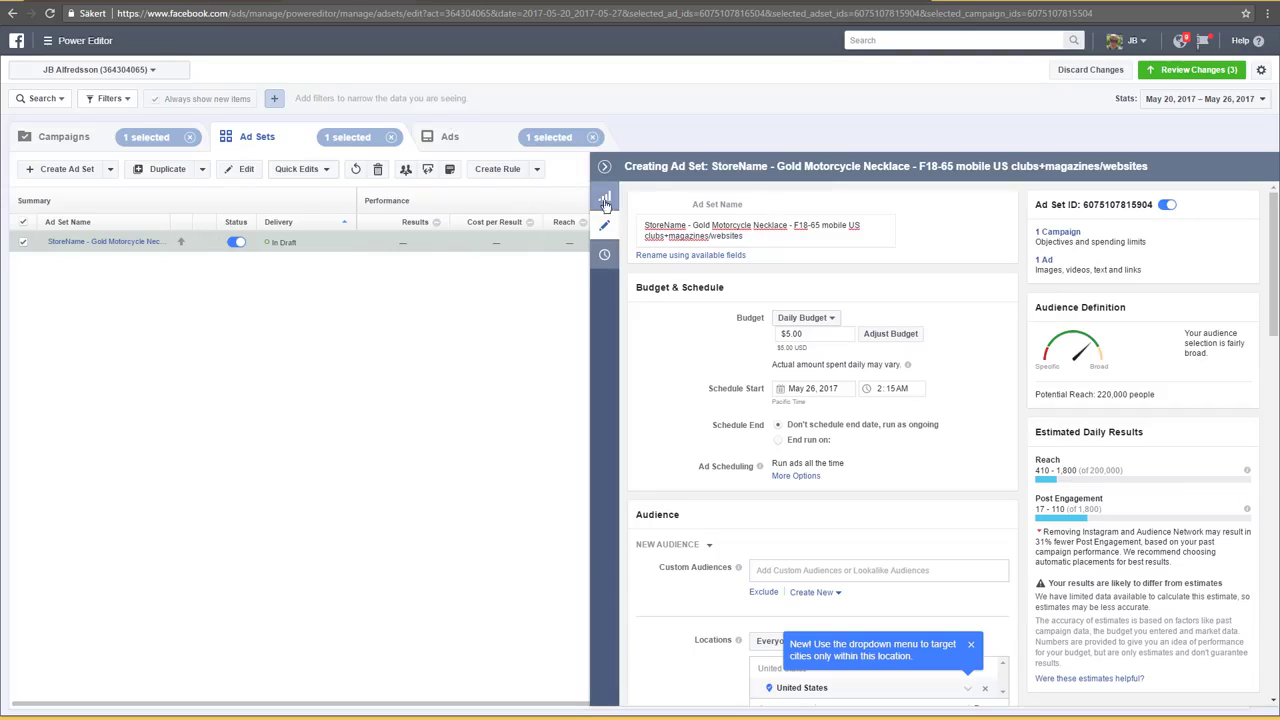
Open the ad "StoreName - Gold Motorcycle Necklace Ad1" for editing and choose I Love Networking as its Facebook page
click(463, 140)
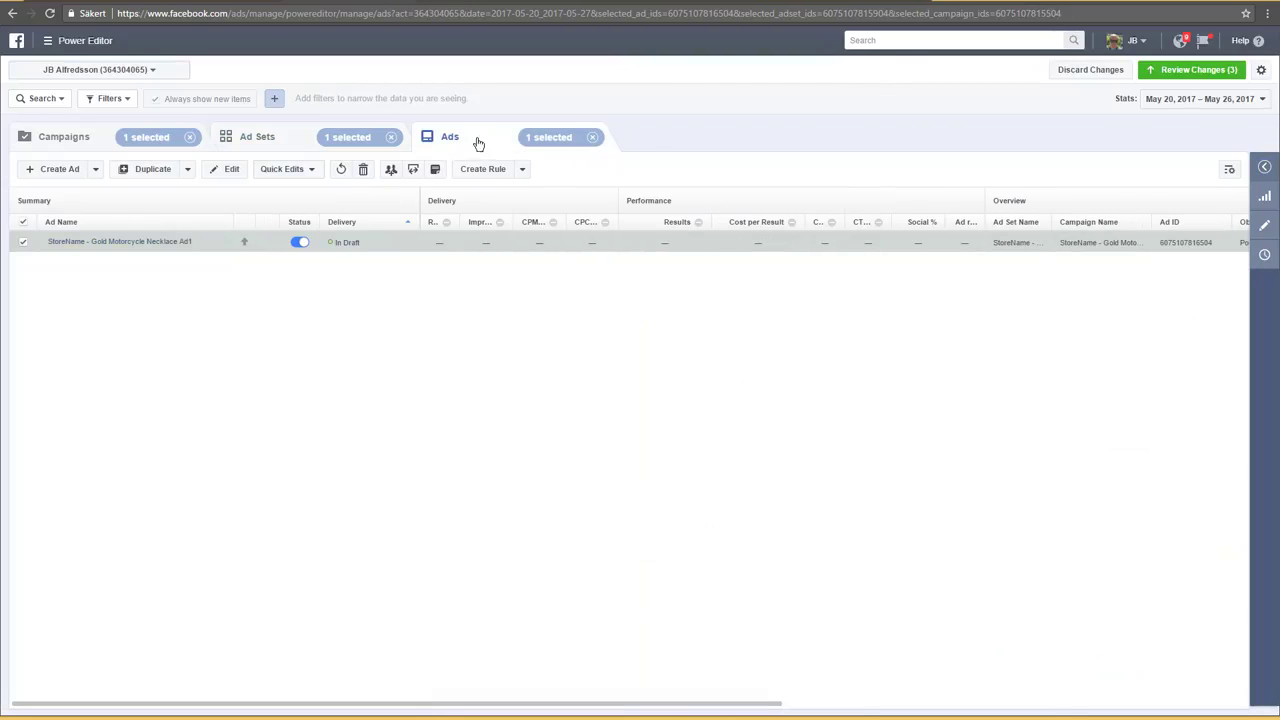
click(228, 169)
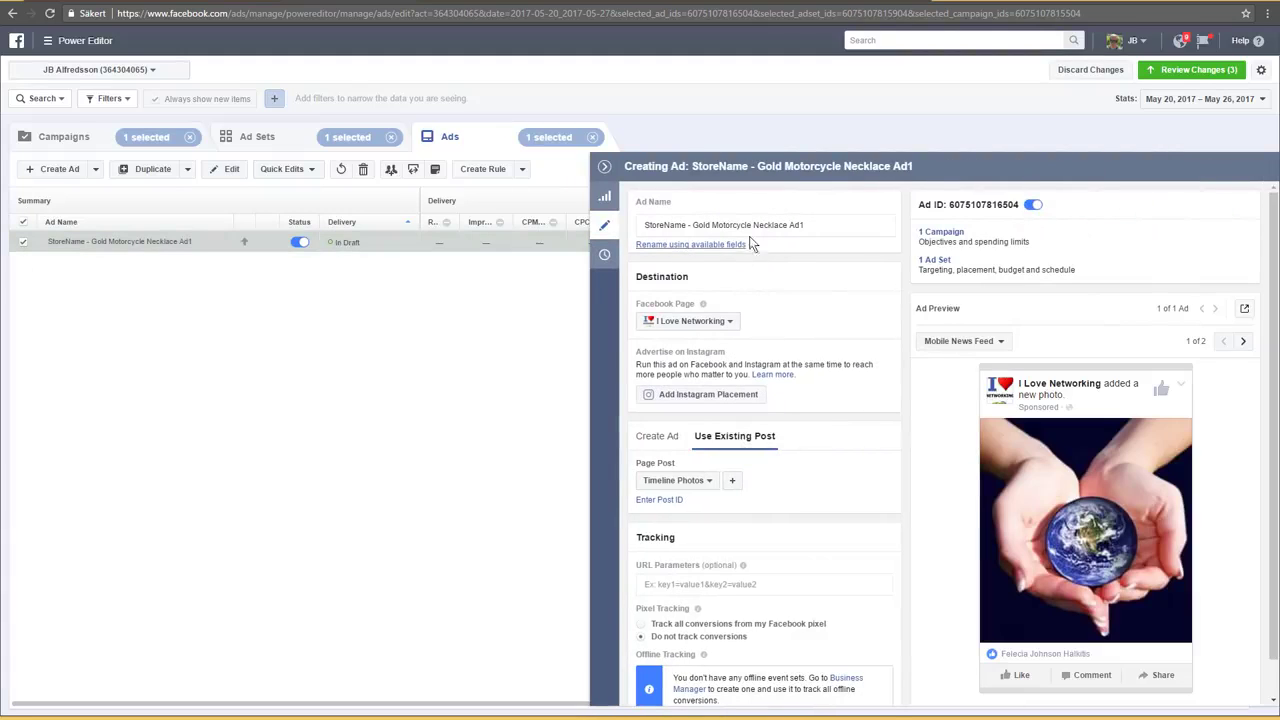
click(813, 226)
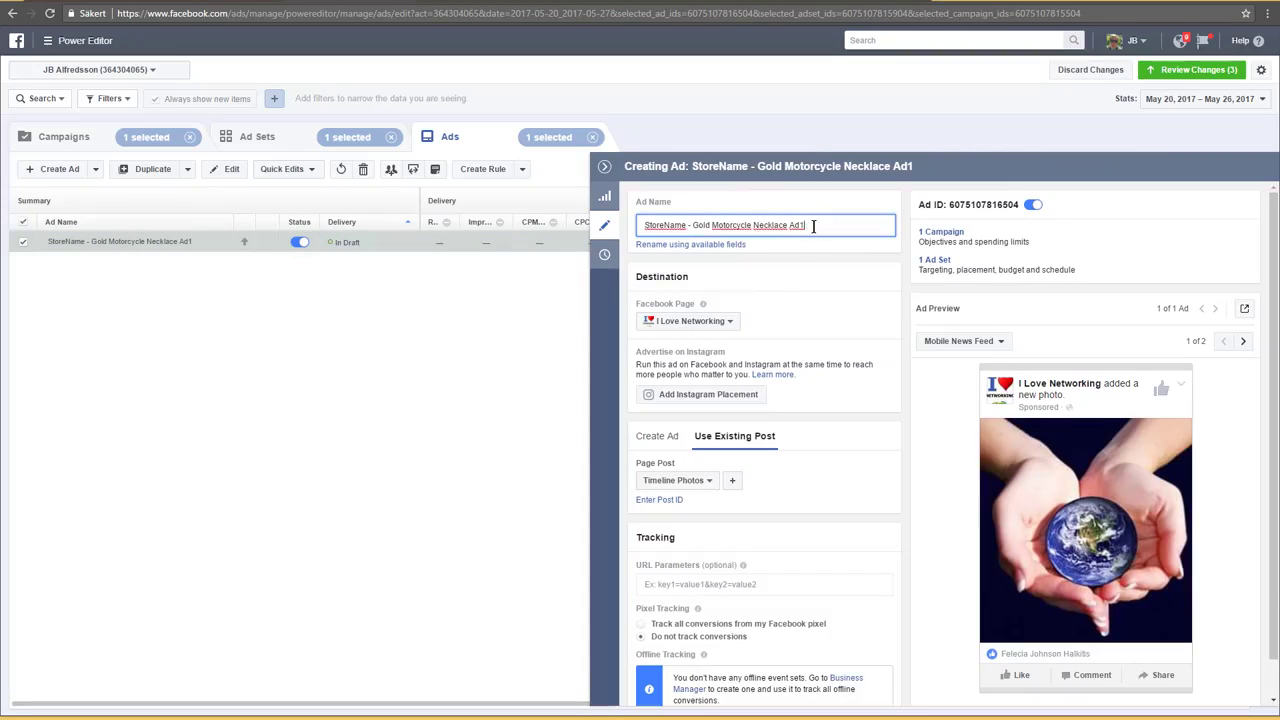
click(729, 321)
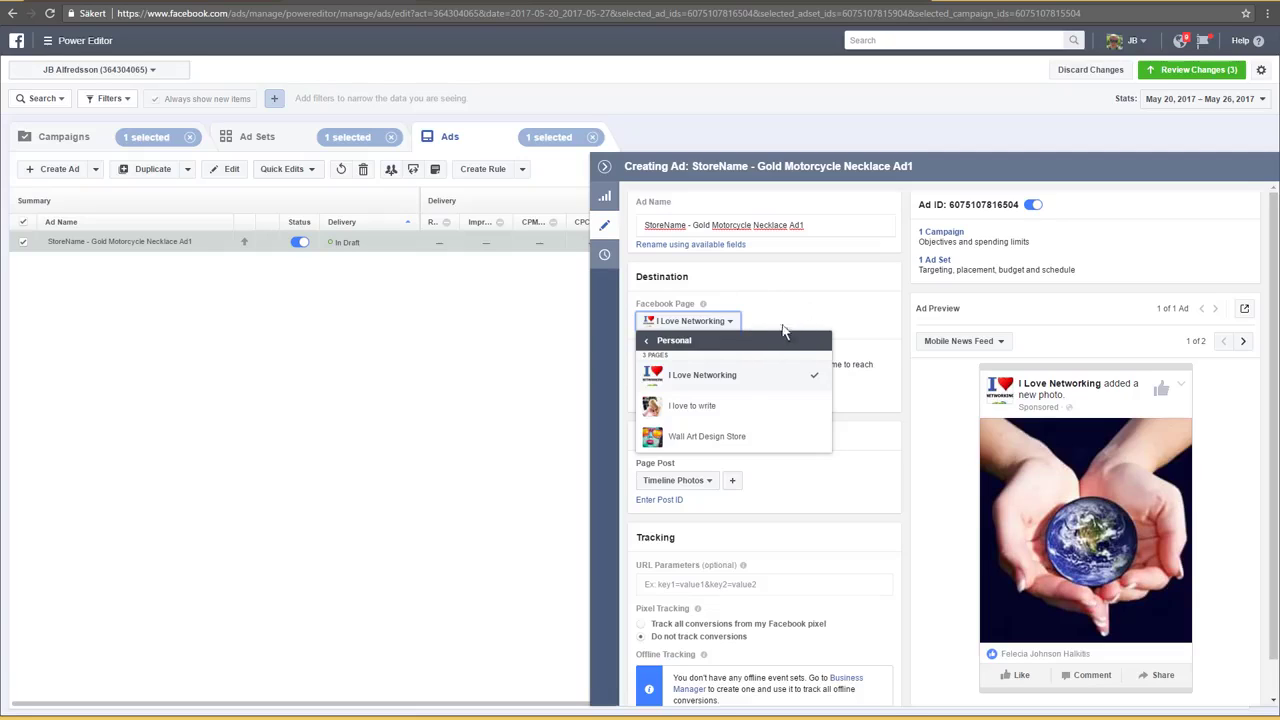
click(744, 381)
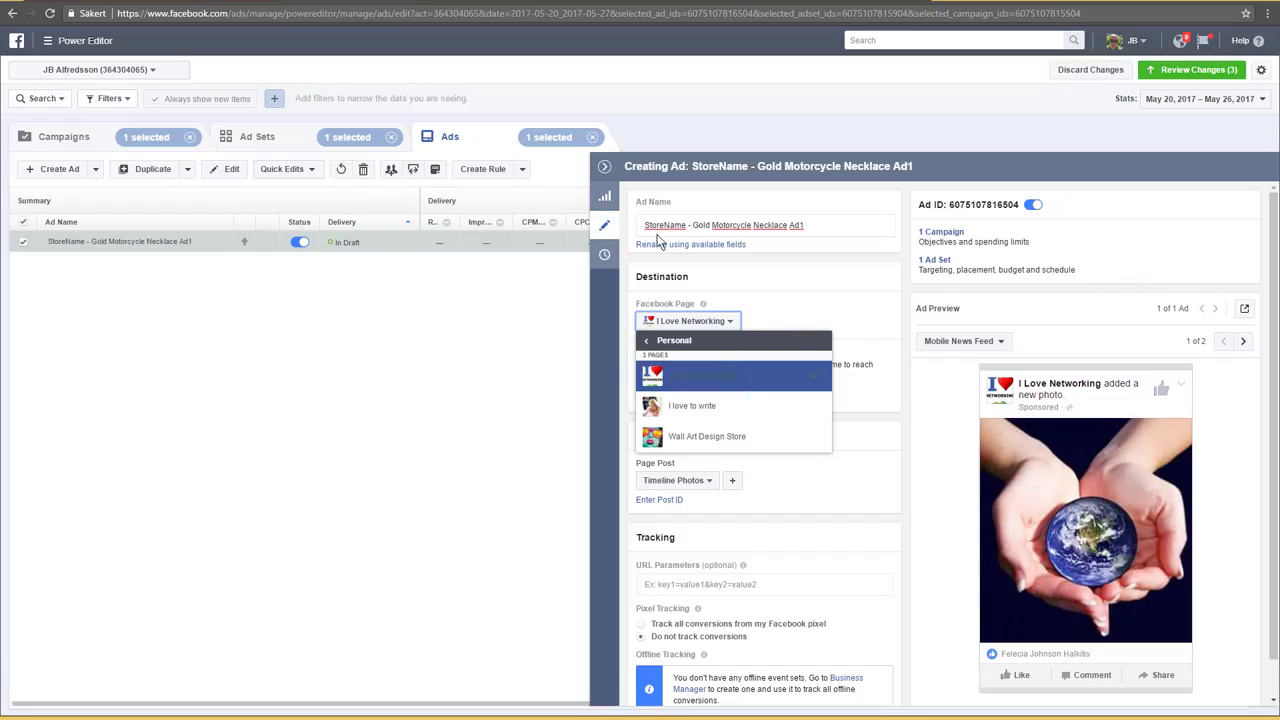
click(716, 328)
click(715, 323)
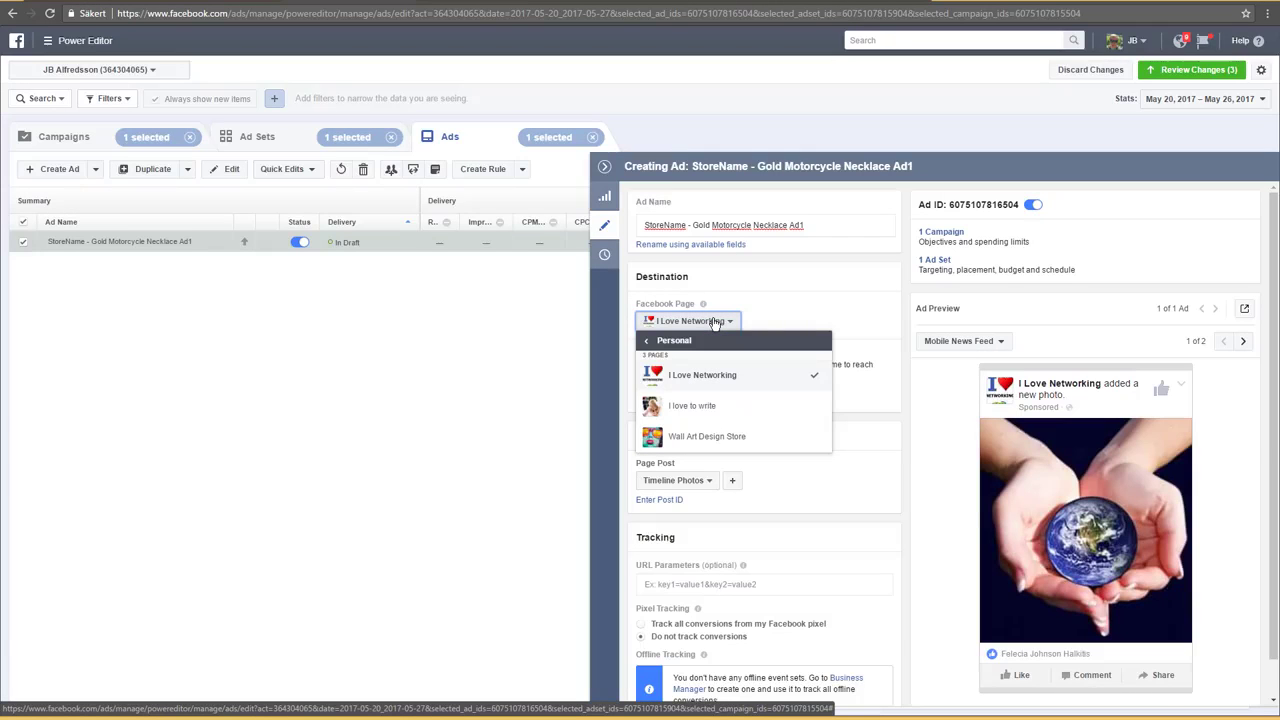
click(770, 310)
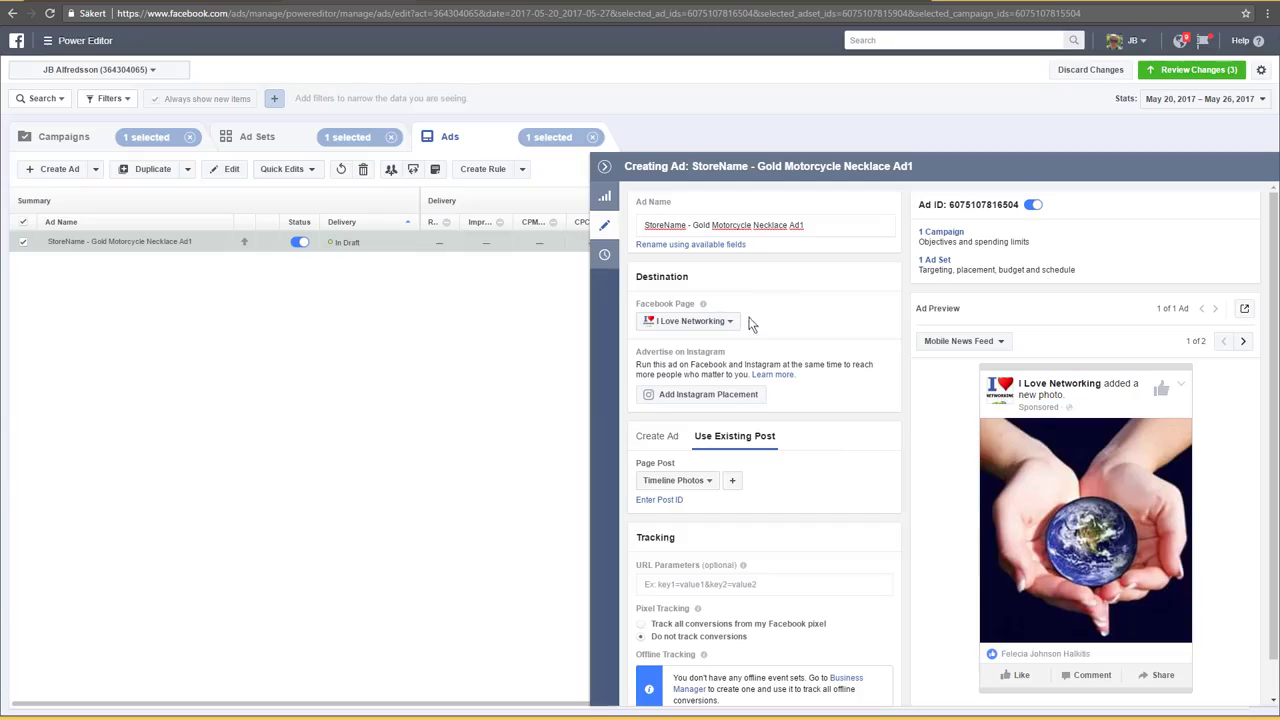
Set the ad's Facebook Page to Wall Art Design Store
click(698, 482)
scroll(770, 500, down, 10)
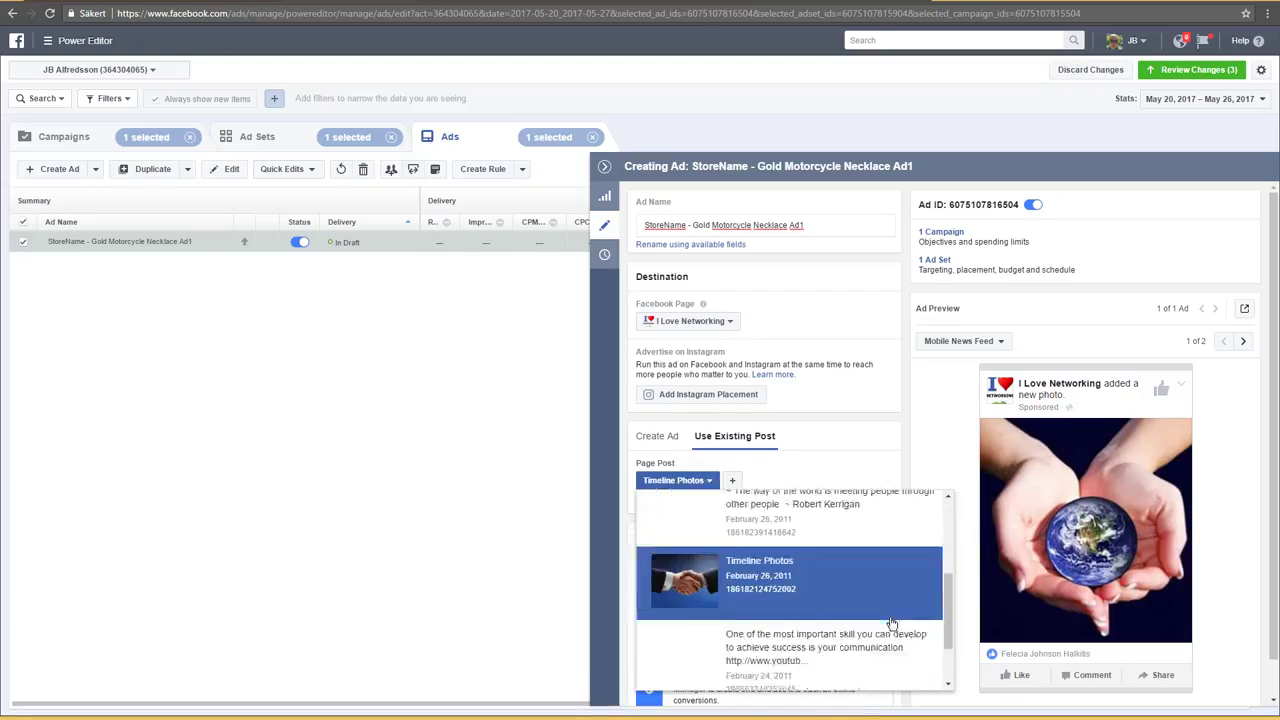
scroll(795, 340, up, 1)
click(794, 327)
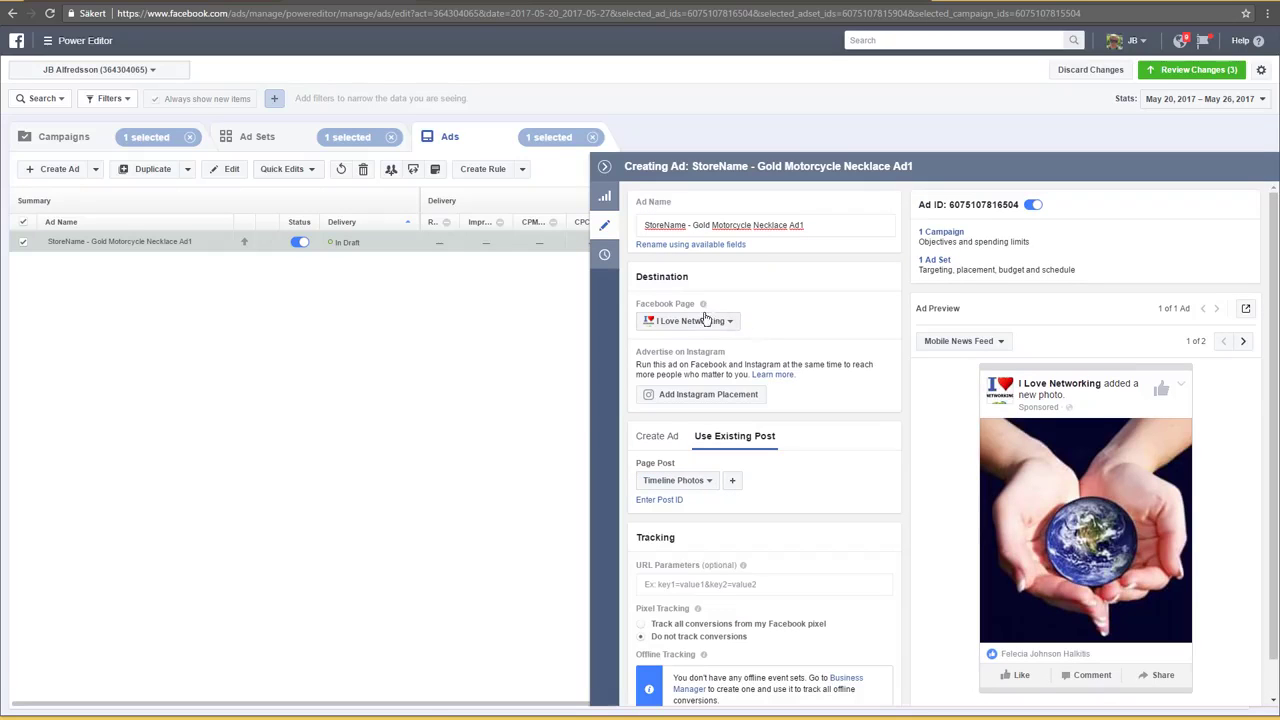
click(734, 329)
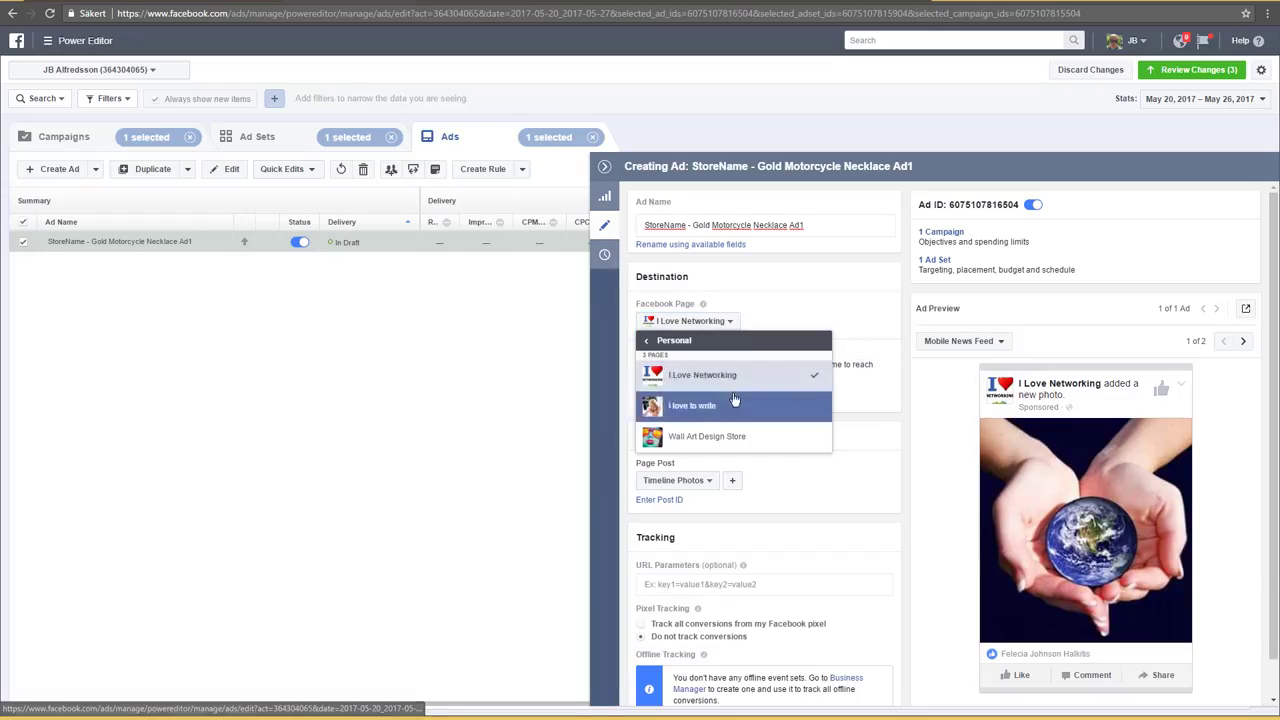
click(713, 440)
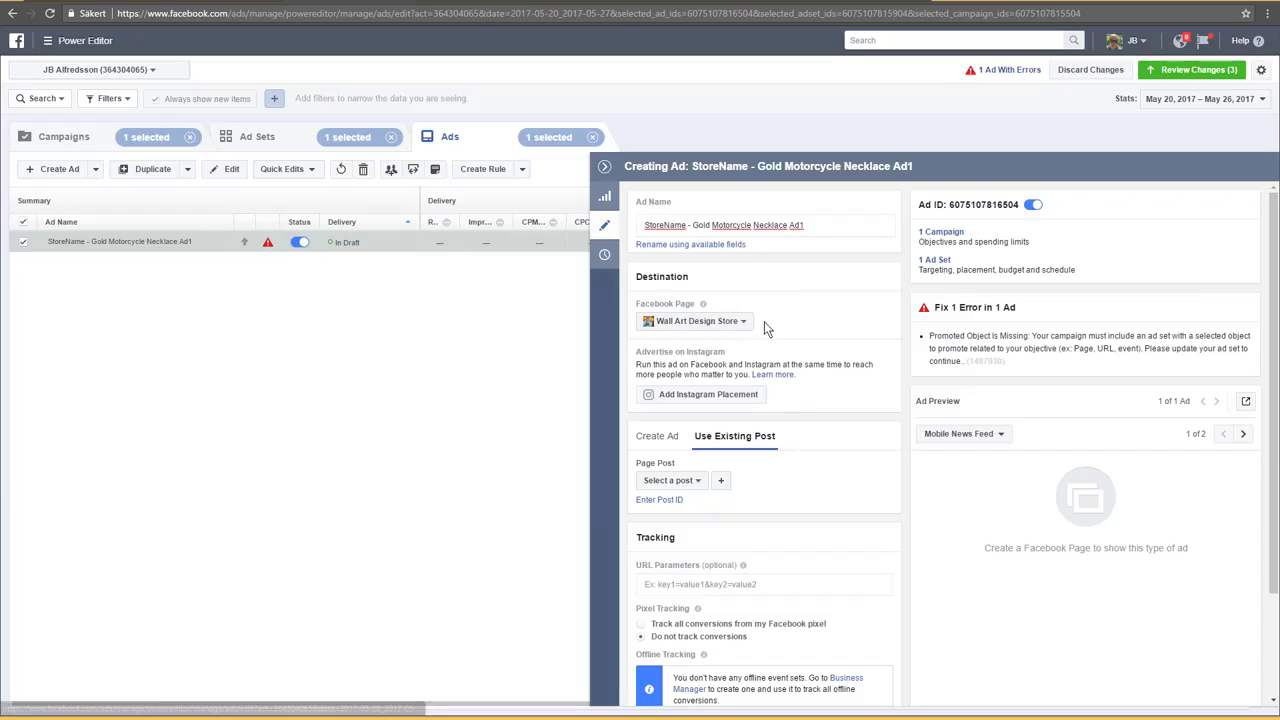
click(654, 437)
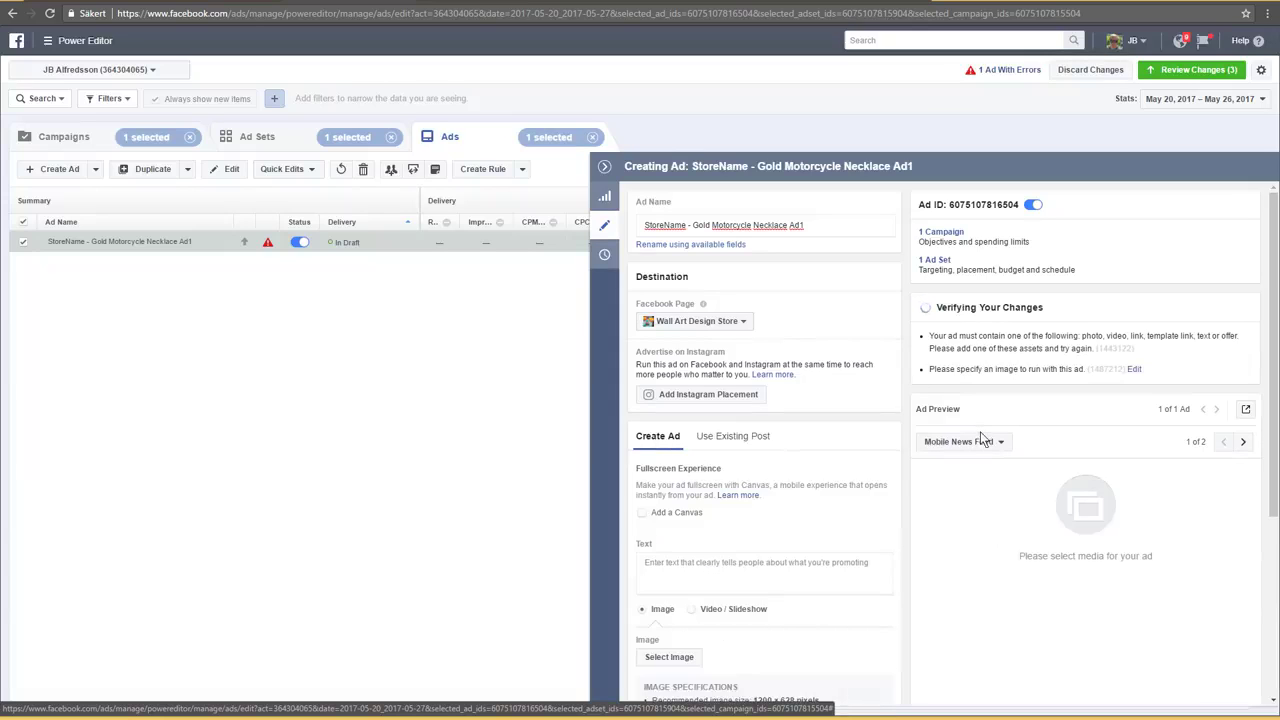
scroll(870, 458, down, 1)
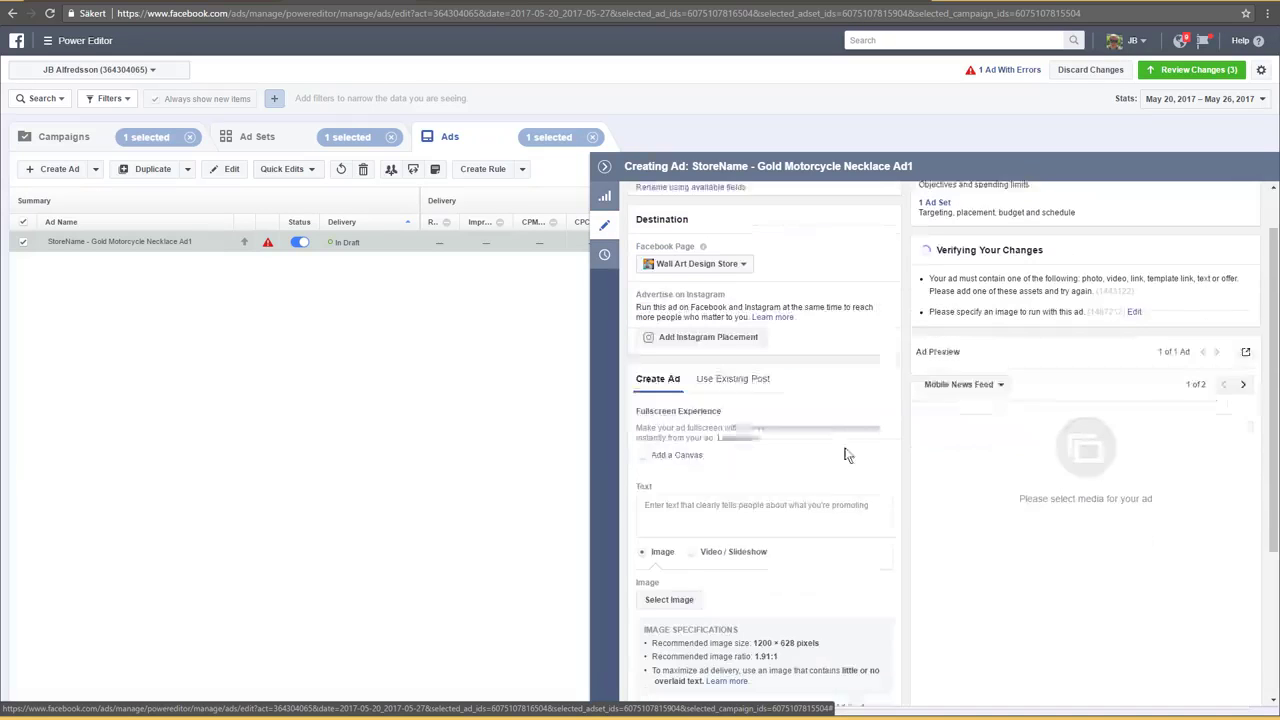
scroll(835, 438, down, 1)
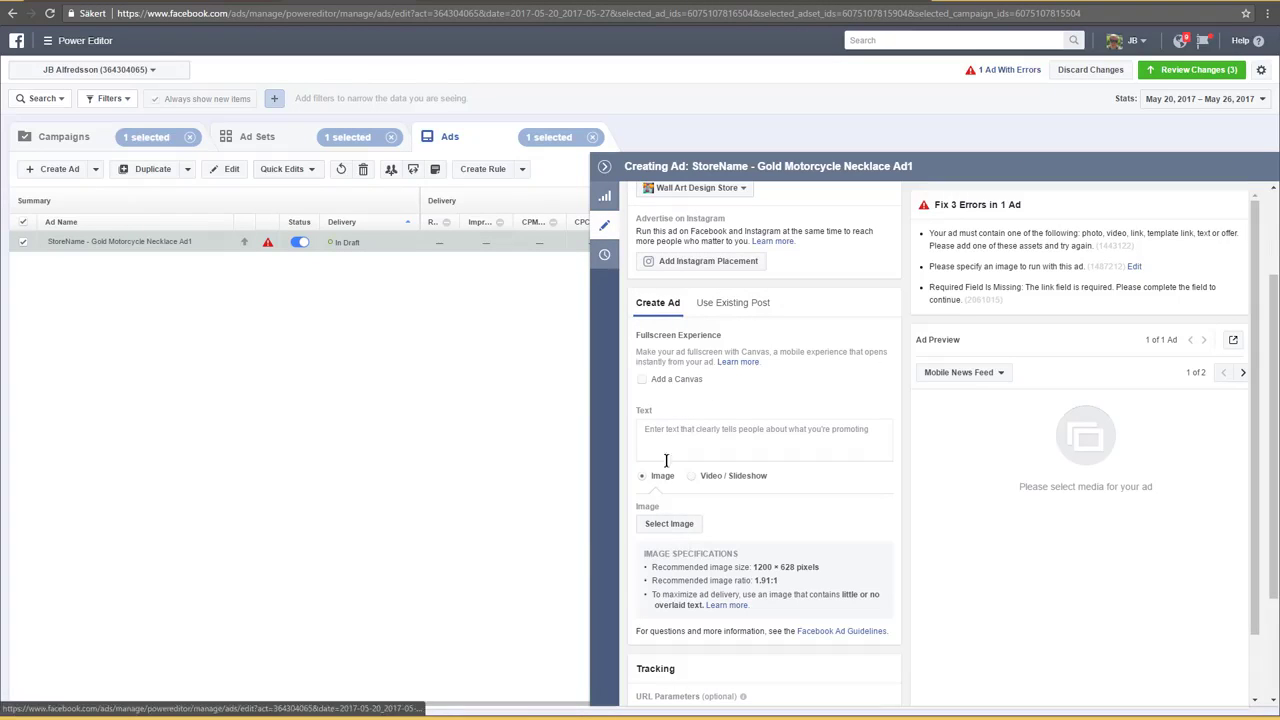
click(669, 526)
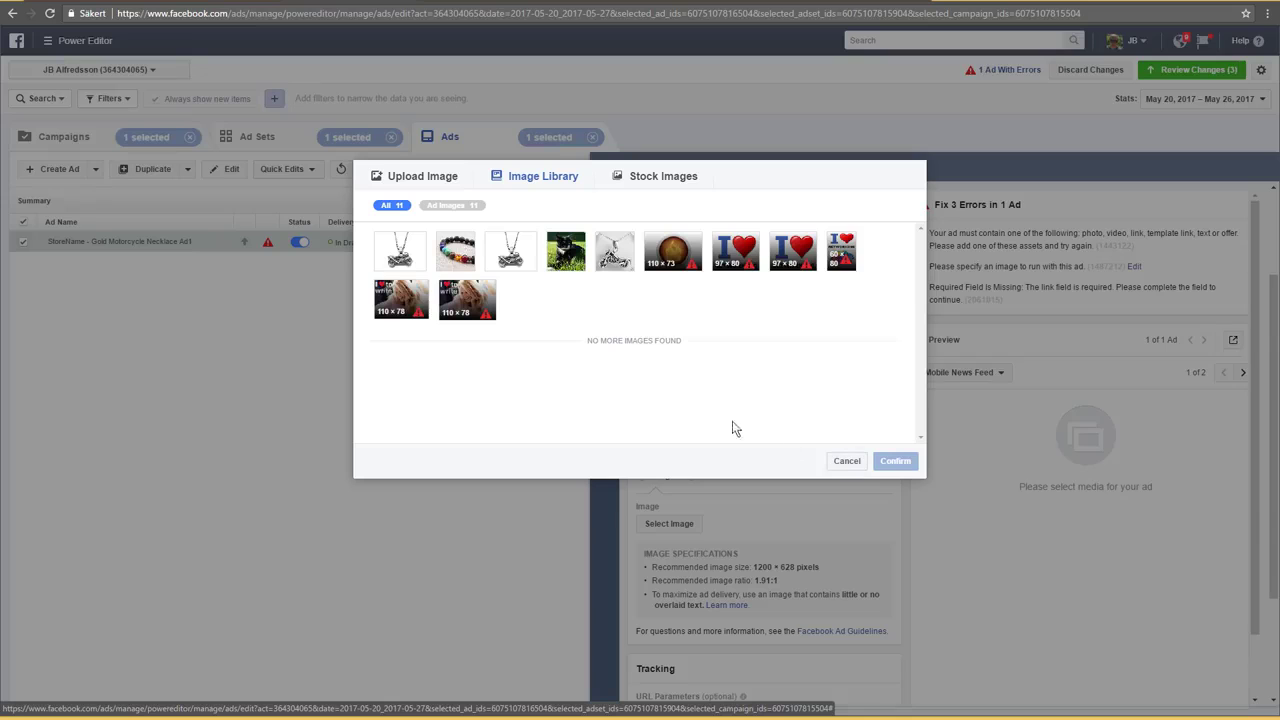
click(848, 462)
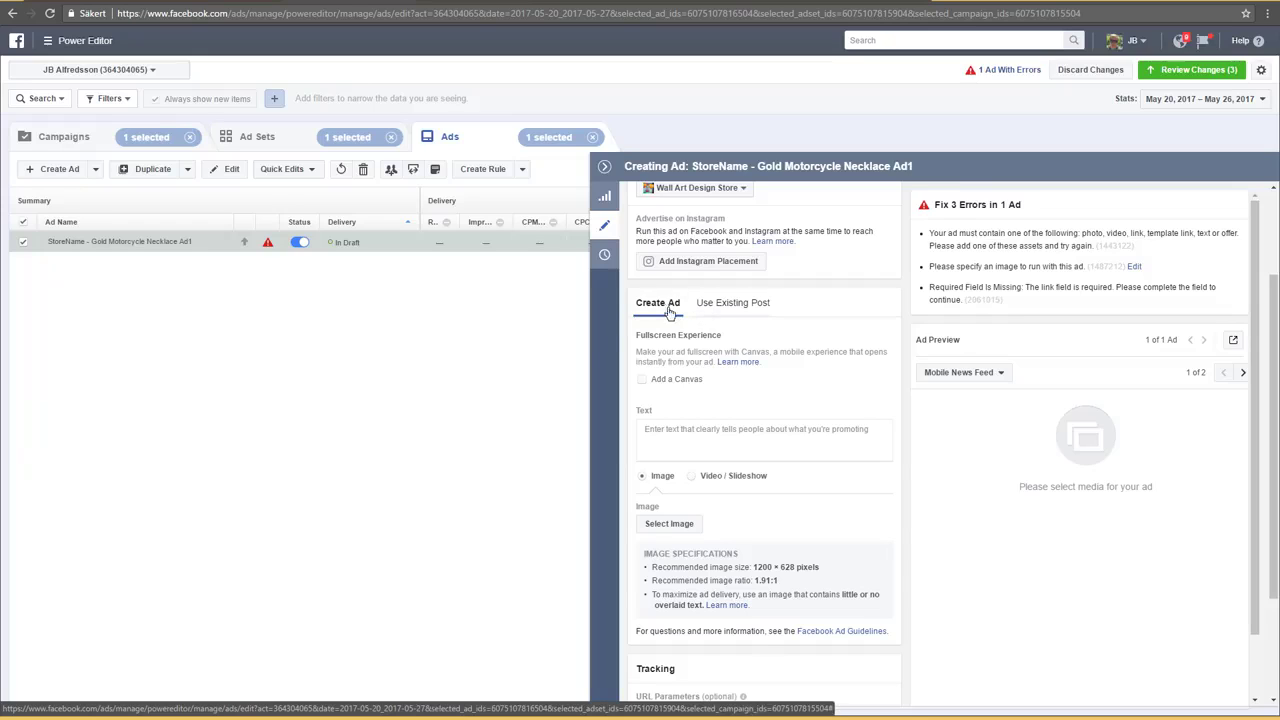
click(732, 306)
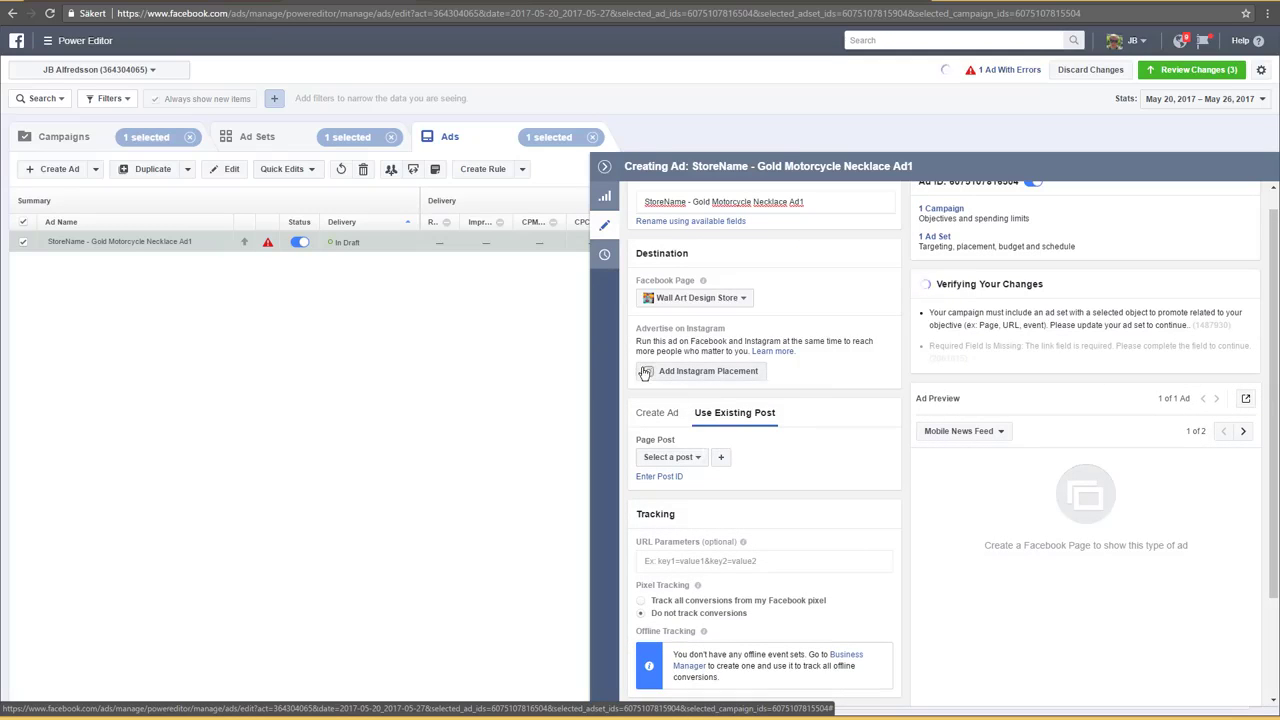
Check the page's existing posts and start a new page post with a slideshow for the ad
click(699, 458)
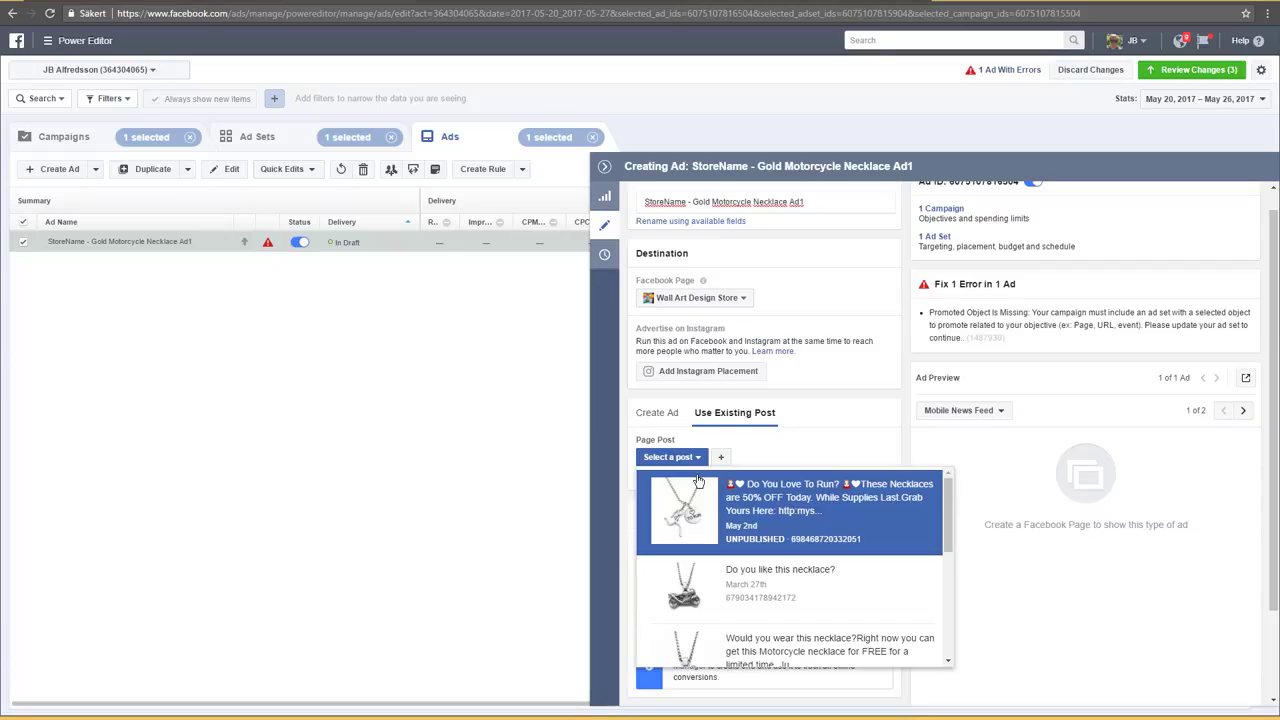
scroll(724, 565, down, 2)
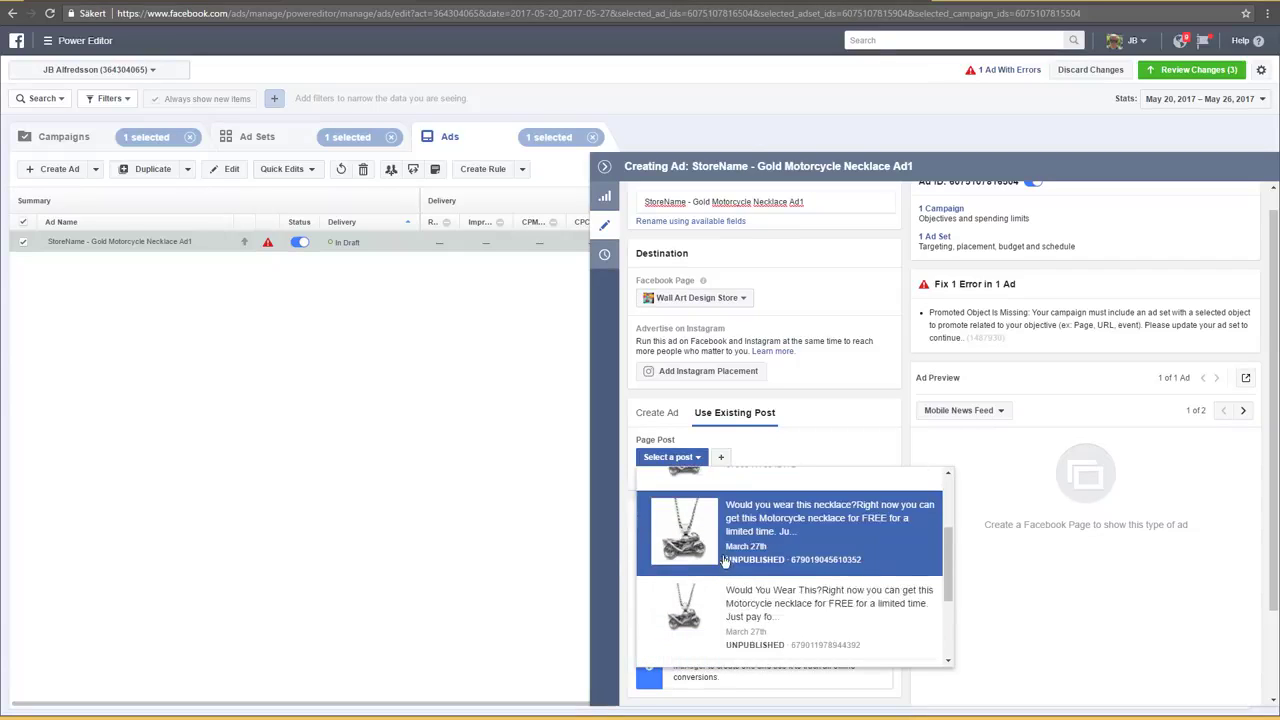
scroll(724, 560, up, 2)
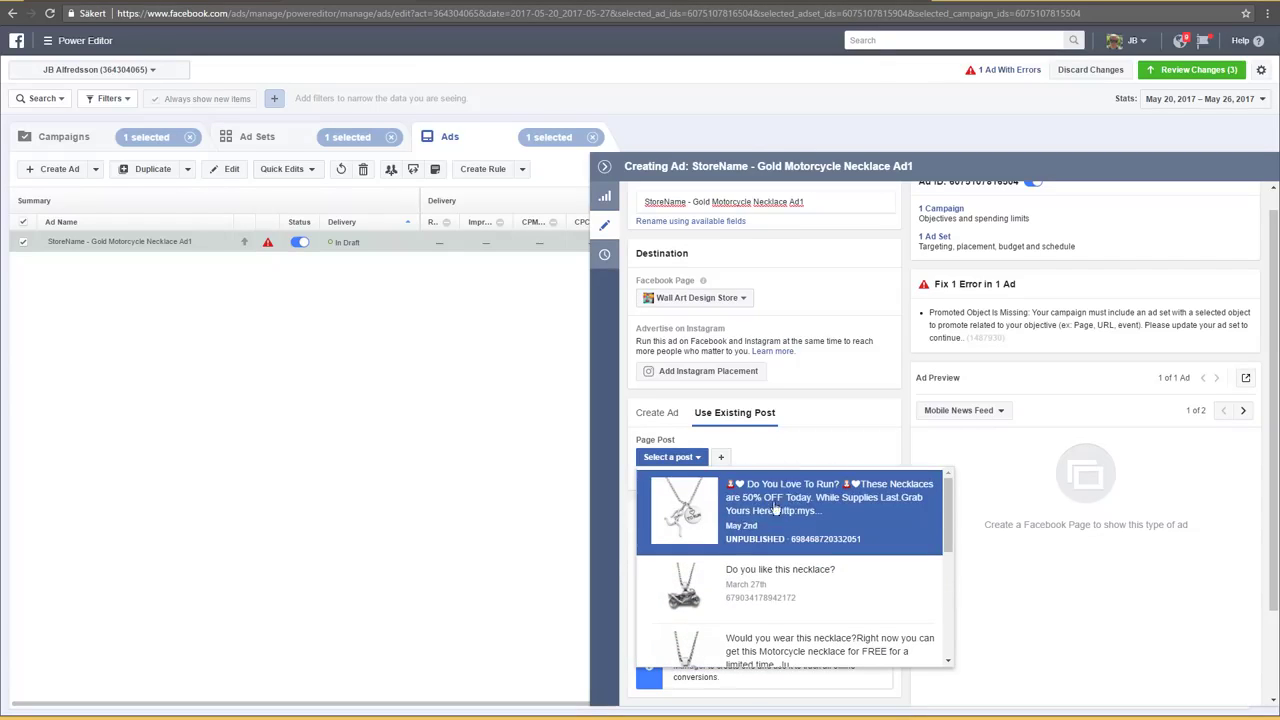
click(790, 443)
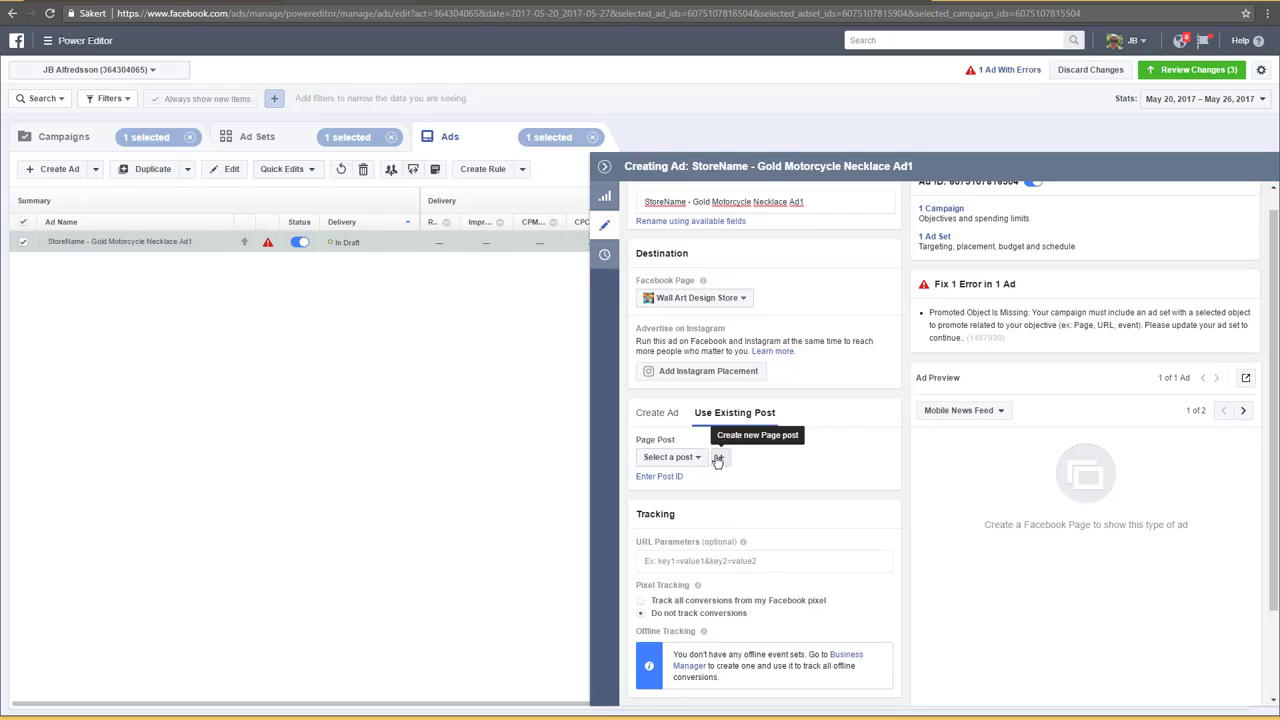
click(717, 458)
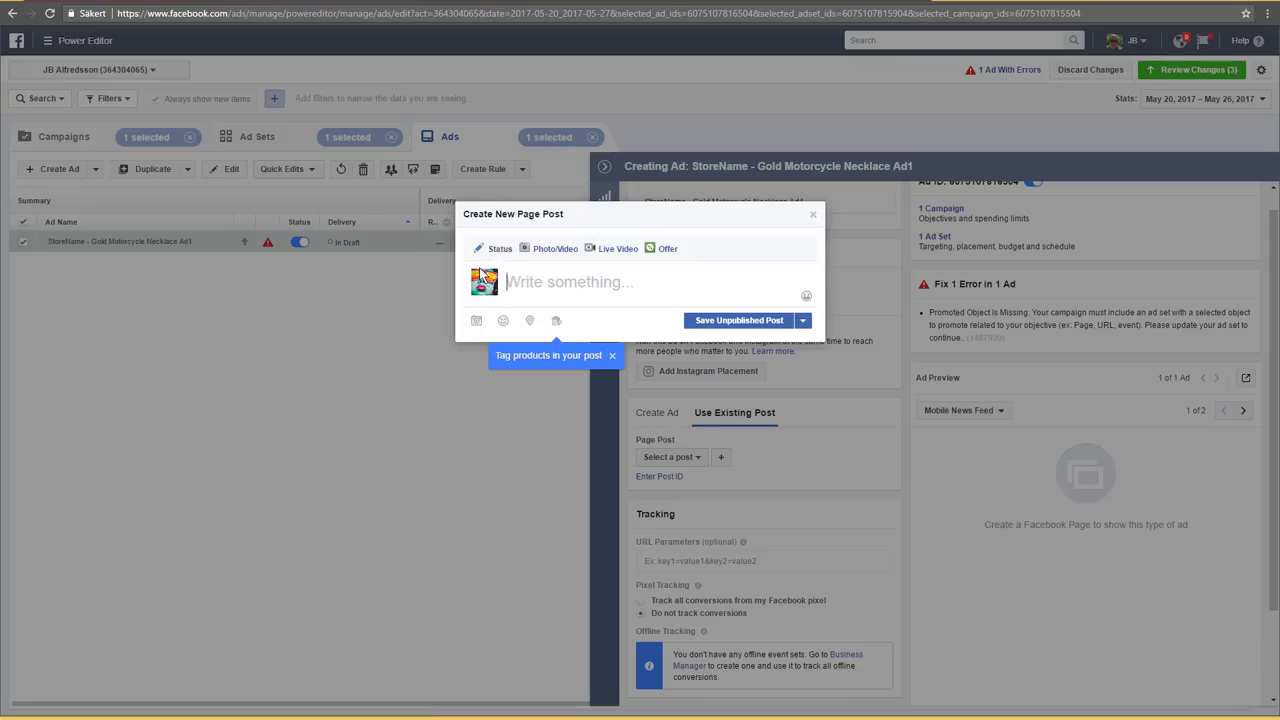
click(552, 252)
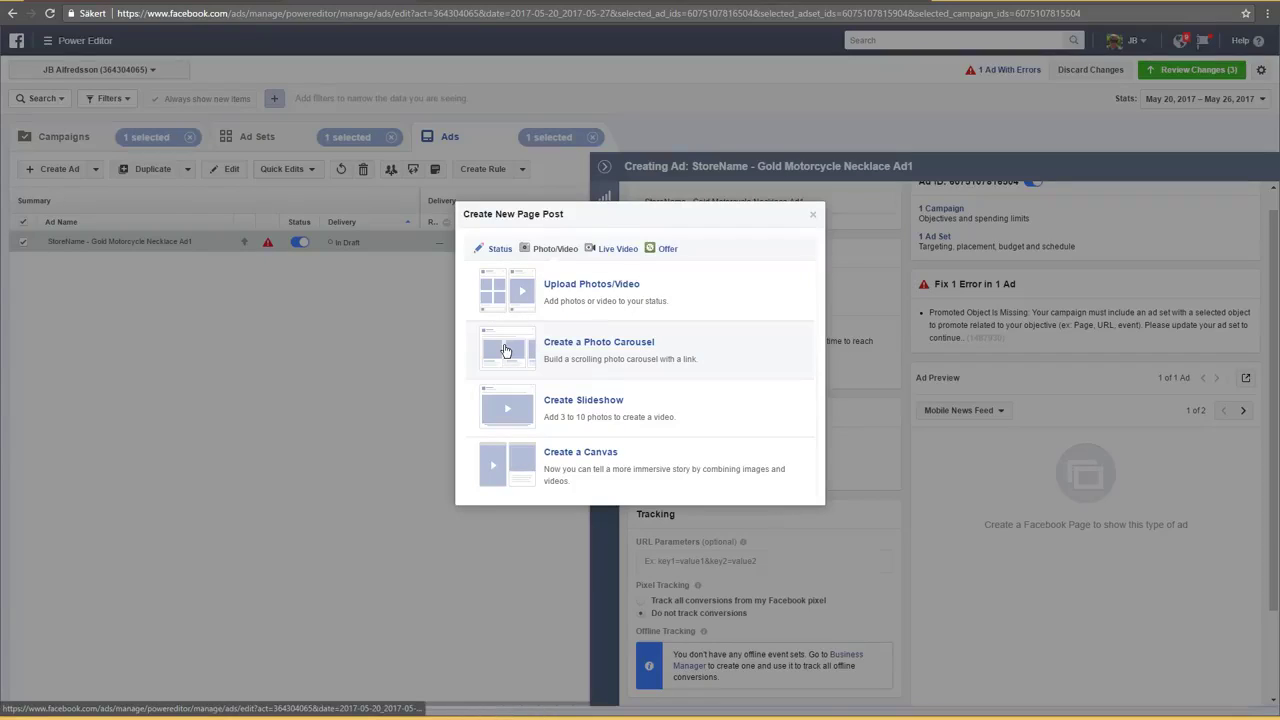
click(570, 405)
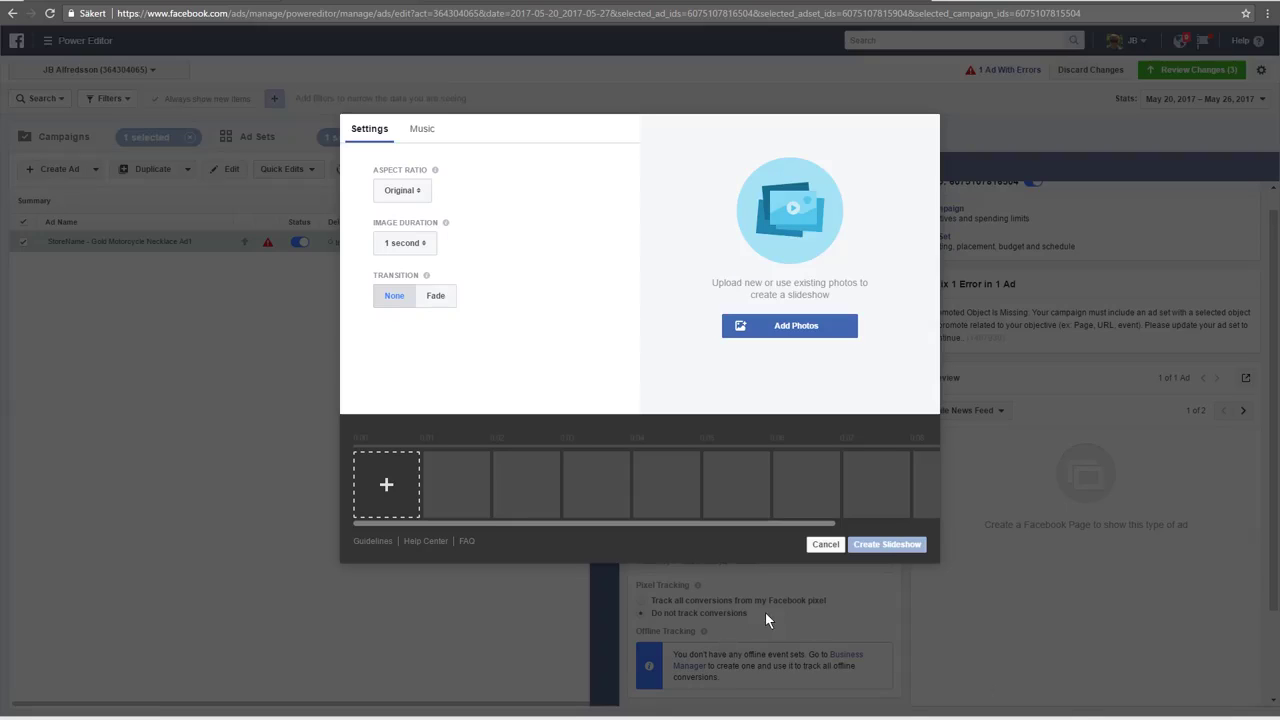
Upload all six gold motorcycle necklace photos from the computer into the slideshow
click(386, 488)
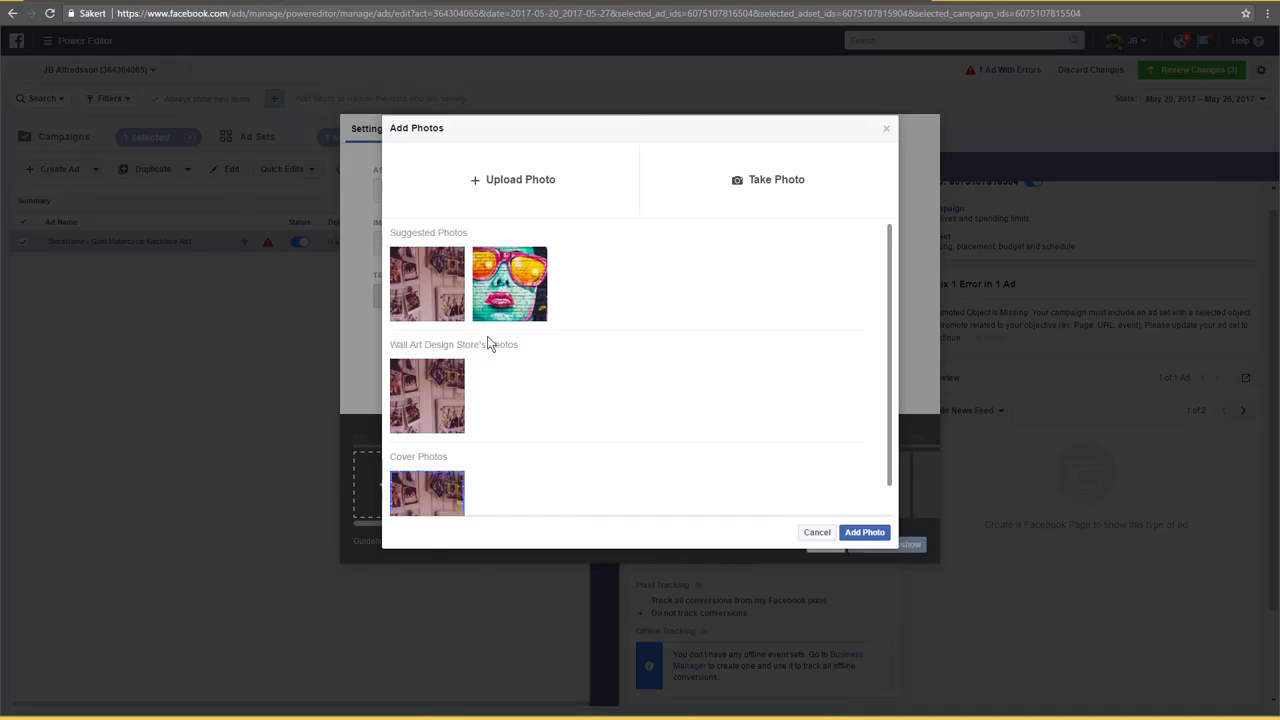
click(514, 184)
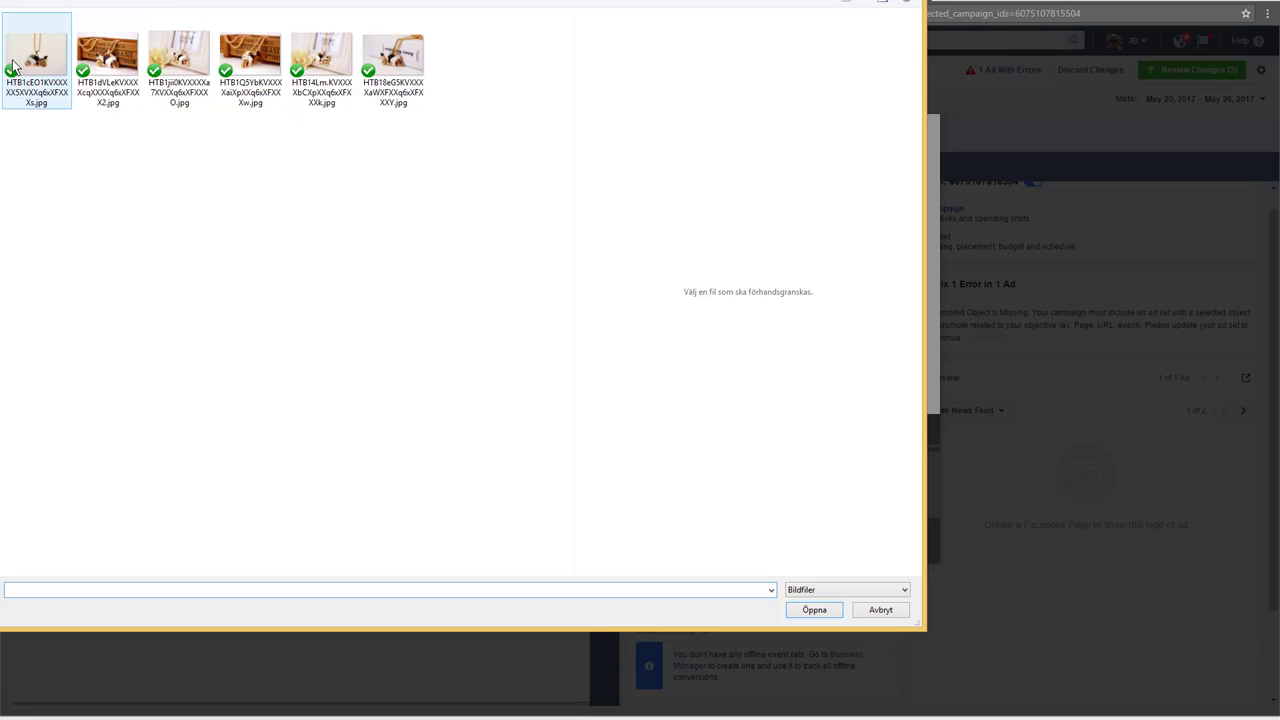
drag(450, 103, 33, 80)
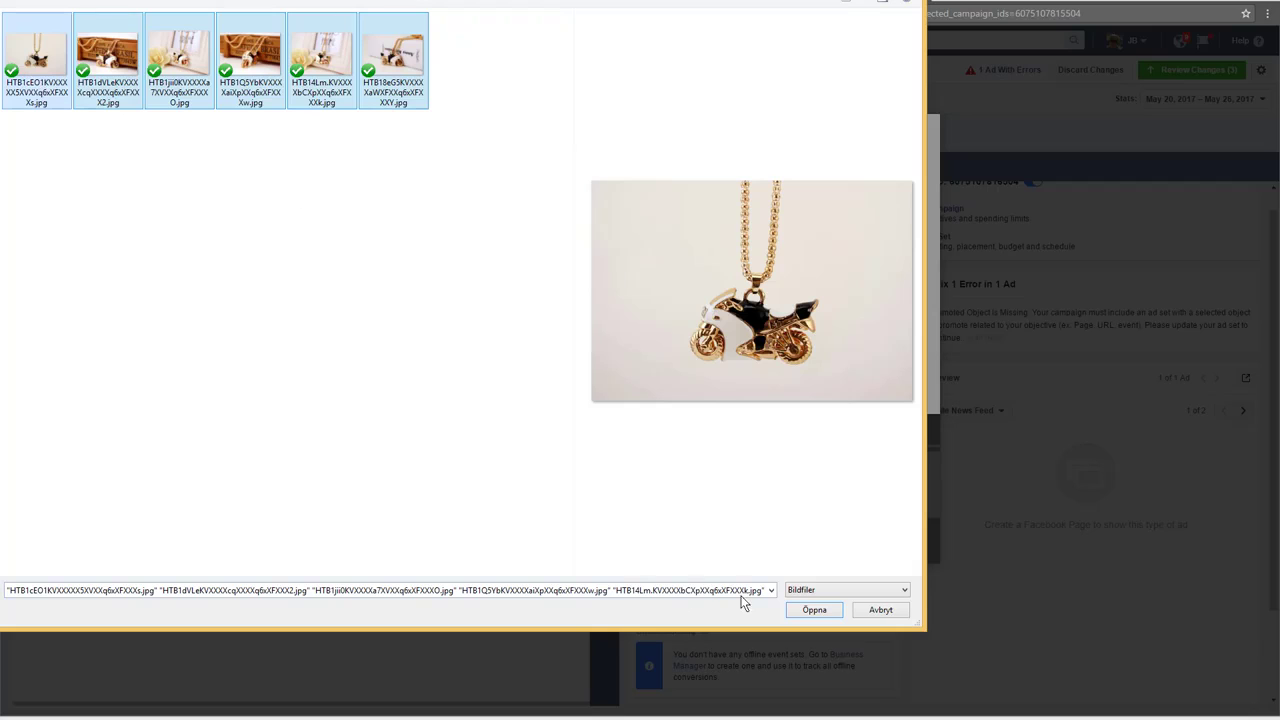
click(803, 611)
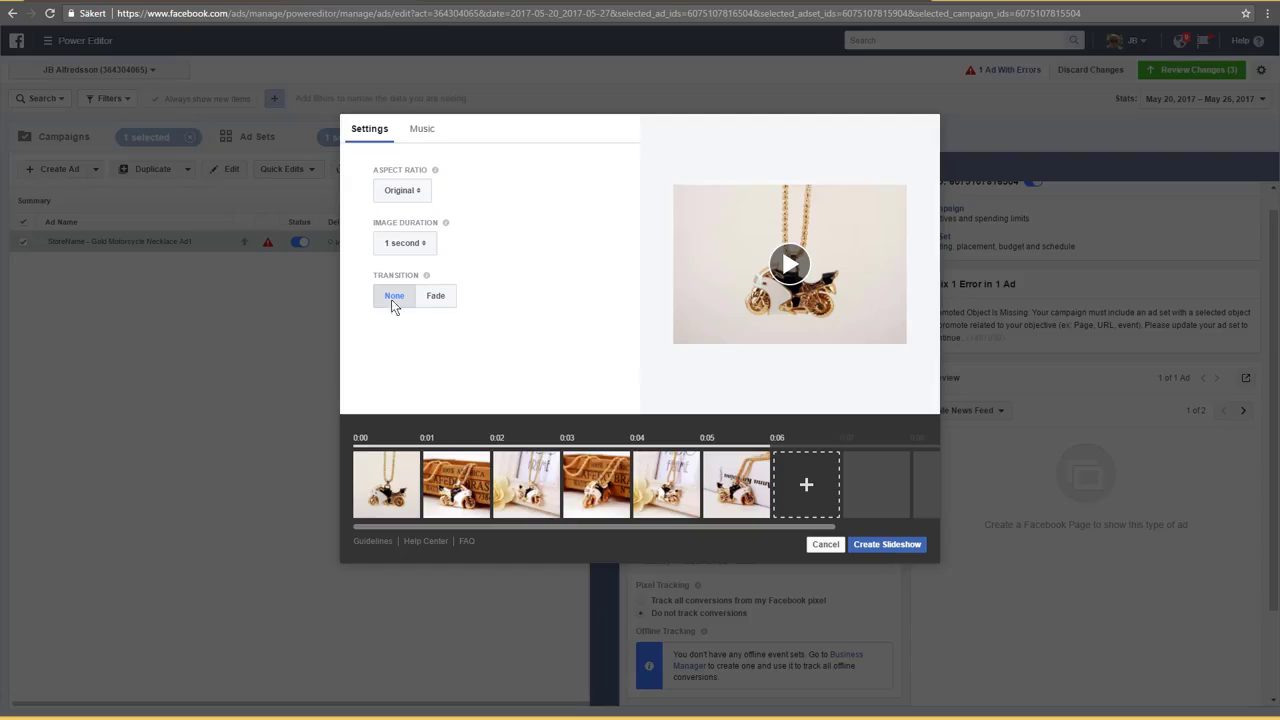
Set the slideshow's aspect ratio to Square (1:1), its image duration to 3 seconds and its transition to Fade
click(423, 195)
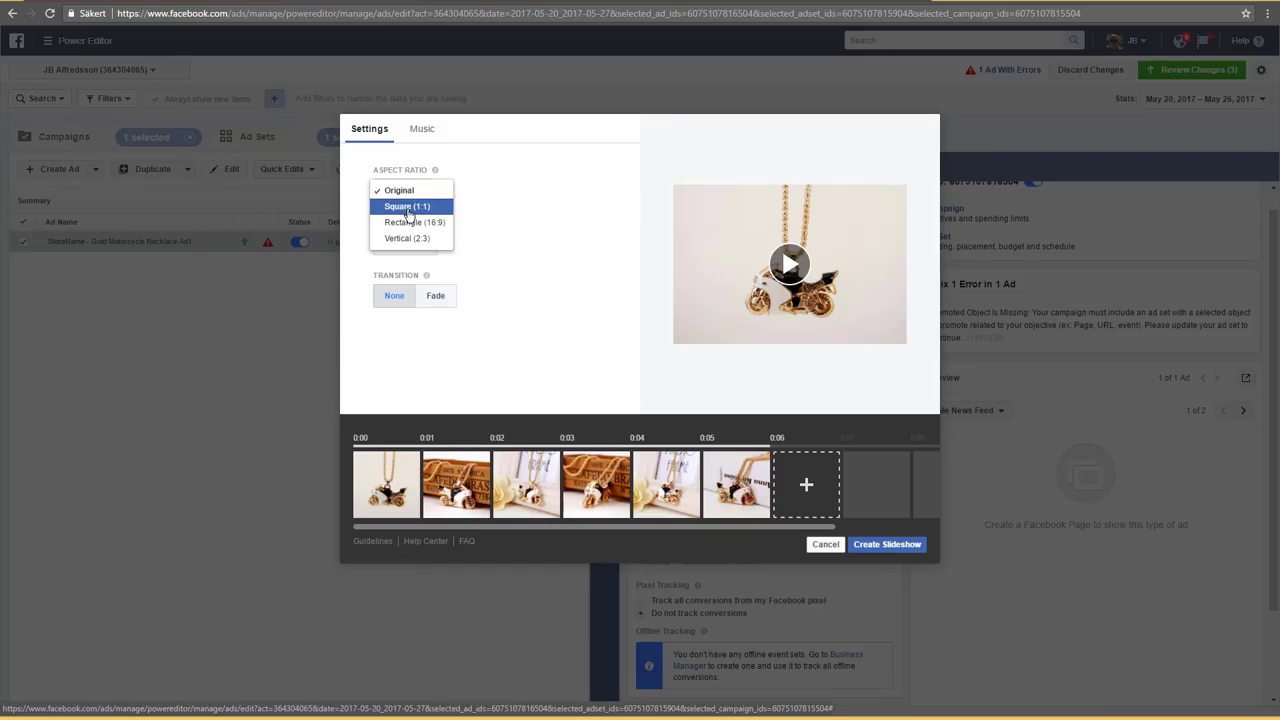
click(409, 207)
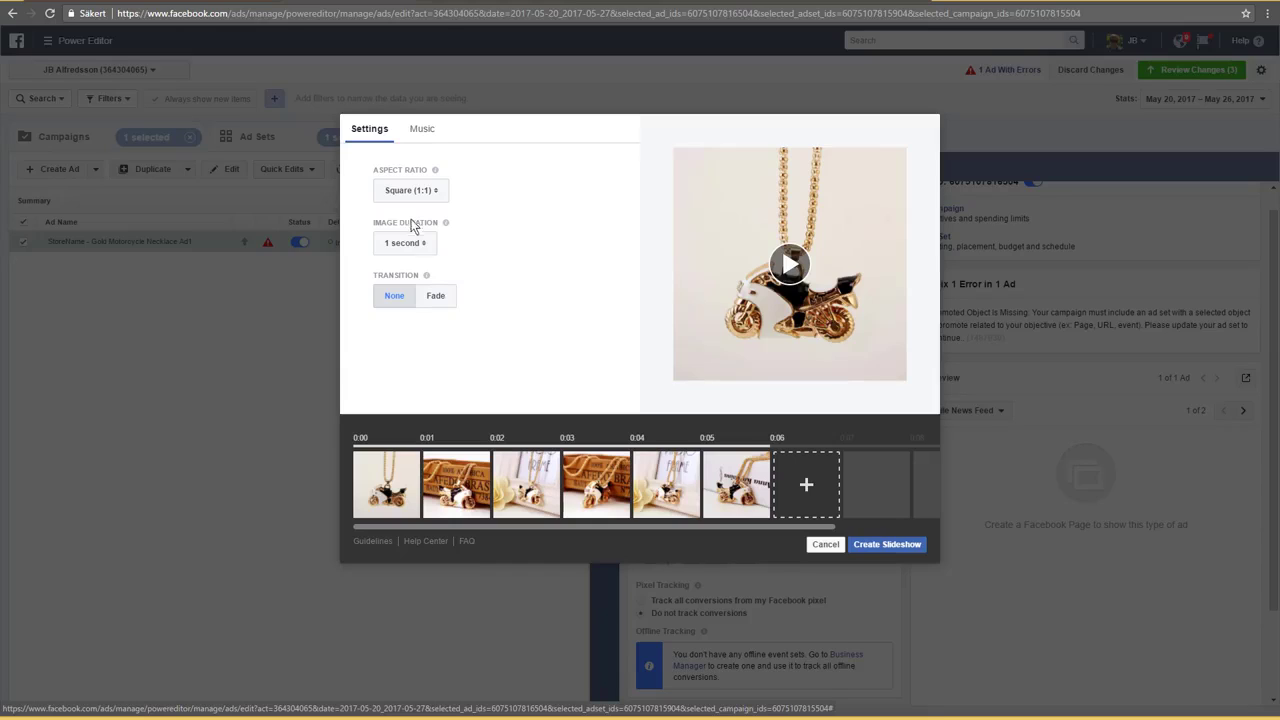
click(426, 246)
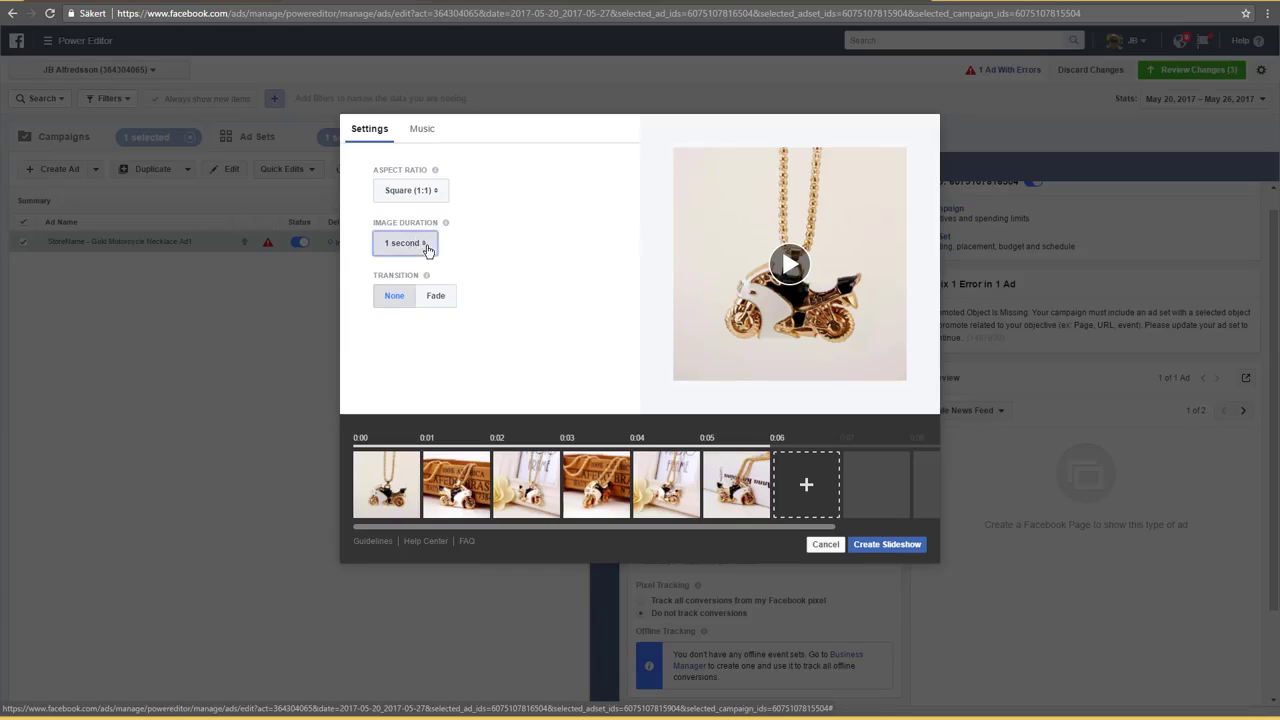
click(404, 275)
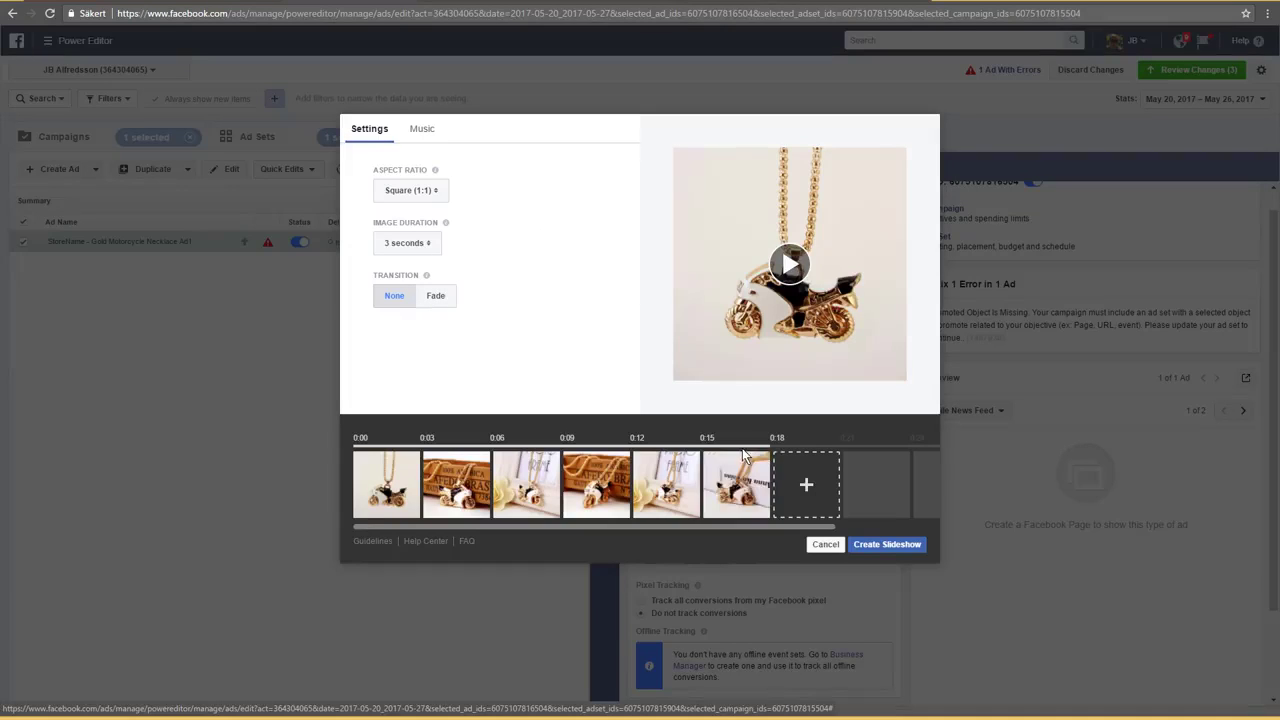
mouse_move(733, 482)
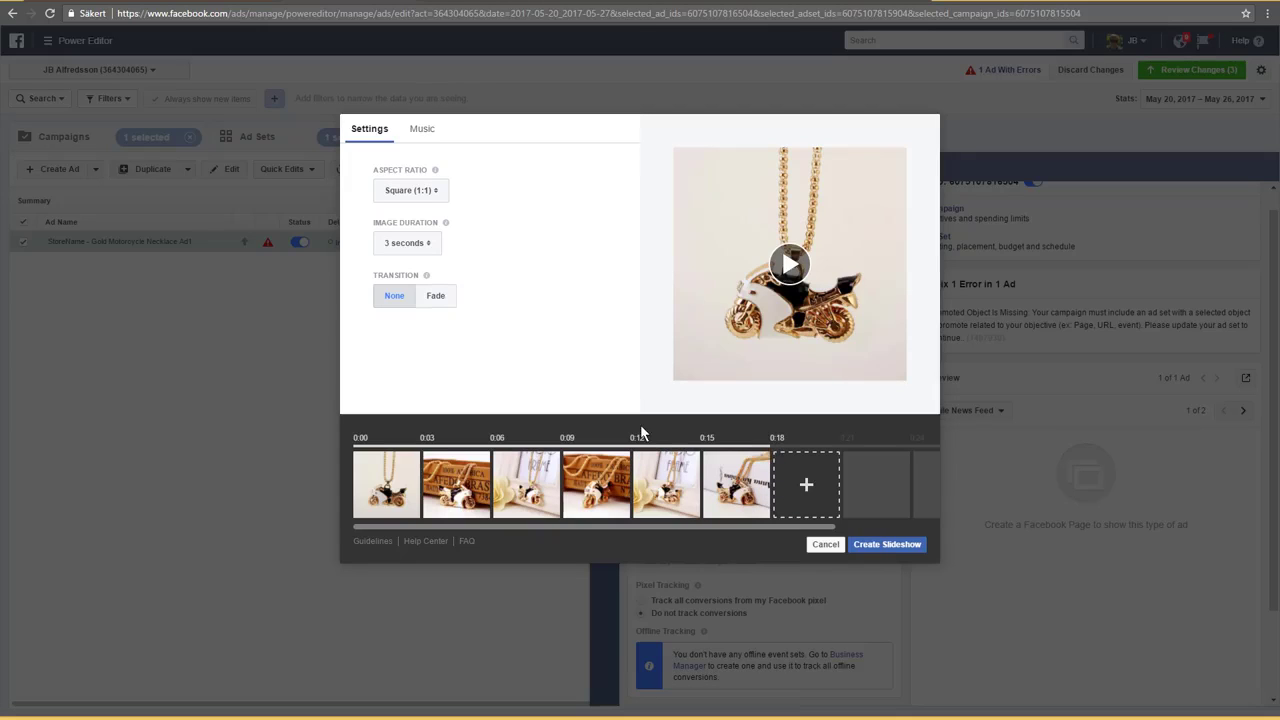
click(436, 296)
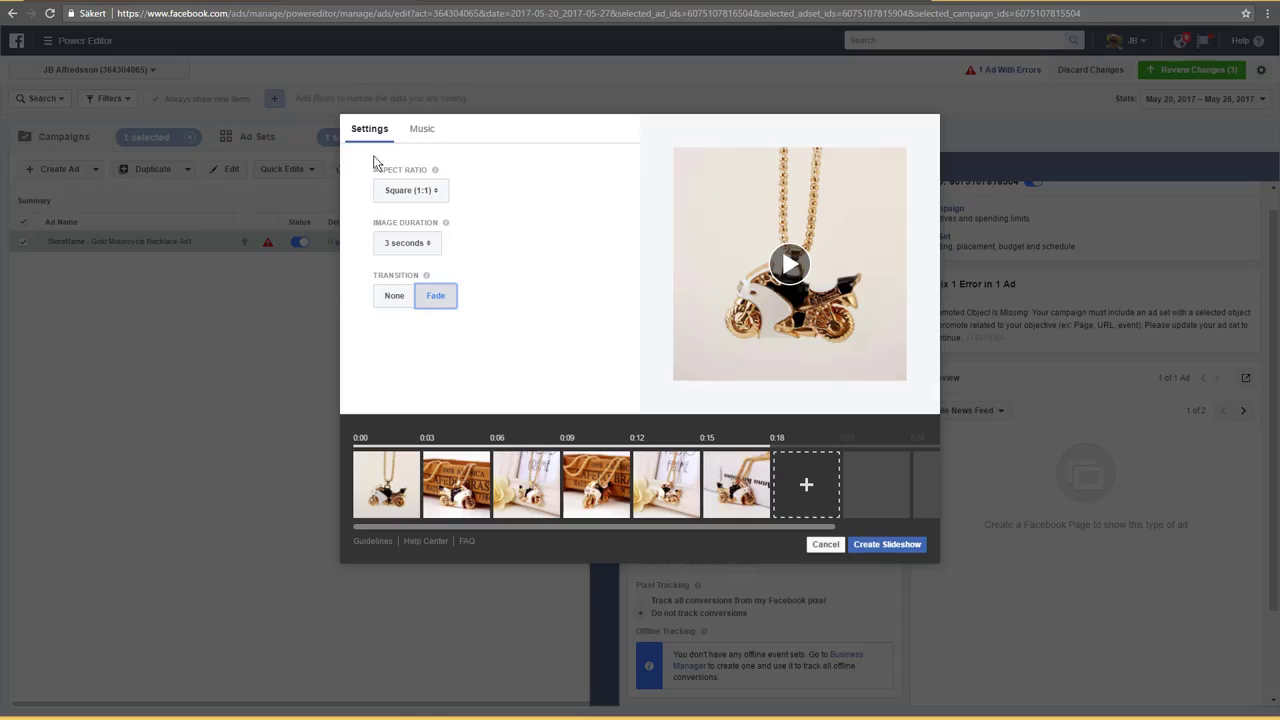
Try out music tracks for the slideshow and choose Longboard as its soundtrack
click(414, 132)
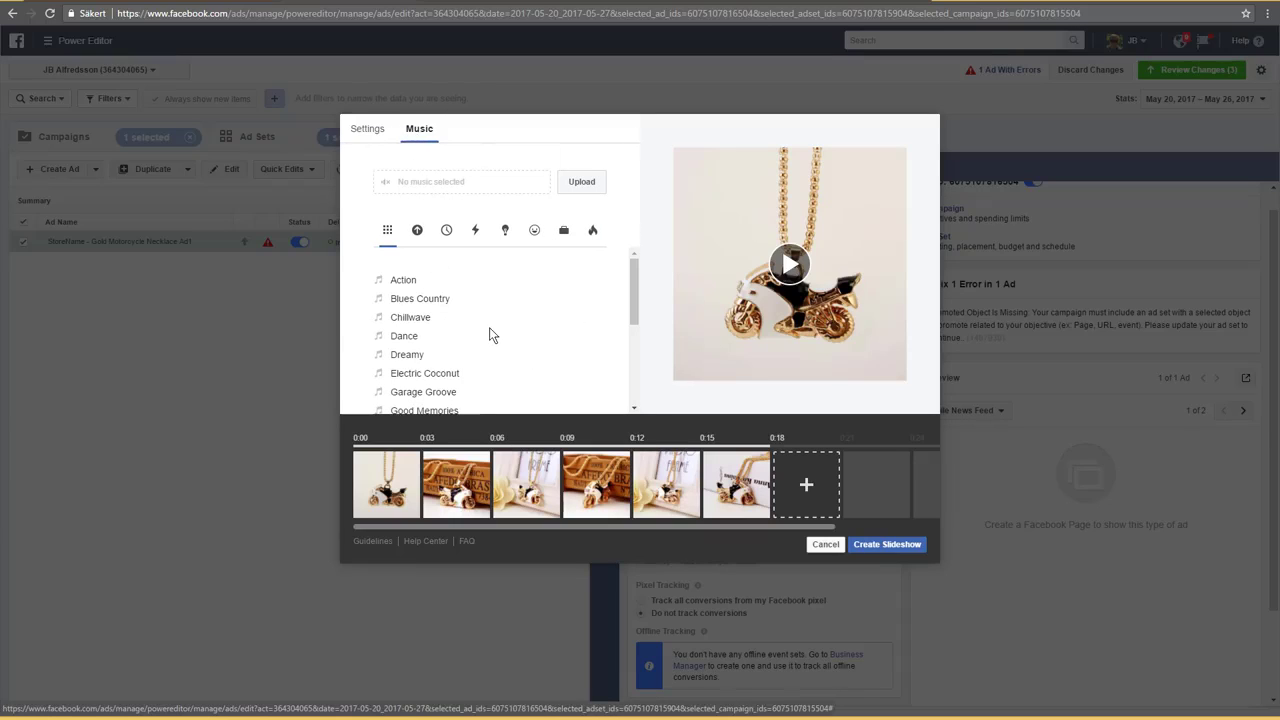
mouse_move(491, 320)
scroll(485, 325, down, 2)
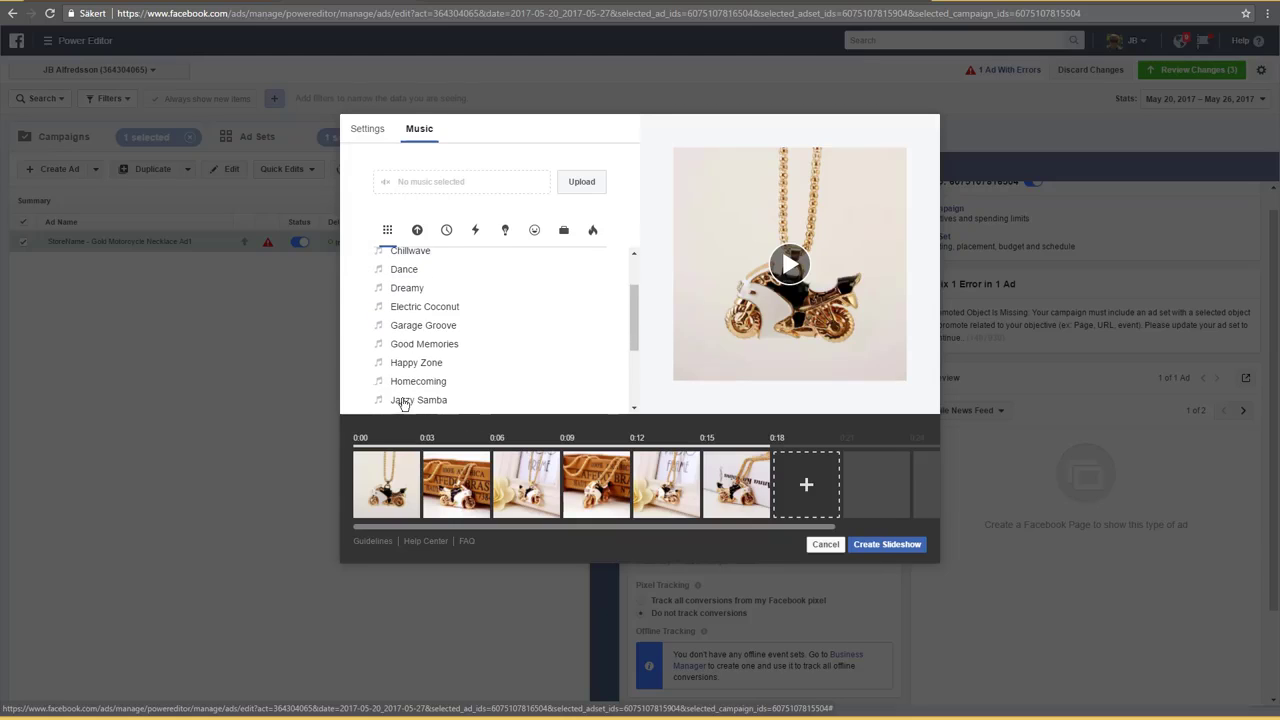
scroll(405, 321, down, 4)
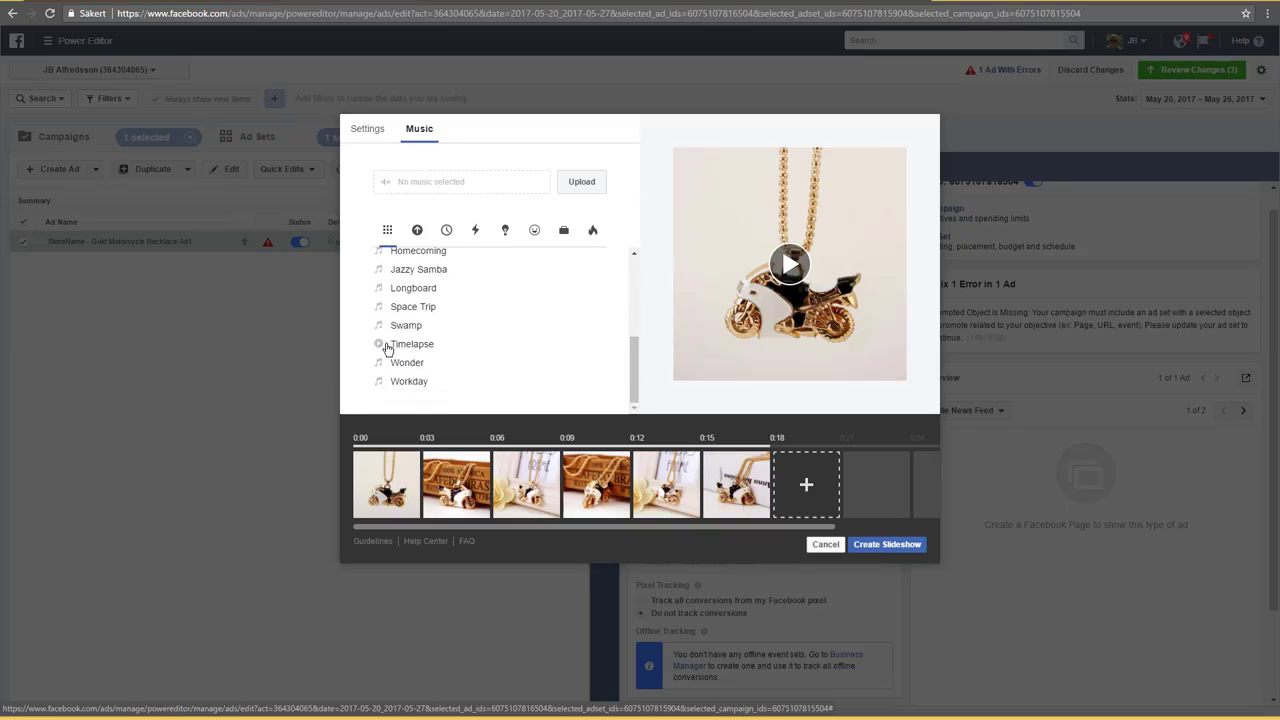
click(383, 345)
click(380, 306)
scroll(386, 298, up, 1)
scroll(386, 298, up, 1)
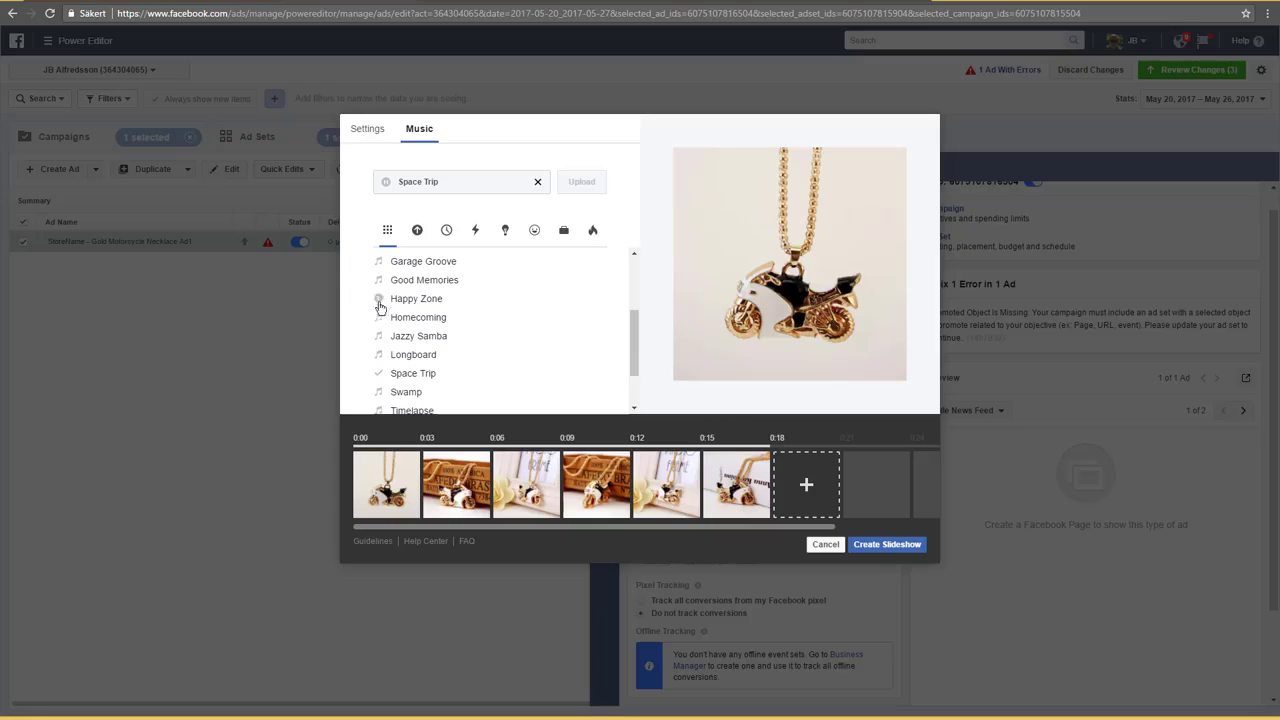
click(381, 355)
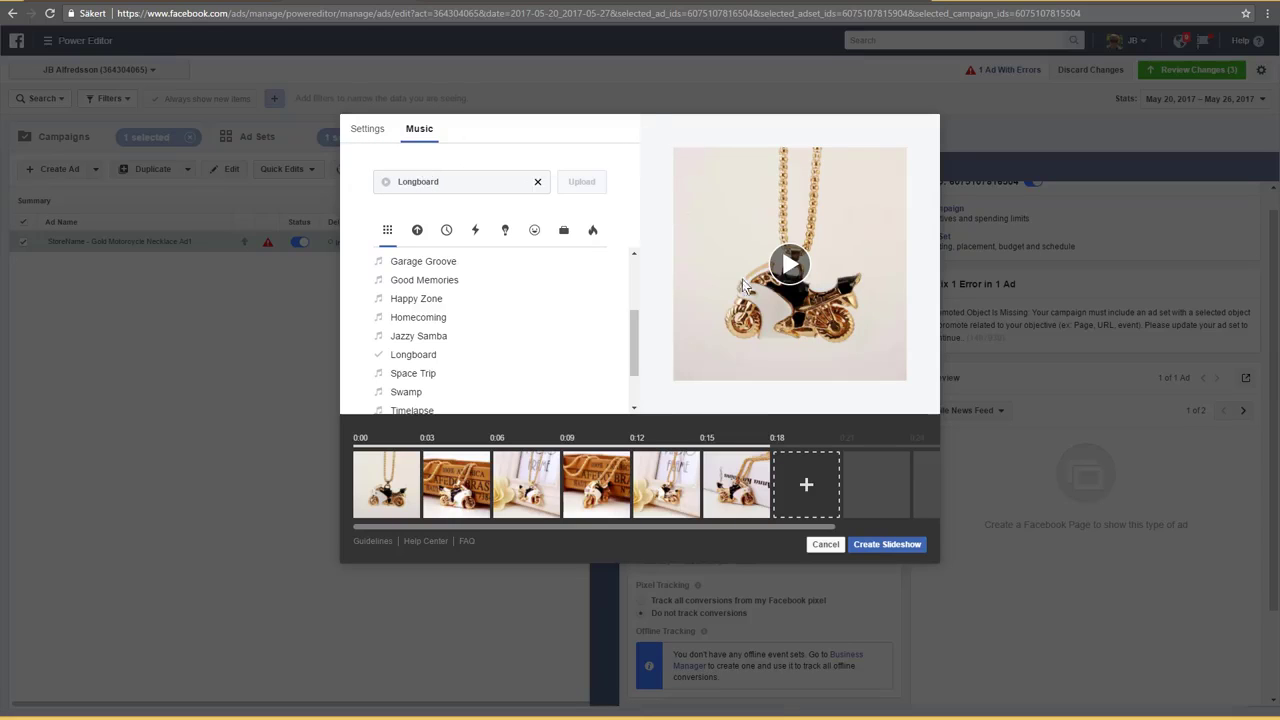
Recheck the slideshow settings and create the slideshow for the new page post
drag(734, 485, 712, 456)
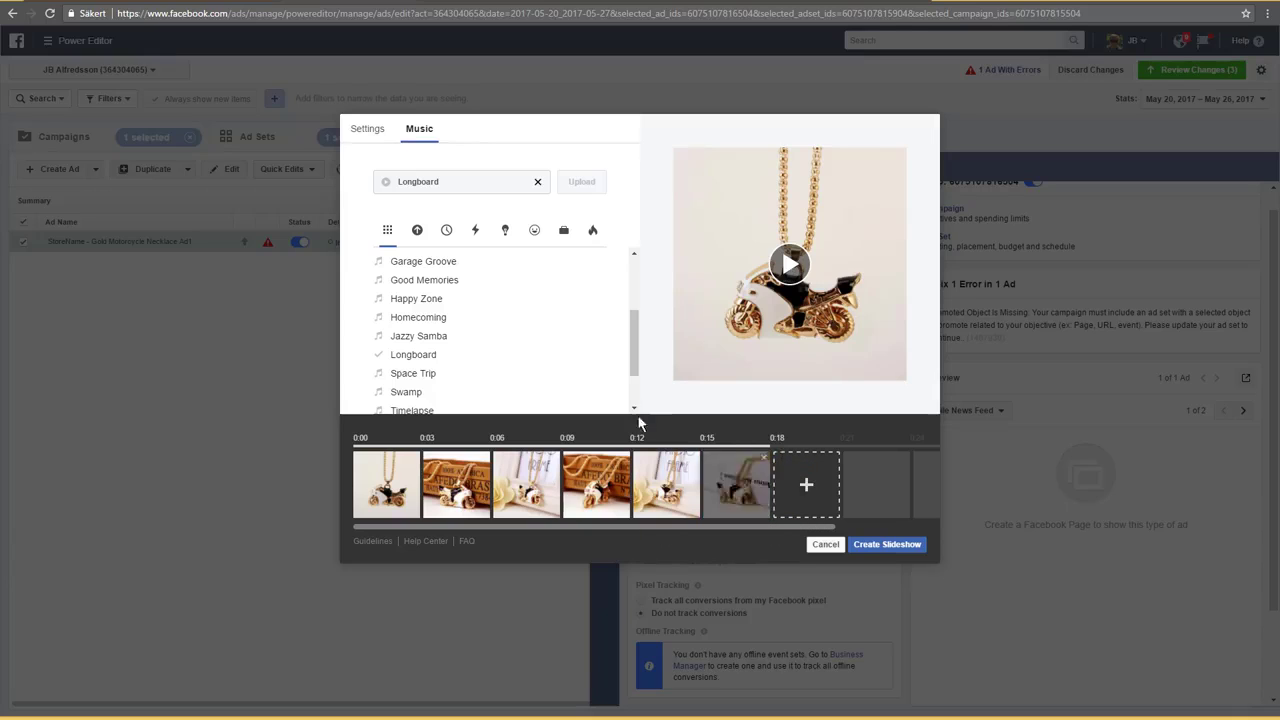
click(352, 130)
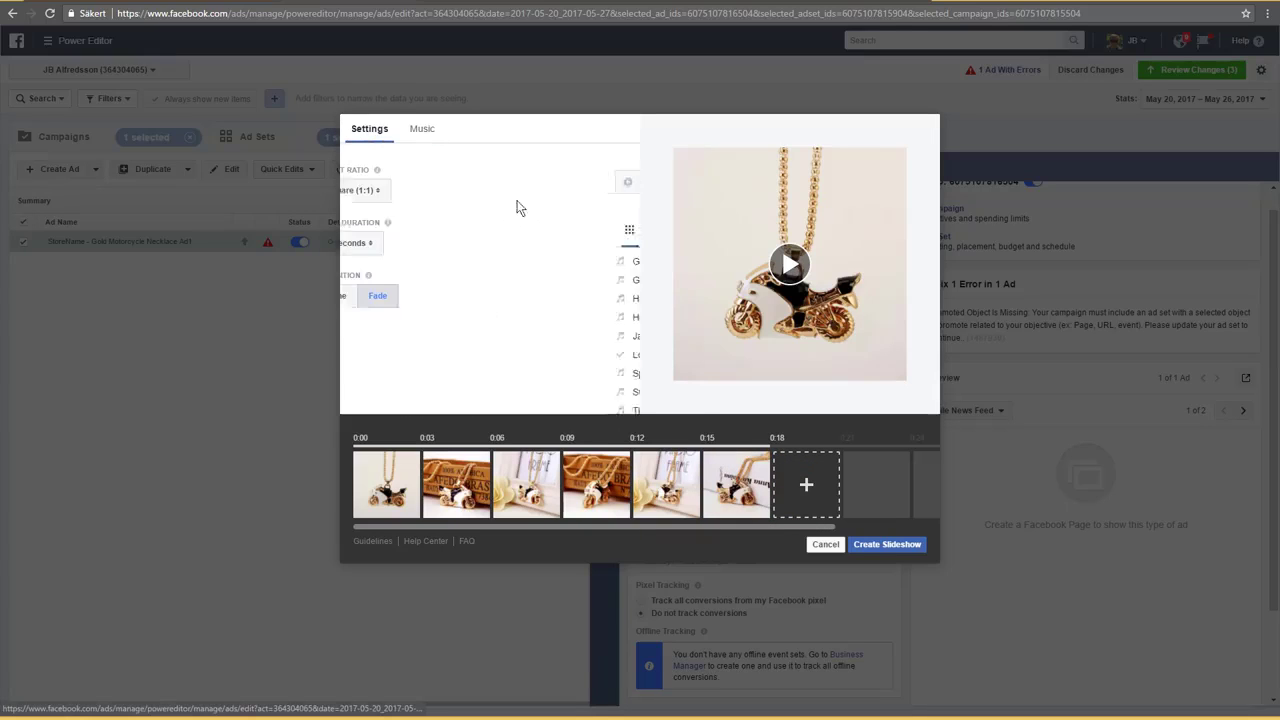
click(893, 547)
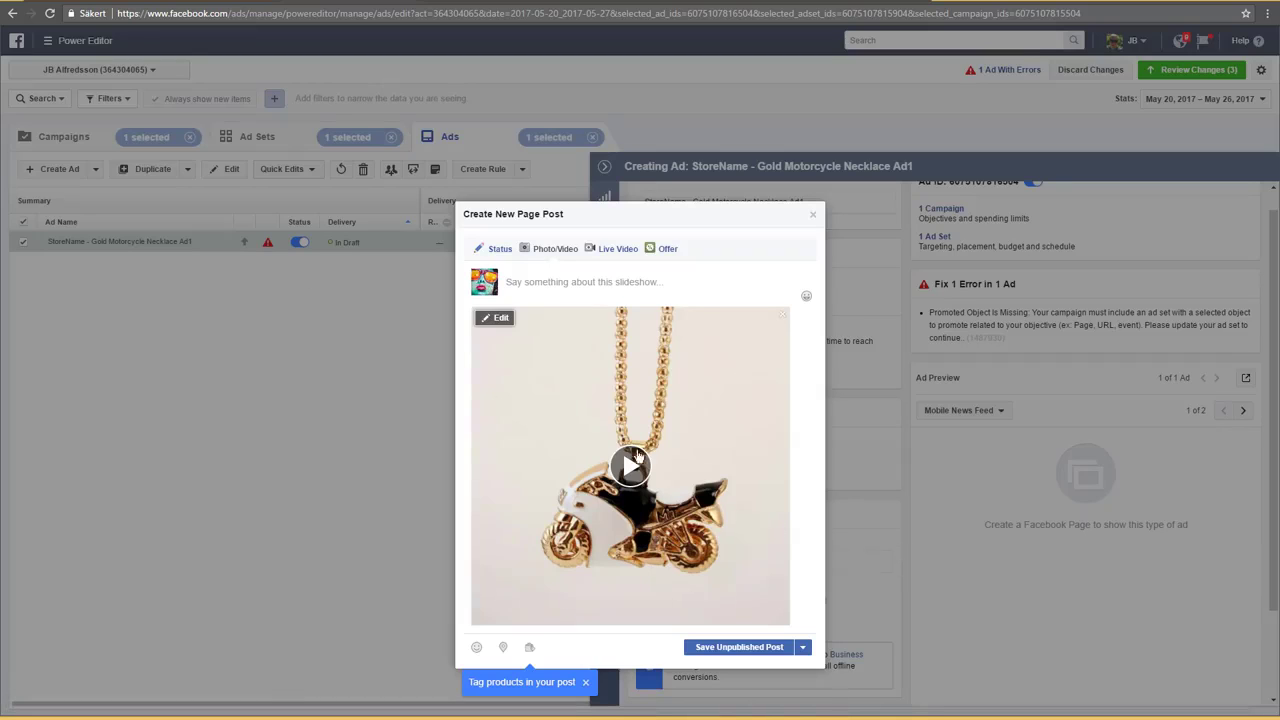
Start the slideshow post's text with the line "Love Motorcycles?"
click(568, 281)
text(Love this )
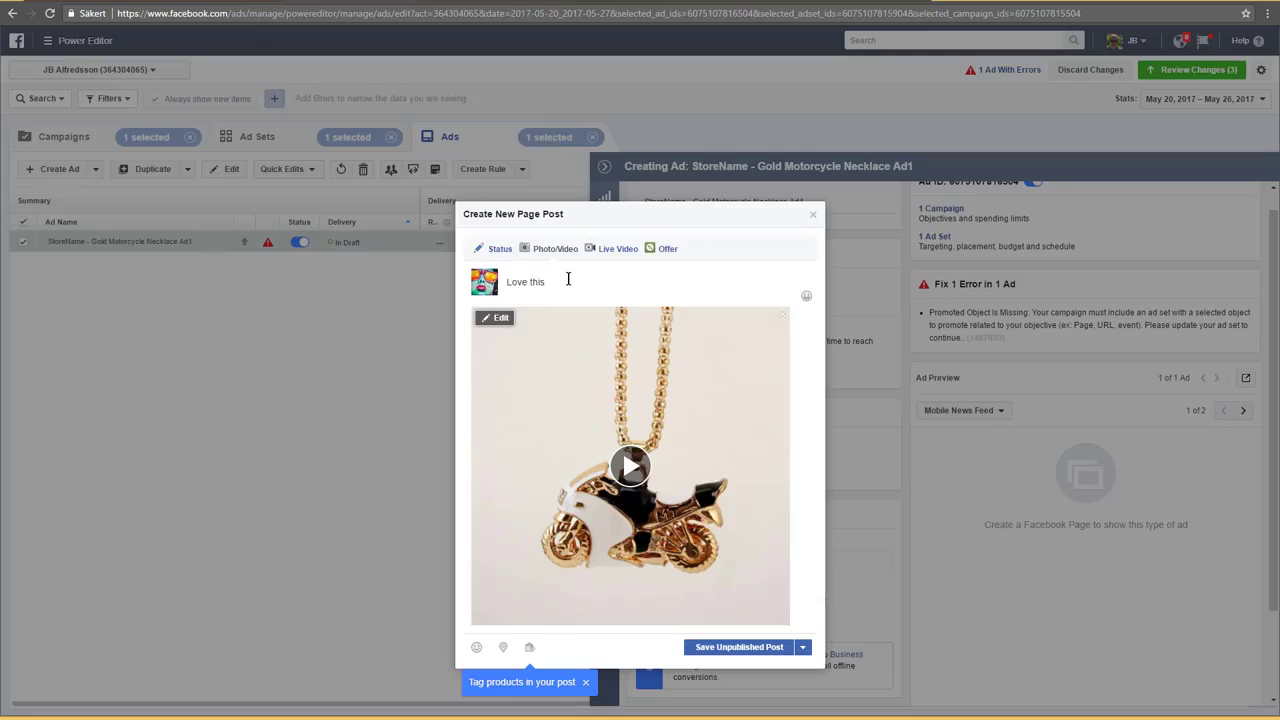
text(moto)
key(BackSpace)
key(BackSpace)
key(BackSpace)
key(BackSpace)
key(BackSpace)
key(BackSpace)
key(BackSpace)
key(BackSpace)
key(BackSpace)
text(Motorcycles?)
key(Return)
Add the second line "This beautiful gold necklace is 50% OFF today." to the post text
text(This)
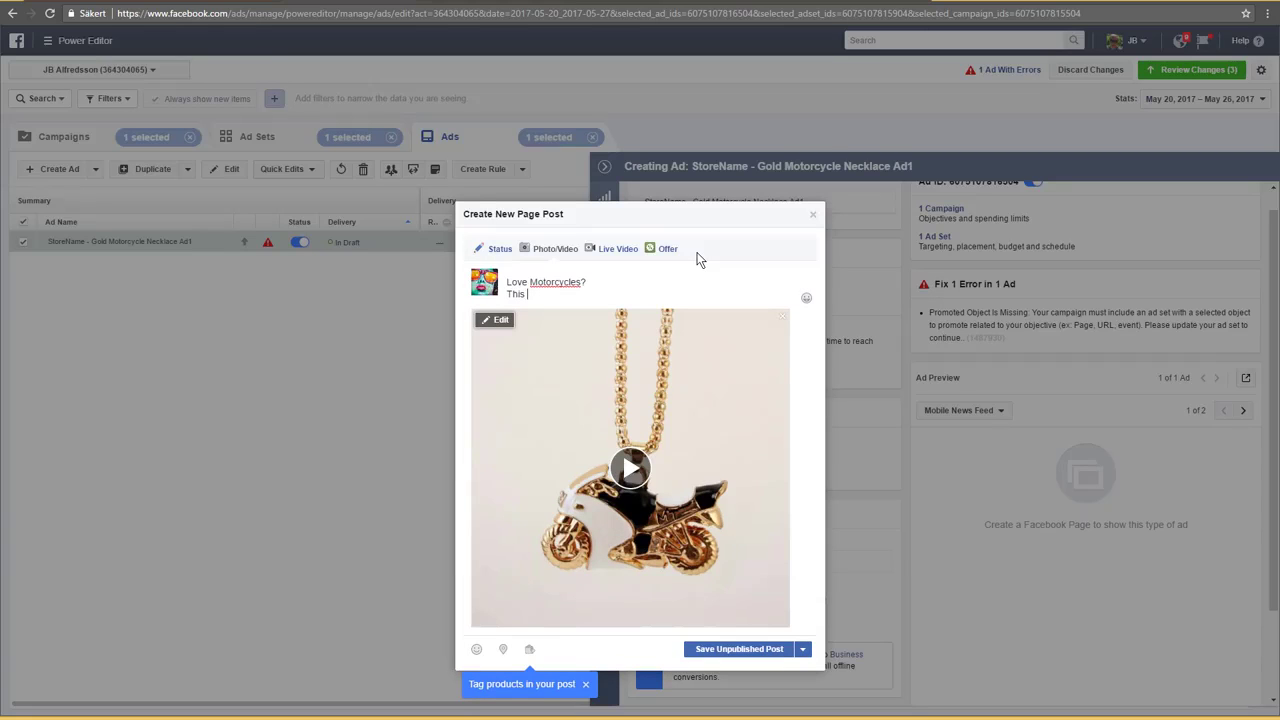
text(beutiful)
key(Left)
key(Left)
key(Left)
key(Left)
key(Left)
text(a)
key(End)
text(gold necklace ()
text(s right now )
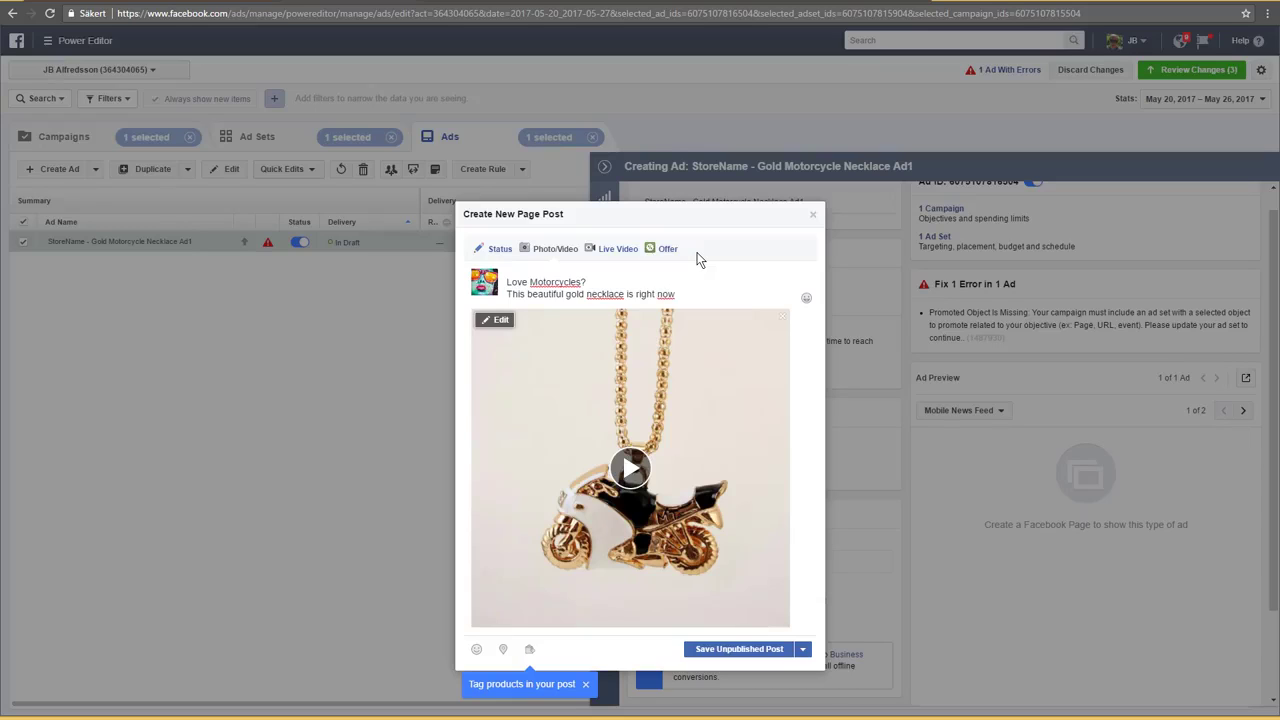
text(50% OFF)
key(BackSpace)
key(BackSpace)
key(BackSpace)
key(BackSpace)
key(BackSpace)
key(BackSpace)
key(BackSpace)
key(BackSpace)
key(BackSpace)
key(BackSpace)
key(End)
text(today.)
key(Return)
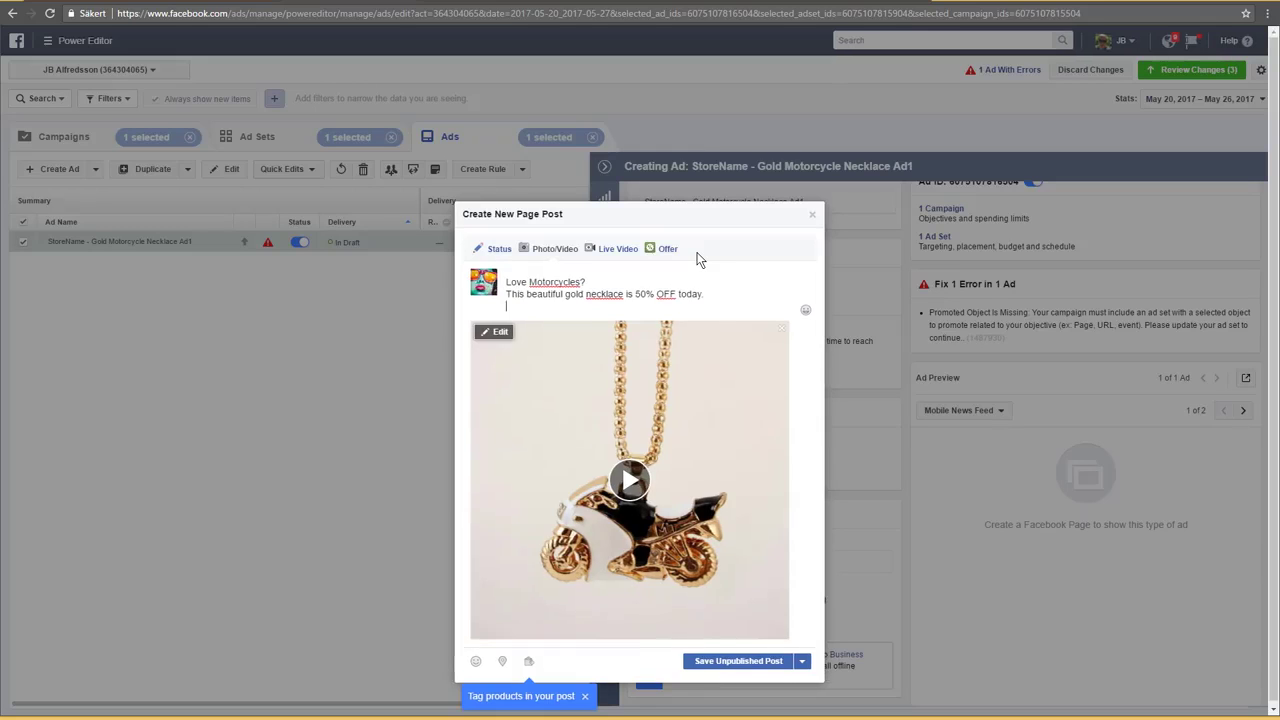
text(Grab yours here: http://storename.com)
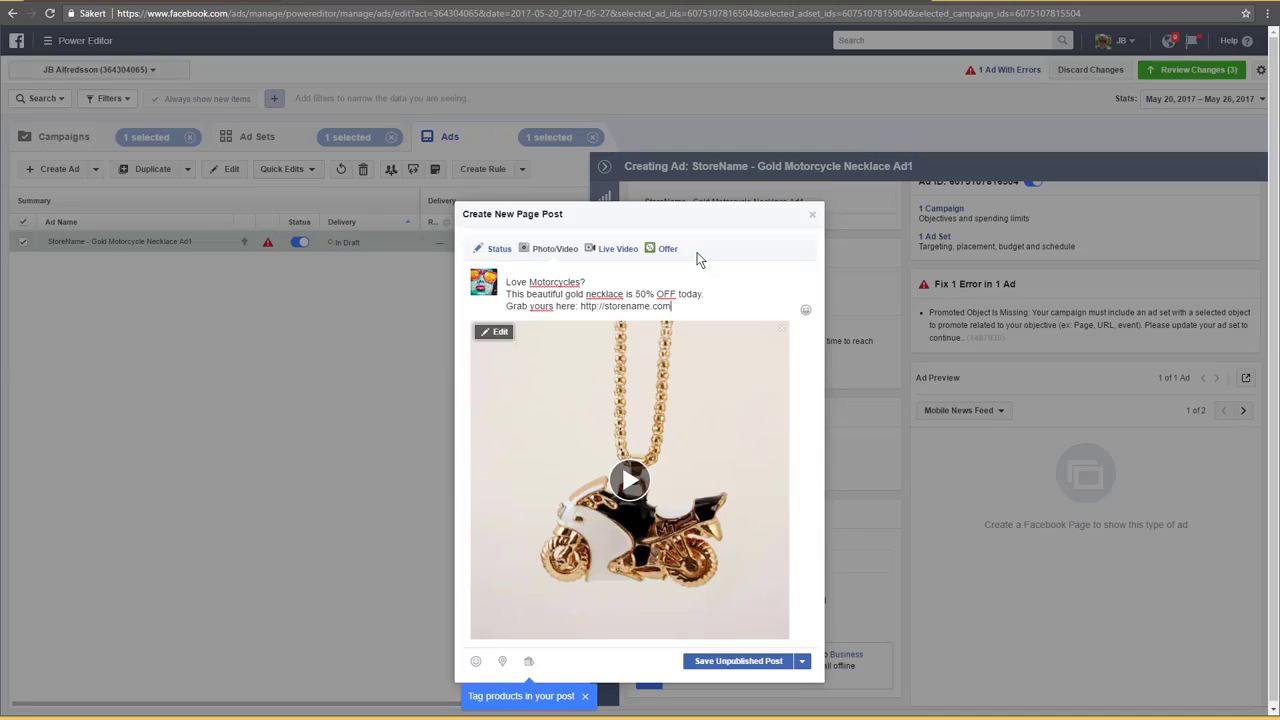
text(/product-)
key(BackSpace)
text(/biker-necklace)
key(Return)
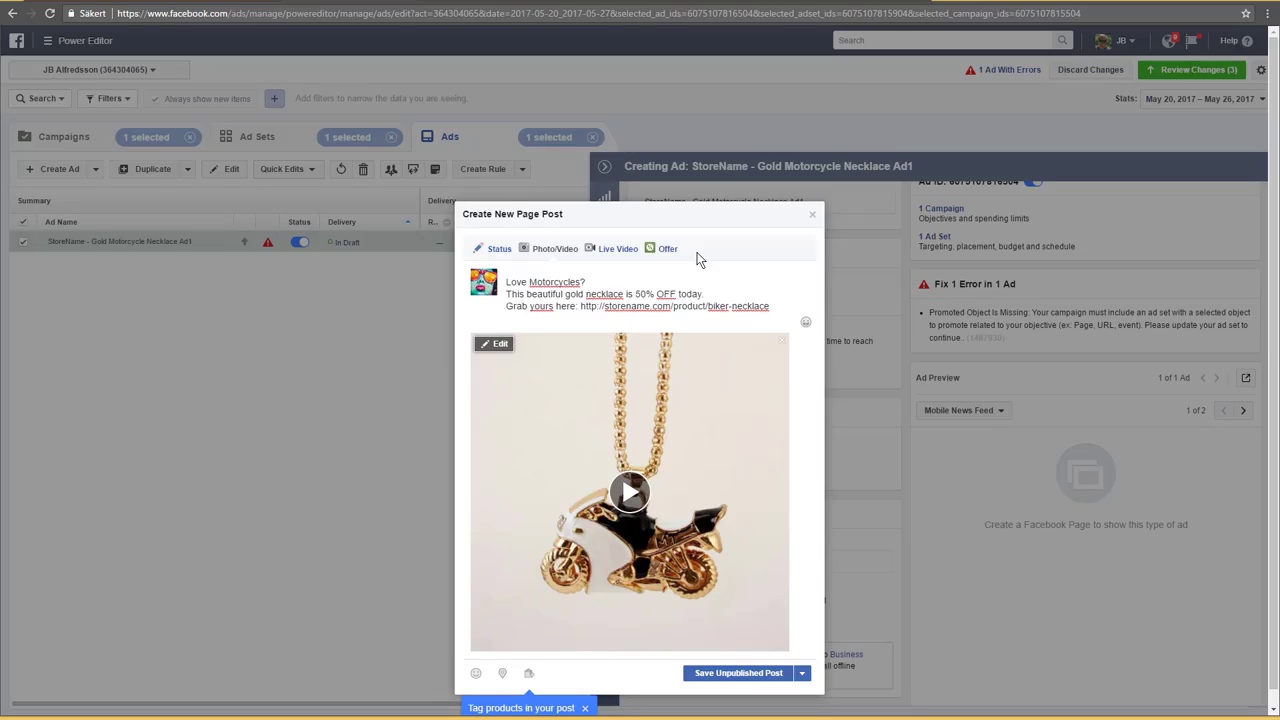
End the post text with "Comment "yes" below and share this with a biker friend who would love this."
text(Comment "yes onw aand share this with)
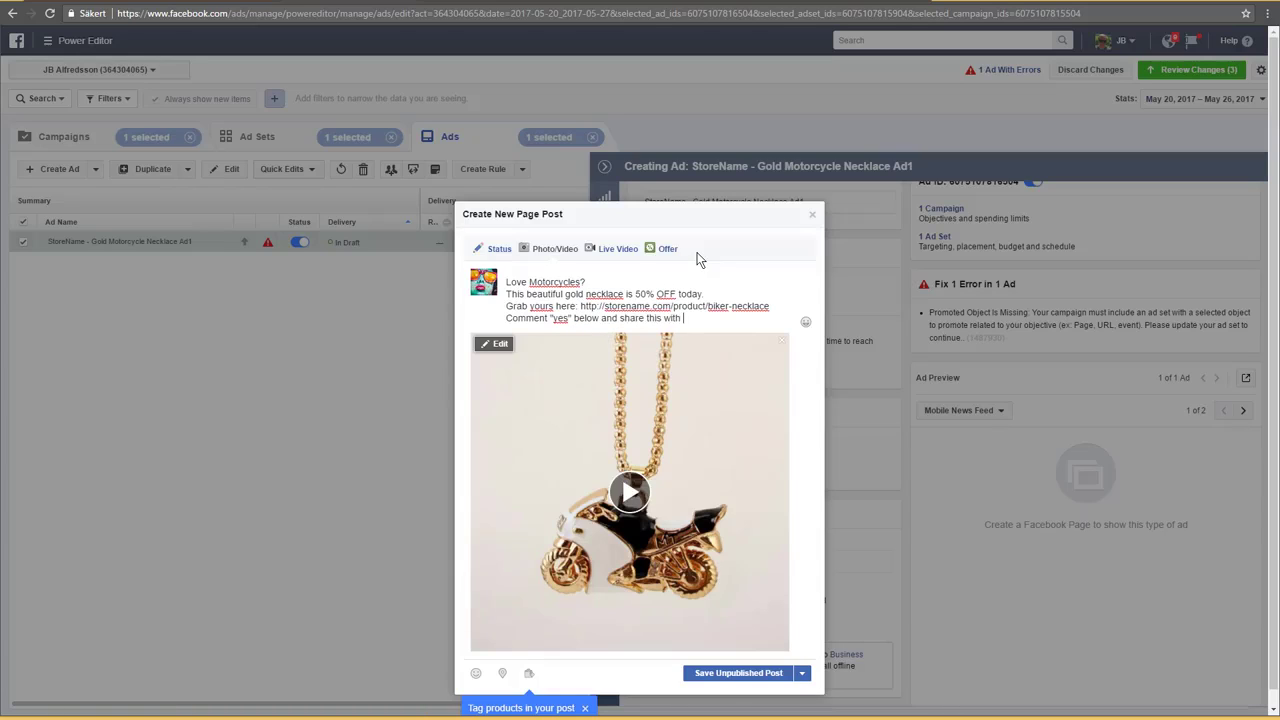
text(end)
text(who would lo)
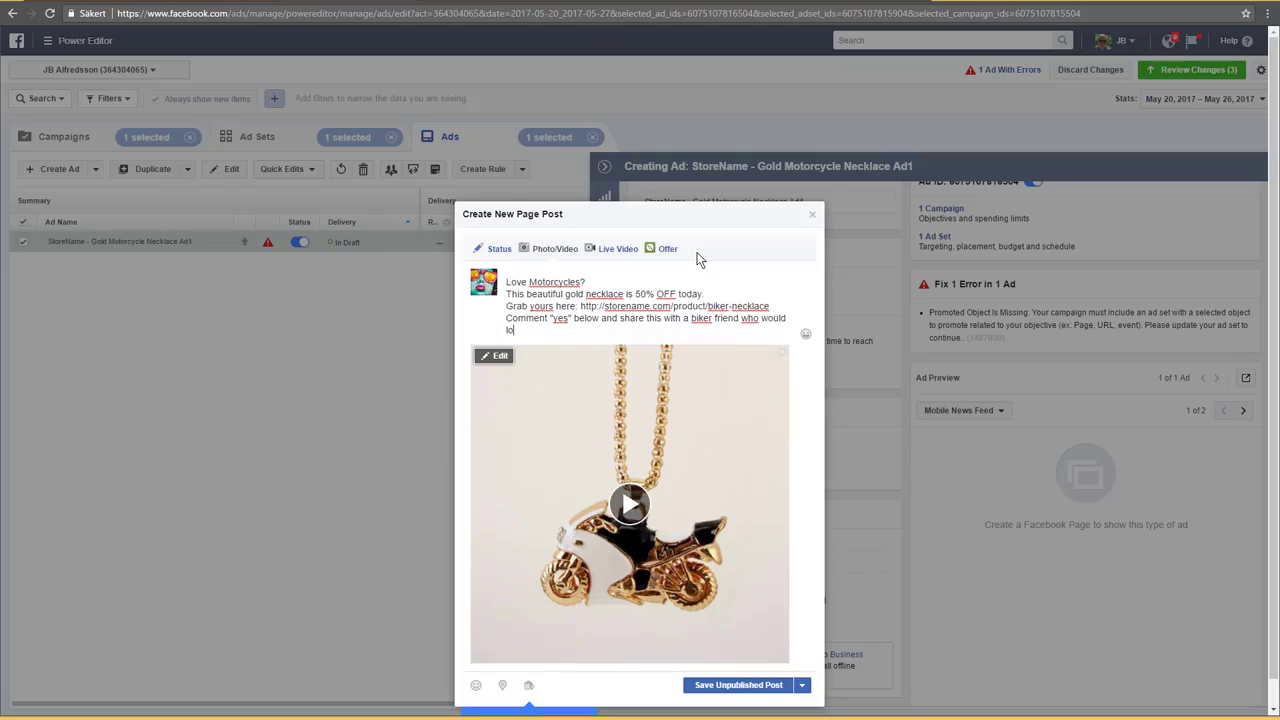
text(ve this.)
Review the closing line of the post text and save the slideshow as an unpublished post
drag(549, 330, 500, 322)
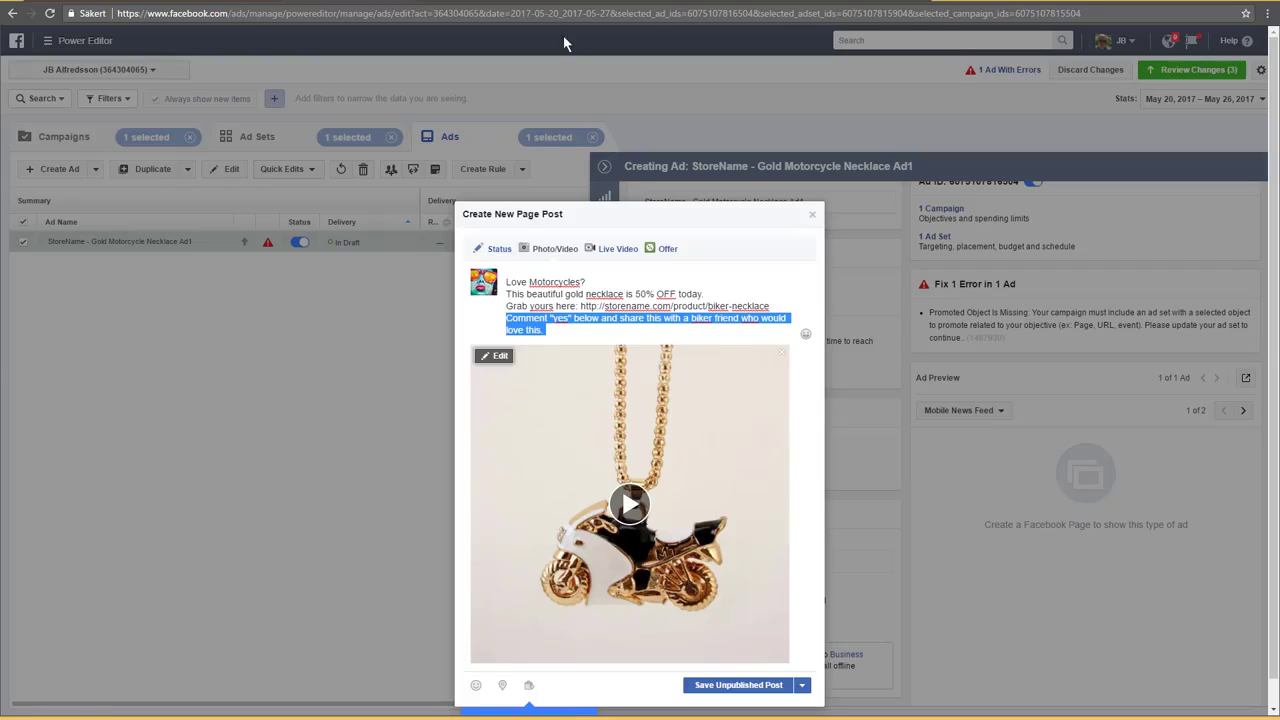
click(597, 334)
drag(580, 334, 502, 326)
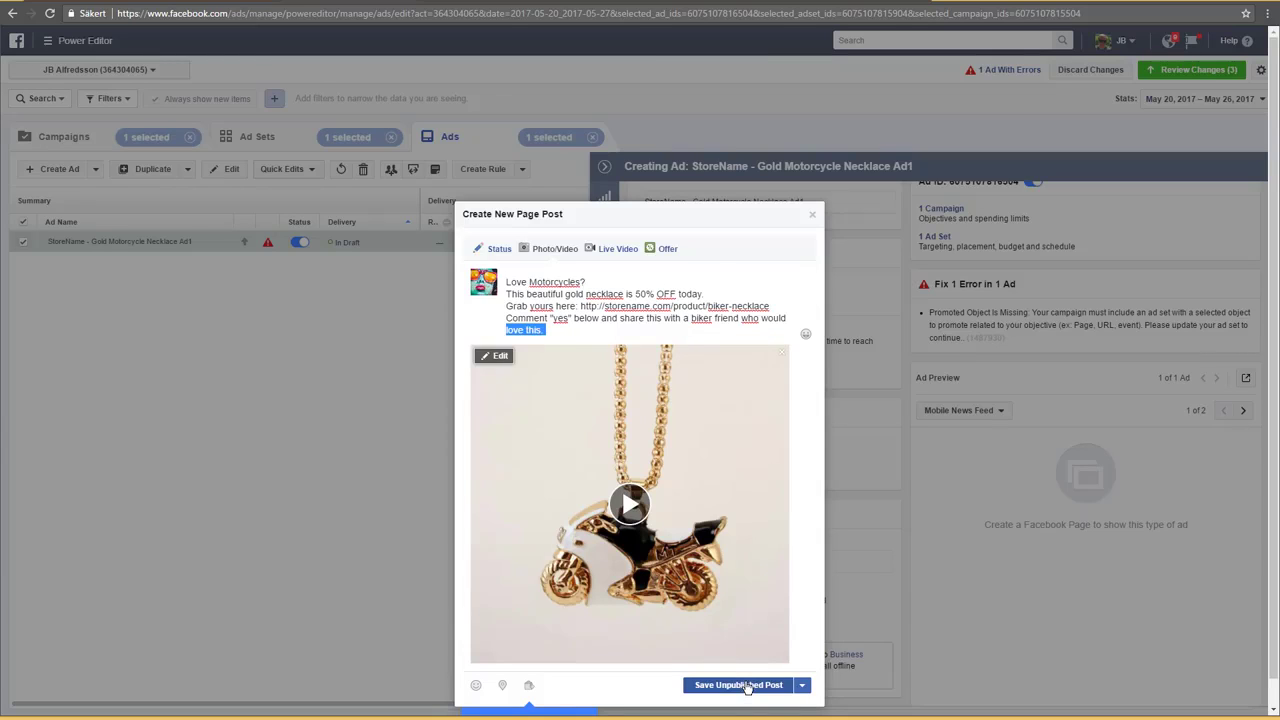
click(803, 688)
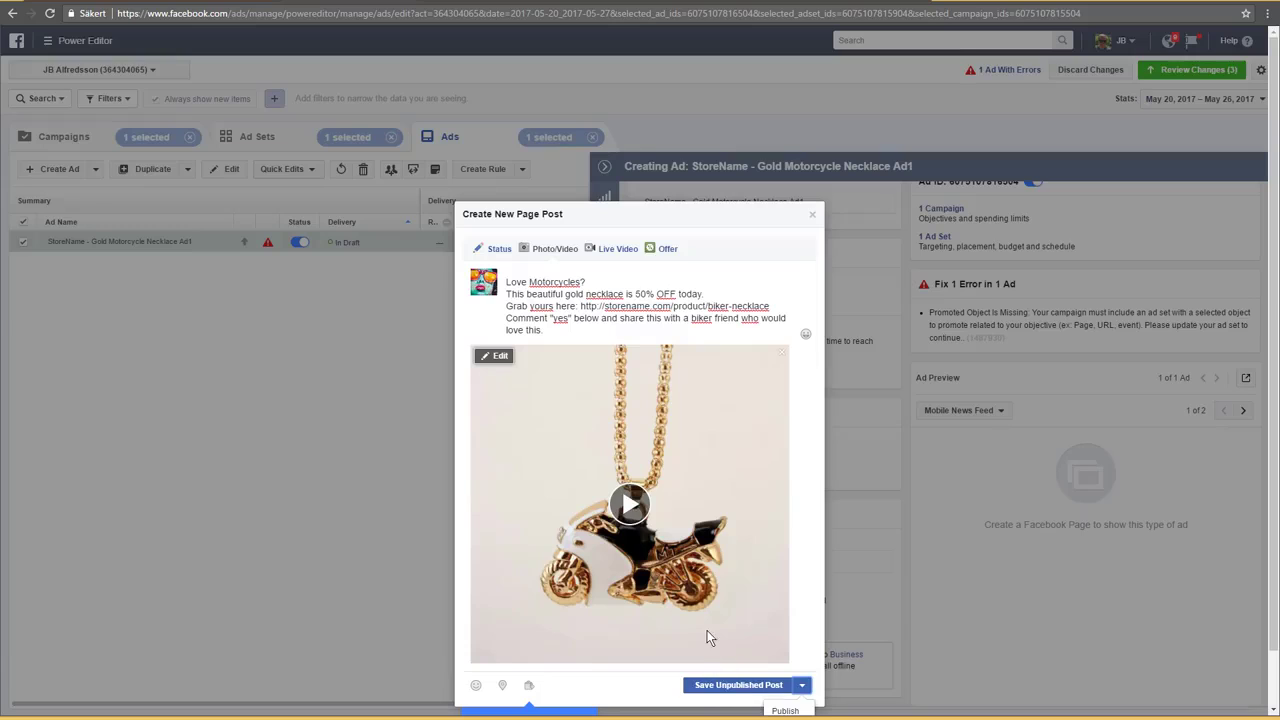
click(735, 686)
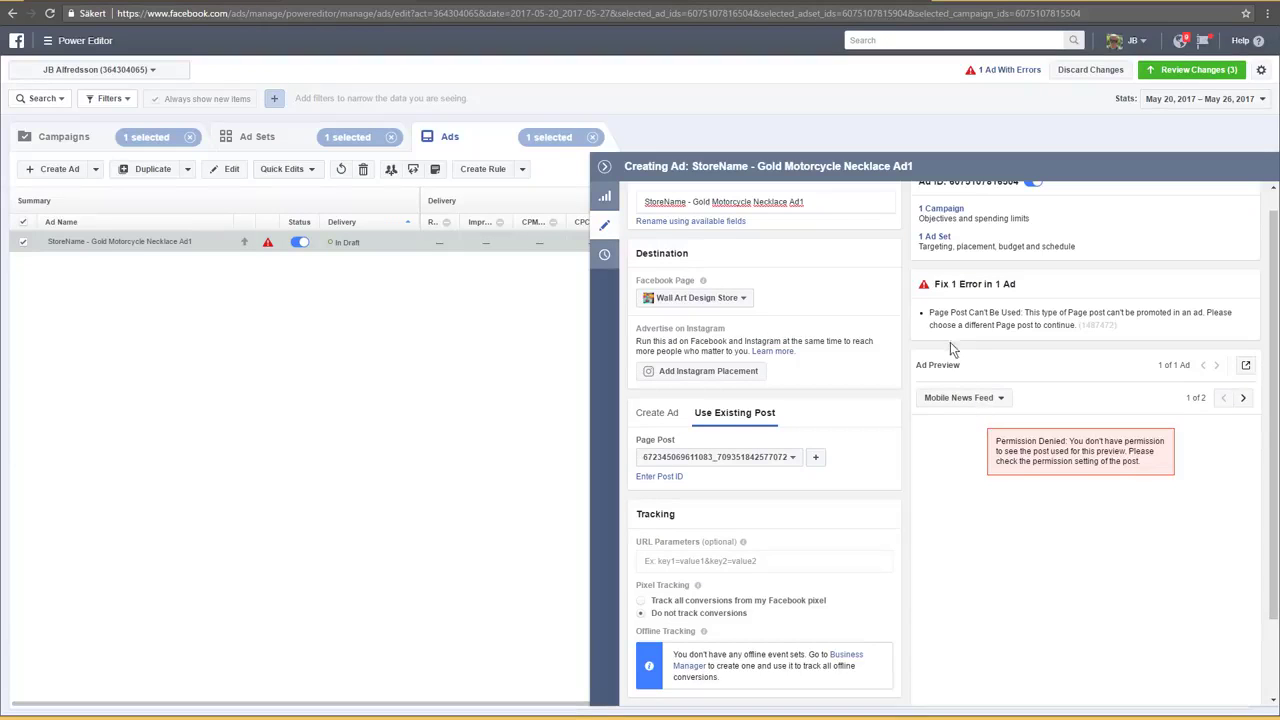
Set the ad to track all conversions from the Facebook pixel and check which page post is selected
scroll(874, 530, down, 2)
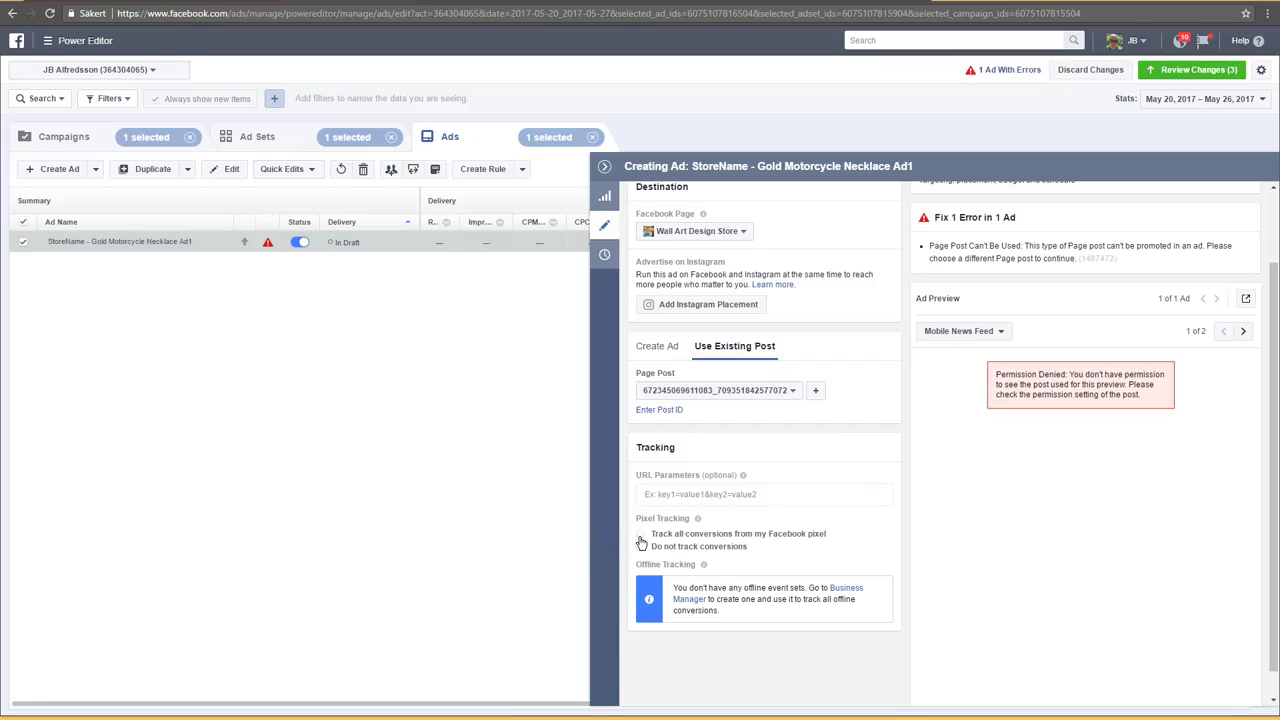
click(641, 536)
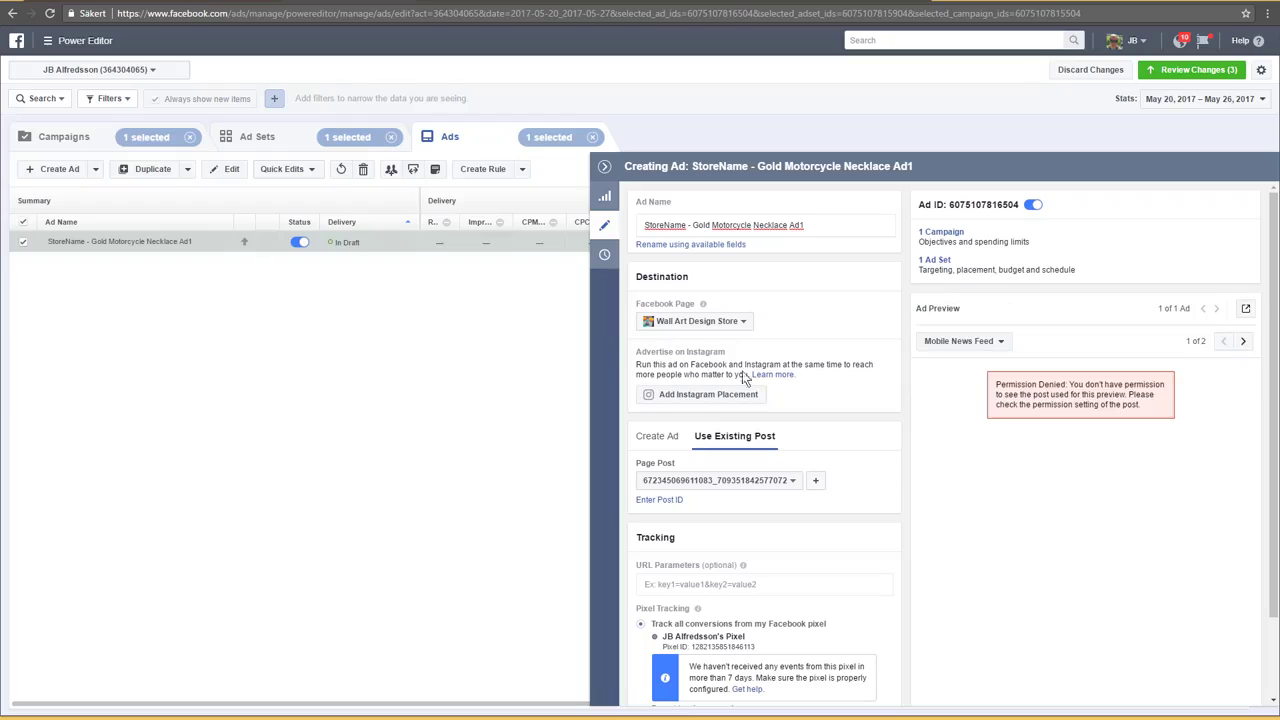
click(791, 482)
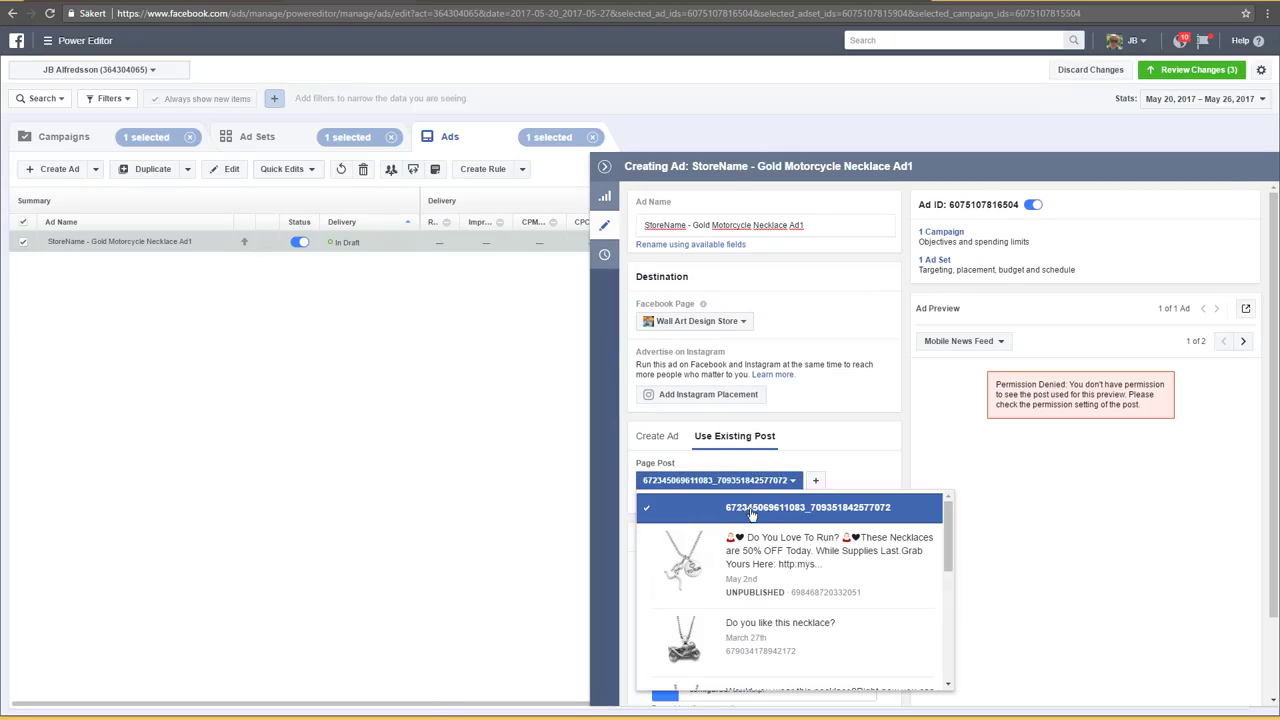
click(856, 442)
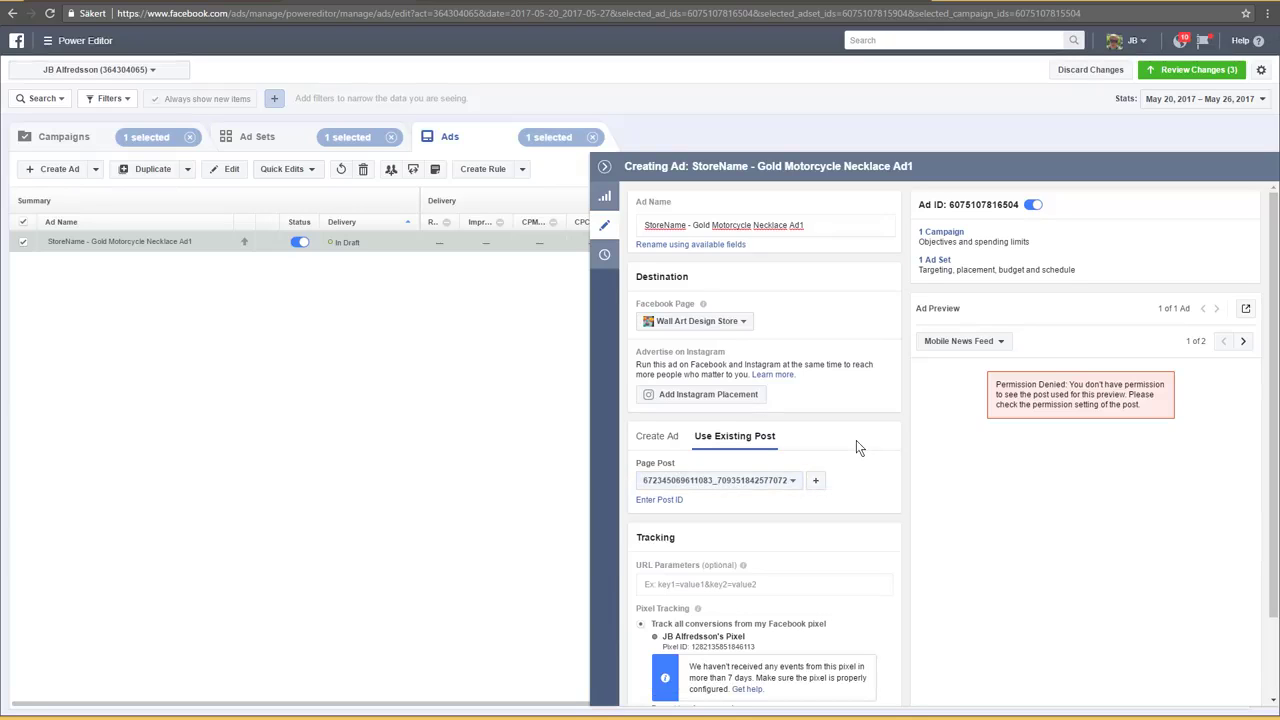
Open the Page Posts tool, list the ads posts of Wall Art Design Store, and reload the page
click(47, 42)
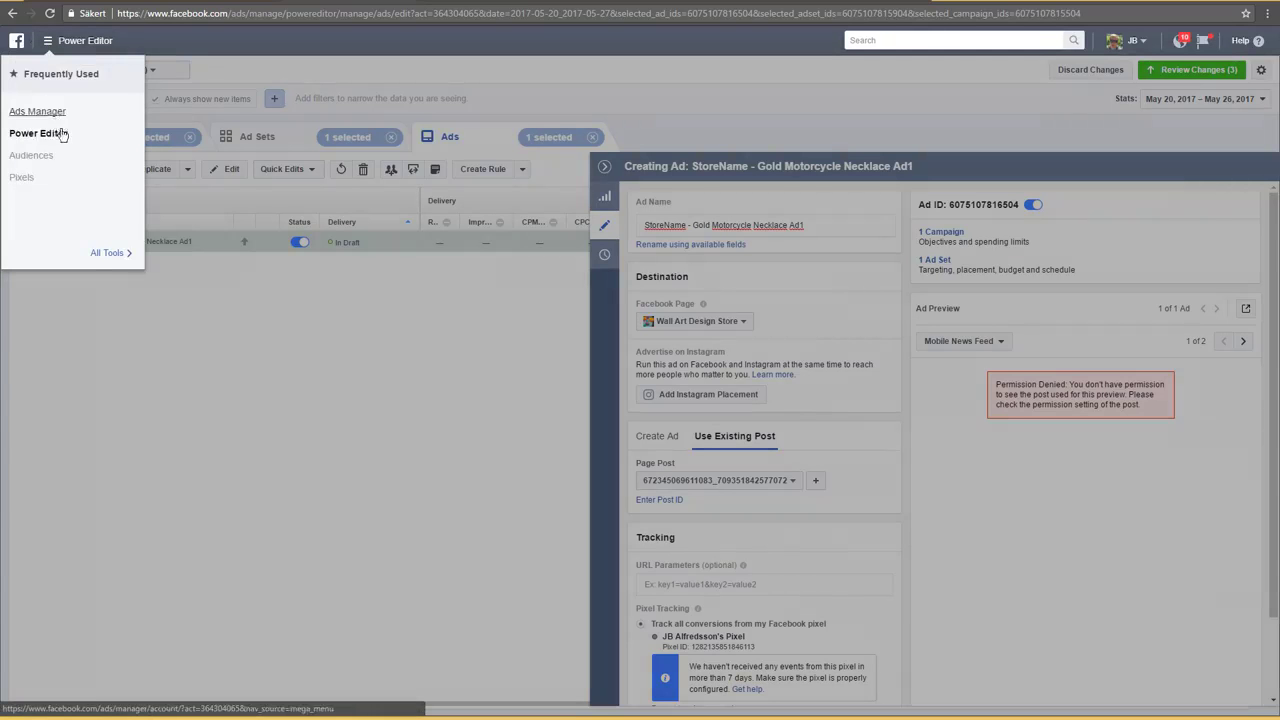
click(105, 254)
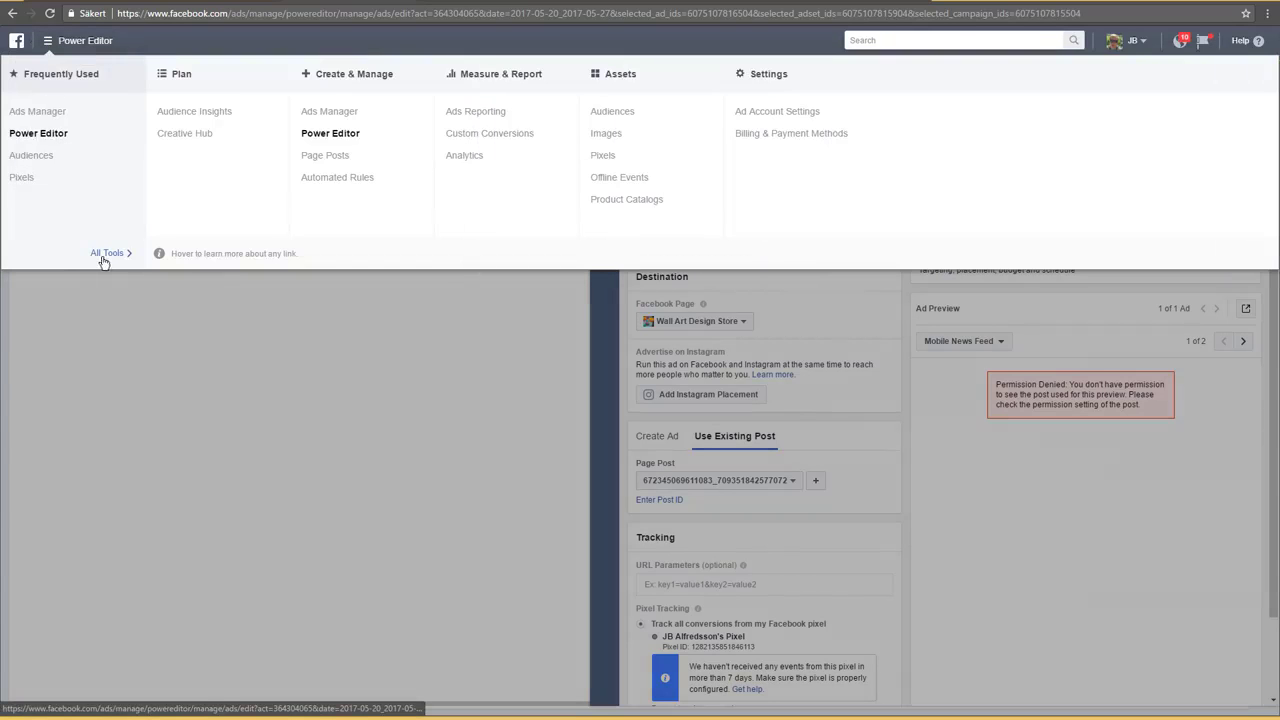
click(330, 158)
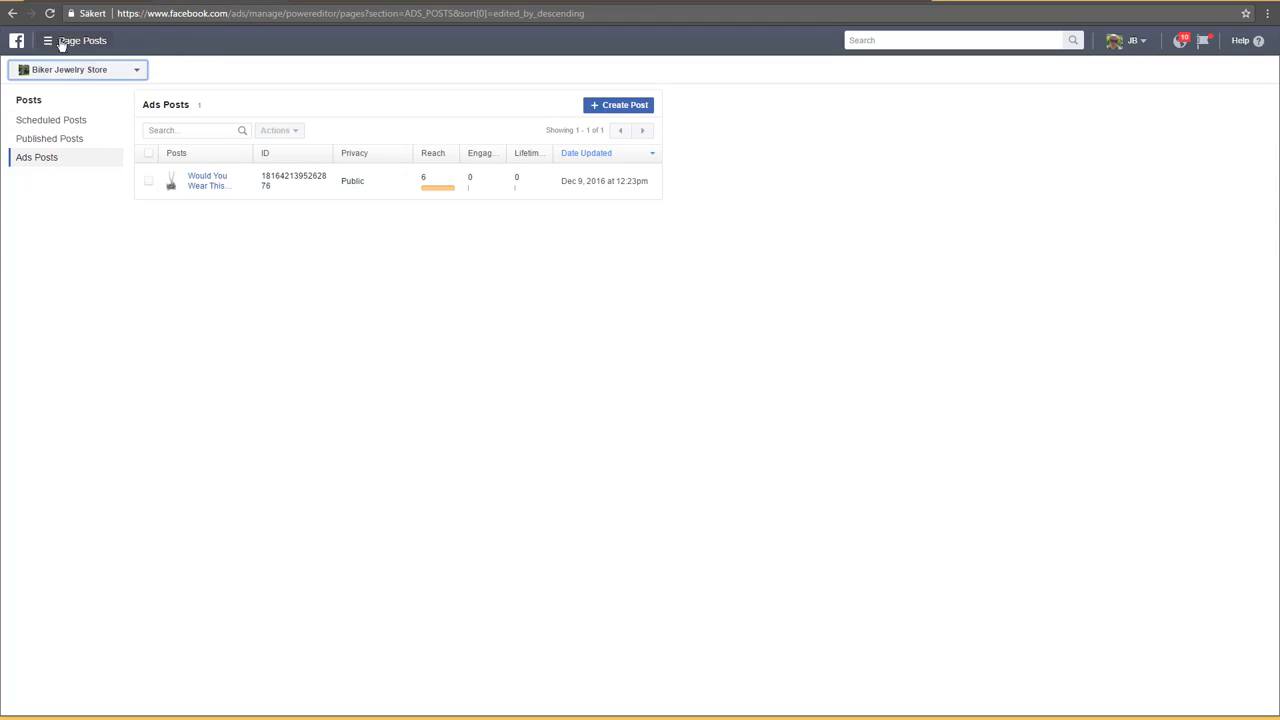
click(102, 69)
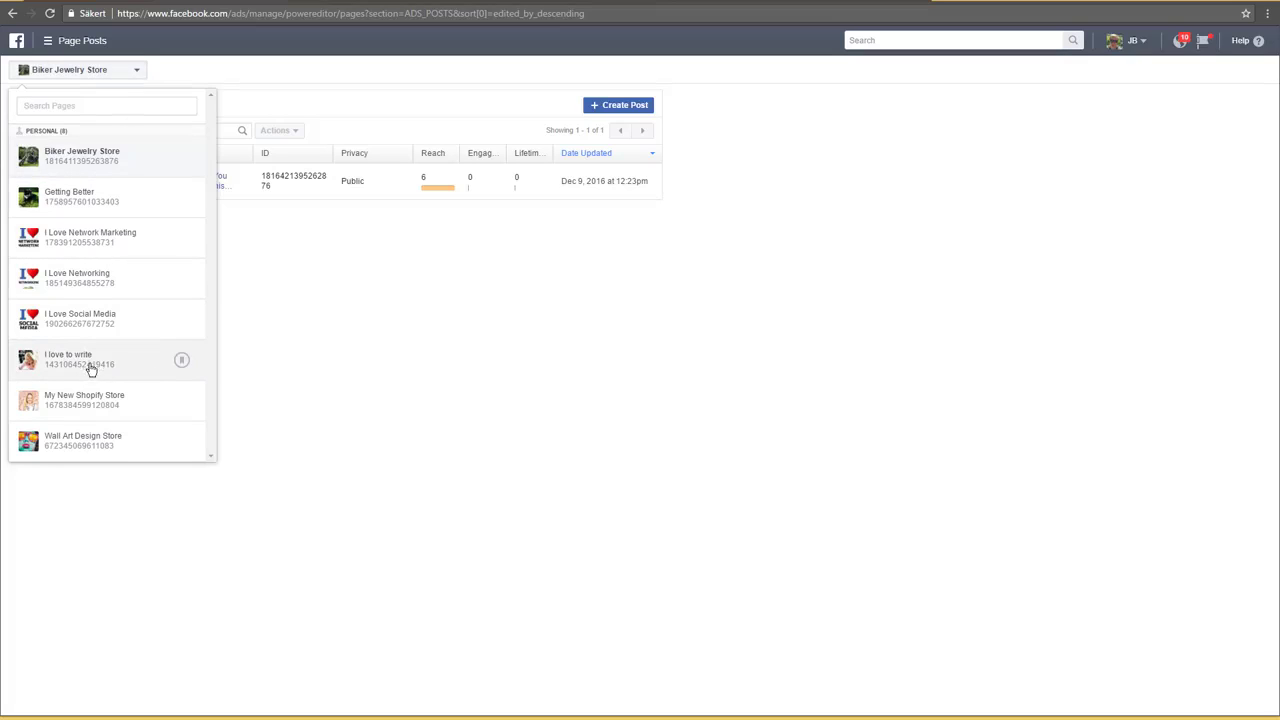
click(83, 447)
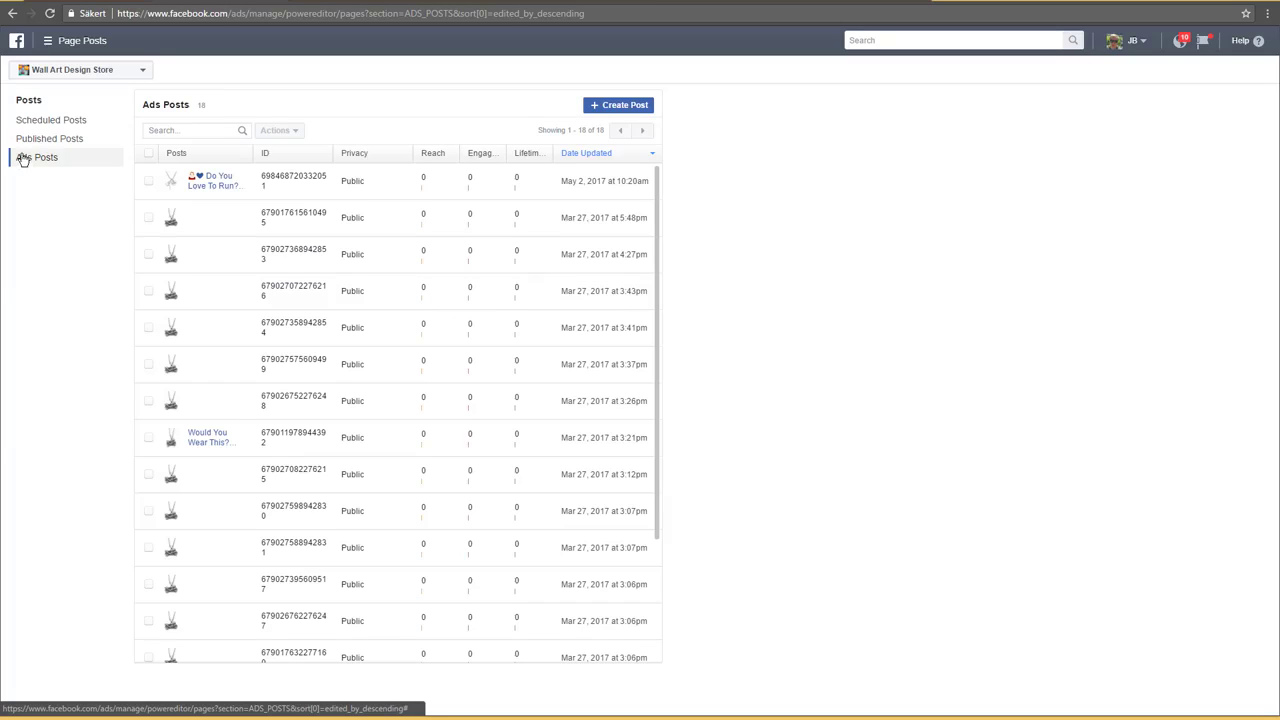
click(48, 13)
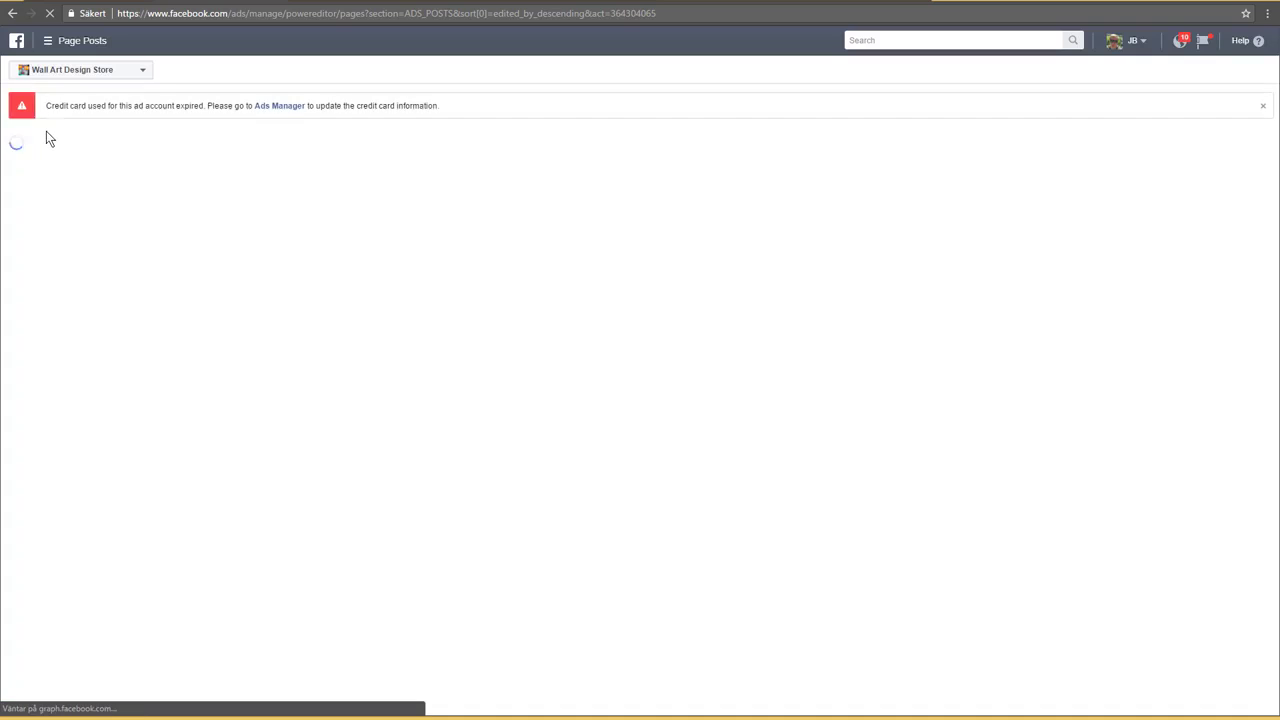
click(1261, 108)
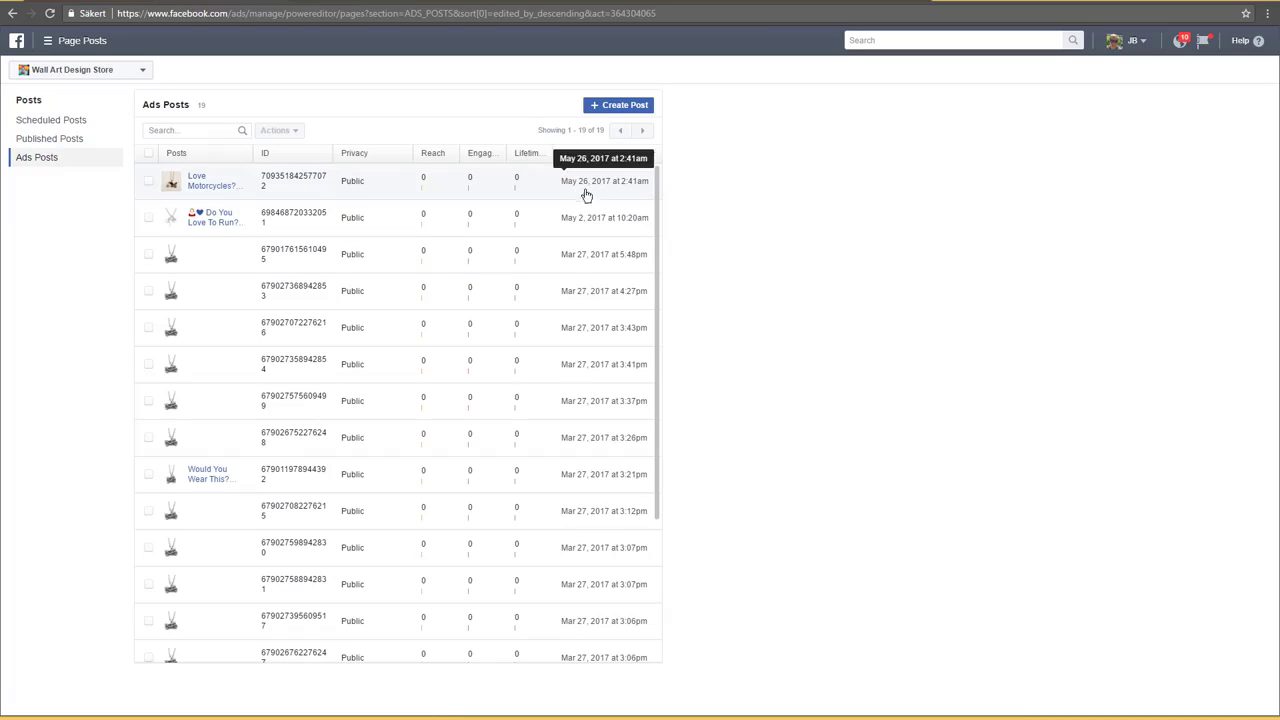
Examine the details, post preview and post options of the "Love Motorcycles?" ads post, and close them
double_click(258, 180)
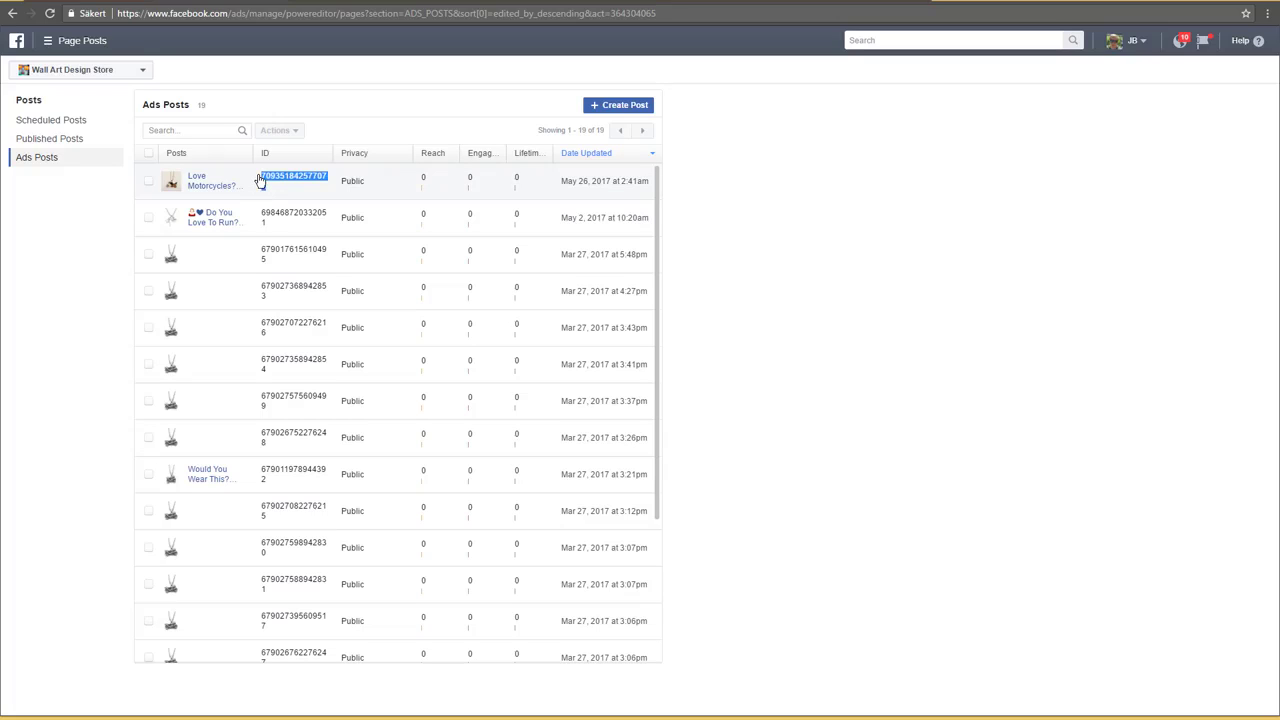
click(258, 180)
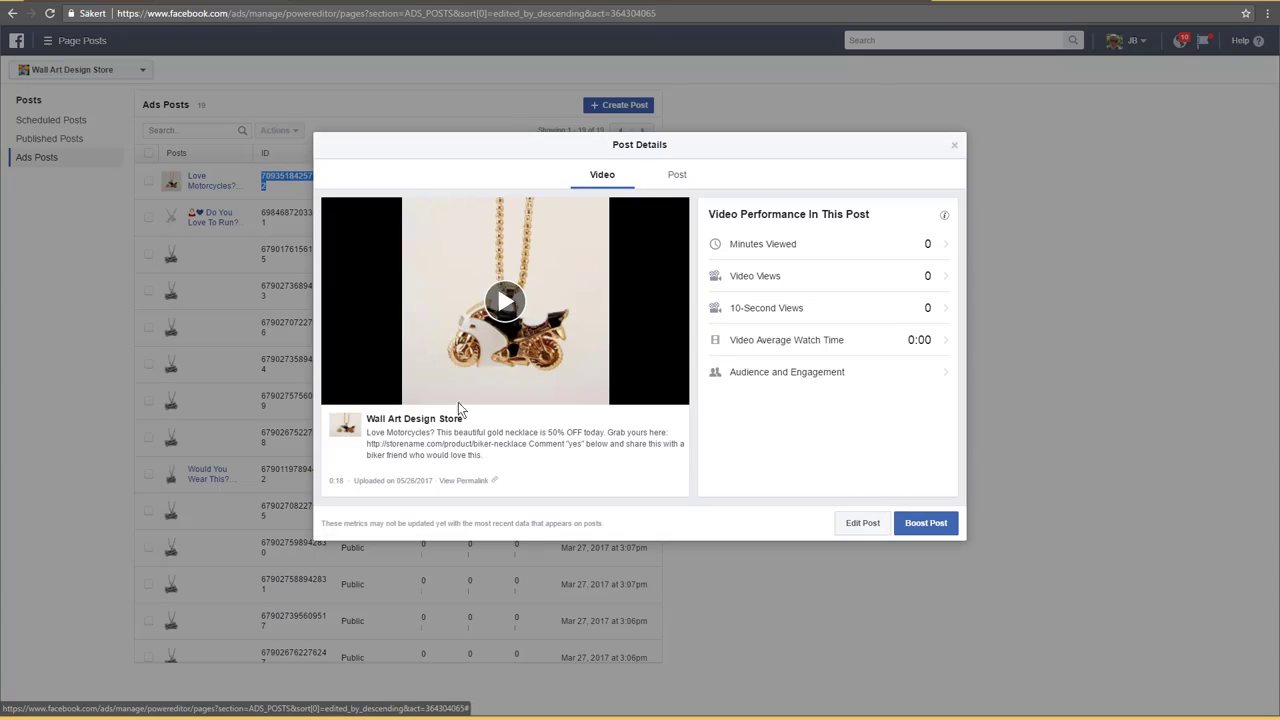
click(674, 177)
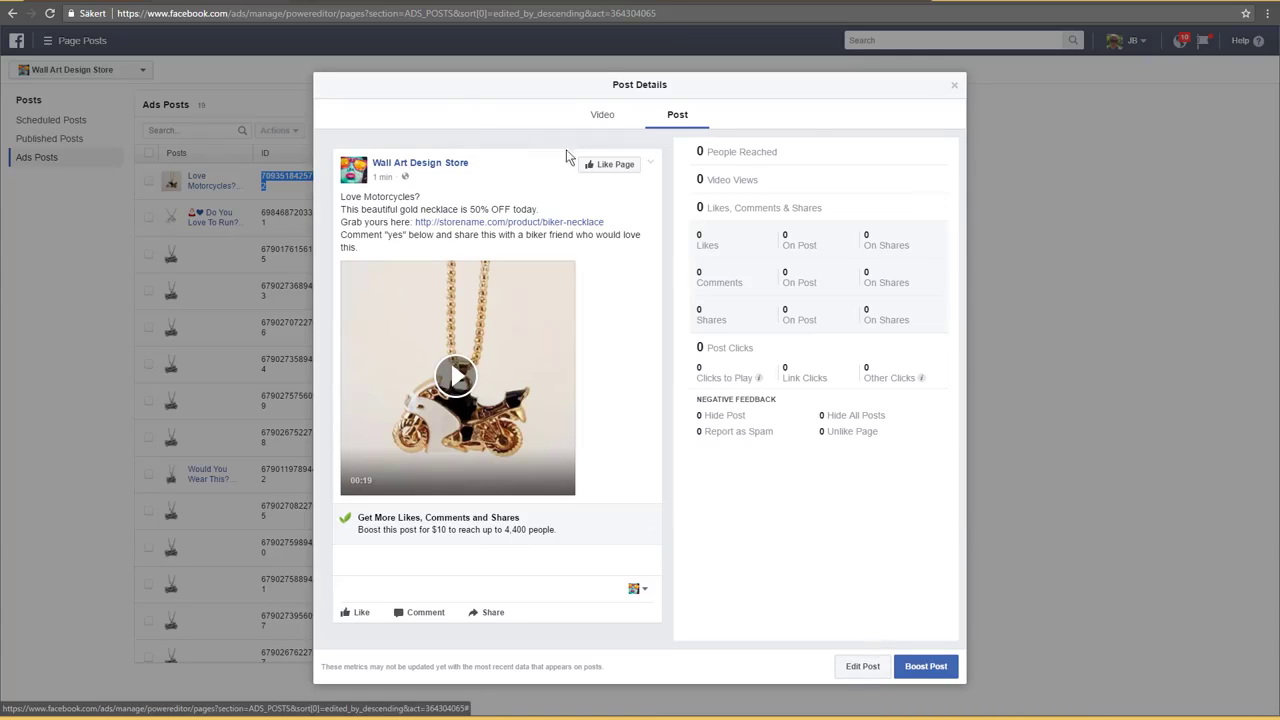
click(650, 166)
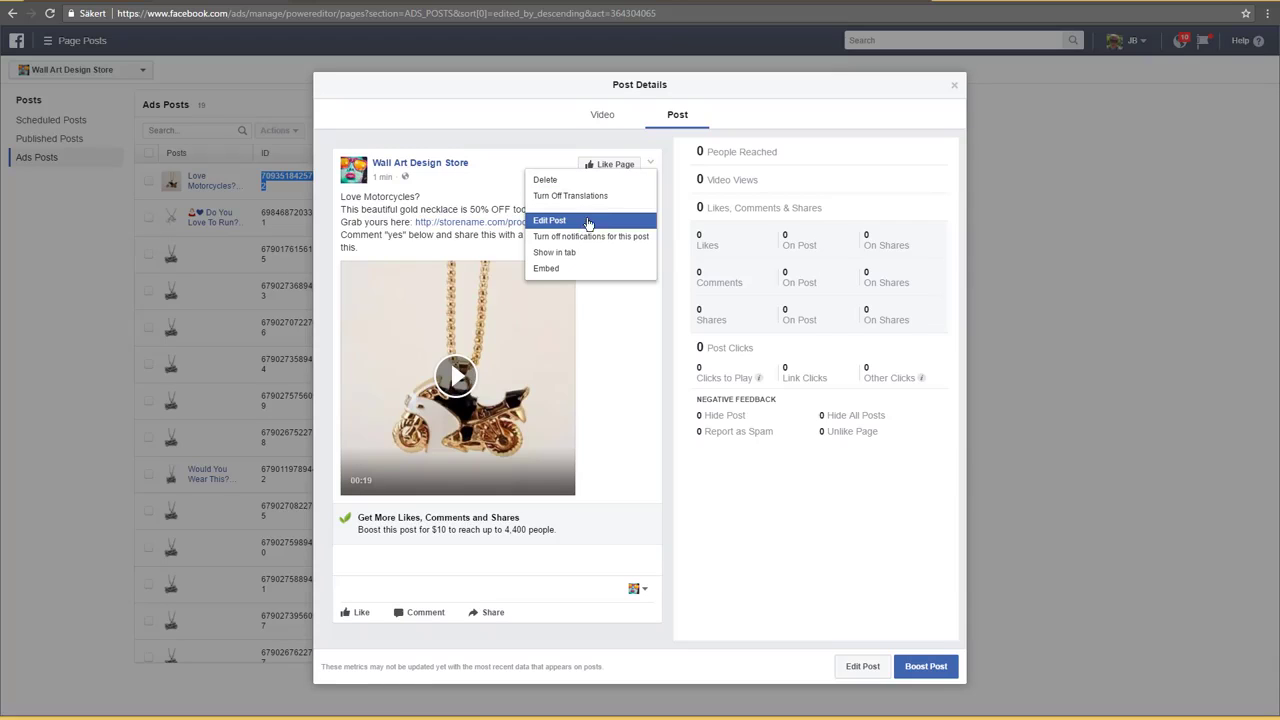
click(654, 137)
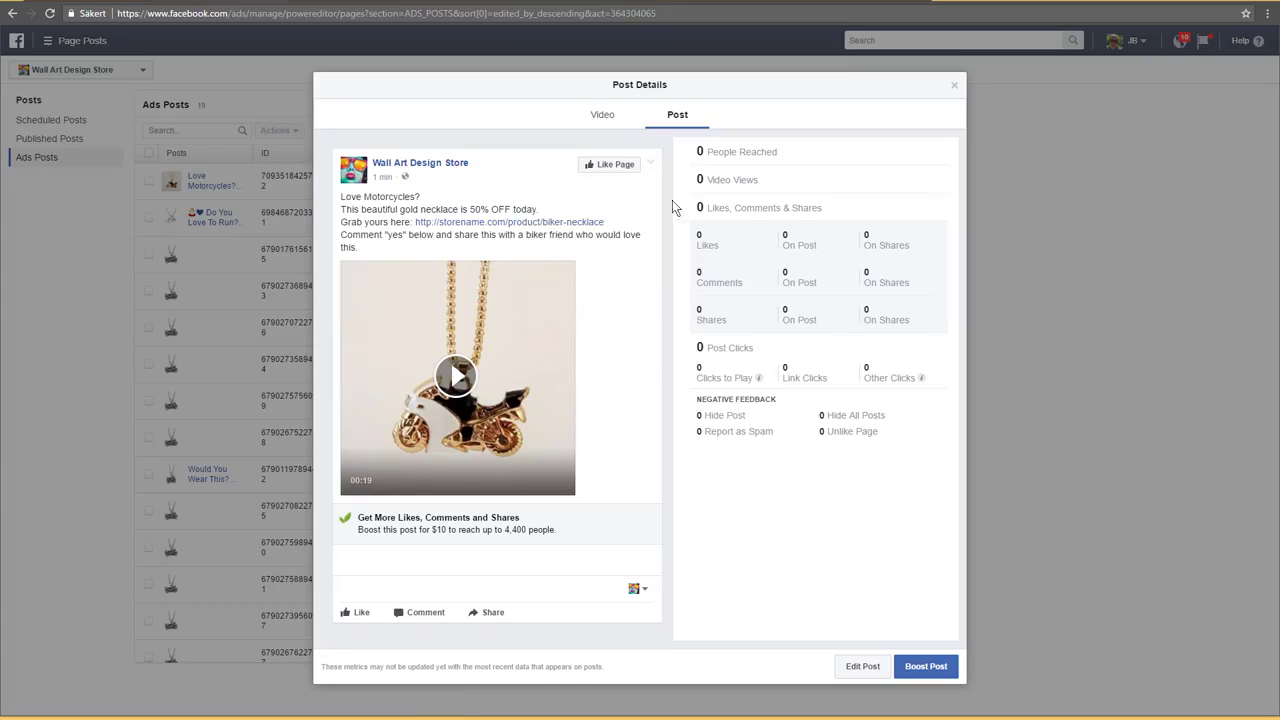
click(955, 88)
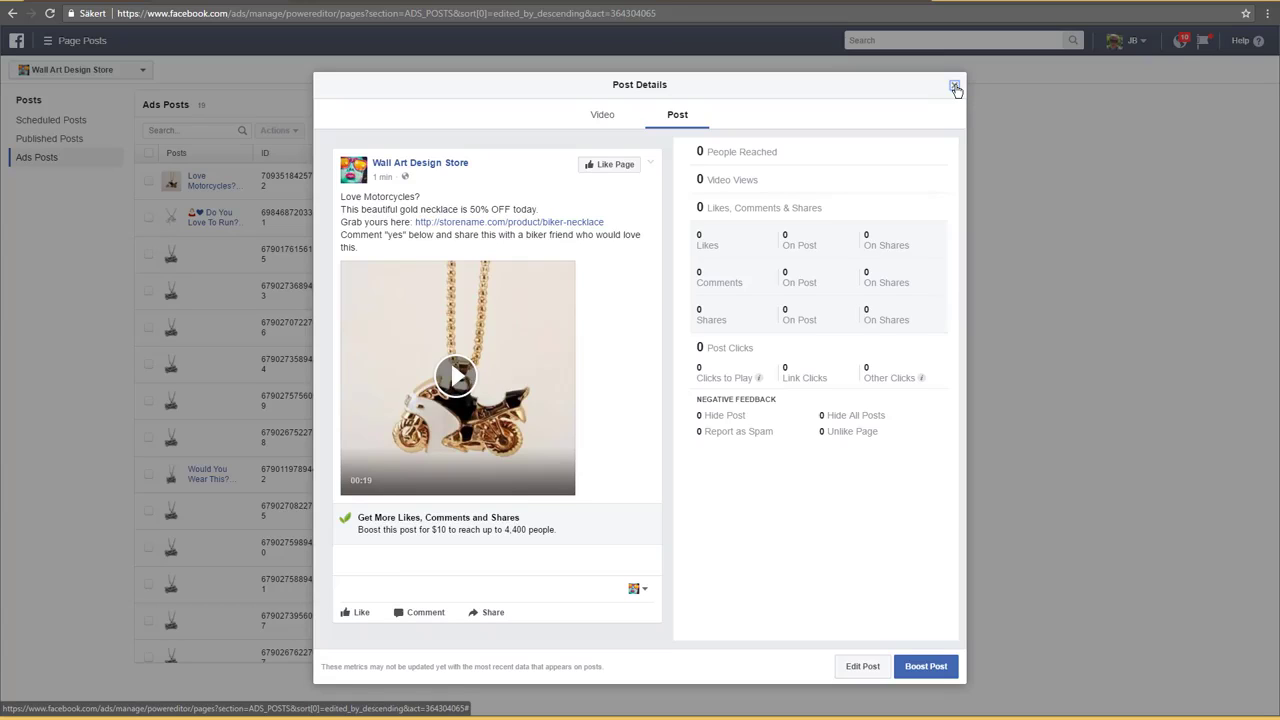
click(955, 88)
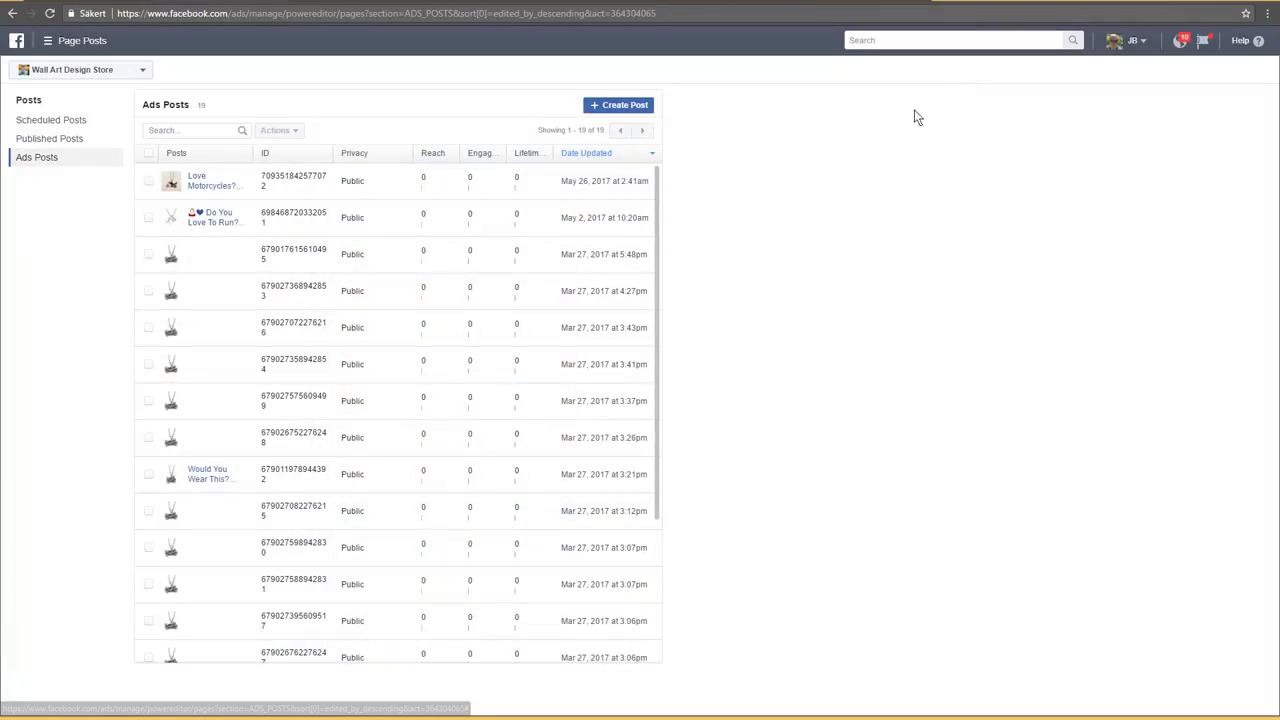
Copy the ID of the "Love Motorcycles?" ads post and close its details
double_click(263, 180)
key(ctrl+c)
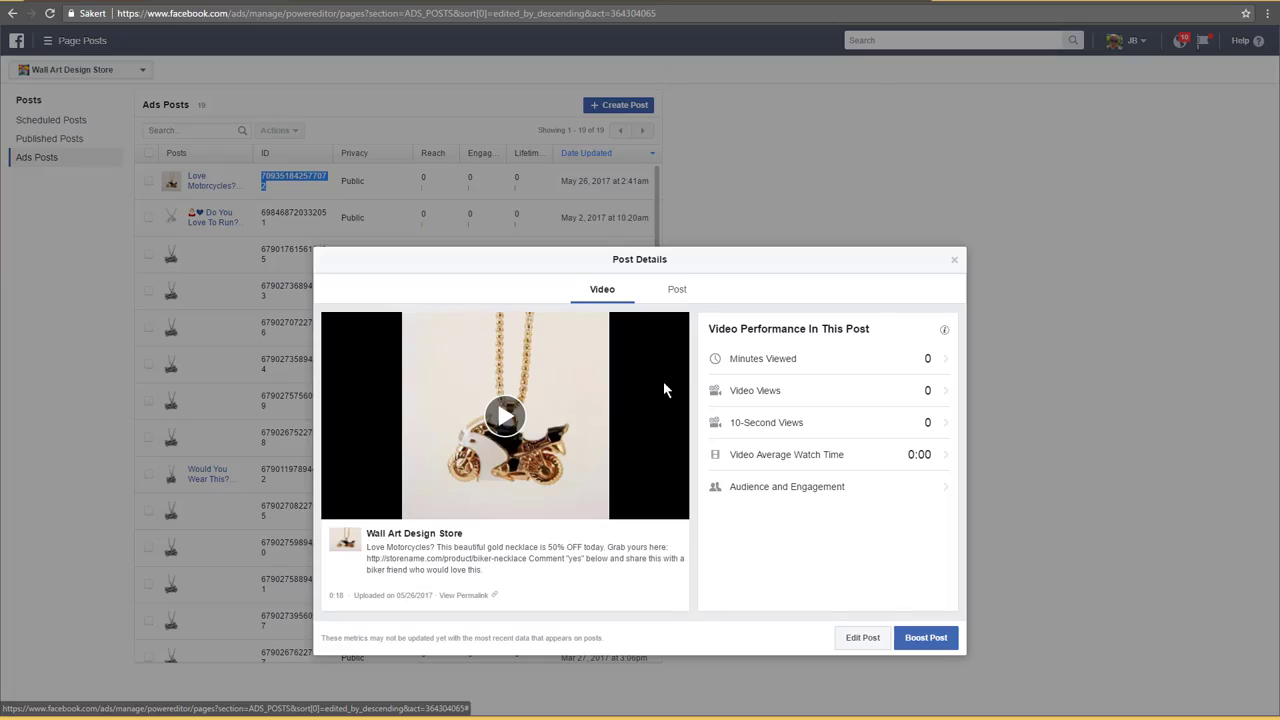
click(951, 262)
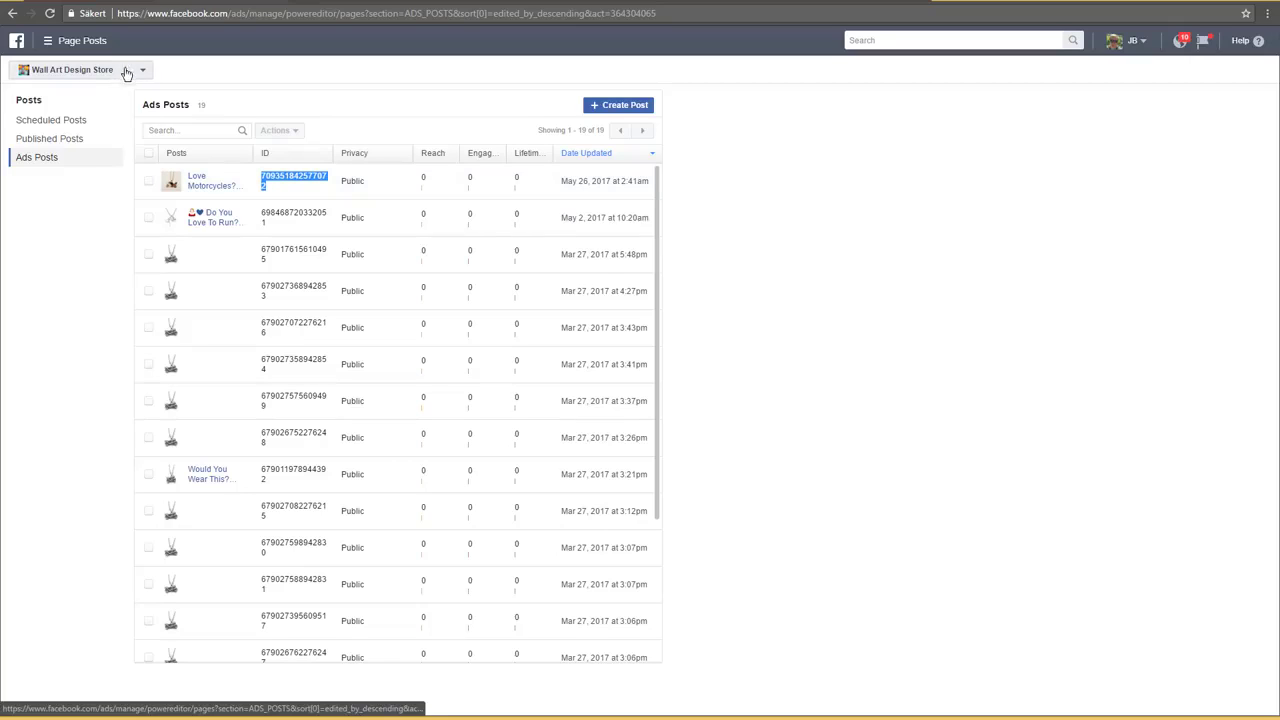
click(327, 3)
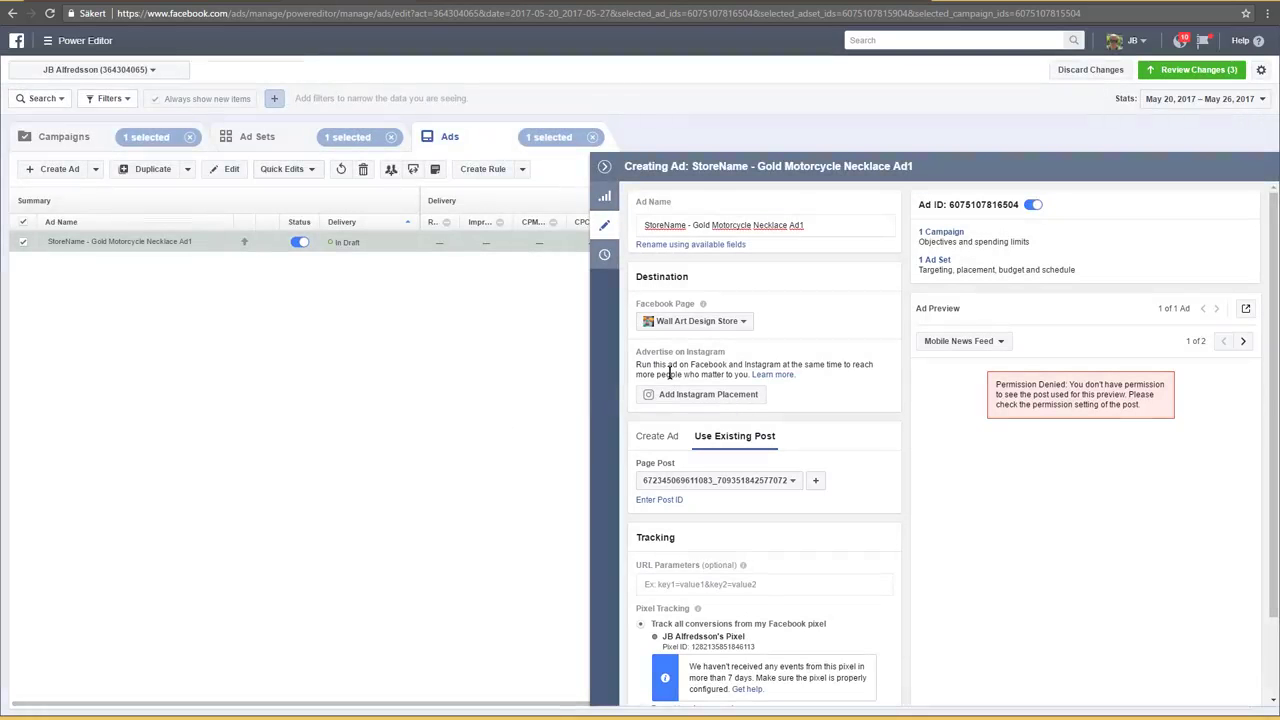
scroll(790, 318, down, 1)
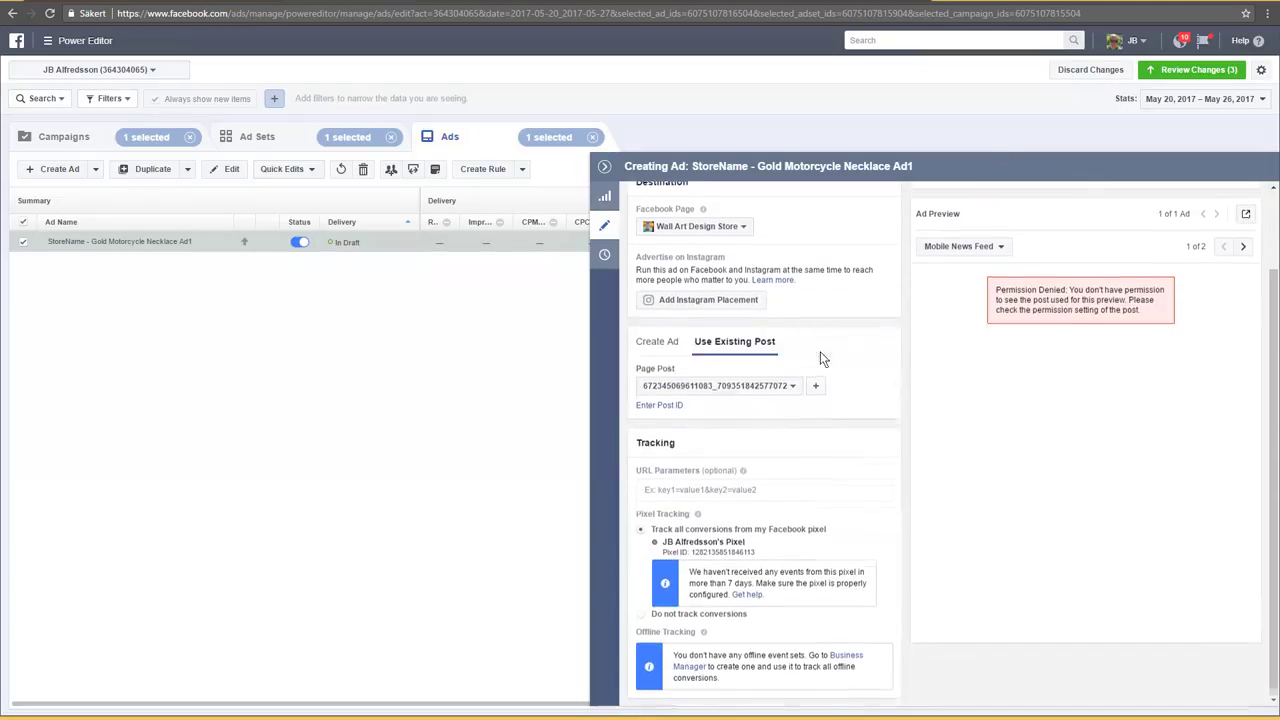
click(676, 405)
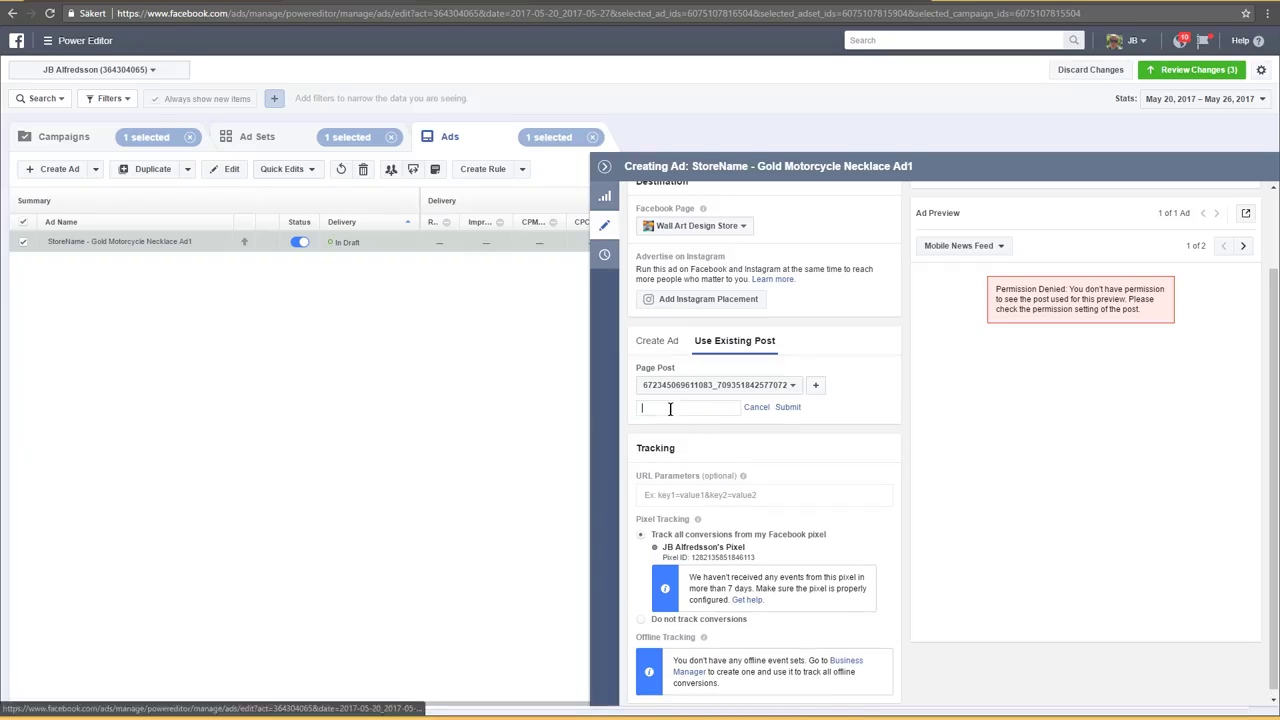
key(ctrl+v)
click(788, 408)
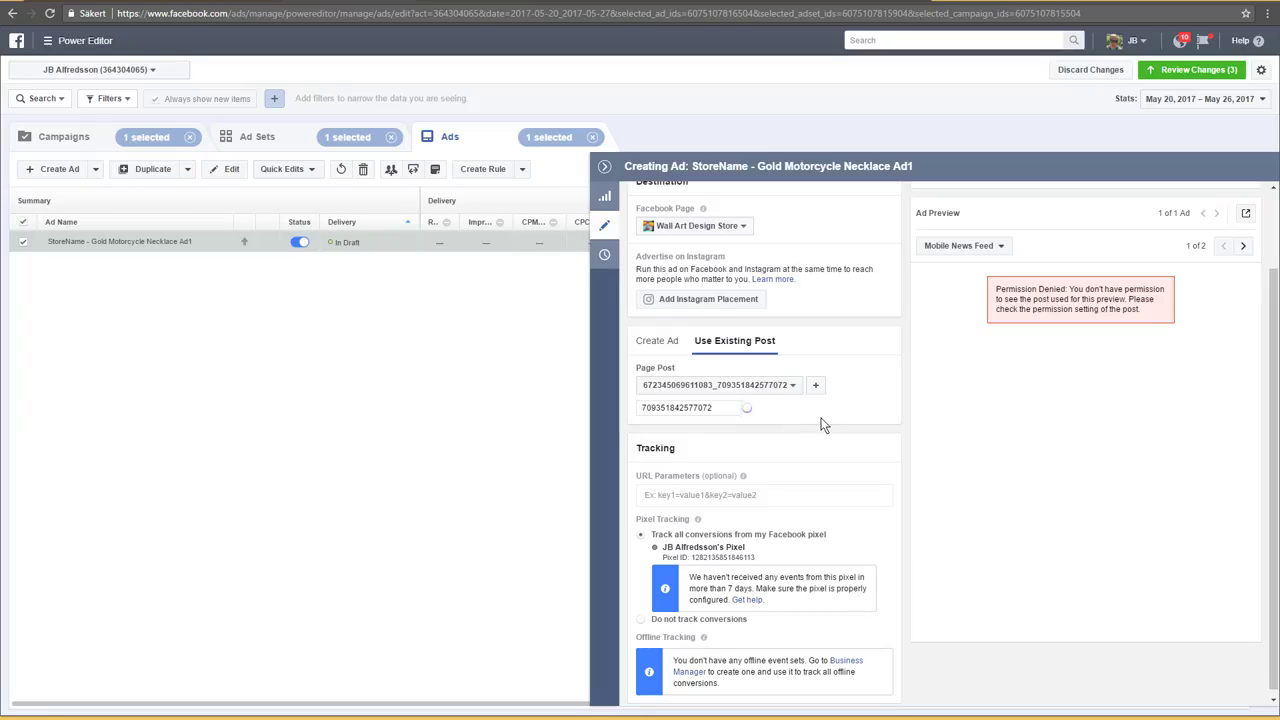
scroll(837, 423, up, 1)
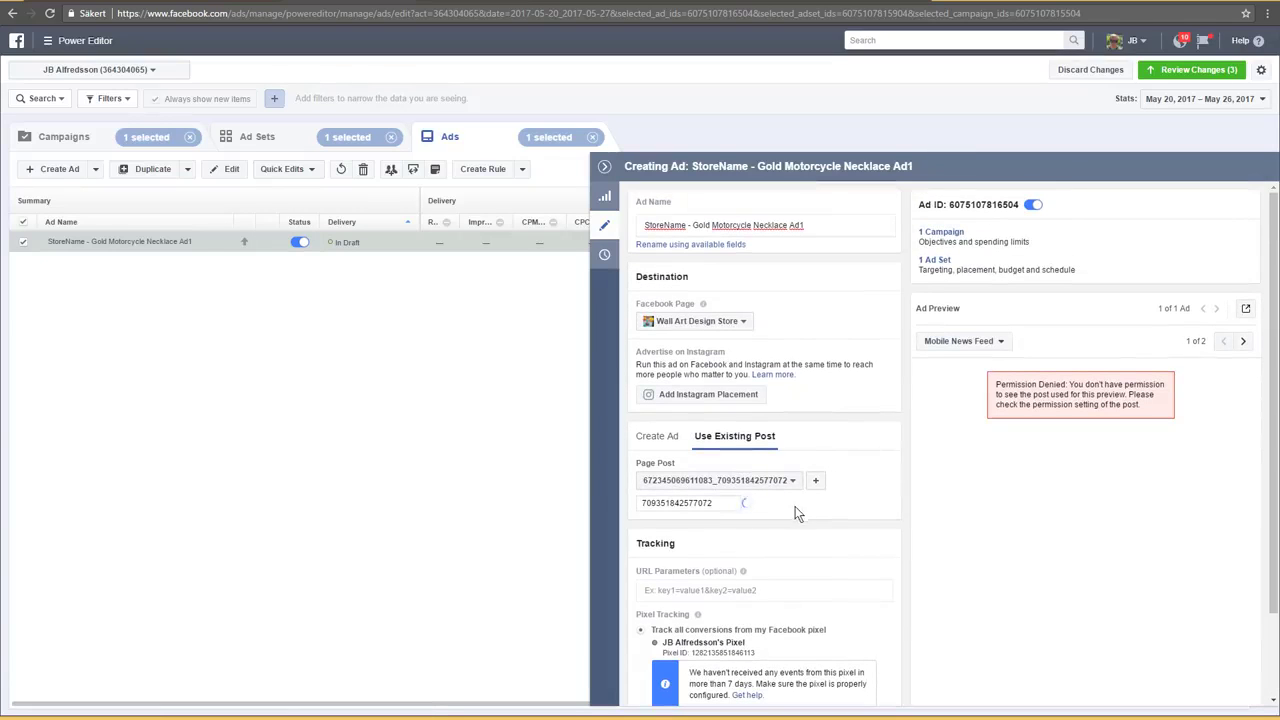
drag(712, 502, 640, 502)
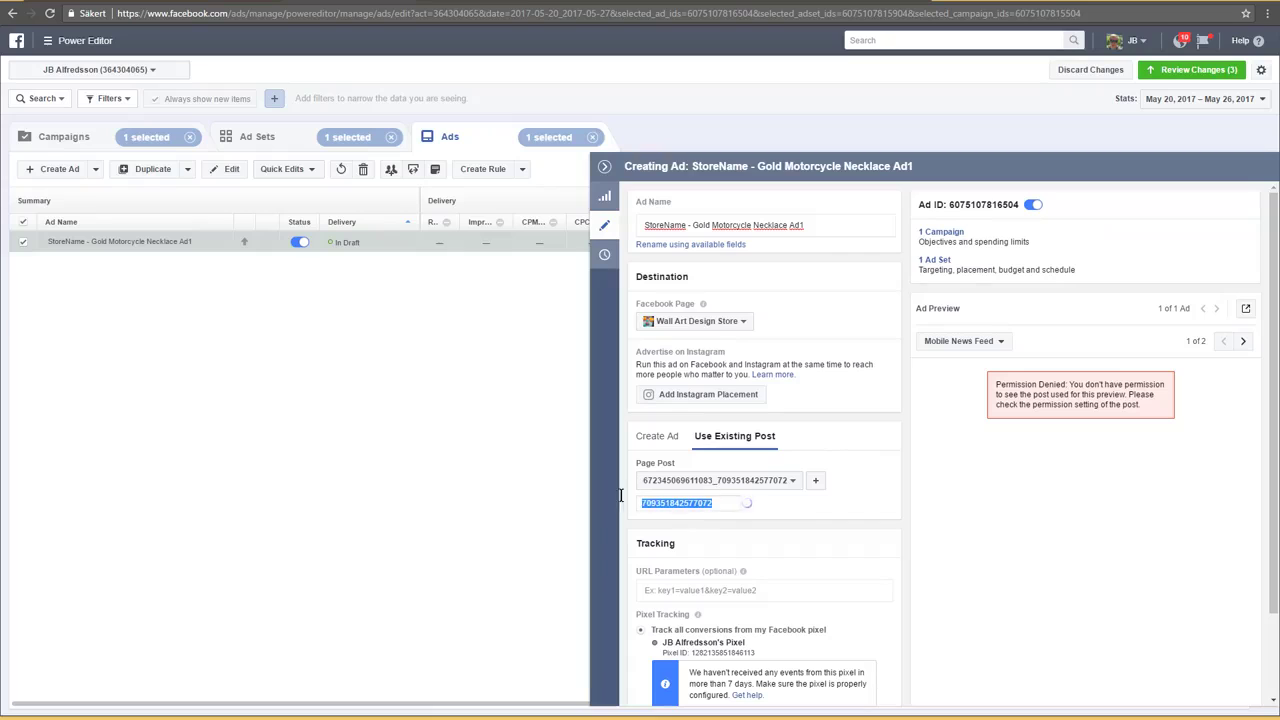
click(859, 503)
click(50, 15)
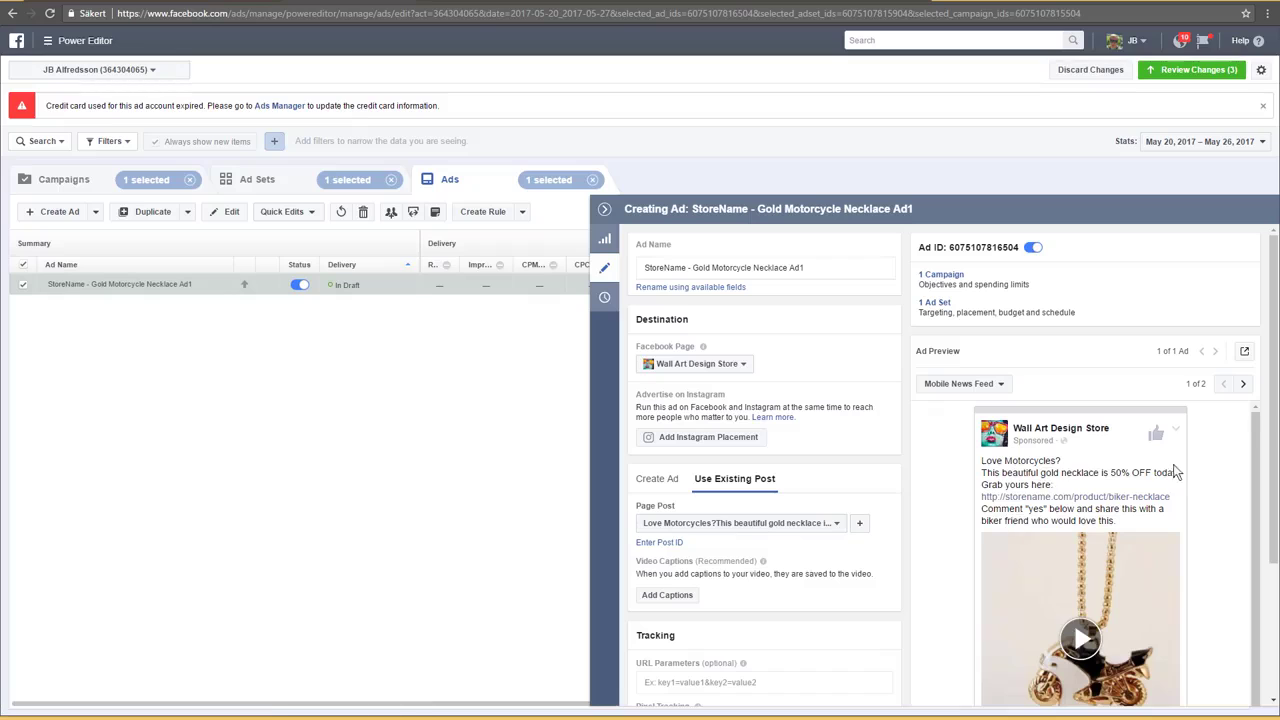
Examine the ad preview of the "Love Motorcycles?" post and the available preview placements
scroll(1178, 459, down, 1)
scroll(1130, 455, down, 1)
scroll(1012, 368, up, 1)
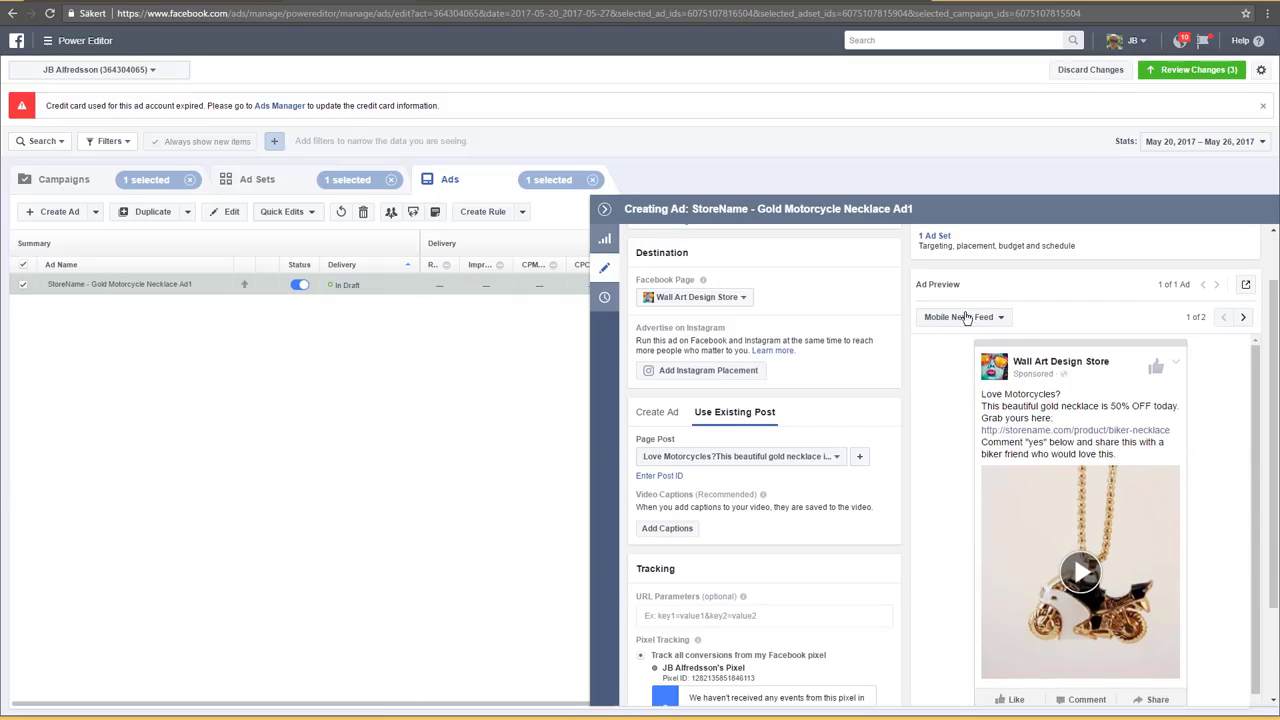
click(1002, 318)
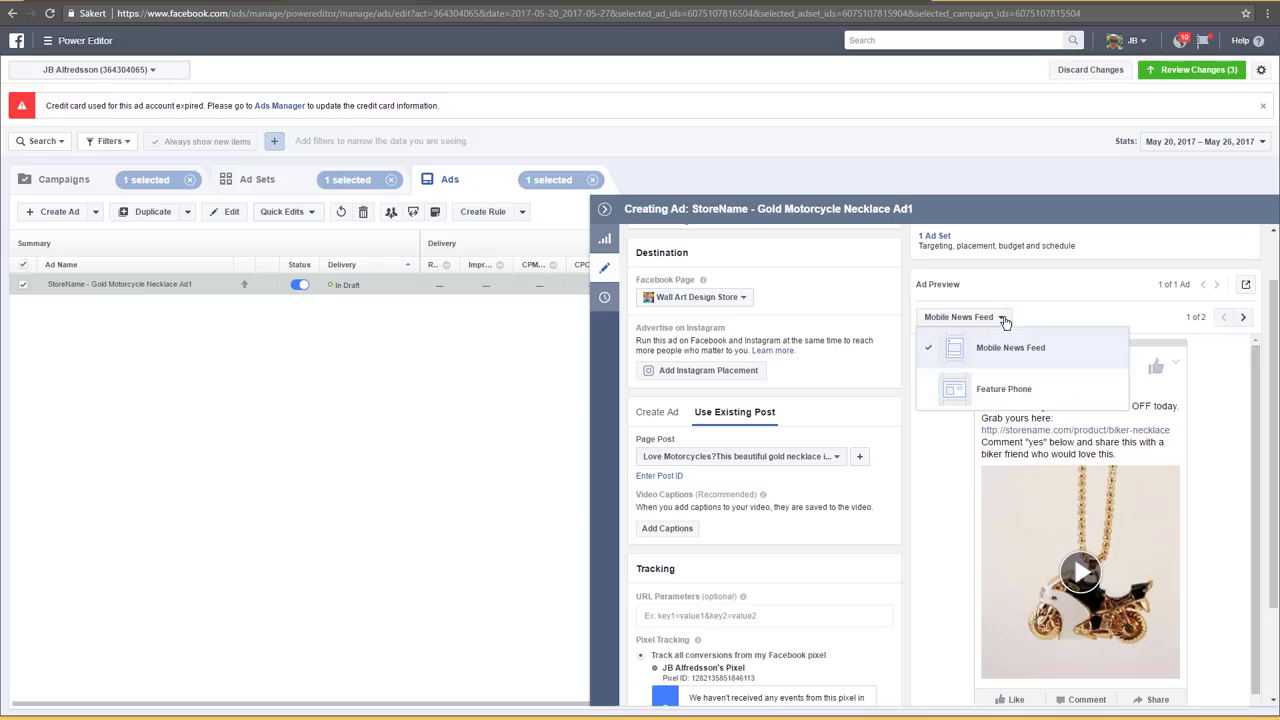
click(1058, 314)
scroll(1071, 466, down, 1)
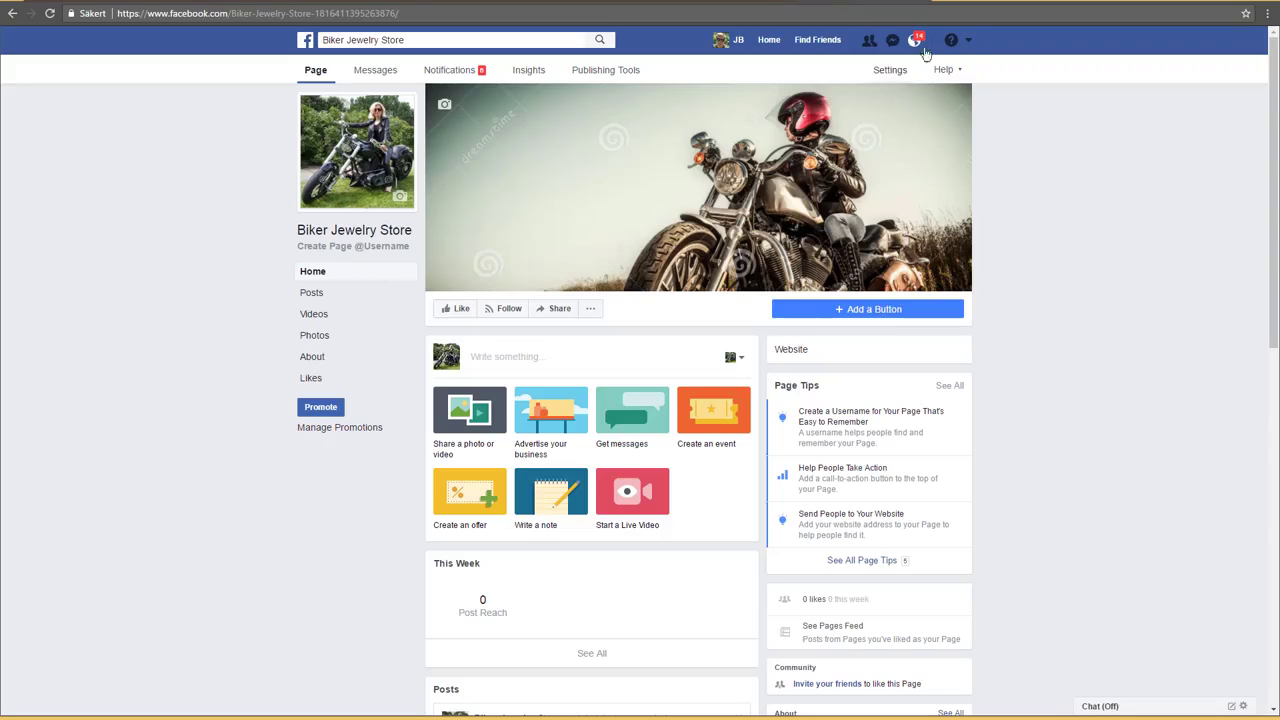
Go to the Wall Art Design Store Facebook page and look through its published posts
click(969, 42)
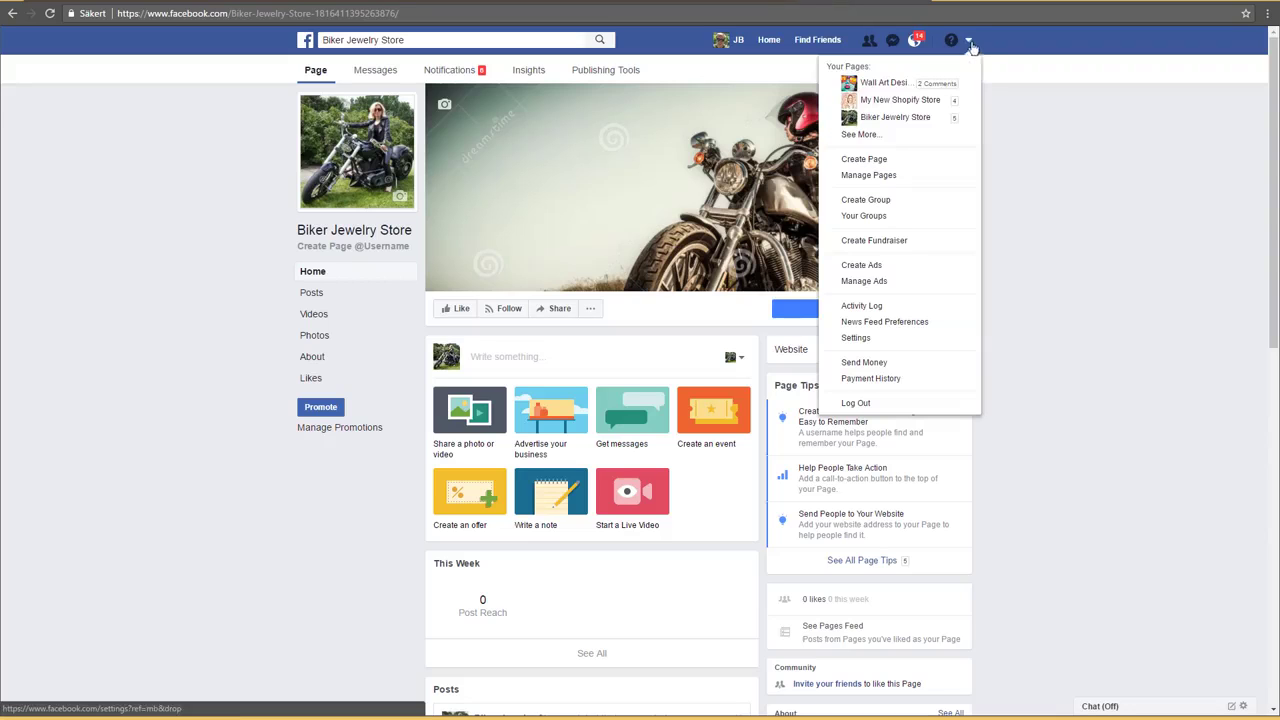
click(890, 83)
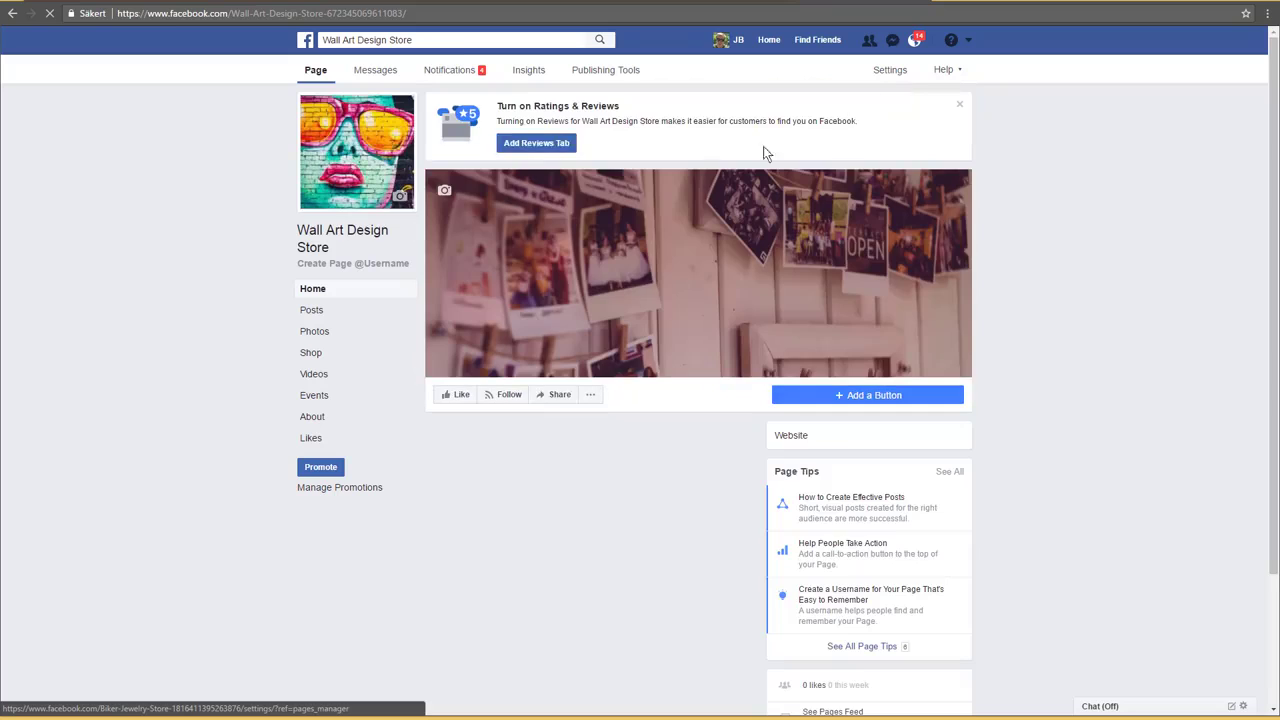
scroll(1046, 351, down, 4)
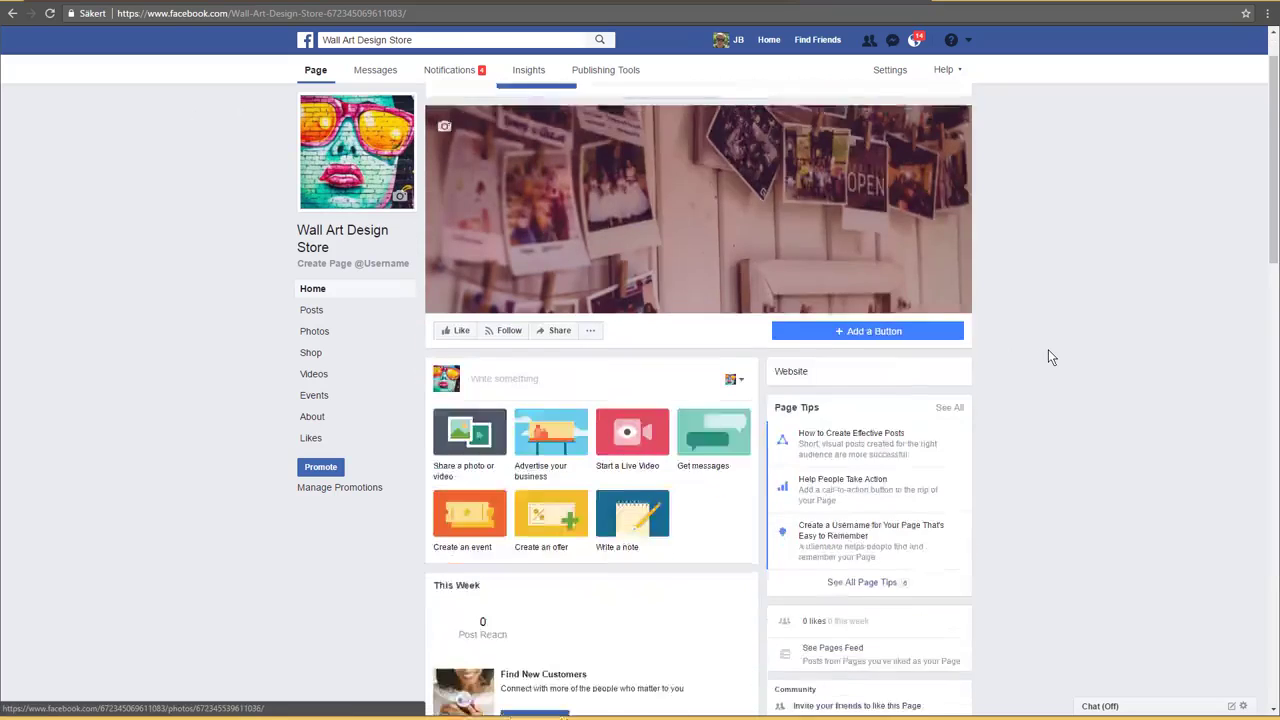
scroll(1045, 350, down, 3)
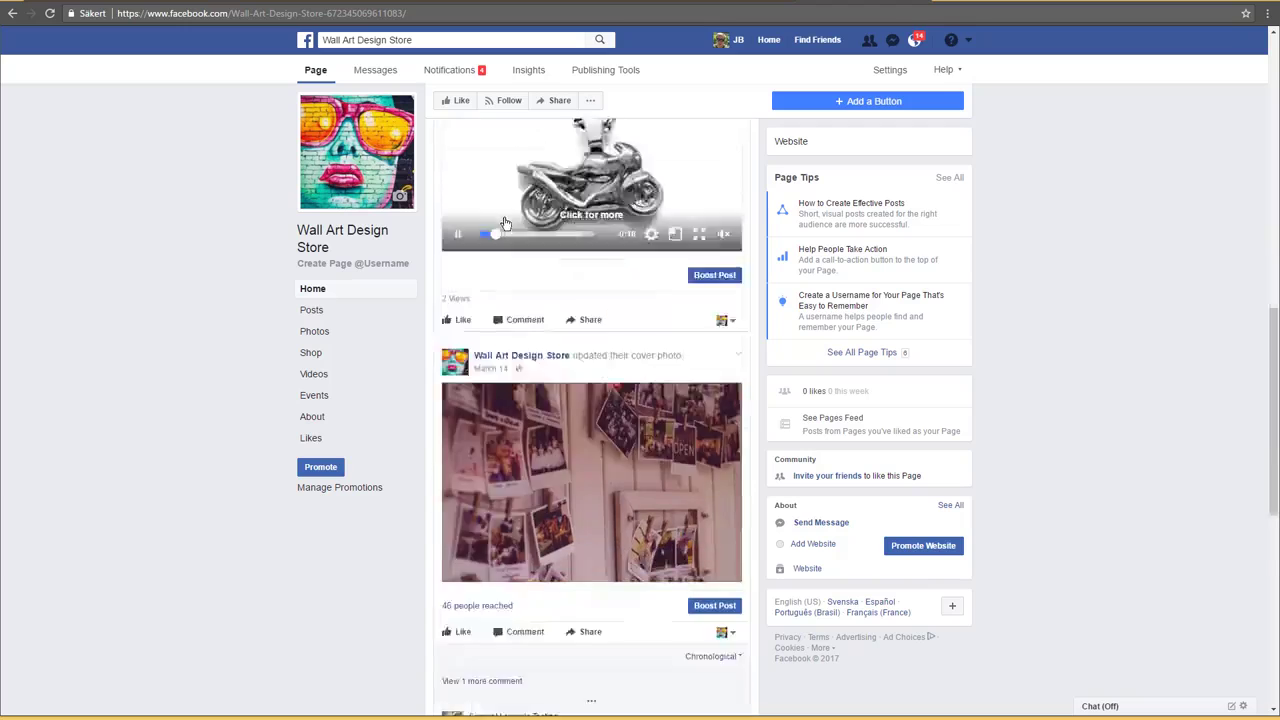
scroll(505, 232, up, 10)
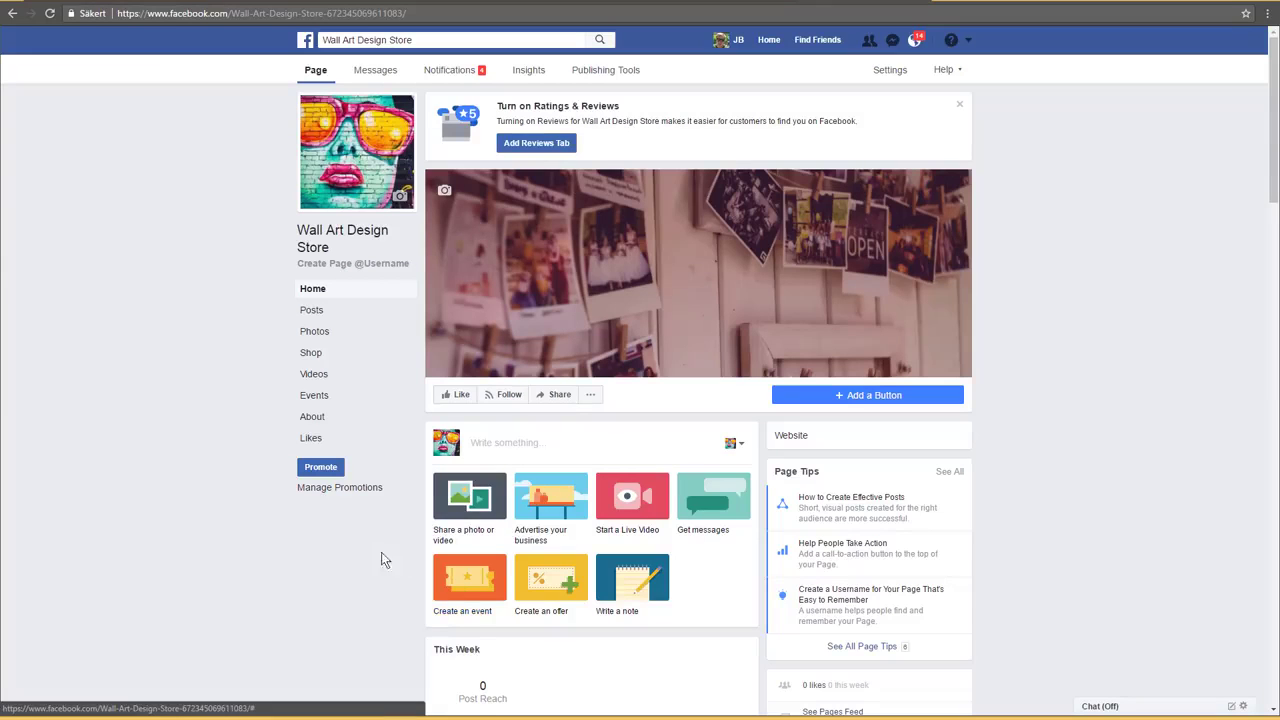
Examine the page's photo and video sharing options, including Create Slideshow, and close them without creating a post
click(474, 511)
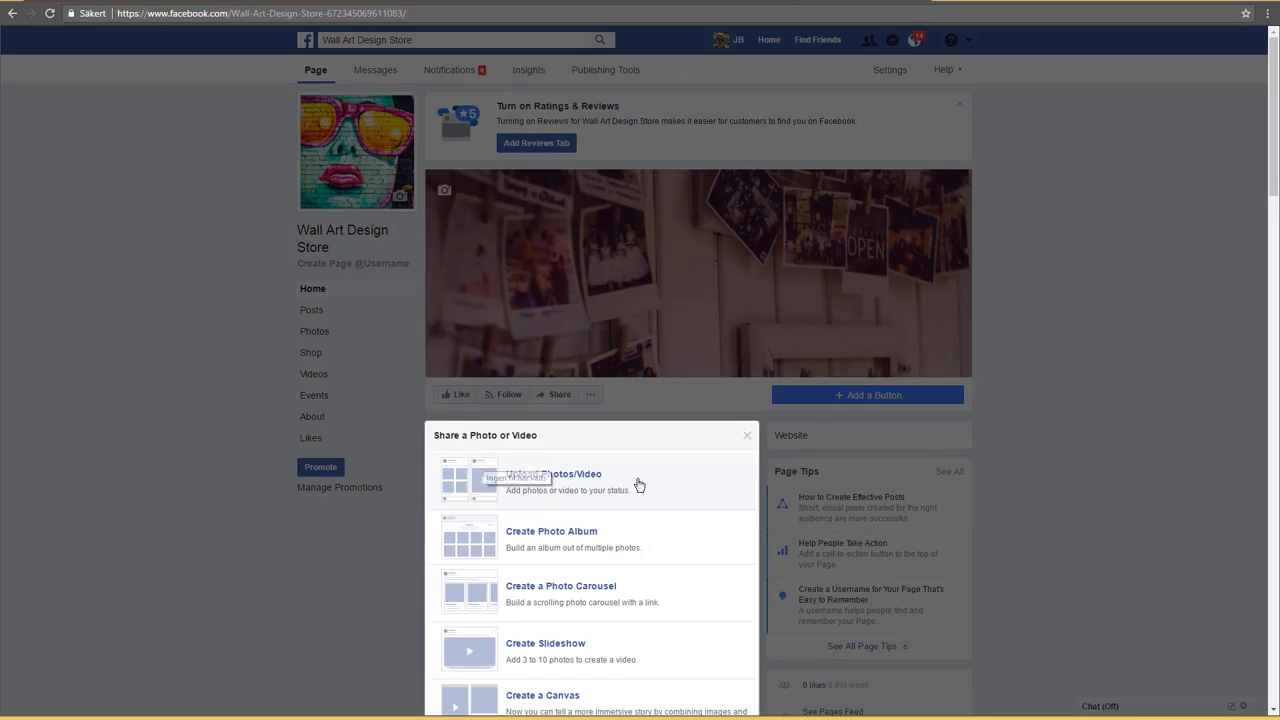
scroll(600, 500, down, 1)
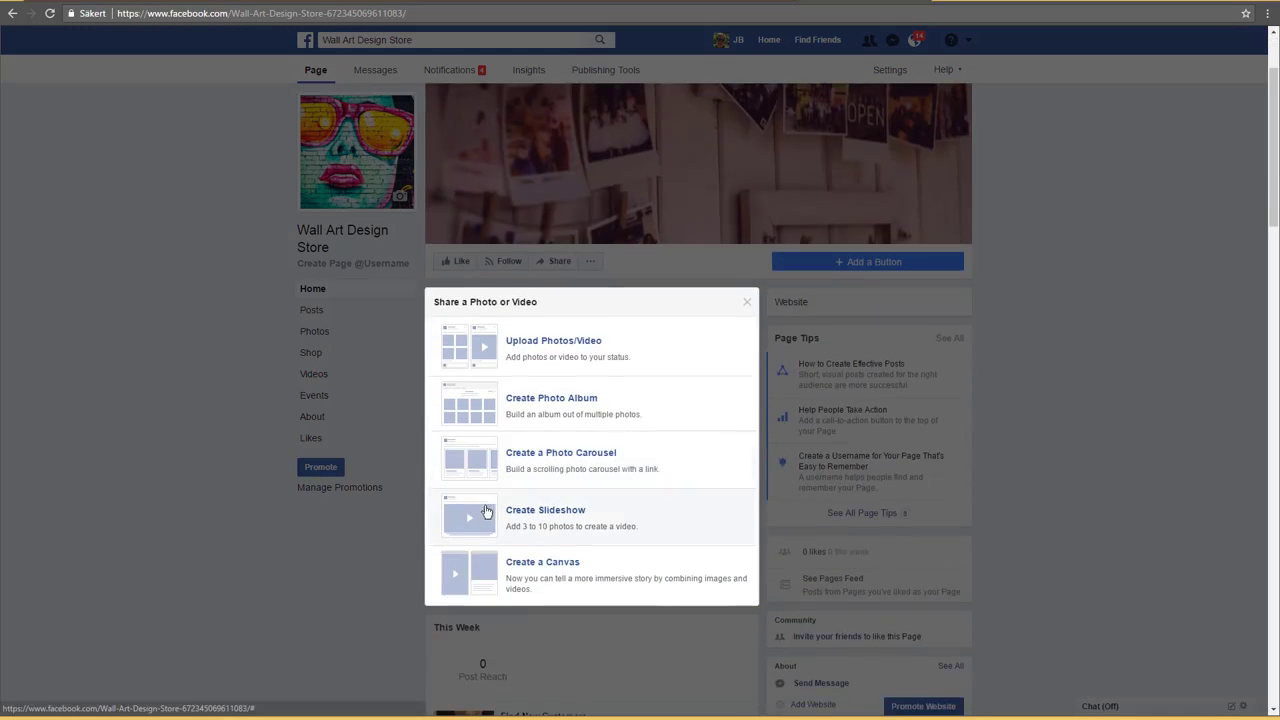
click(747, 302)
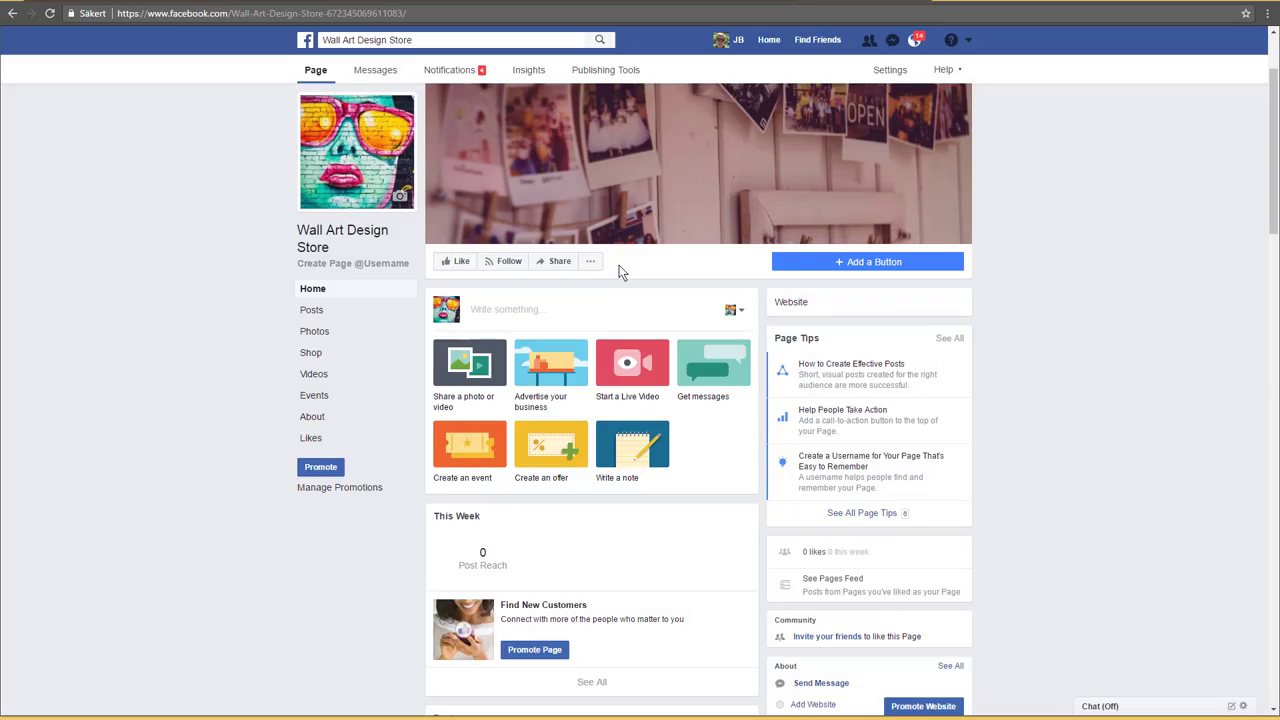
scroll(598, 272, down, 2)
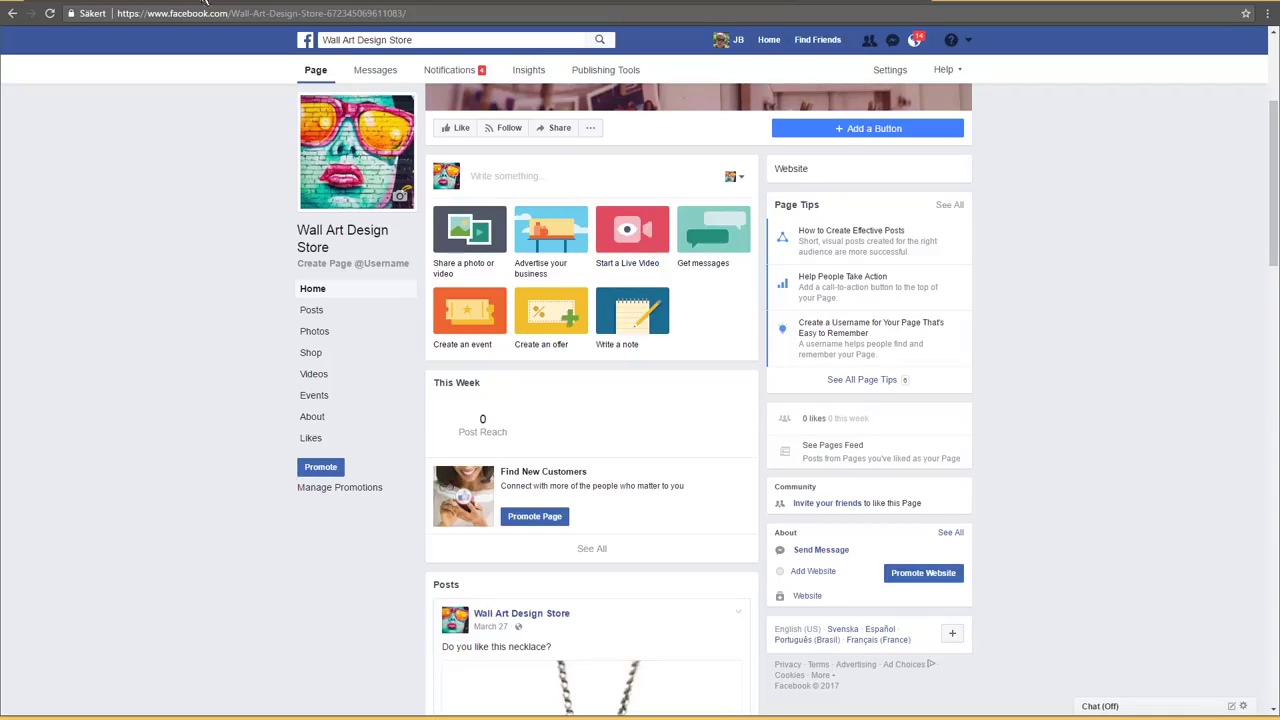
Close the ad's editing pane in Power Editor, and switch to the Word outline to highlight its Dark Posts and Image Ads topics
click(343, 5)
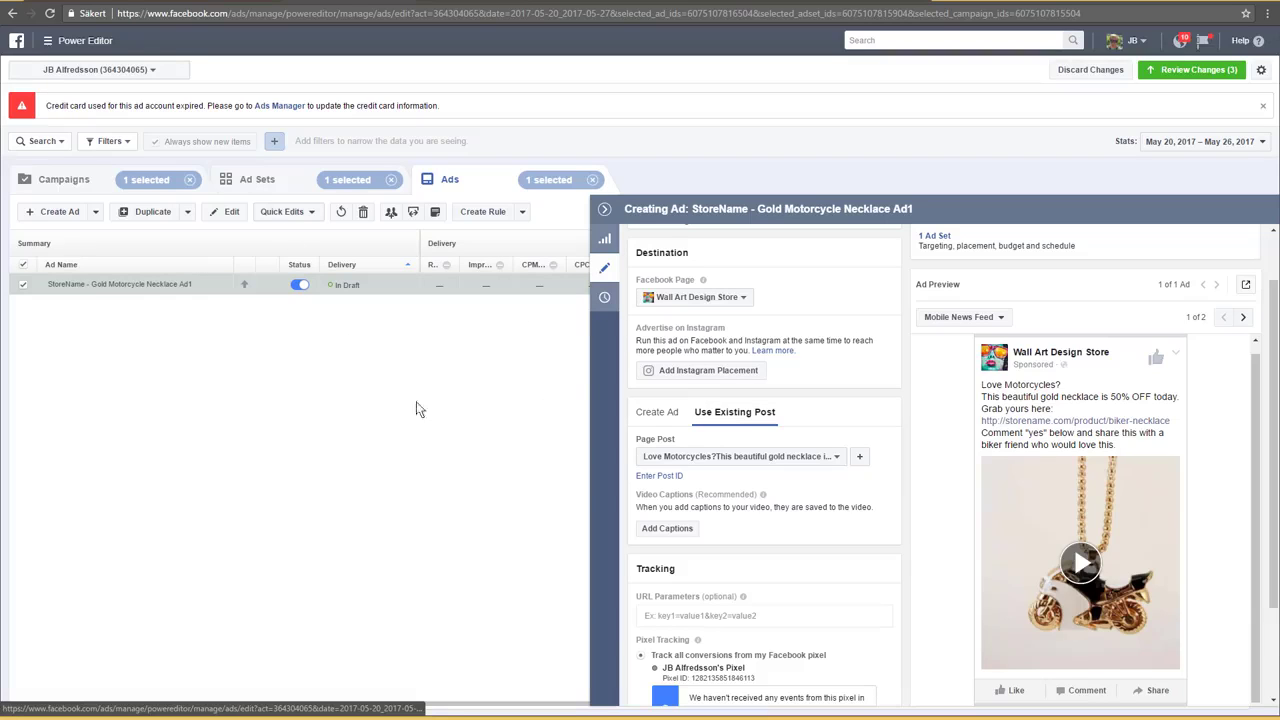
click(605, 211)
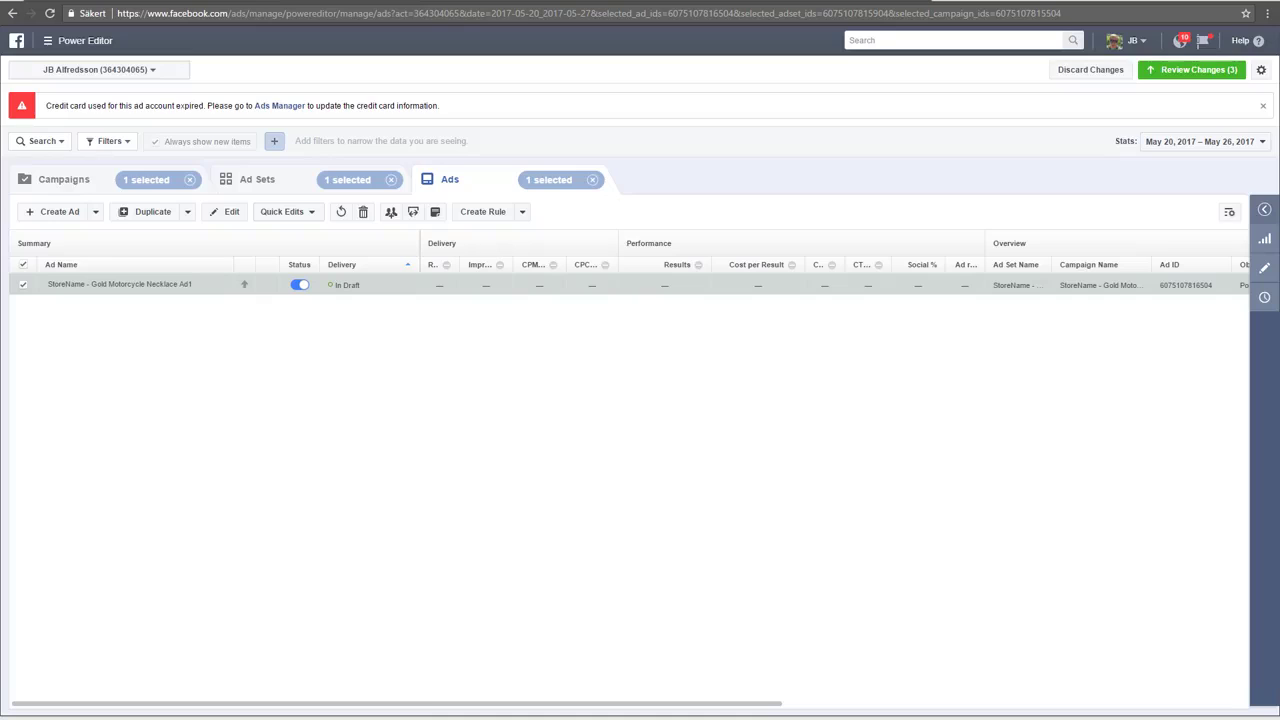
key(alt+Tab)
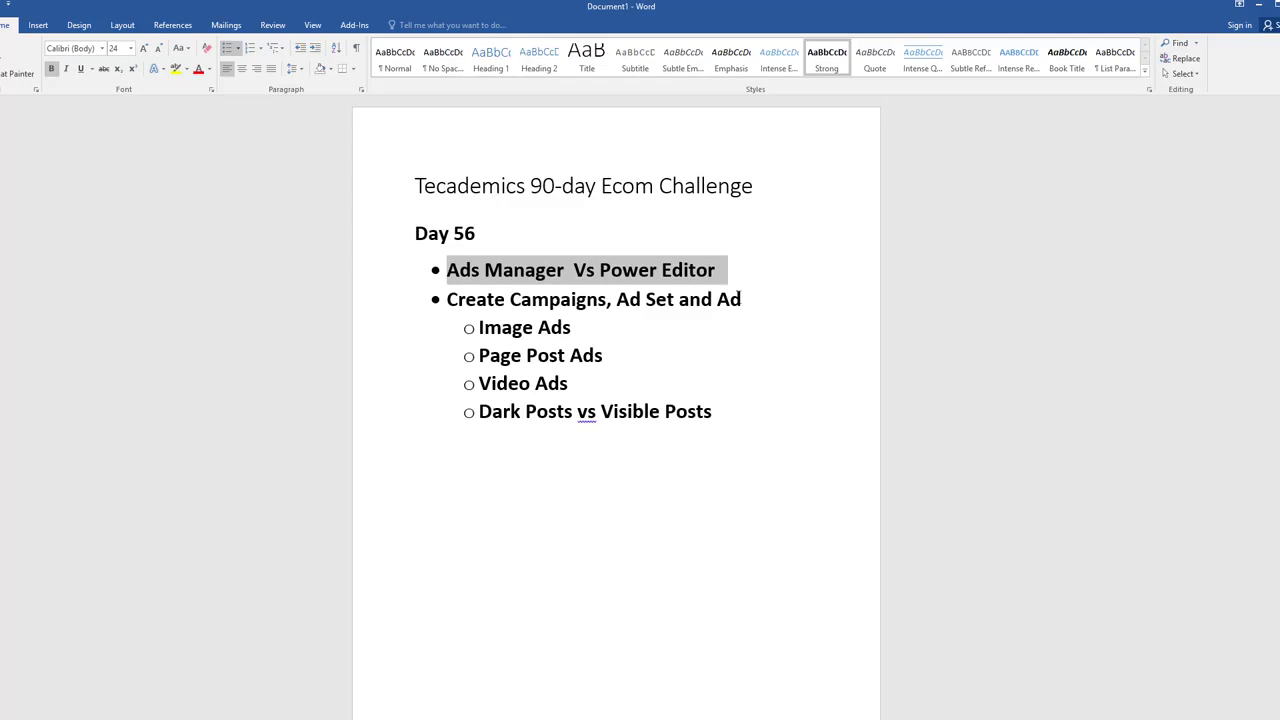
drag(569, 388, 712, 420)
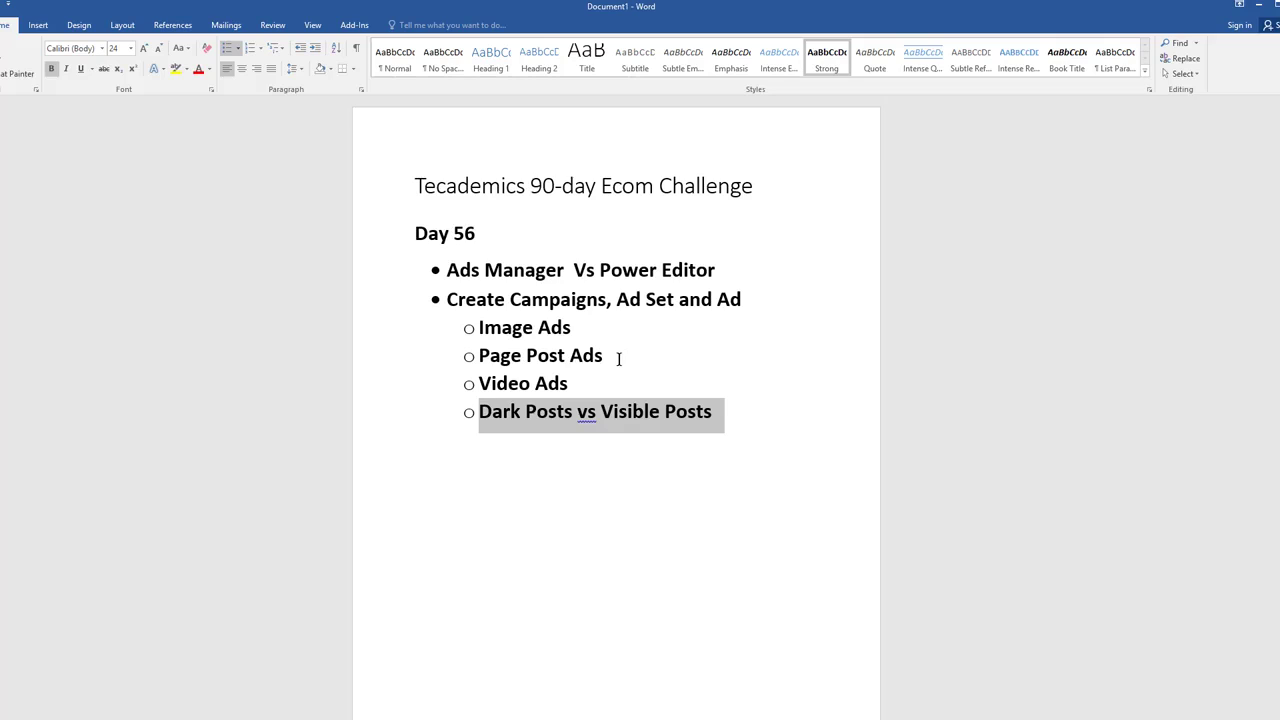
drag(576, 330, 480, 325)
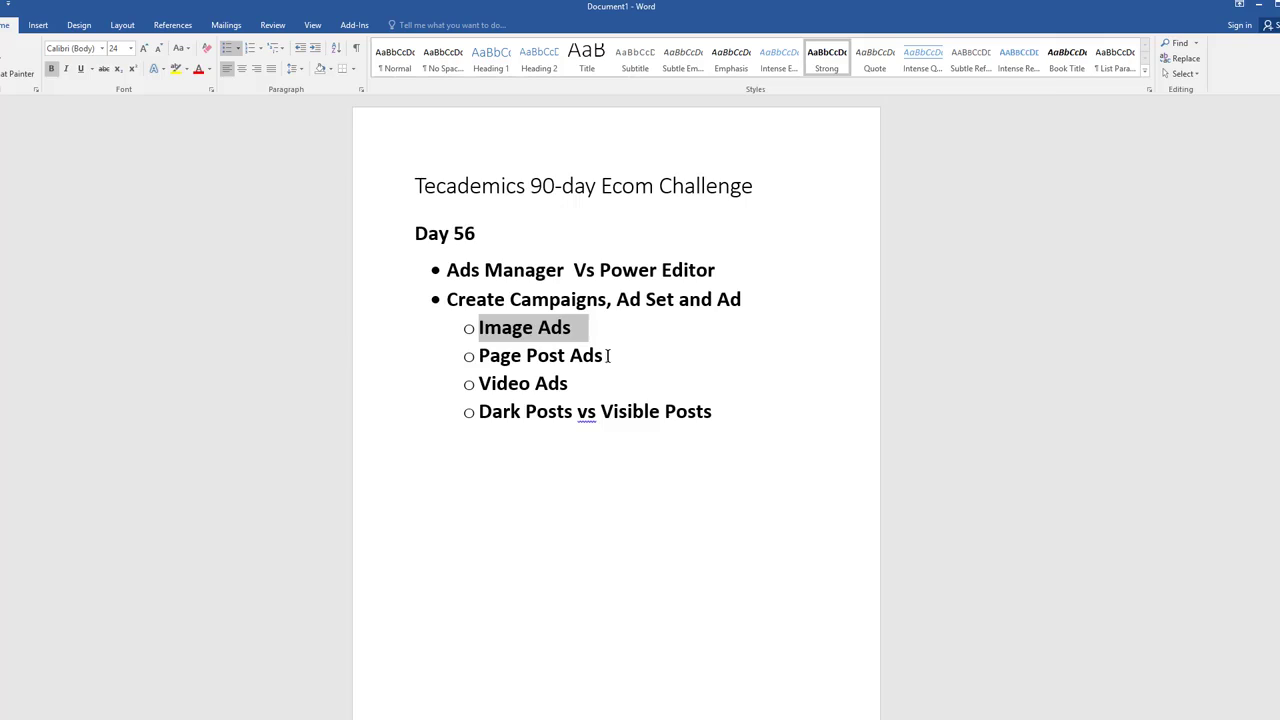
Add the sub-bullet "Duplicate PPE campaign to WC campaign" below "Dark Posts vs Visible Posts" in the outline
click(731, 406)
key(Return)
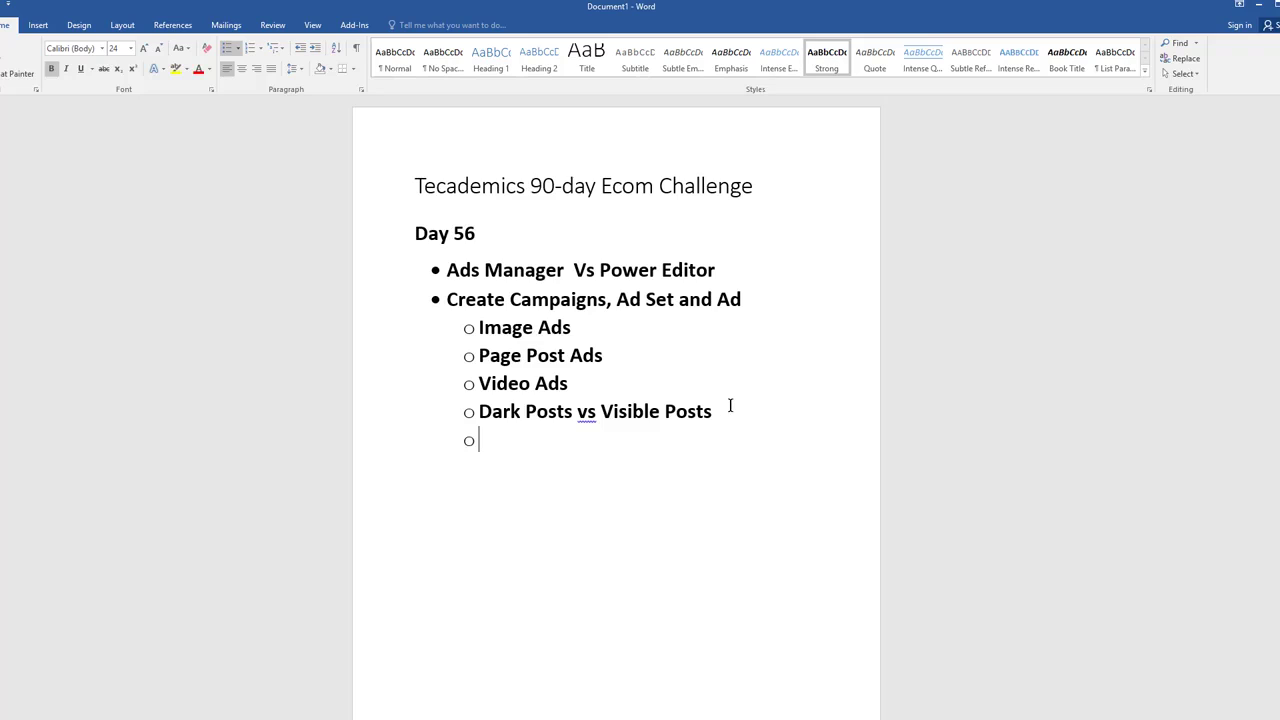
text(Duplicate )
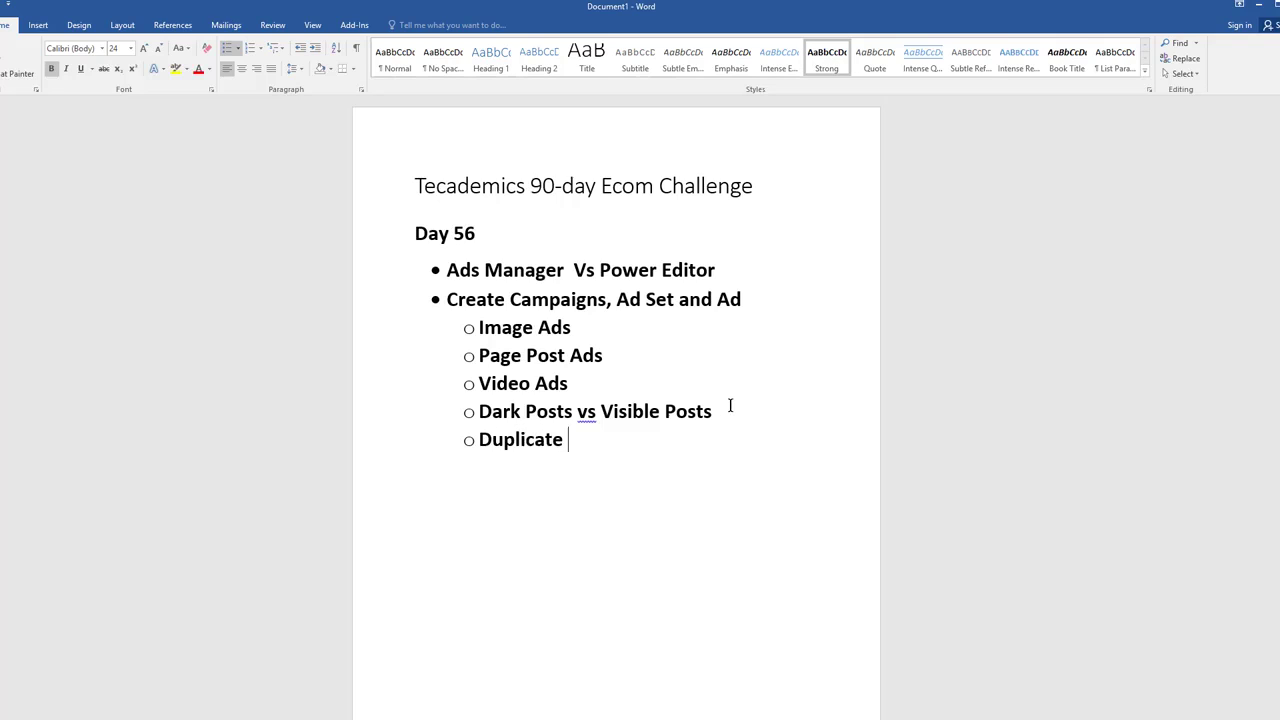
text(PPE campaign to )
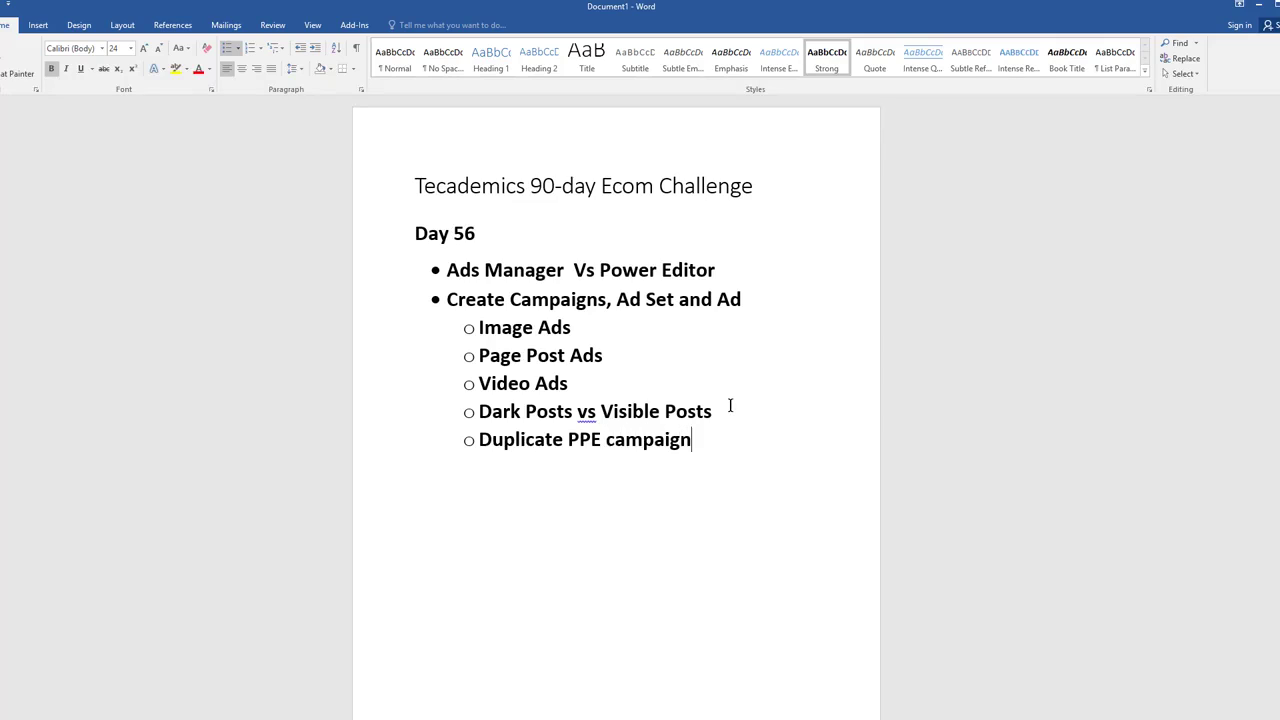
text(WC campaign)
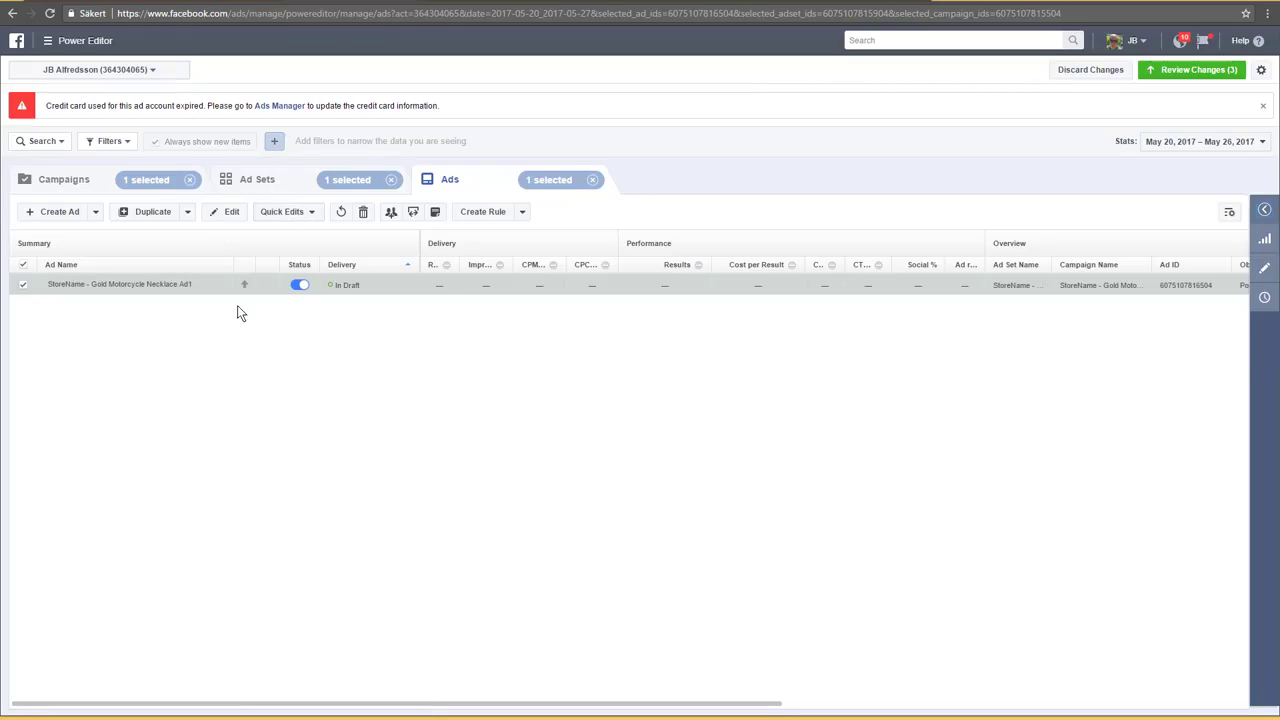
Switch to Power Editor, check the ad set and campaign lists, and return to the ad sets
click(251, 180)
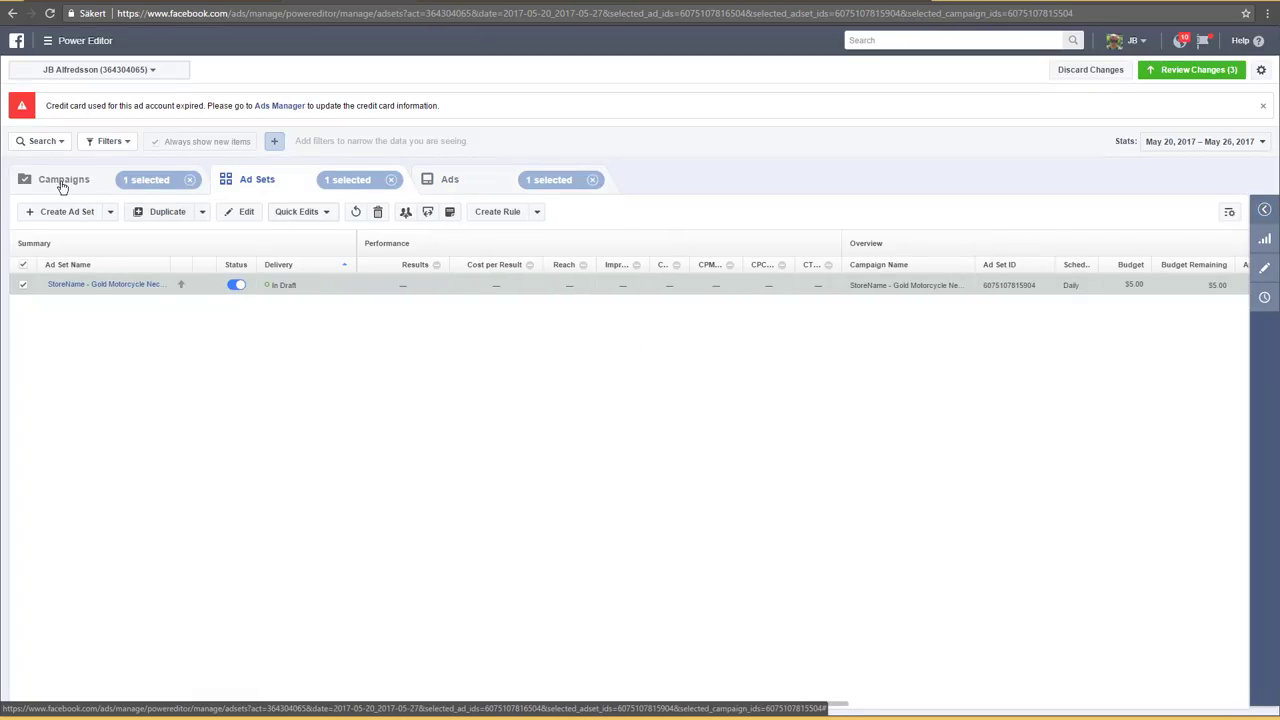
click(63, 184)
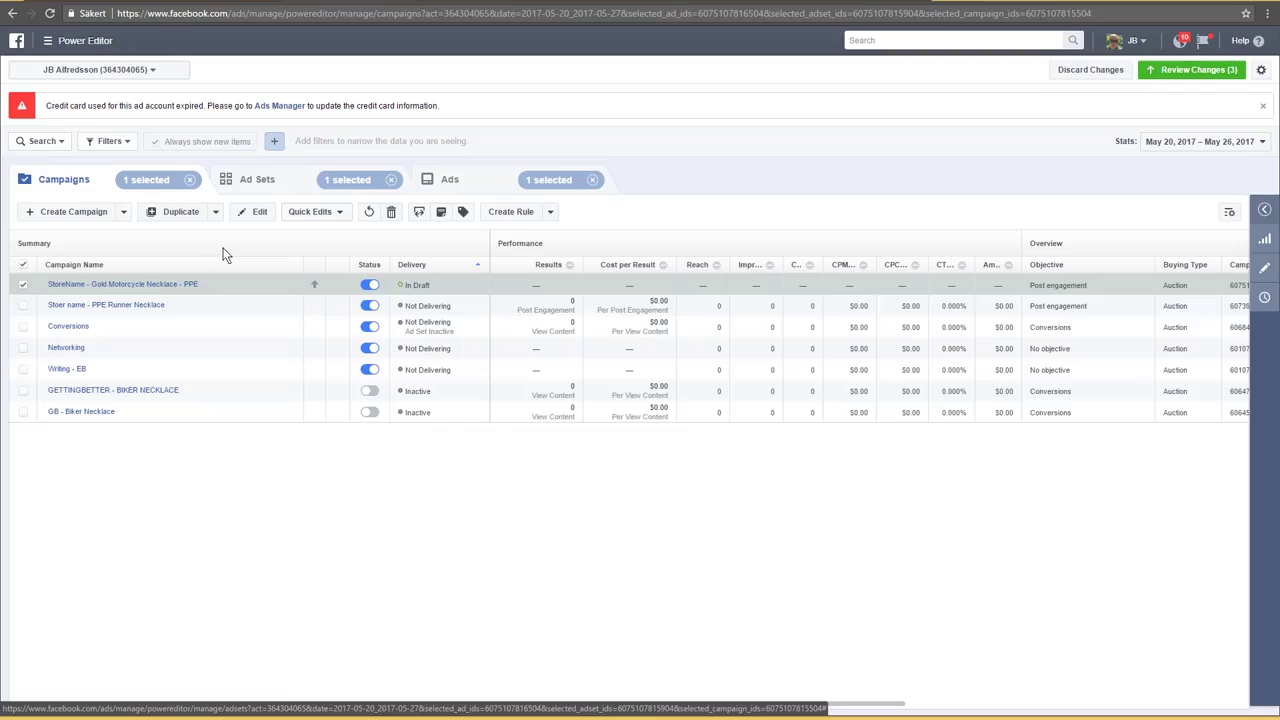
click(257, 181)
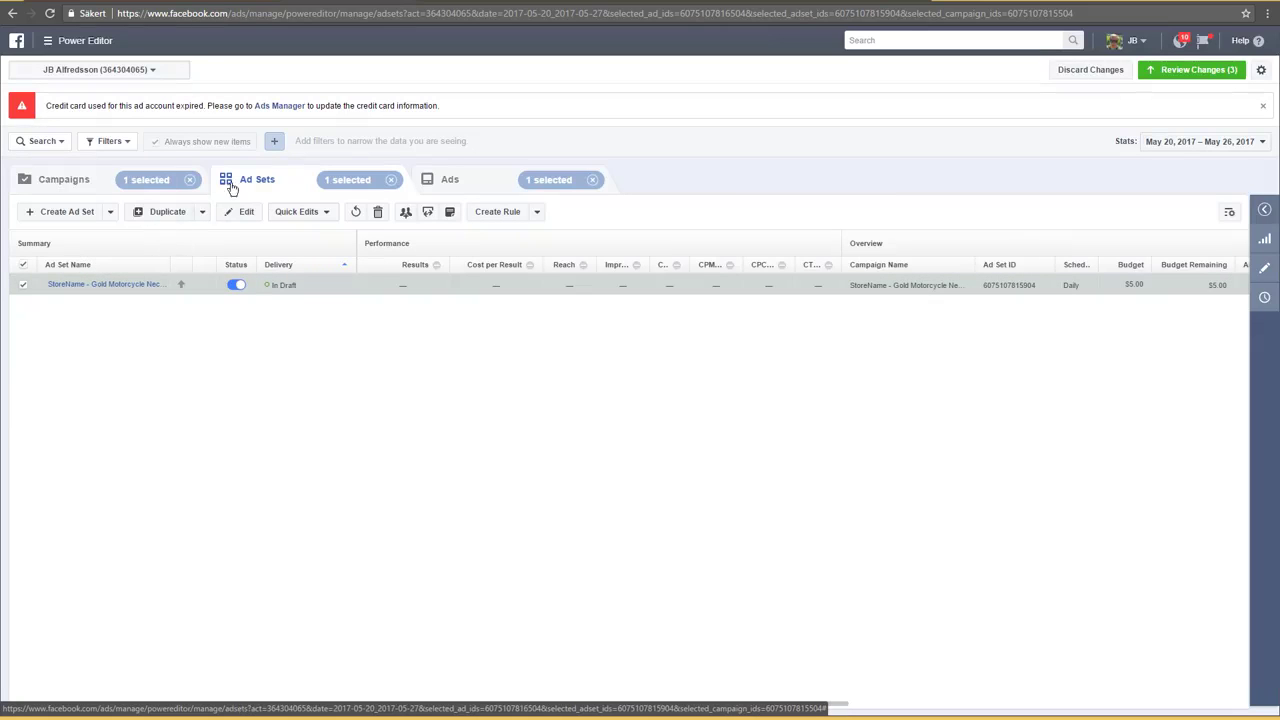
Start duplicating the selected Gold Motorcycle Necklace ad set and check the existing campaigns offered as its destination
click(163, 215)
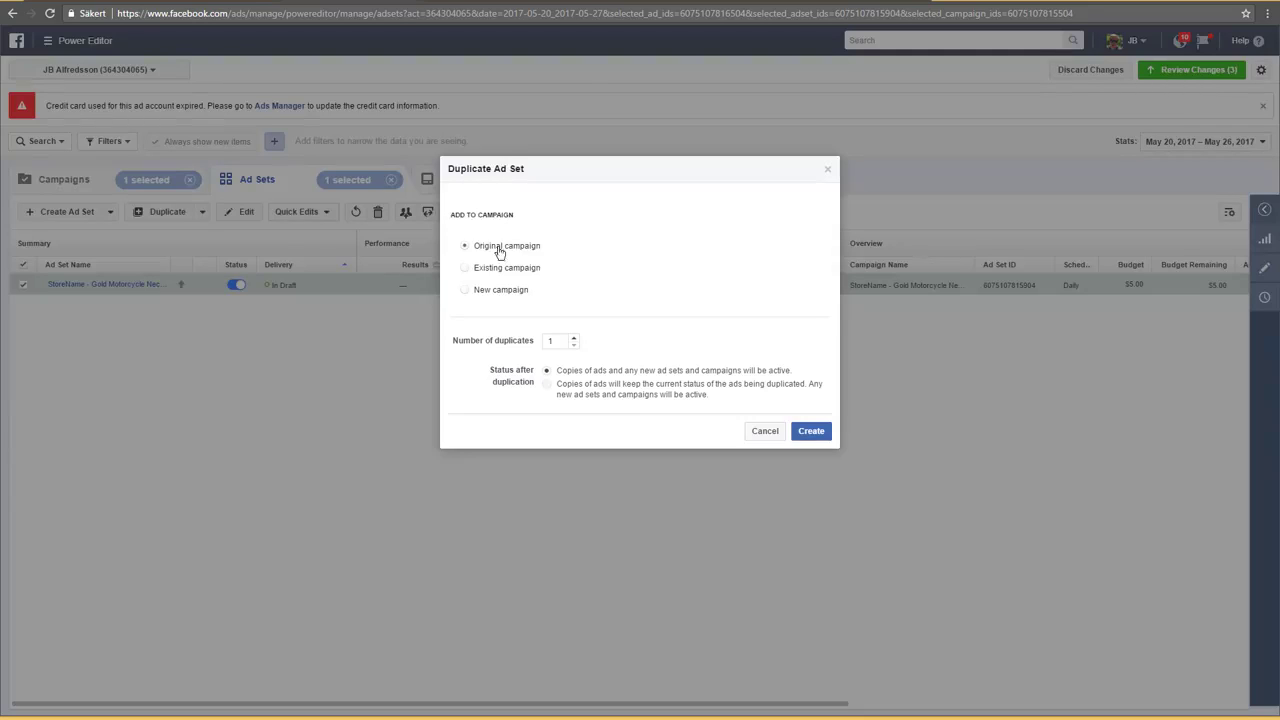
drag(546, 248, 476, 304)
click(465, 268)
drag(718, 267, 517, 285)
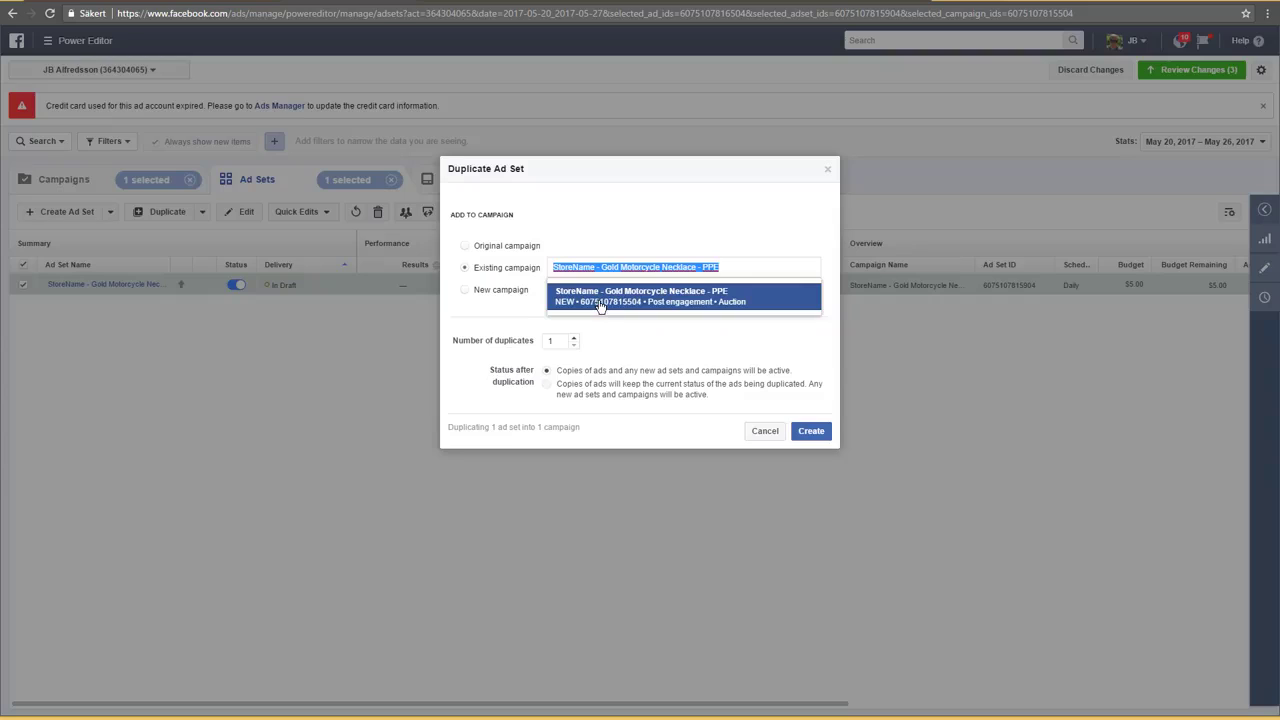
Choose a new campaign as the duplicate's destination and name it "StoreName - Motorcycle Necklace - WC"
click(465, 292)
click(465, 292)
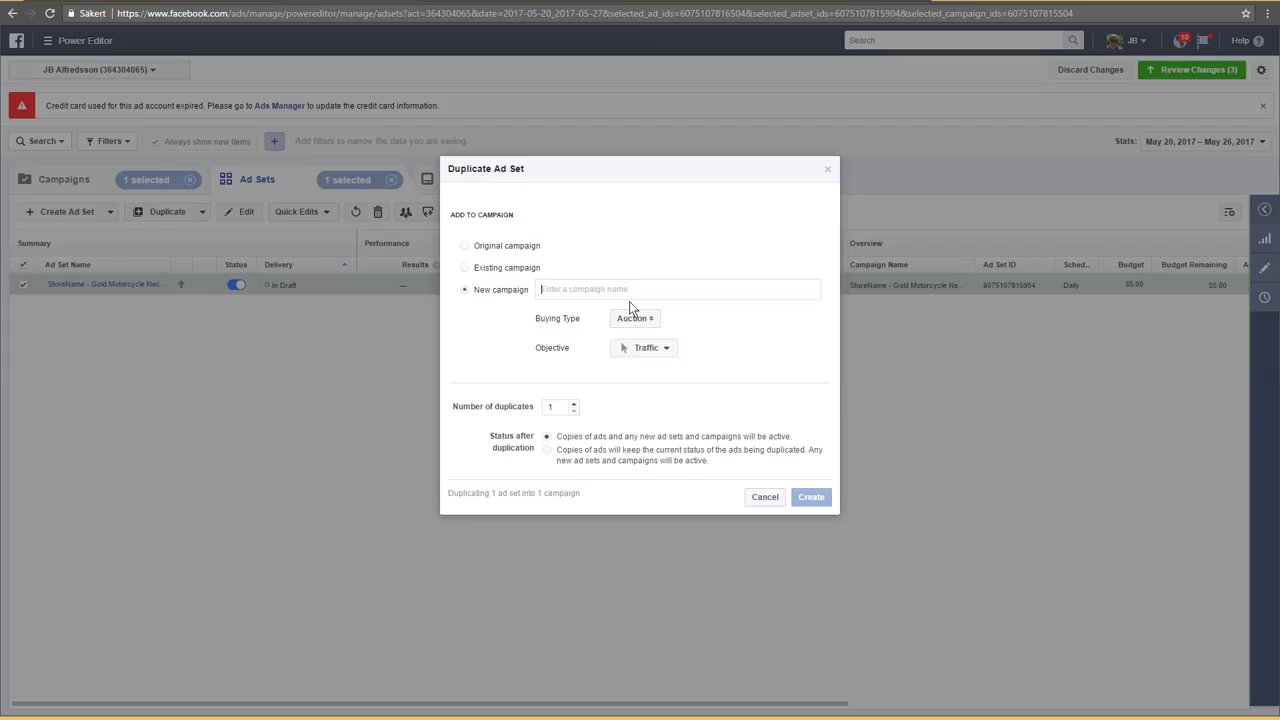
text(StoreNa)
key(BackSpace)
key(BackSpace)
text(Name - Motorcycle Necklace)
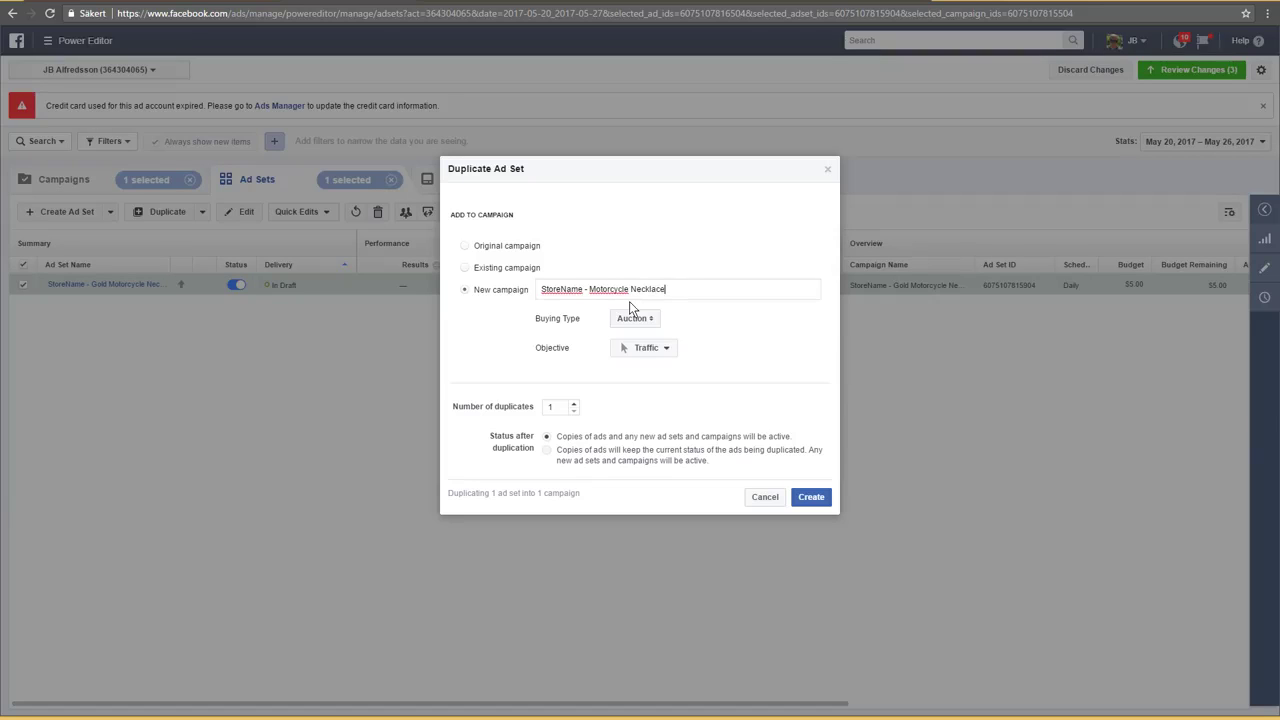
text(- WC)
Set the new campaign's objective to Conversions and create the duplicate ad set
click(667, 348)
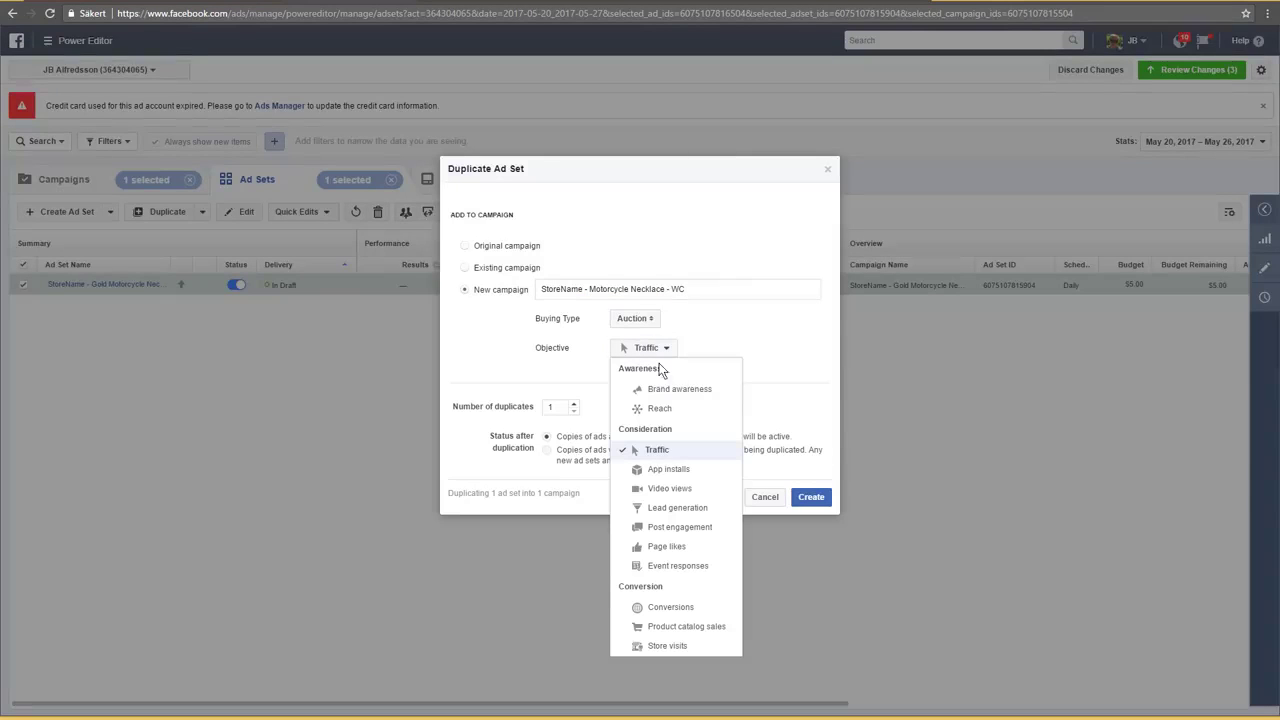
click(676, 607)
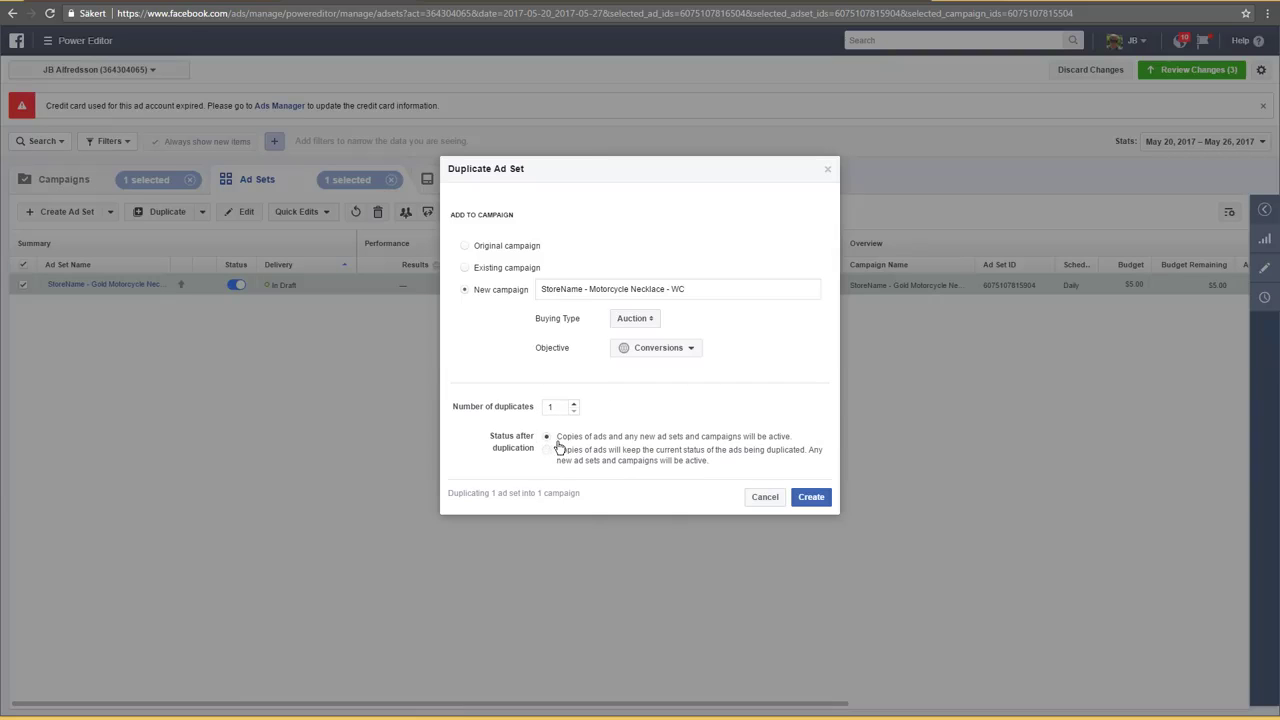
click(822, 502)
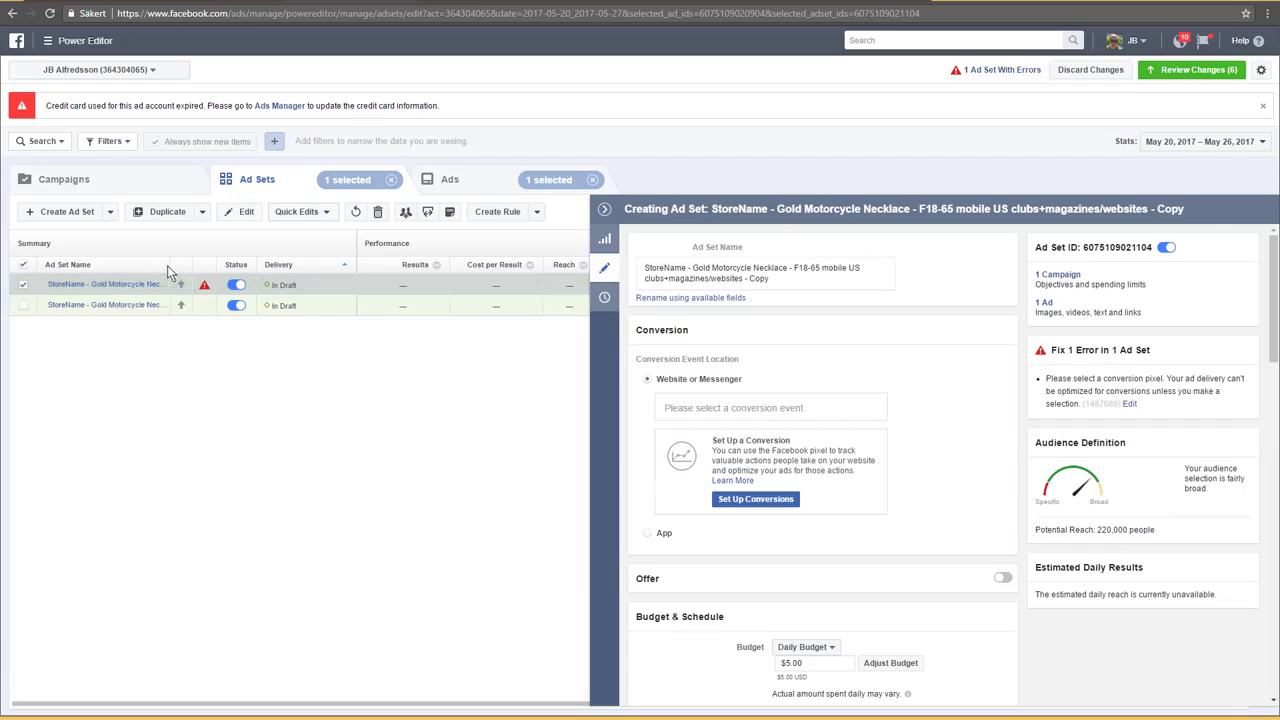
Replace "Copy" with "WC" at the end of the duplicated ad set's name and select View Content as its conversion event
double_click(755, 279)
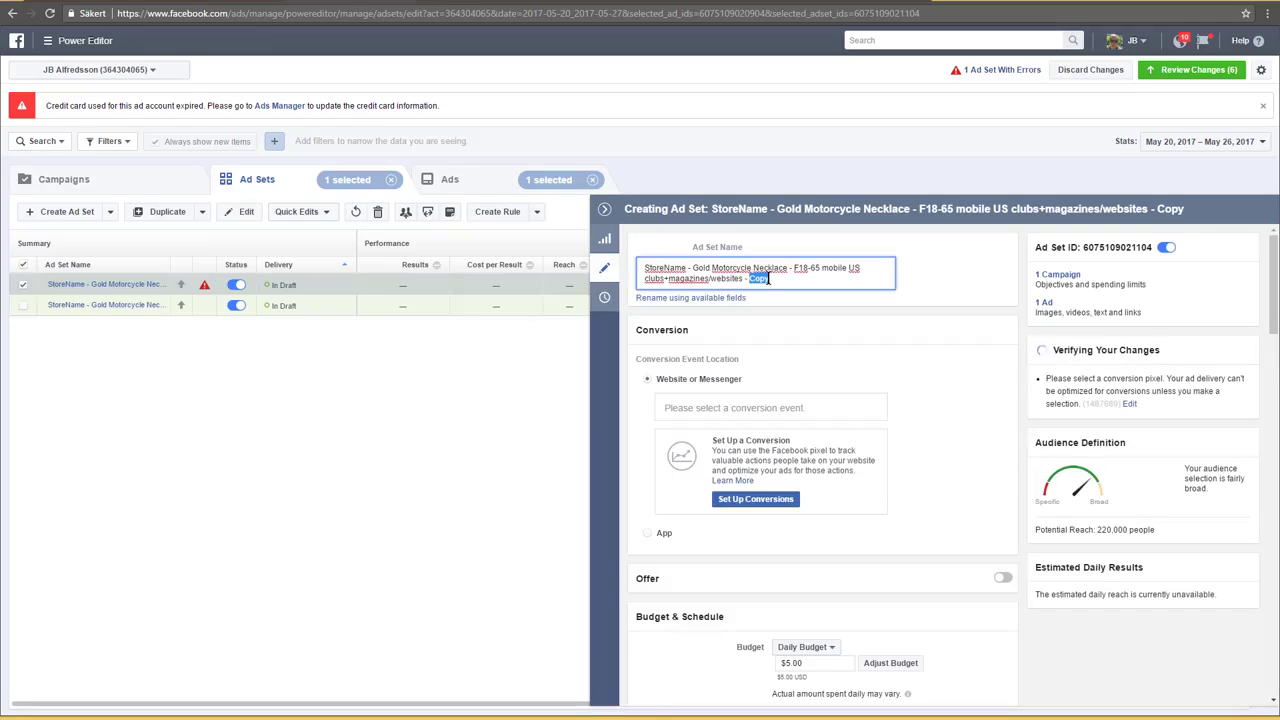
text(WC)
click(686, 408)
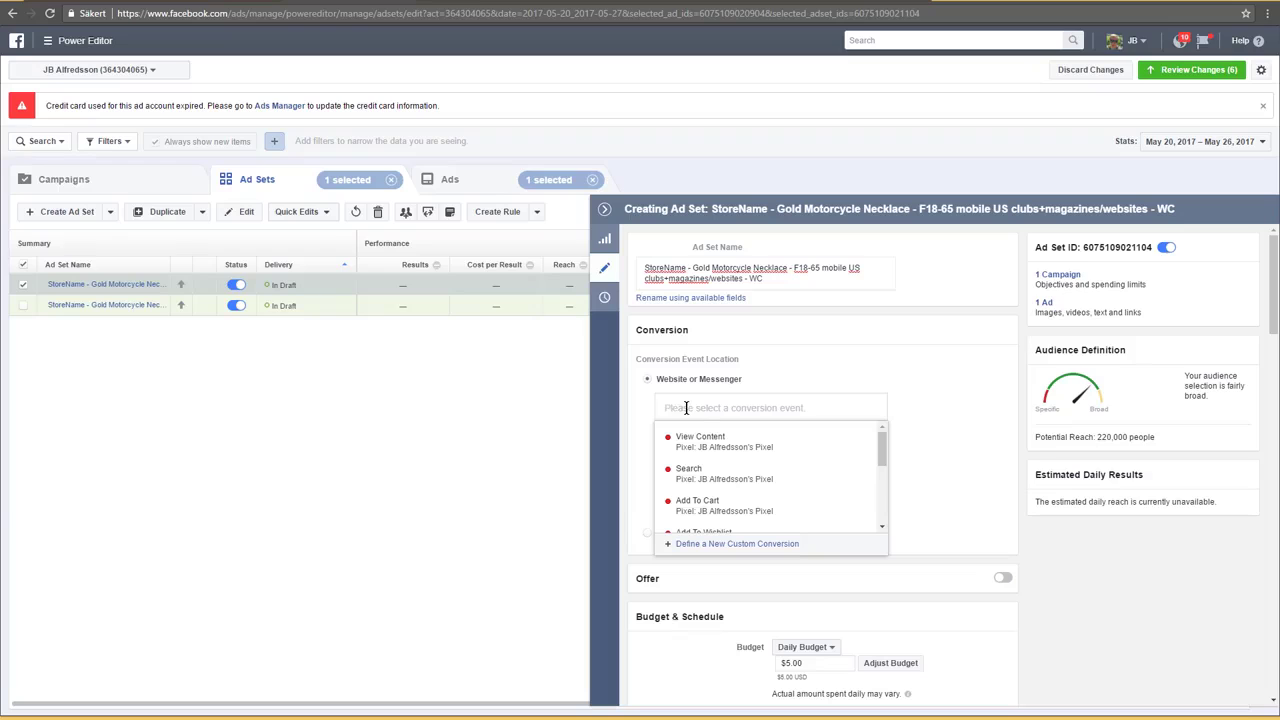
scroll(708, 508, down, 1)
scroll(708, 508, up, 2)
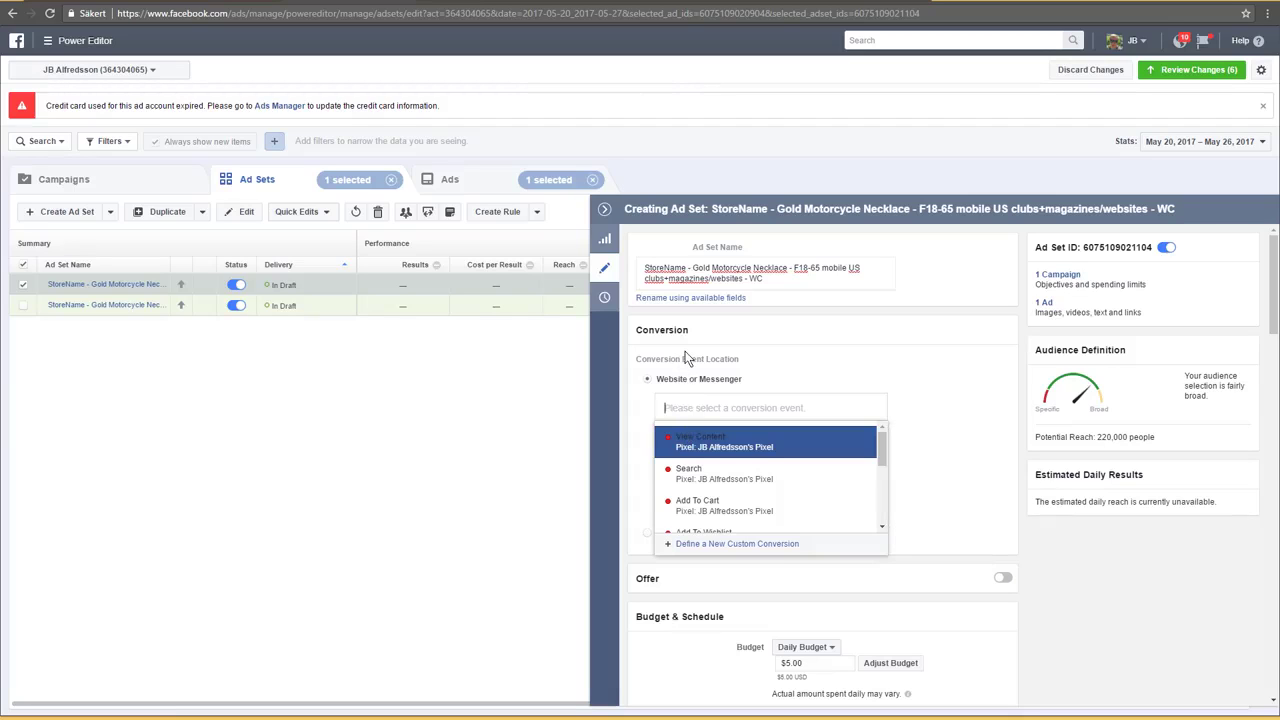
scroll(685, 351, down, 1)
scroll(731, 428, down, 3)
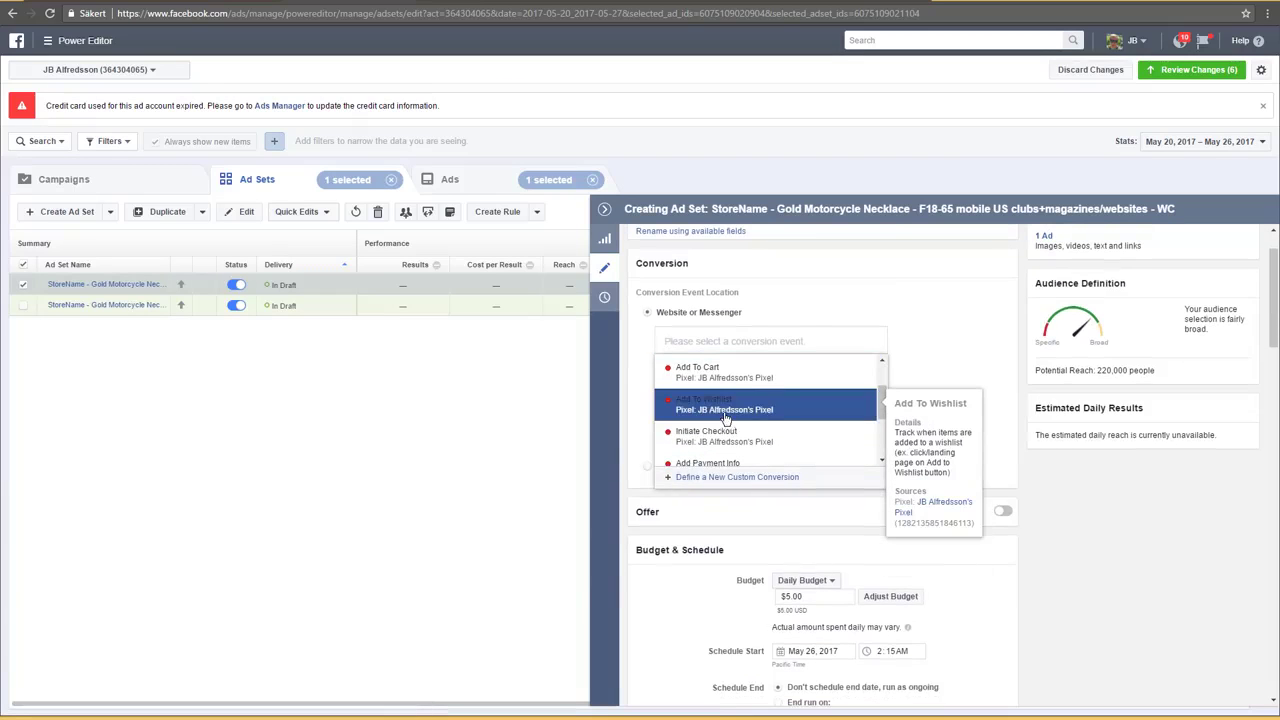
scroll(727, 420, down, 2)
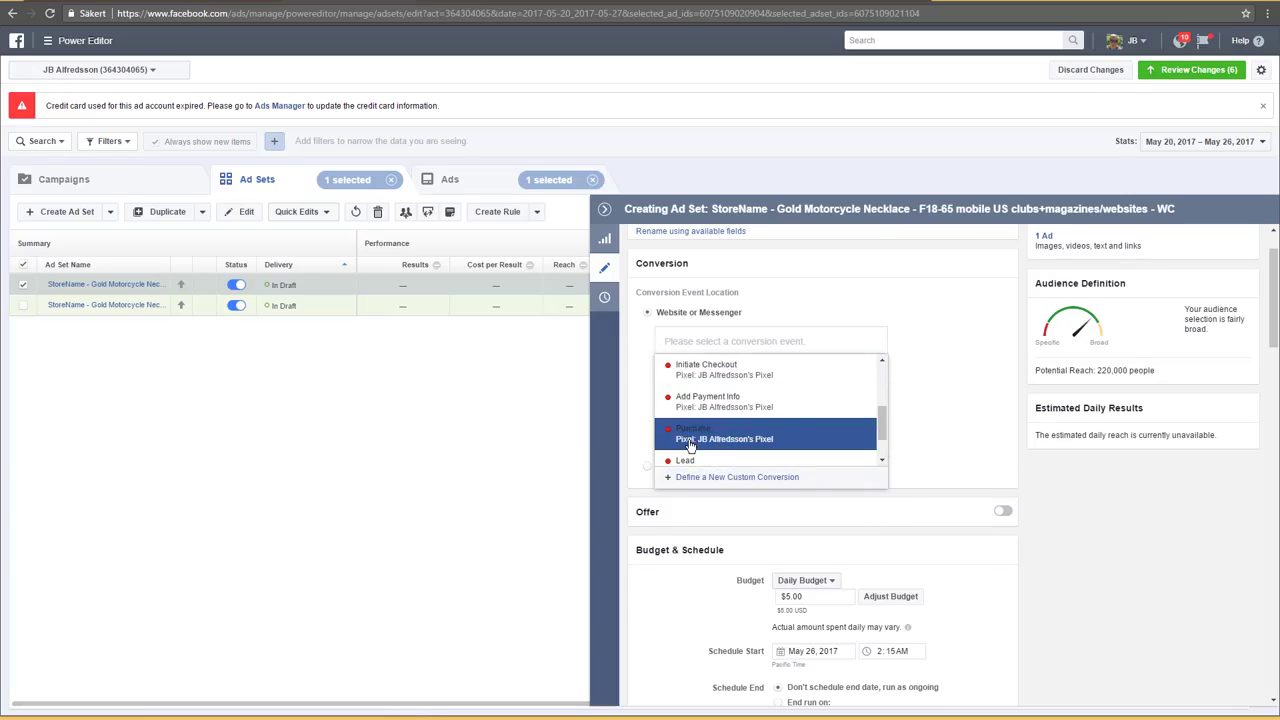
scroll(700, 420, up, 3)
scroll(705, 403, up, 1)
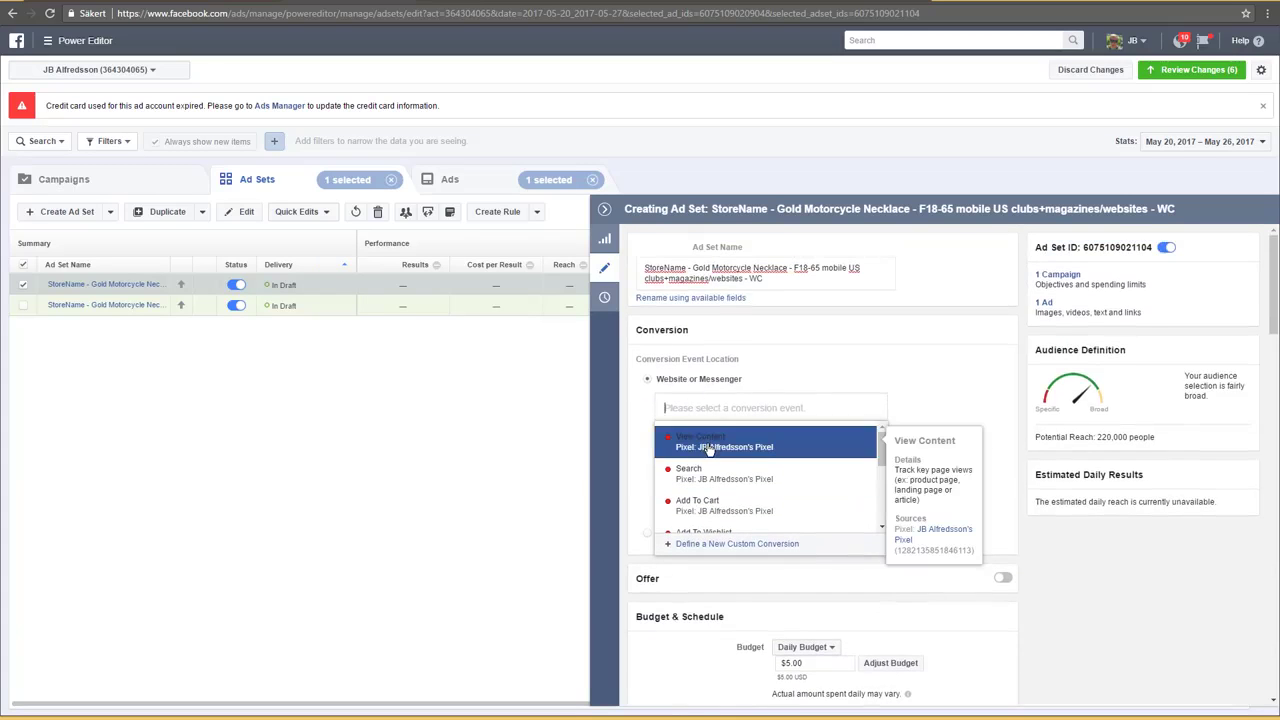
click(707, 447)
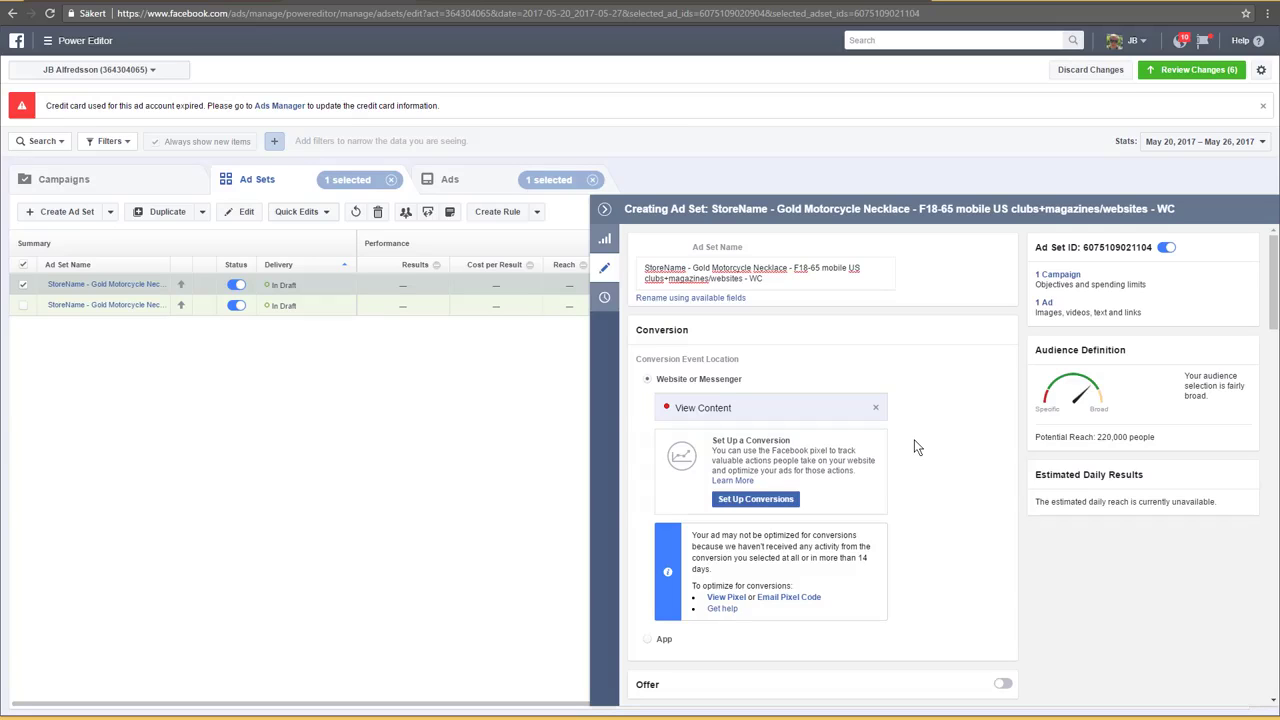
Review the WC ad set's budget, schedule and audience, and turn off expanding interests for lower-cost conversions in its detailed targeting
scroll(914, 445, down, 3)
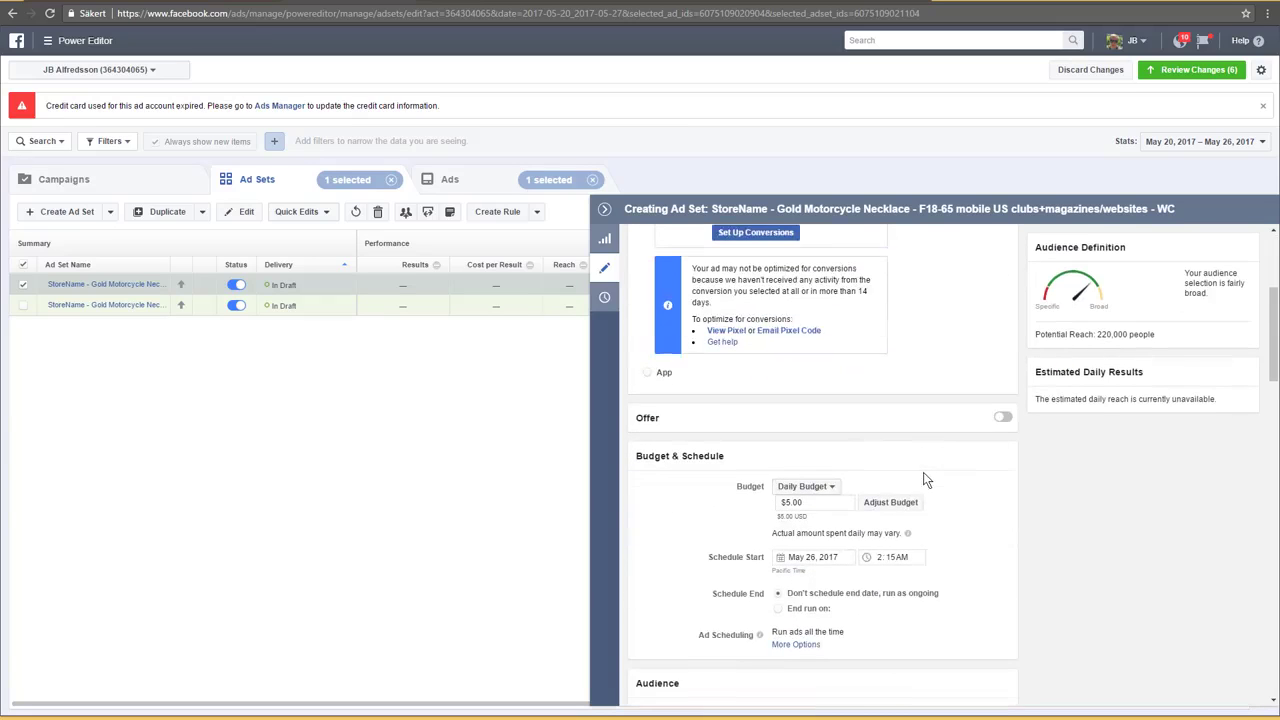
scroll(913, 484, down, 1)
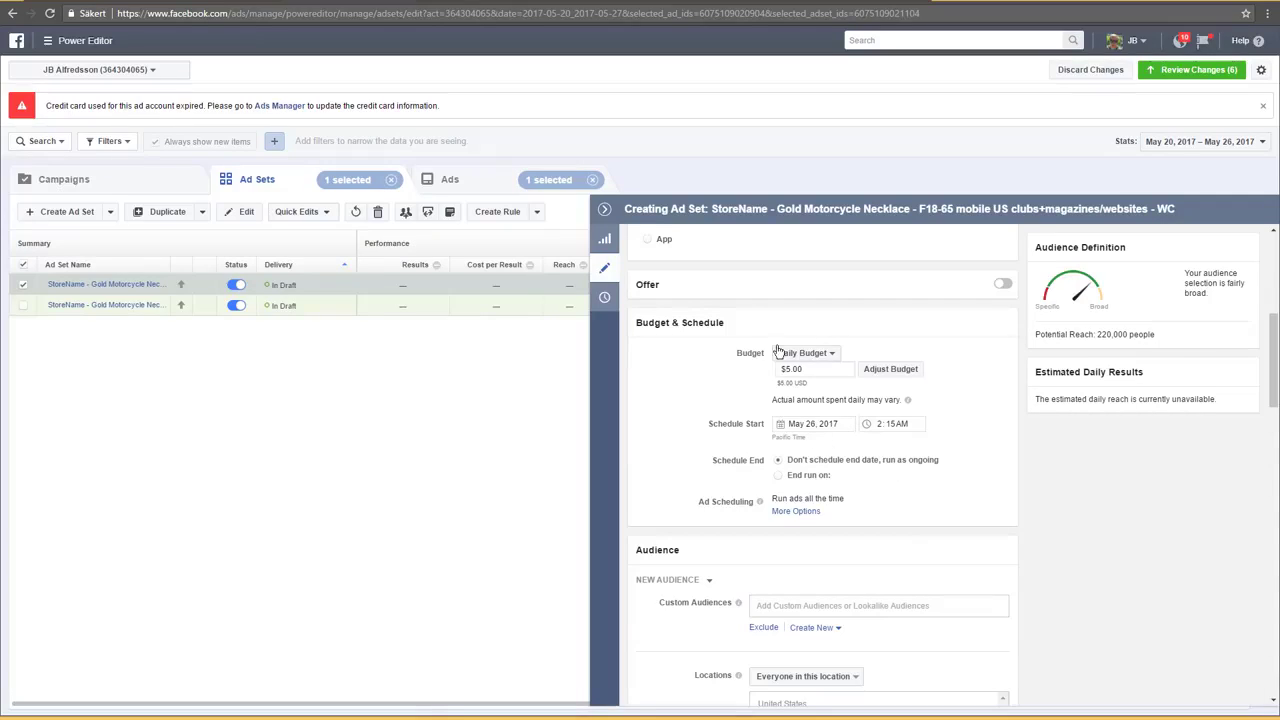
scroll(753, 407, down, 4)
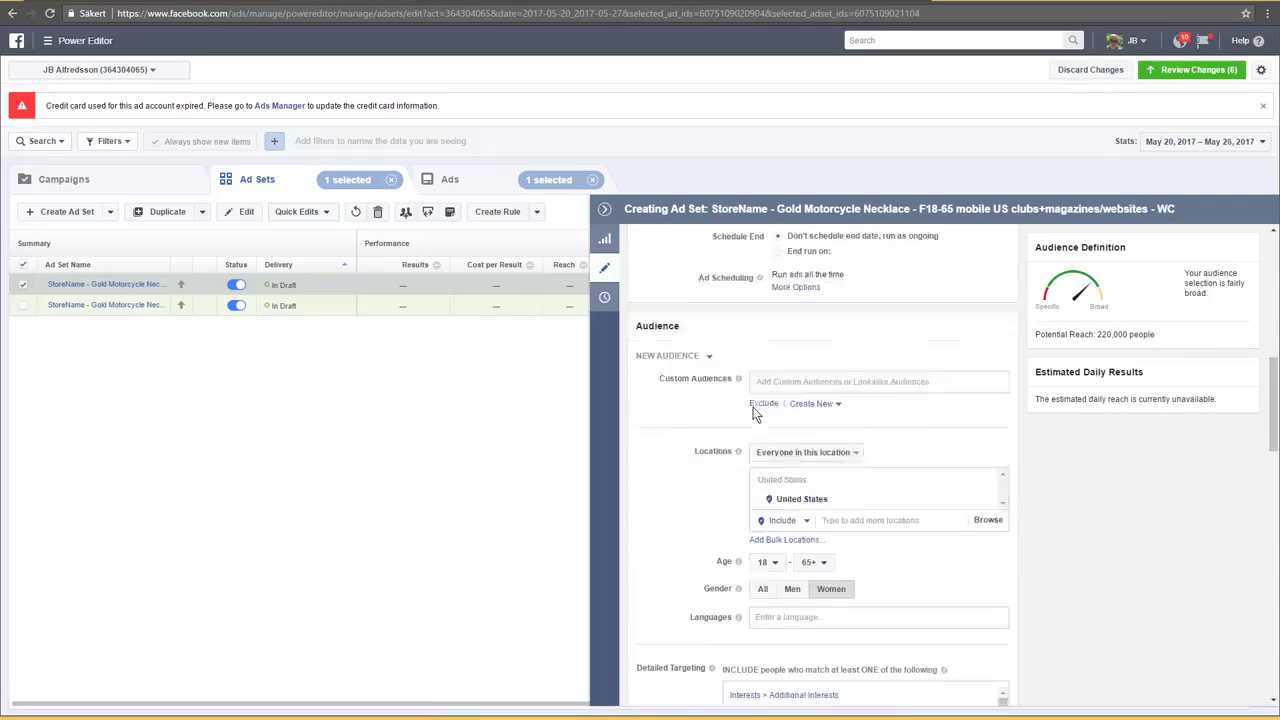
scroll(792, 480, down, 1)
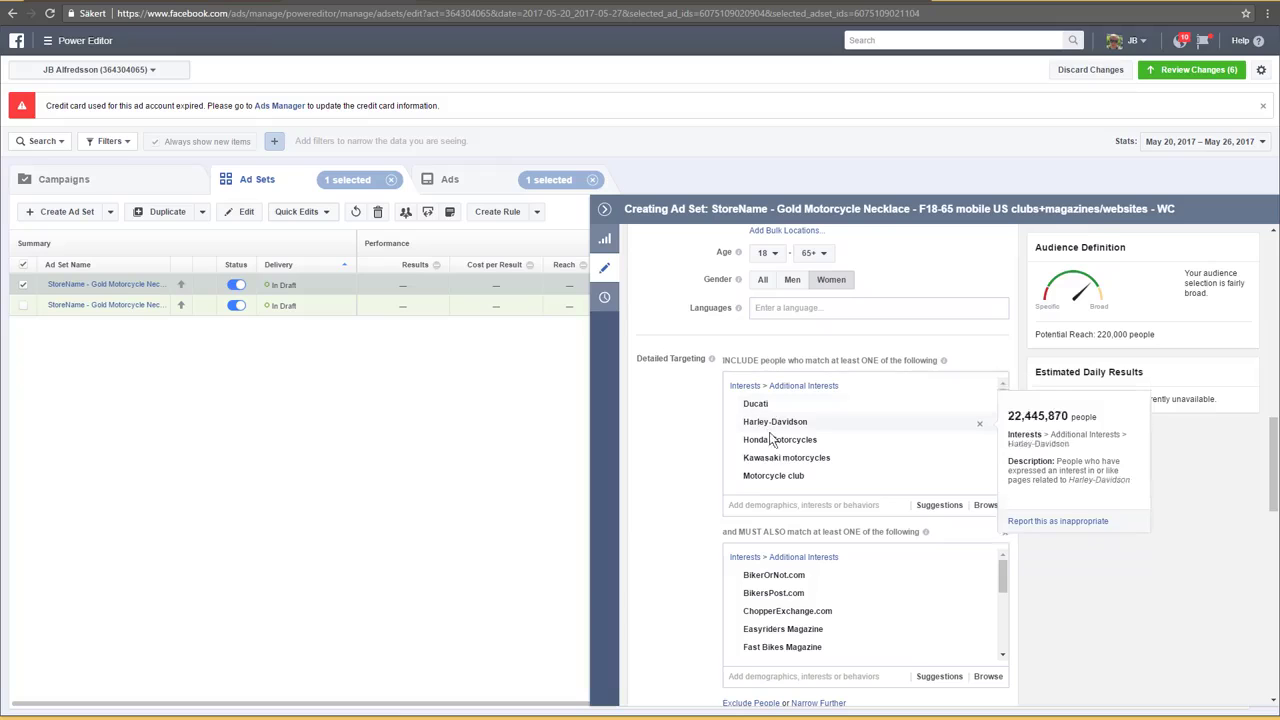
scroll(792, 473, down, 1)
scroll(792, 473, down, 2)
scroll(766, 605, down, 3)
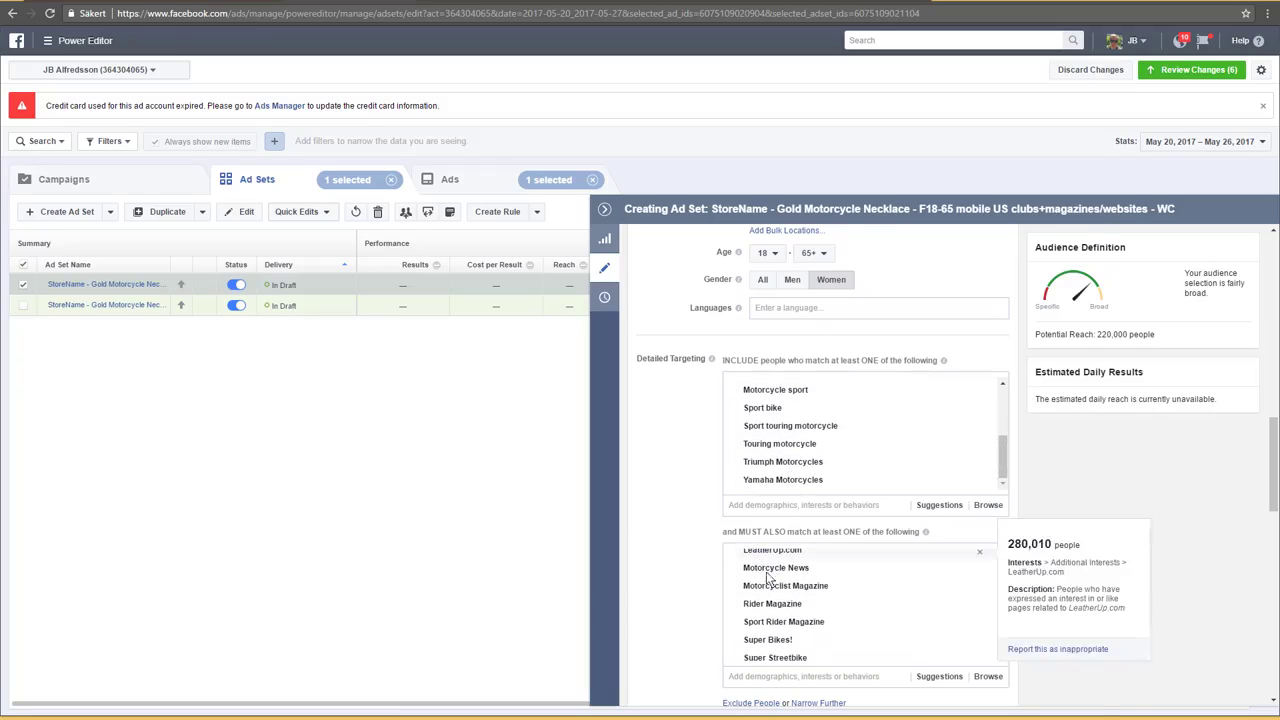
scroll(680, 663, down, 6)
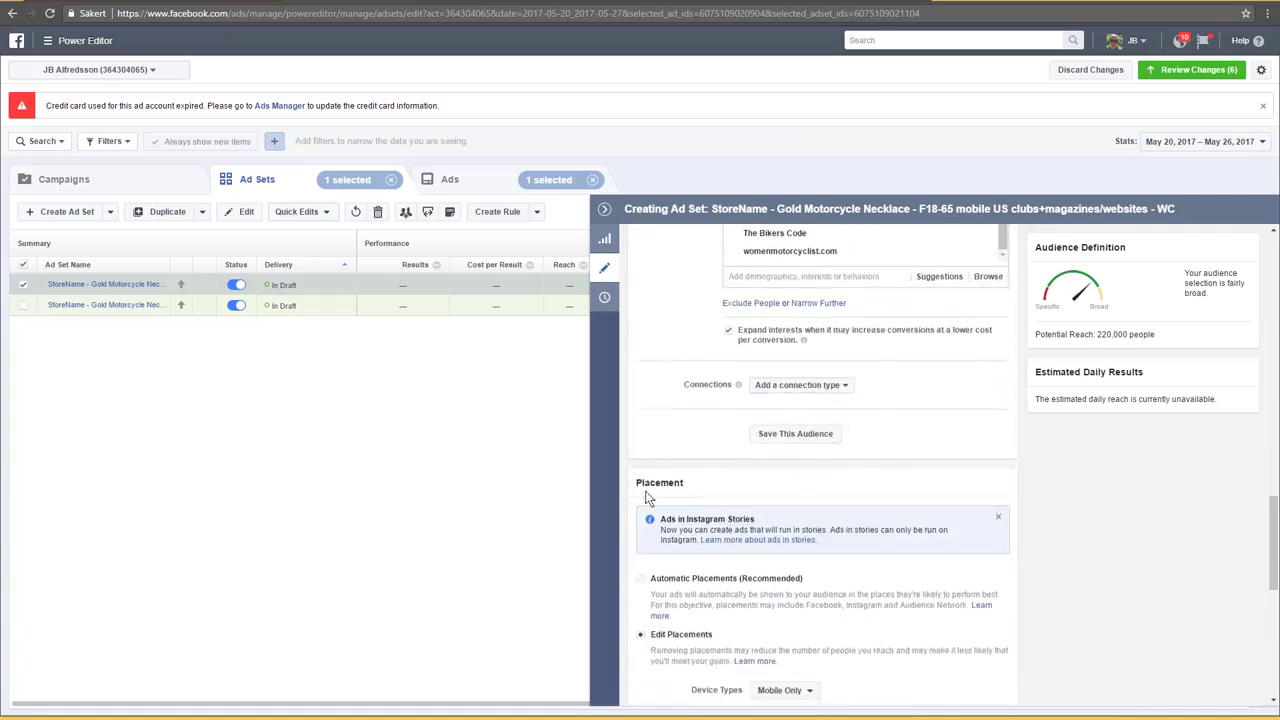
scroll(672, 470, up, 3)
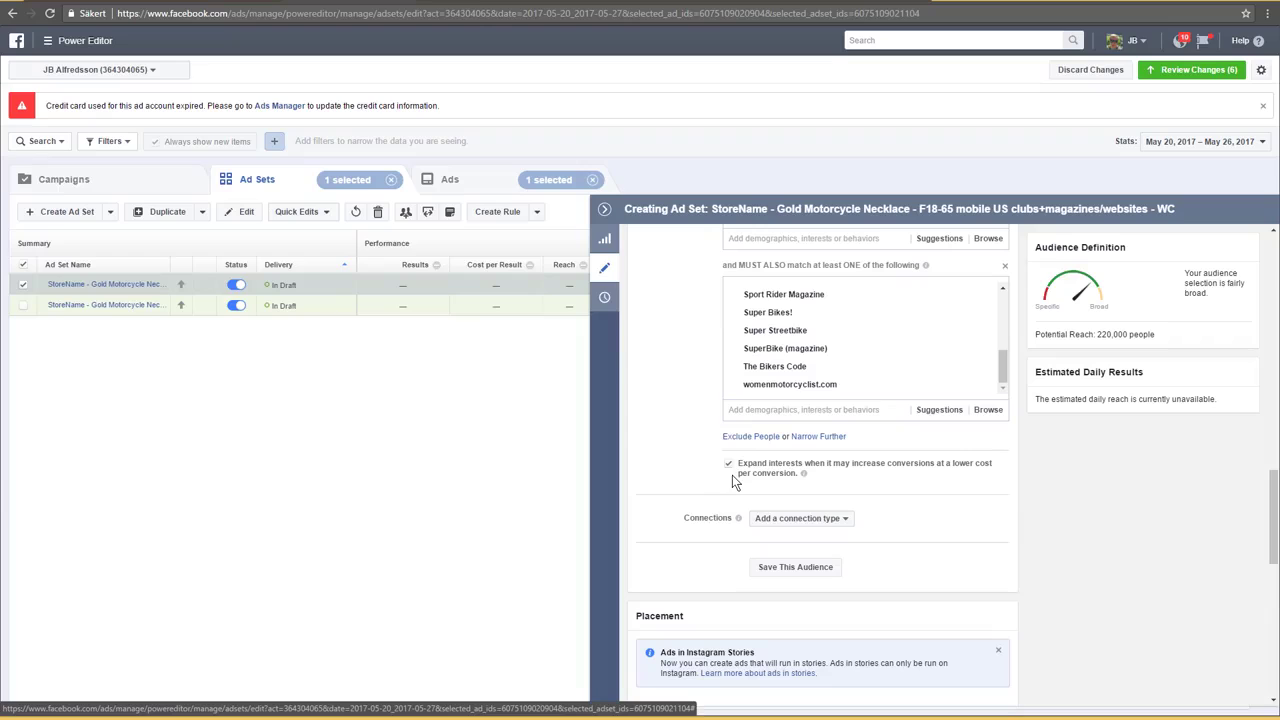
click(727, 465)
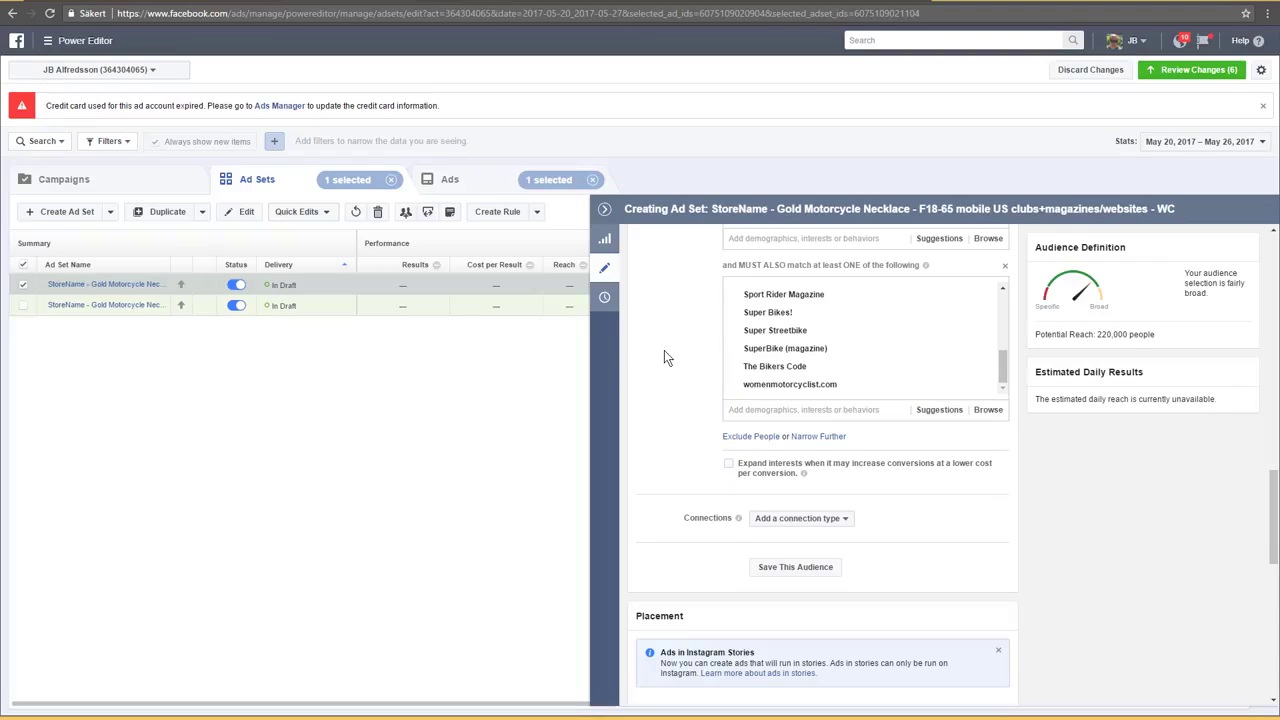
Check the WC ad set's placements and set its optimization for ad delivery to Conversions
mouse_move(780, 366)
scroll(725, 530, down, 4)
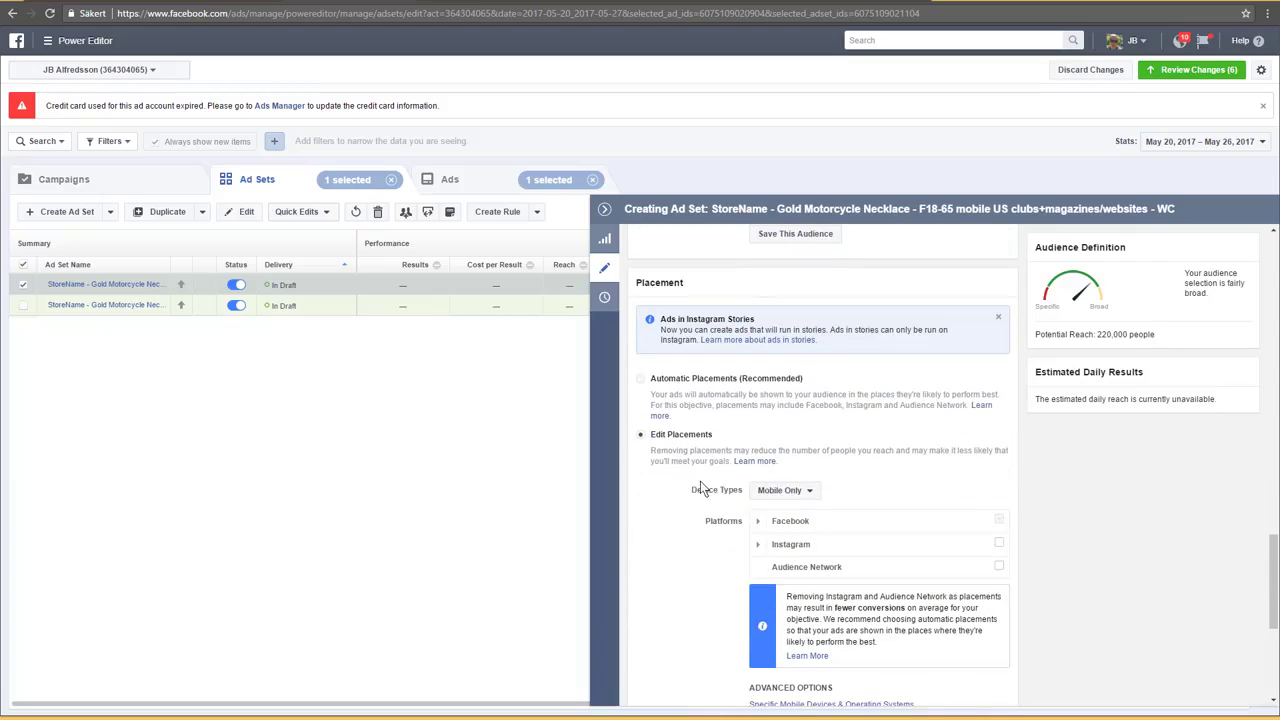
mouse_move(775, 521)
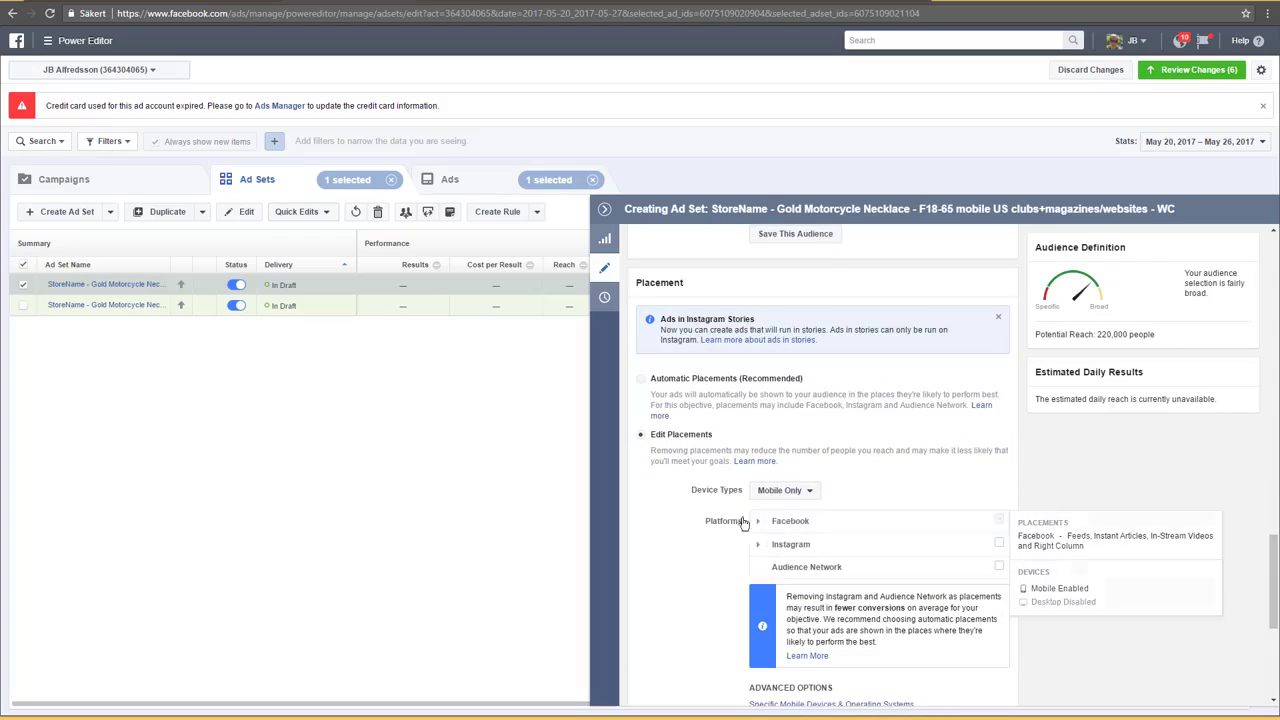
scroll(740, 515, down, 3)
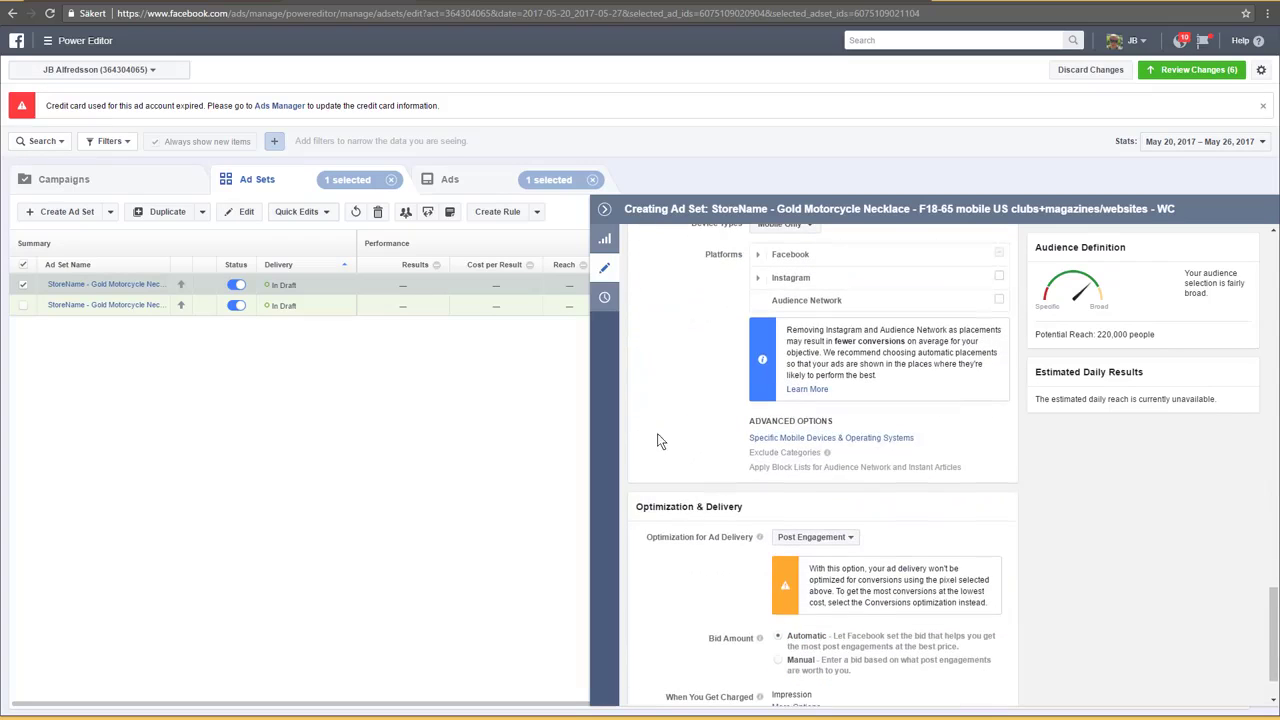
scroll(659, 440, down, 1)
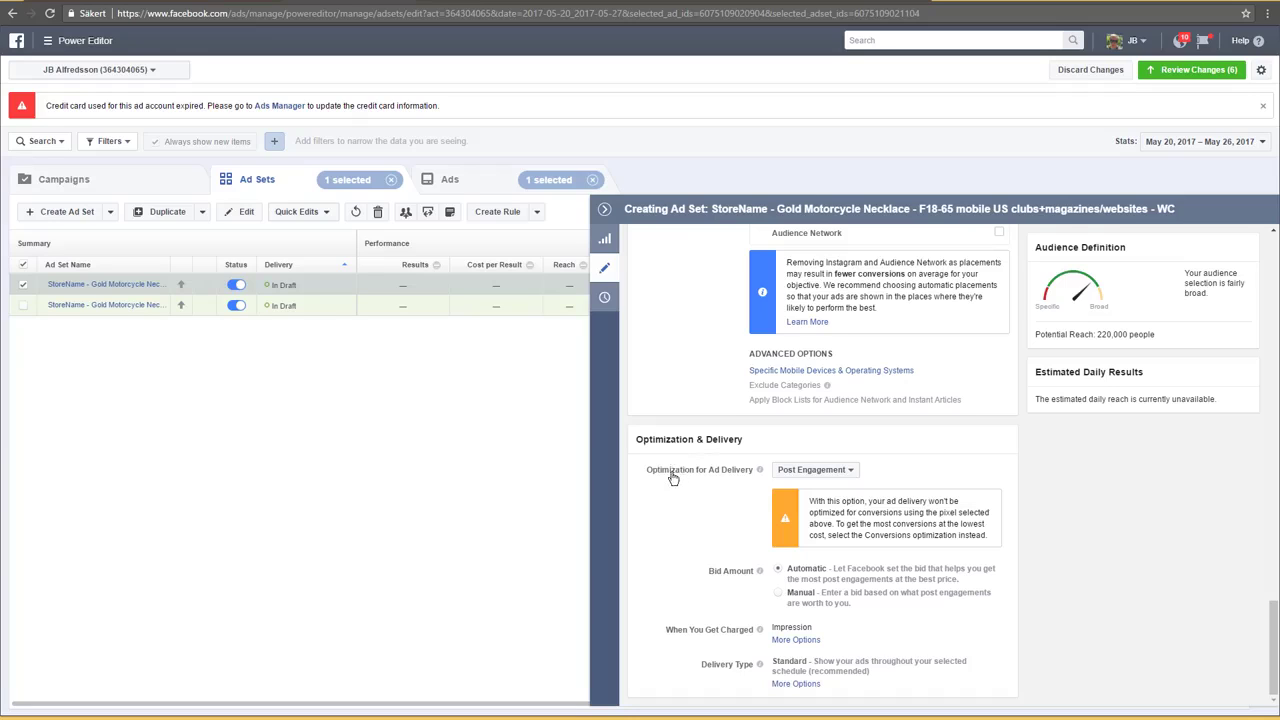
click(836, 473)
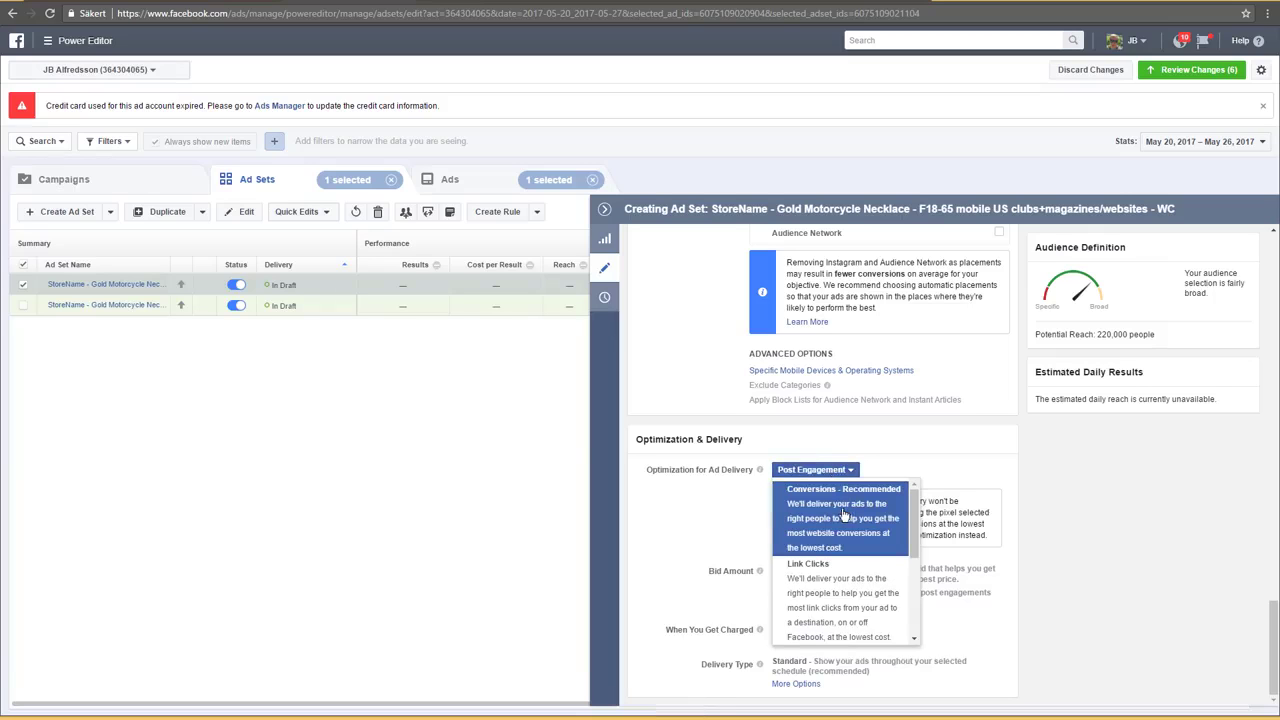
click(845, 514)
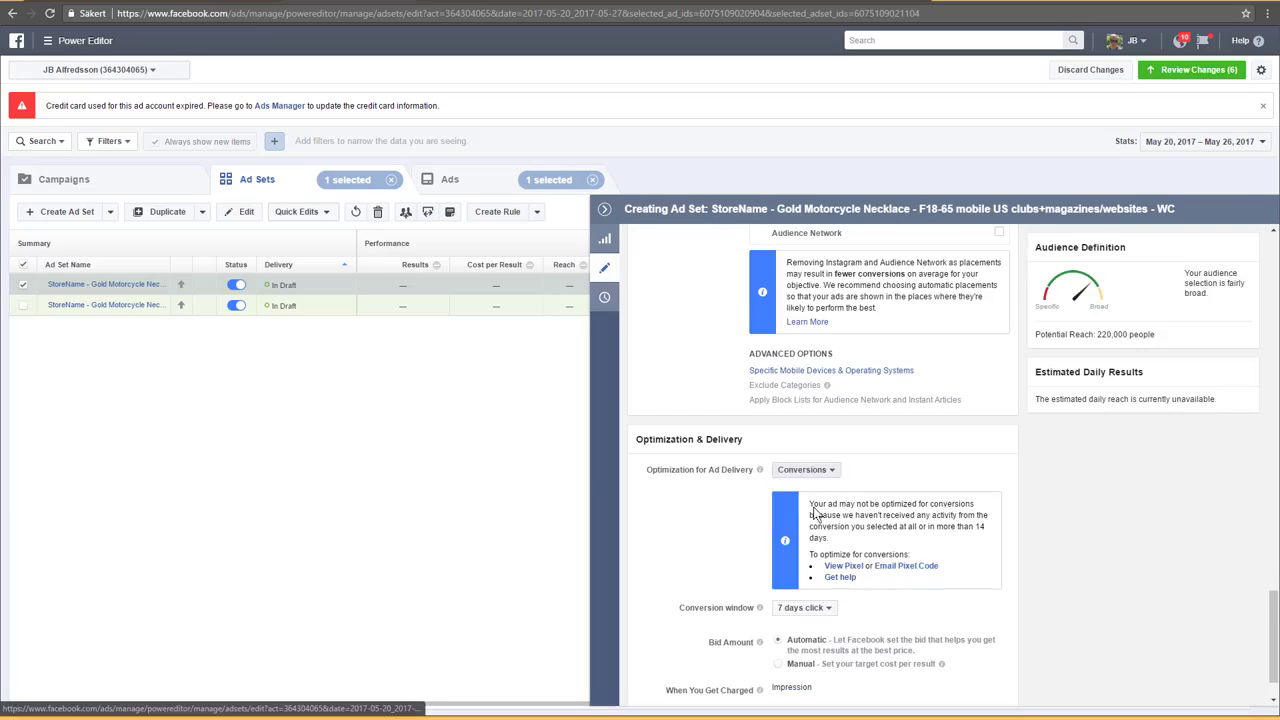
Examine the conversion window options of the WC ad set without changing the selection
scroll(803, 505, down, 1)
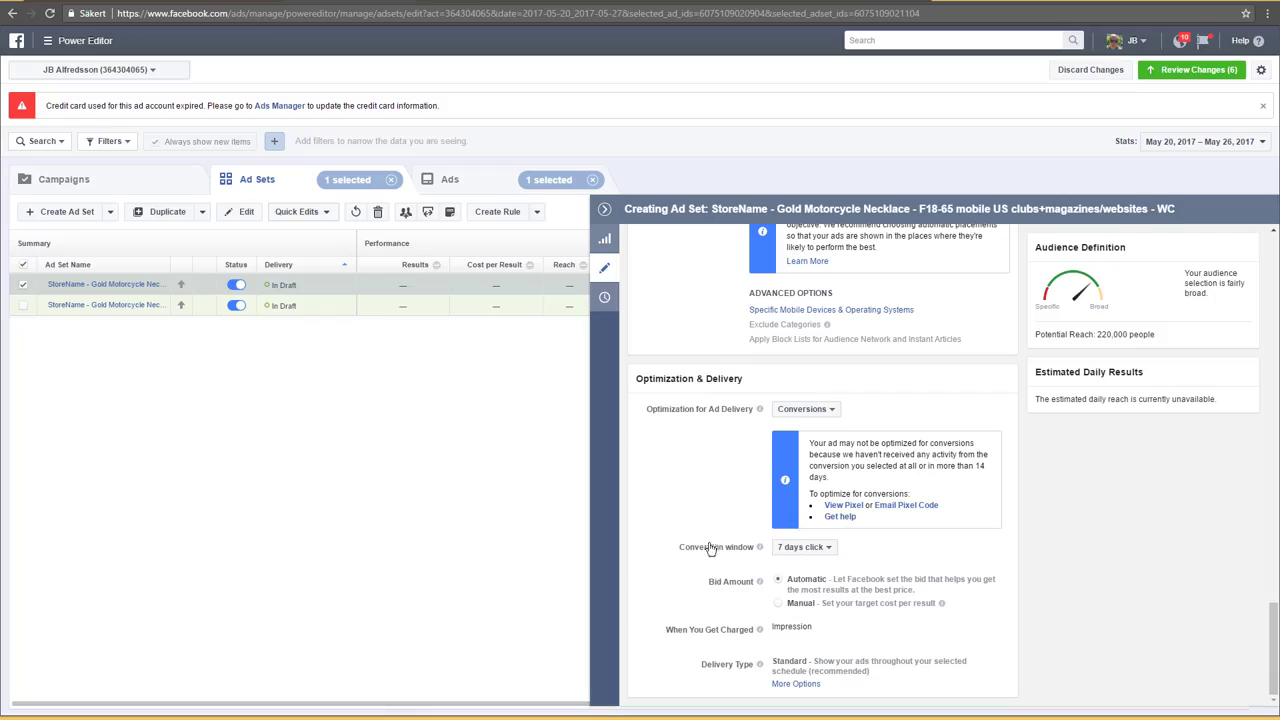
click(817, 550)
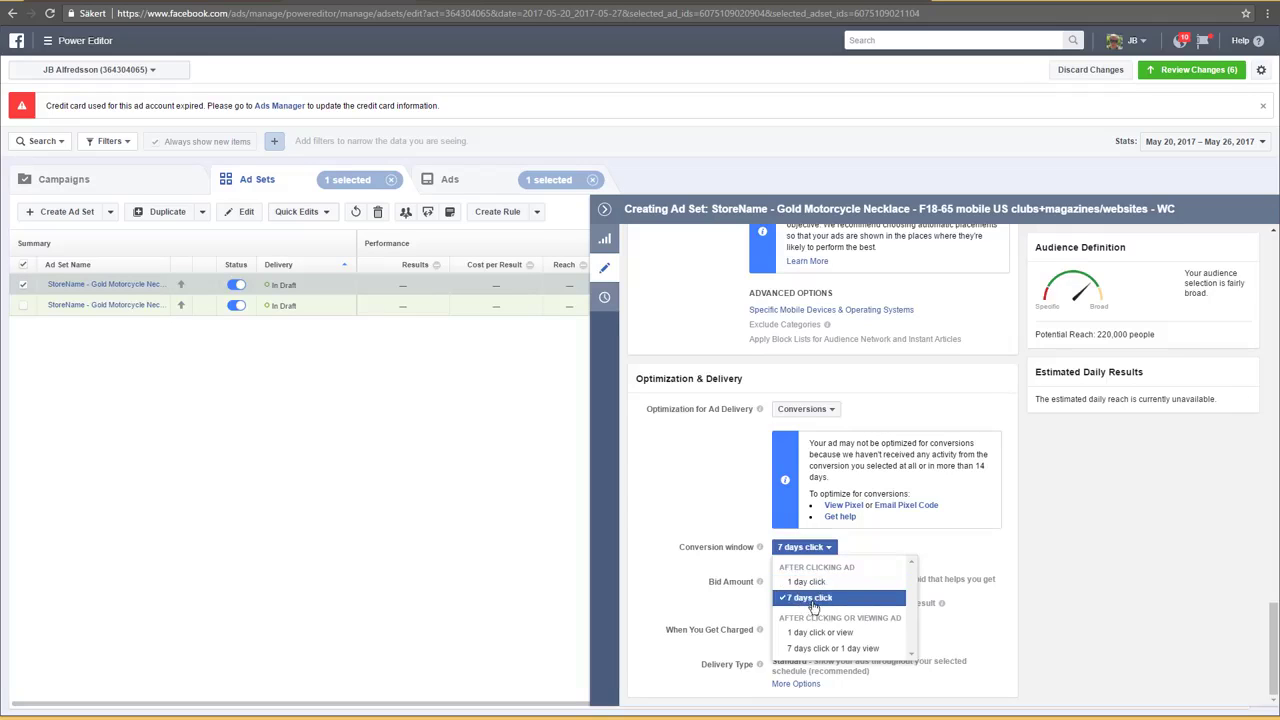
click(862, 551)
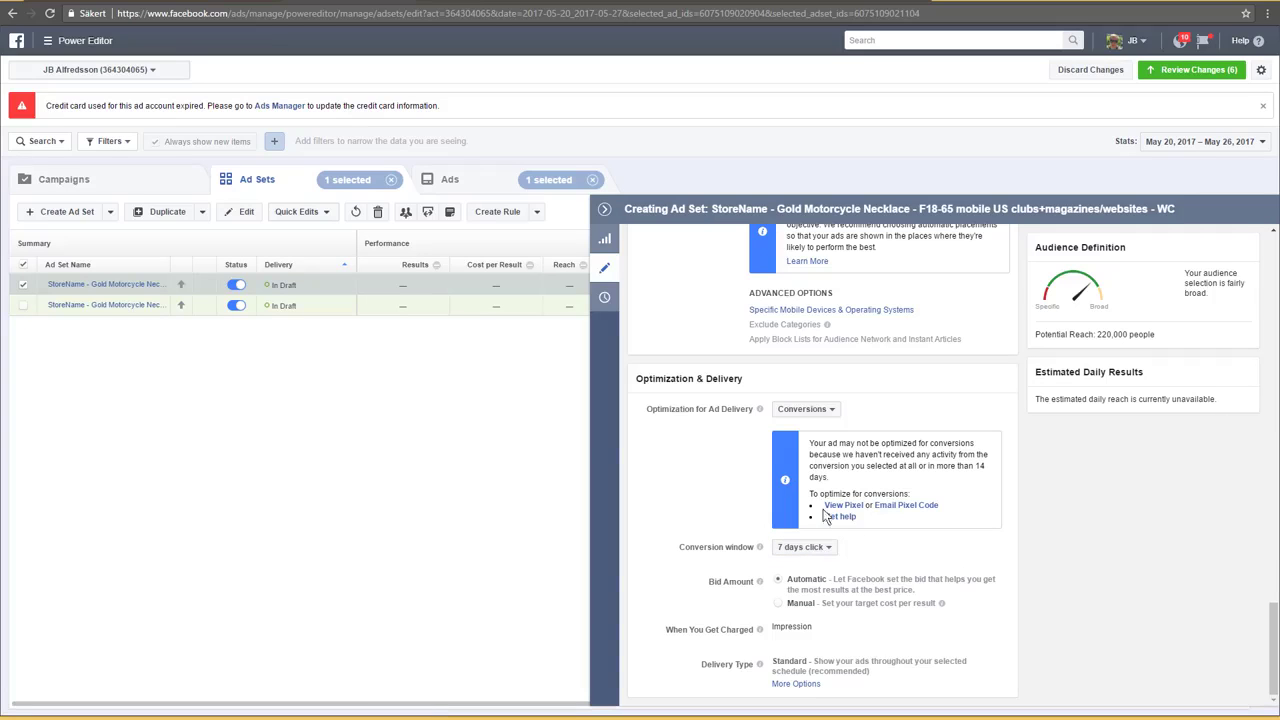
click(816, 550)
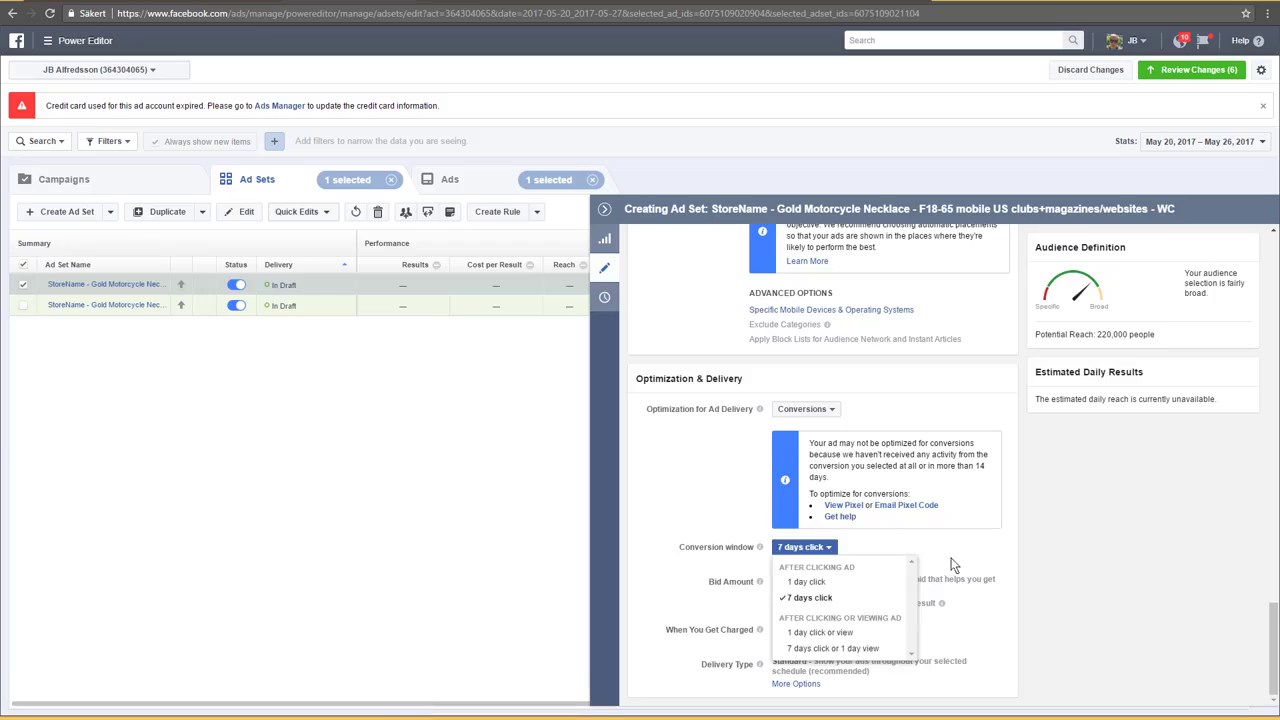
click(786, 533)
mouse_move(760, 550)
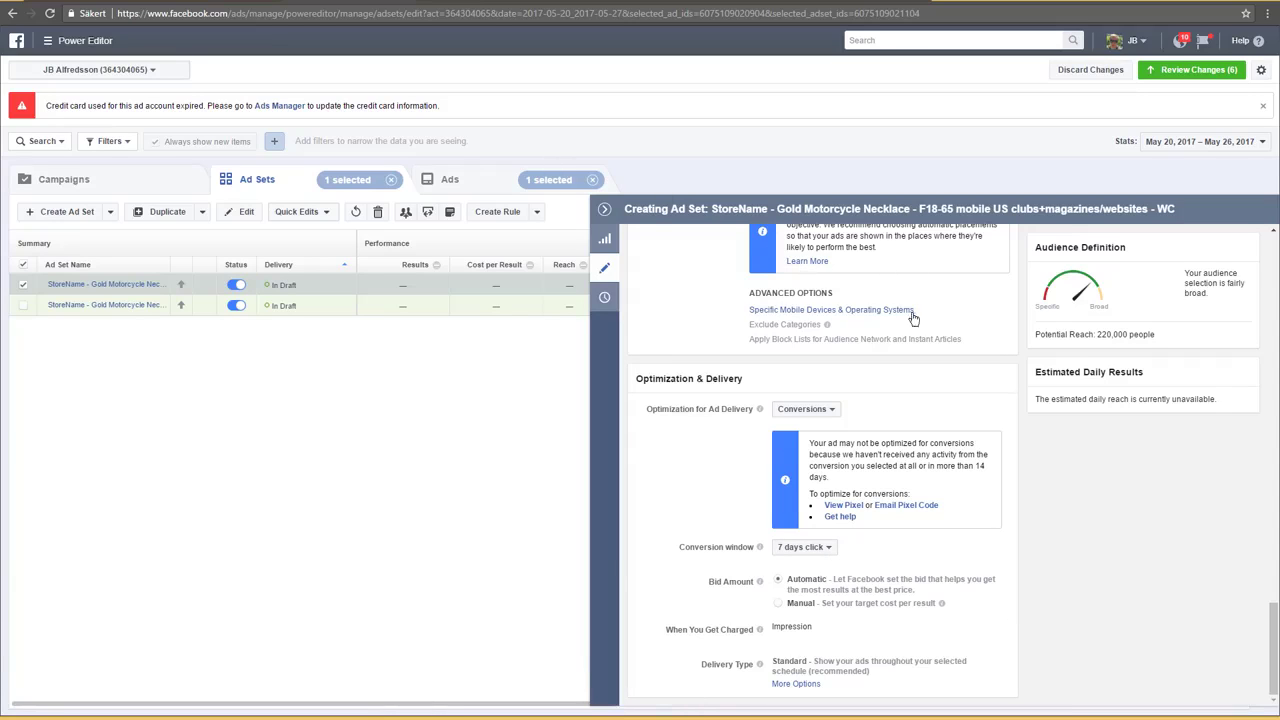
Look back over the WC ad set's settings and open its Gold Motorcycle Necklace ad for editing
scroll(940, 386, up, 8)
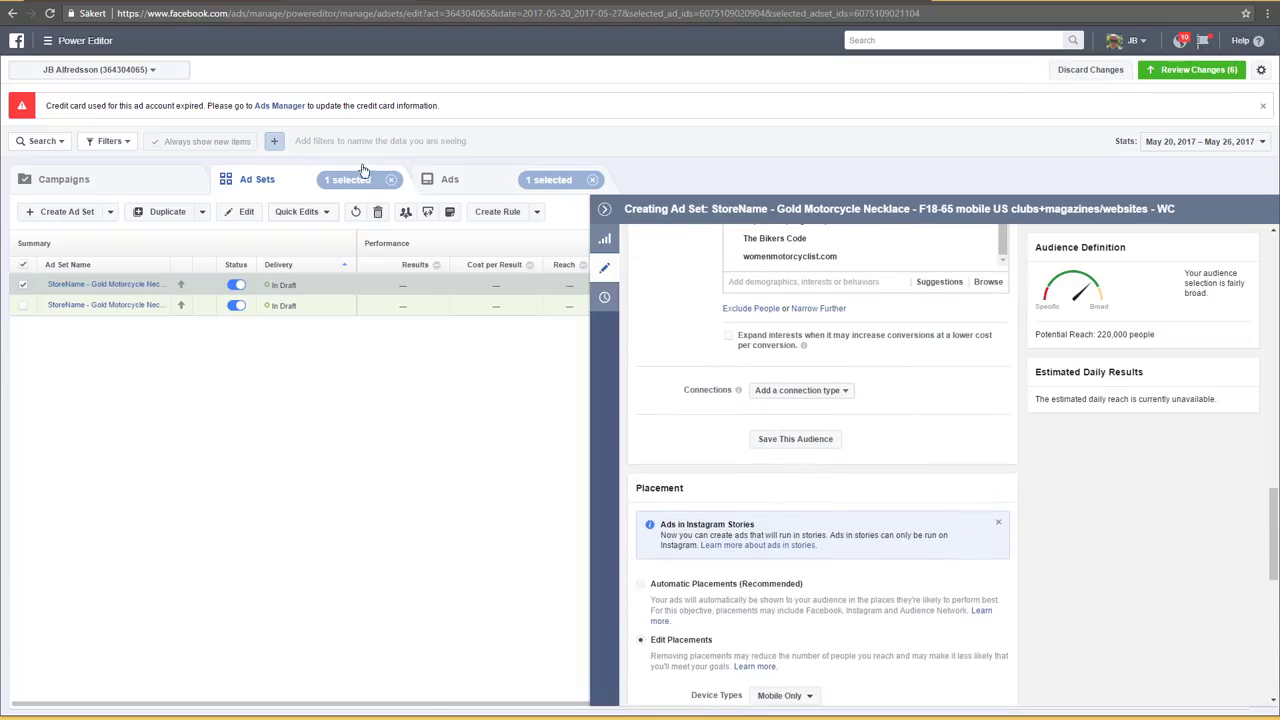
scroll(613, 228, up, 5)
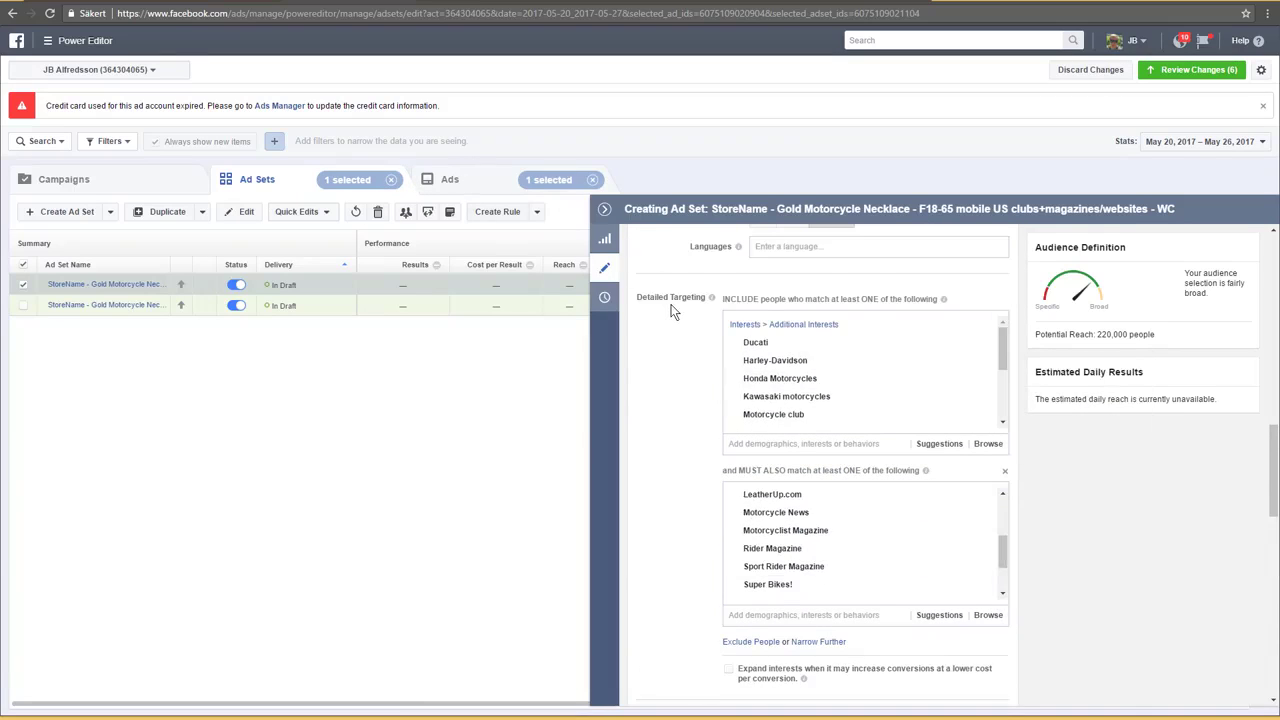
scroll(660, 300, up, 5)
scroll(623, 272, up, 1)
click(476, 188)
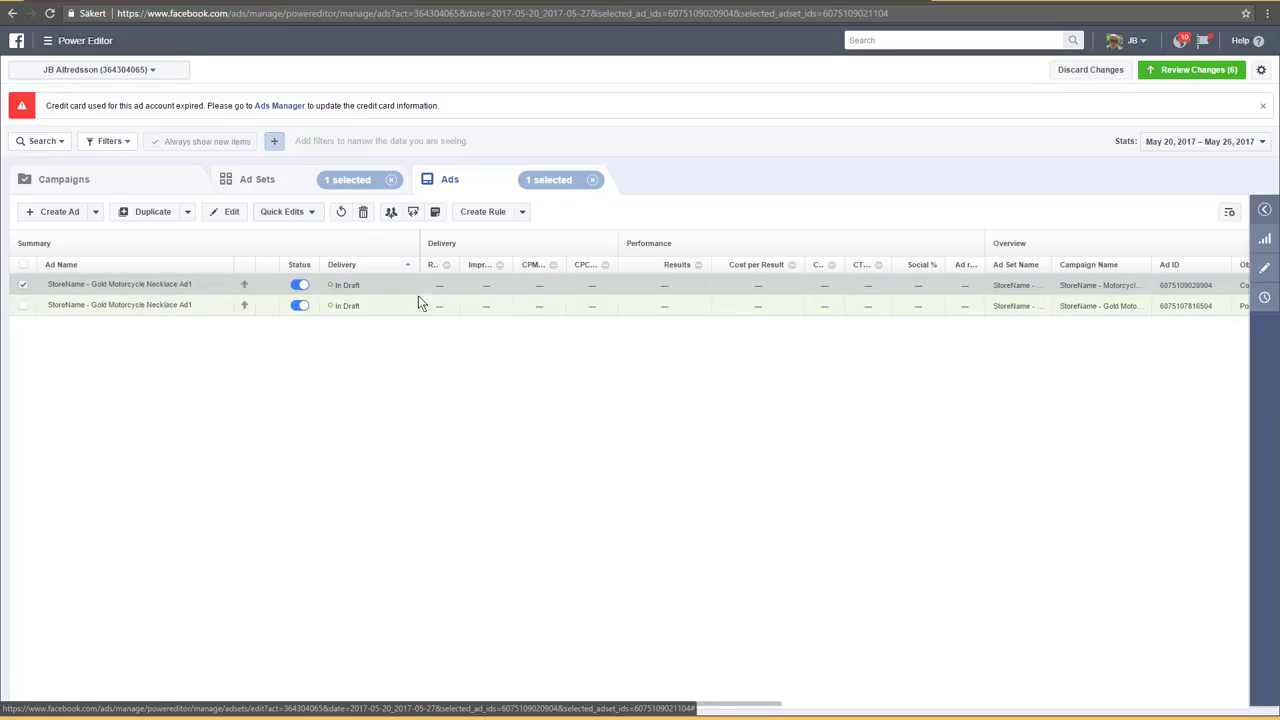
click(1260, 212)
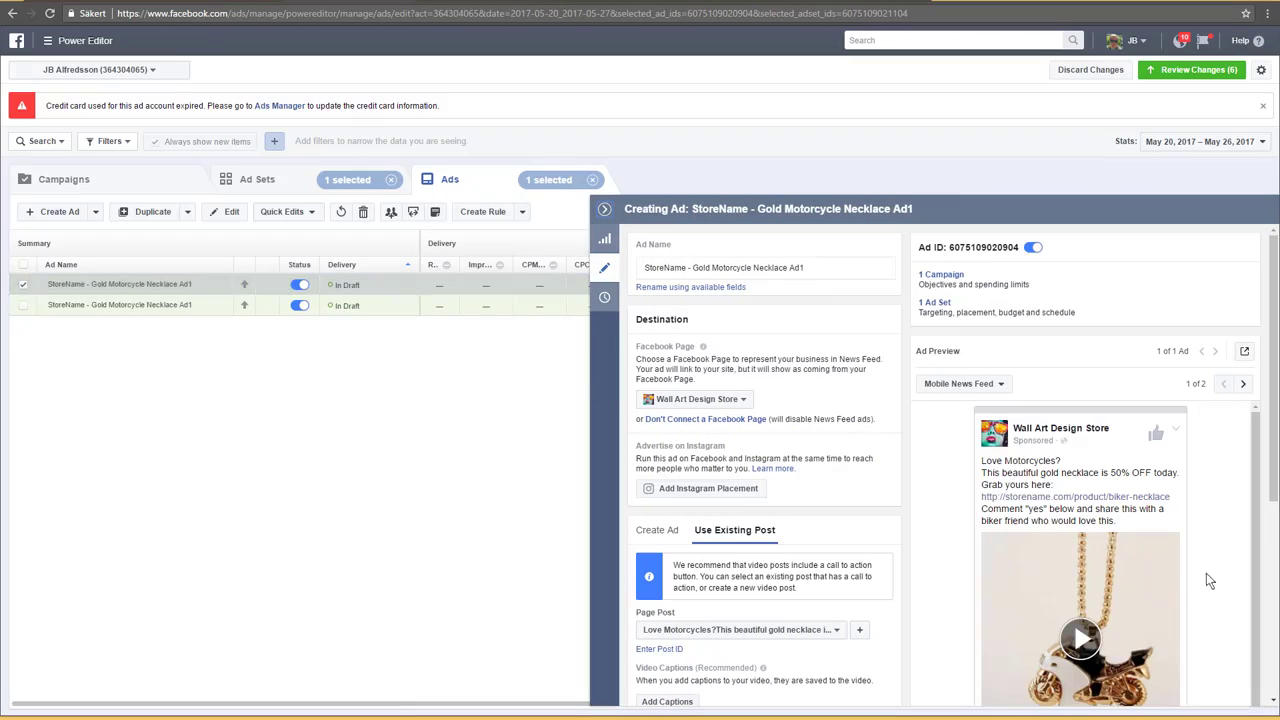
Rename the ad as "StoreName - Gold Motorcycle Necklace Image Ad1"
scroll(1176, 548, down, 1)
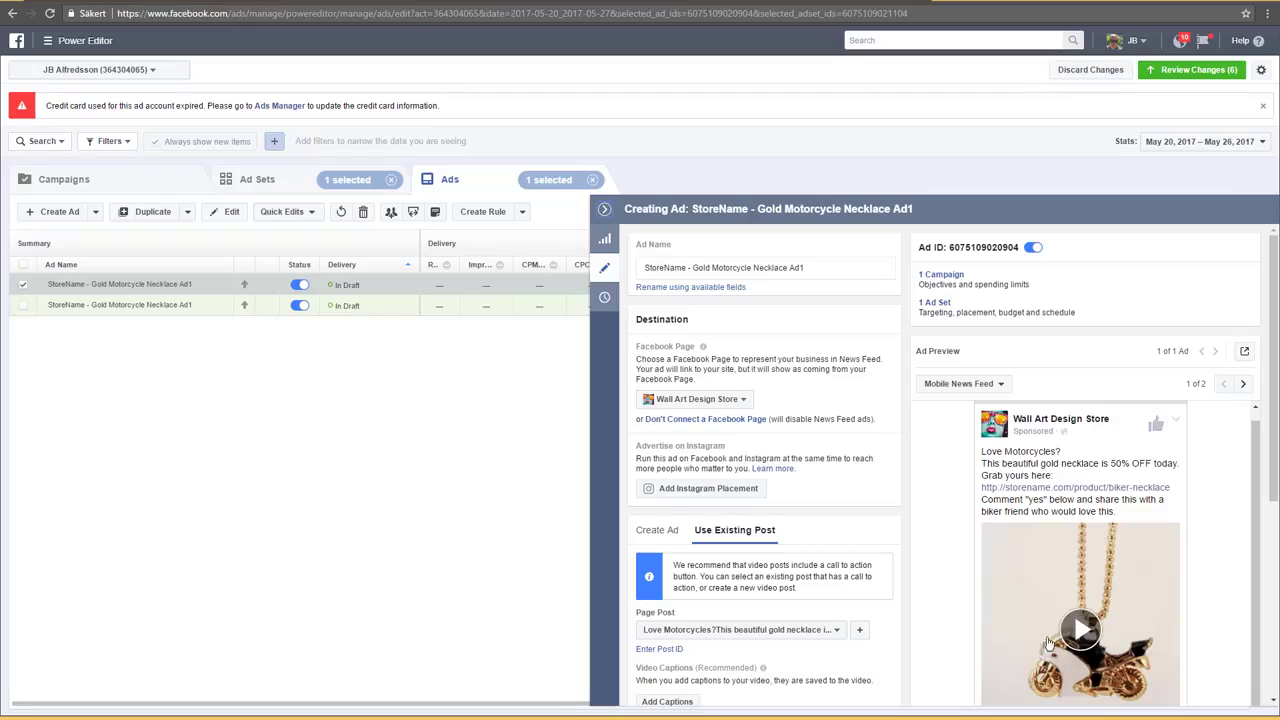
click(792, 267)
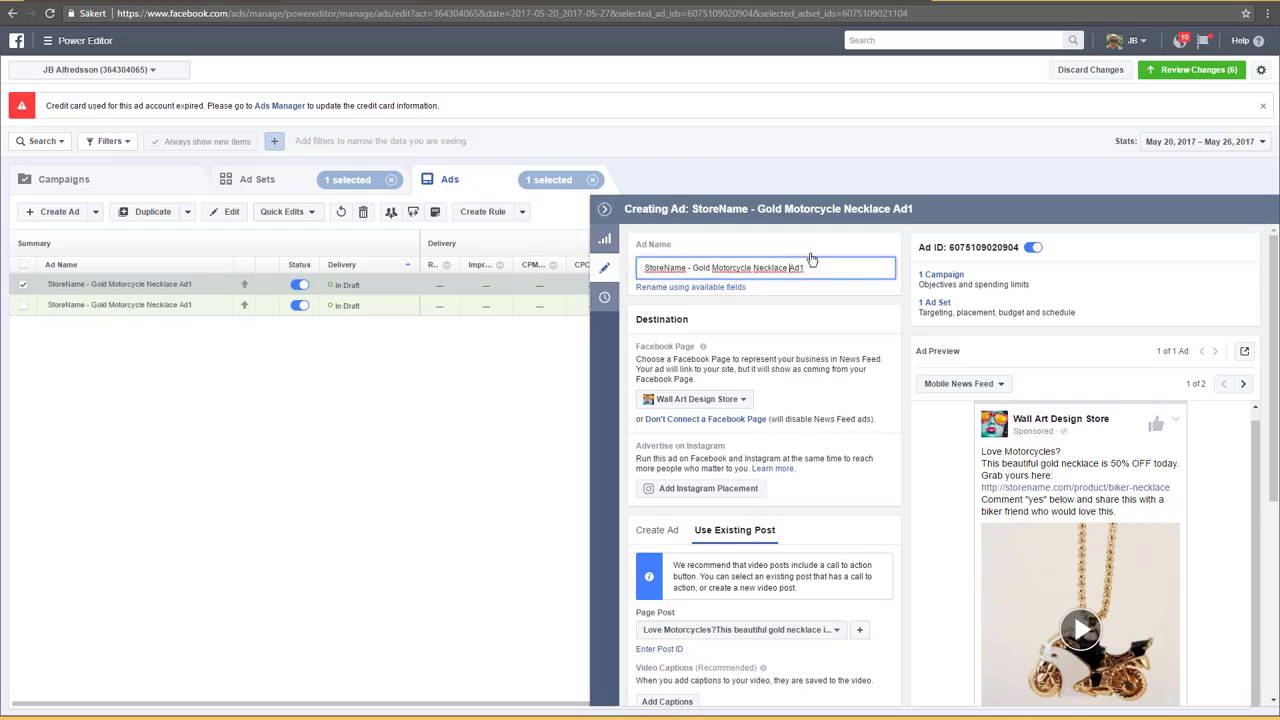
text(Image Ad)
key(BackSpace)
key(BackSpace)
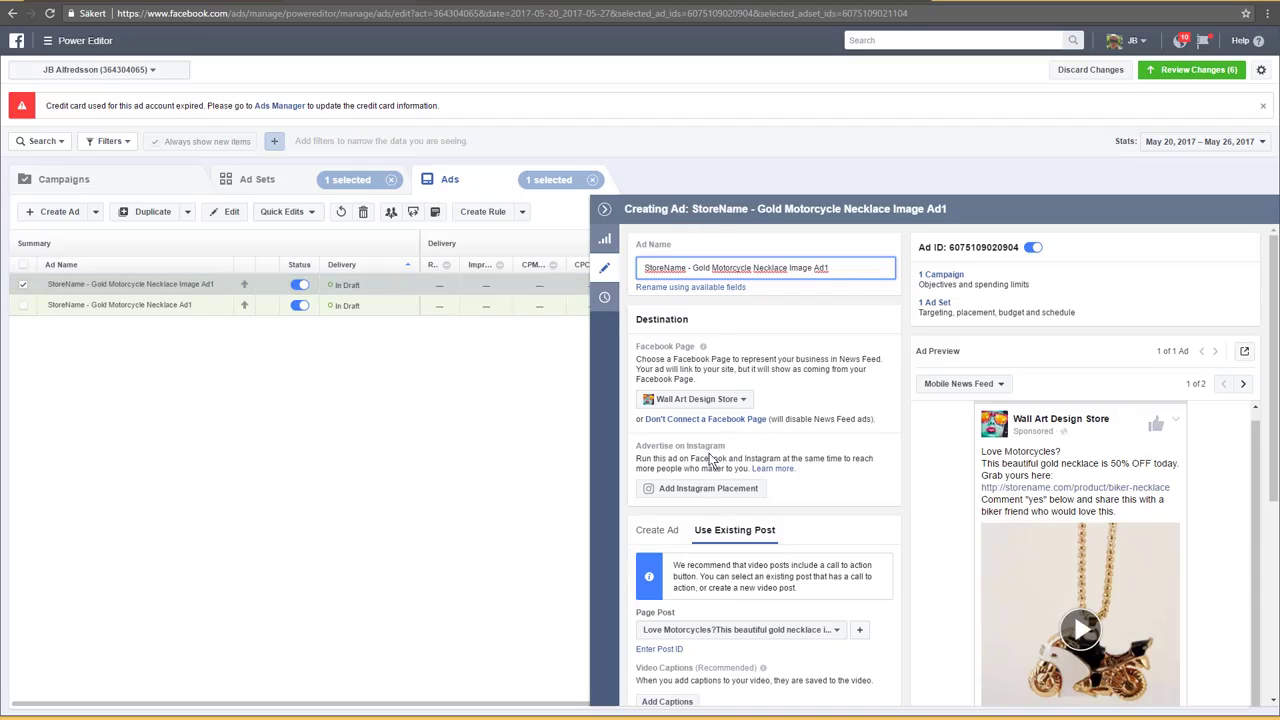
scroll(790, 455, down, 1)
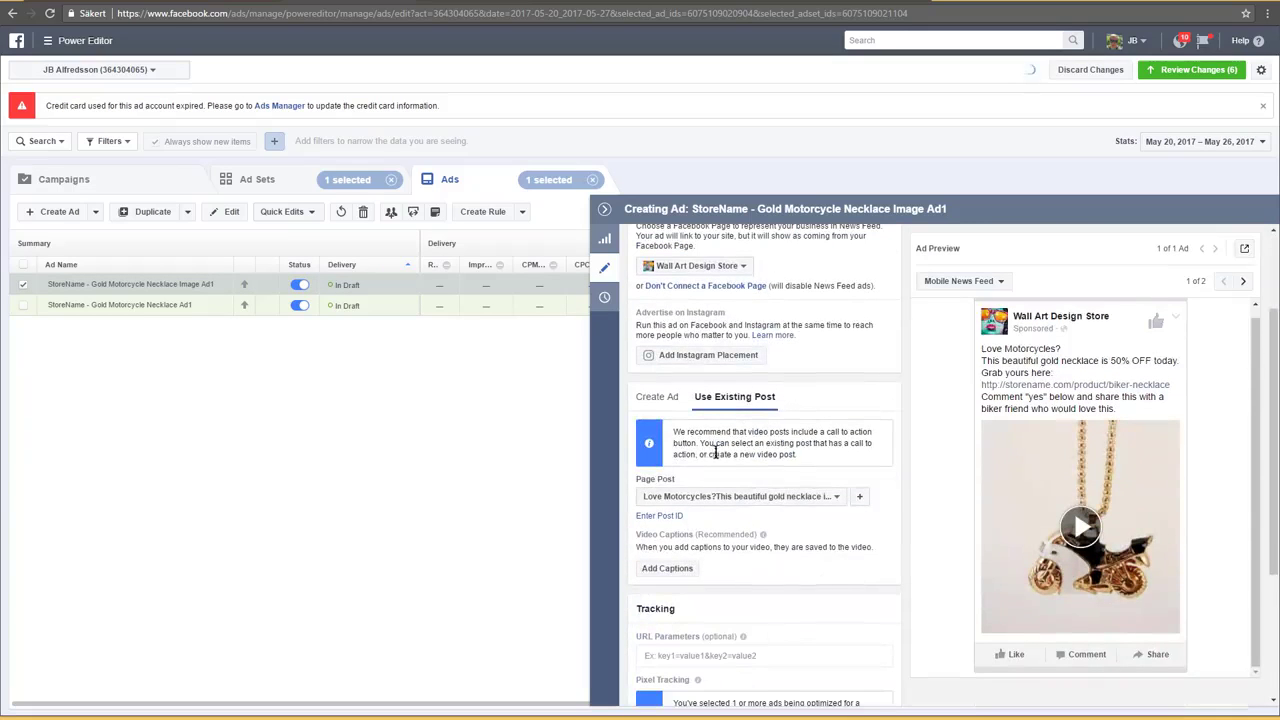
click(861, 497)
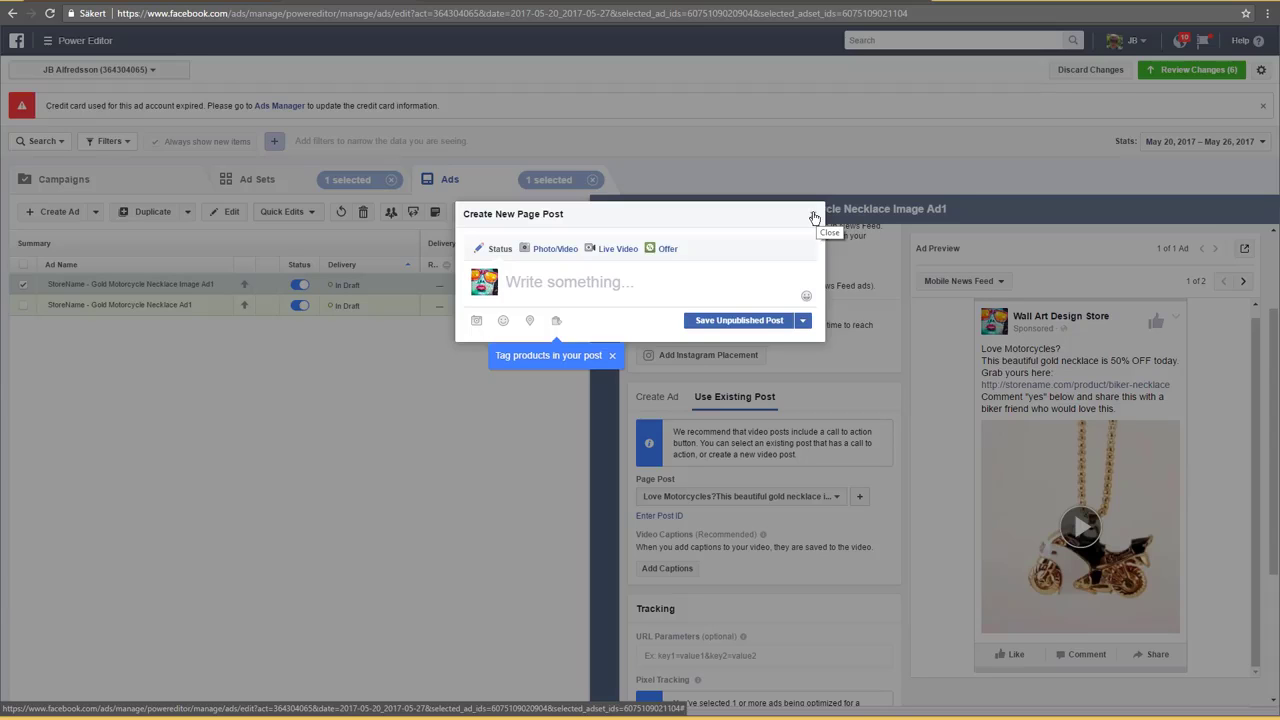
click(814, 218)
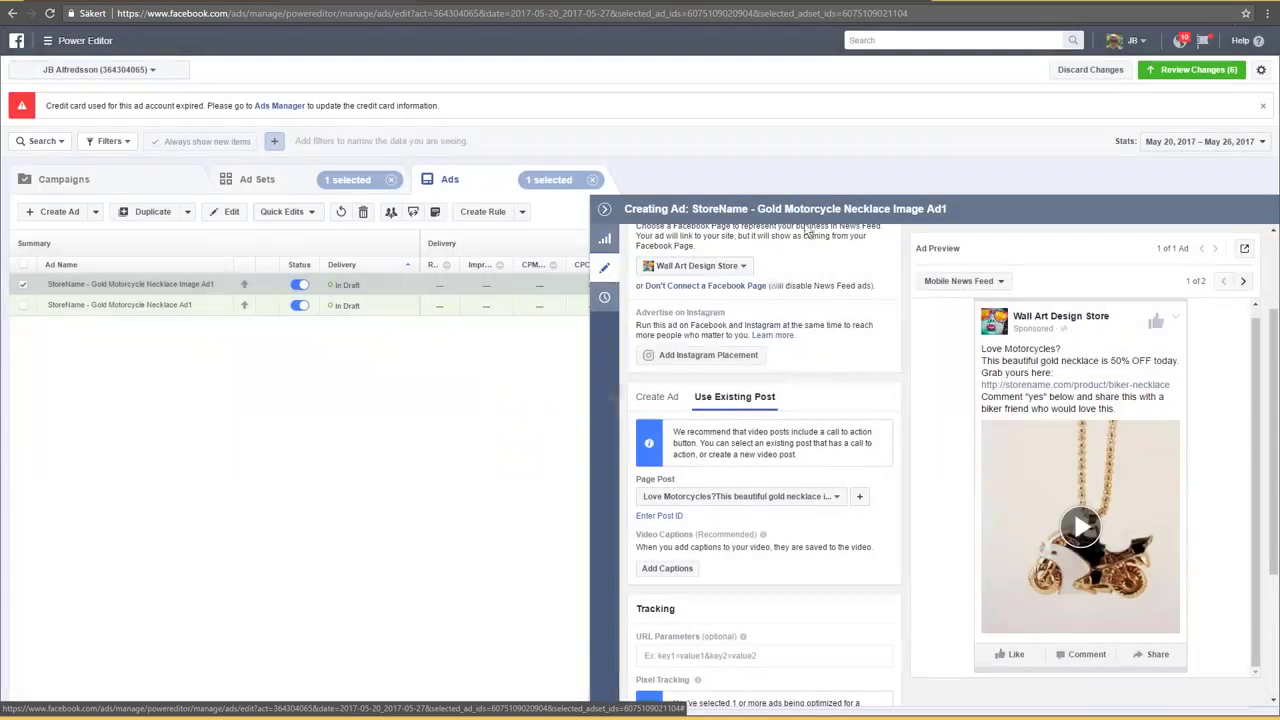
Switch the ad from using an existing post to creating a new image ad, and bring up the stock images for it
click(655, 398)
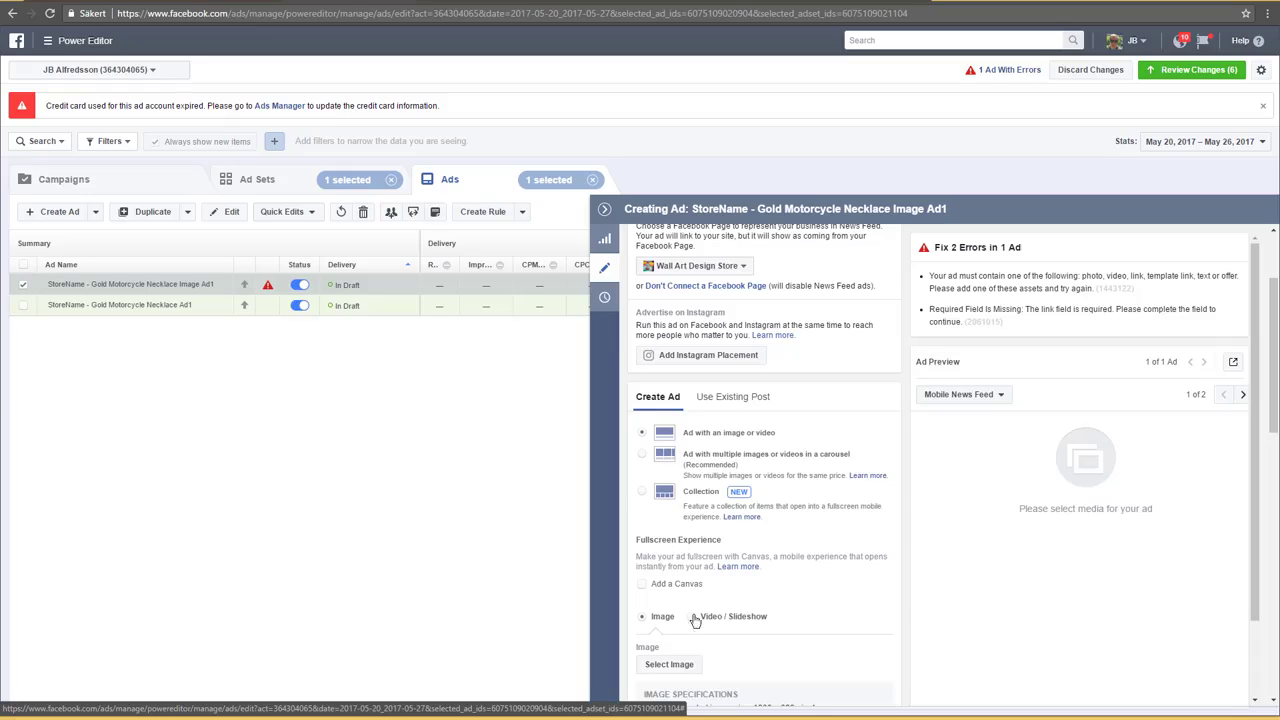
scroll(660, 457, down, 1)
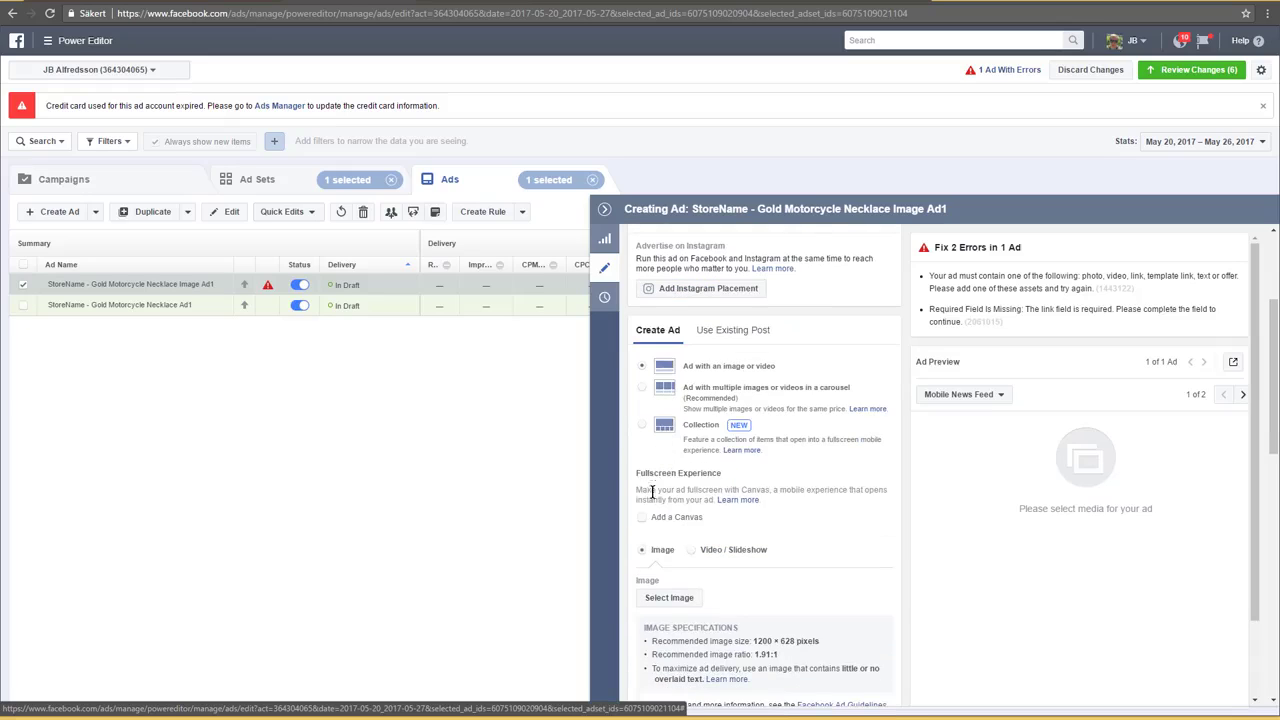
click(666, 599)
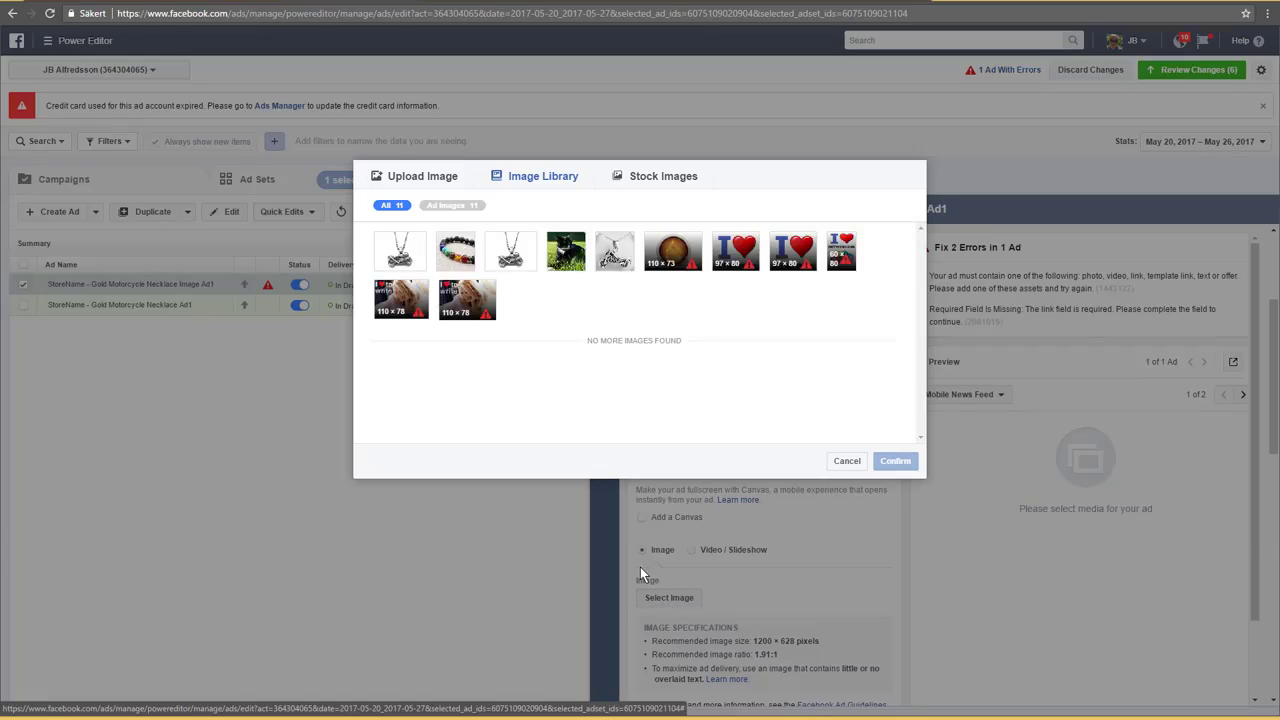
mouse_move(483, 323)
click(661, 186)
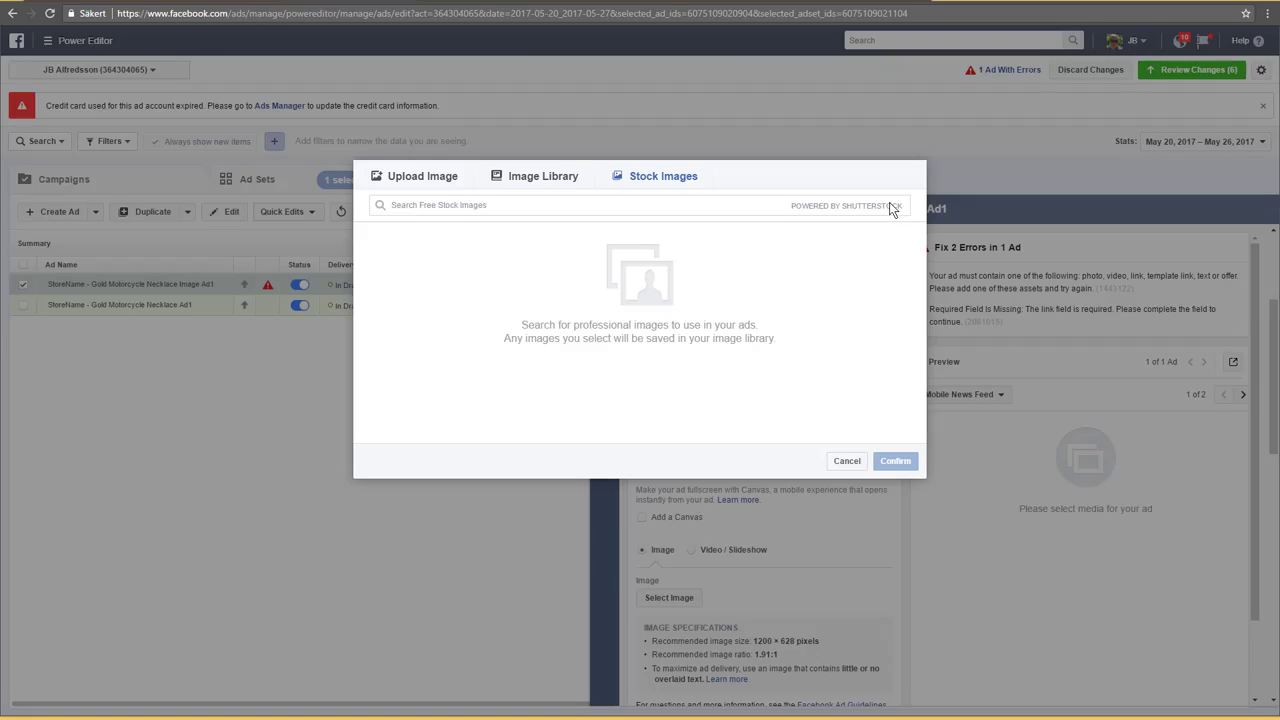
Search the free stock images for "motorcycle"
click(493, 204)
text(motprc)
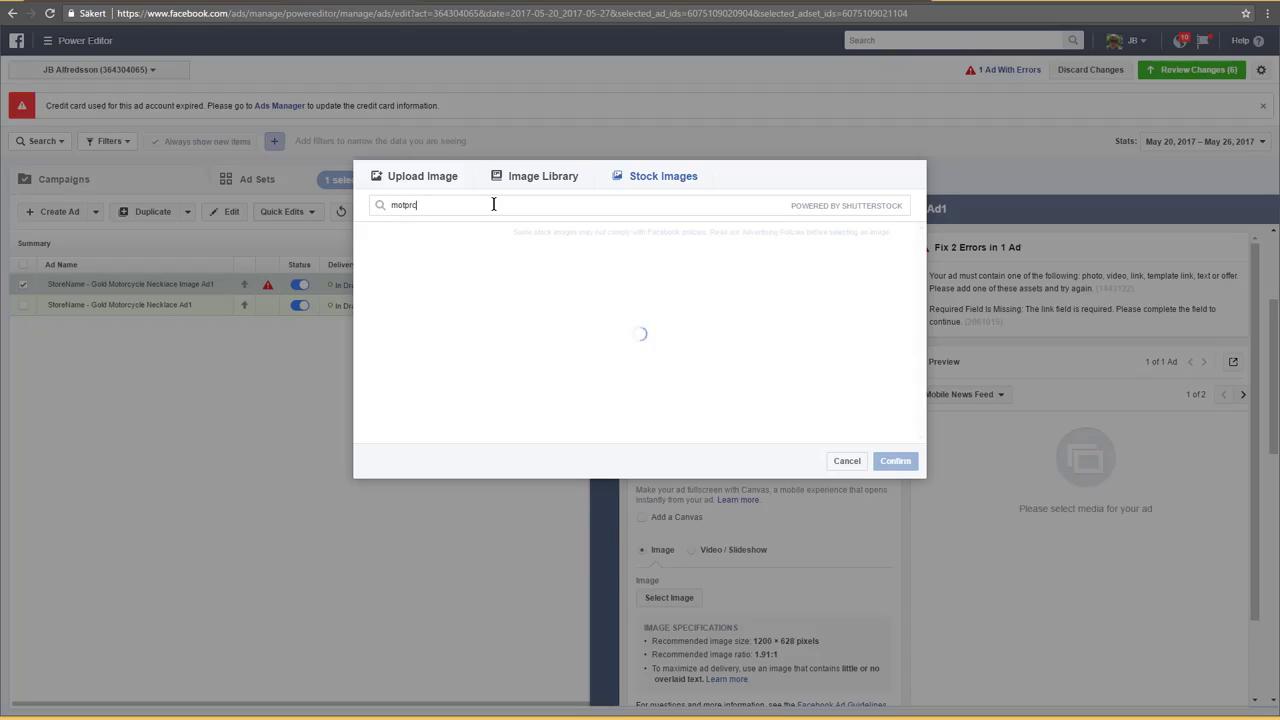
key(BackSpace)
key(BackSpace)
key(BackSpace)
text(orcycle)
Preview several motorcycle stock photos and use the orange sunset shot of a motorcycle on the road as the ad image
mouse_move(537, 270)
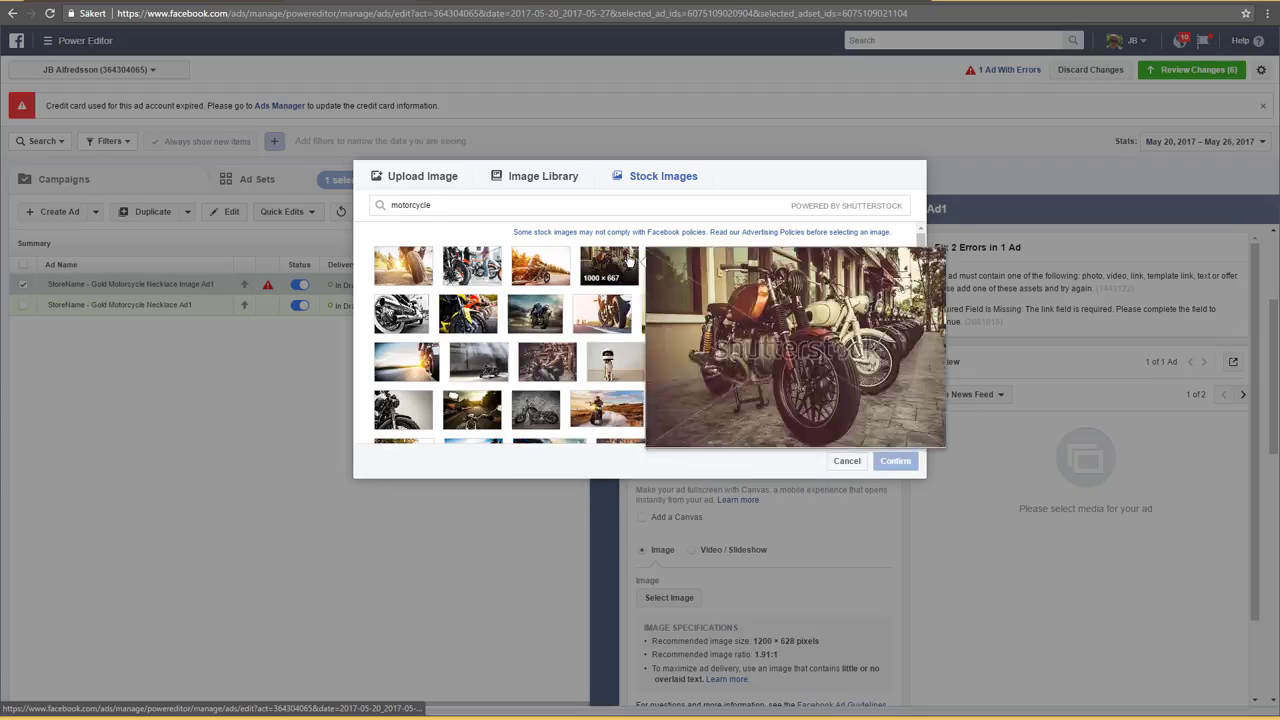
mouse_move(693, 270)
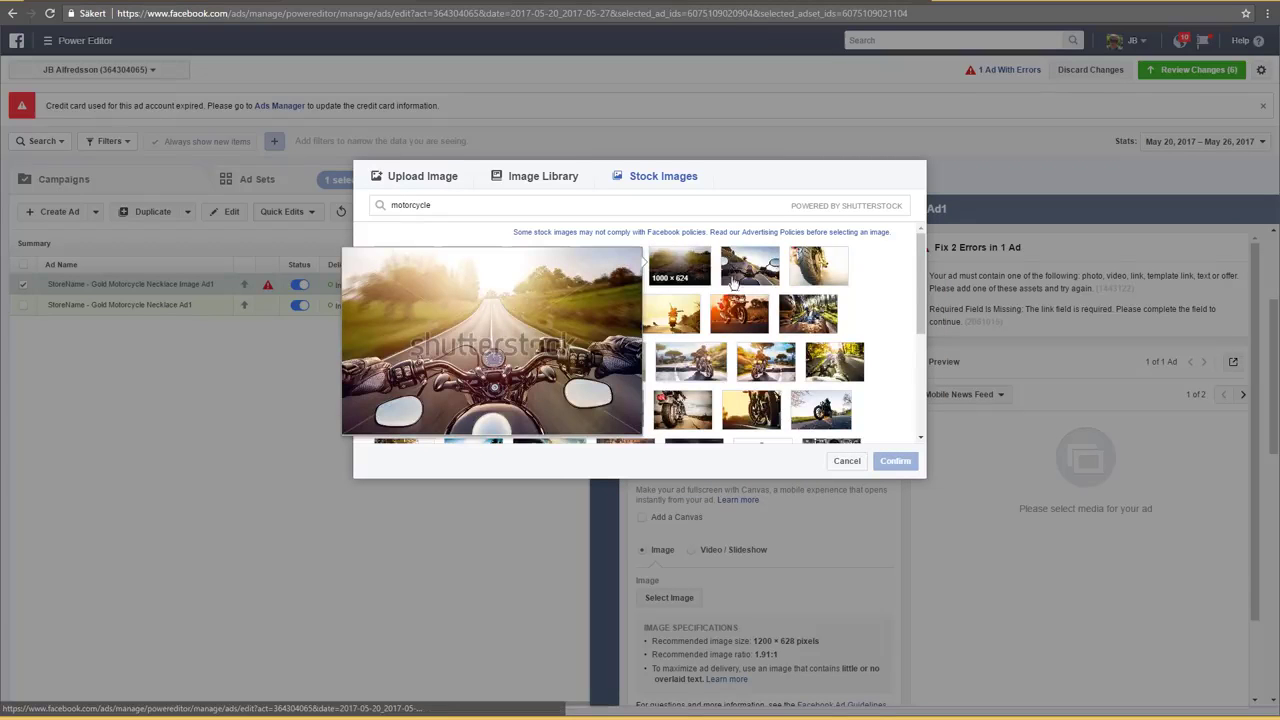
mouse_move(750, 280)
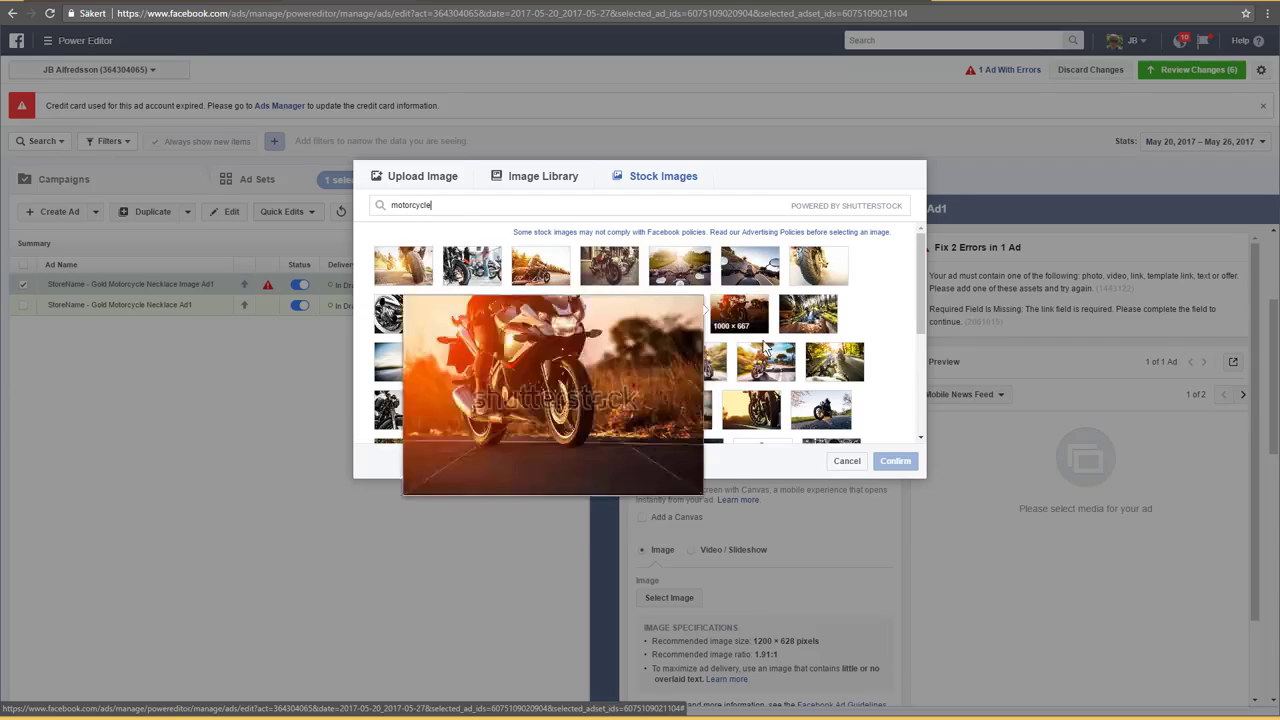
mouse_move(765, 368)
mouse_move(743, 333)
mouse_move(805, 330)
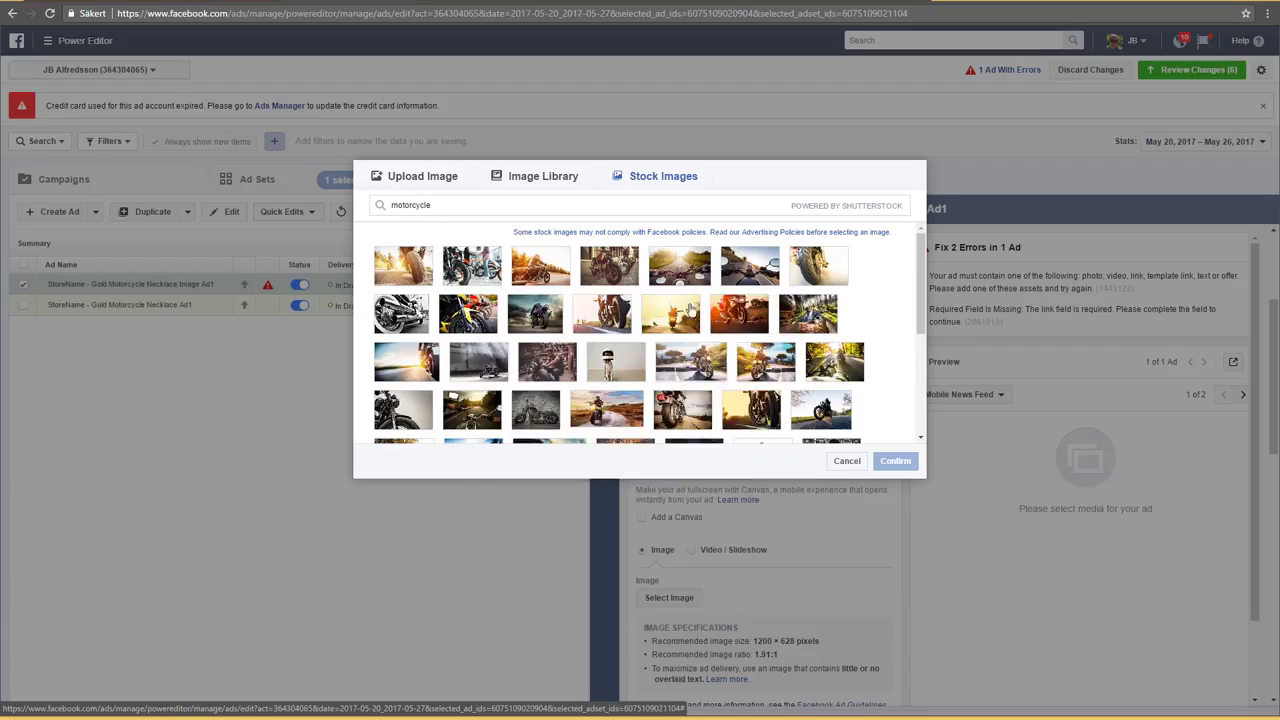
mouse_move(581, 320)
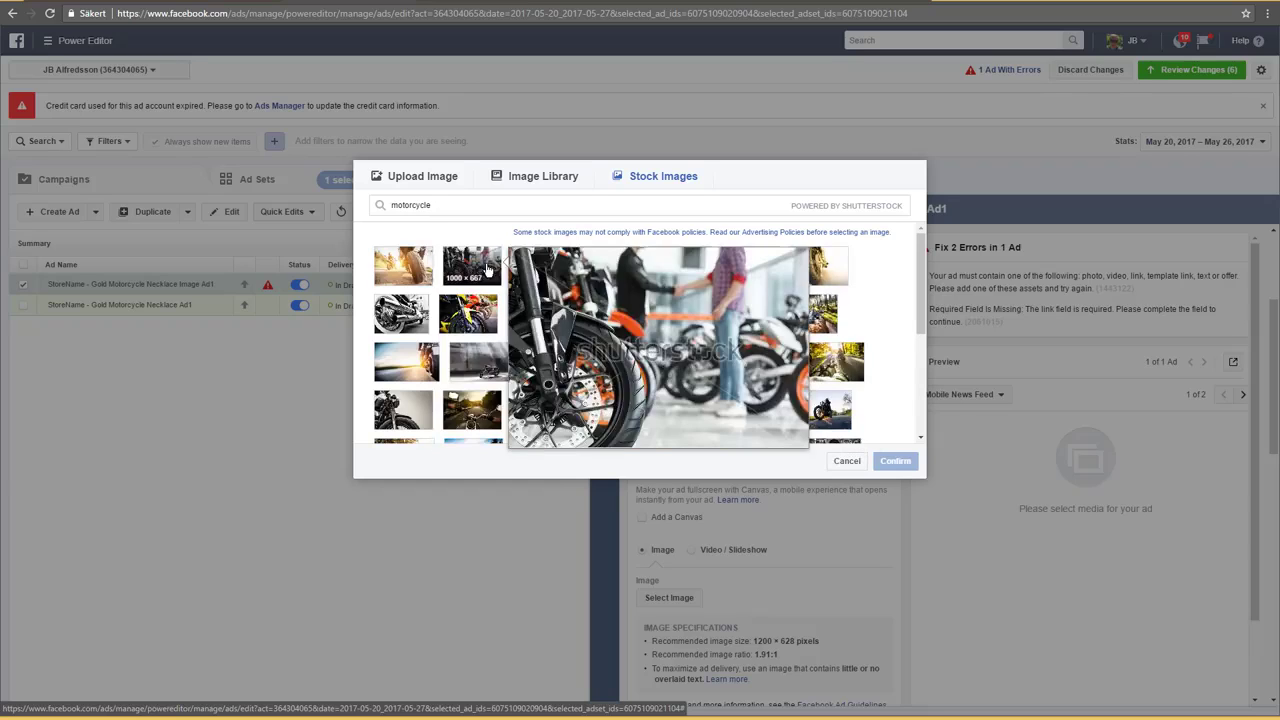
mouse_move(697, 326)
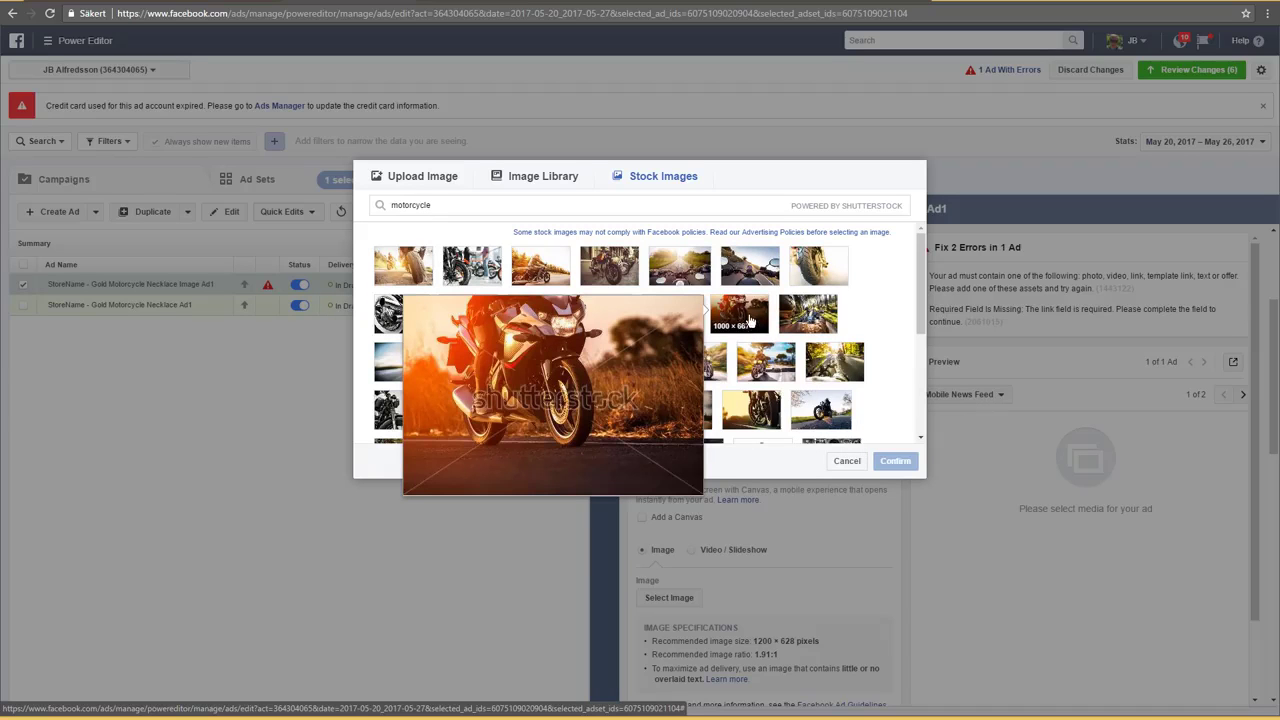
click(748, 313)
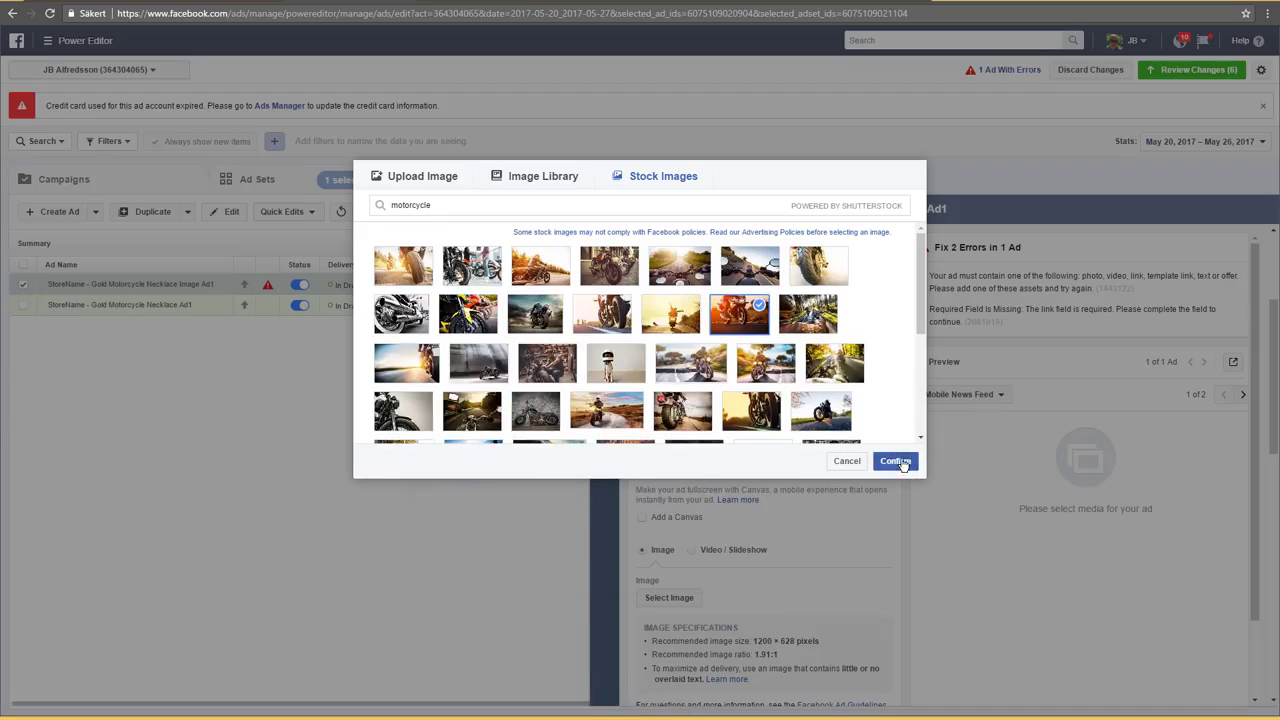
click(897, 462)
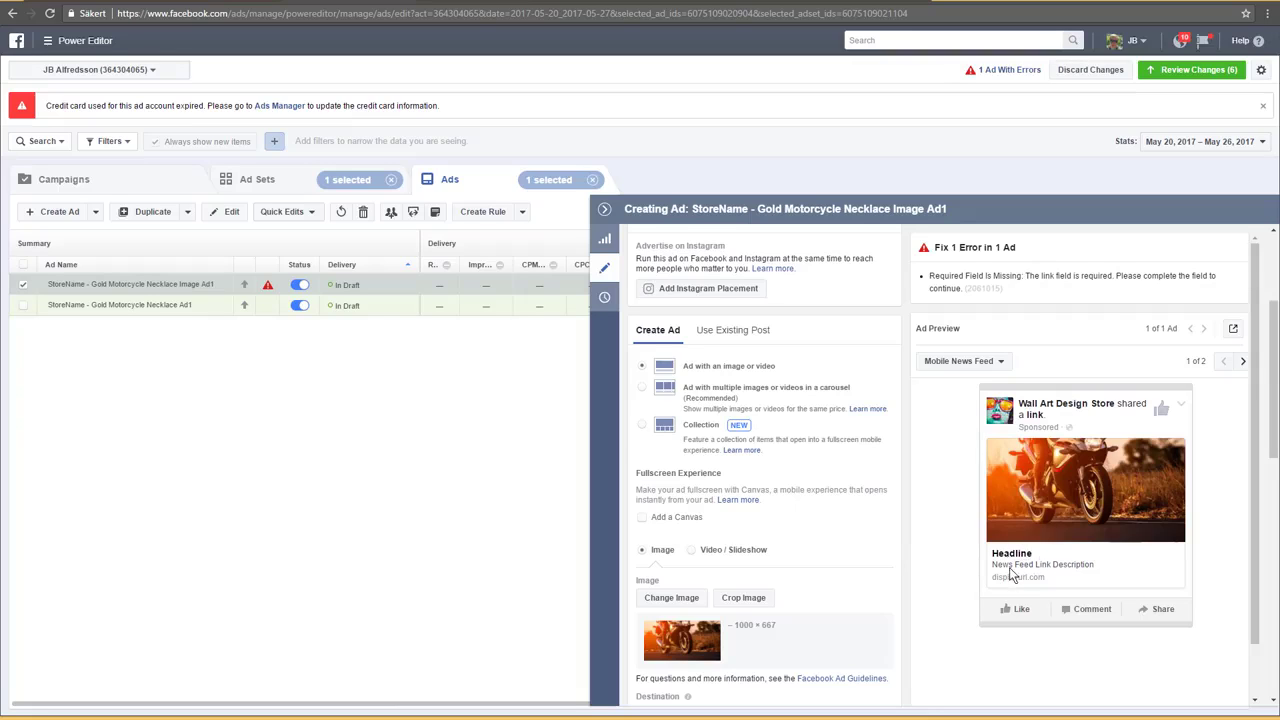
Enter the placeholder "URL" as the ad's destination website URL
scroll(762, 548, down, 3)
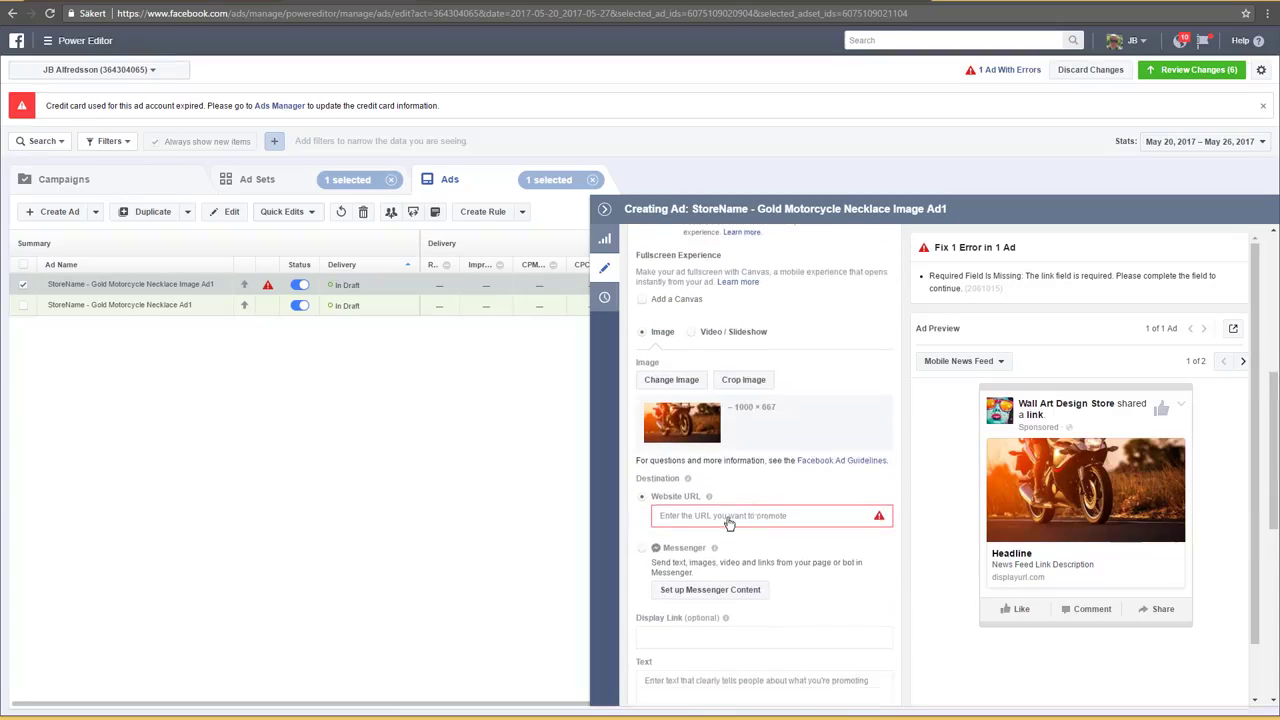
click(676, 469)
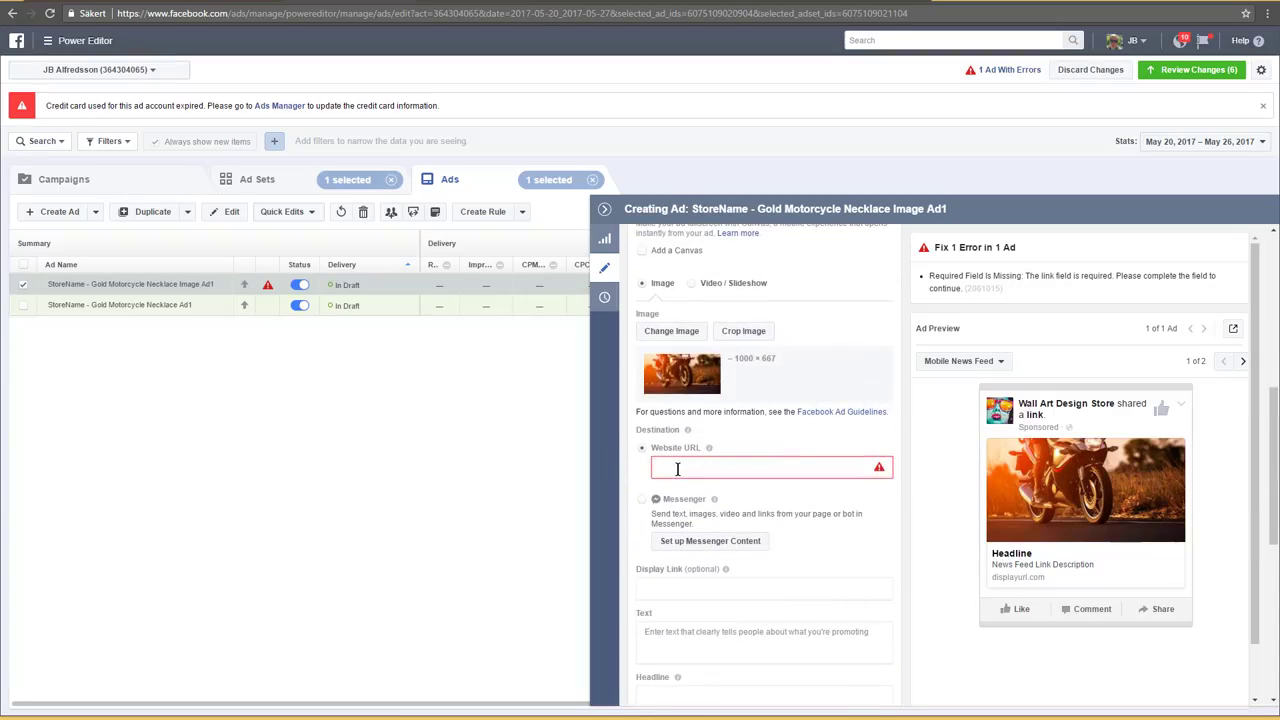
text(URL)
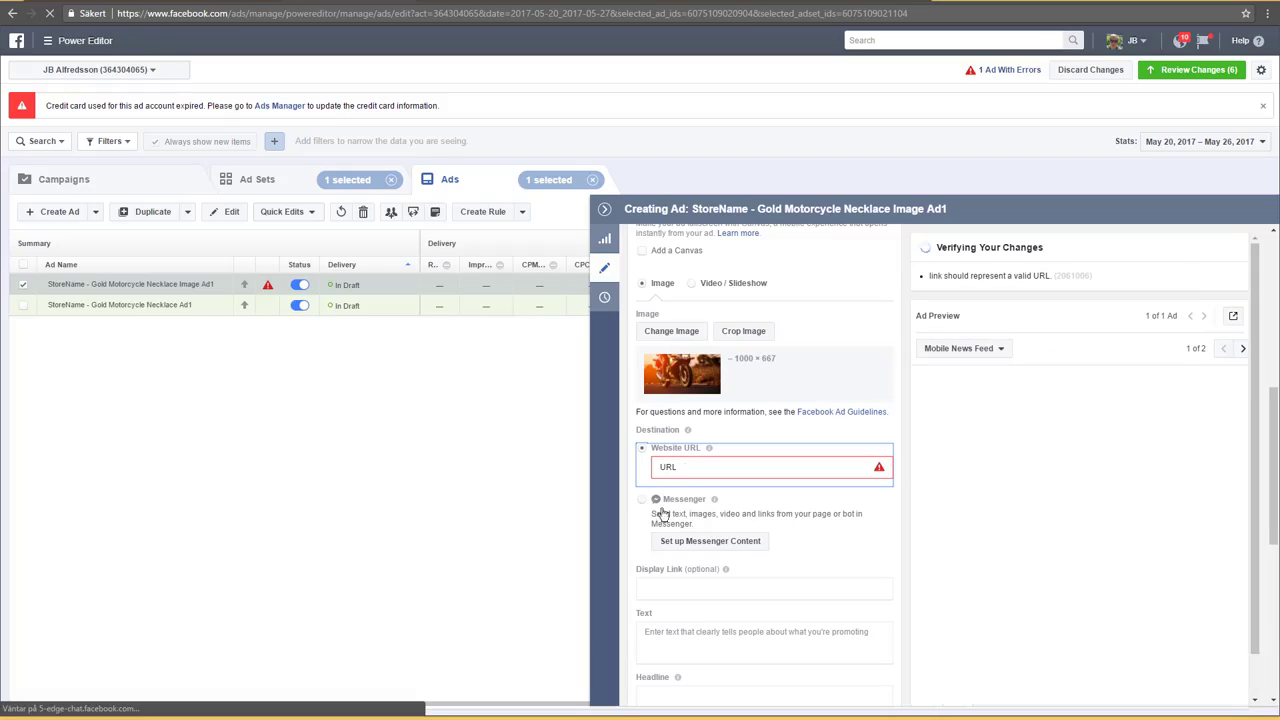
scroll(686, 568, down, 2)
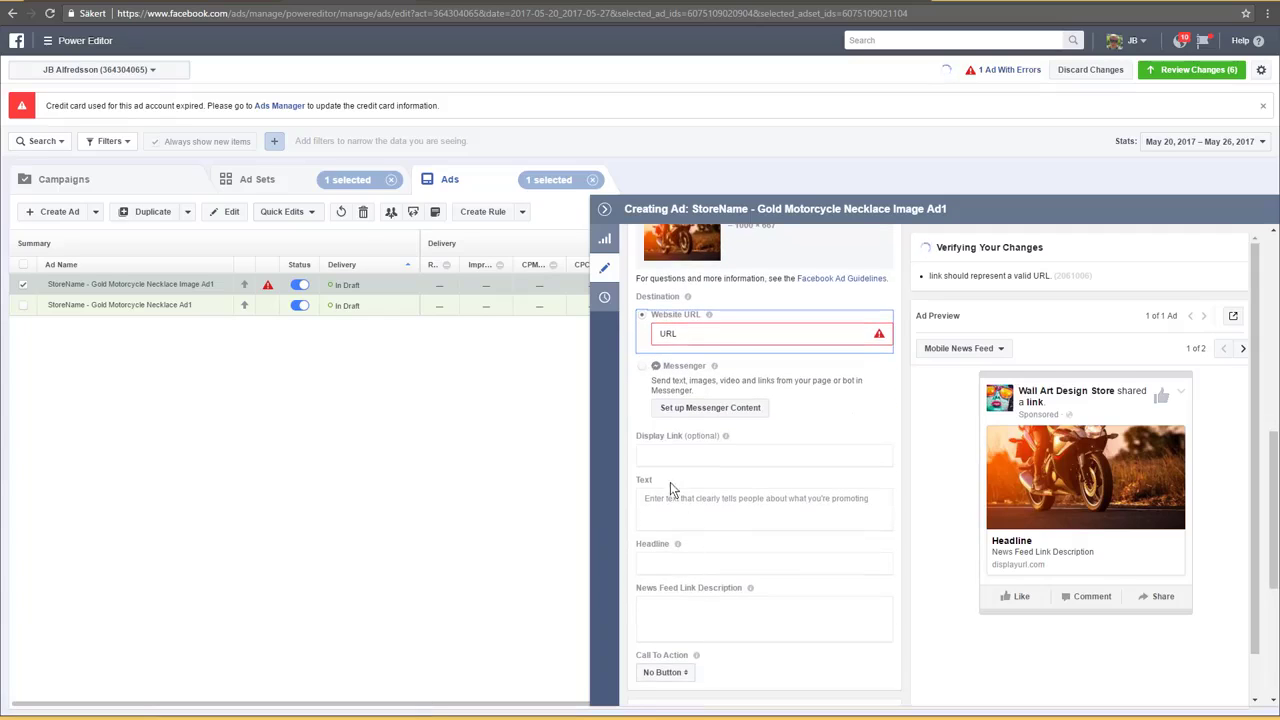
click(674, 457)
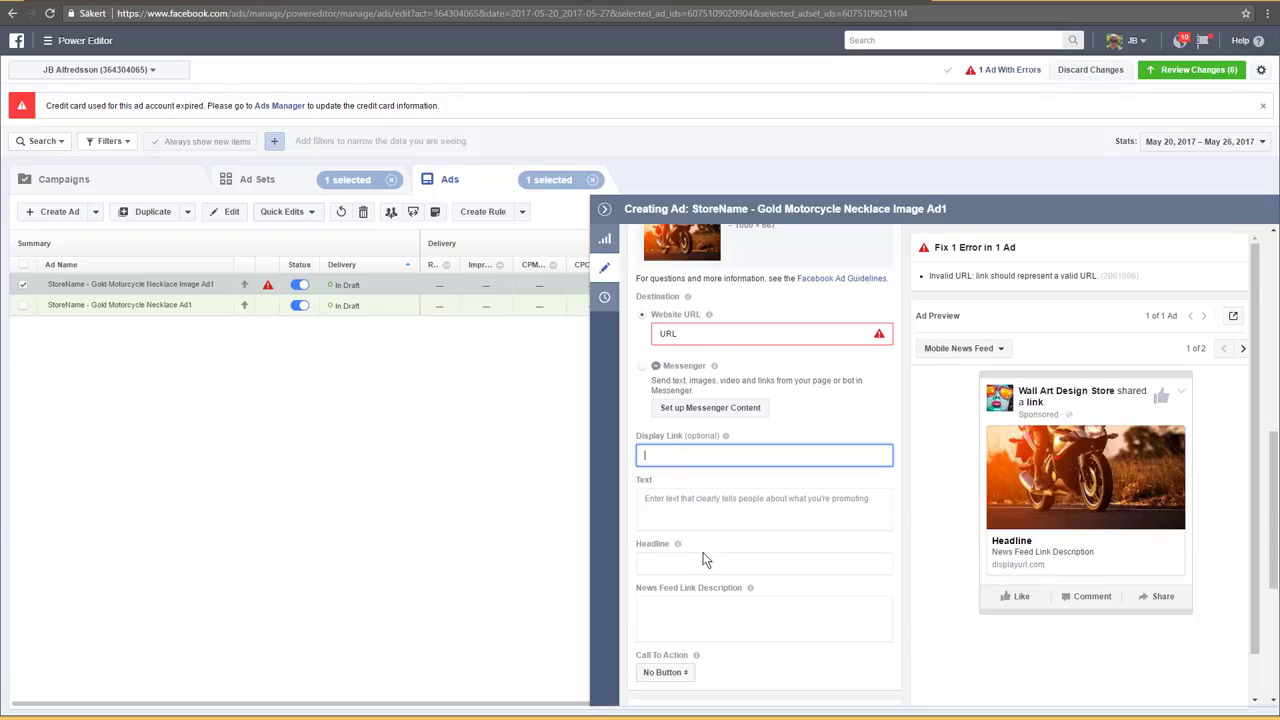
drag(677, 333, 645, 335)
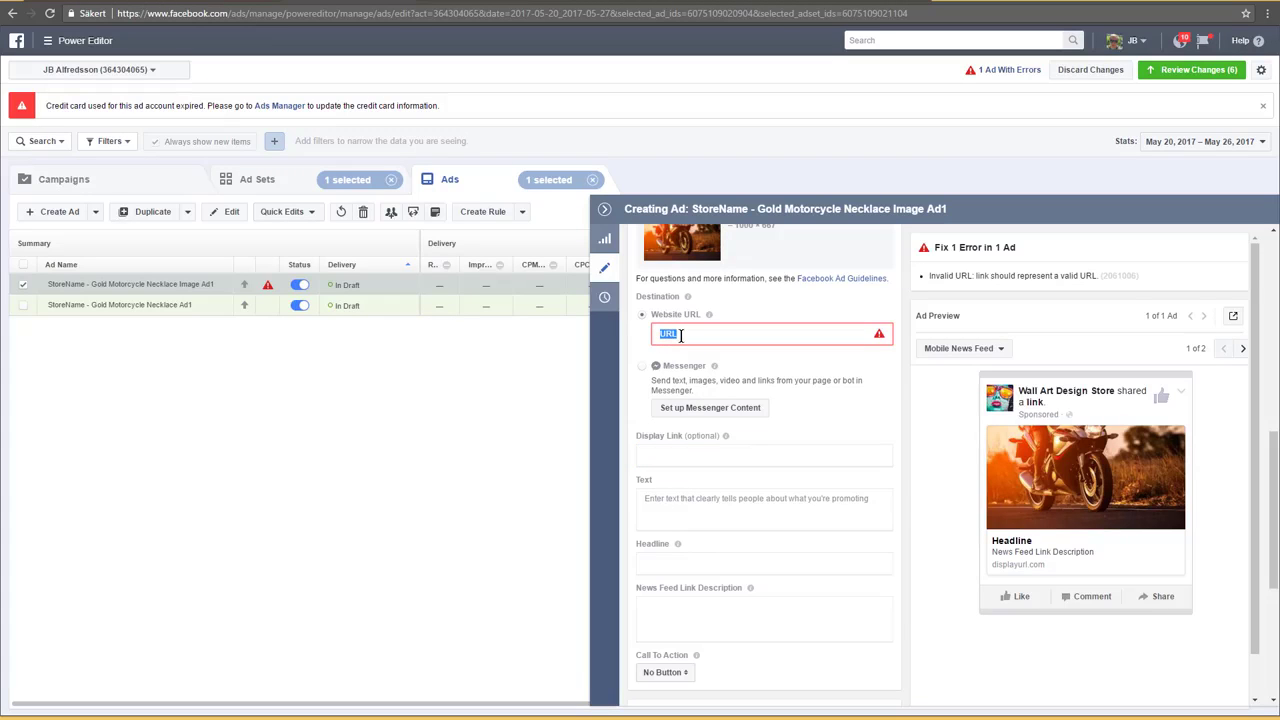
Set the ad's display link to "CLIK HERE"
click(704, 456)
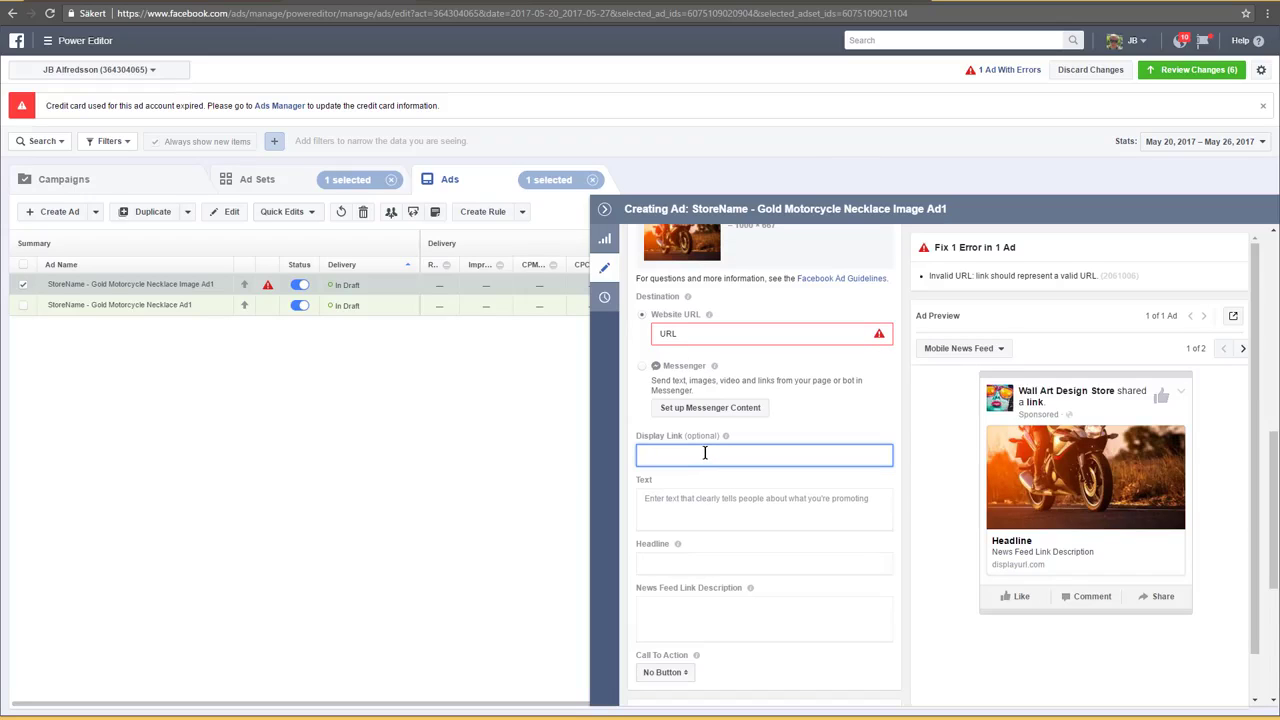
text(LOVE)
key(BackSpace)
key(BackSpace)
key(BackSpace)
text(CLI)
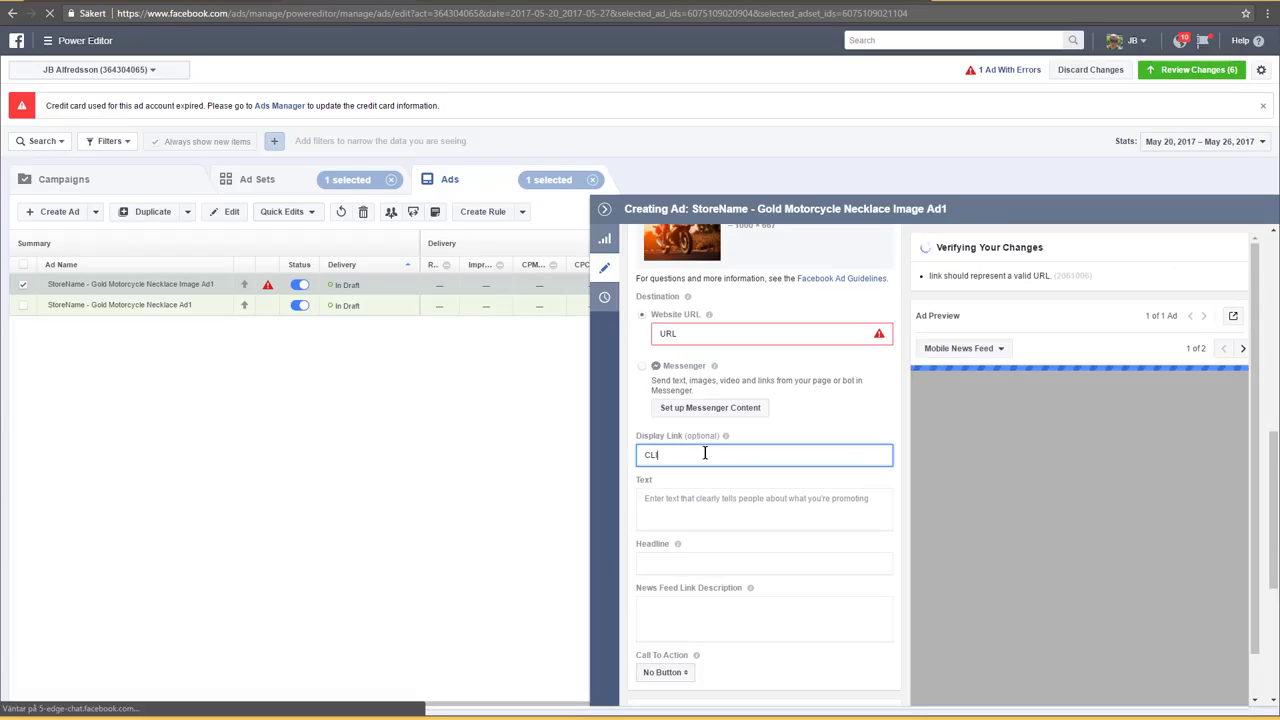
text(K HERE)
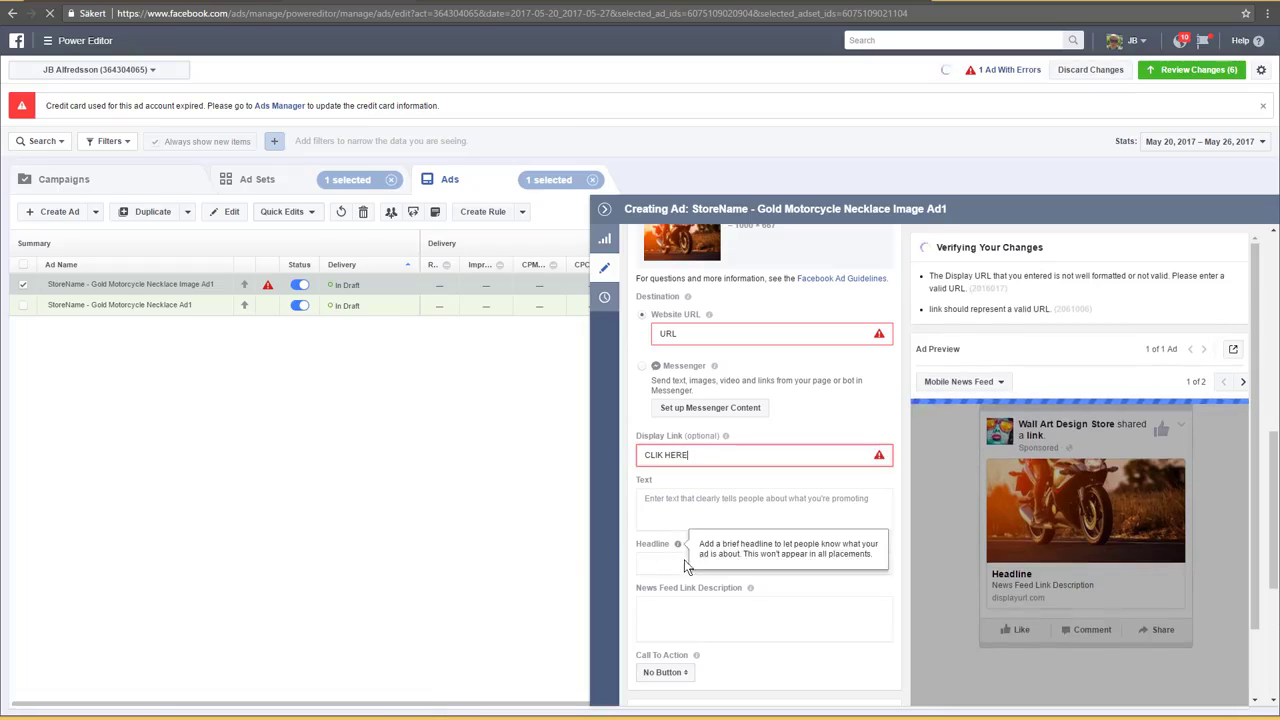
Set the ad's headline to "LOVE MOTORCYCLES?"
click(688, 512)
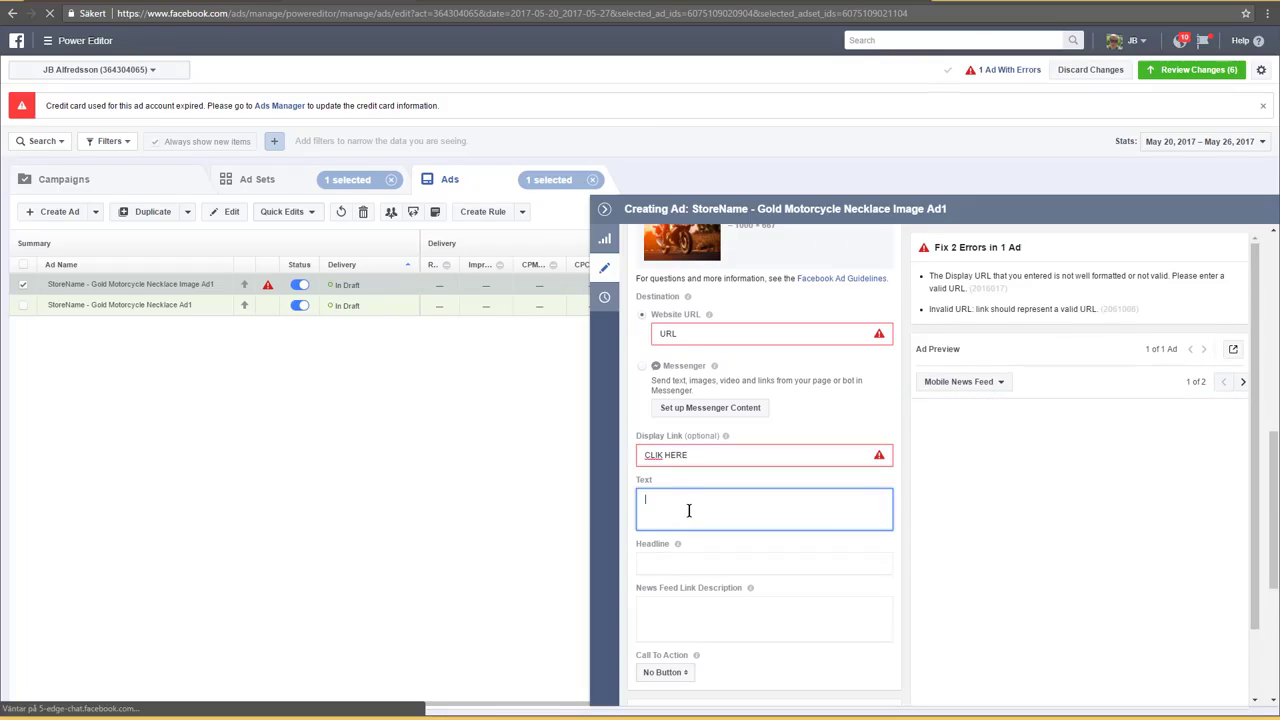
click(667, 565)
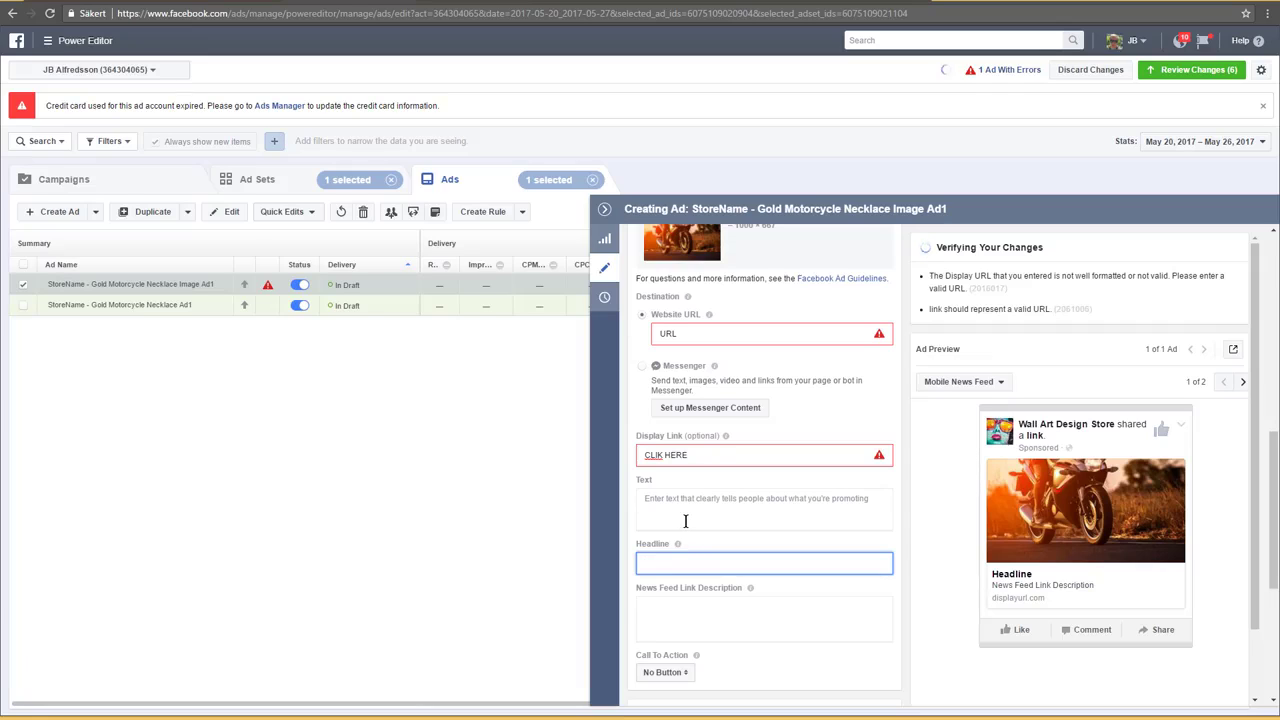
text(LOV)
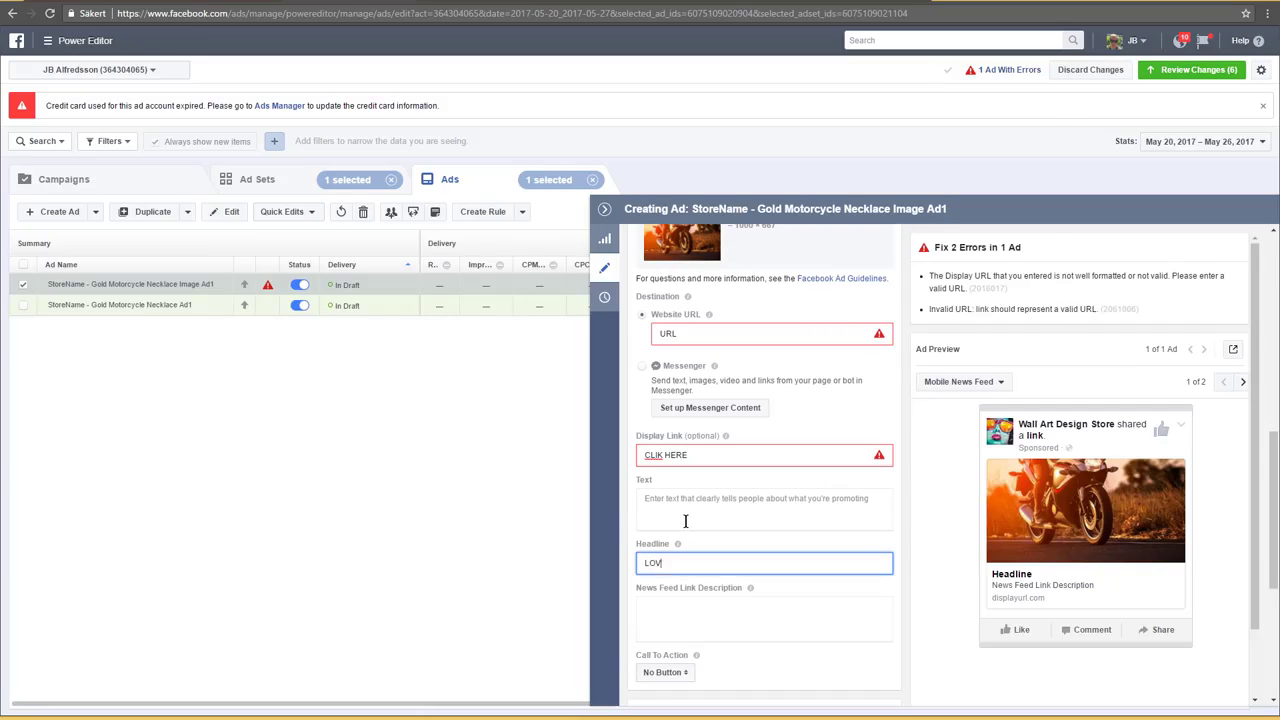
text(E MOTORCYCLES?)
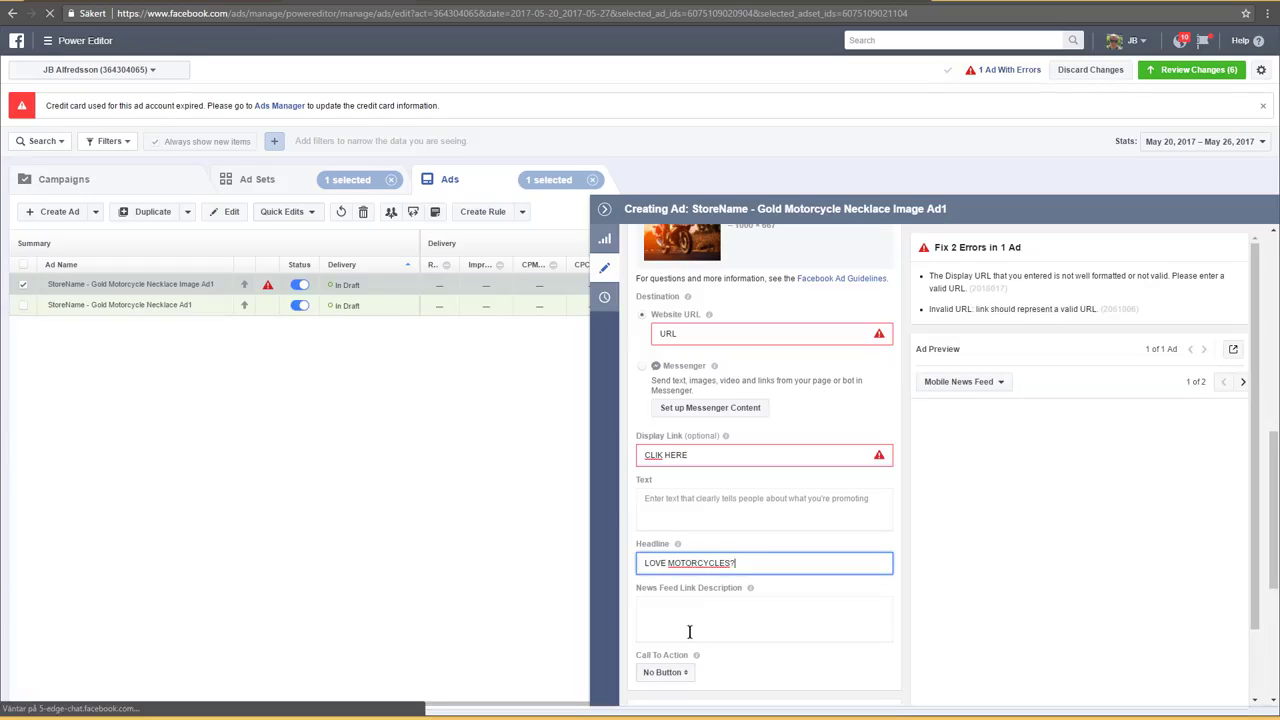
click(679, 609)
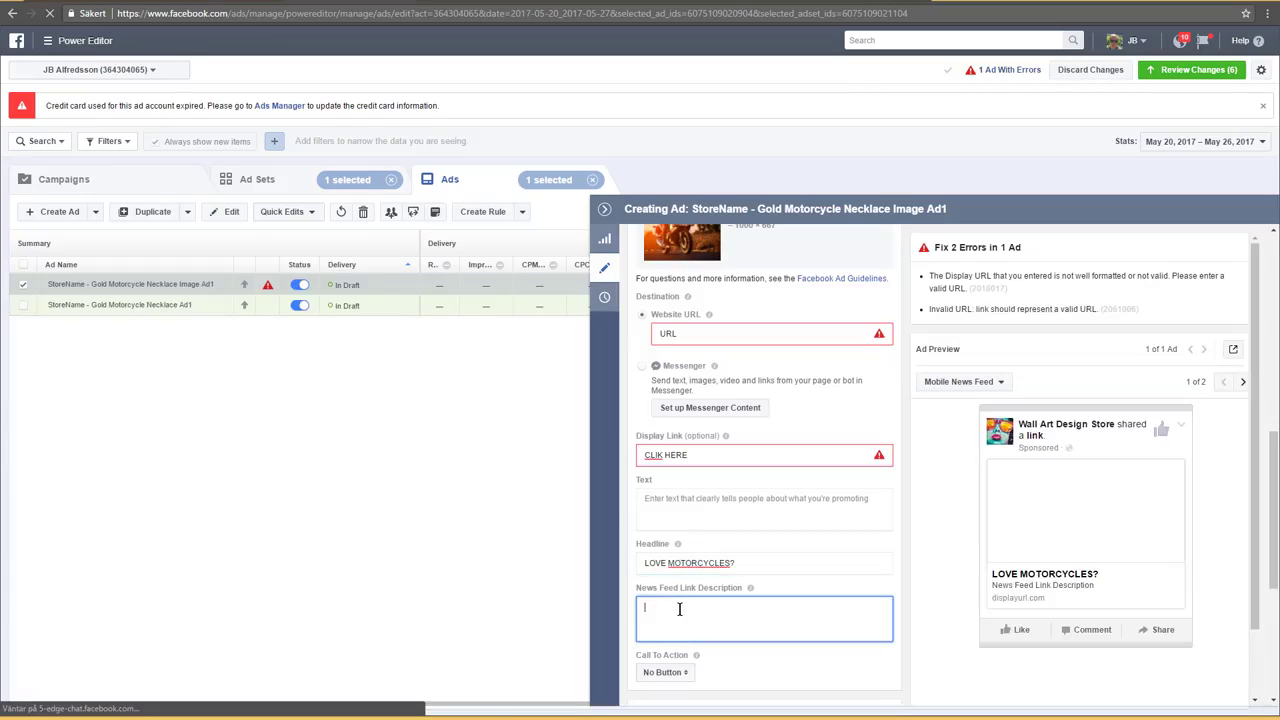
text(CL)
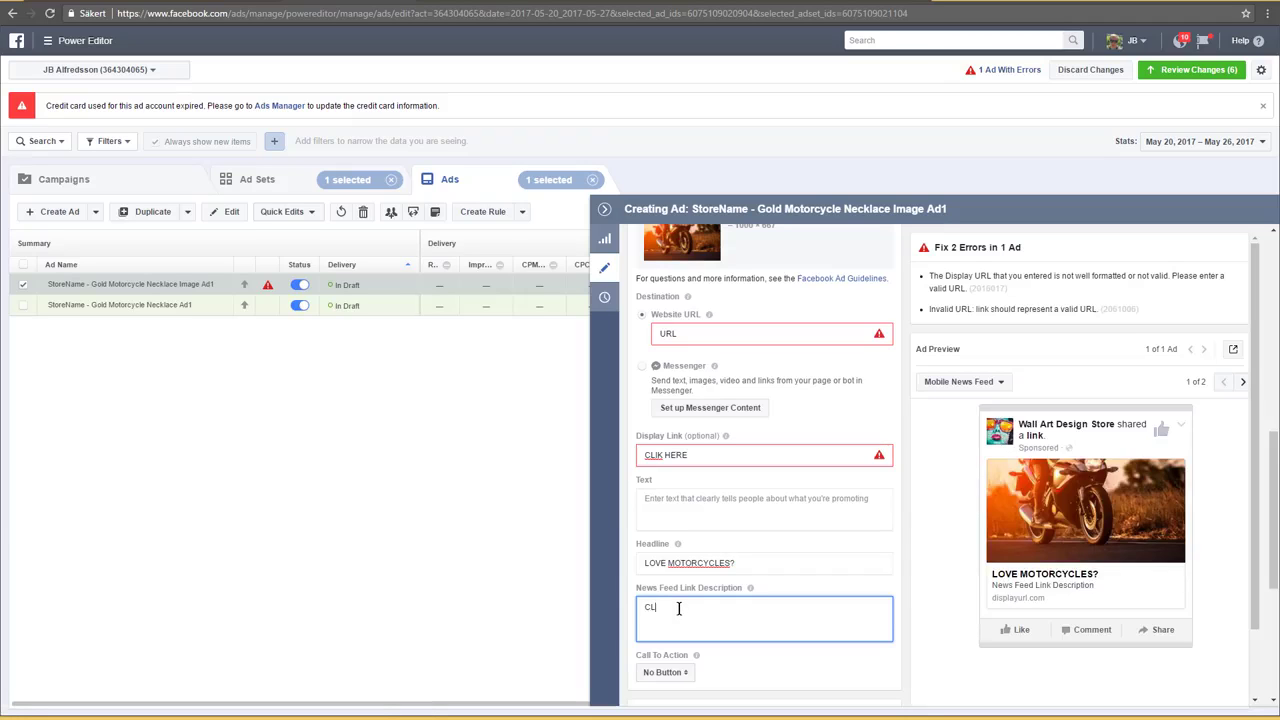
text(ICK HERE TO)
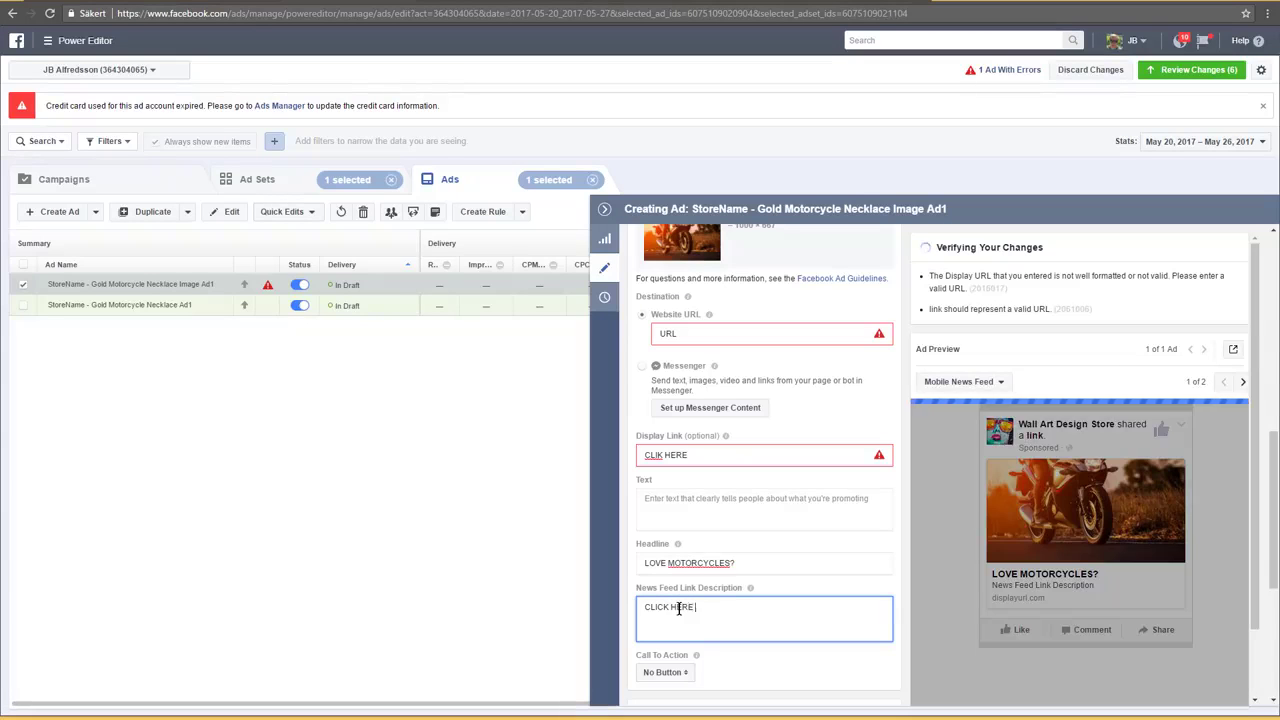
key(BackSpace)
key(BackSpace)
key(BackSpace)
key(BackSpace)
key(BackSpace)
key(BackSpace)
key(BackSpace)
key(BackSpace)
key(BackSpace)
key(BackSpace)
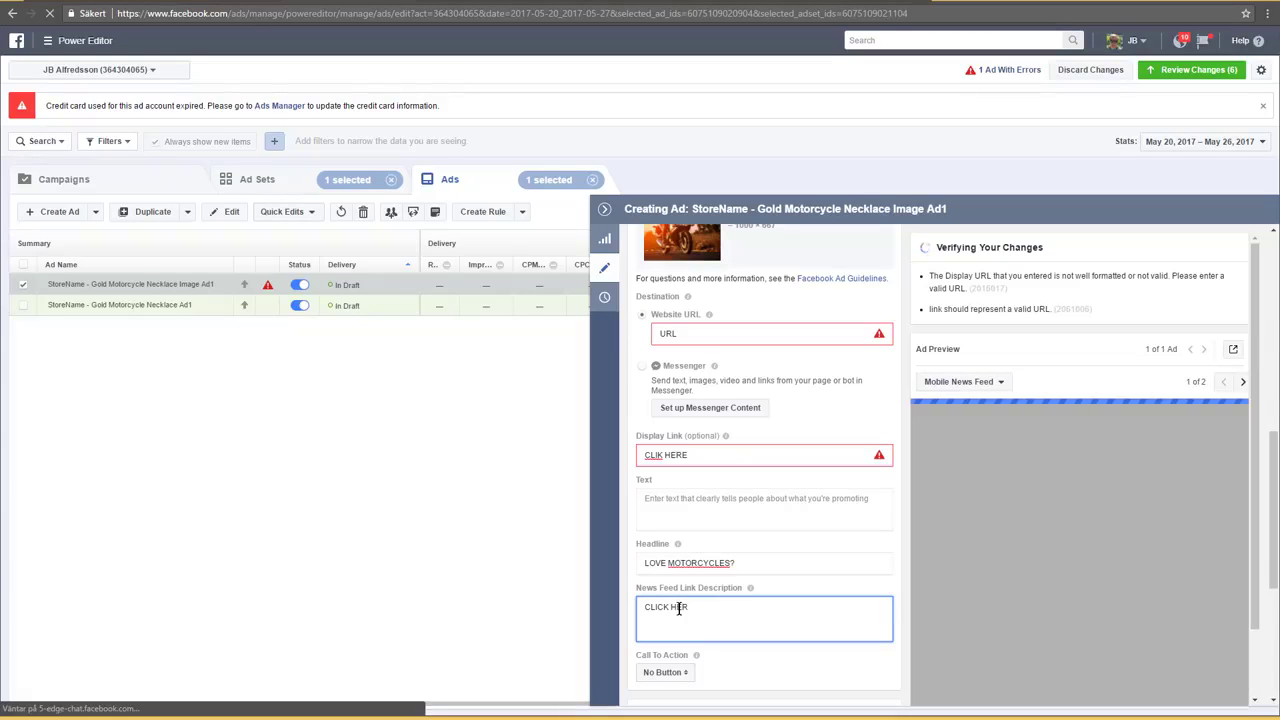
key(BackSpace)
key(BackSpace)
key(BackSpace)
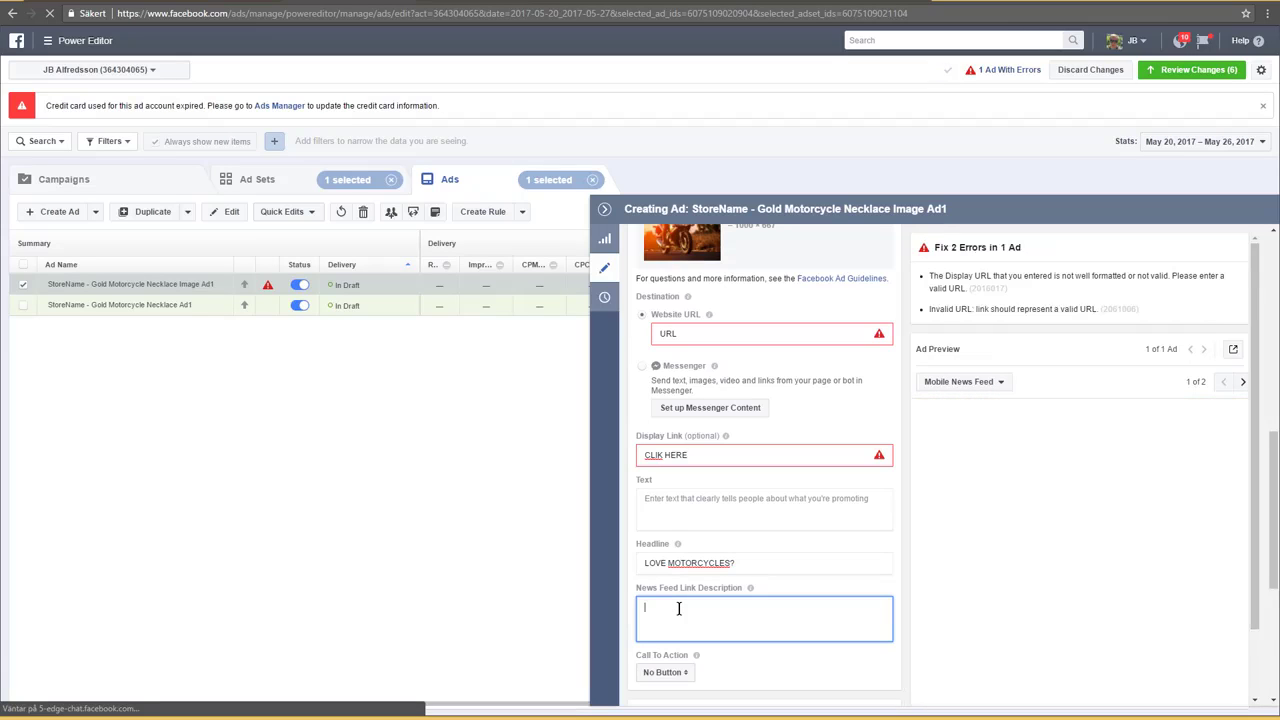
Set the News Feed link description to "OUR NEW GOLDEN MOTORCYCLE NECKLACE IS 50% OFF TODAY. CLICK HERE TO GET YOURS"
text(OUR NEW)
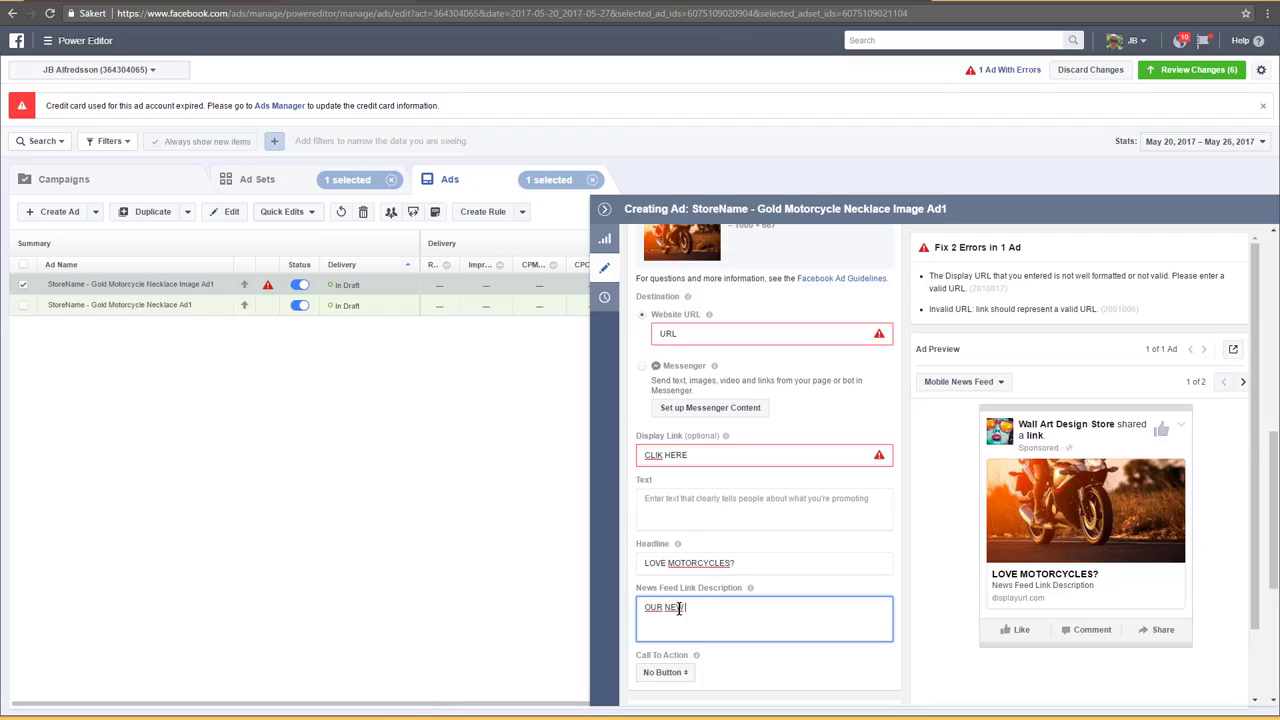
text( GO)
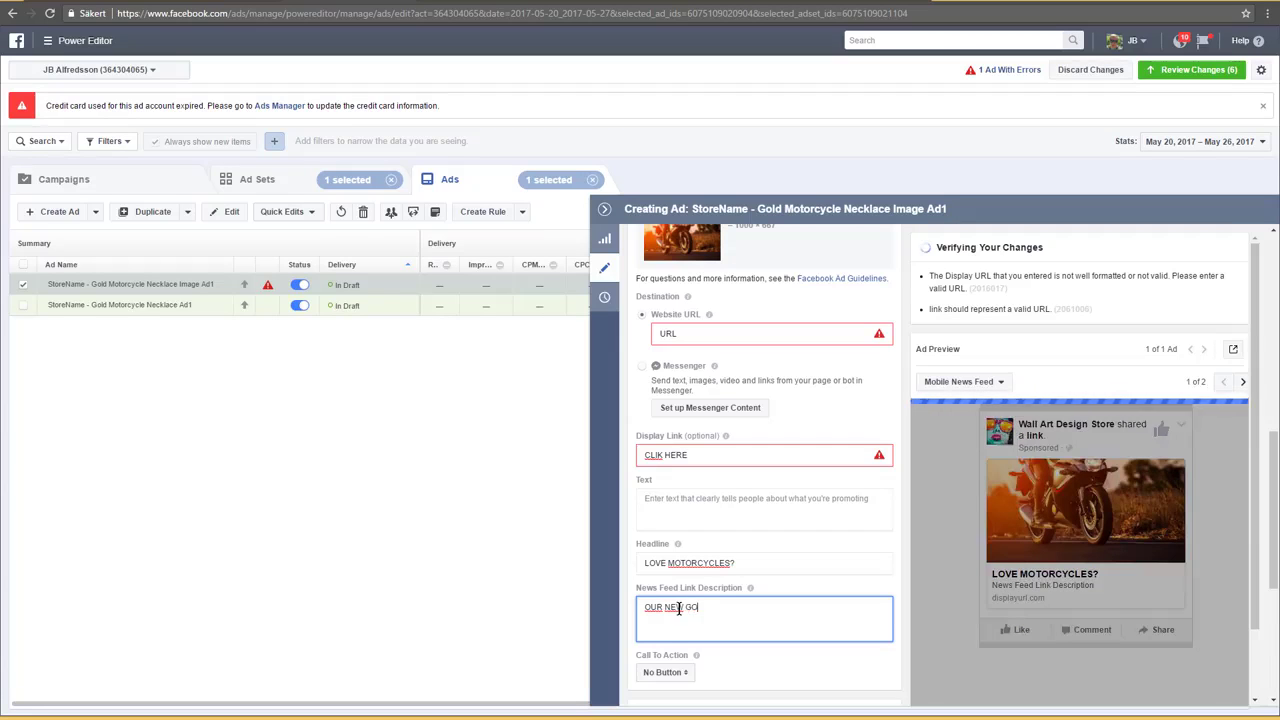
text(LDEN MOTRO)
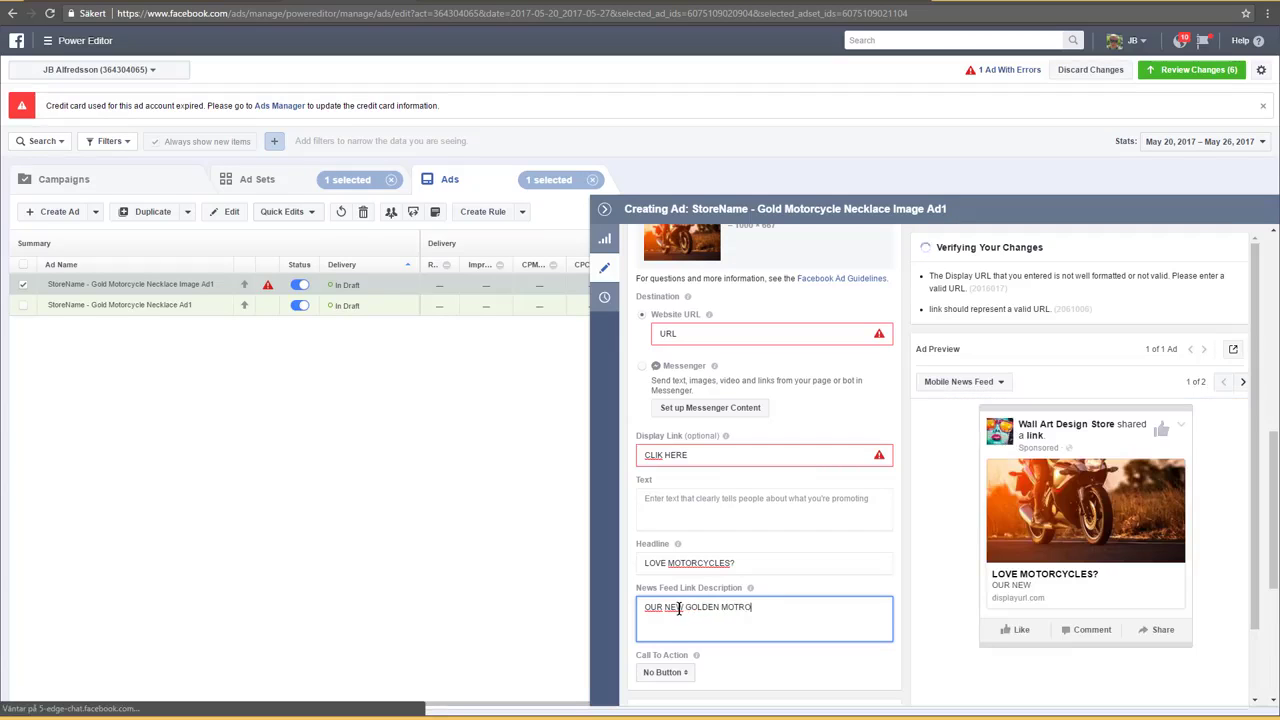
key(BackSpace)
key(BackSpace)
text(ORCYCLE NE)
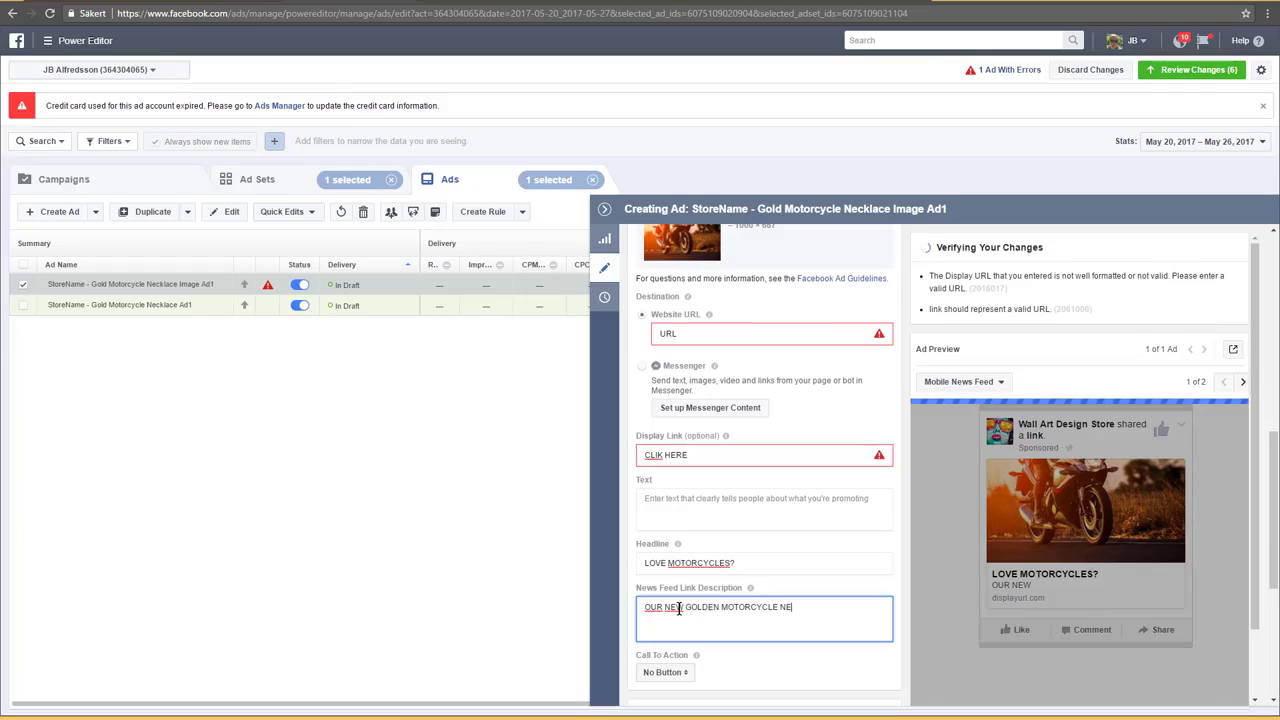
text(CKLASE IS)
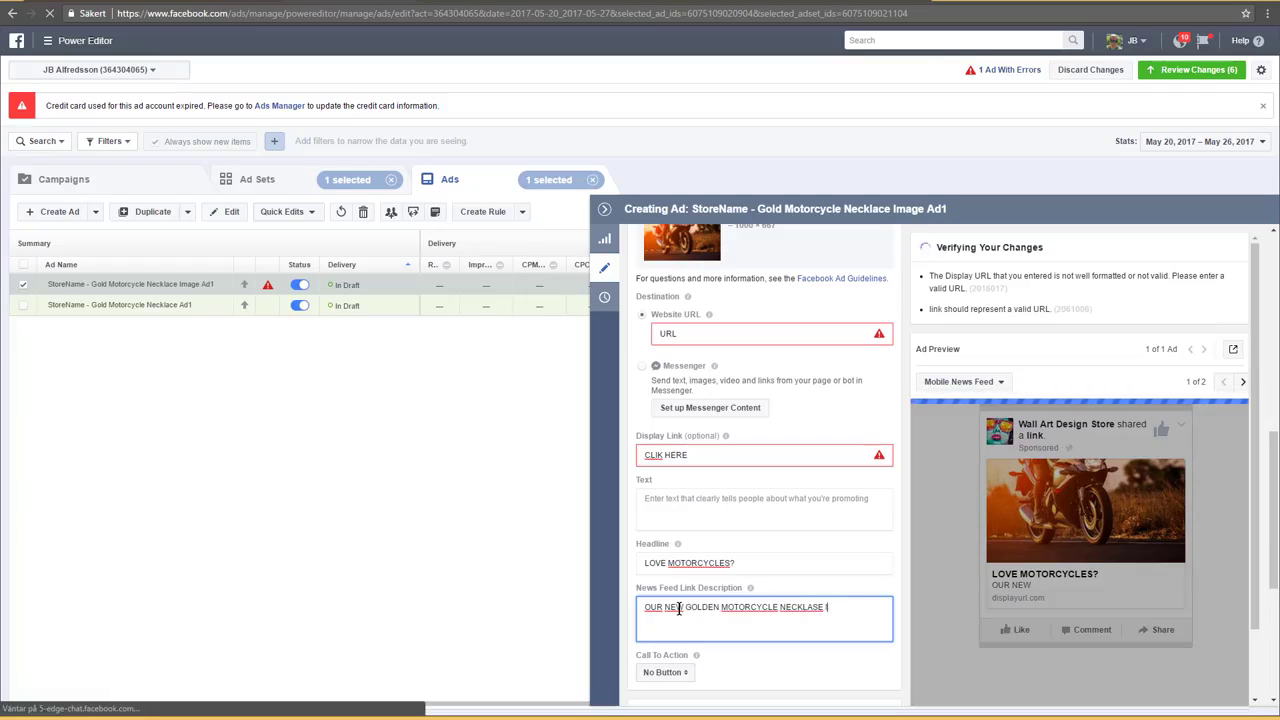
key(BackSpace)
key(BackSpace)
key(BackSpace)
key(BackSpace)
key(BackSpace)
text(CE IS)
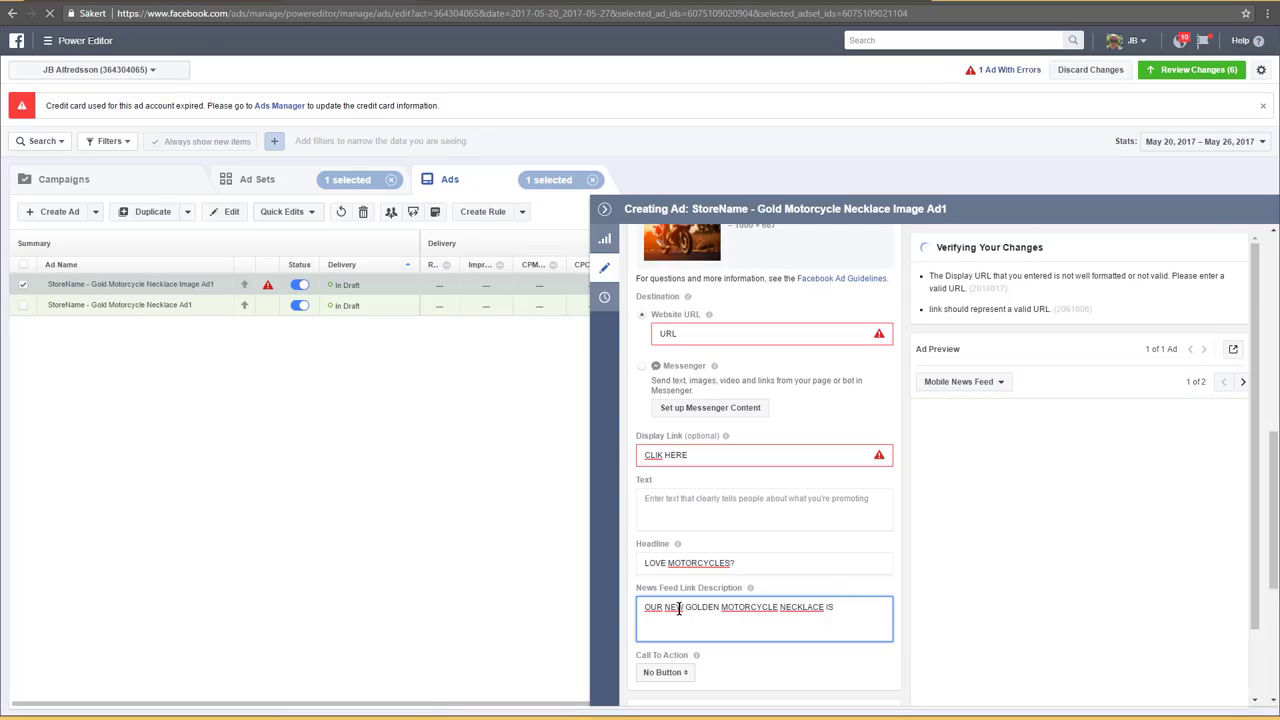
text( 50)
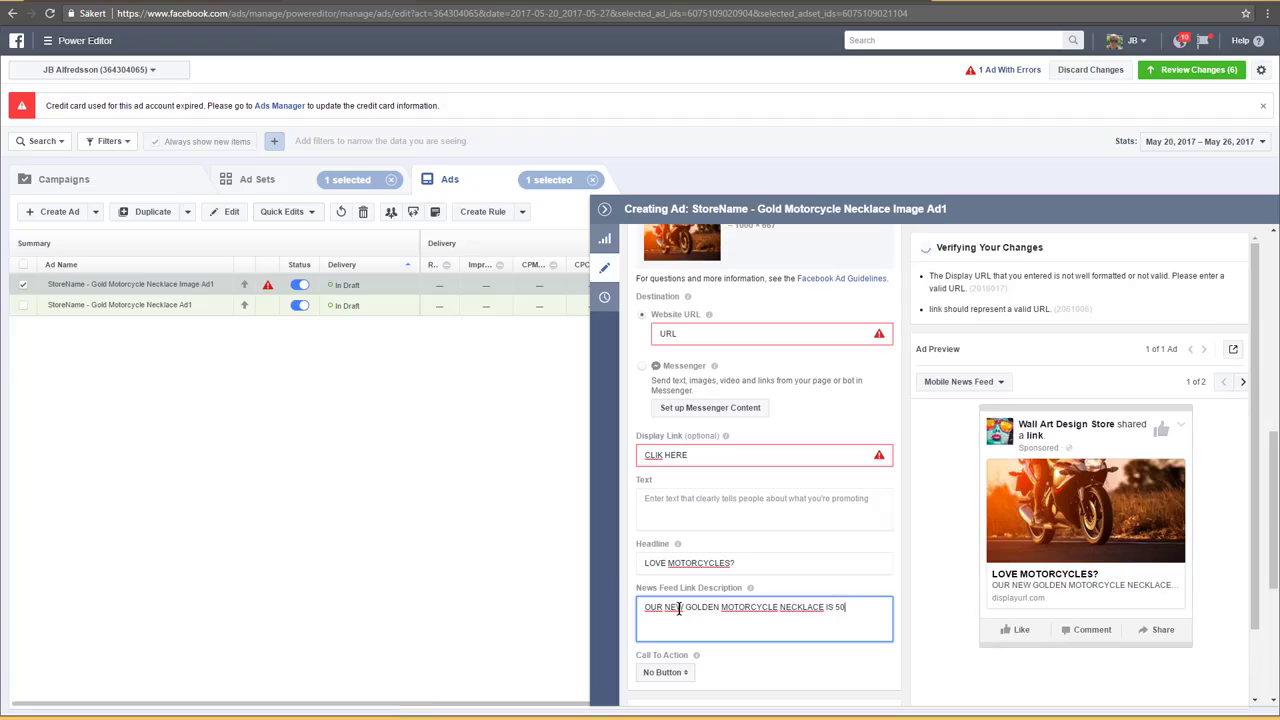
text(% OFF TODAY. CLI)
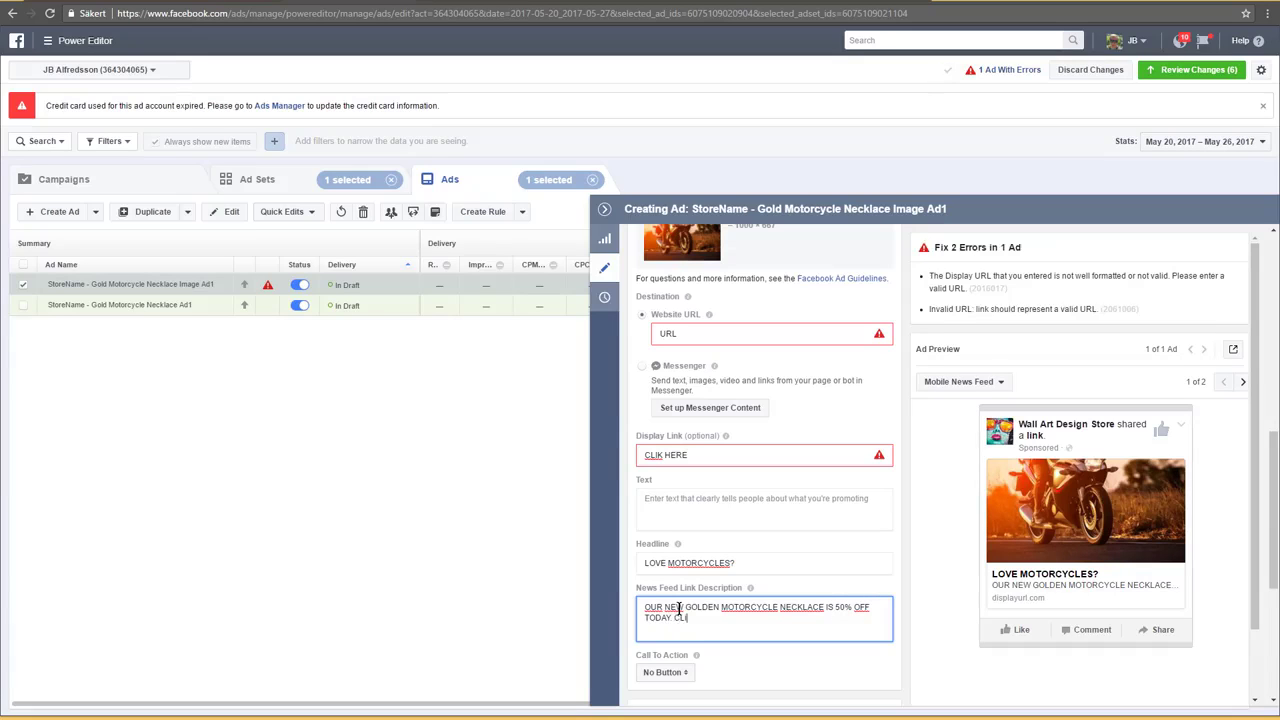
text(CK )
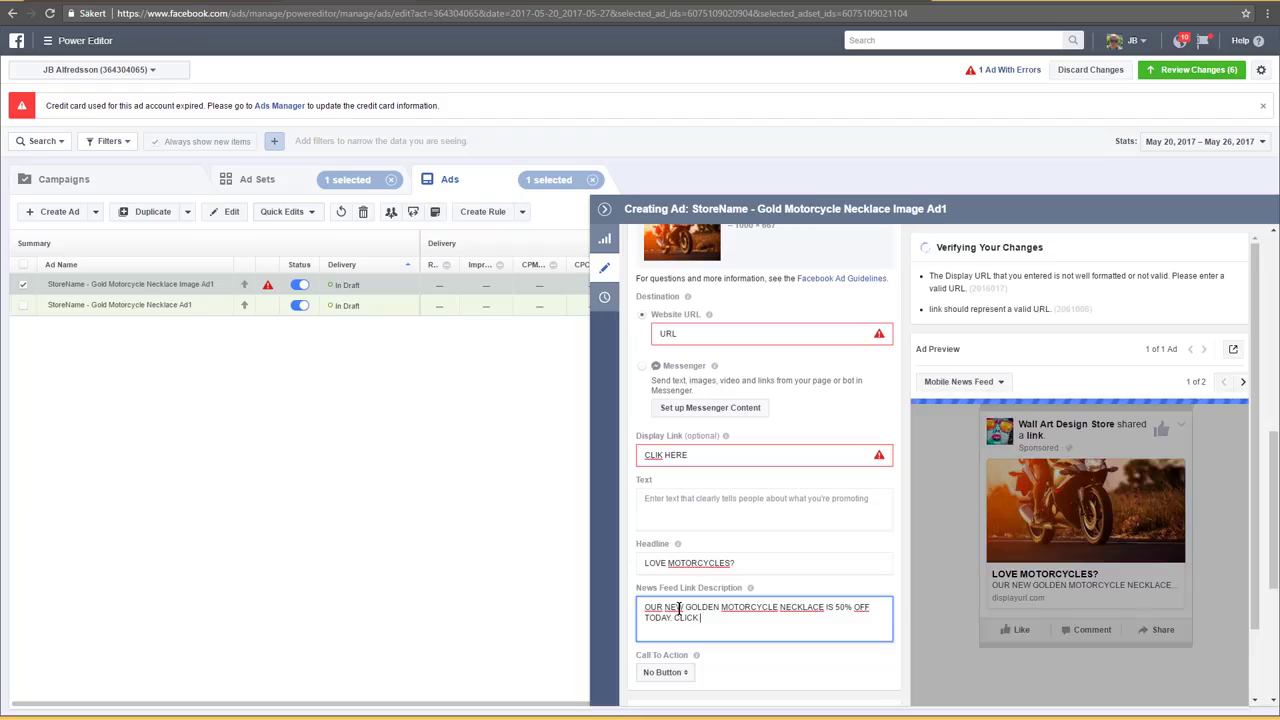
text(HERE TO ET)
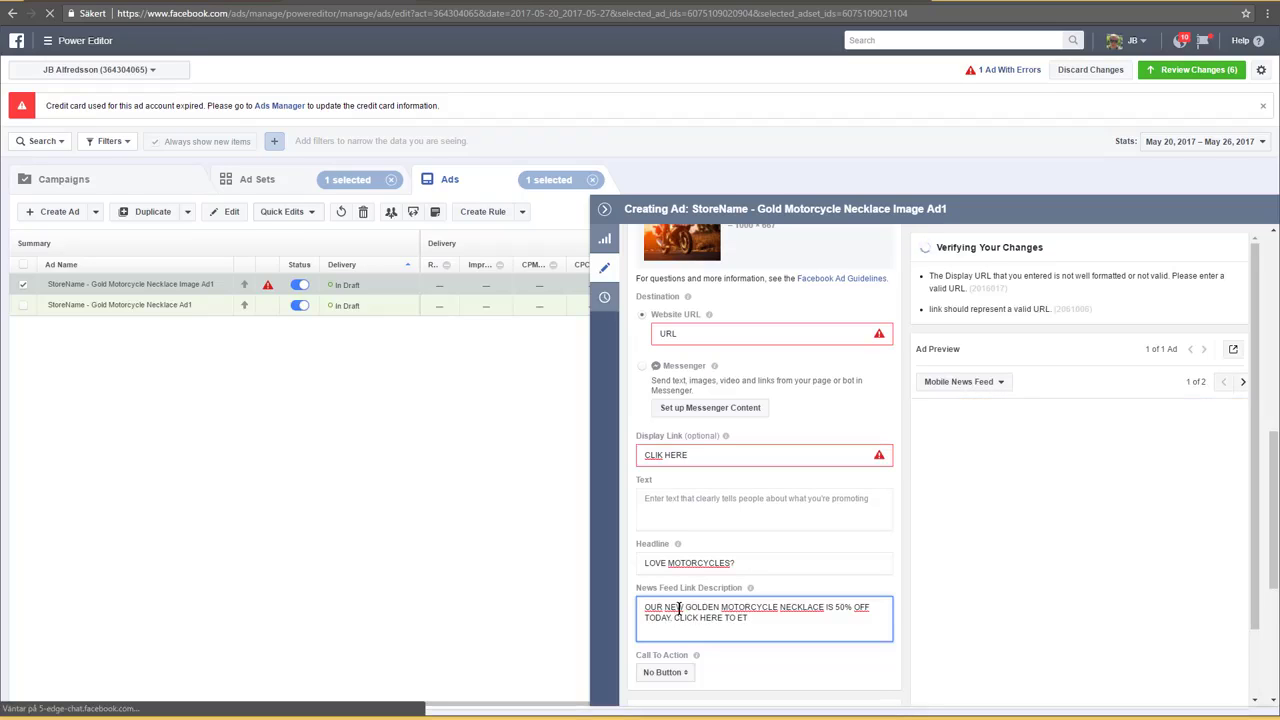
key(Left)
key(Left)
text(G)
key(End)
text(YOURS)
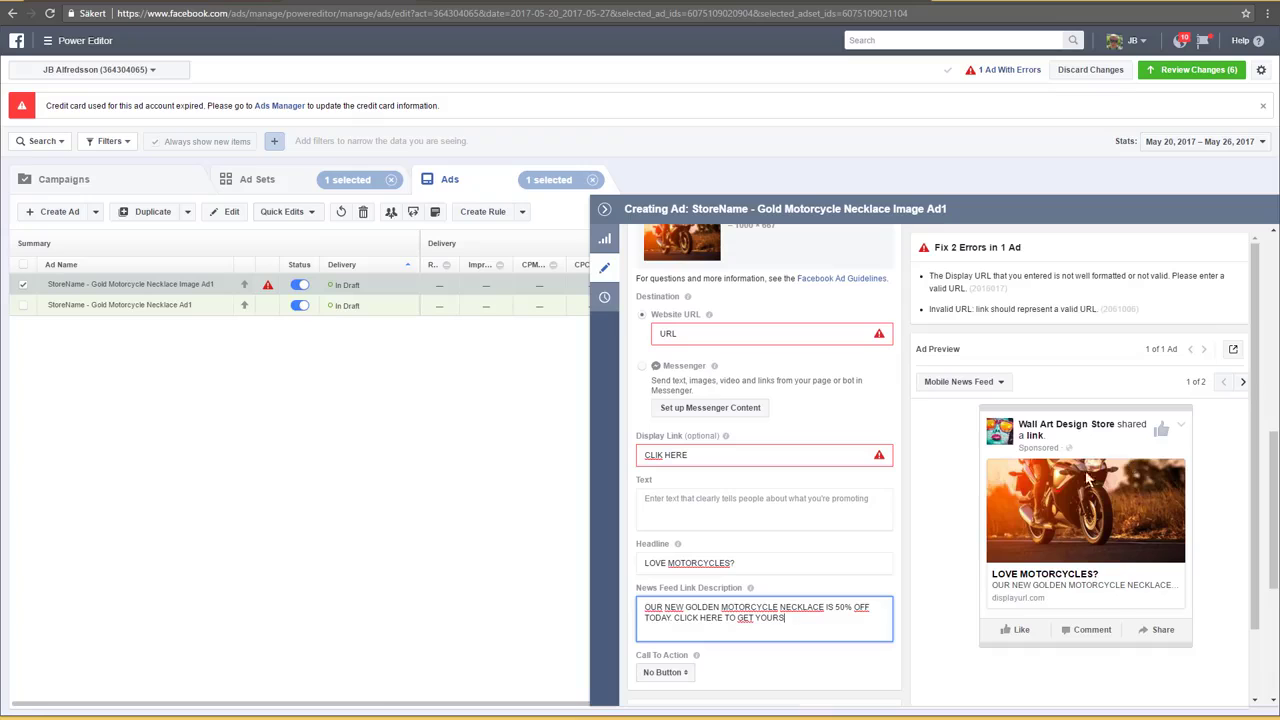
Set the ad's call to action to Shop Now
click(684, 678)
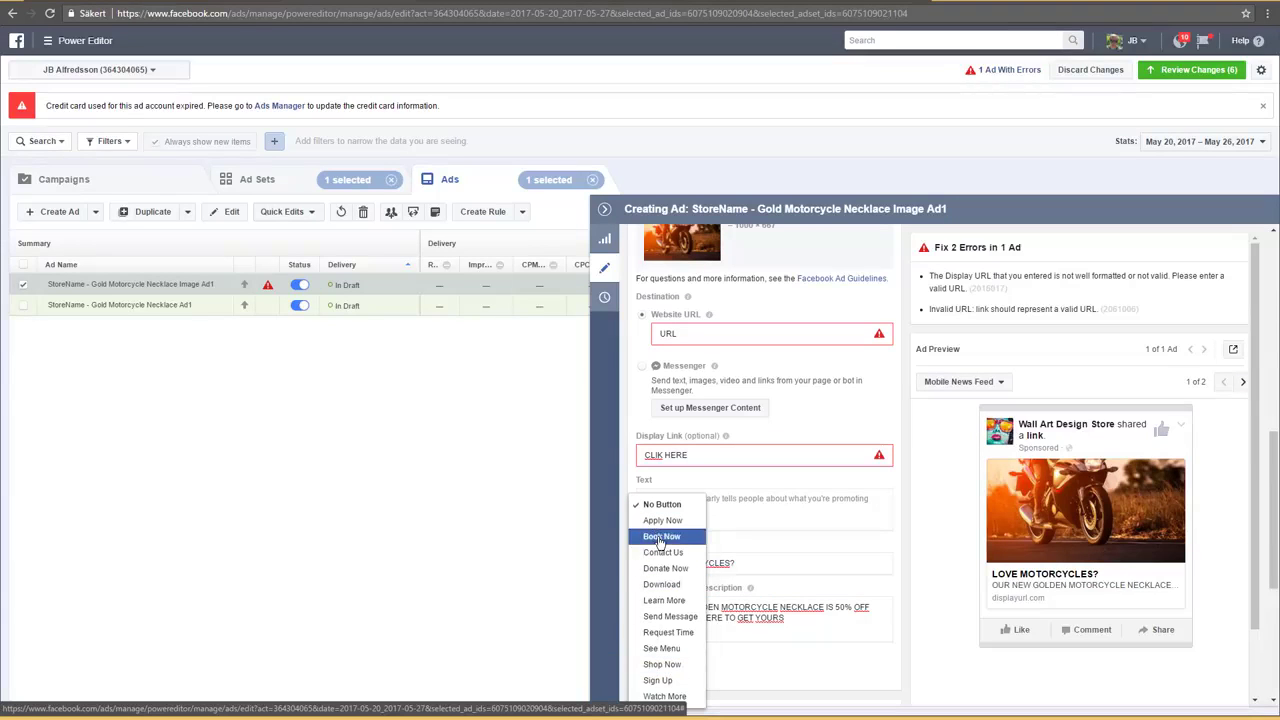
click(676, 668)
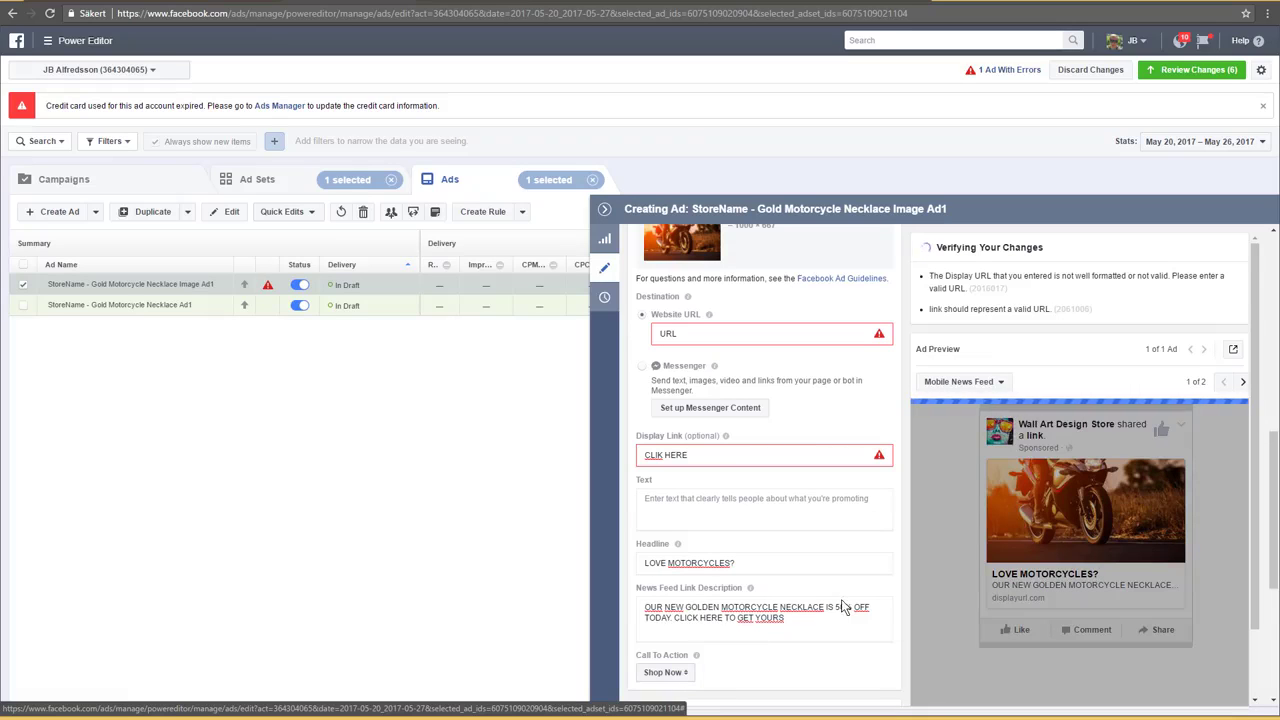
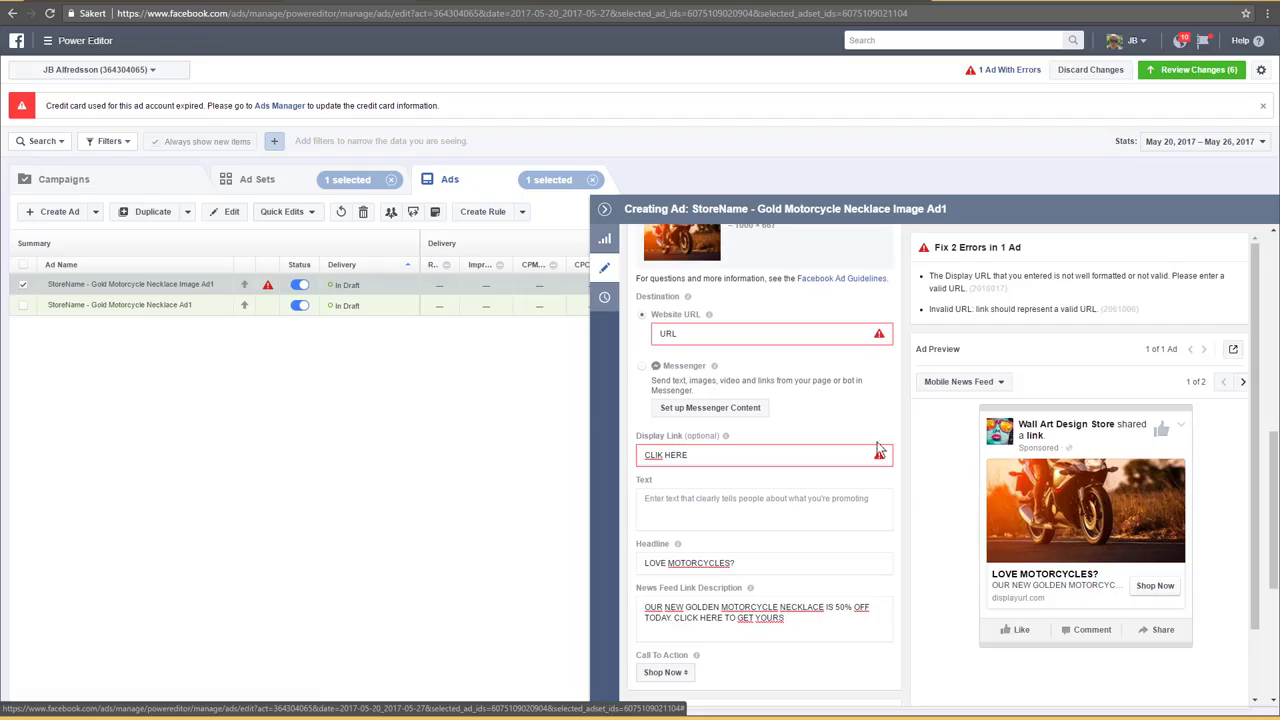
Replace the ad image with an uploaded photo of the necklace against the wooden crate, HTB1dVLeKVXXXXcqXXXXq6xXFXXX2.jpg
scroll(760, 420, up, 2)
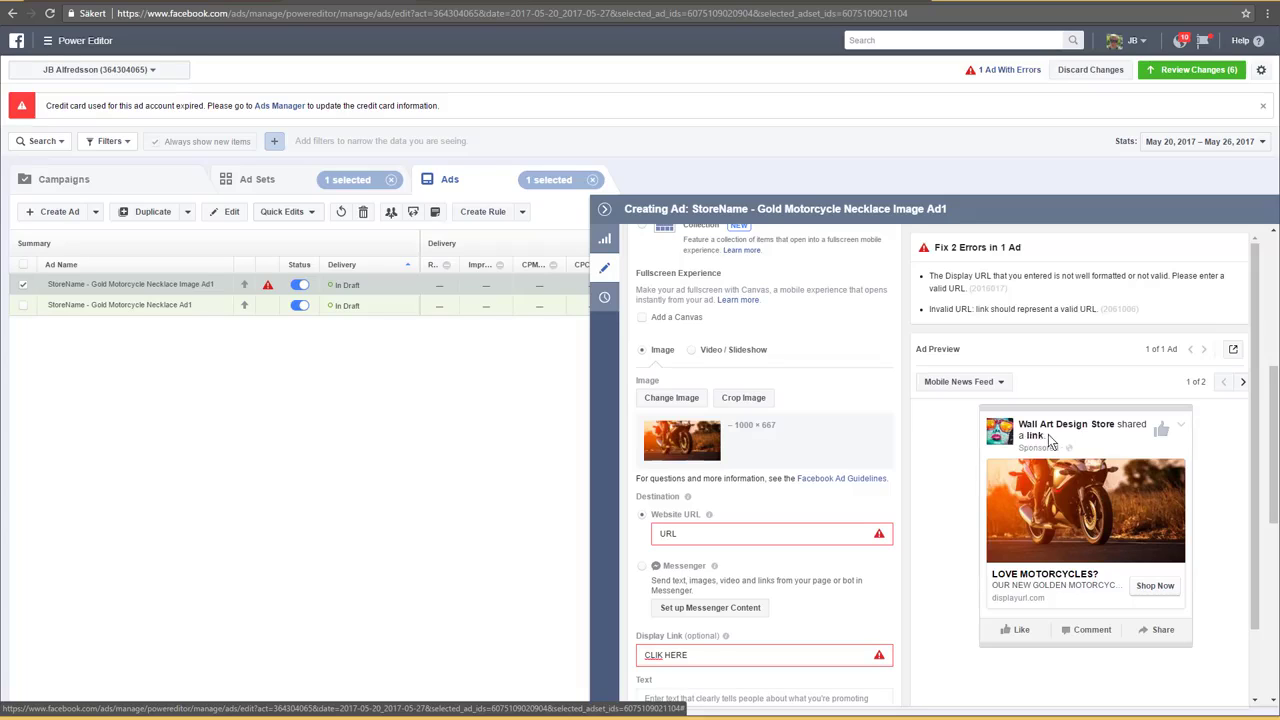
scroll(796, 484, up, 2)
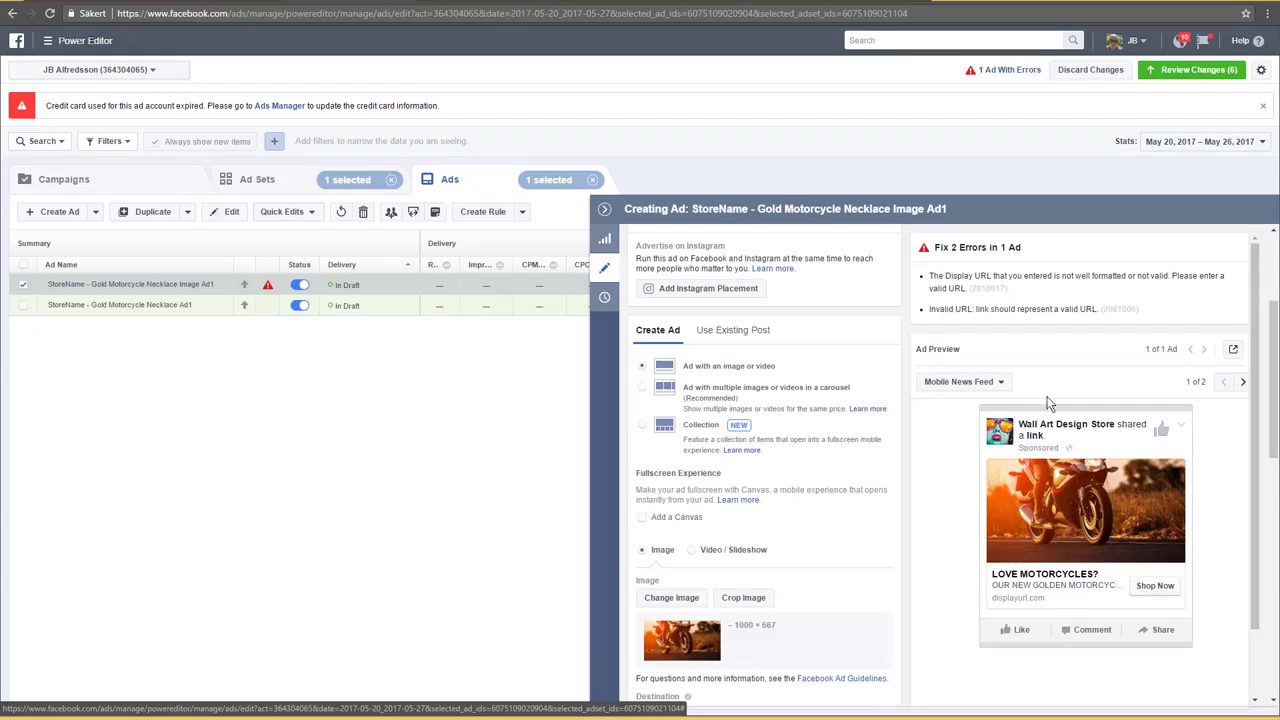
scroll(757, 543, down, 1)
click(674, 531)
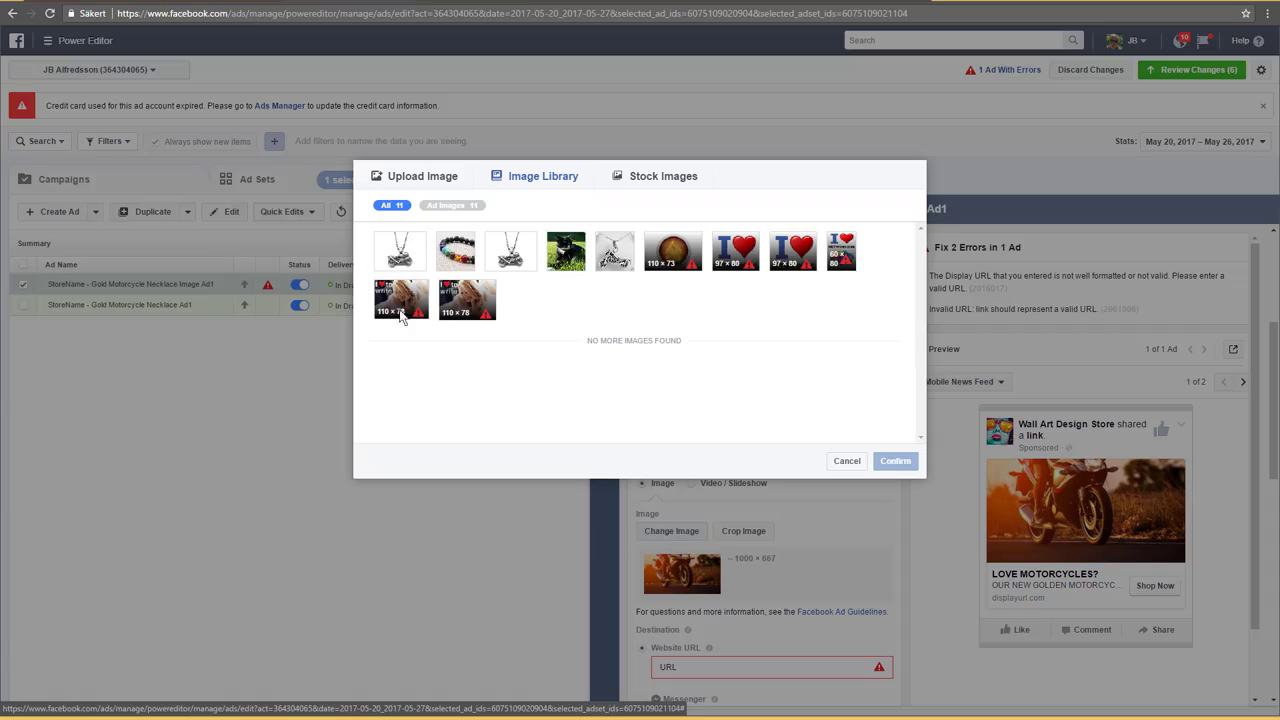
click(405, 178)
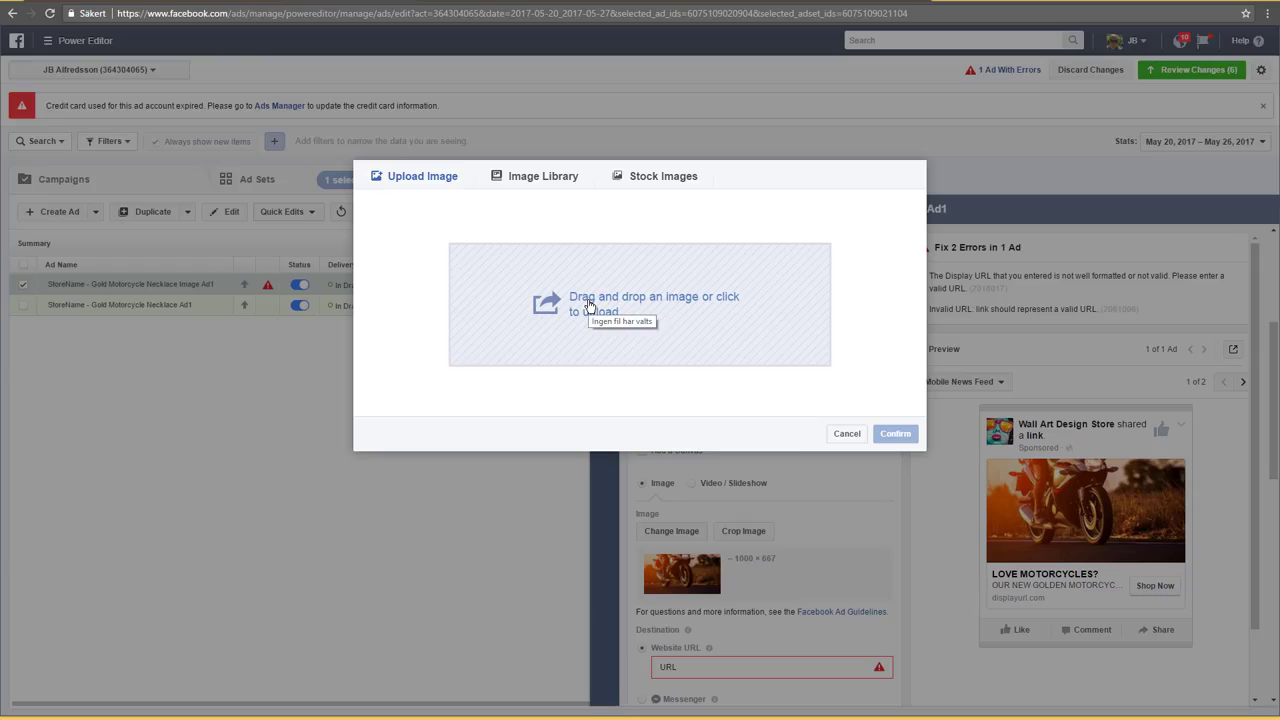
click(518, 279)
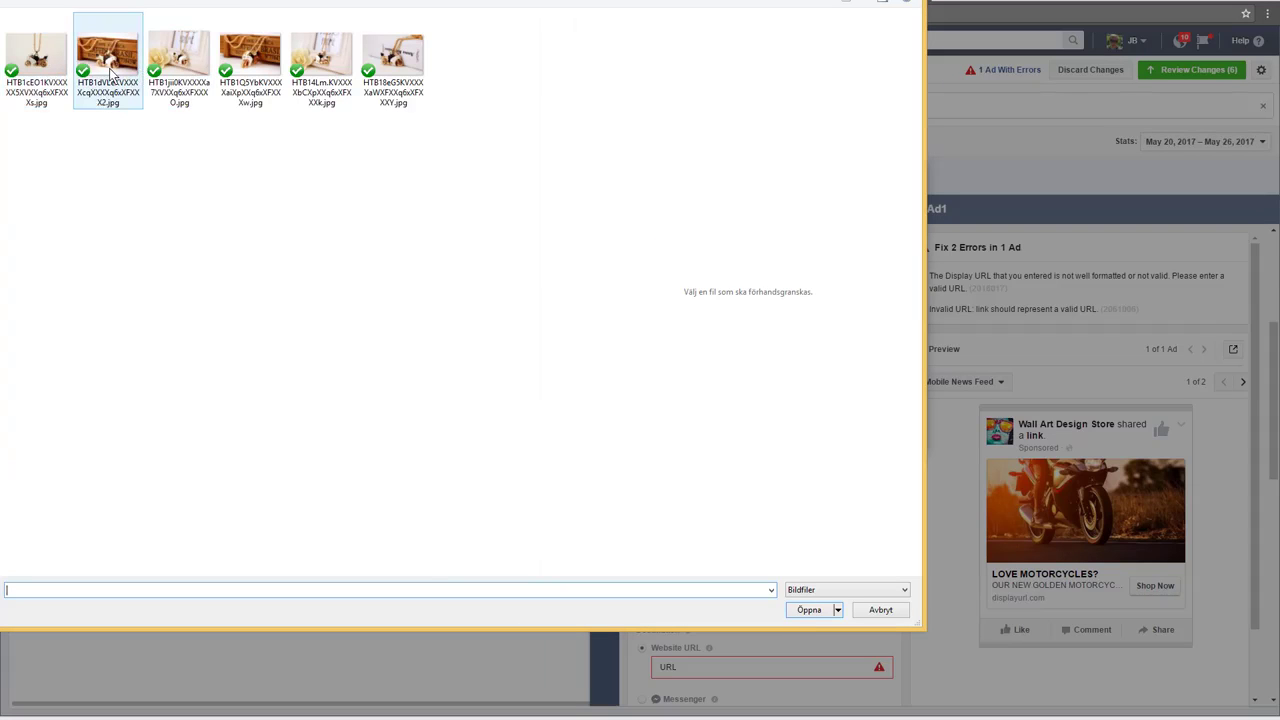
click(107, 65)
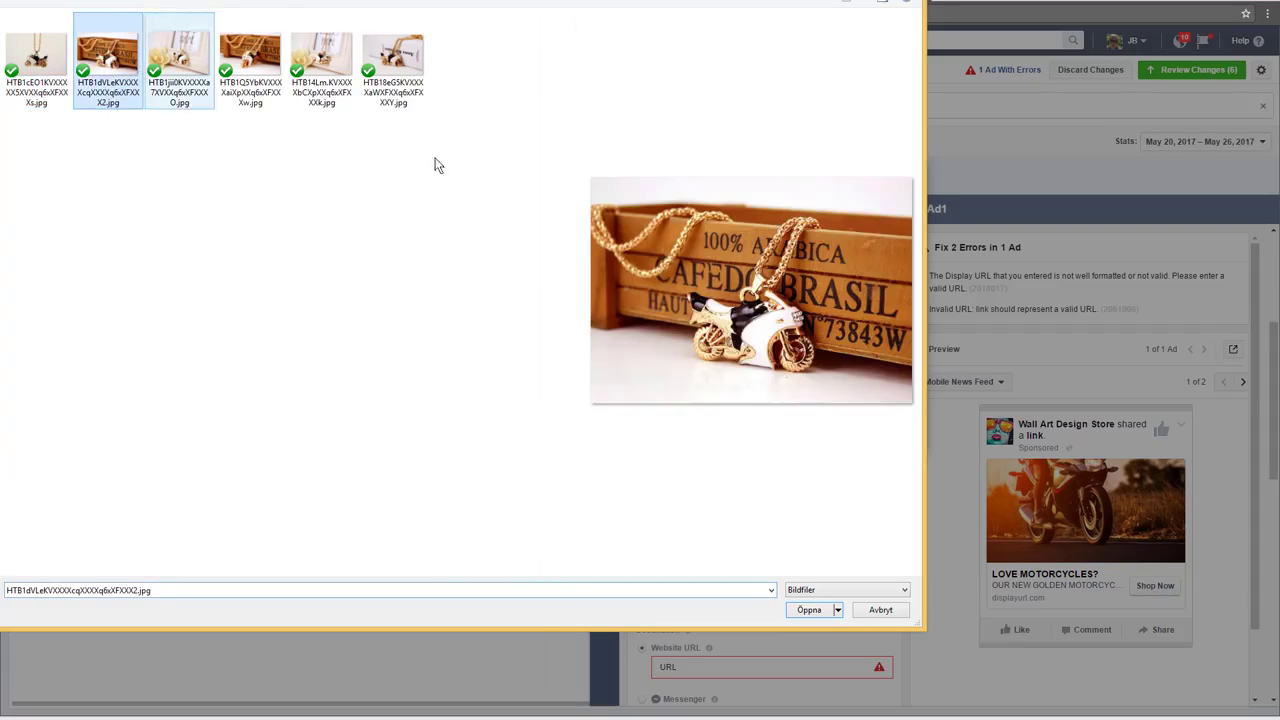
click(809, 610)
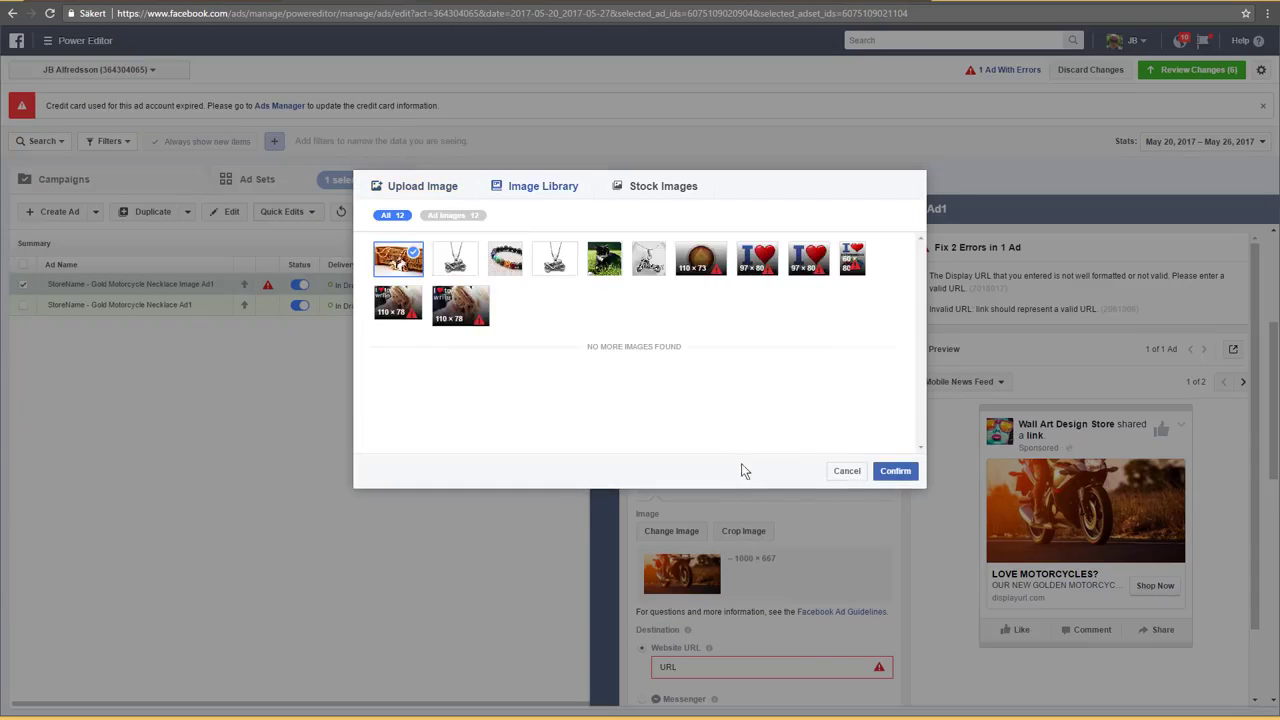
click(892, 471)
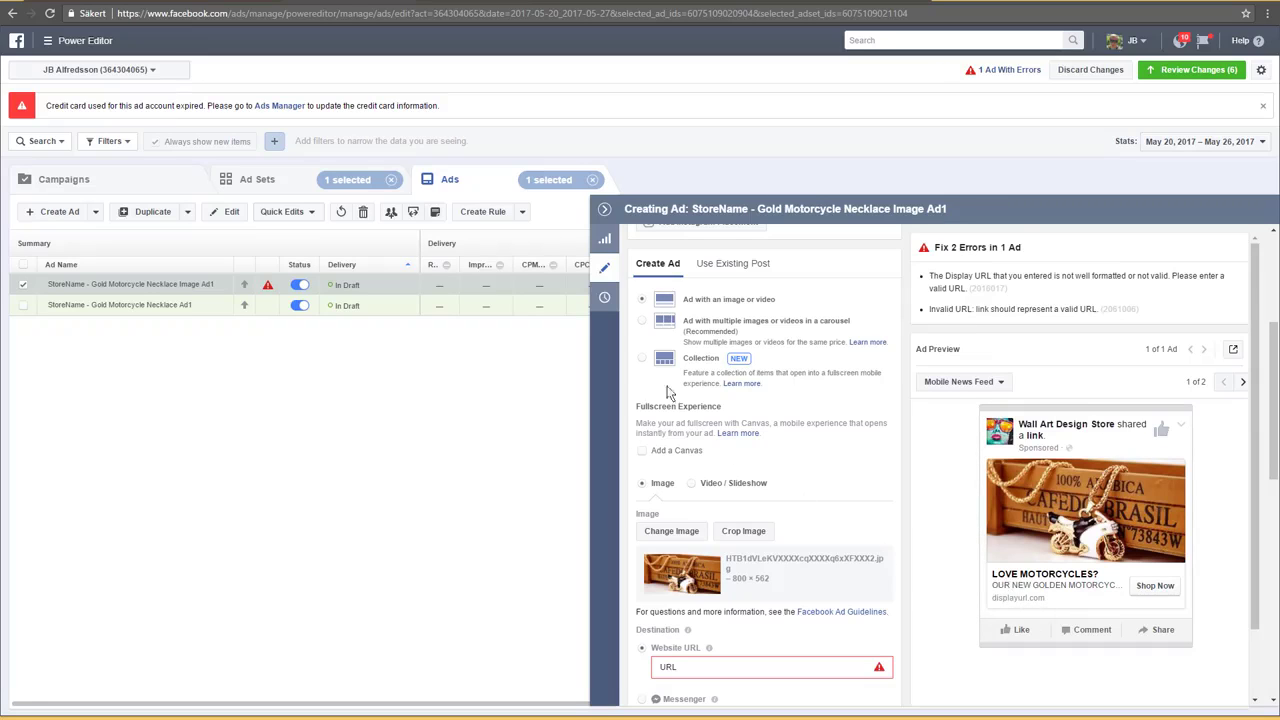
Switch the ad to use an existing post and start creating a new page post for it
scroll(735, 390, up, 3)
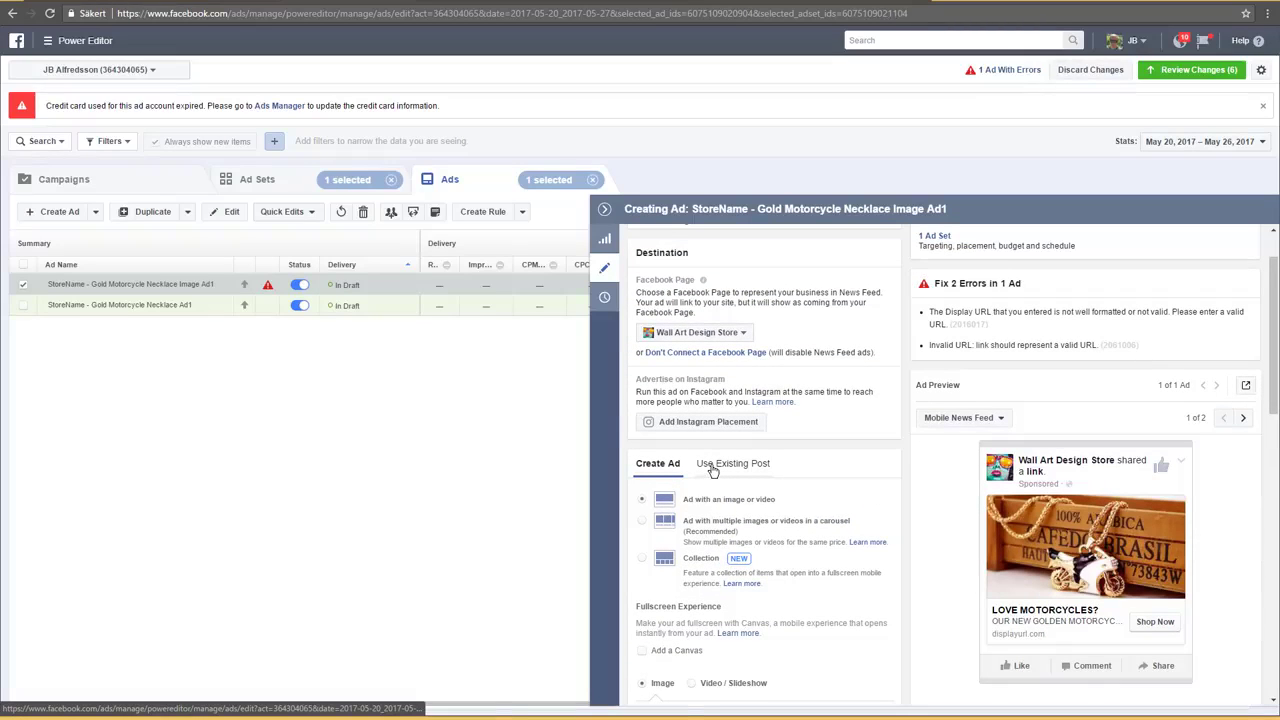
click(713, 468)
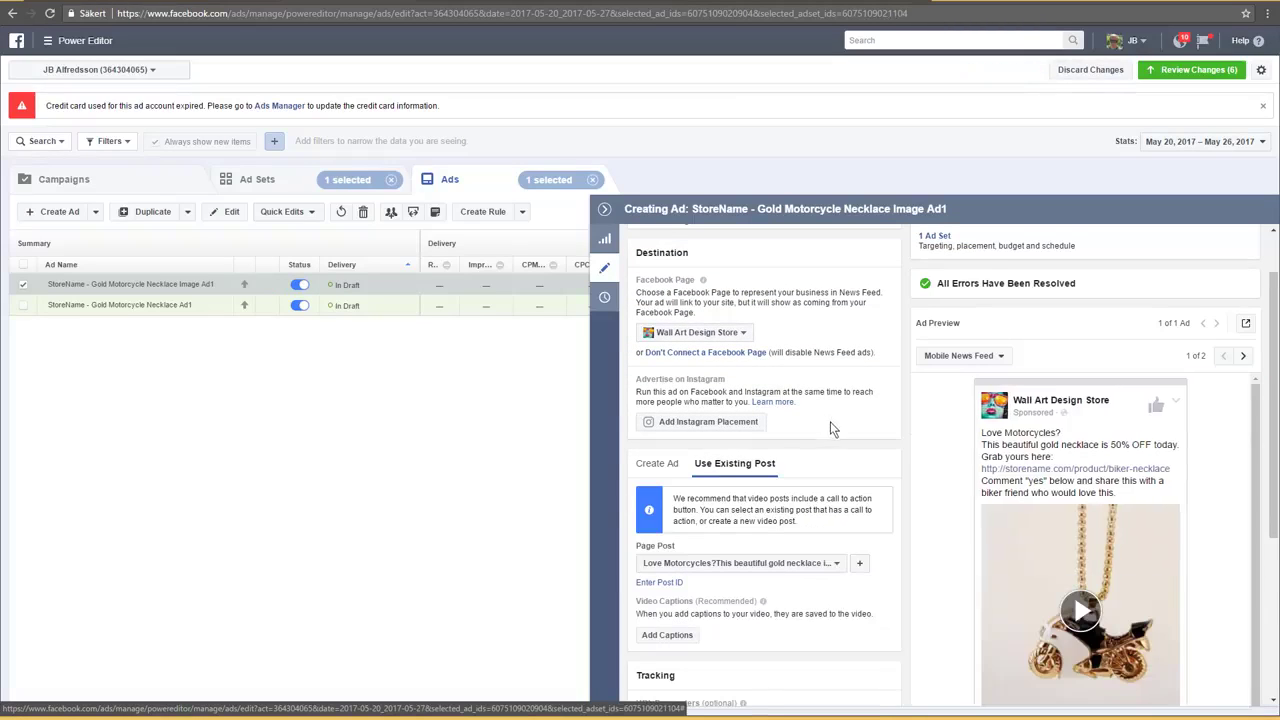
scroll(835, 420, down, 2)
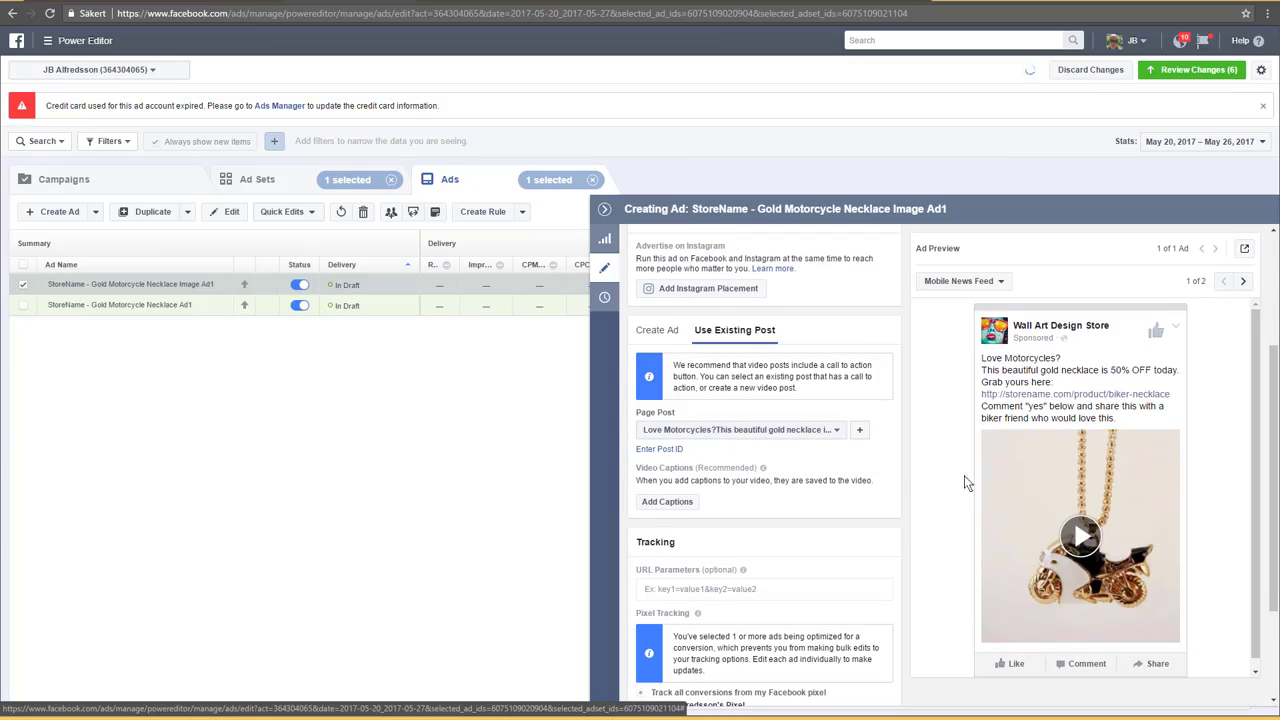
click(857, 432)
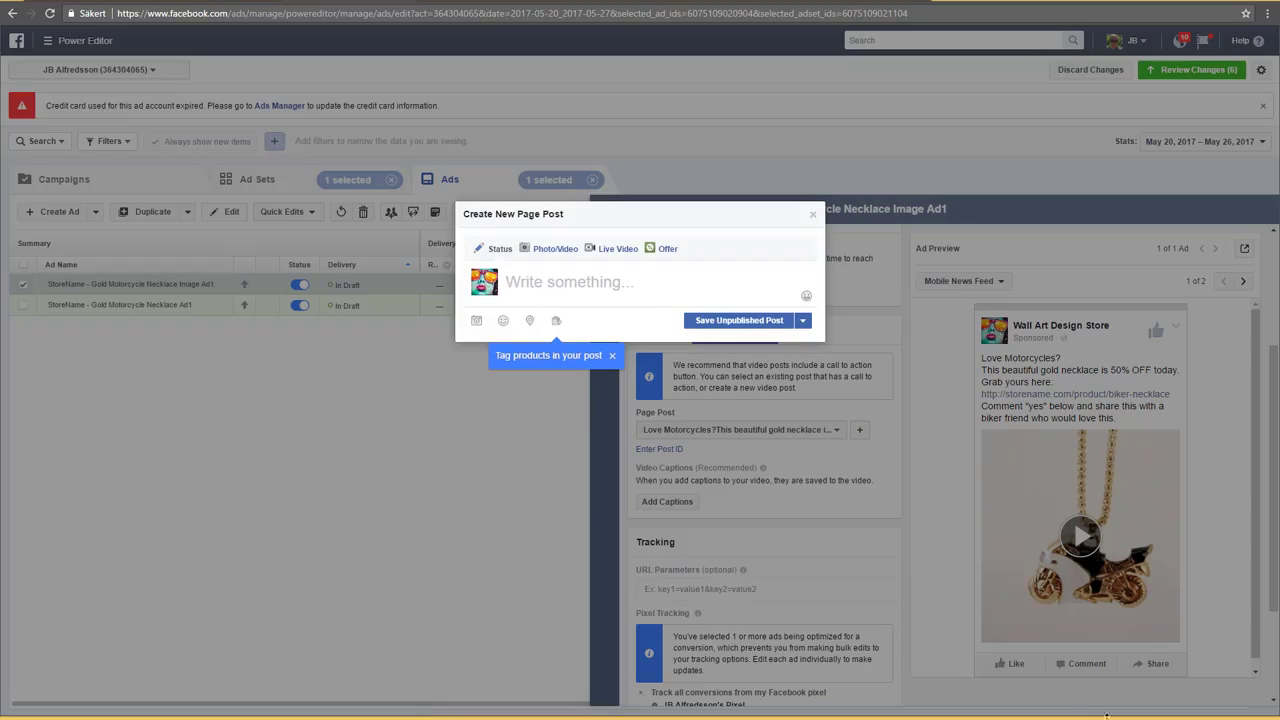
Upload the wooden-crate necklace photo HTB1dVLeKVXXXXcqXXXXq6xXFXXX2.jpg to the new page post
click(476, 326)
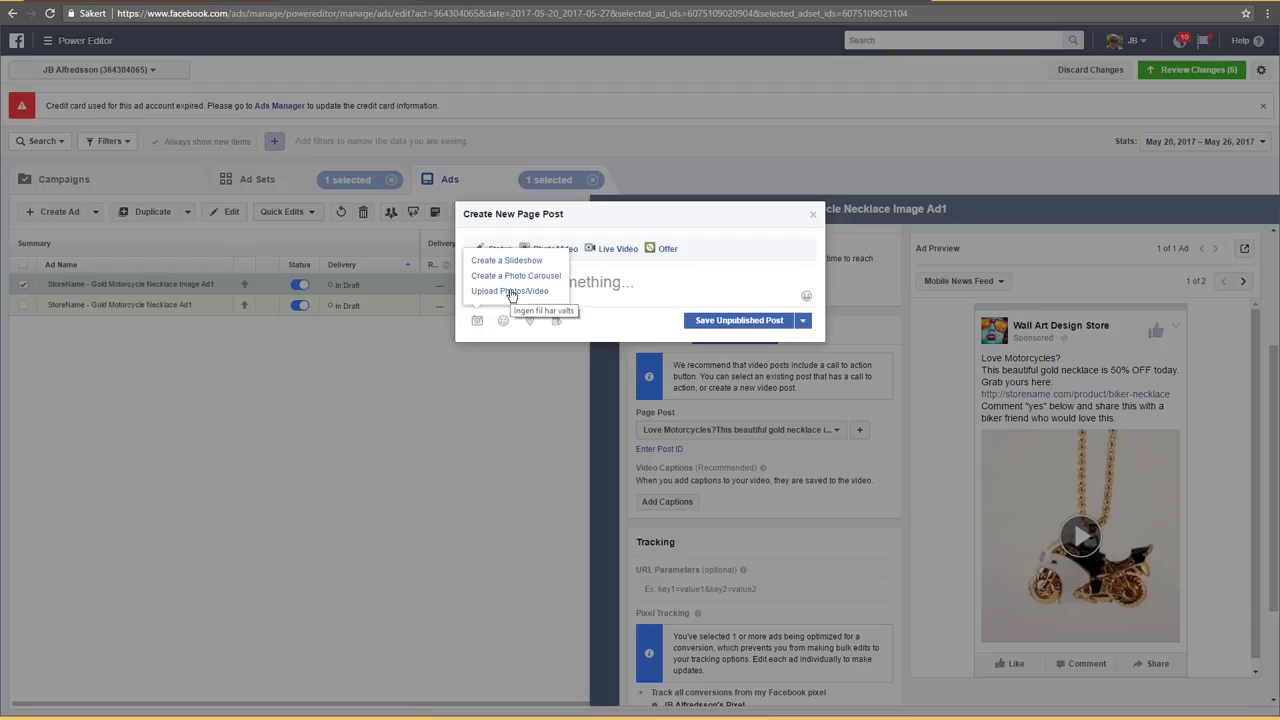
click(494, 292)
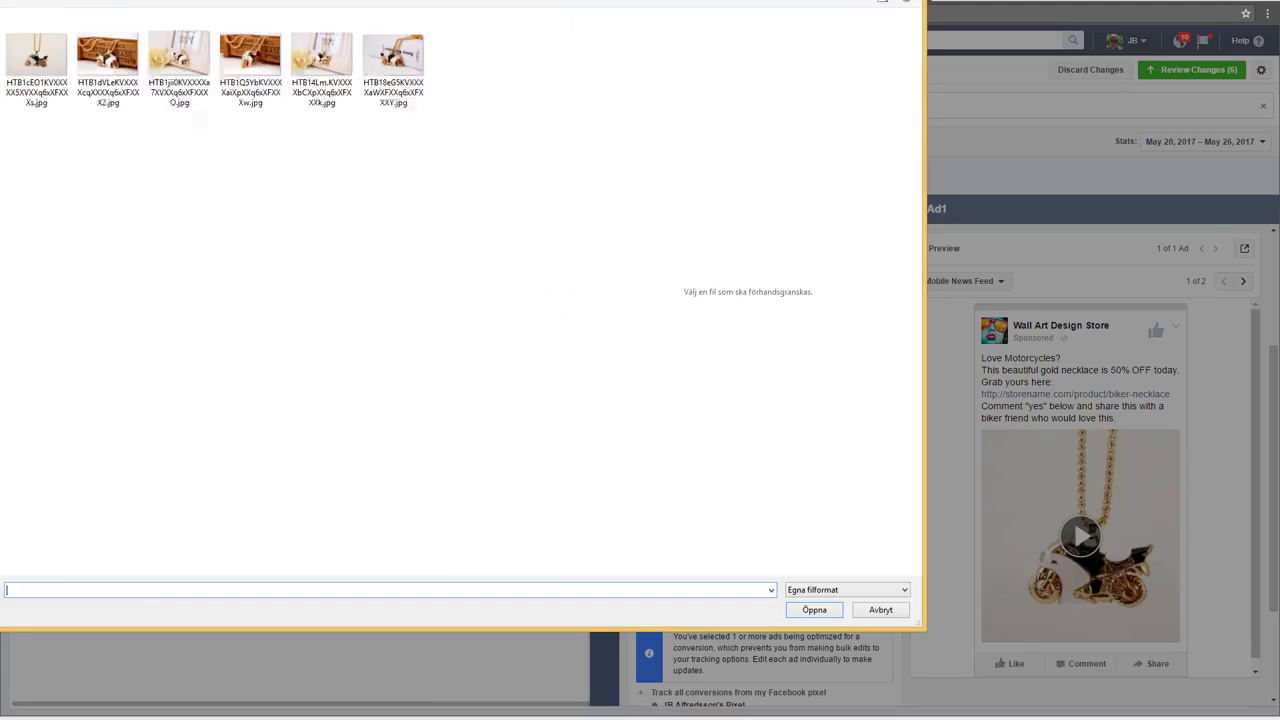
click(116, 62)
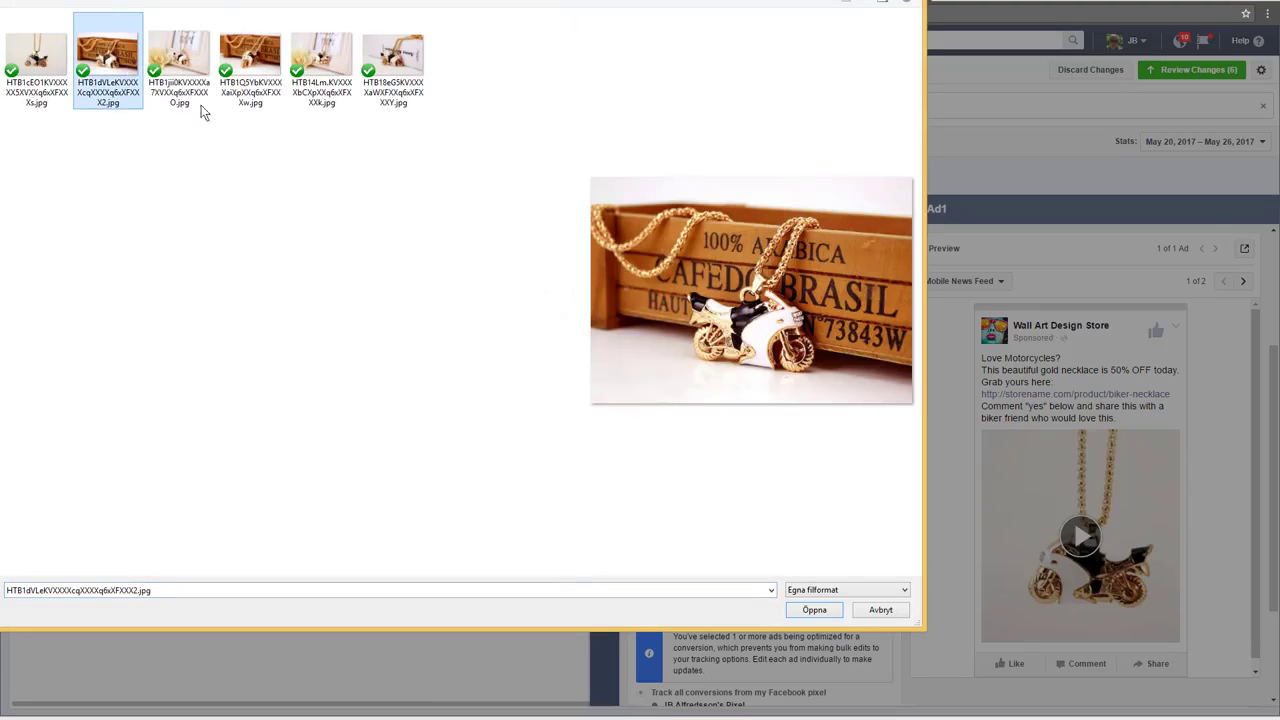
click(811, 611)
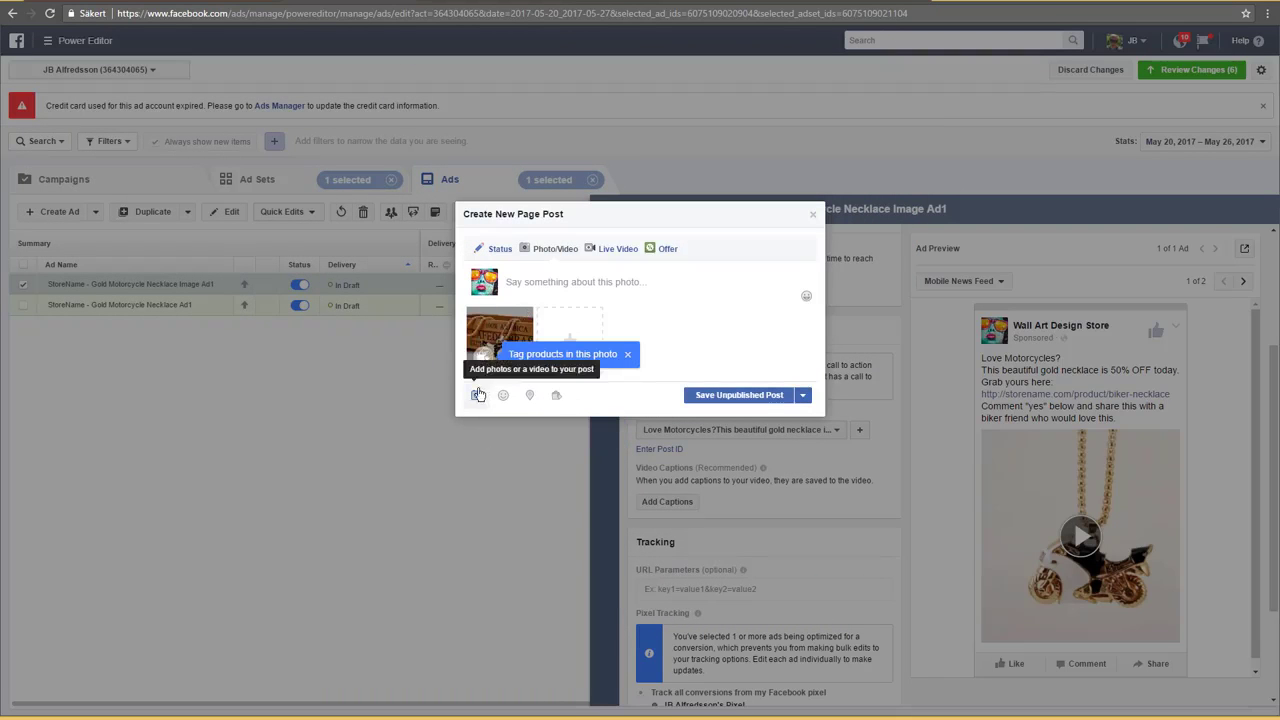
Caption the new photo page post "Love Motorcycles?" and save it as an unpublished post for the ad
click(629, 355)
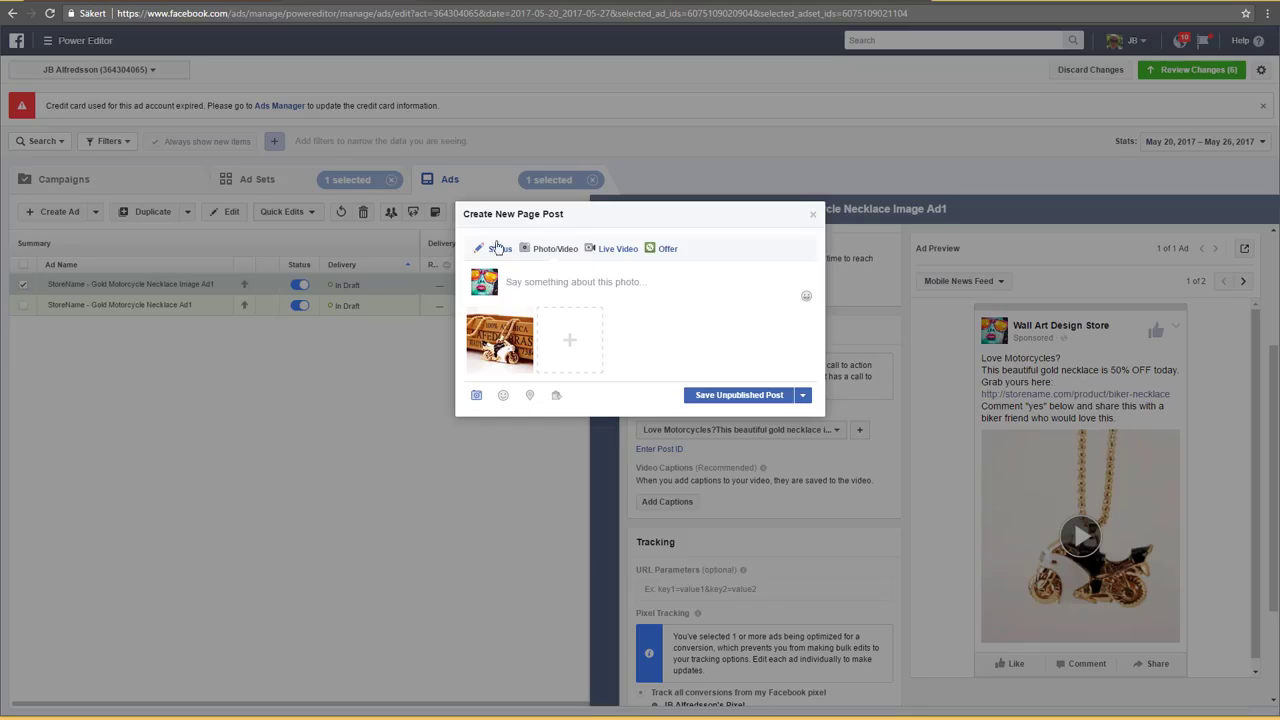
click(535, 284)
text(Love Motorcycles?)
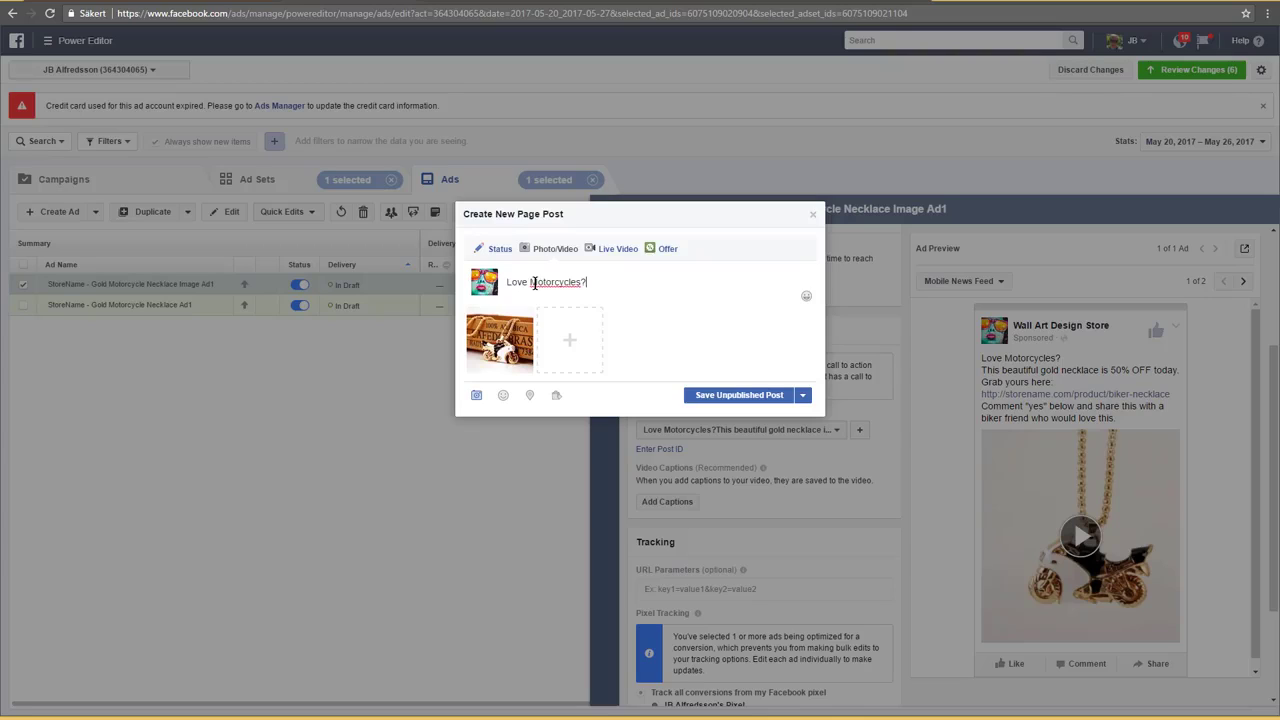
click(770, 396)
click(744, 399)
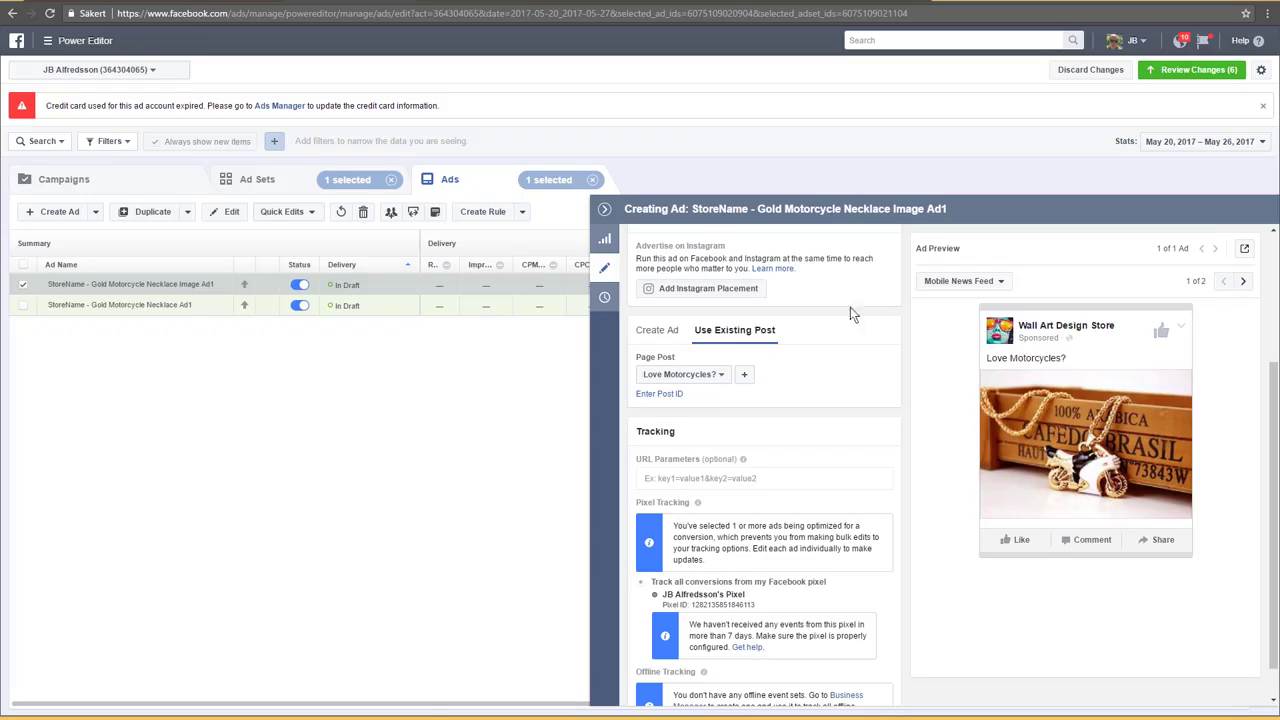
Switch the ad's page post to the unpublished necklace video post offering 50% OFF today, and close the ad editing pane
click(718, 374)
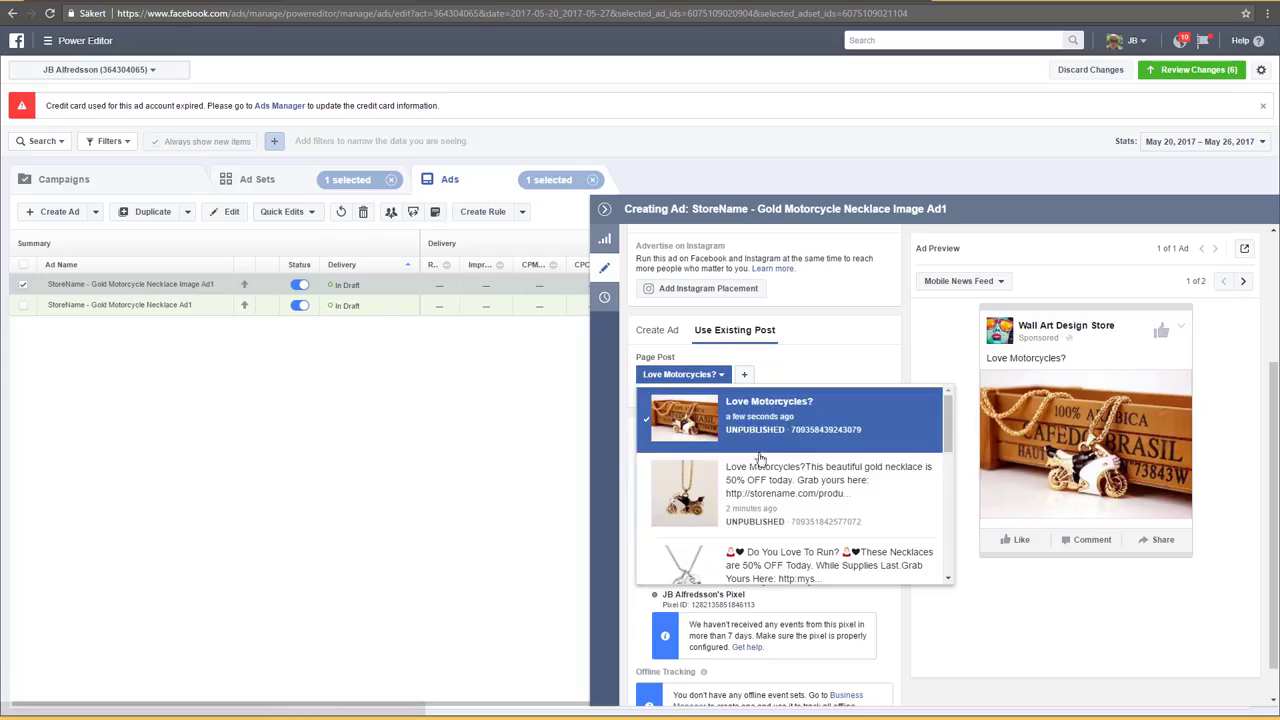
click(768, 474)
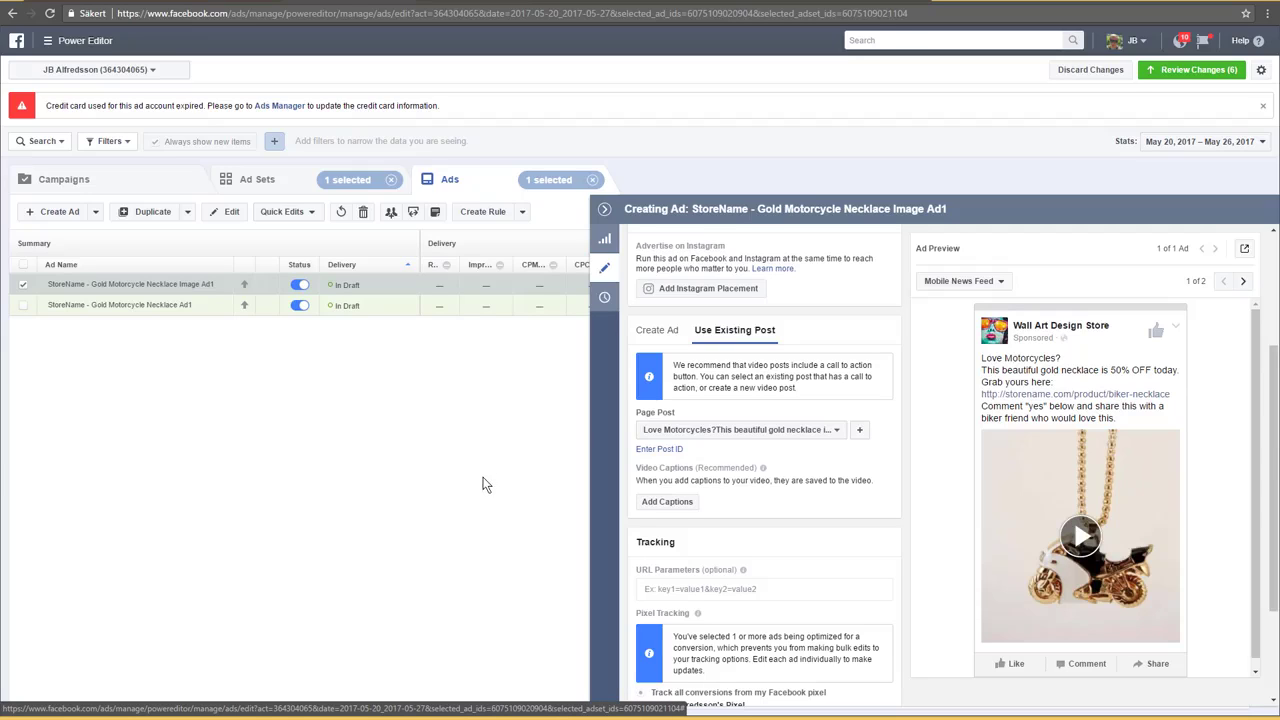
click(604, 208)
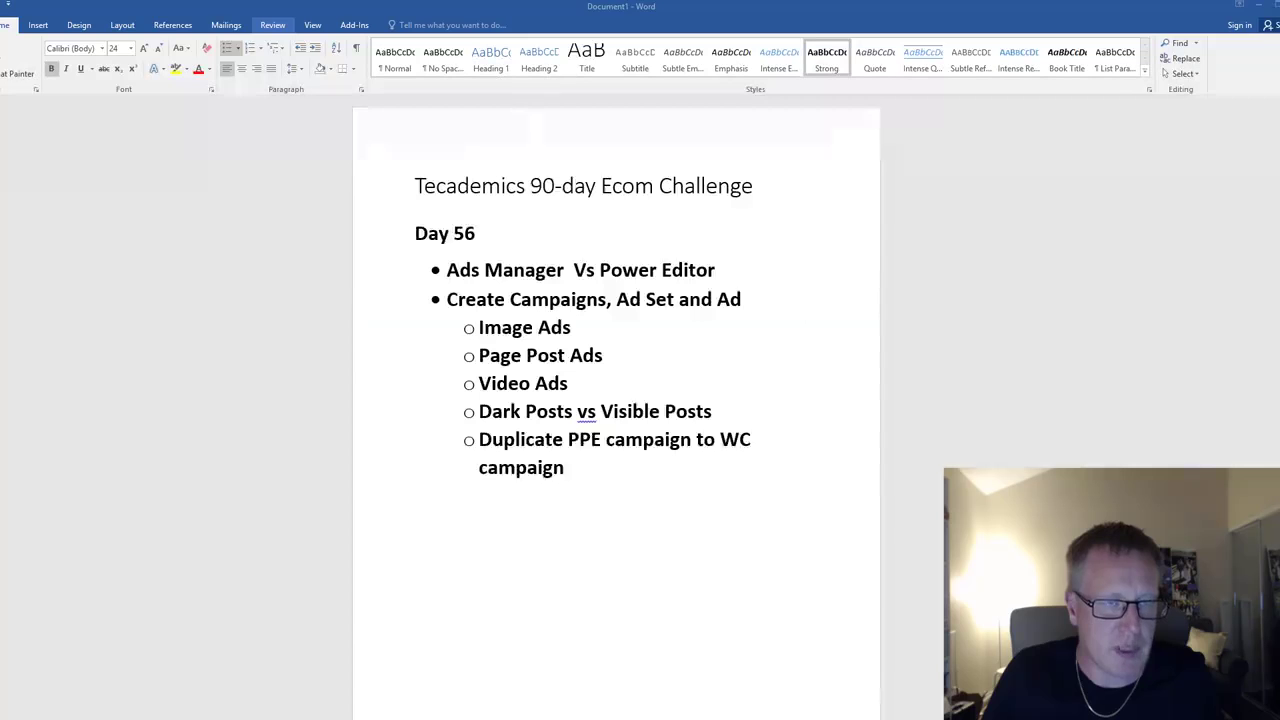
Switch to the Word document and review the Day 56 outline, from Ads Manager Vs Power Editor to duplicating the PPE campaign
click(450, 266)
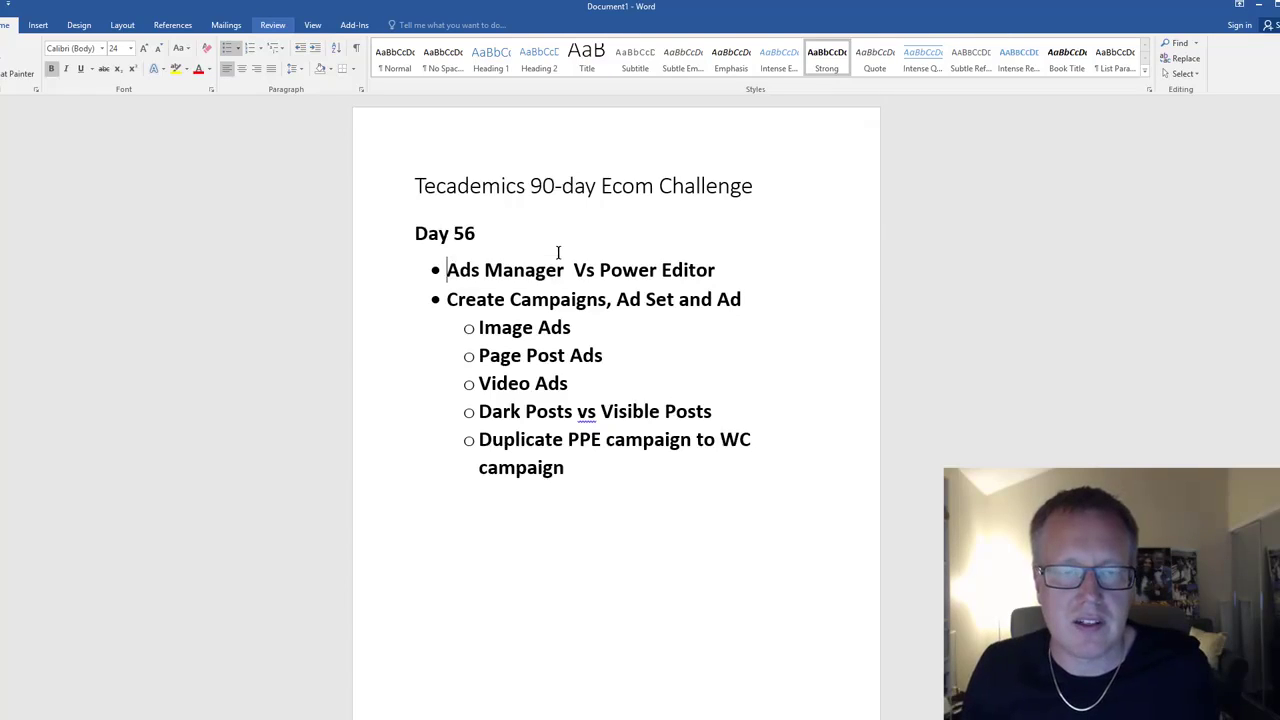
shift+click(566, 270)
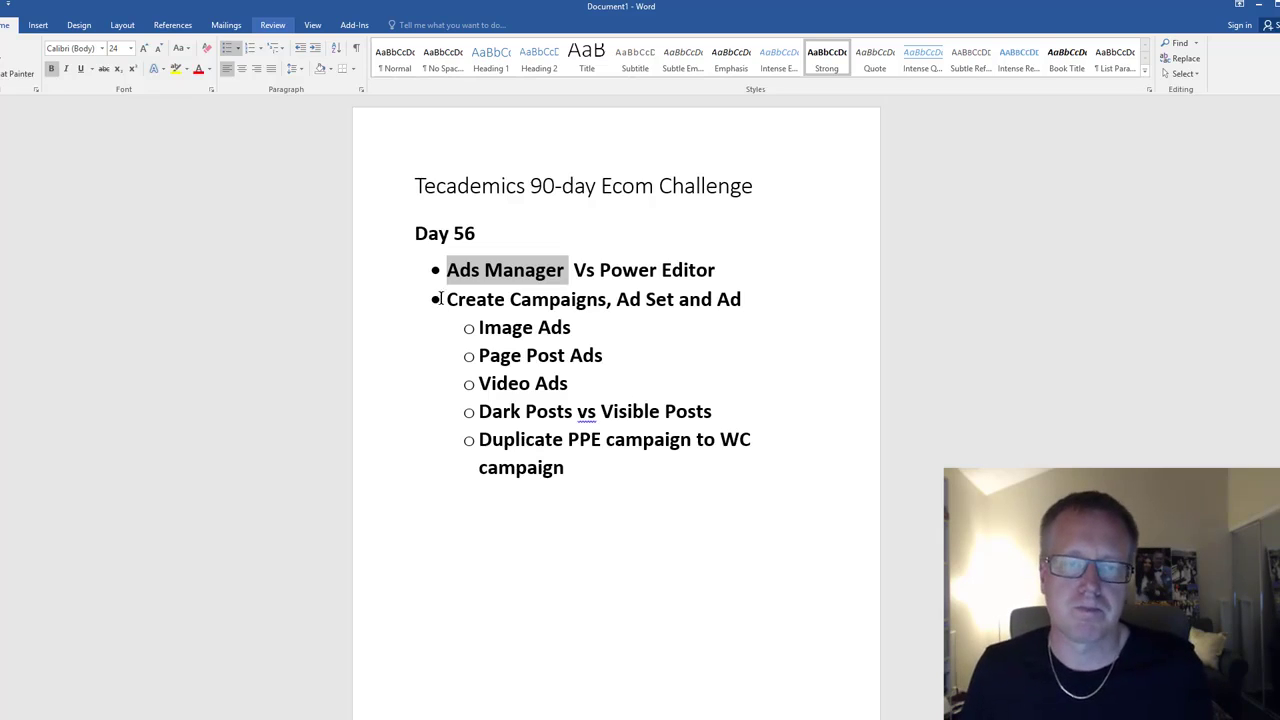
drag(449, 299, 752, 302)
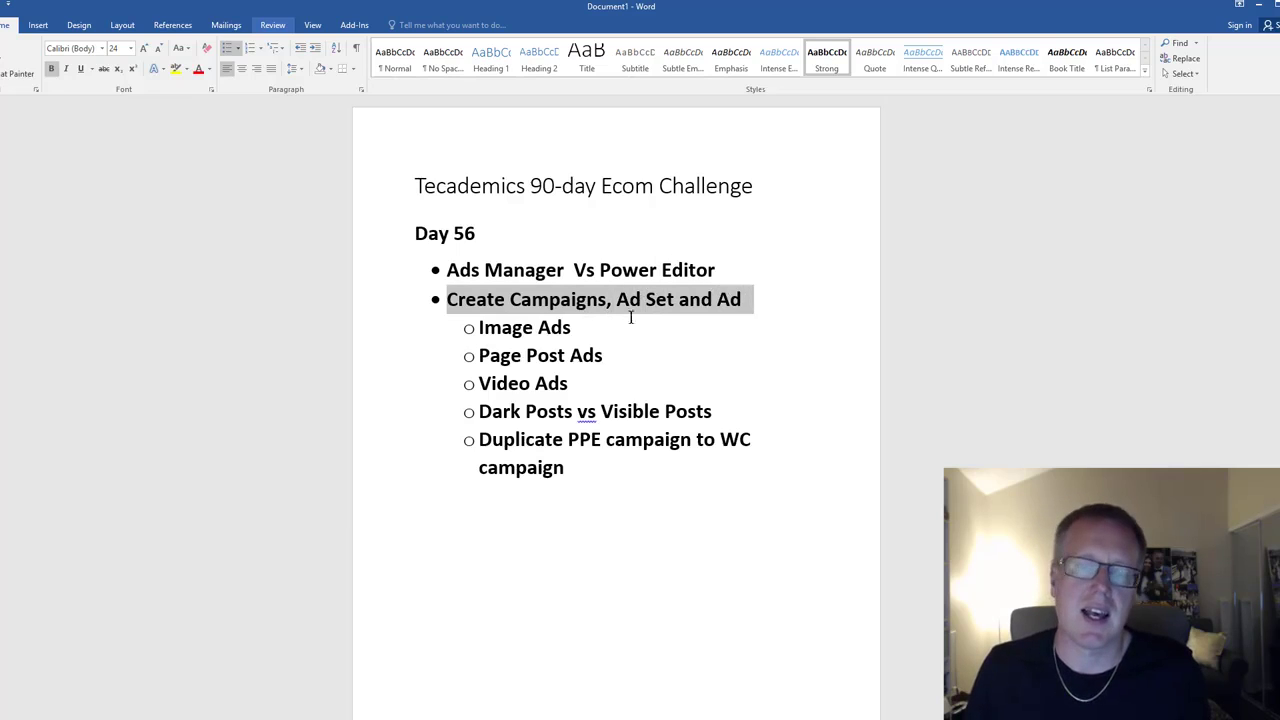
drag(477, 323, 566, 339)
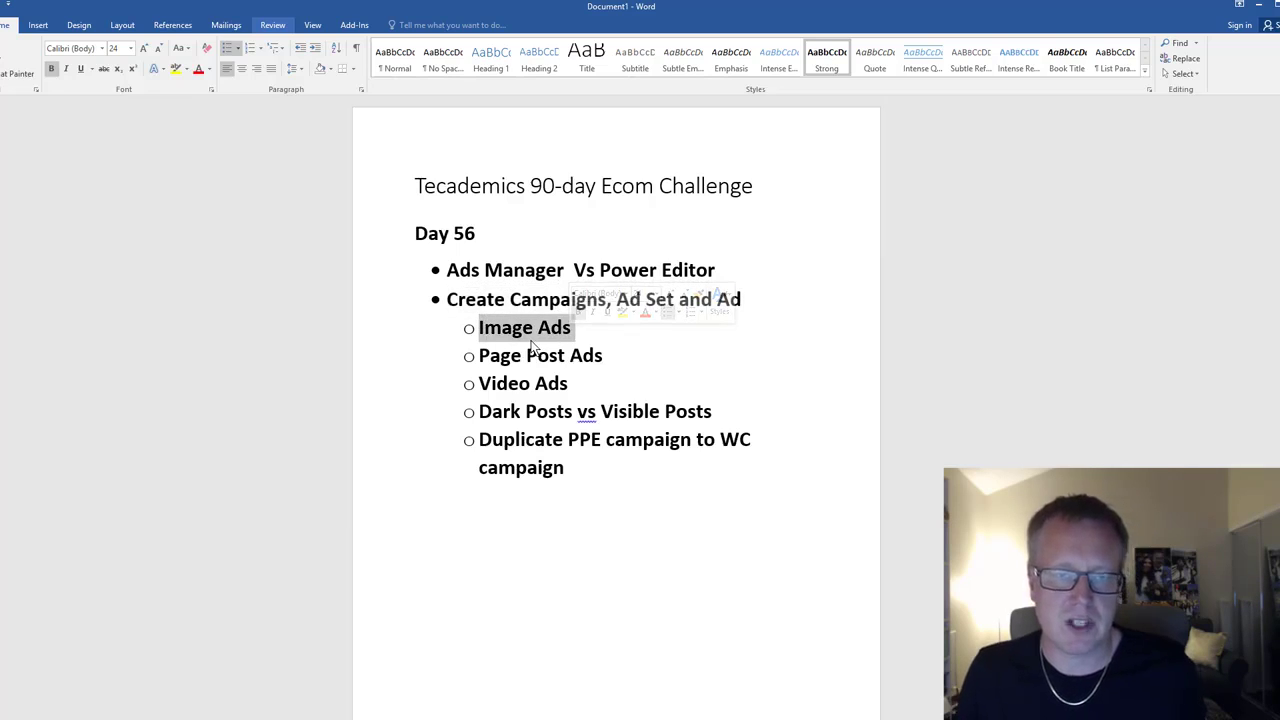
drag(489, 357, 570, 354)
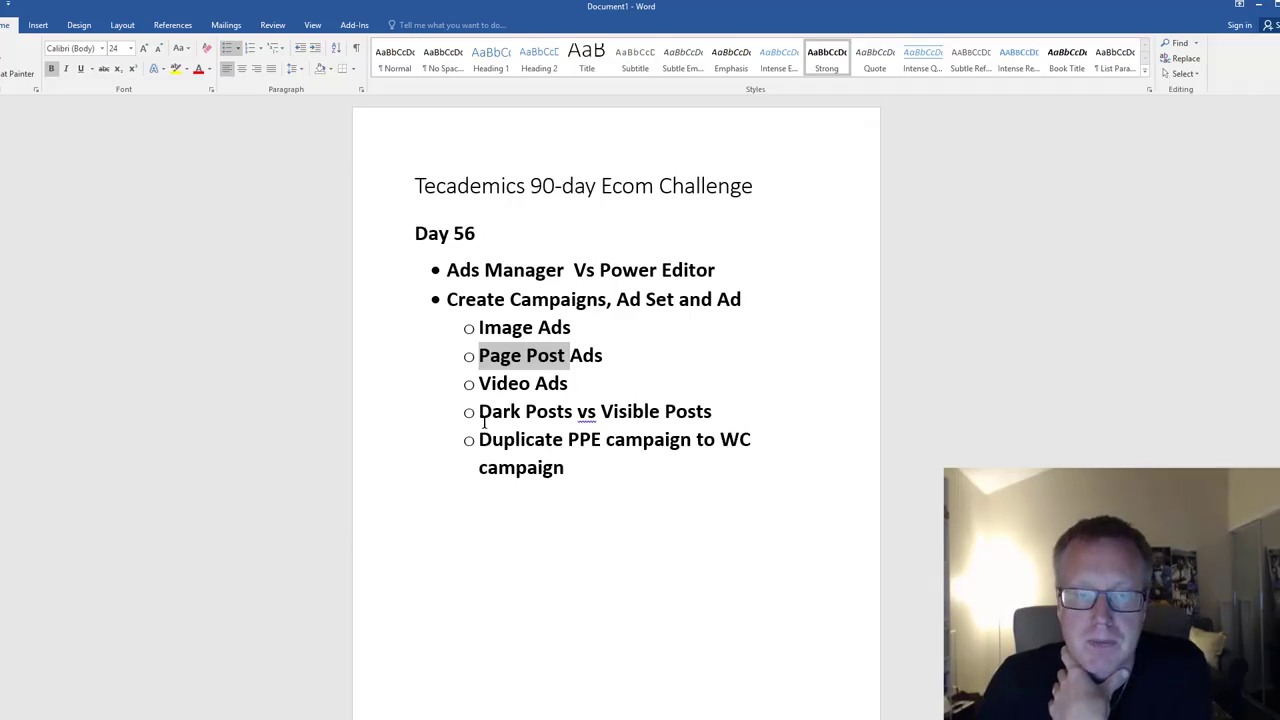
drag(493, 416, 712, 414)
drag(479, 440, 560, 463)
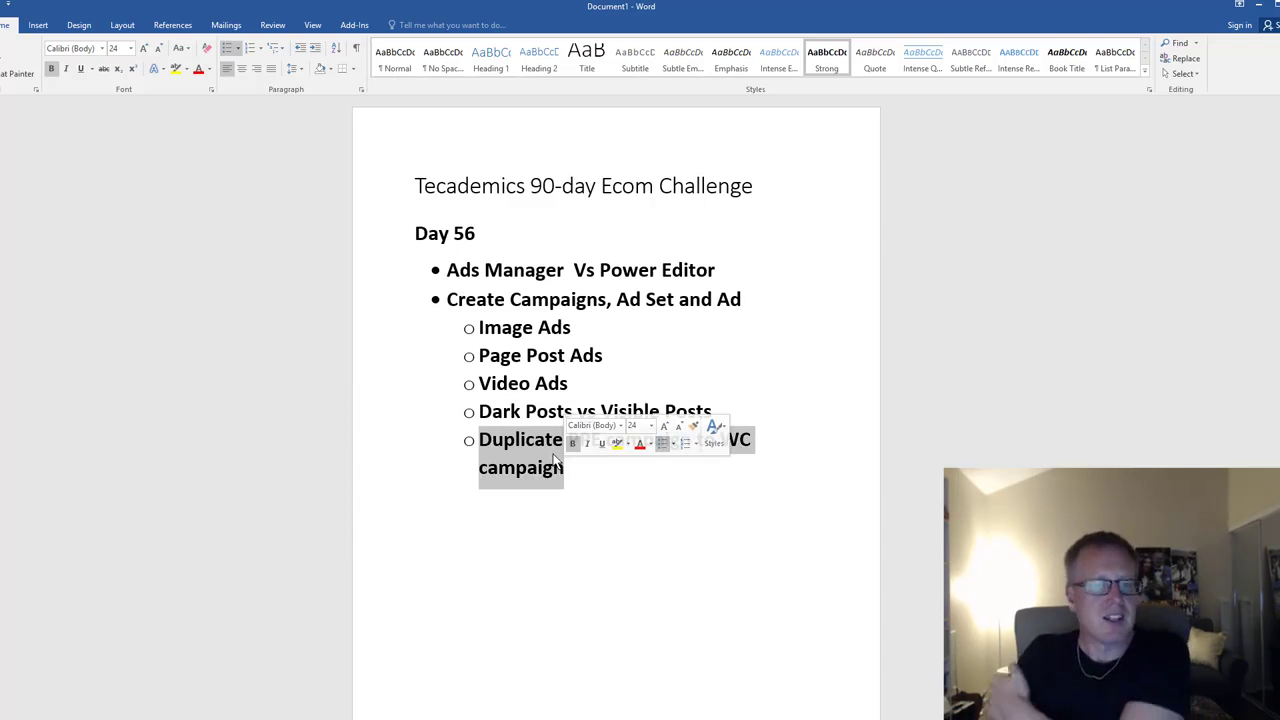
click(686, 549)
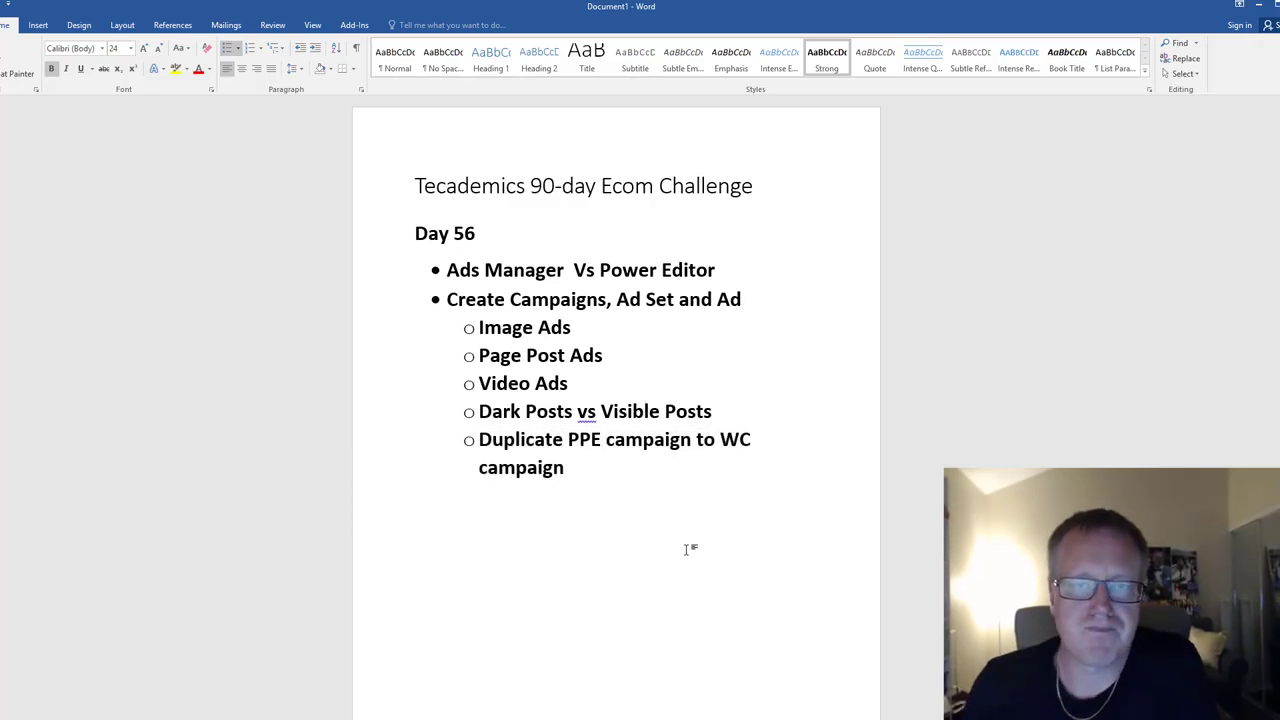